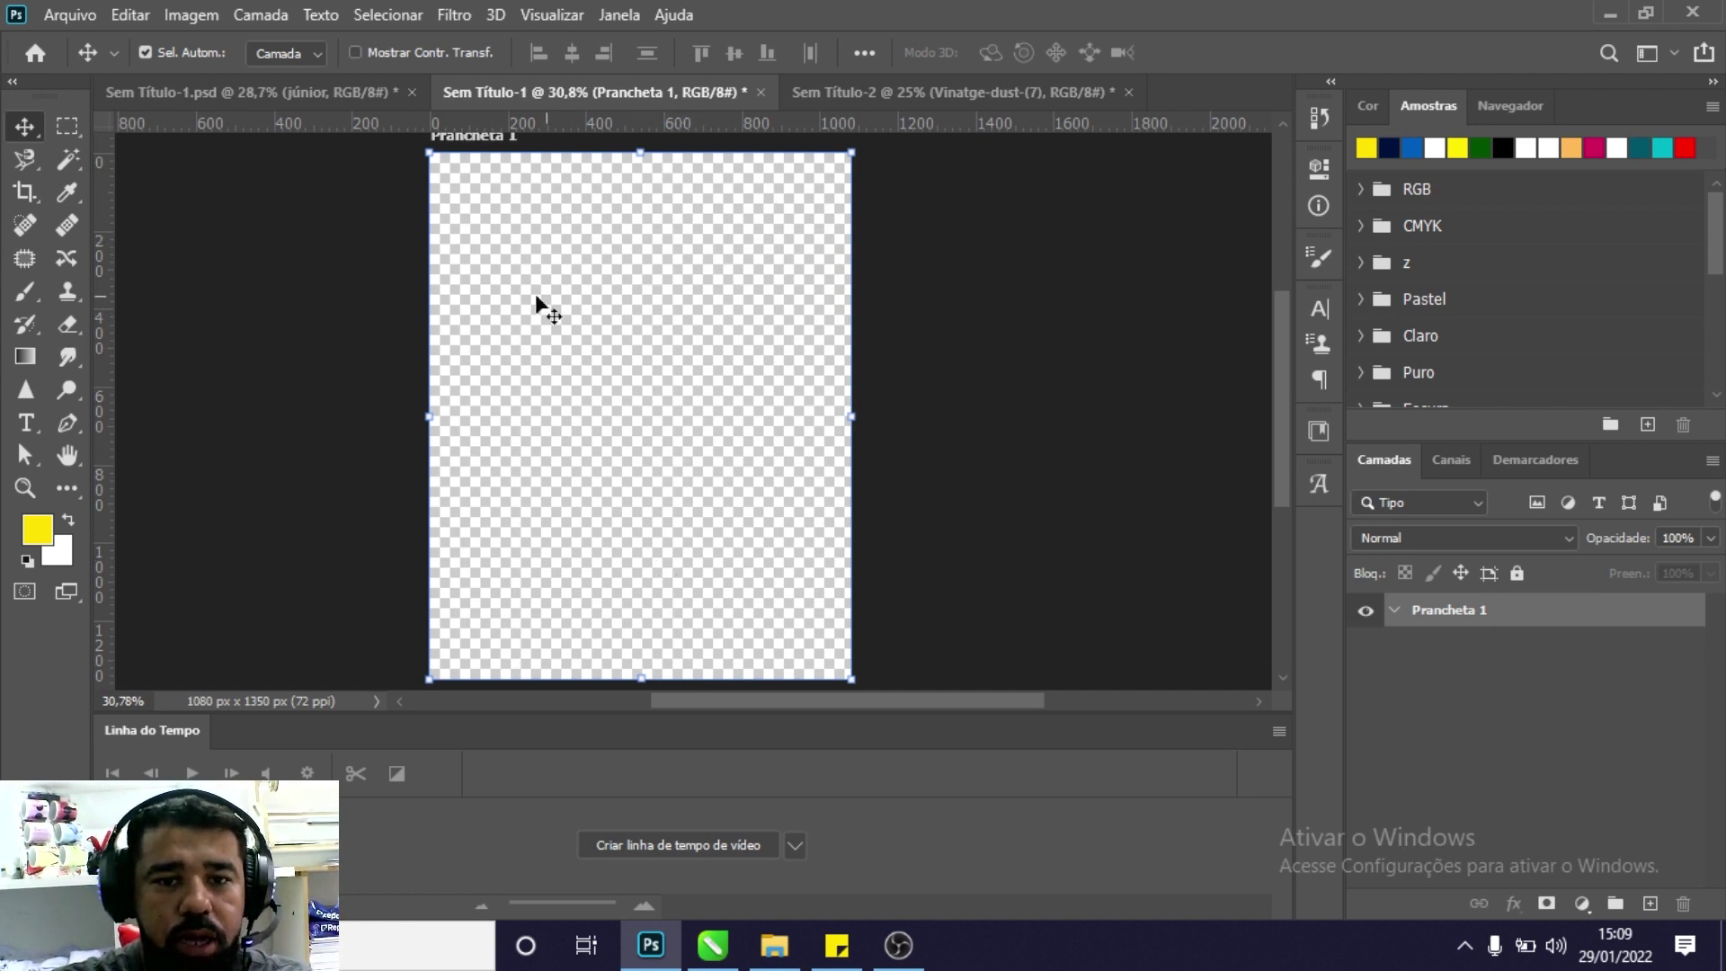
Drag the santiago-bernabeu-tour-1 stadium photo from the AULA folder onto the Photoshop artboard.
{"action": "left_click", "coordinate": [775, 944]}
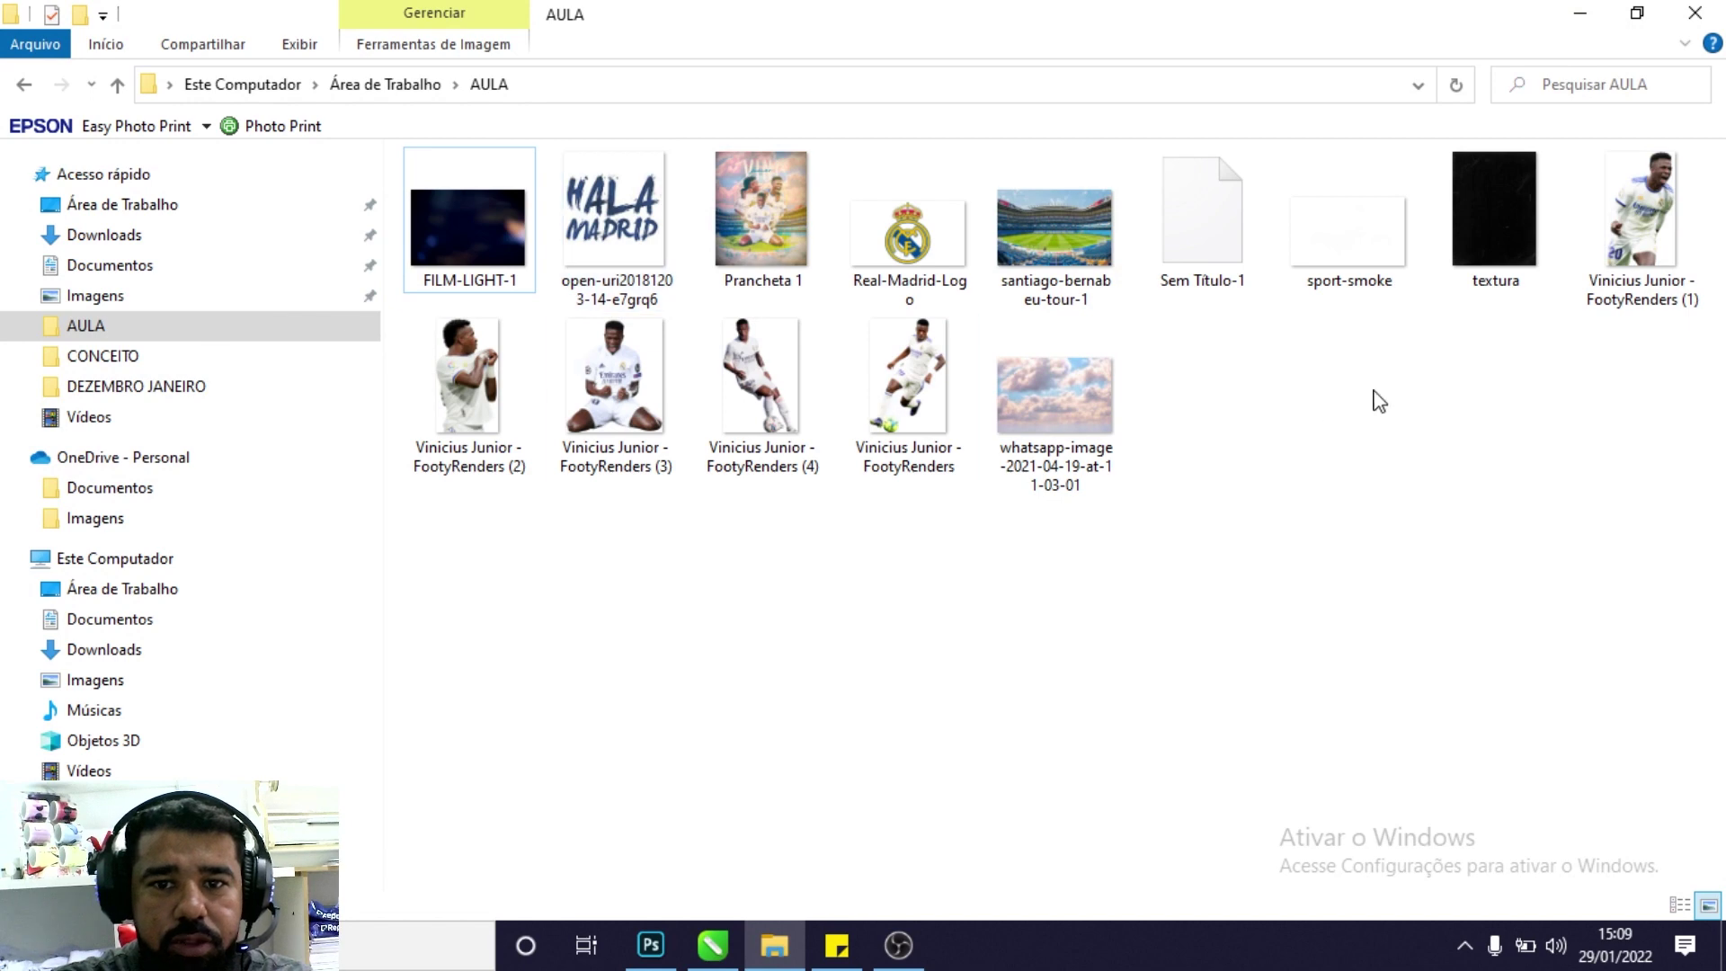
{"action": "left_click", "coordinate": [775, 943]}
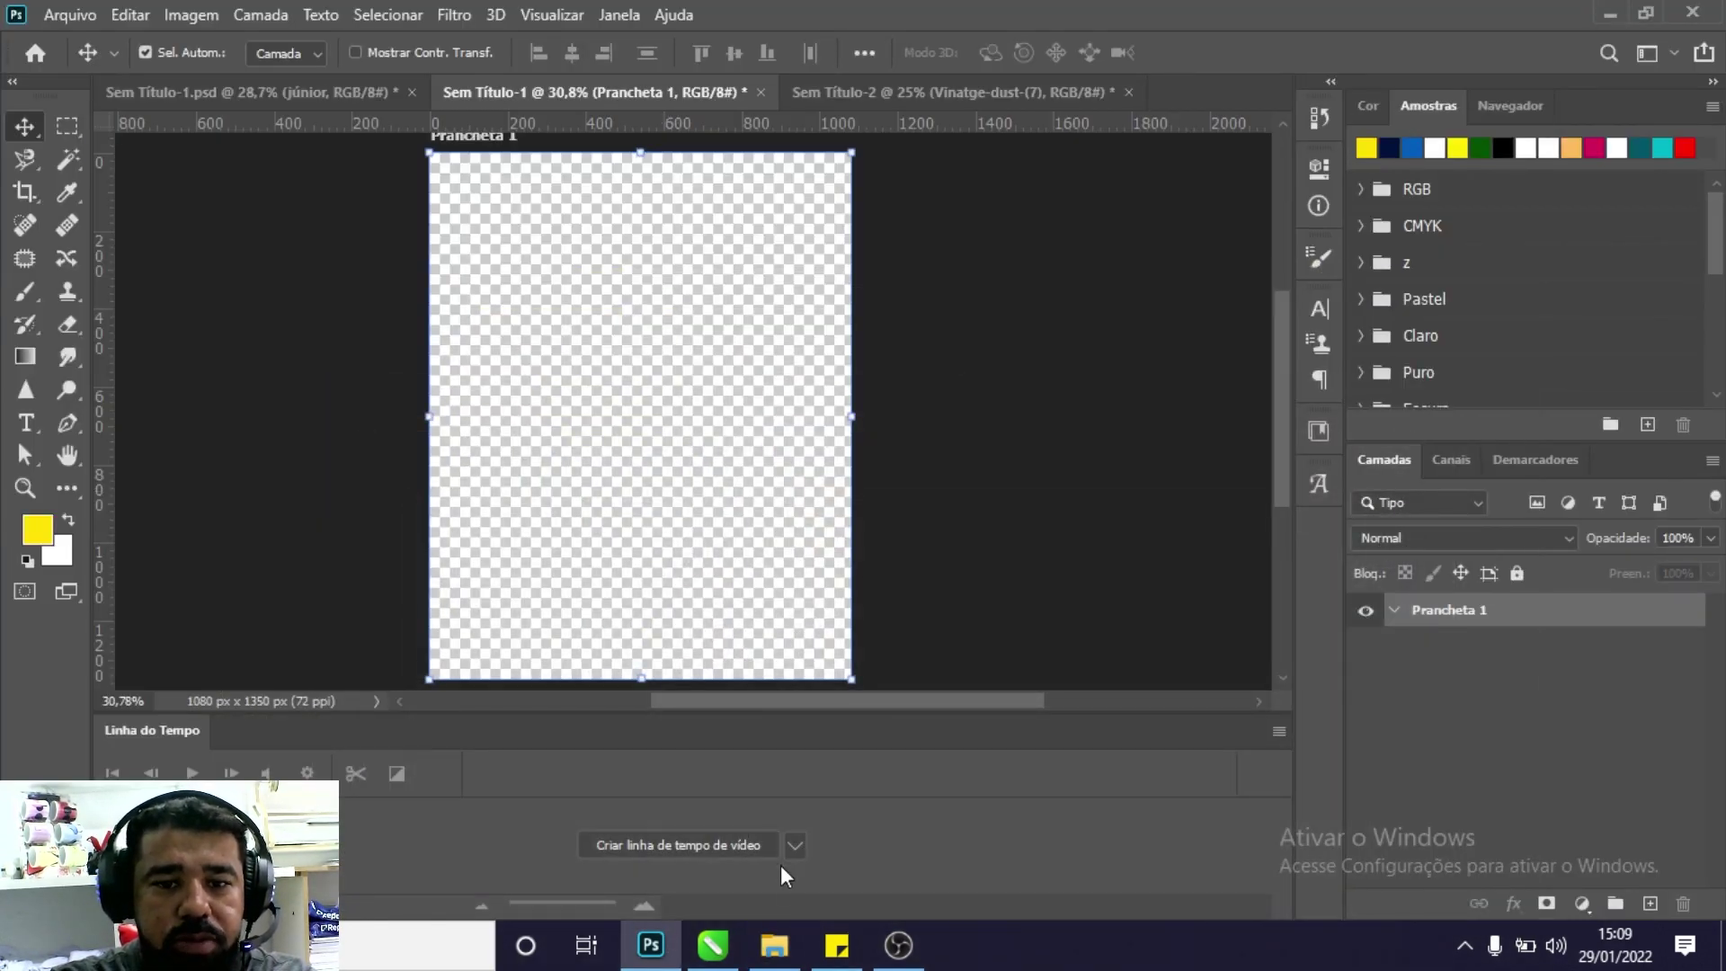
{"action": "left_click", "coordinate": [778, 958]}
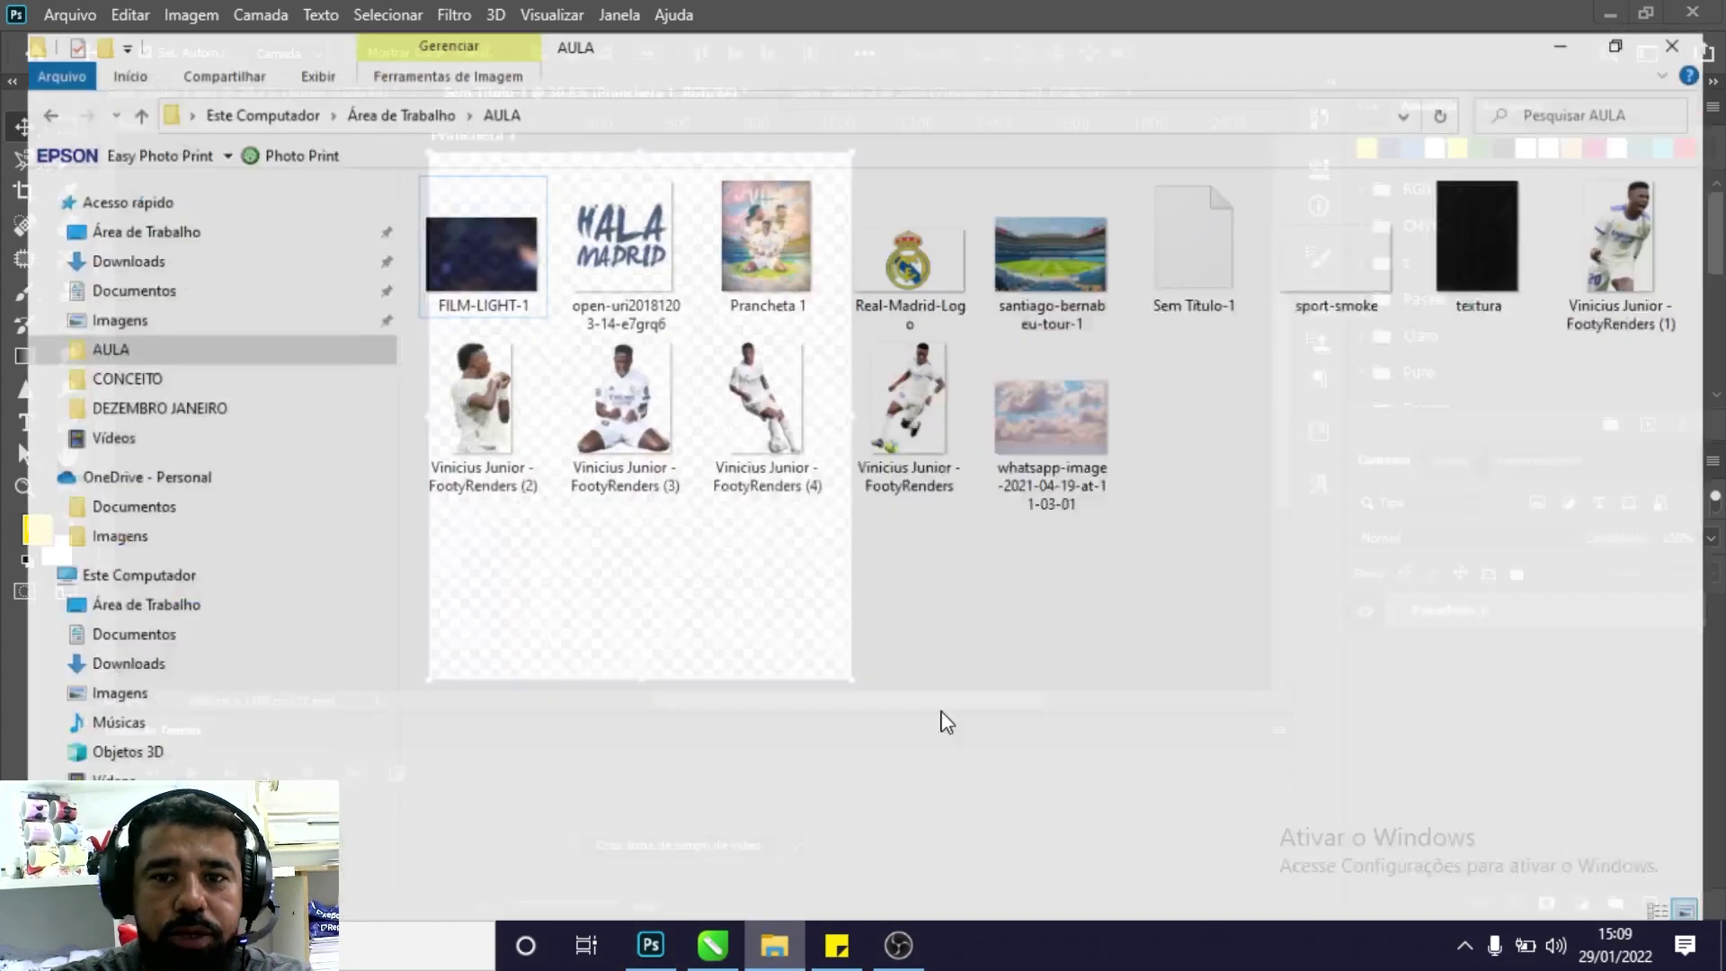
{"action": "left_click", "coordinate": [1052, 246]}
{"action": "left_click_drag", "start_coordinate": [1051, 246], "coordinate": [651, 964]}
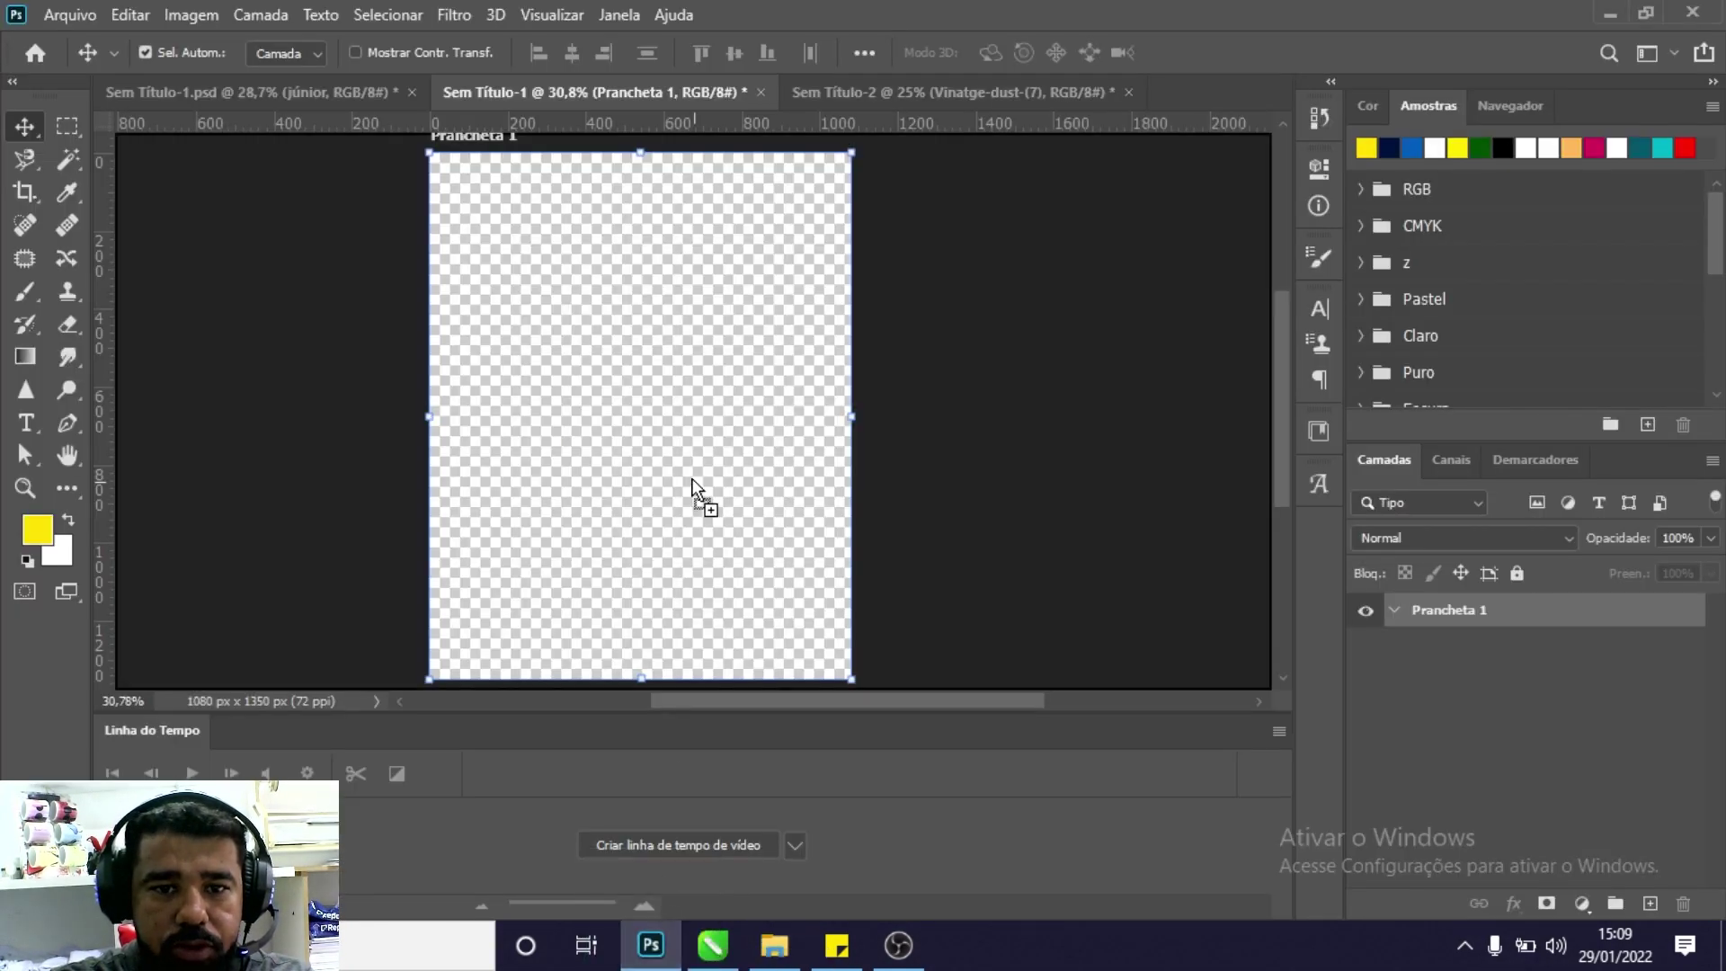
{"action": "left_click_drag", "start_coordinate": [651, 964], "coordinate": [692, 477]}
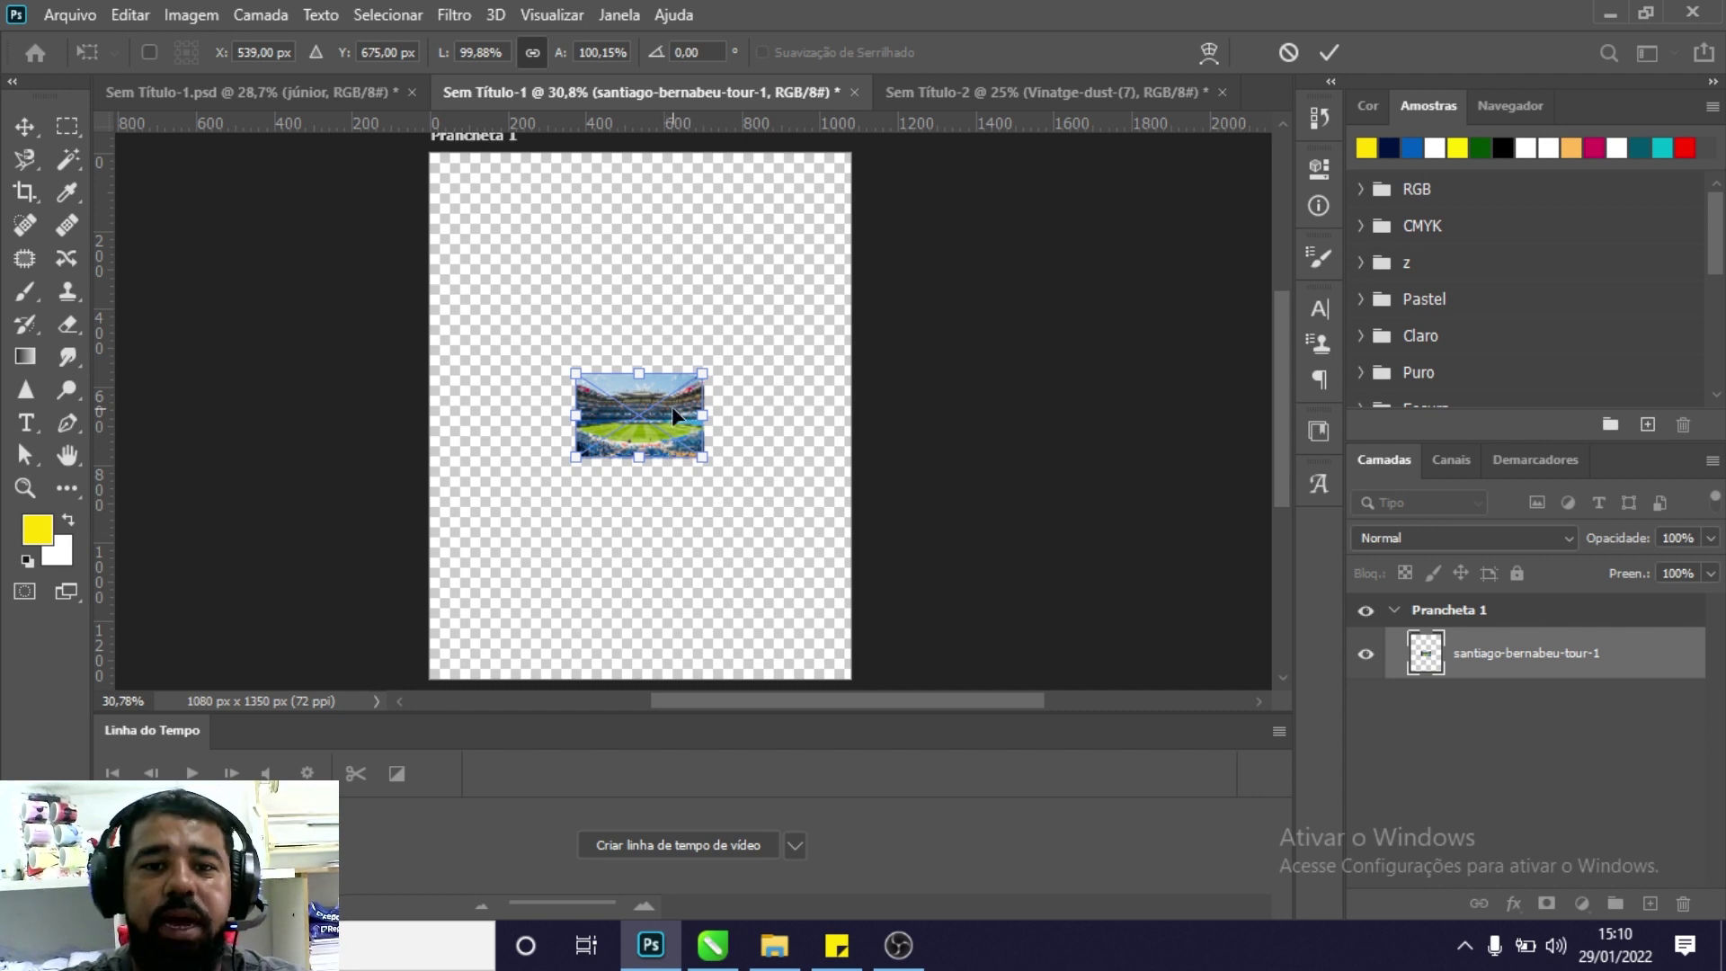
Commit the stadium photo and scale it to fill the artboard width and lower part.
{"action": "left_click_drag", "start_coordinate": [662, 412], "coordinate": [658, 433]}
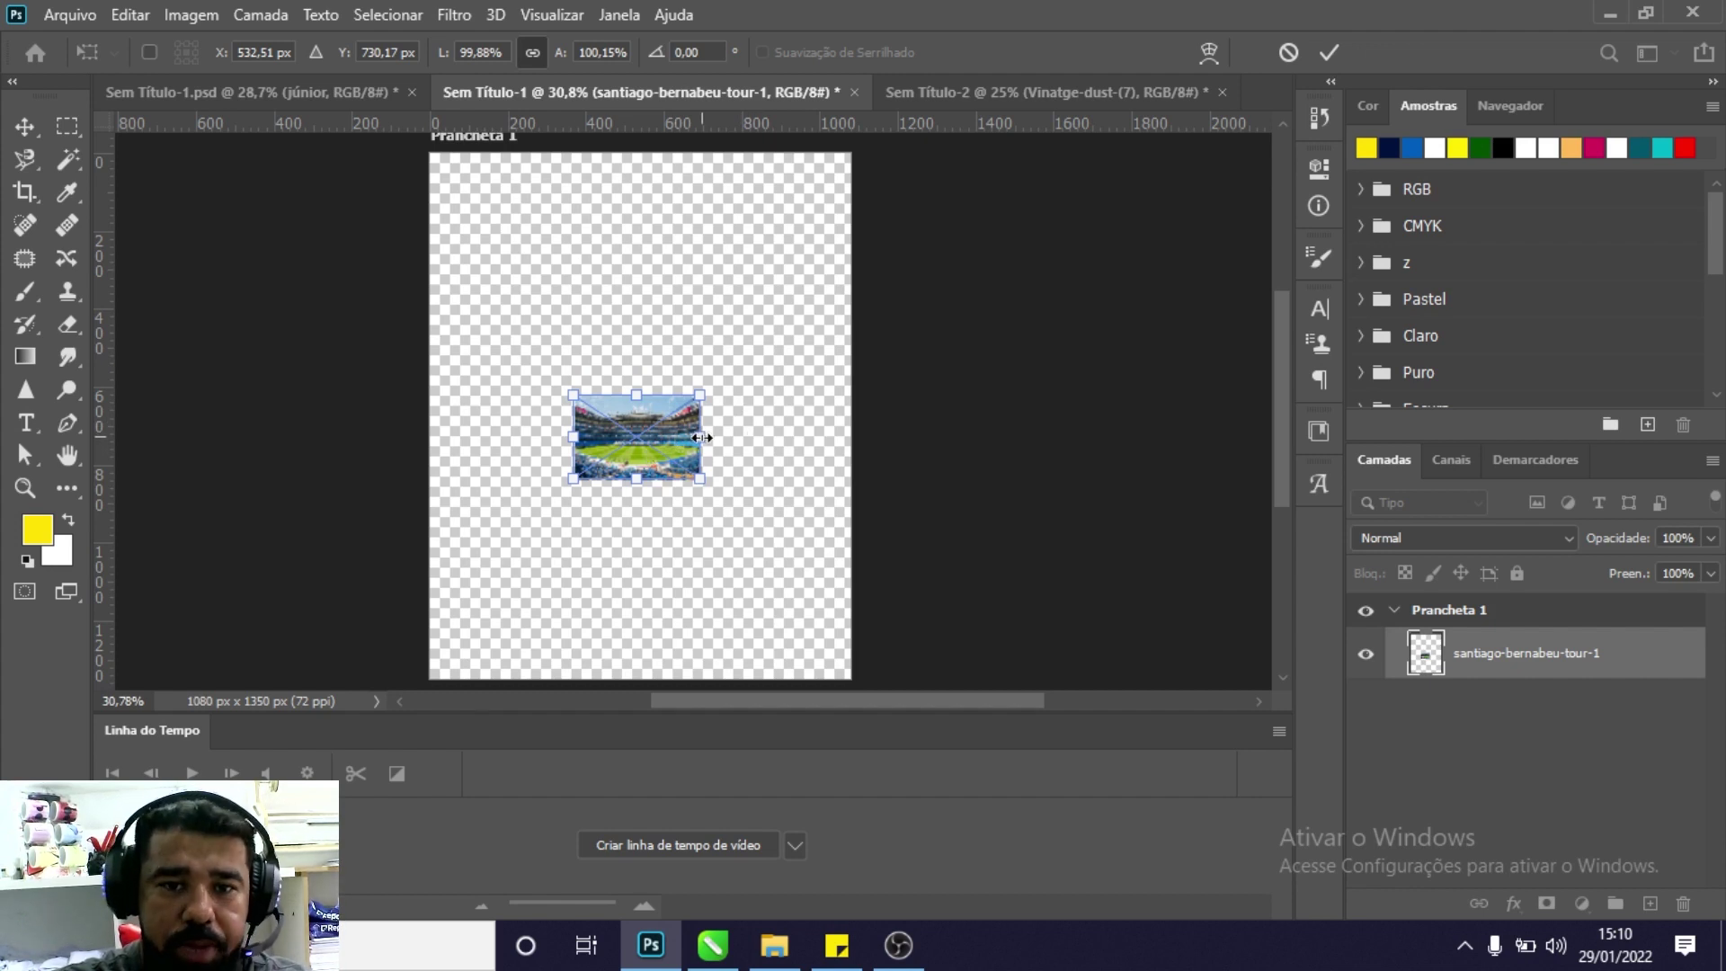
{"action": "key", "text": "Return"}
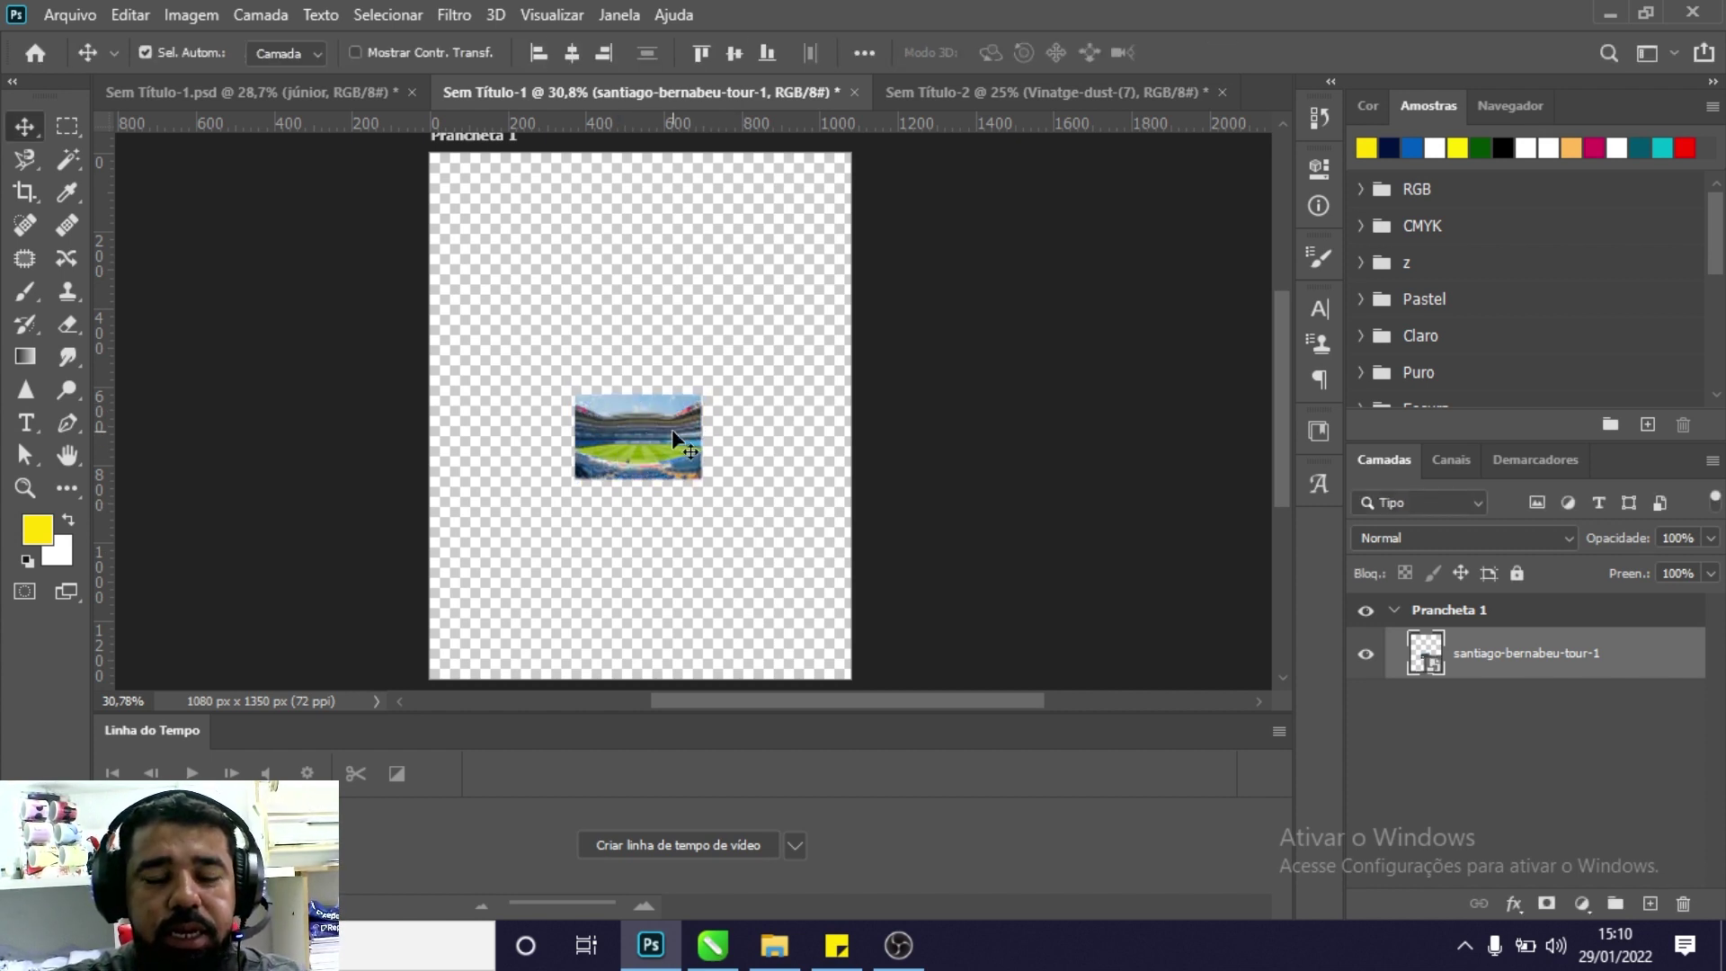
{"action": "key", "text": "ctrl+t"}
{"action": "left_click_drag", "start_coordinate": [702, 437], "coordinate": [986, 437]}
{"action": "left_click_drag", "start_coordinate": [785, 511], "coordinate": [683, 576]}
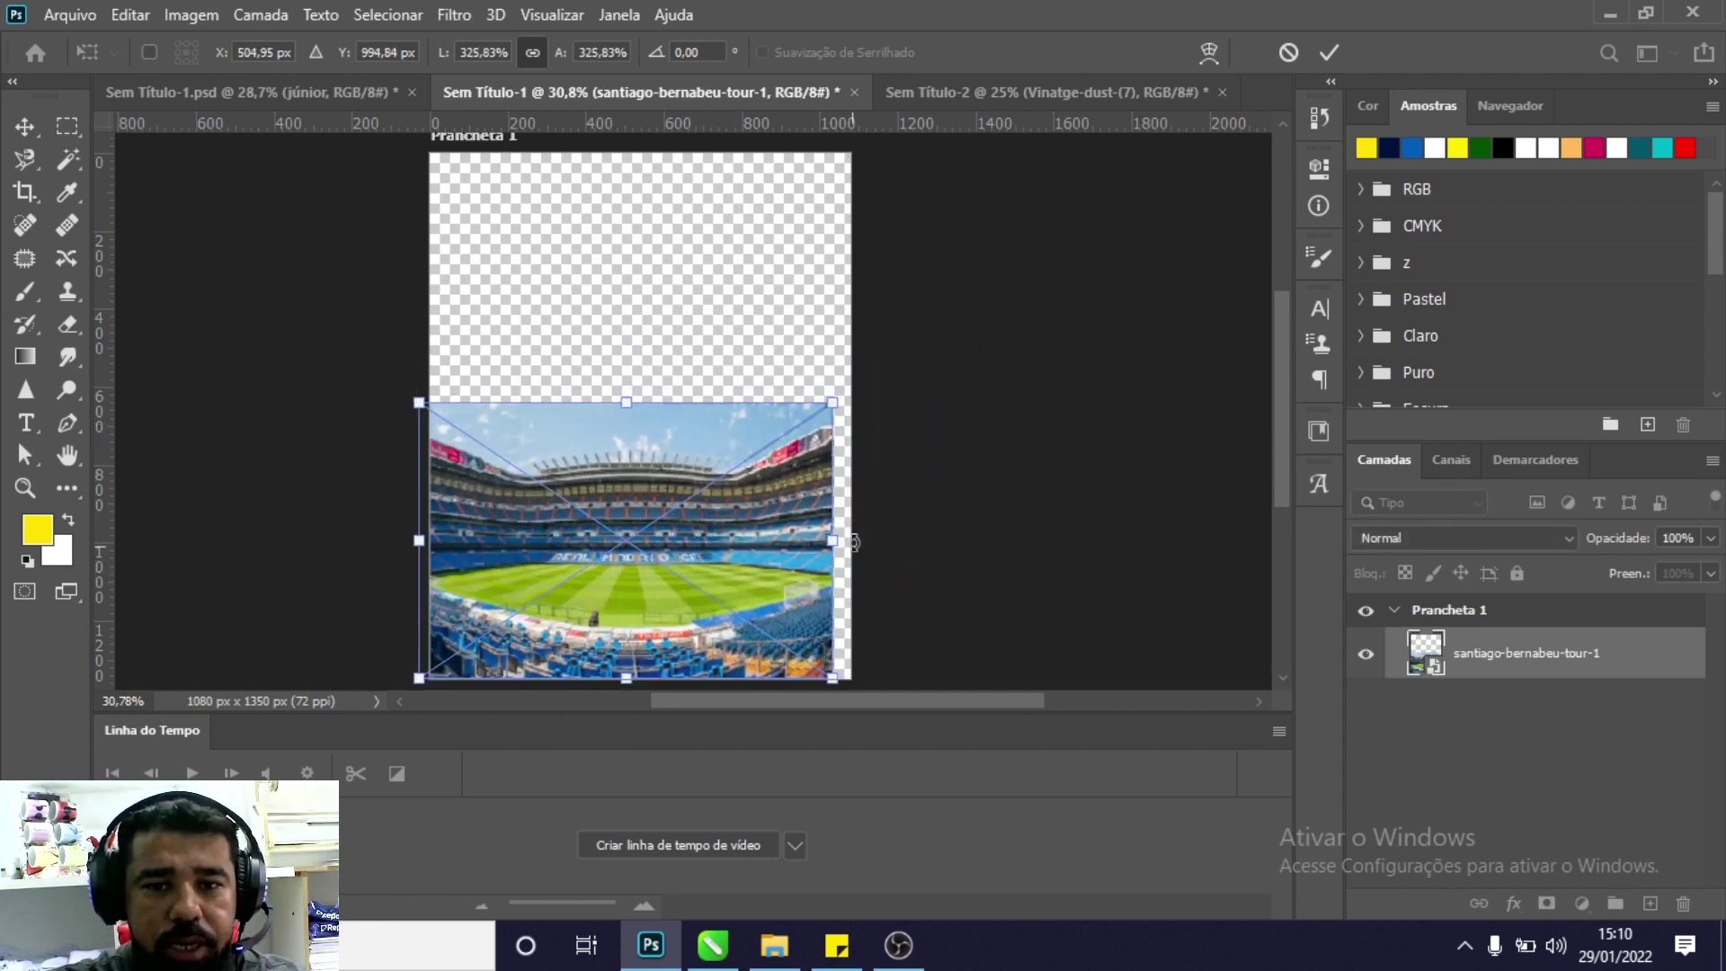
{"action": "mouse_move", "coordinate": [842, 540]}
{"action": "left_mouse_down"}
{"action": "mouse_move", "coordinate": [885, 500]}
{"action": "mouse_move", "coordinate": [805, 444]}
{"action": "left_mouse_up"}
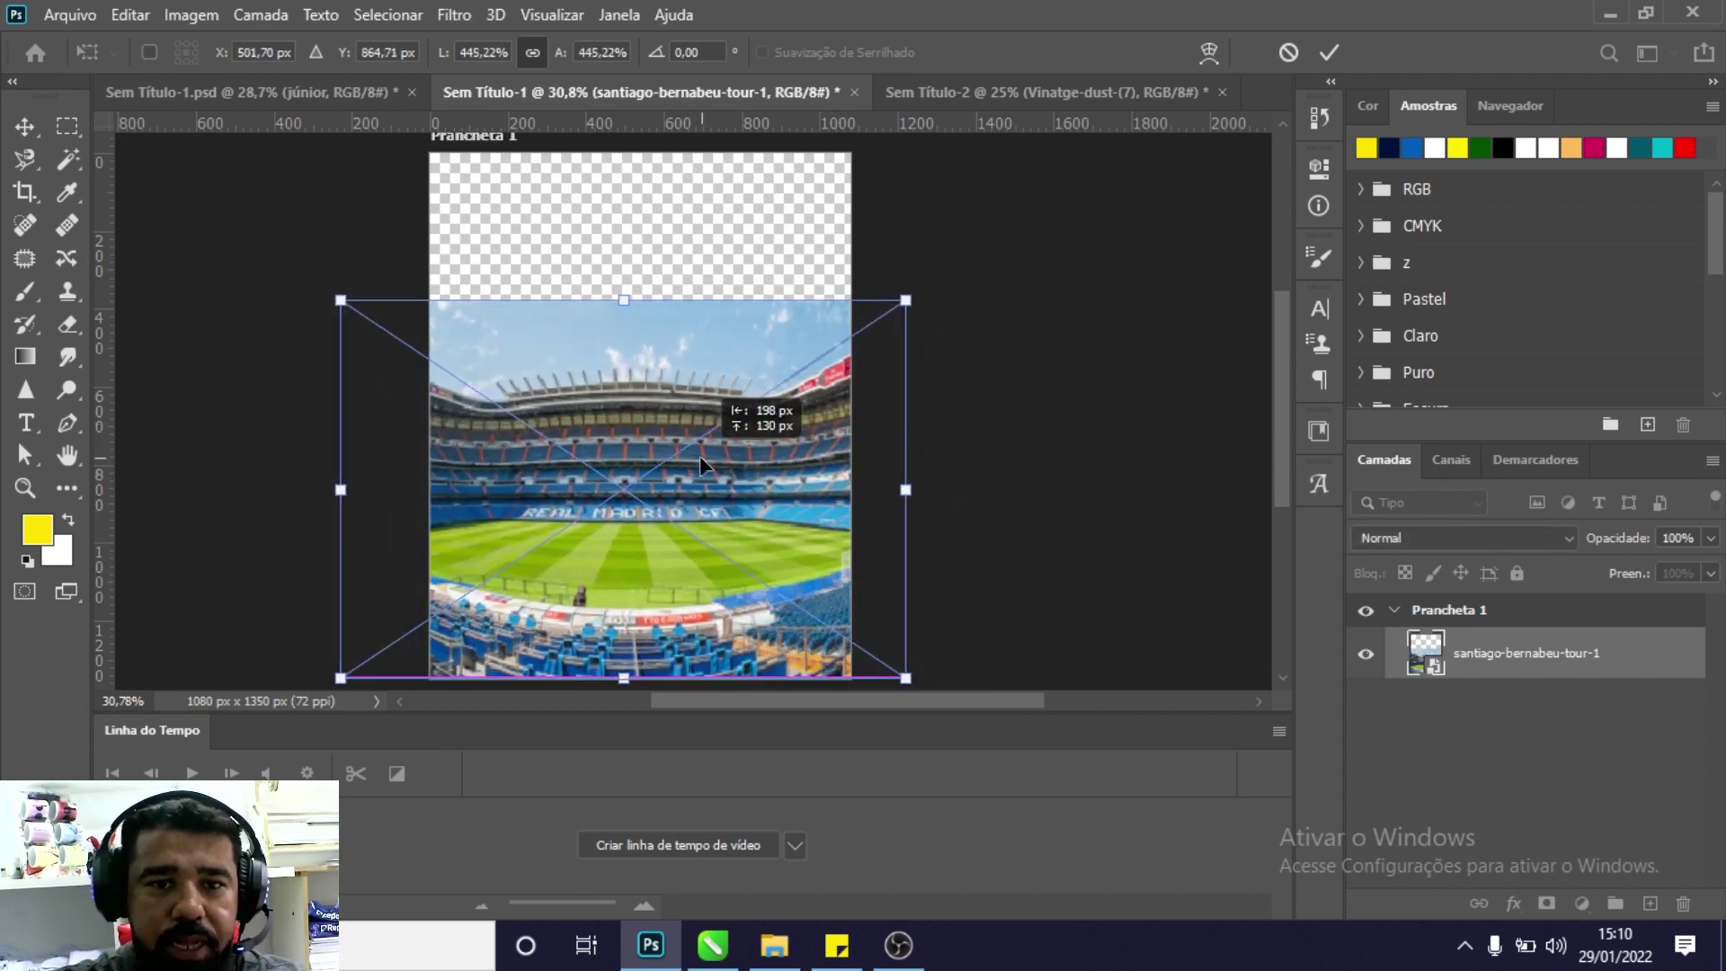
{"action": "mouse_move", "coordinate": [908, 489]}
{"action": "left_mouse_down"}
{"action": "mouse_move", "coordinate": [975, 487]}
{"action": "mouse_move", "coordinate": [951, 488]}
{"action": "left_mouse_up"}
{"action": "left_click_drag", "start_coordinate": [760, 504], "coordinate": [753, 507]}
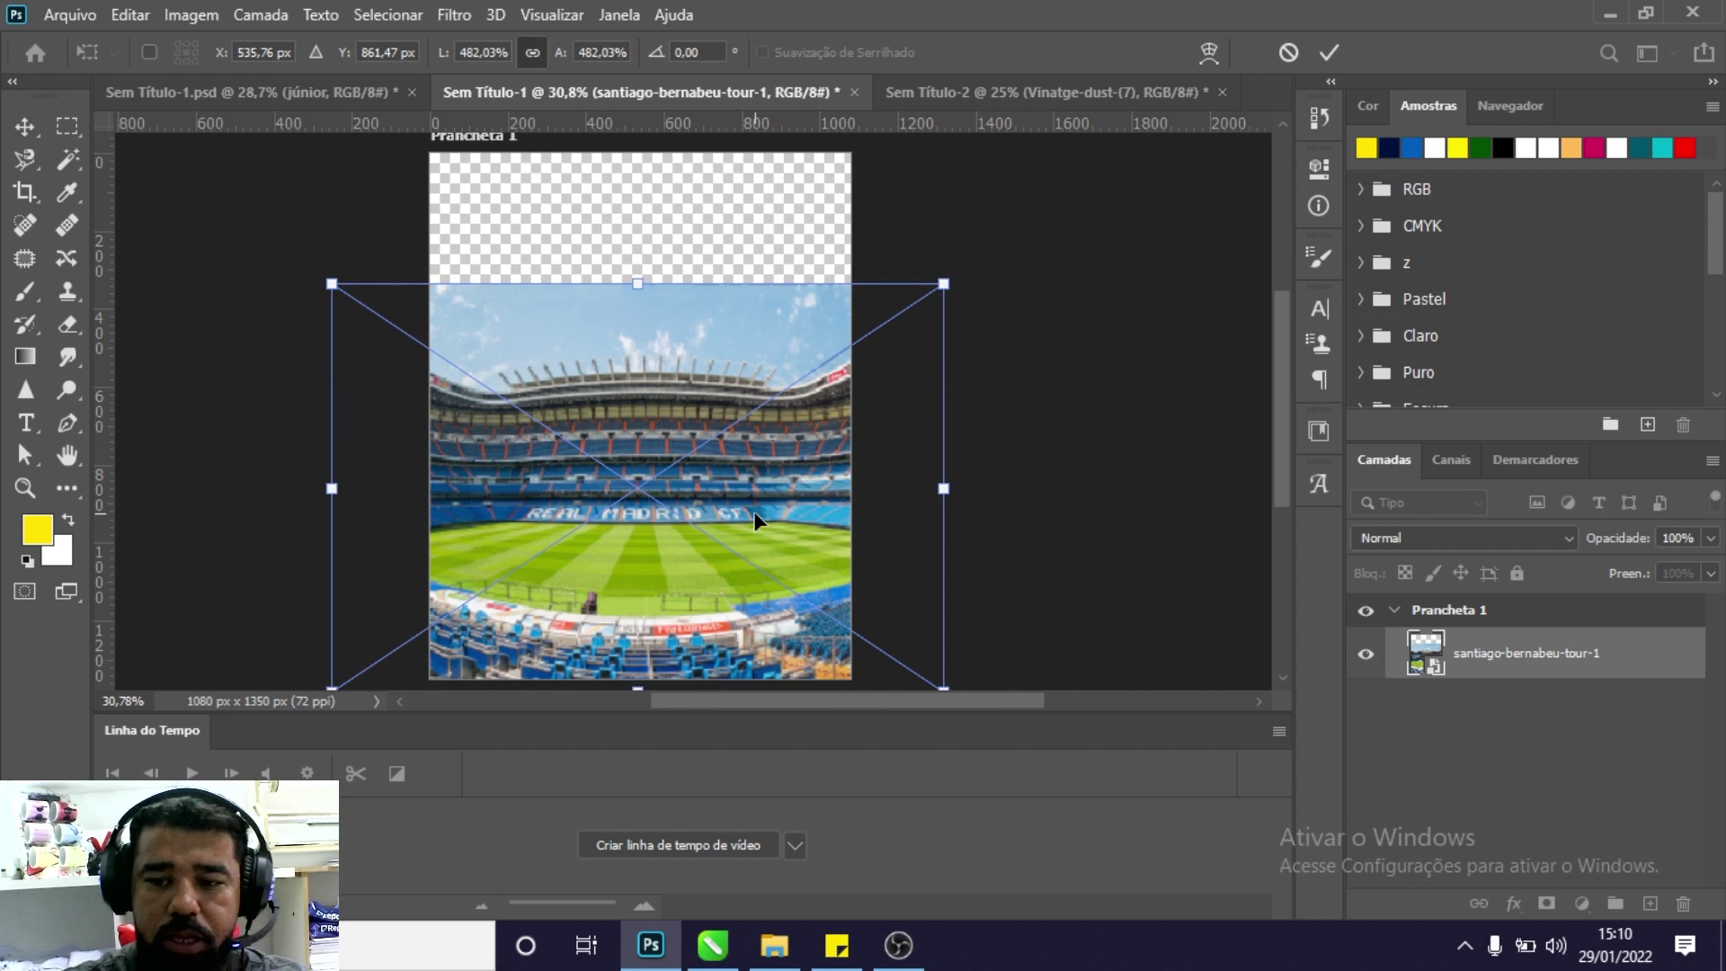
{"action": "key", "text": "Return"}
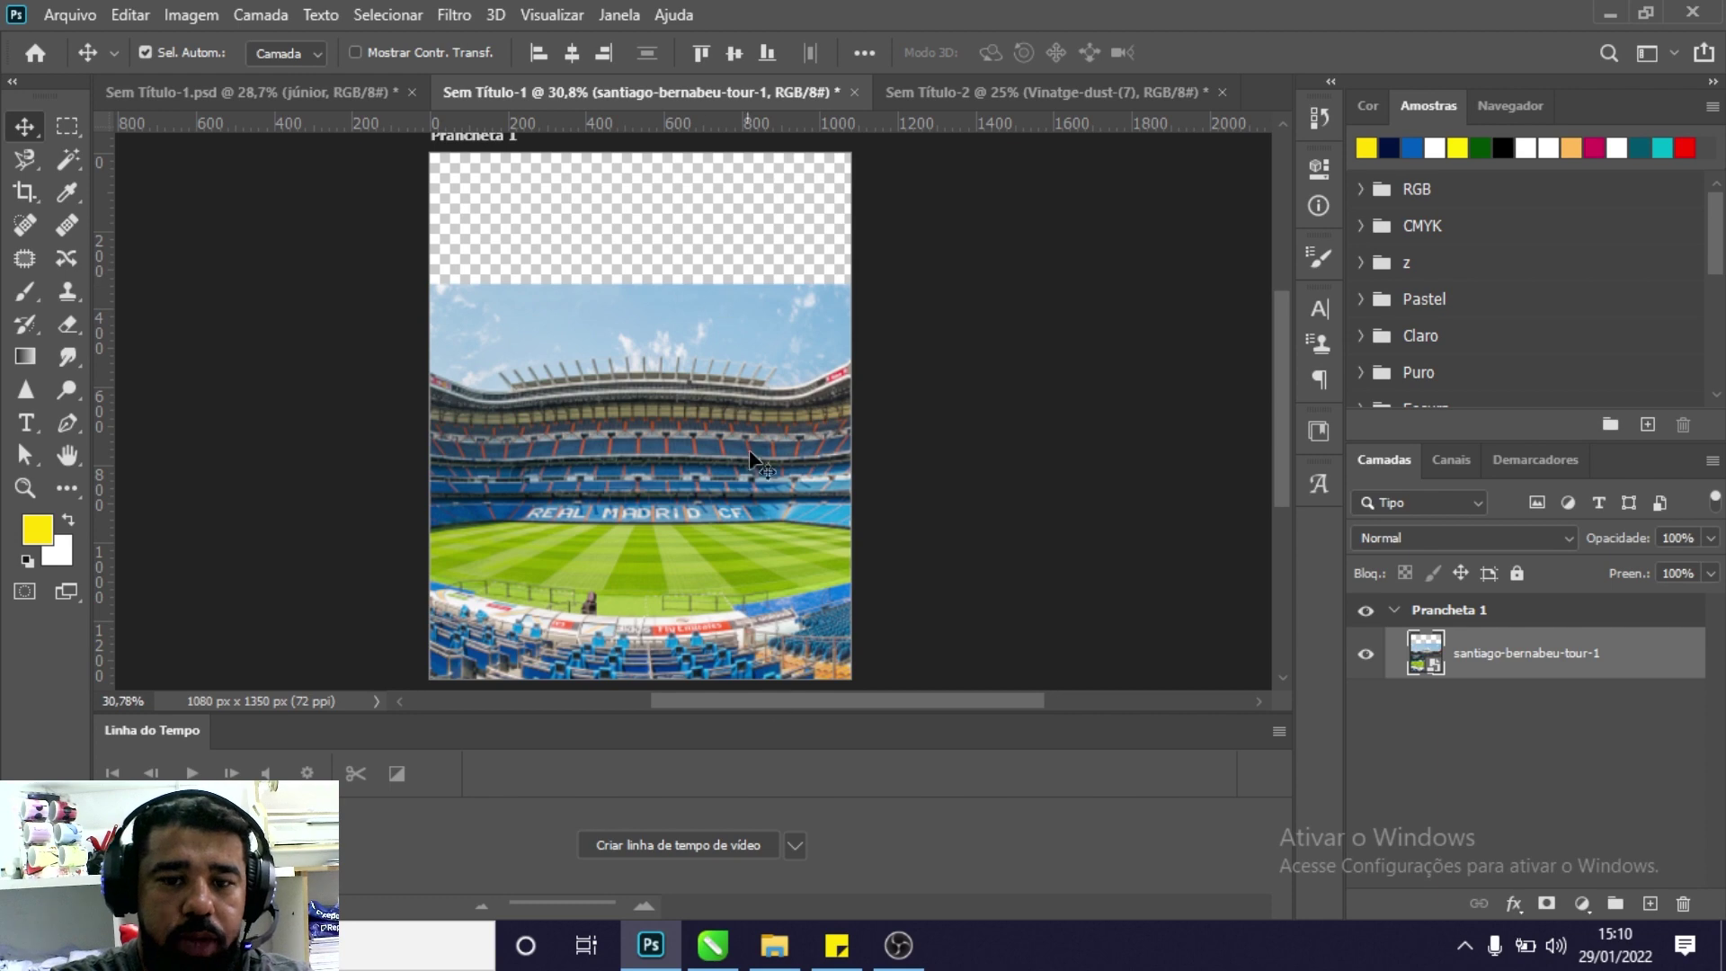
{"action": "left_click", "coordinate": [773, 944]}
Place the whatsapp-image cloud photo behind the stadium and move it to the artboard top.
{"action": "left_click_drag", "start_coordinate": [1048, 421], "coordinate": [1039, 423]}
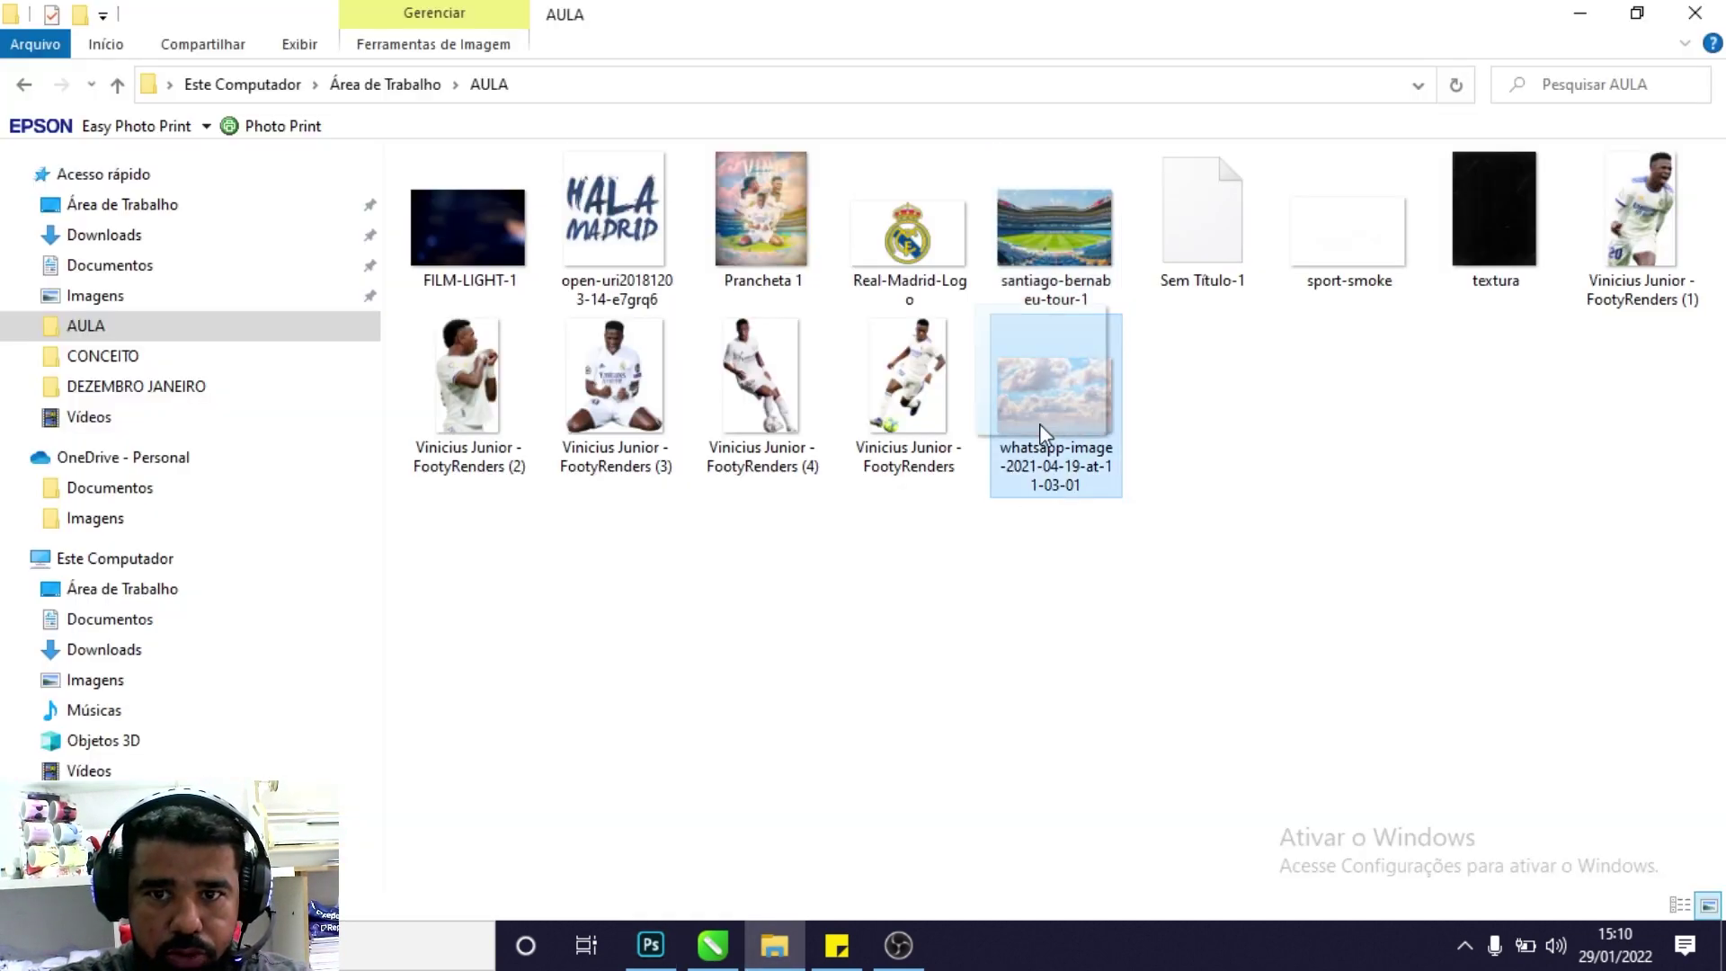
{"action": "mouse_move", "coordinate": [1039, 423]}
{"action": "left_mouse_down"}
{"action": "mouse_move", "coordinate": [680, 960]}
{"action": "mouse_move", "coordinate": [643, 238]}
{"action": "left_mouse_up"}
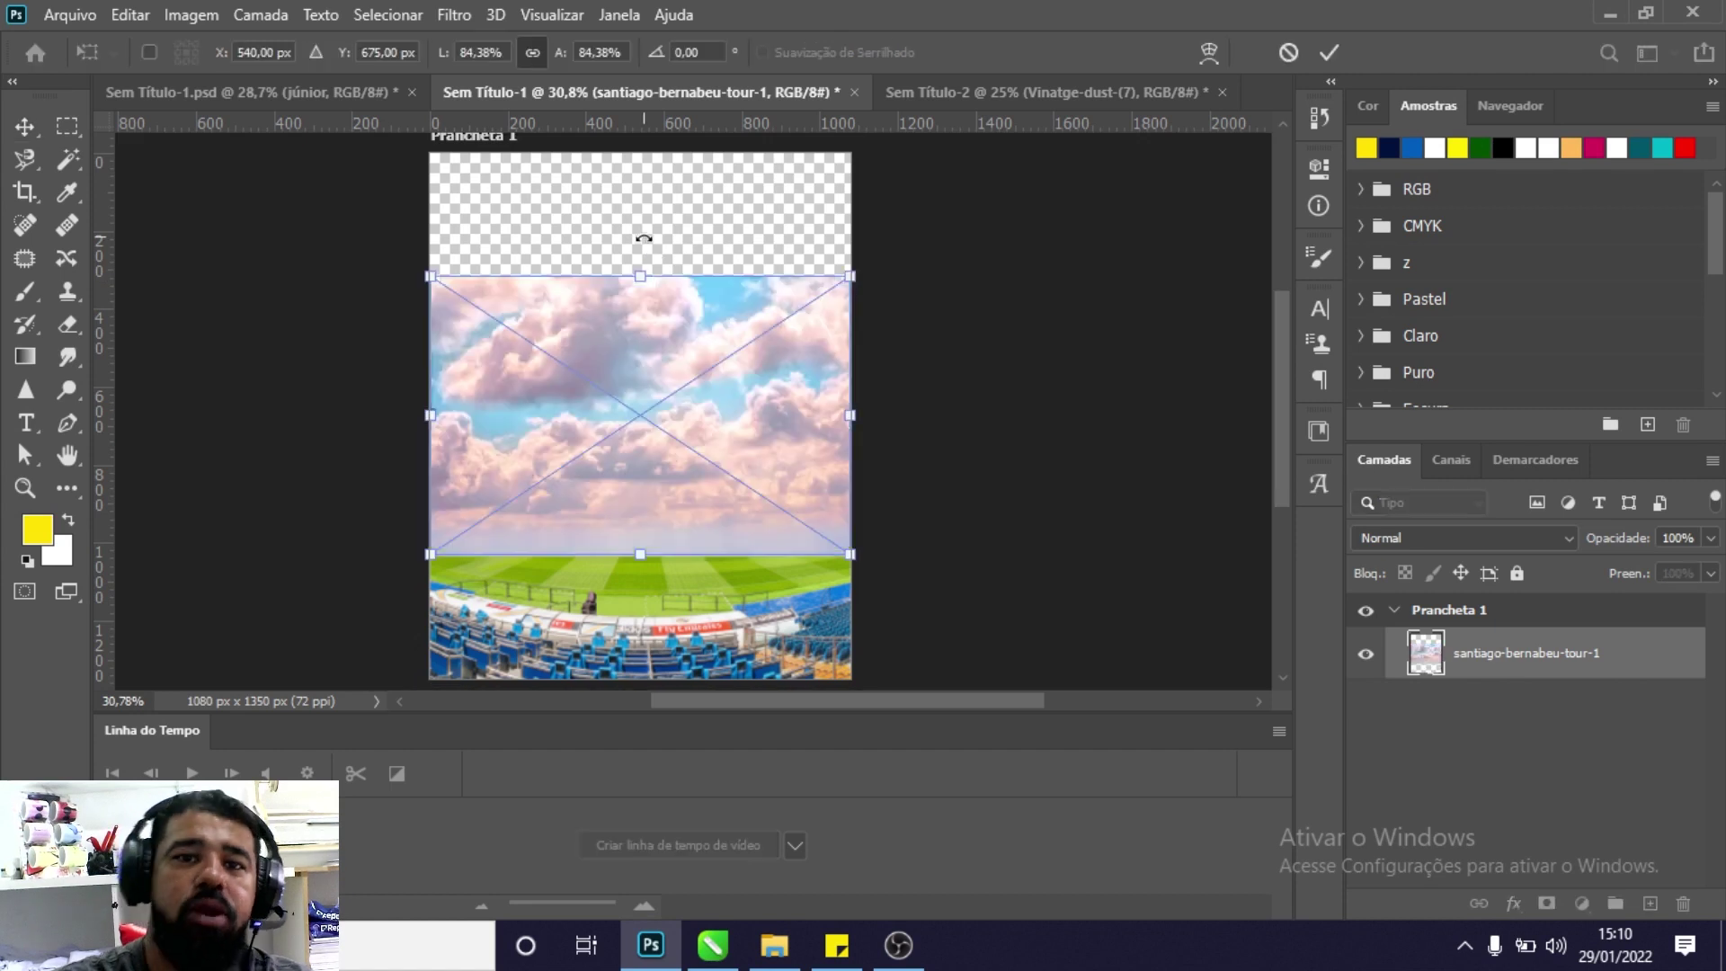
{"action": "key", "text": "Return"}
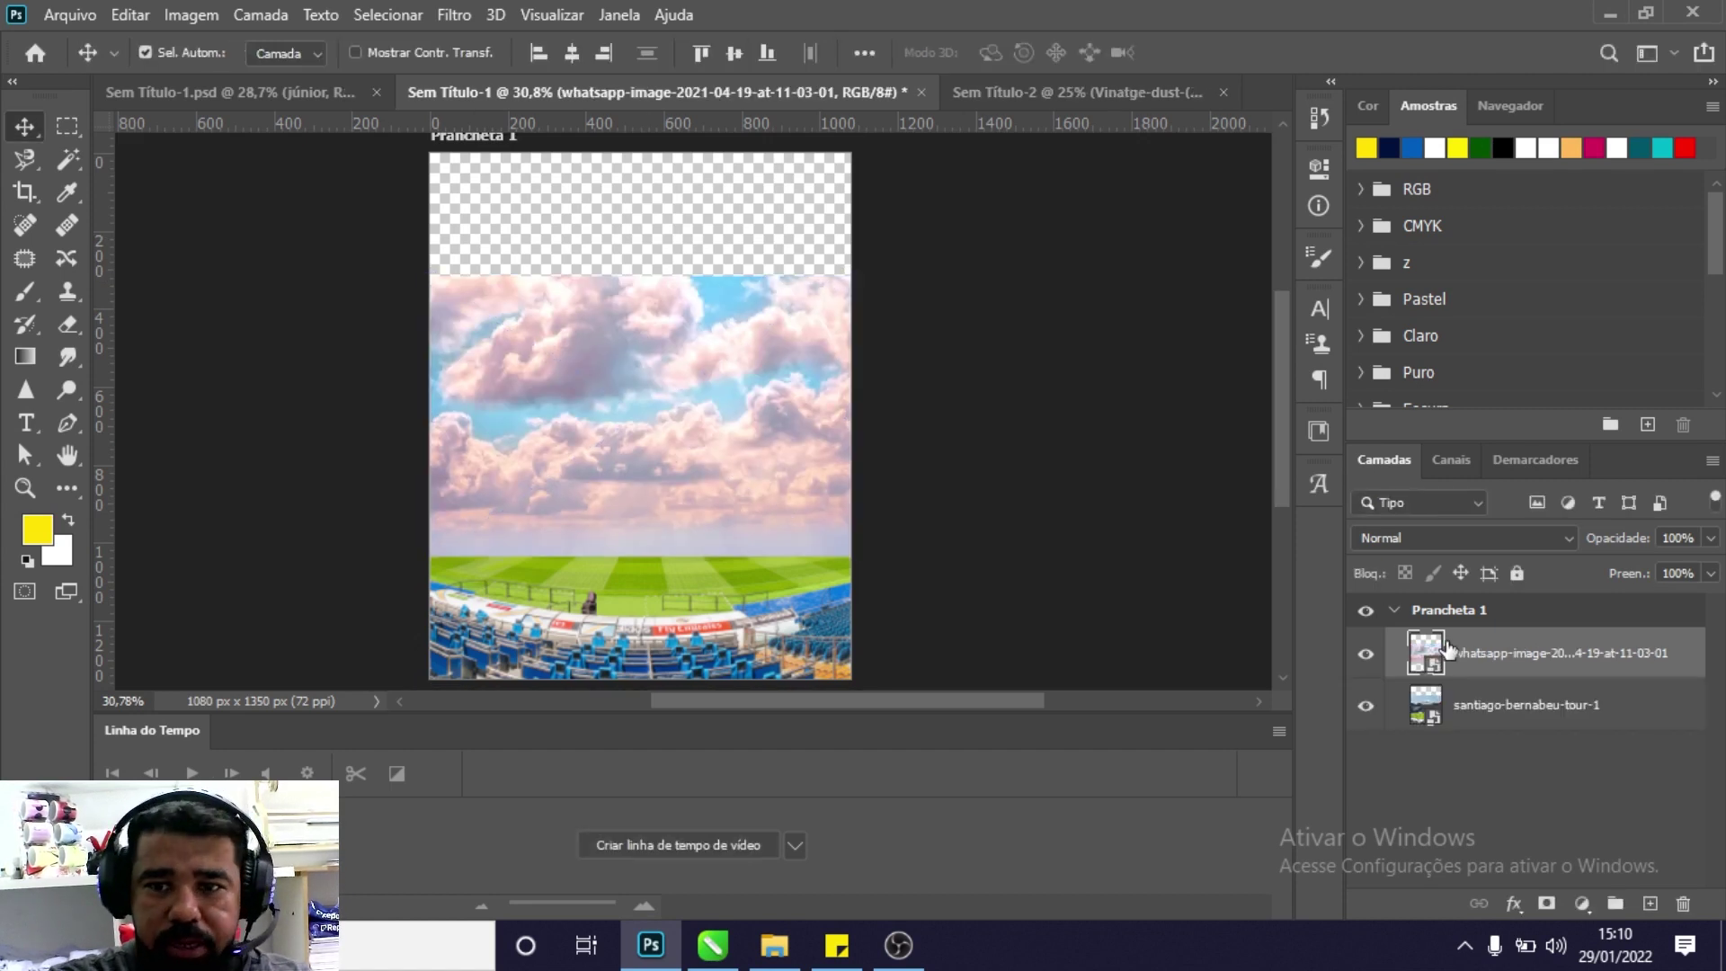
{"action": "left_click_drag", "start_coordinate": [1436, 640], "coordinate": [1474, 724]}
{"action": "key", "text": "ctrl+t"}
{"action": "mouse_move", "coordinate": [712, 412]}
{"action": "left_mouse_down"}
{"action": "mouse_move", "coordinate": [712, 286]}
{"action": "mouse_move", "coordinate": [784, 263]}
{"action": "left_mouse_up"}
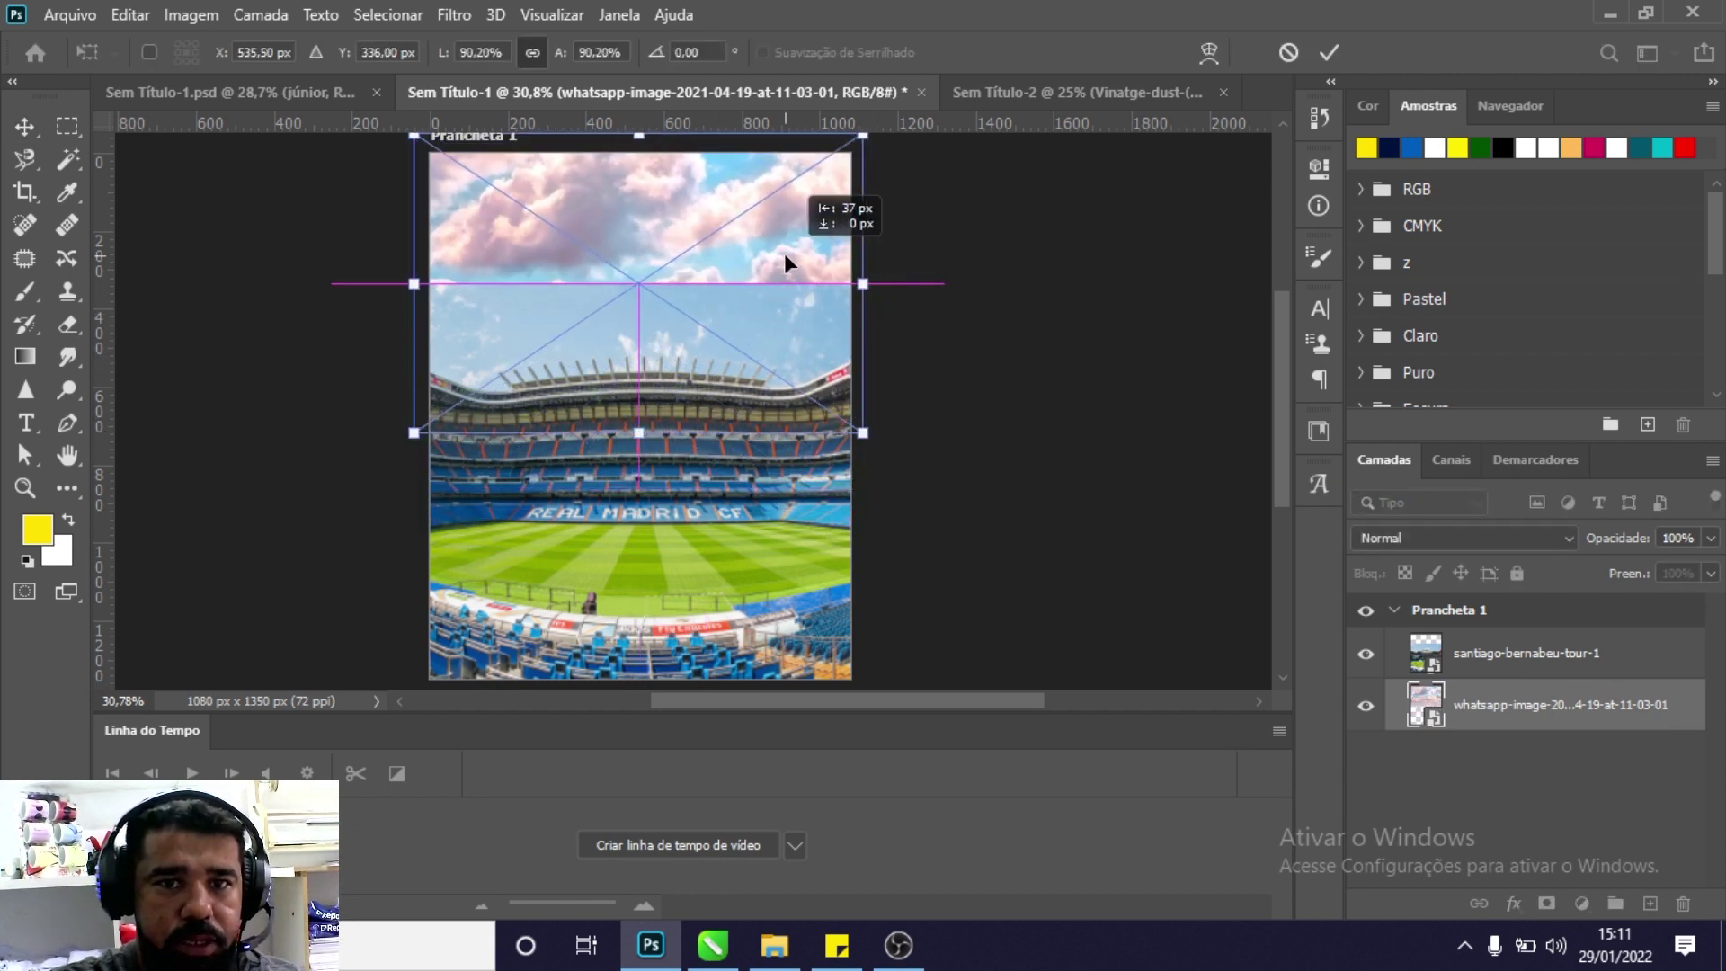
{"action": "key", "text": "Return"}
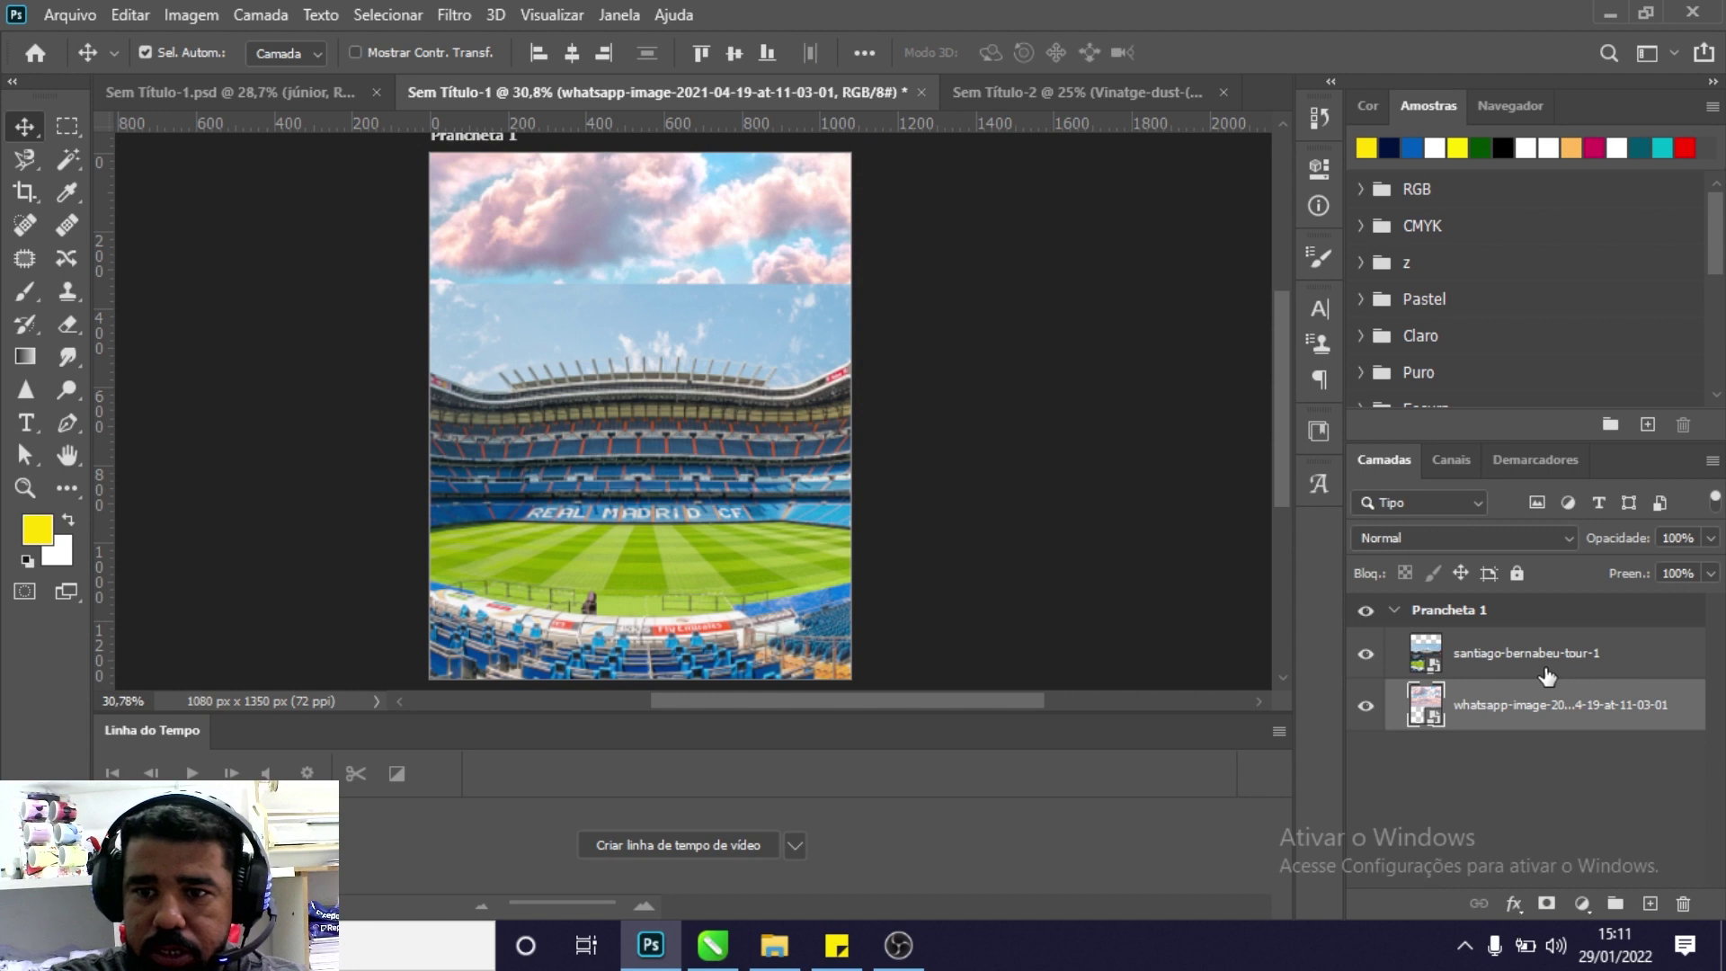
Group the stadium and cloud layers and name the group BACKGROUND.
{"action": "left_click", "coordinate": [1533, 674]}
{"action": "left_click", "coordinate": [1503, 704], "text": "shift"}
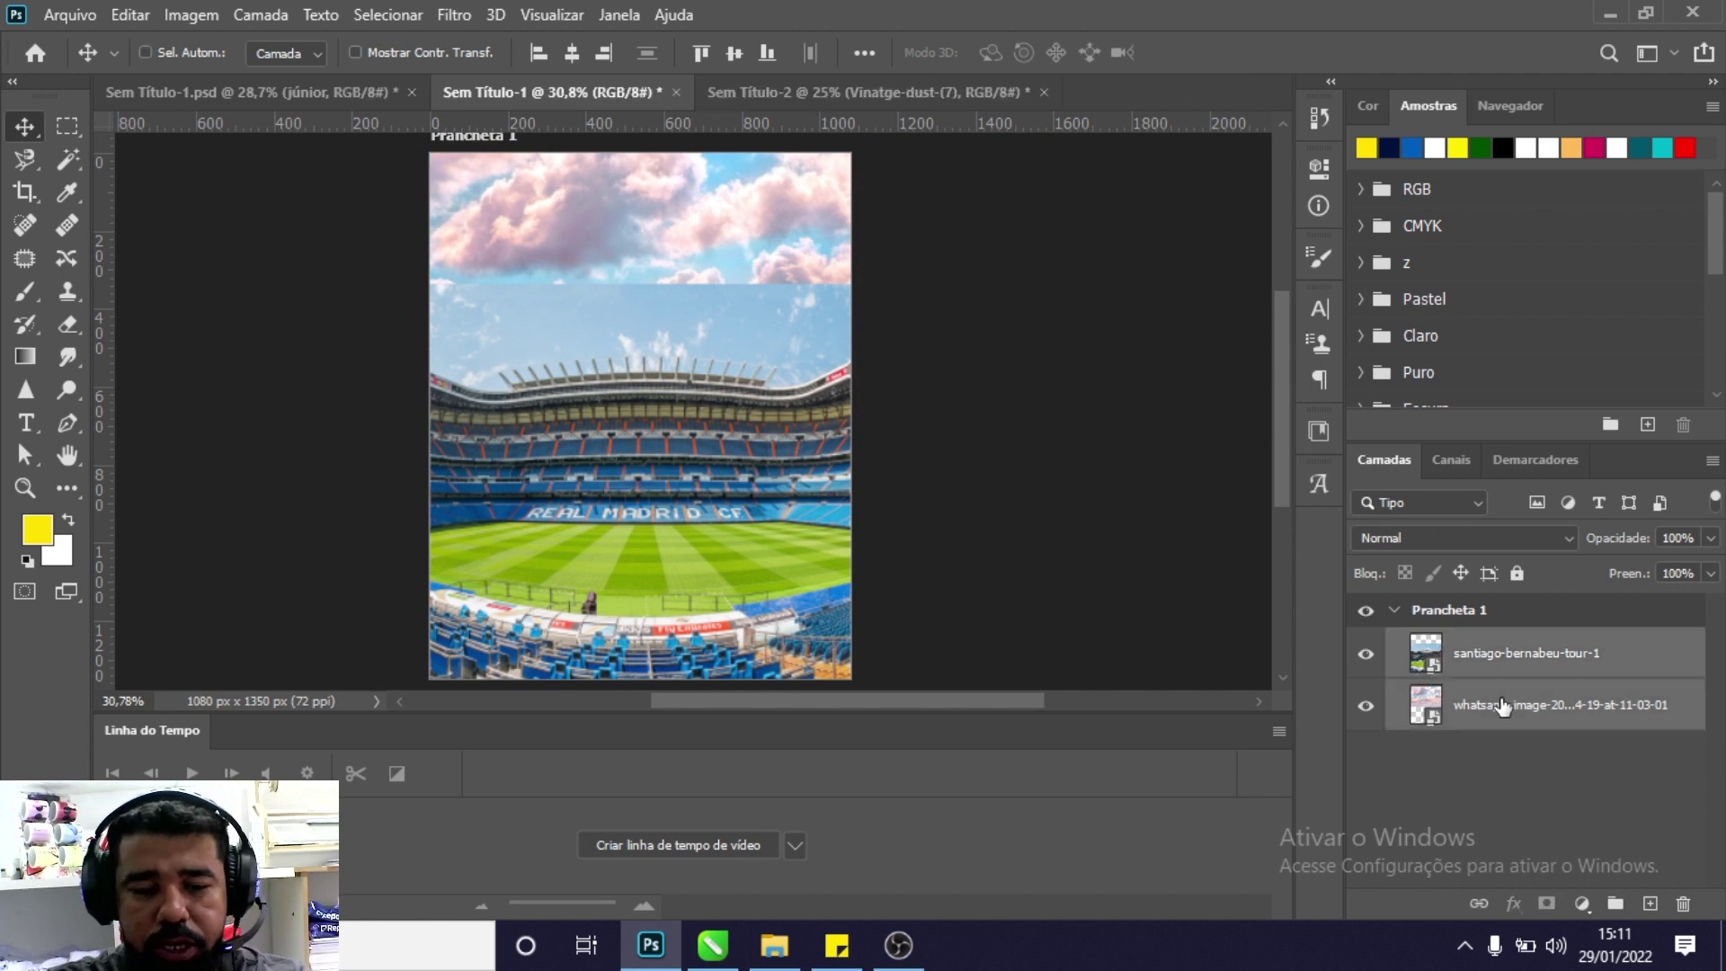
{"action": "key", "text": "ctrl+g"}
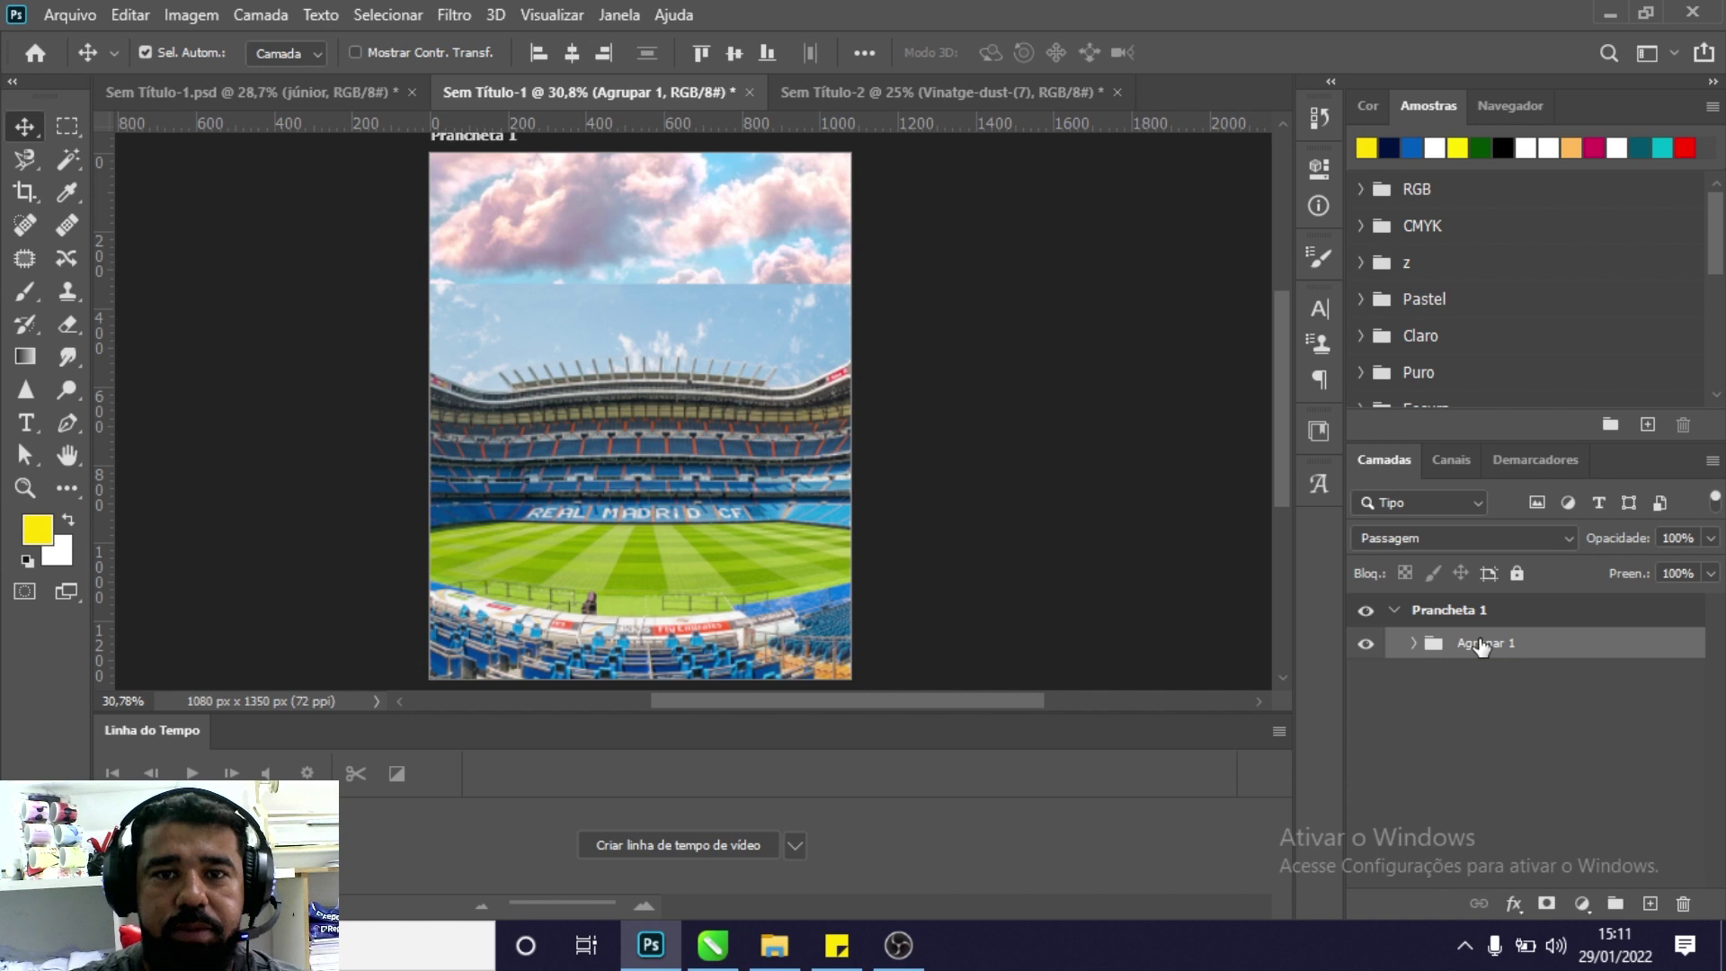
{"action": "double_click", "coordinate": [1480, 643]}
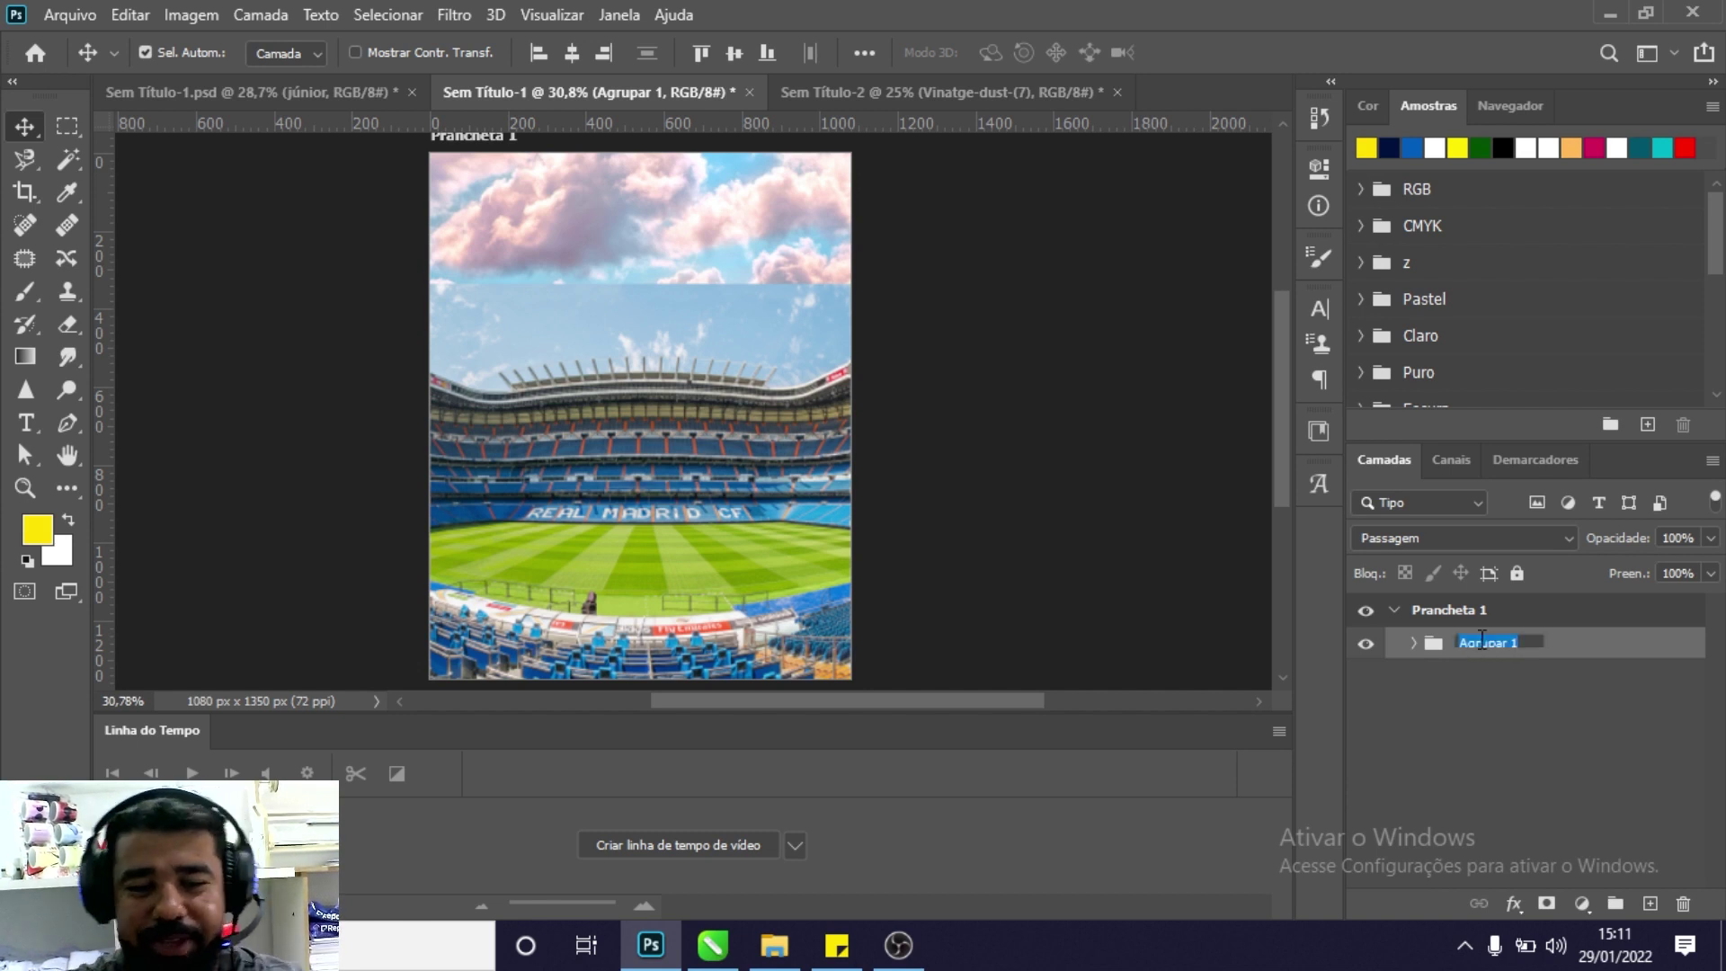
{"action": "type", "text": "BA"}
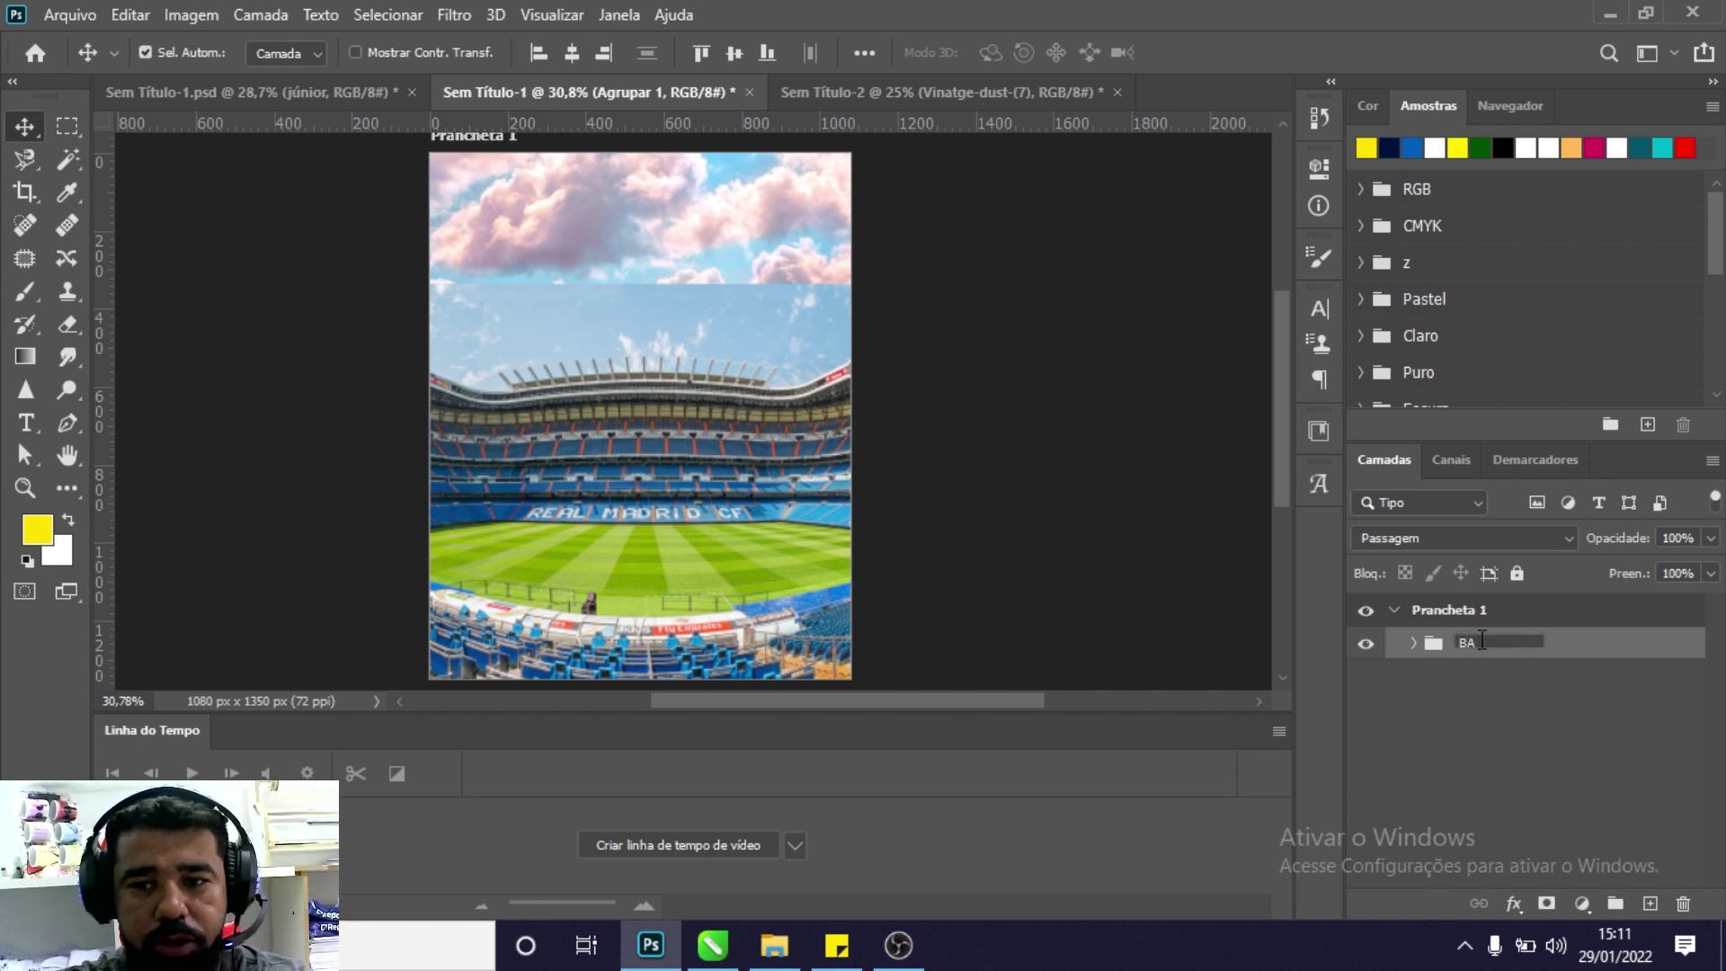
{"action": "type", "text": "CKGROUND"}
{"action": "key", "text": "Return"}
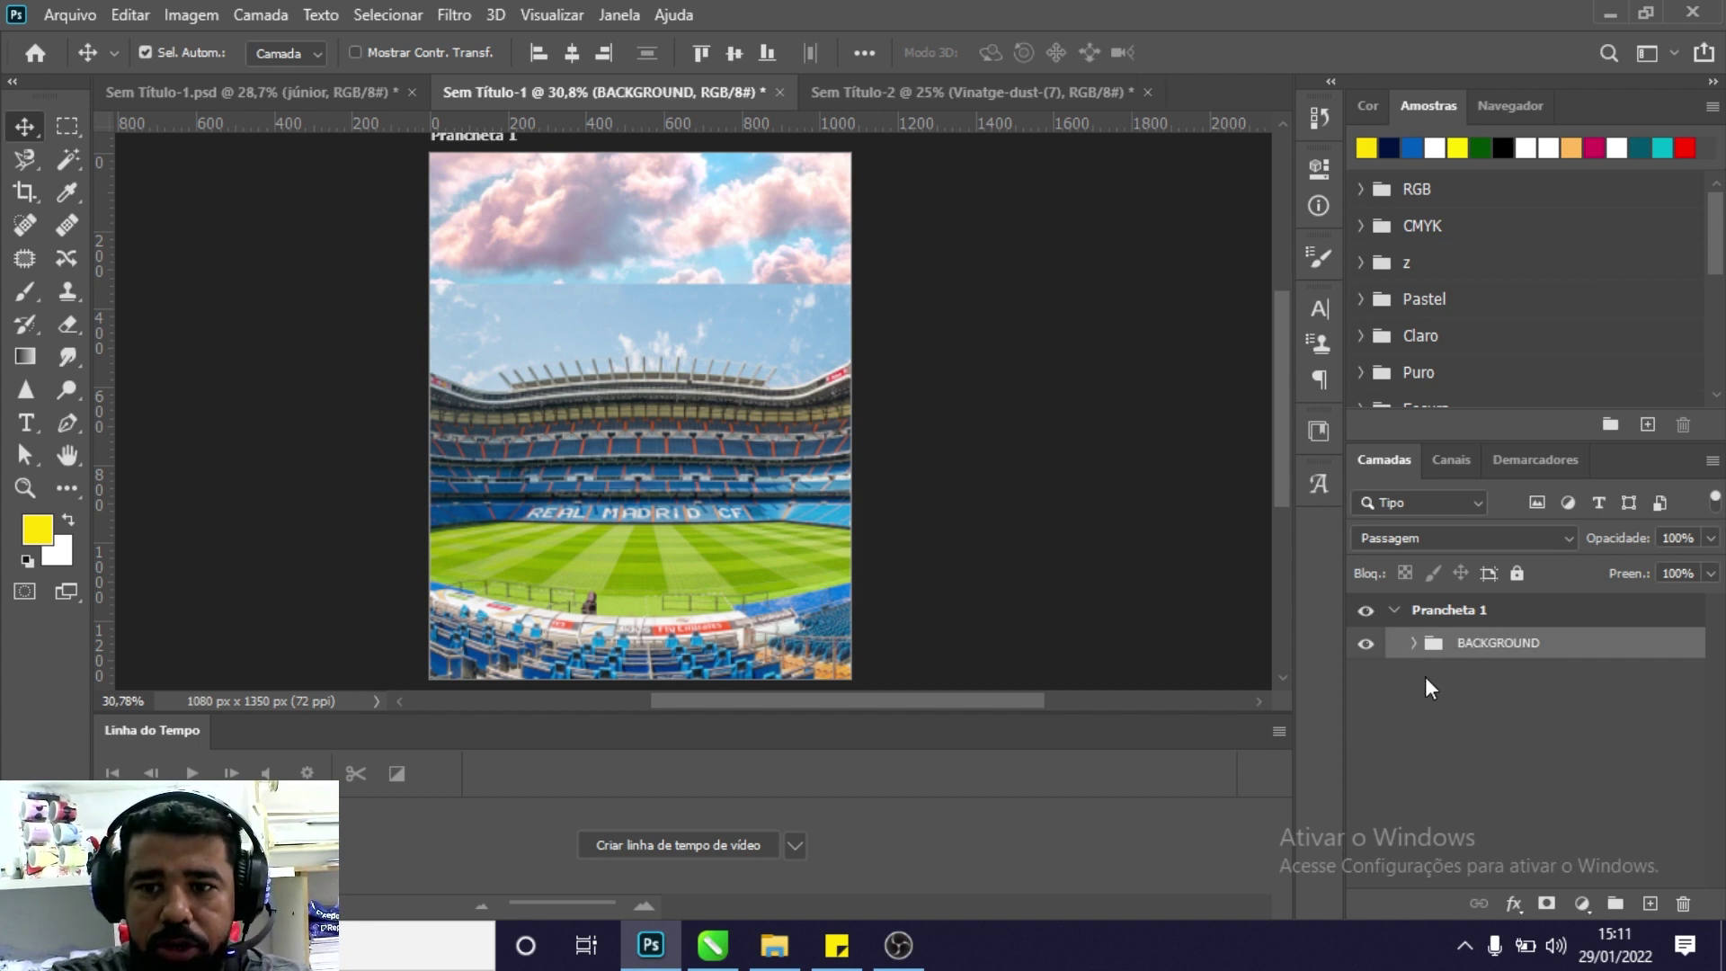
{"action": "left_click", "coordinate": [1415, 643]}
Rasterize the stadium layer and erase its sky with a soft round eraser at 67% flow.
{"action": "left_click", "coordinate": [1528, 685]}
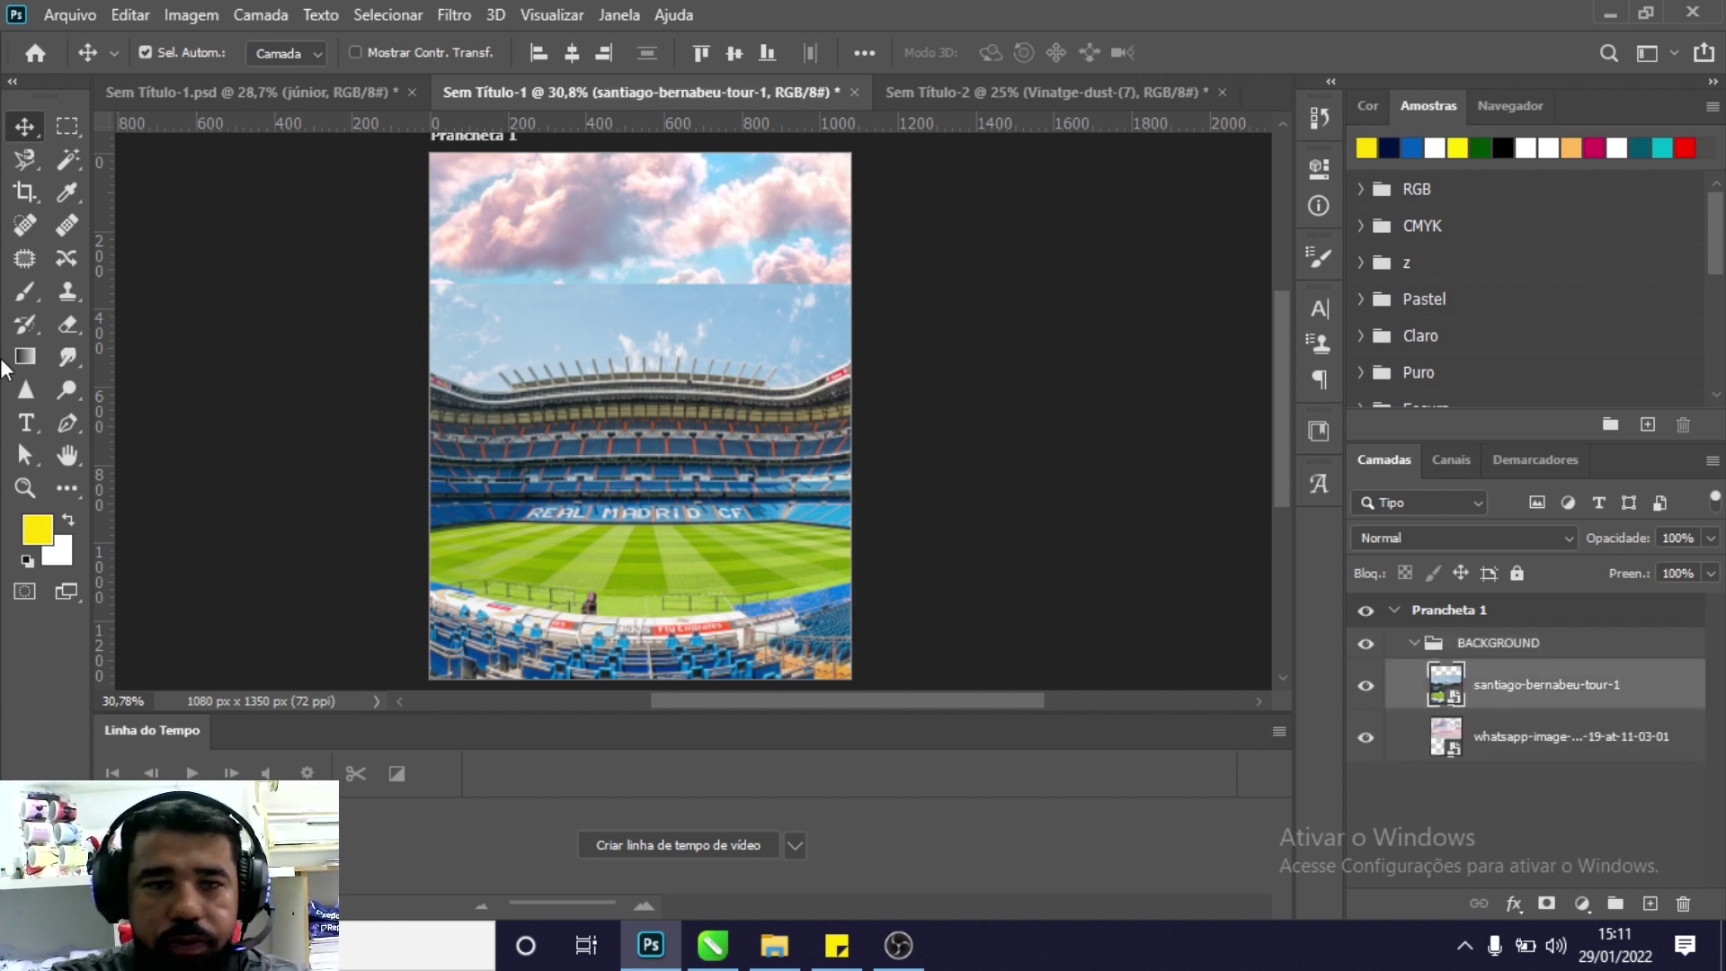
{"action": "left_click", "coordinate": [67, 324]}
{"action": "left_click", "coordinate": [694, 314]}
{"action": "left_click", "coordinate": [824, 385]}
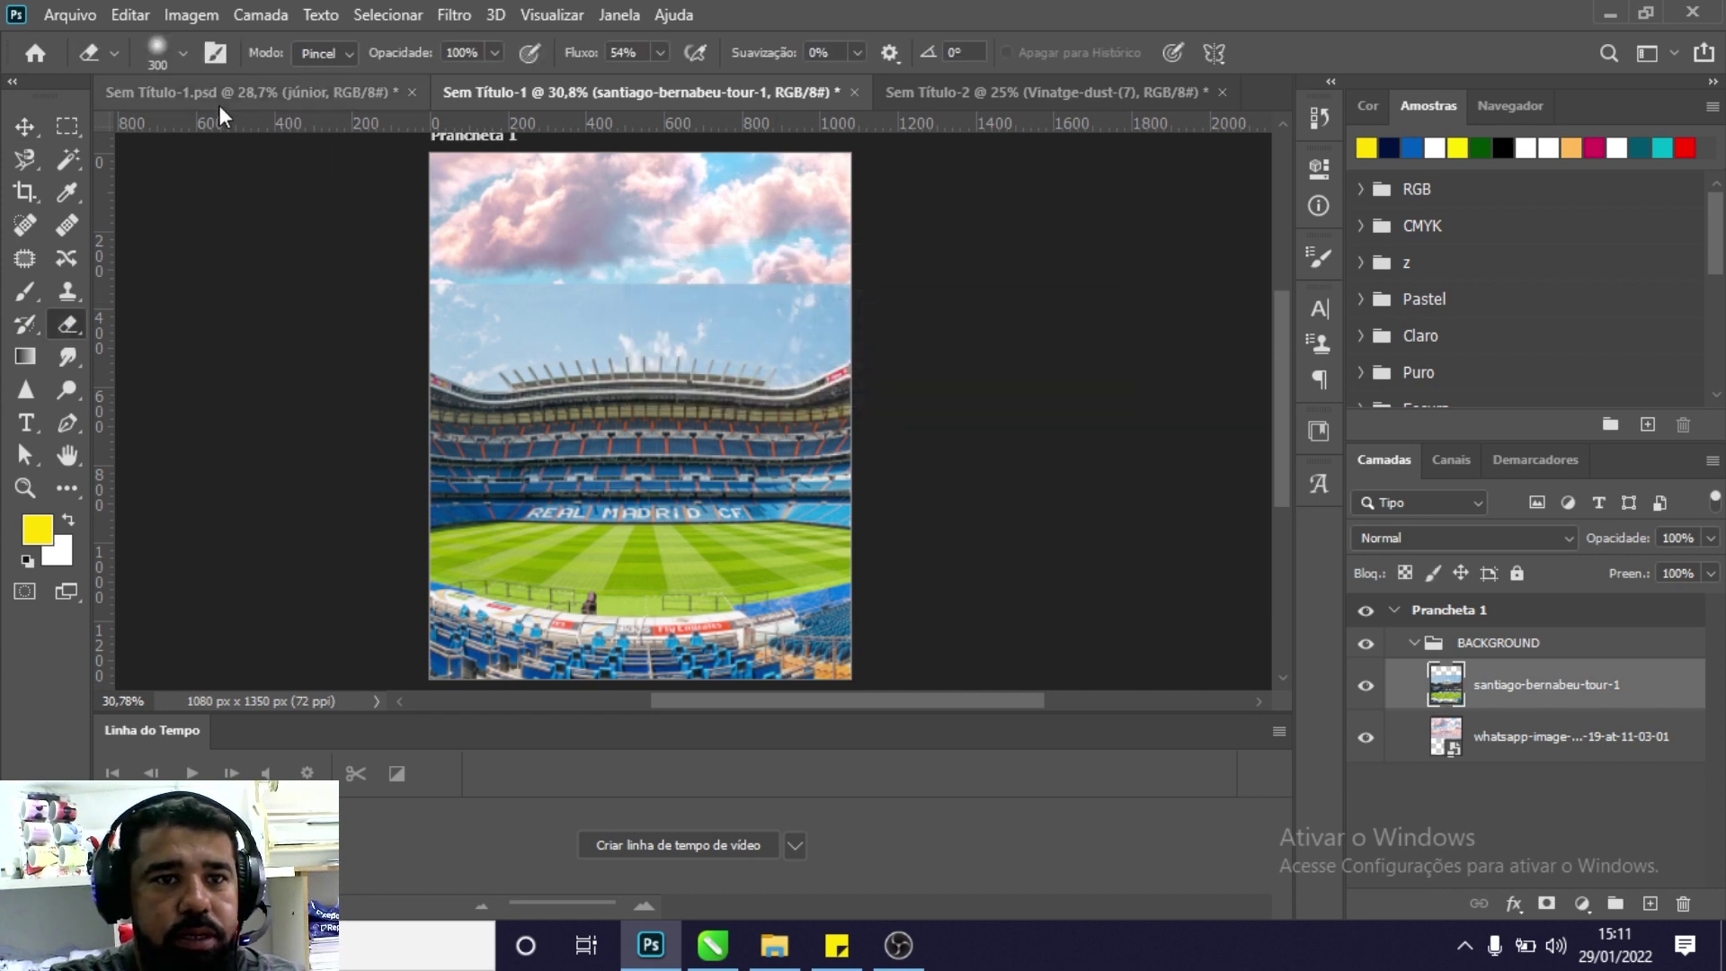
{"action": "left_click", "coordinate": [184, 53]}
{"action": "left_click", "coordinate": [221, 317]}
{"action": "left_click", "coordinate": [822, 267]}
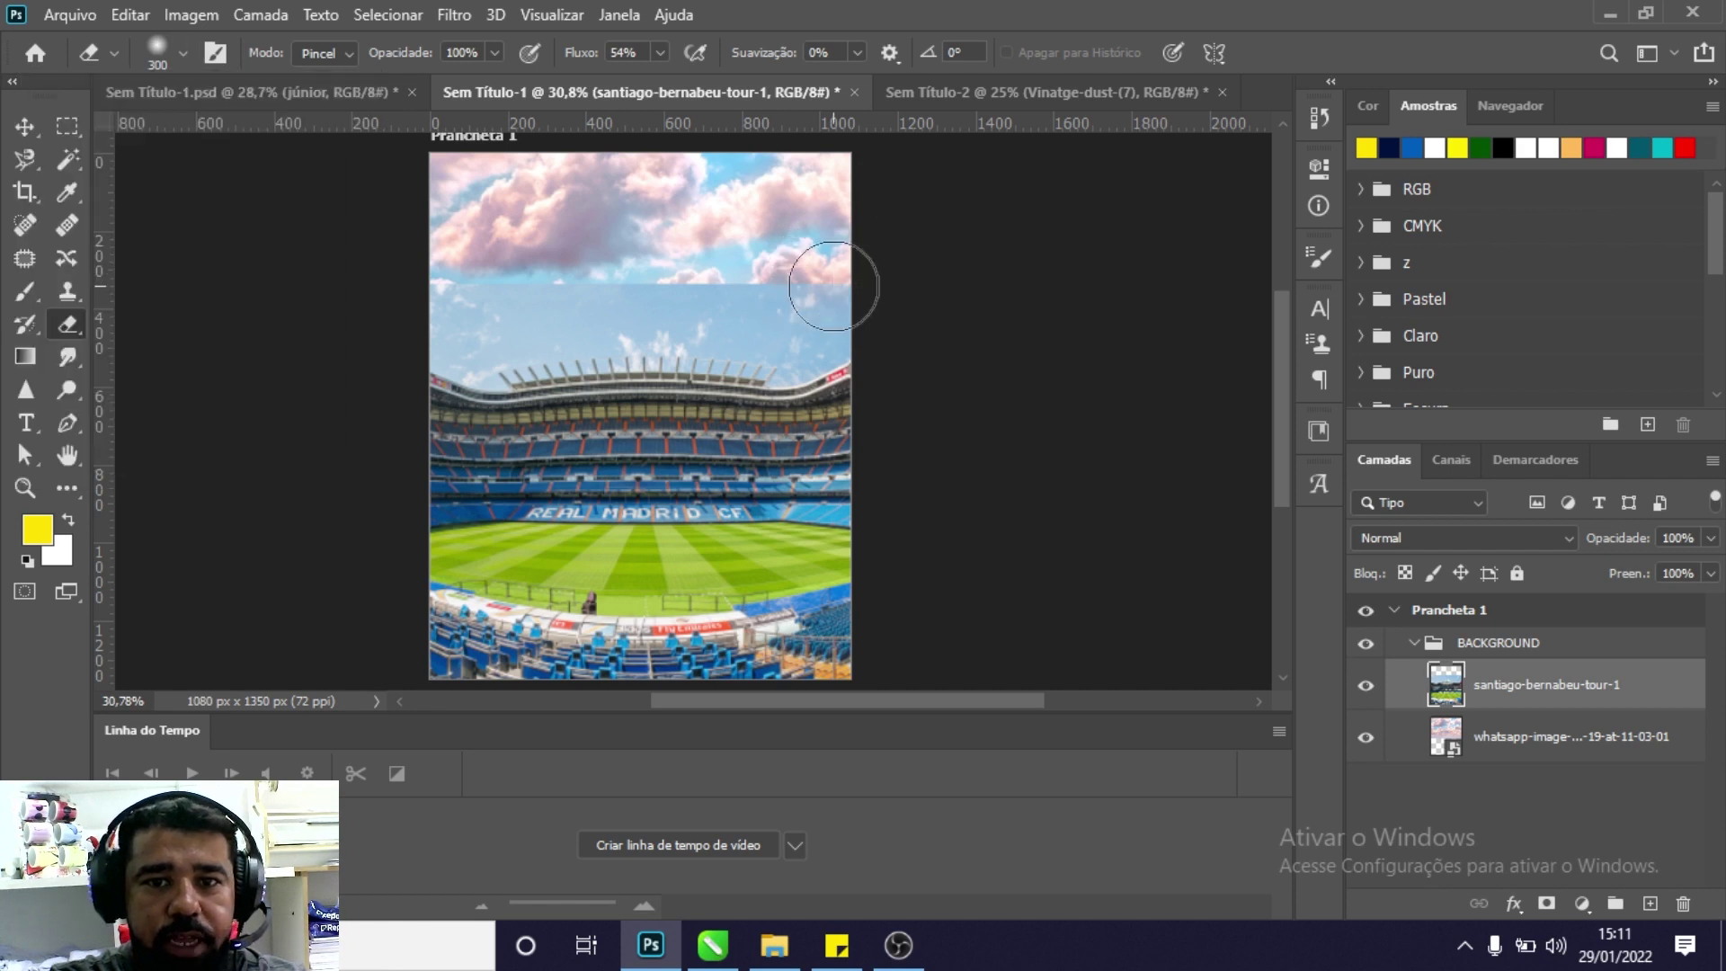
{"action": "left_click", "coordinate": [660, 53]}
{"action": "left_click_drag", "start_coordinate": [660, 88], "coordinate": [677, 82]}
{"action": "mouse_move", "coordinate": [837, 266]}
{"action": "left_mouse_down"}
{"action": "mouse_move", "coordinate": [872, 283]}
{"action": "mouse_move", "coordinate": [571, 269]}
{"action": "mouse_move", "coordinate": [463, 290]}
{"action": "mouse_move", "coordinate": [837, 310]}
{"action": "mouse_move", "coordinate": [620, 285]}
{"action": "mouse_move", "coordinate": [777, 273]}
{"action": "left_mouse_up"}
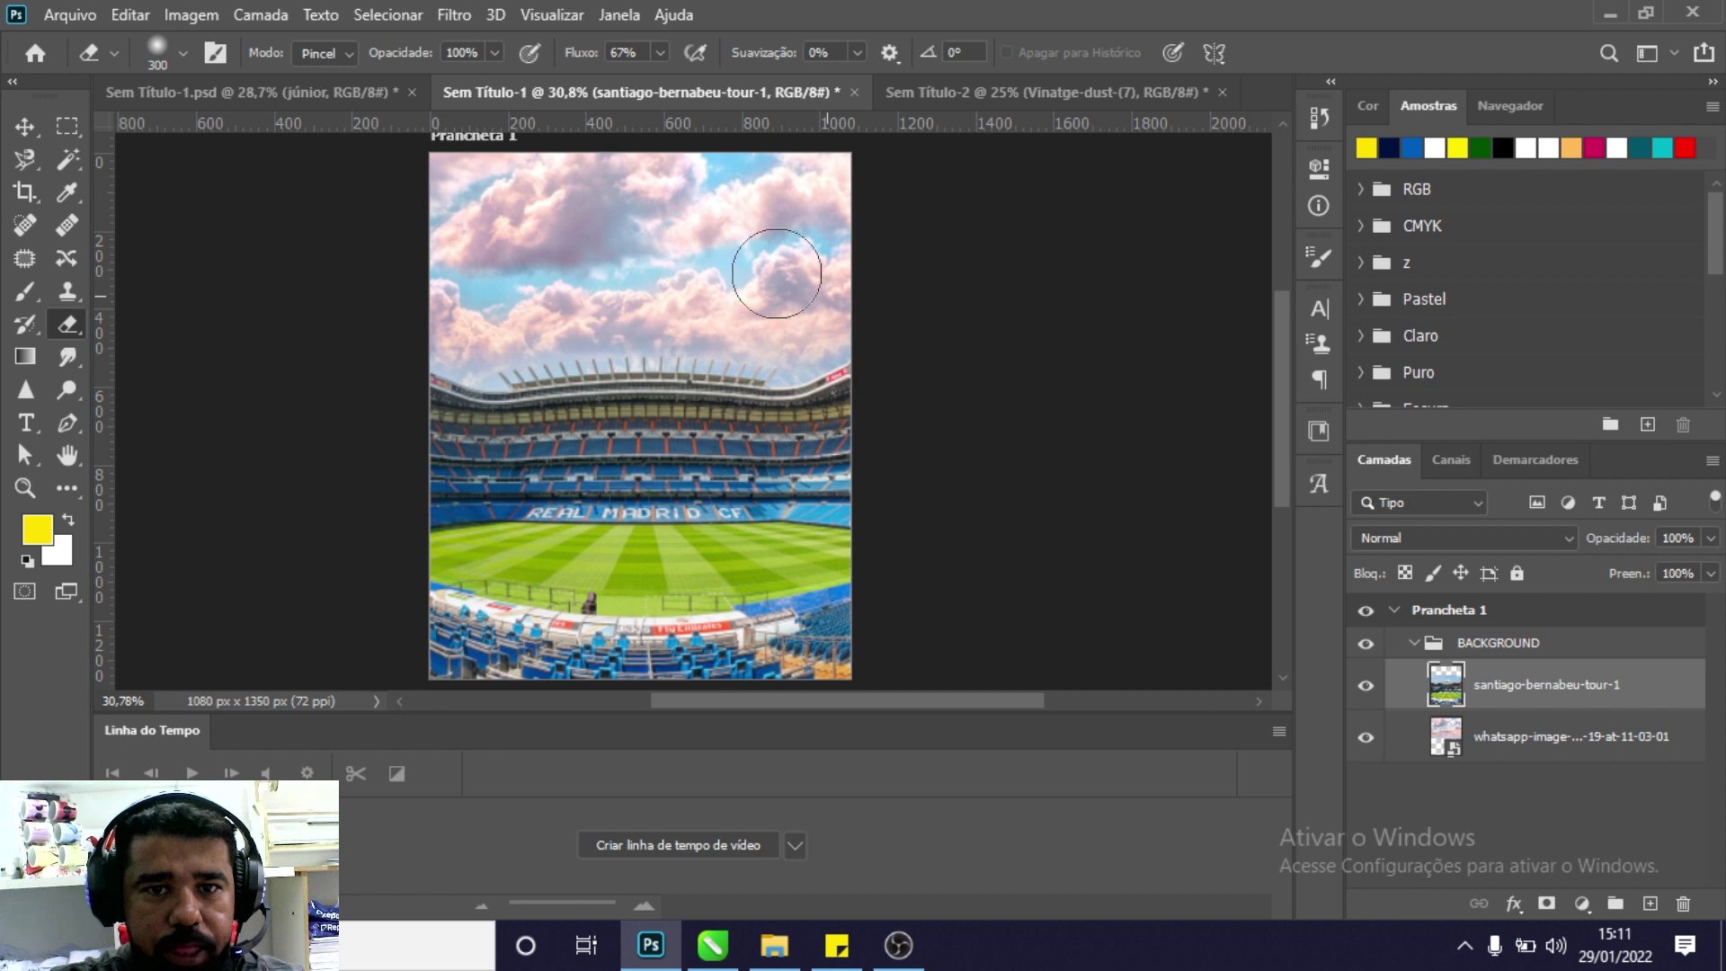
{"action": "left_click_drag", "start_coordinate": [776, 273], "coordinate": [677, 254]}
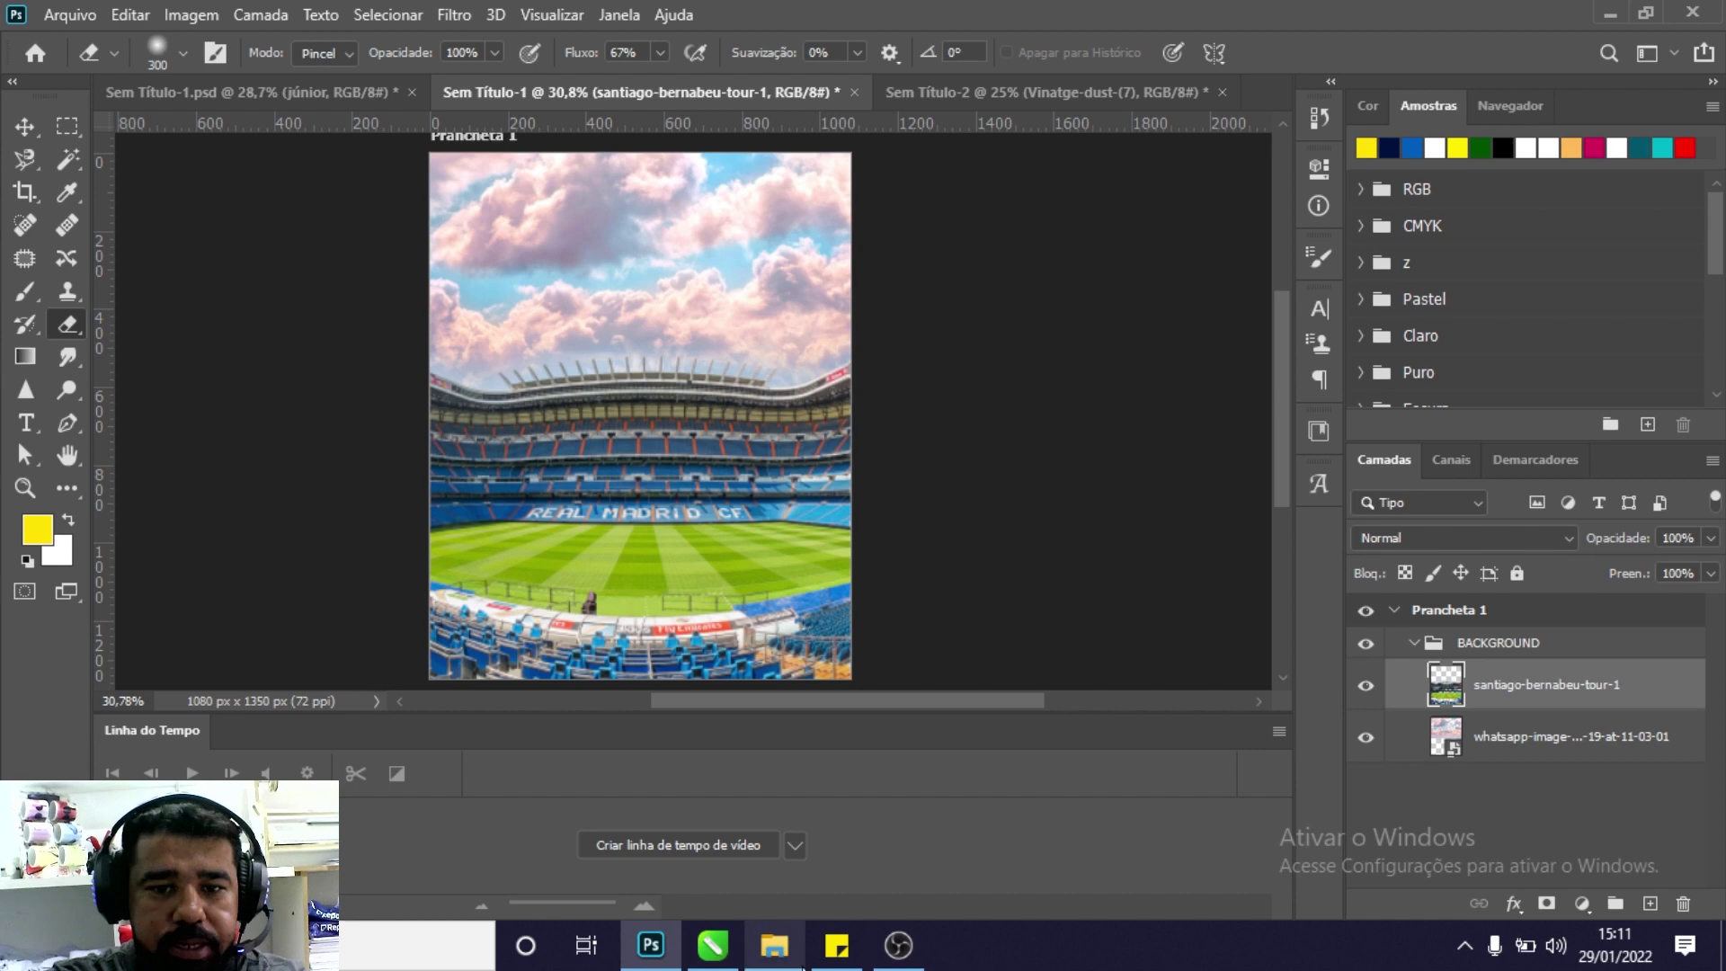
Add the Real-Madrid-Logo crest to the canvas and place its layer beneath the stadium.
{"action": "left_click", "coordinate": [774, 945]}
{"action": "left_click_drag", "start_coordinate": [923, 258], "coordinate": [649, 963]}
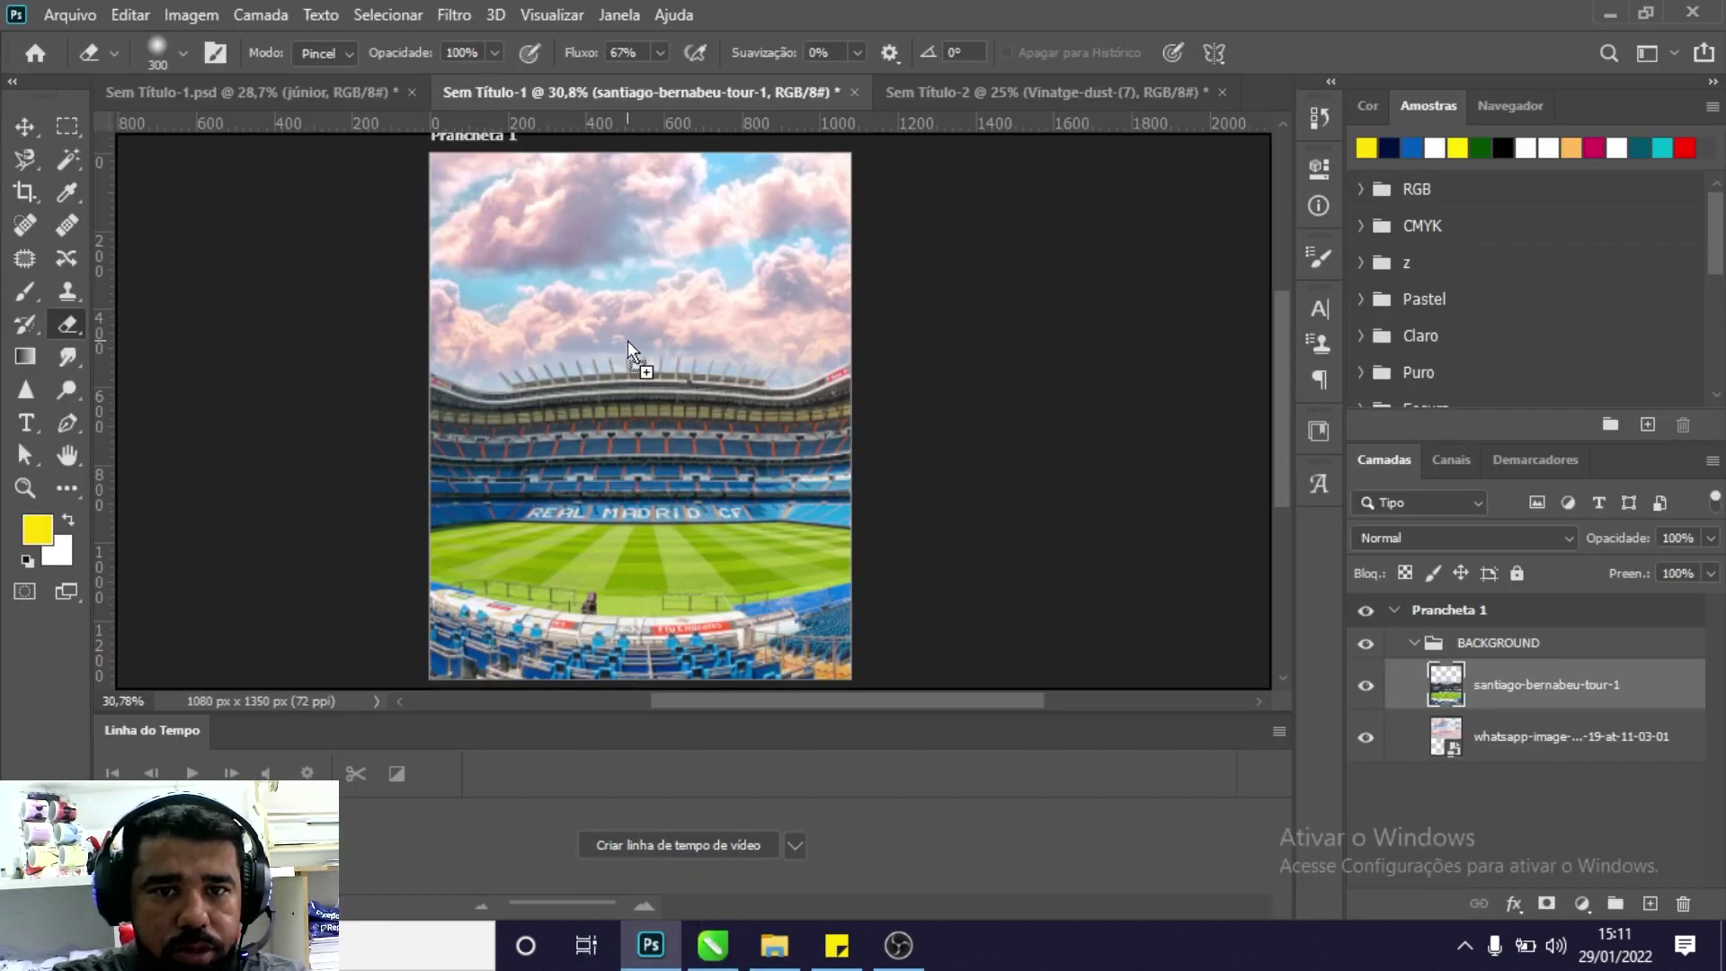
{"action": "left_click_drag", "start_coordinate": [649, 964], "coordinate": [627, 341]}
{"action": "left_click_drag", "start_coordinate": [1519, 694], "coordinate": [1515, 757]}
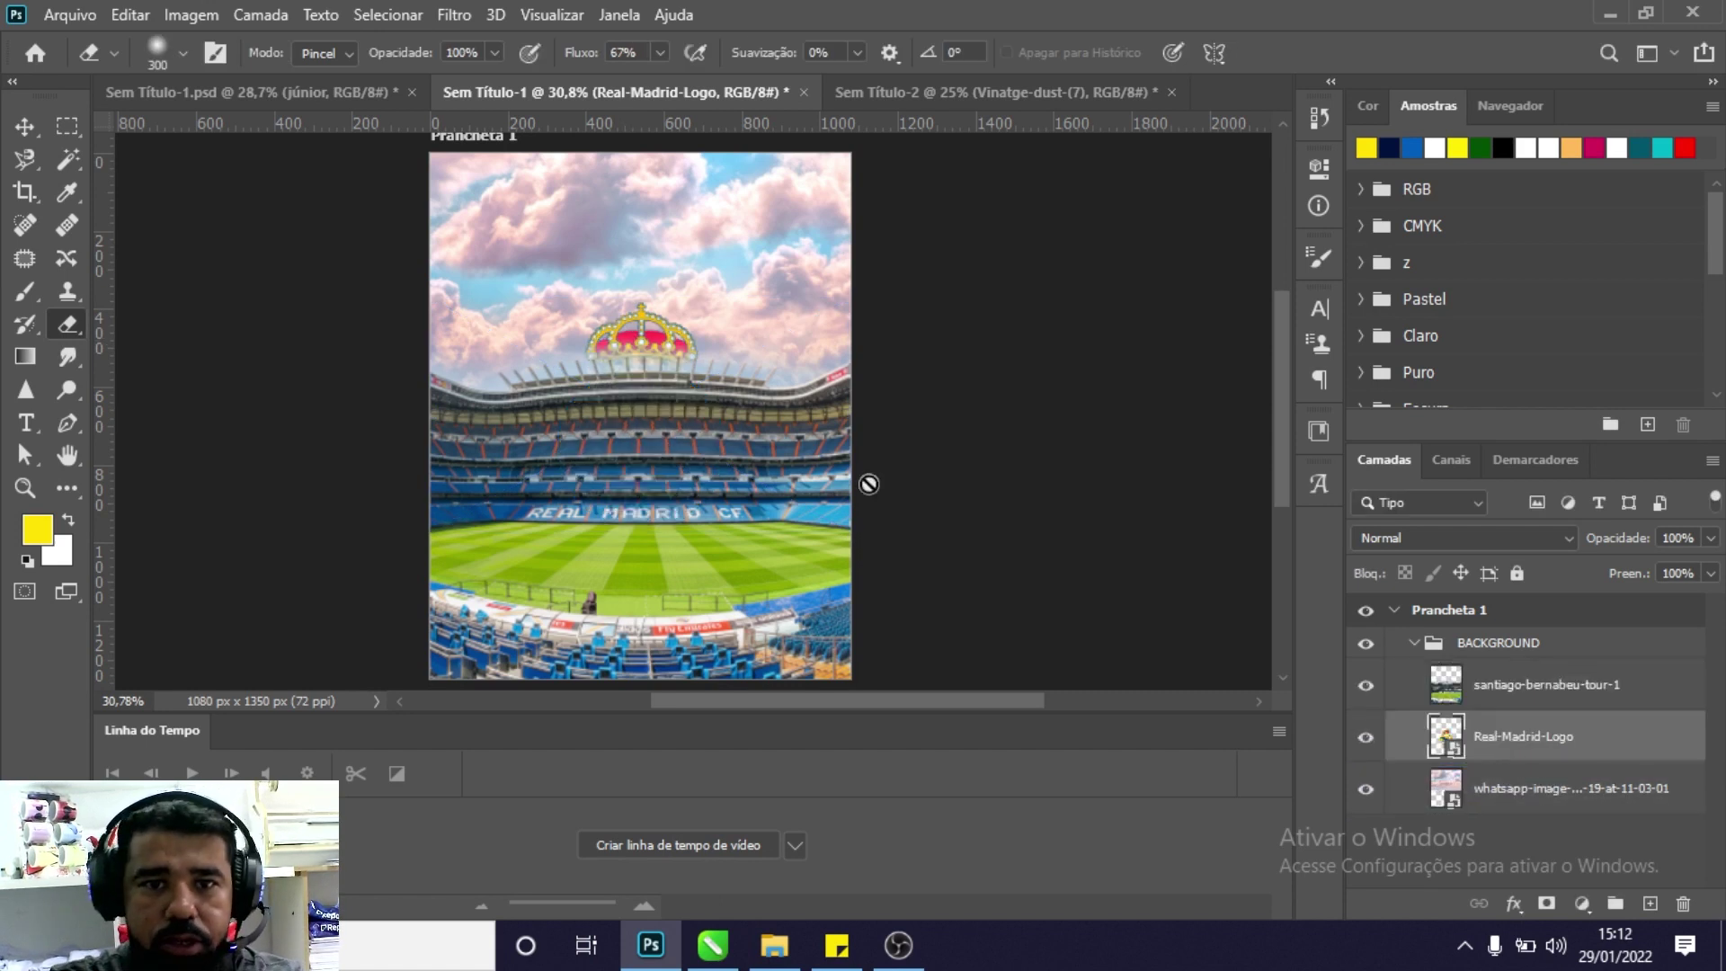
Shrink the crest slightly and move it up into the clouds.
{"action": "key", "text": "ctrl+t"}
{"action": "left_click_drag", "start_coordinate": [649, 311], "coordinate": [649, 218]}
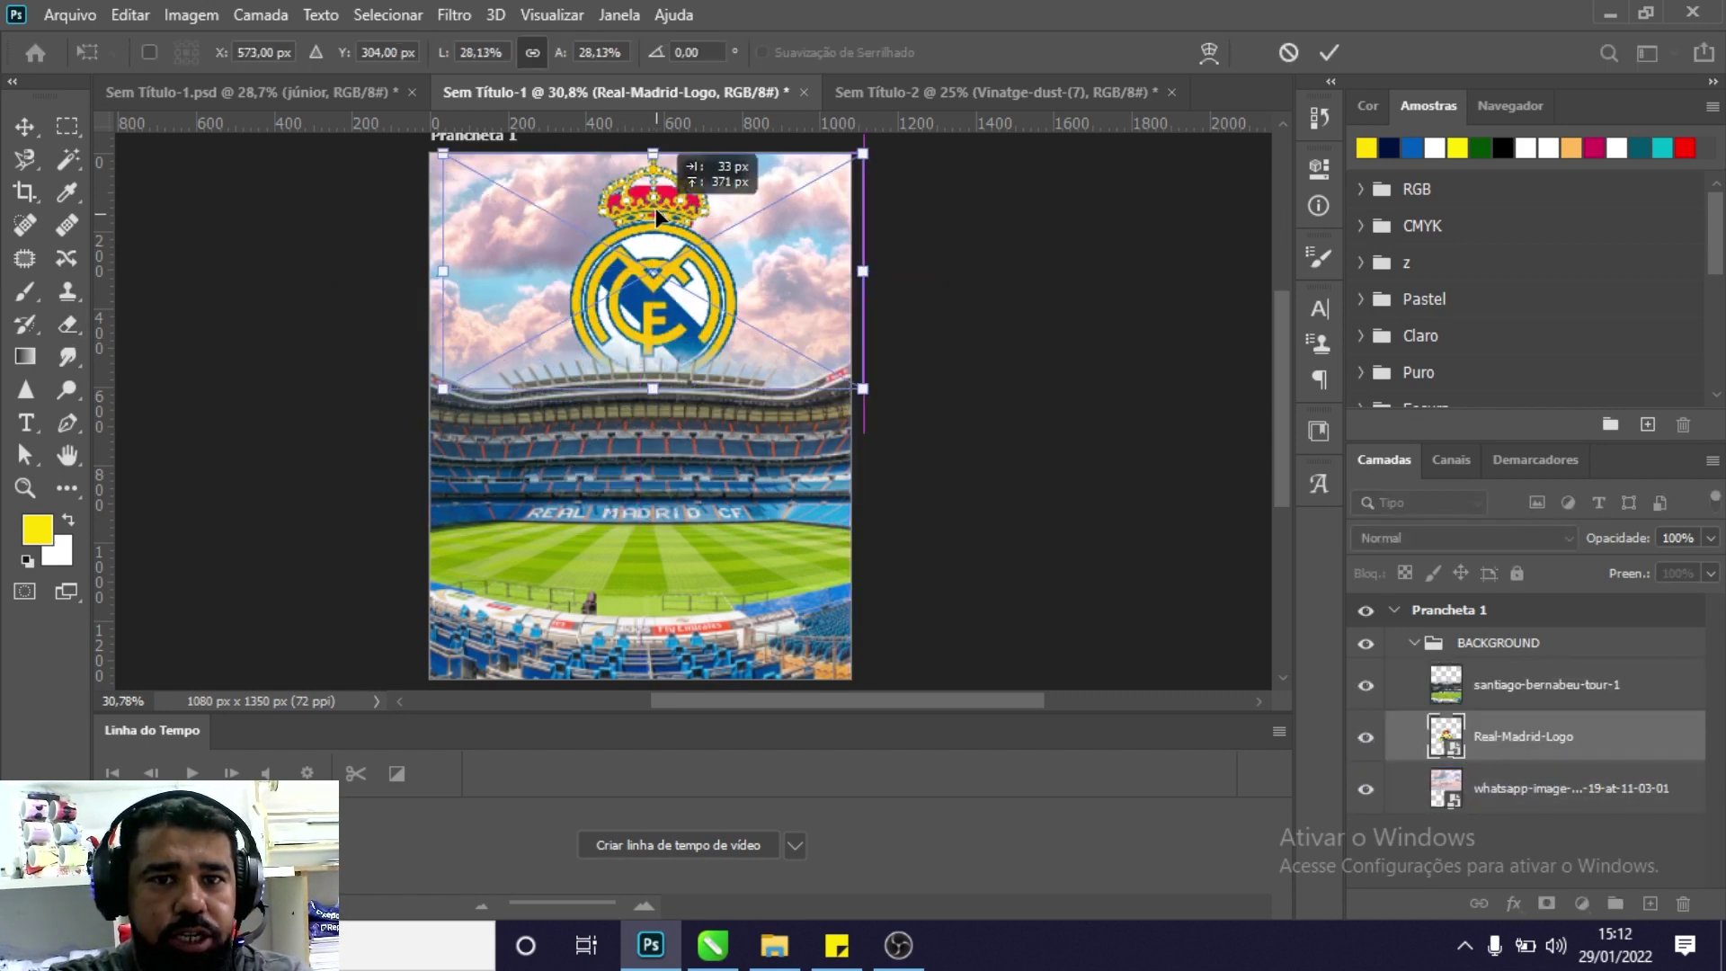
{"action": "left_click_drag", "start_coordinate": [850, 154], "coordinate": [767, 200]}
{"action": "left_click_drag", "start_coordinate": [613, 276], "coordinate": [666, 252]}
{"action": "key", "text": "Return"}
Zoom in and draw a small rounded shape to the left of the crest.
{"action": "key", "text": "z"}
{"action": "scroll", "coordinate": [662, 258], "scroll_direction": "up", "scroll_amount": 3}
{"action": "scroll", "coordinate": [659, 263], "scroll_direction": "up", "scroll_amount": 3}
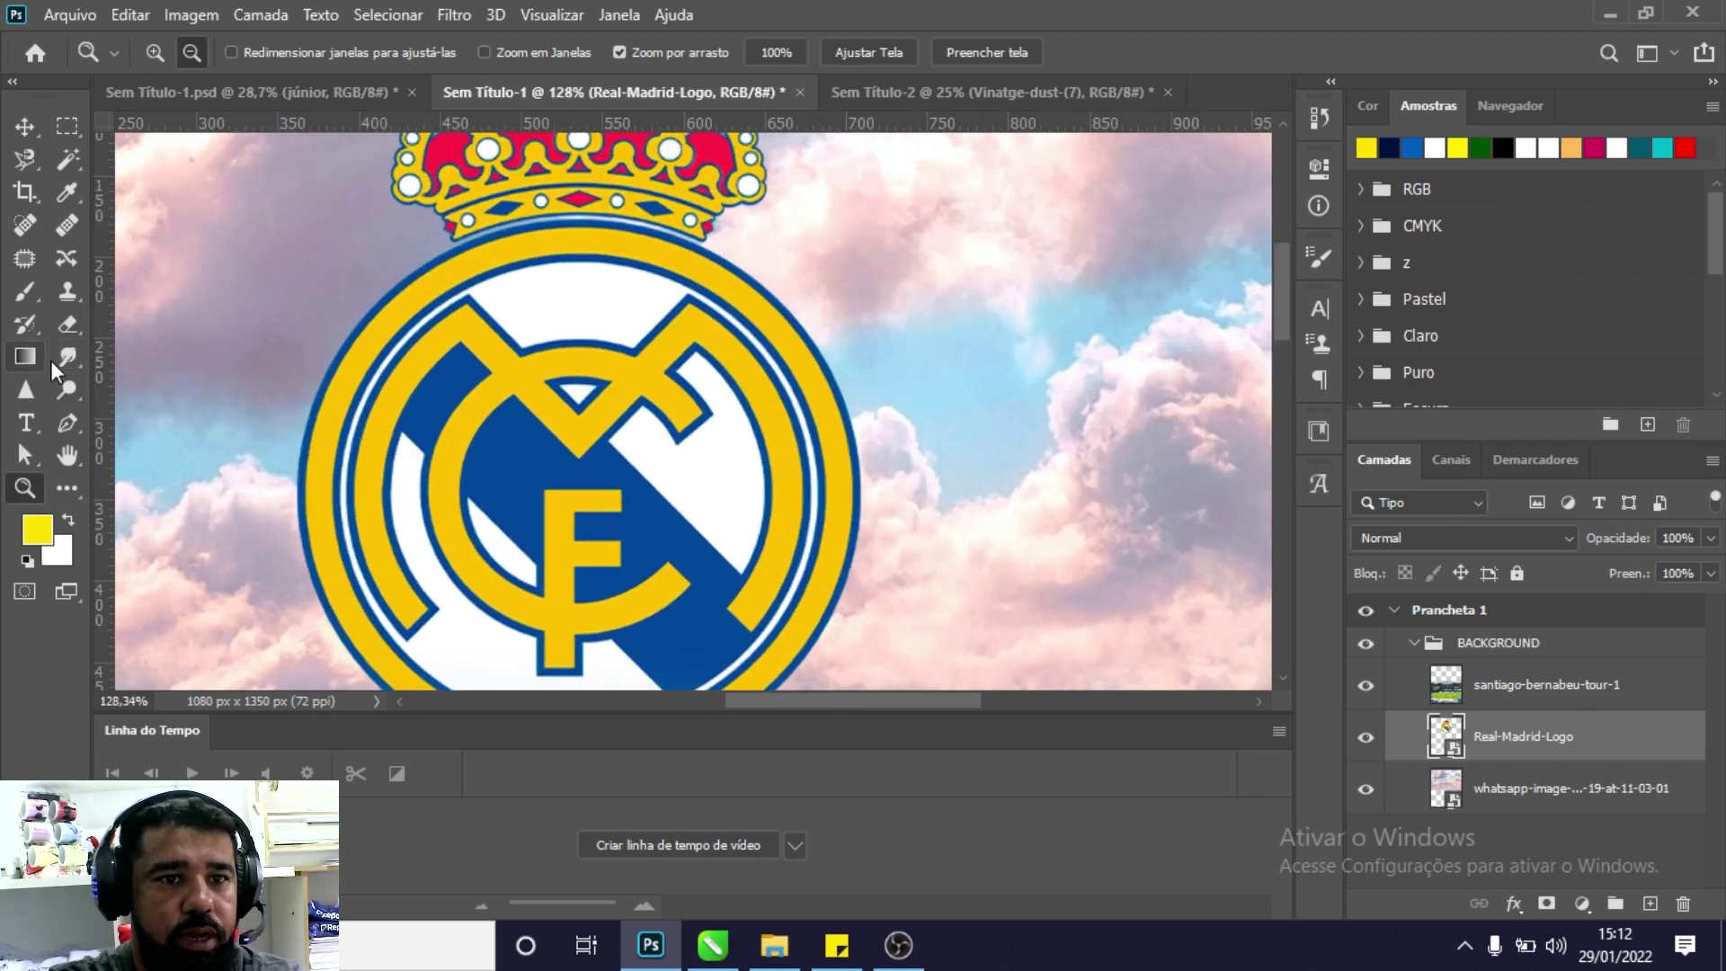
{"action": "left_click", "coordinate": [66, 488]}
{"action": "left_click_drag", "start_coordinate": [167, 295], "coordinate": [255, 381]}
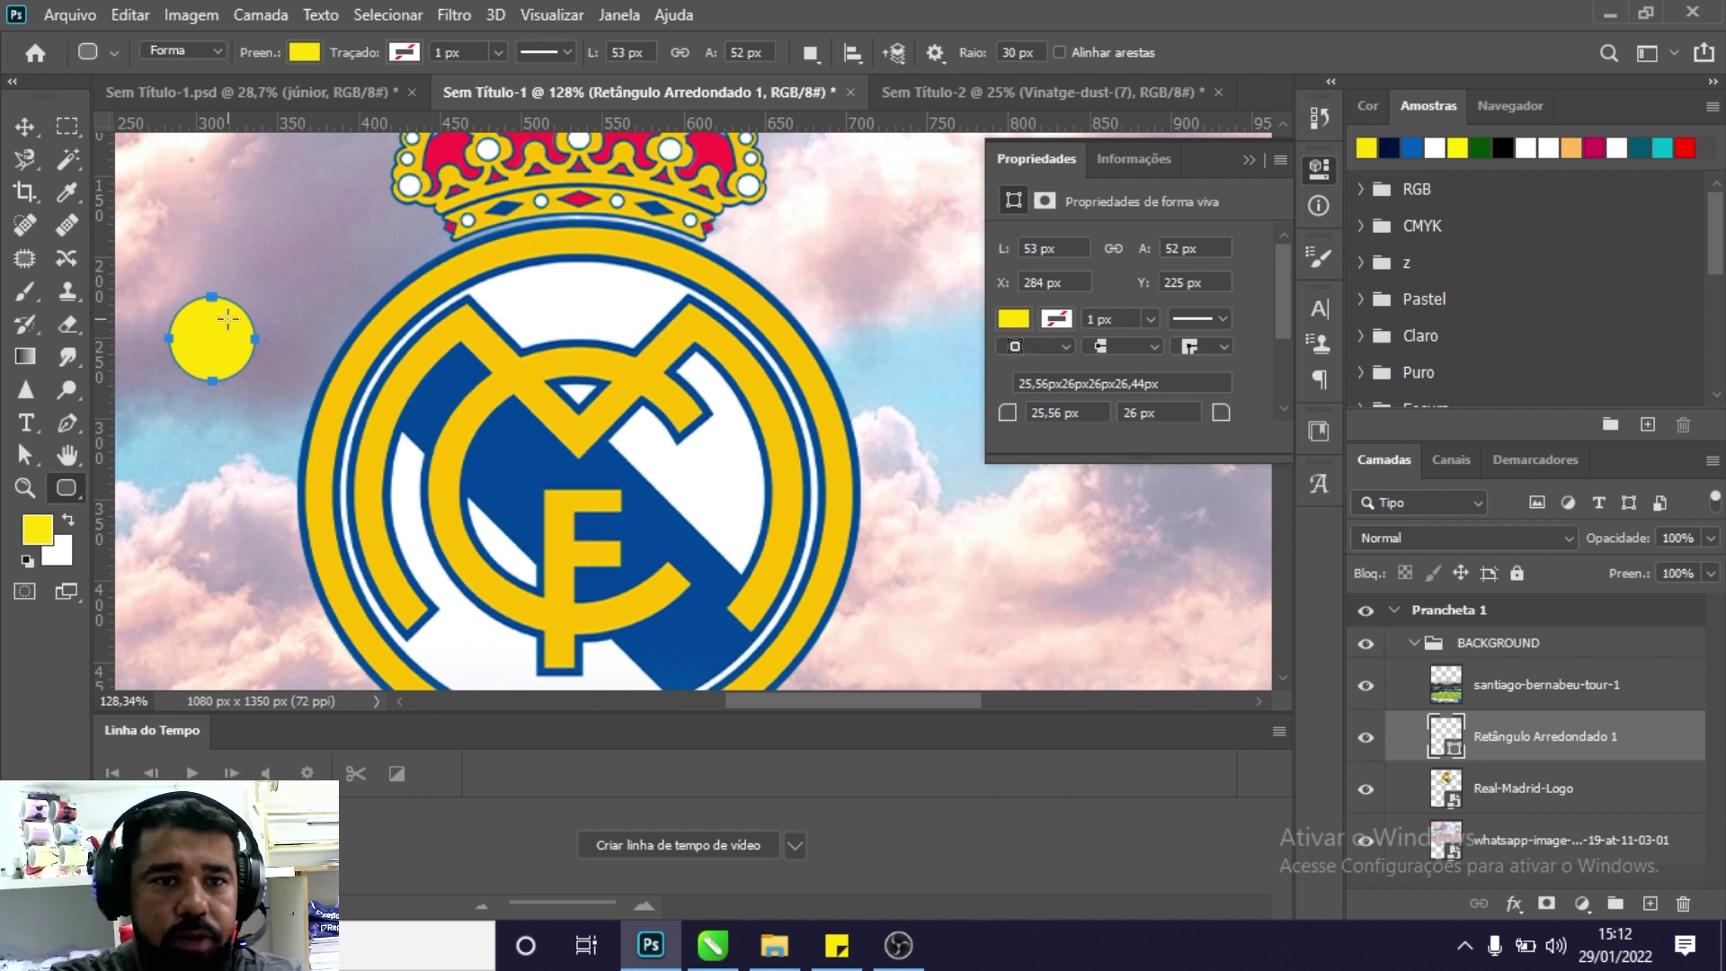
Fill the circle with gold sampled from the crest.
{"action": "left_click", "coordinate": [1022, 331]}
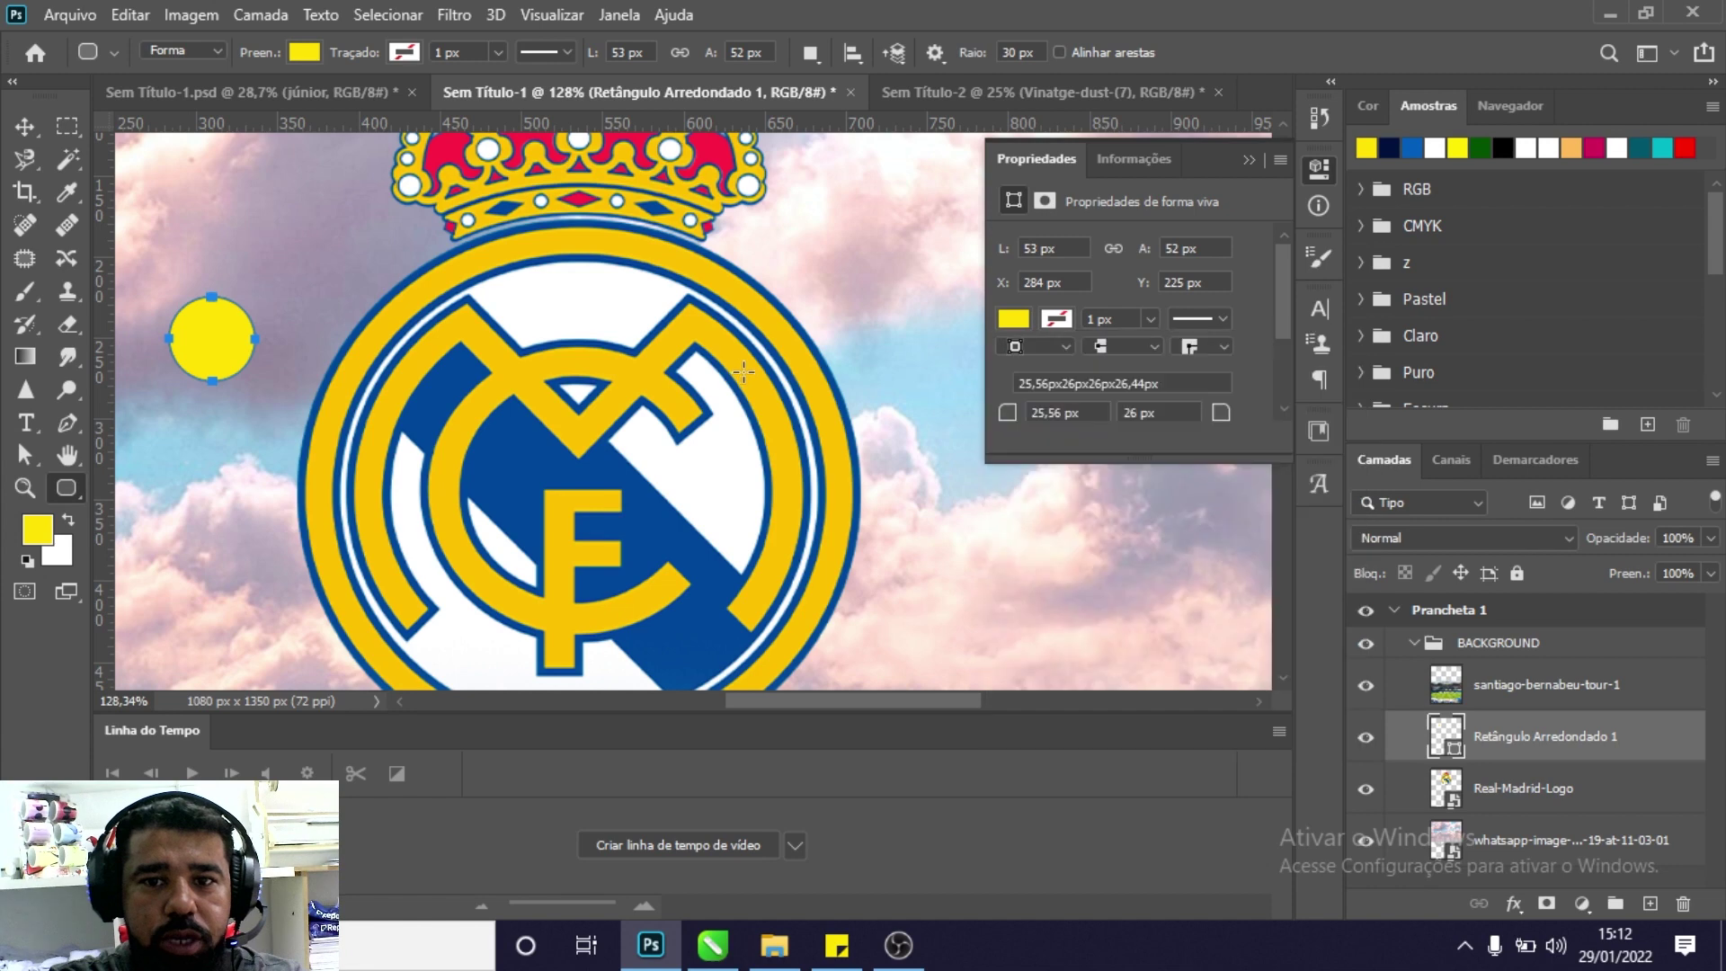
{"action": "left_click", "coordinate": [1191, 232]}
{"action": "left_click", "coordinate": [935, 451]}
{"action": "left_click", "coordinate": [1057, 319]}
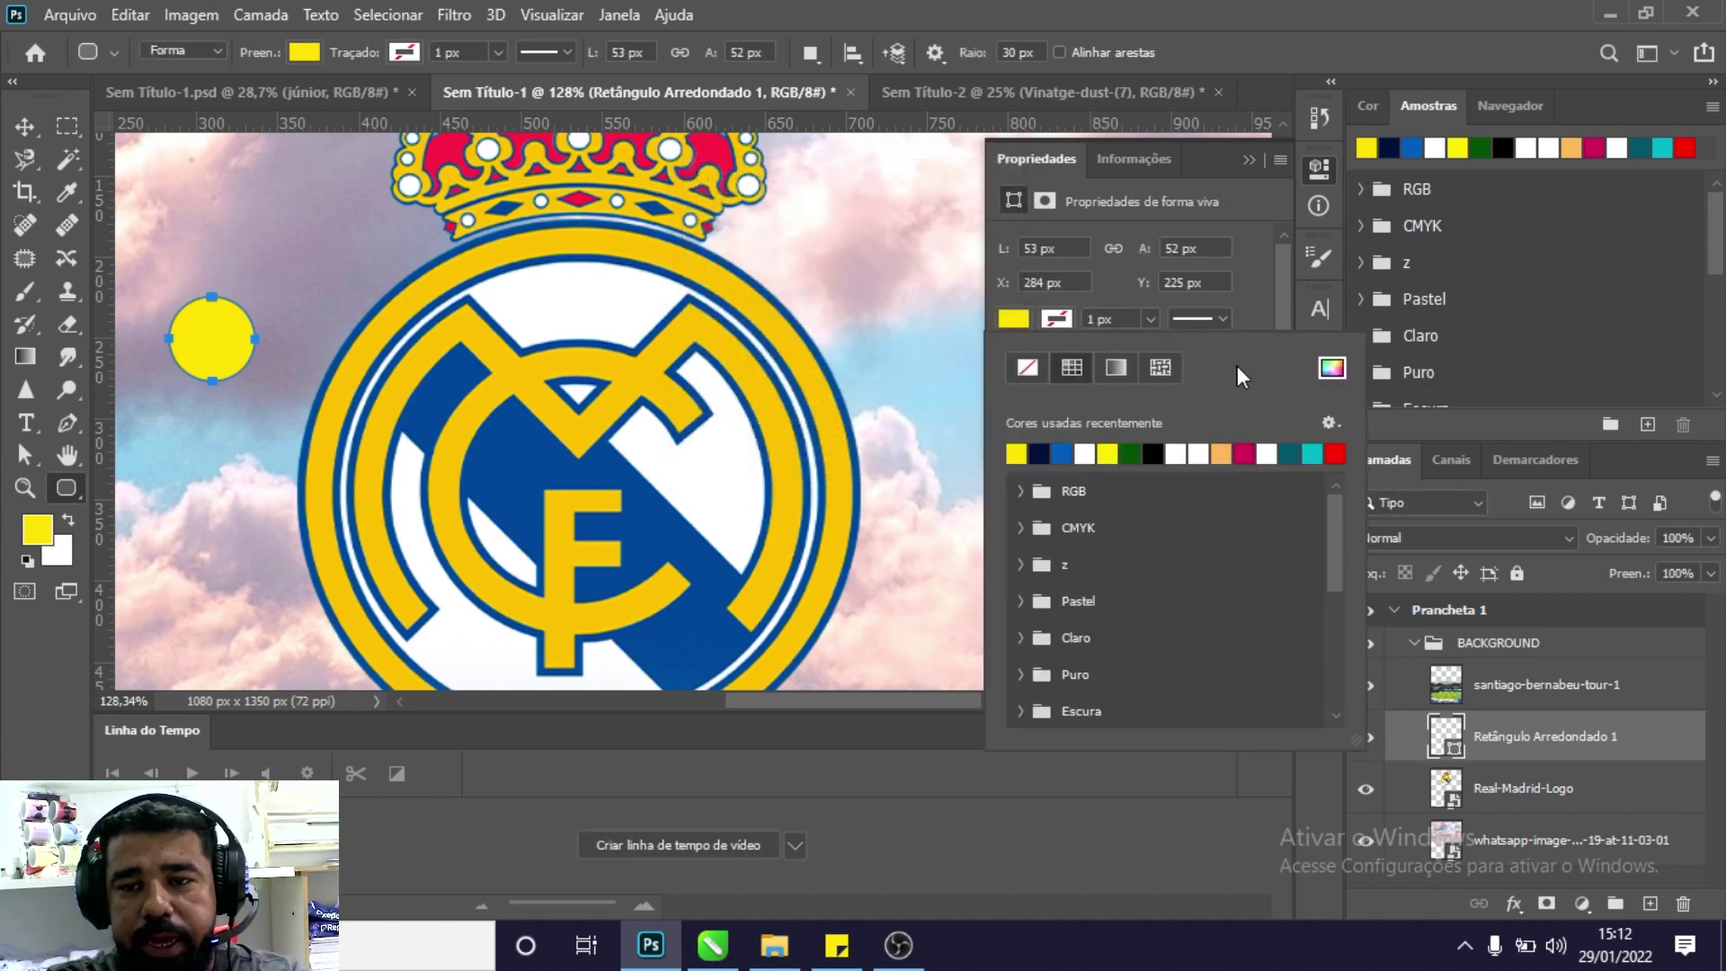
{"action": "left_click", "coordinate": [1331, 369]}
{"action": "left_click", "coordinate": [827, 356]}
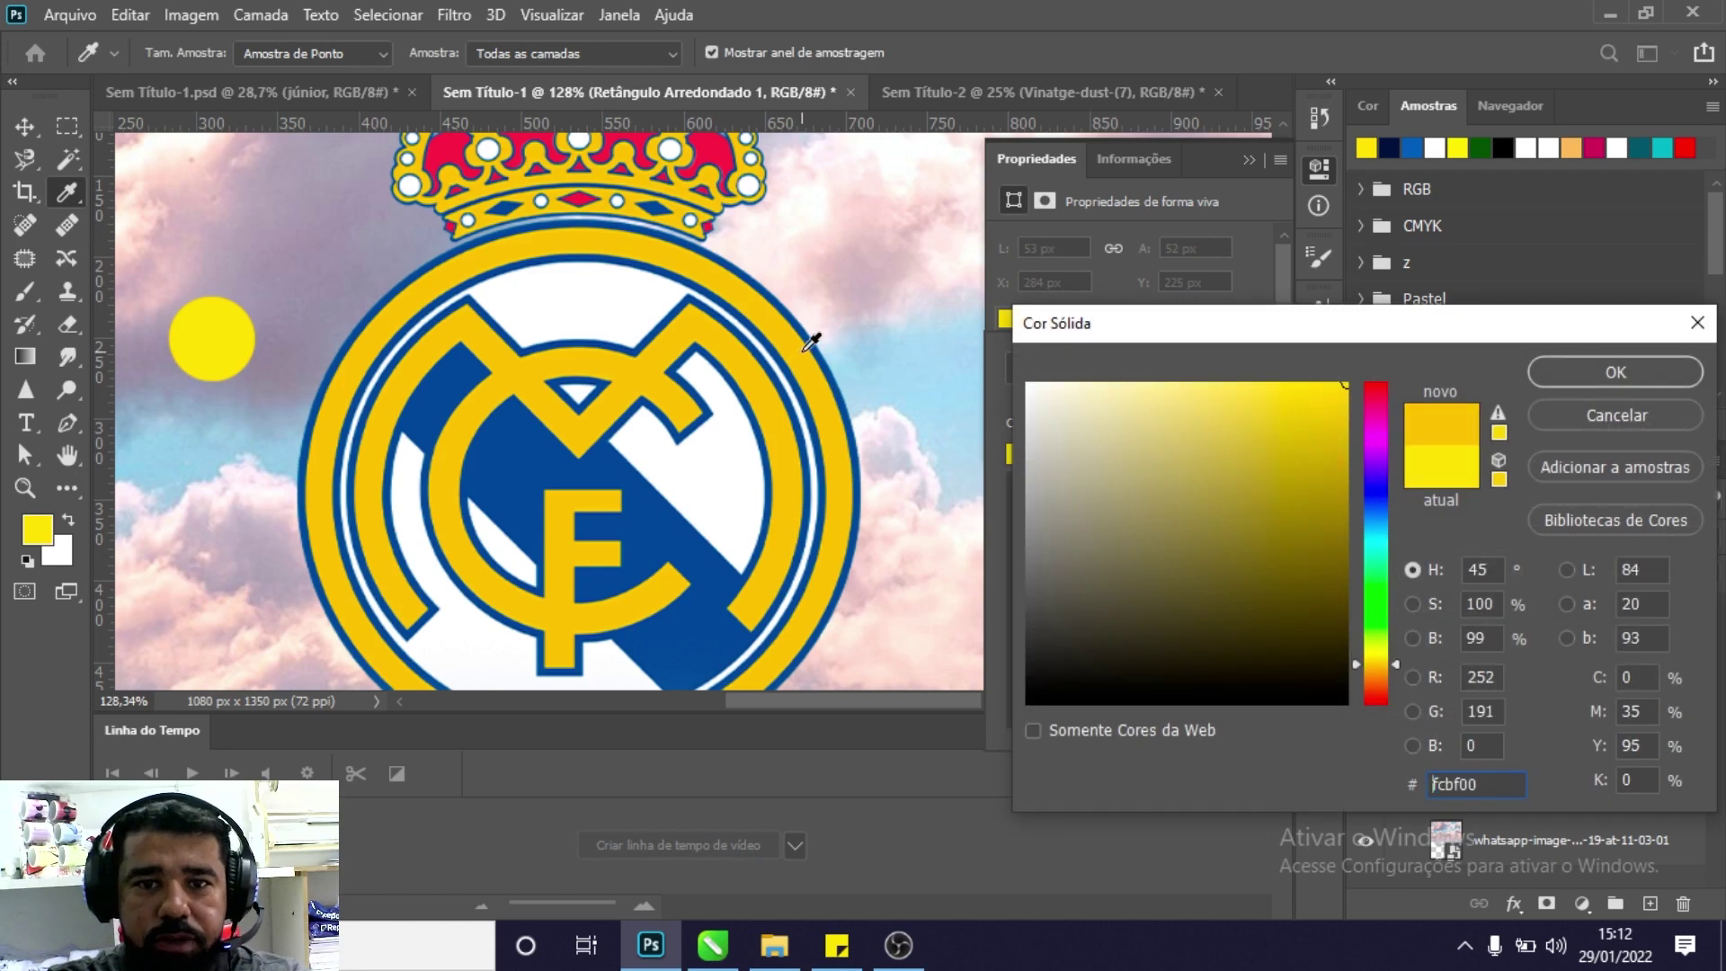
{"action": "left_click", "coordinate": [1614, 370]}
{"action": "left_click", "coordinate": [1249, 160]}
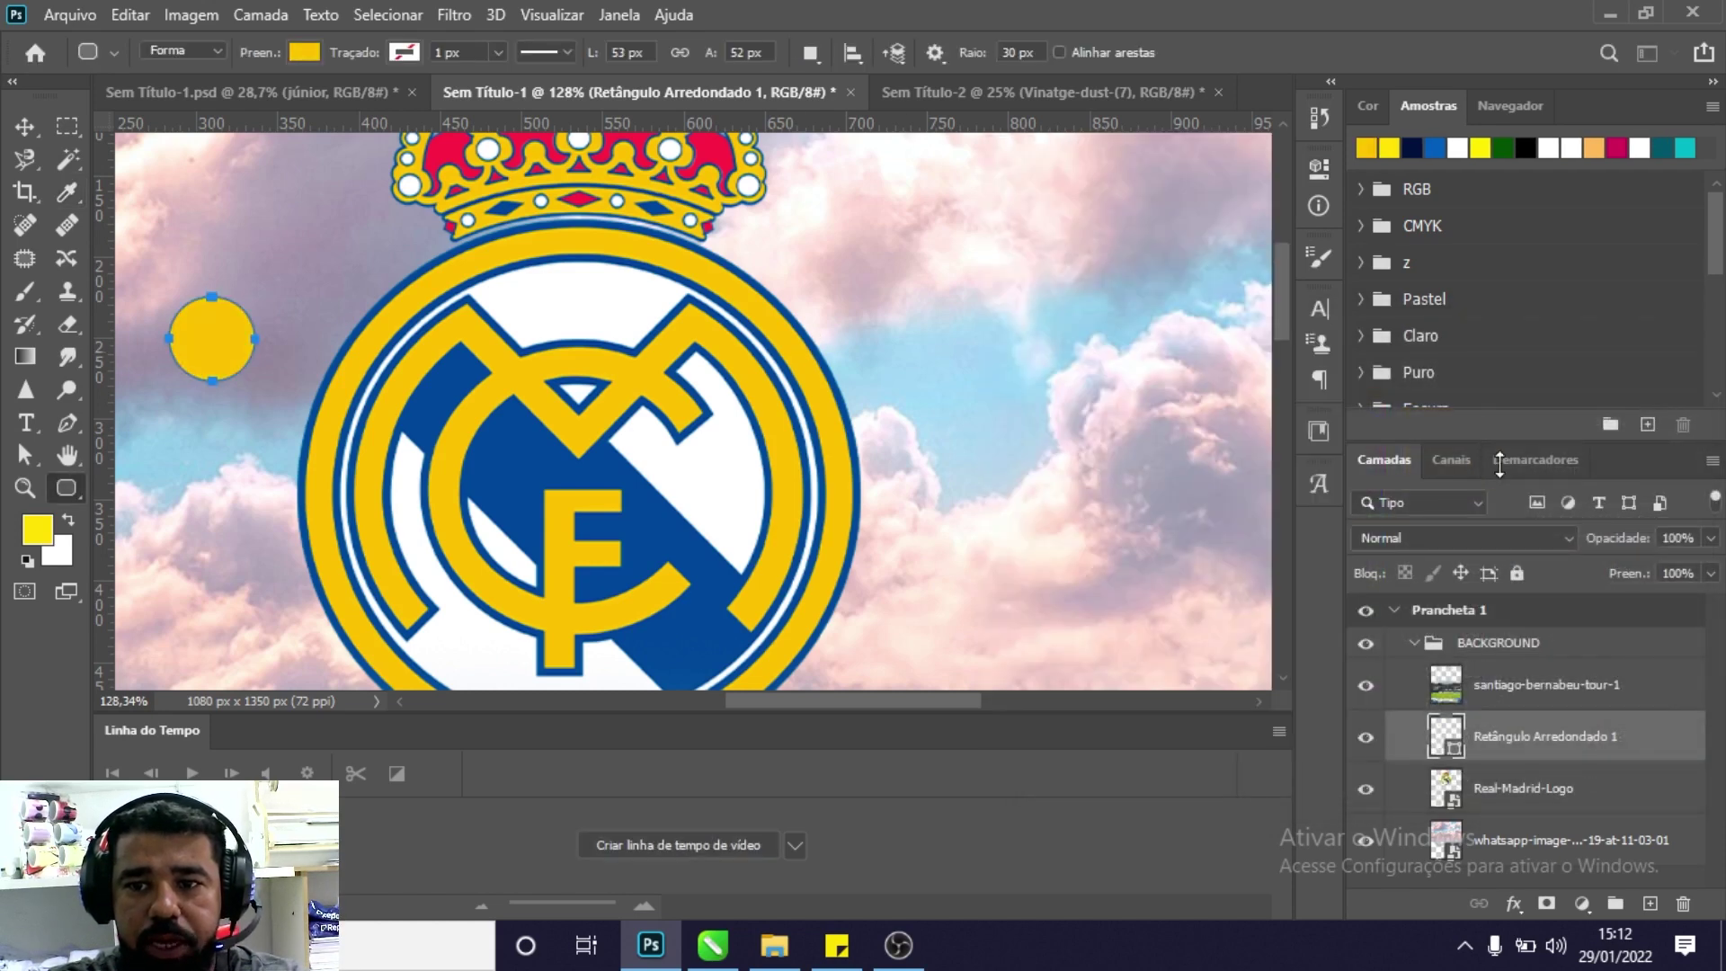
Duplicate the circle just below the first and recolour it with the crest's blue.
{"action": "key", "text": "ctrl+j"}
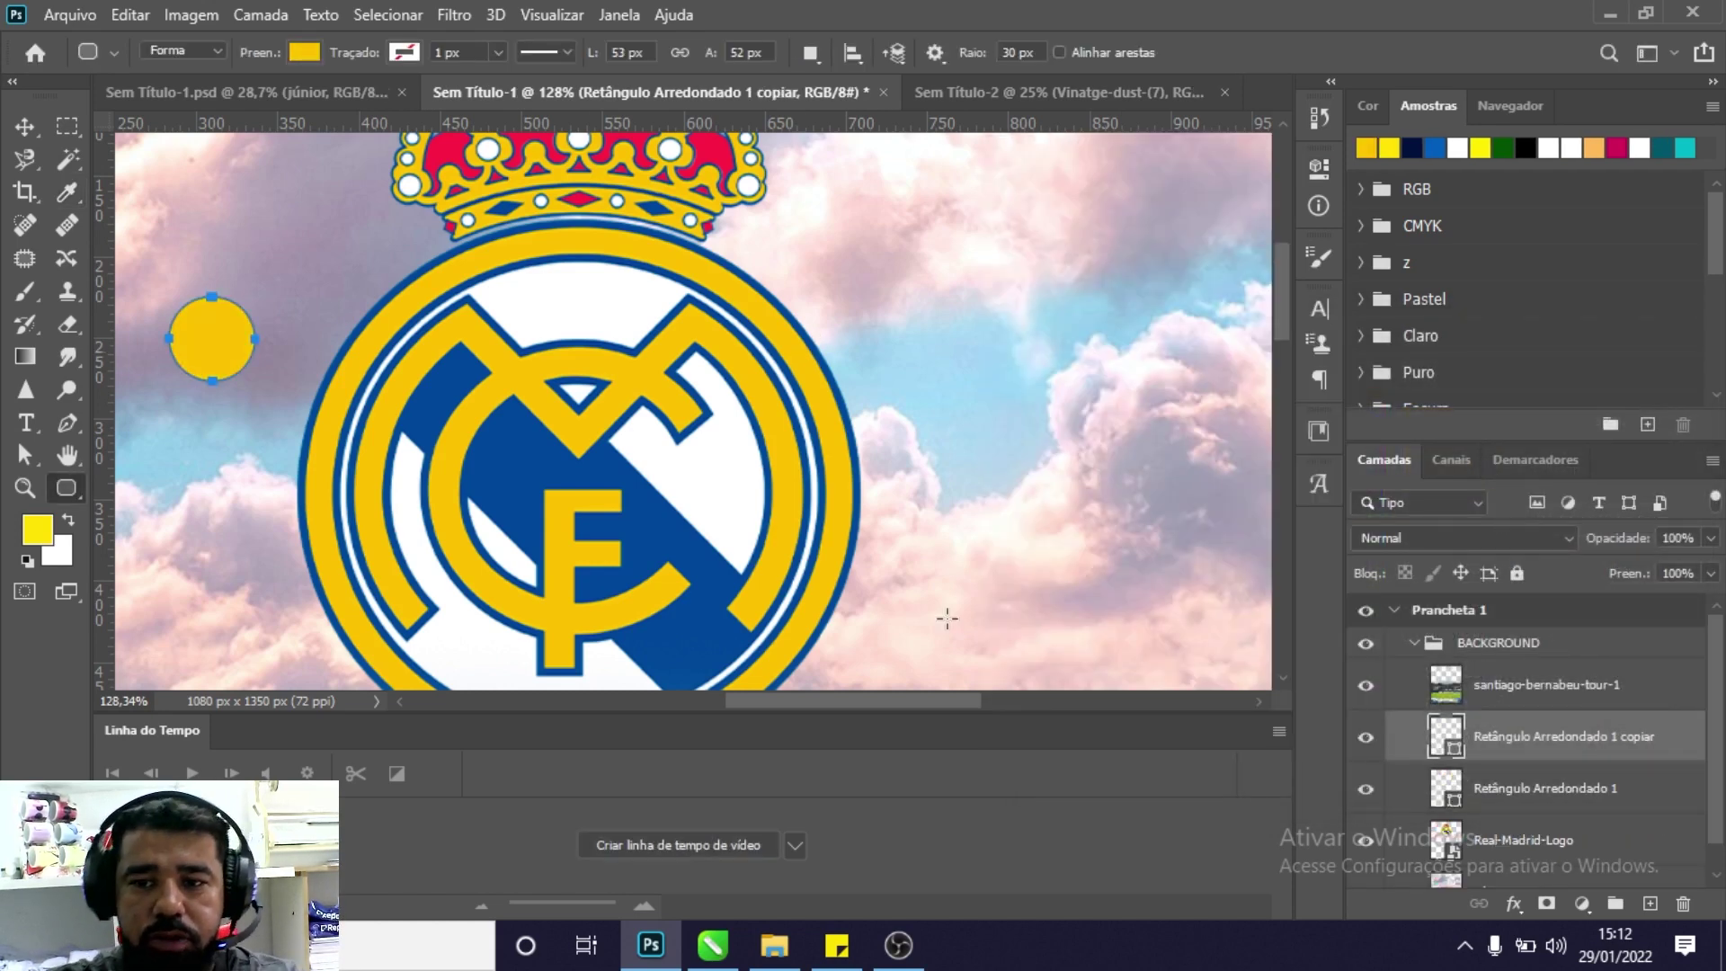
{"action": "key", "text": "ctrl+t"}
{"action": "left_click_drag", "start_coordinate": [217, 379], "coordinate": [217, 432]}
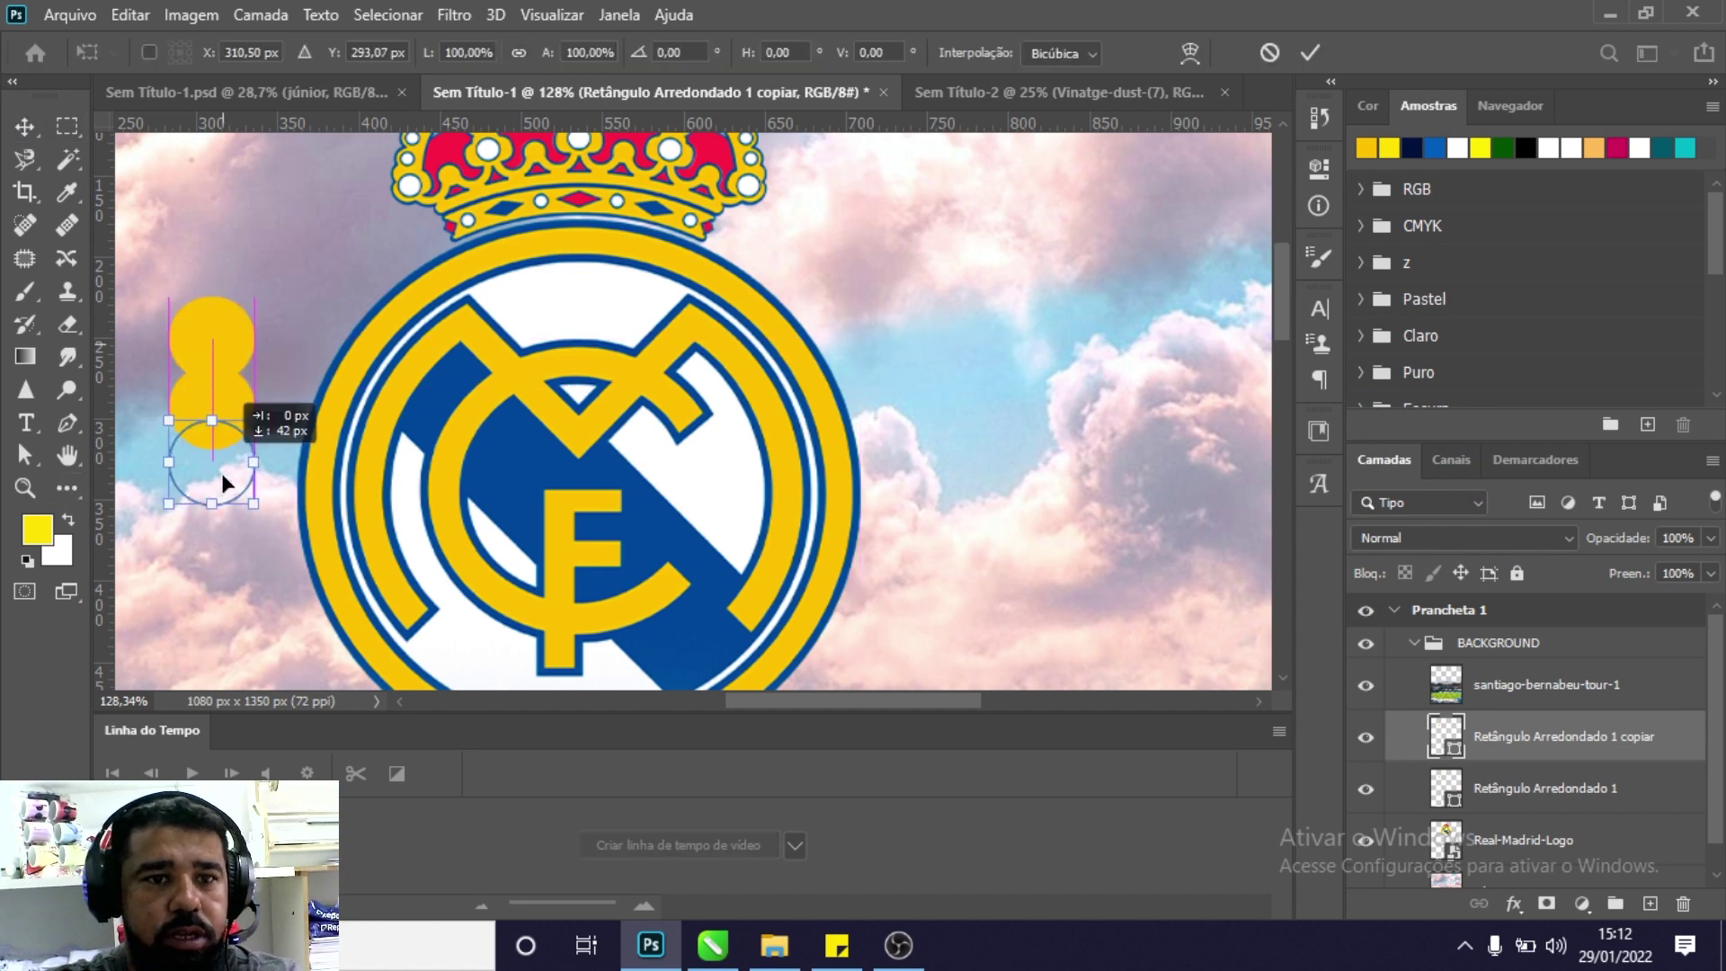
{"action": "key", "text": "Return"}
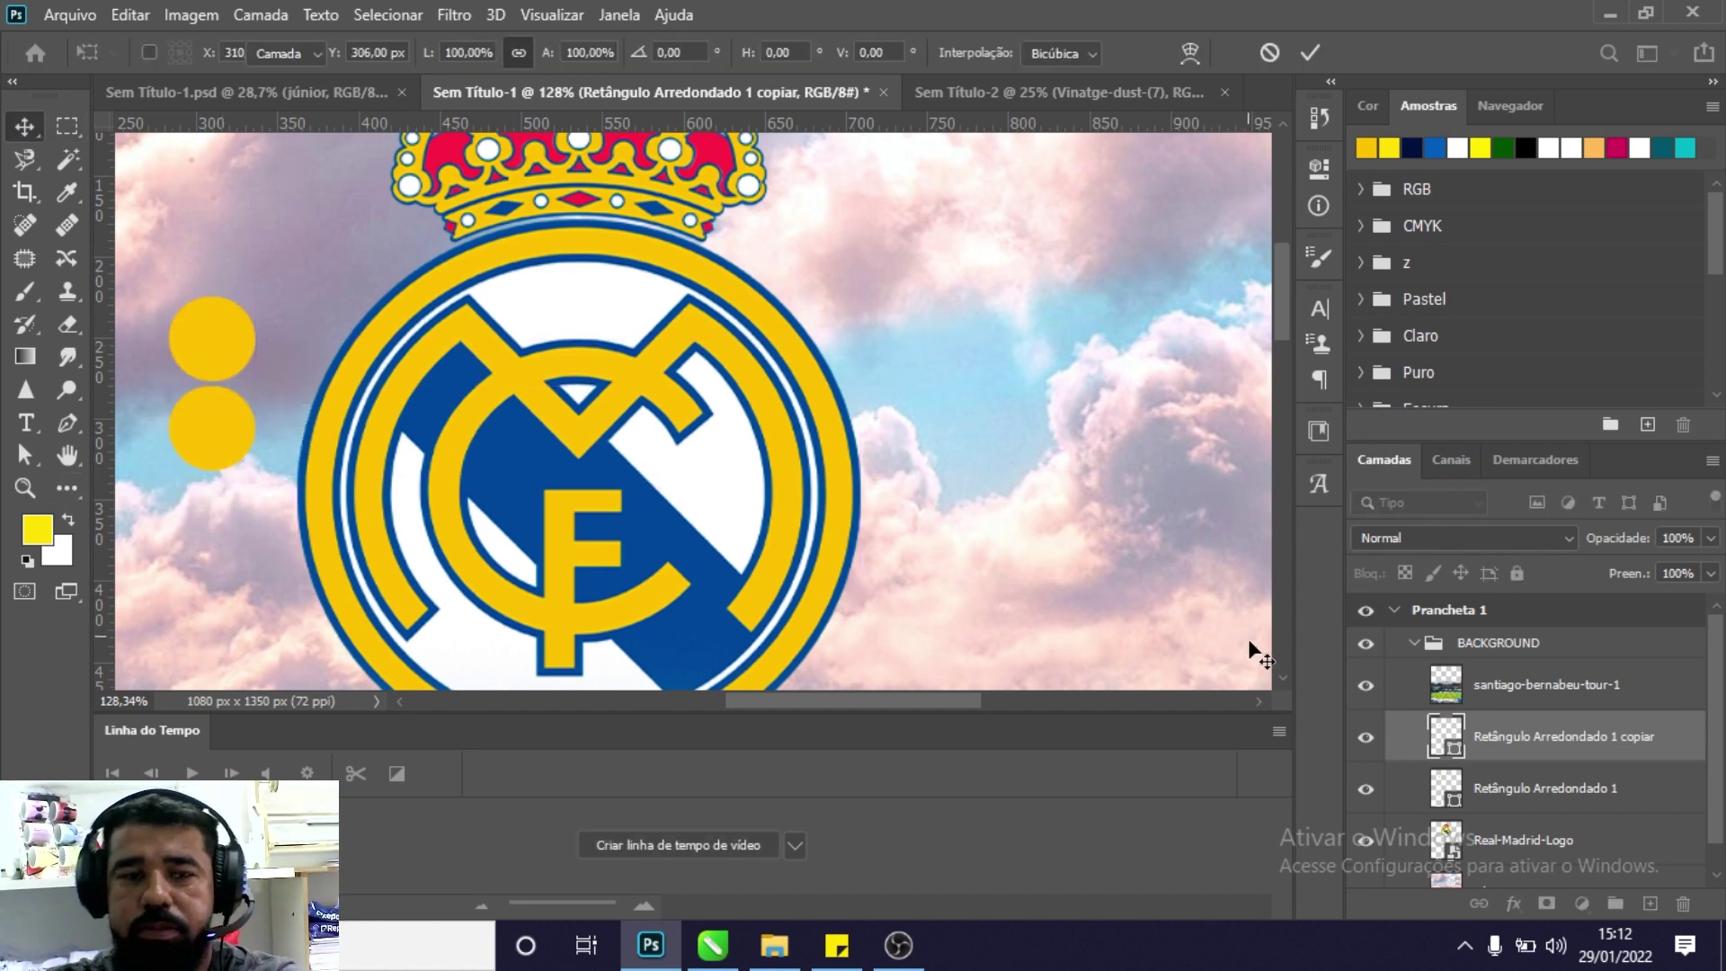
{"action": "double_click", "coordinate": [1445, 736]}
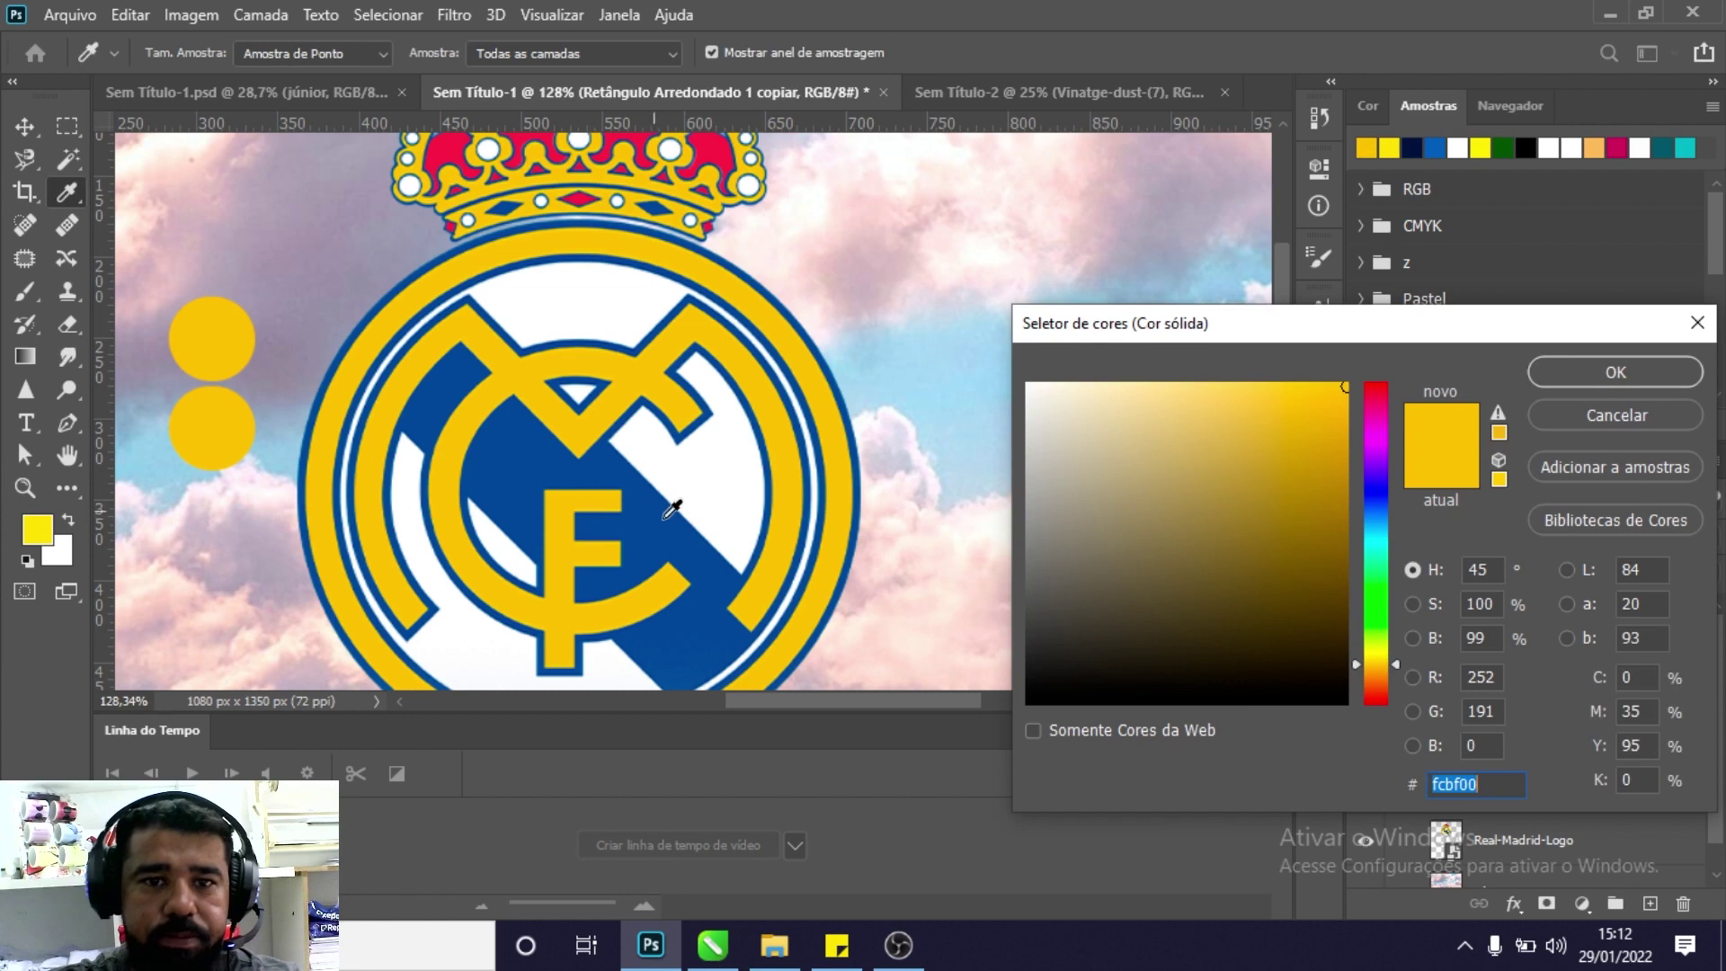
{"action": "left_click", "coordinate": [656, 498]}
{"action": "left_click", "coordinate": [1591, 368]}
Move both circles above BACKGROUND and group them as CORES.
{"action": "left_click", "coordinate": [1517, 793], "text": "shift"}
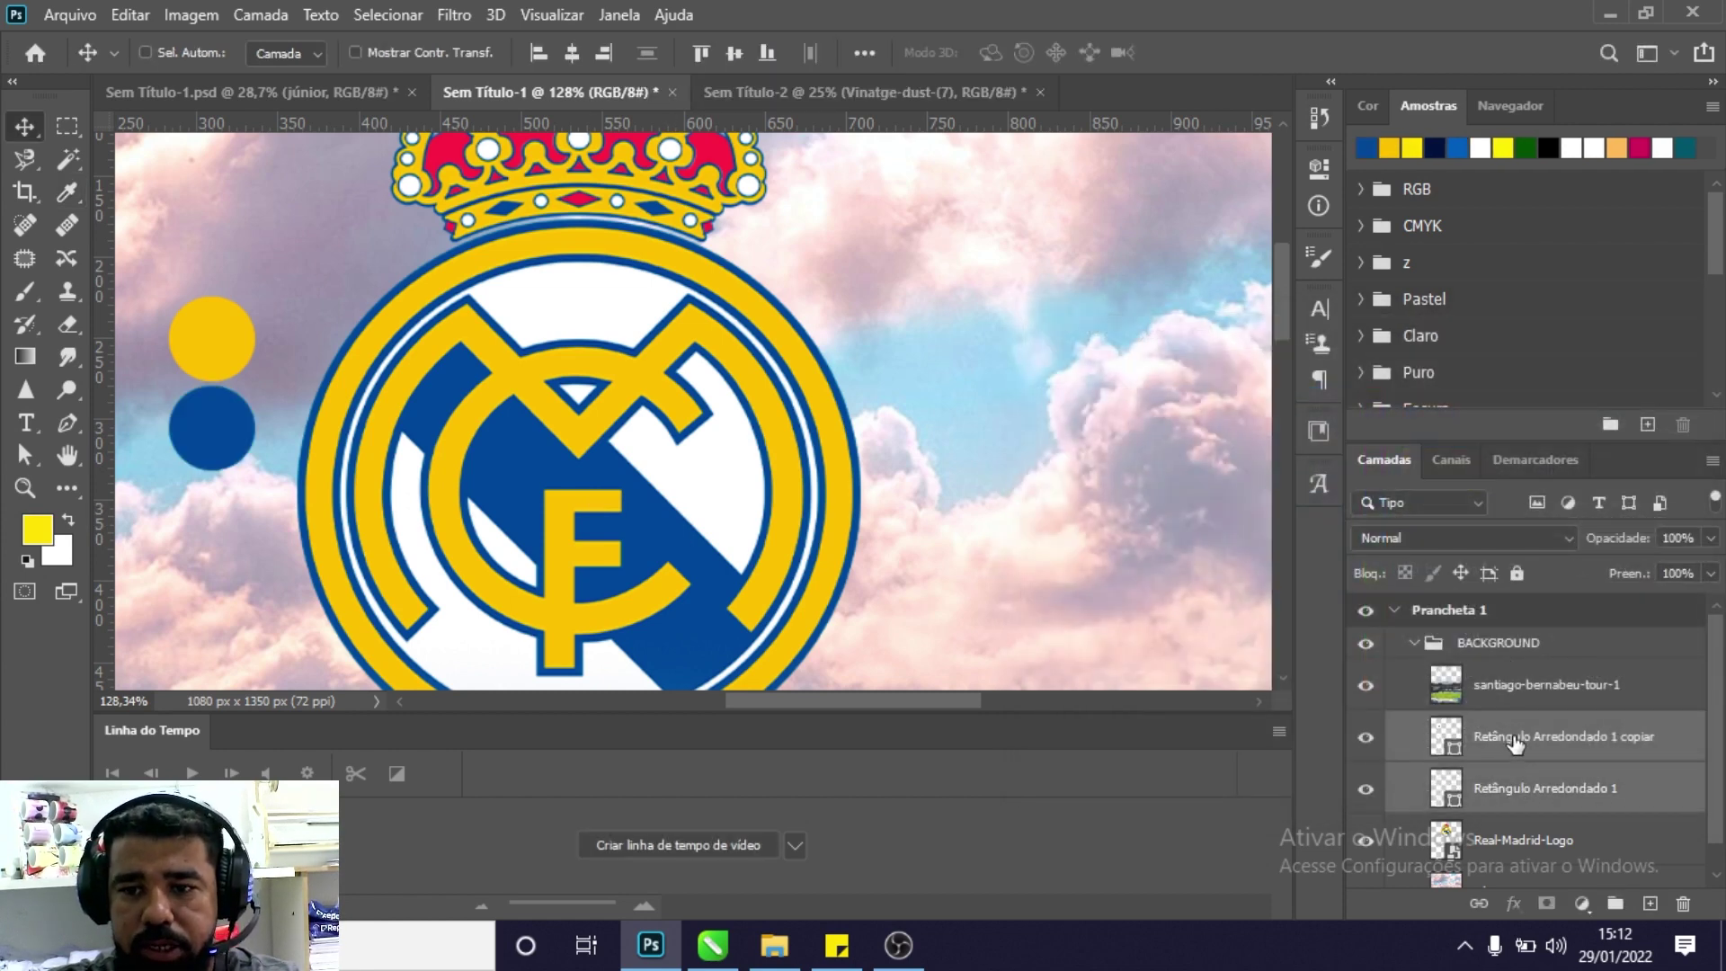
{"action": "left_click_drag", "start_coordinate": [1517, 746], "coordinate": [1485, 652]}
{"action": "key", "text": "ctrl+g"}
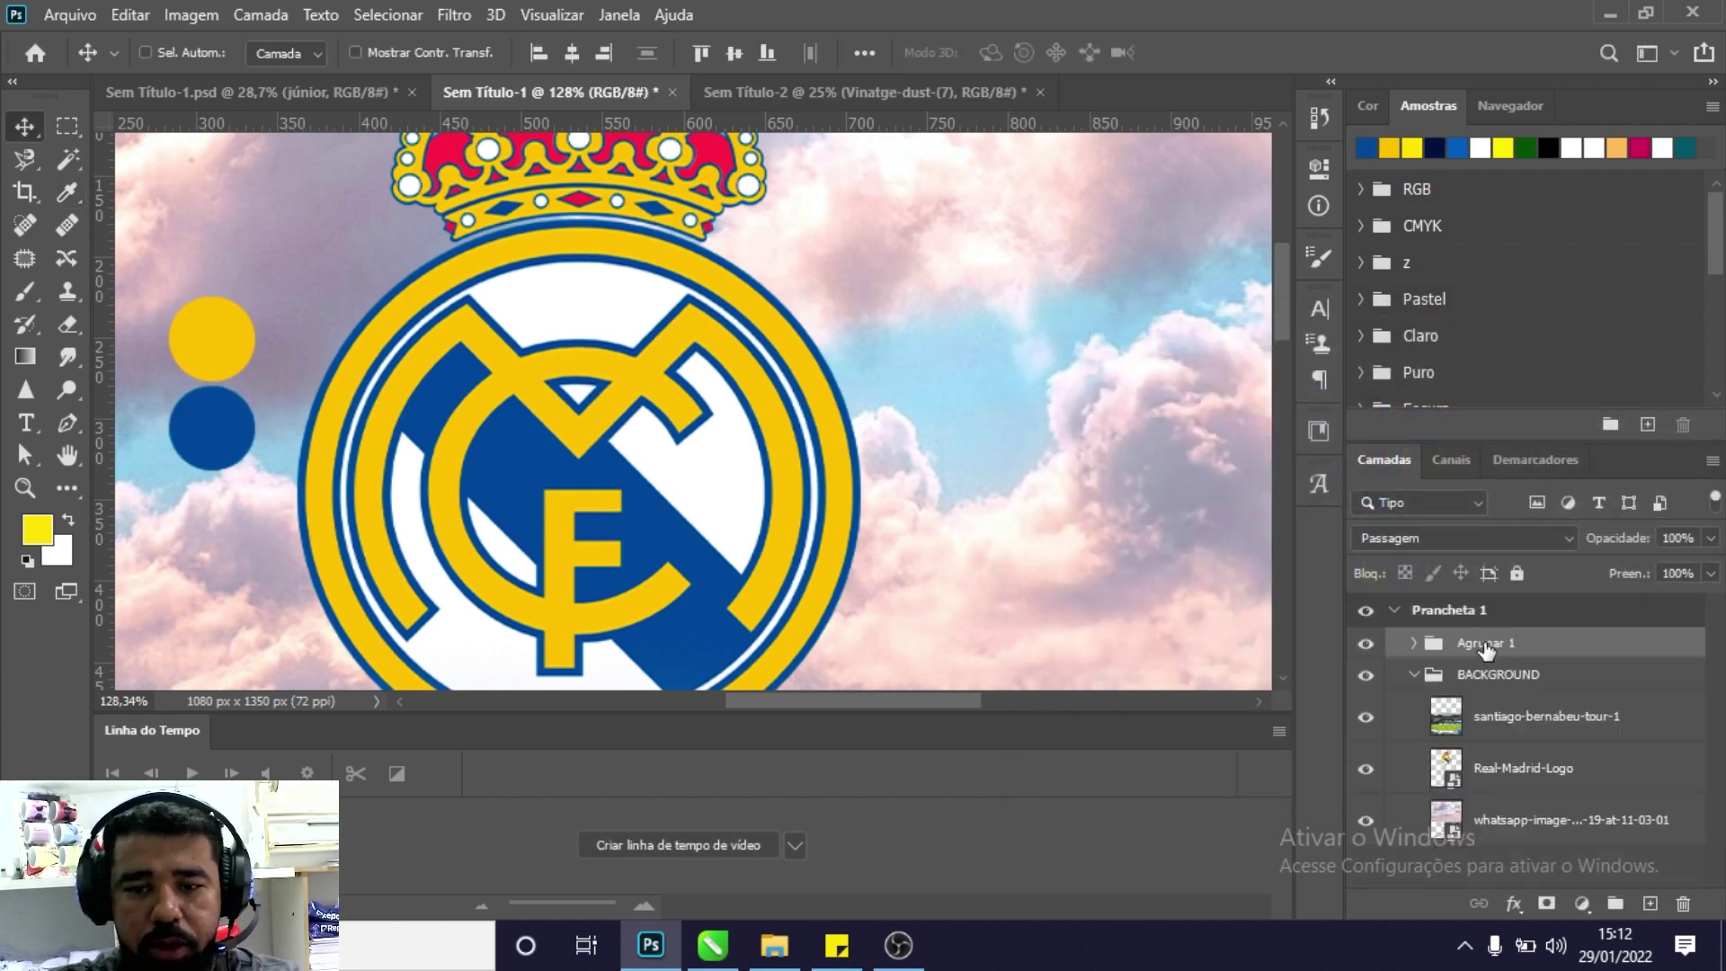
{"action": "double_click", "coordinate": [1490, 653]}
{"action": "type", "text": "CORE"}
{"action": "key", "text": "Return"}
Hide the CORES group and enlarge the Real-Madrid-Logo crest.
{"action": "left_click", "coordinate": [1366, 643]}
{"action": "key", "text": "z"}
{"action": "scroll", "coordinate": [586, 297], "scroll_direction": "down", "scroll_amount": 5}
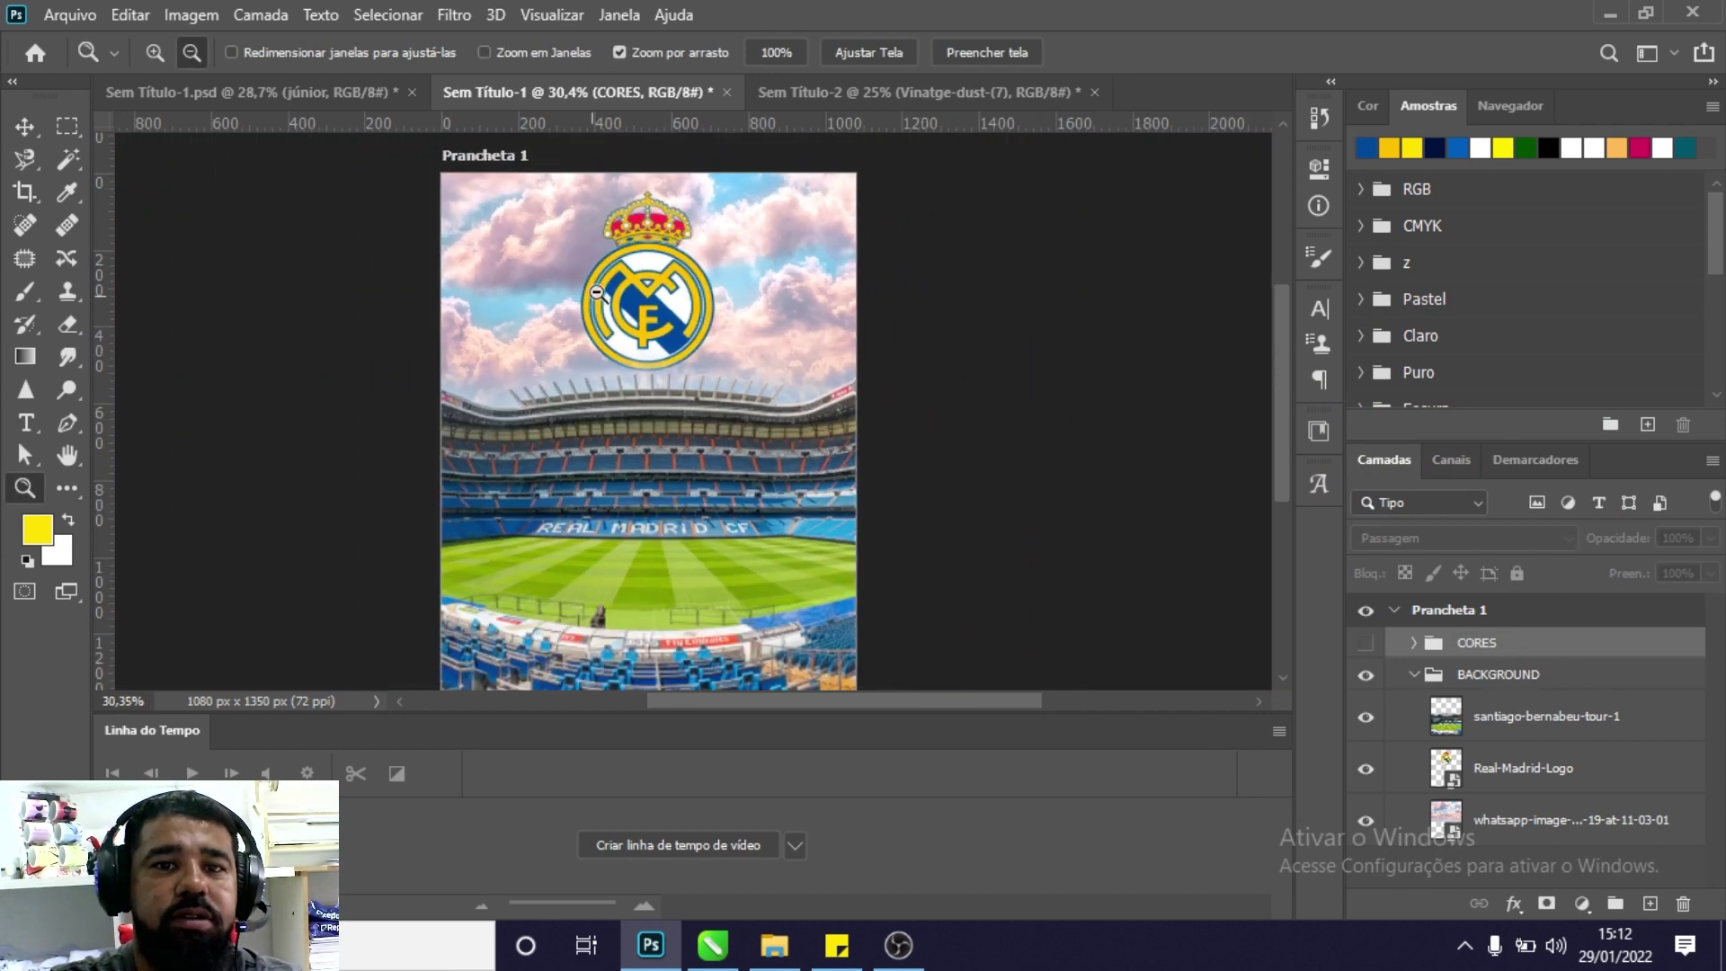
{"action": "scroll", "coordinate": [586, 296], "scroll_direction": "up", "scroll_amount": 2}
{"action": "left_click", "coordinate": [25, 126]}
{"action": "left_click", "coordinate": [684, 344], "text": "ctrl"}
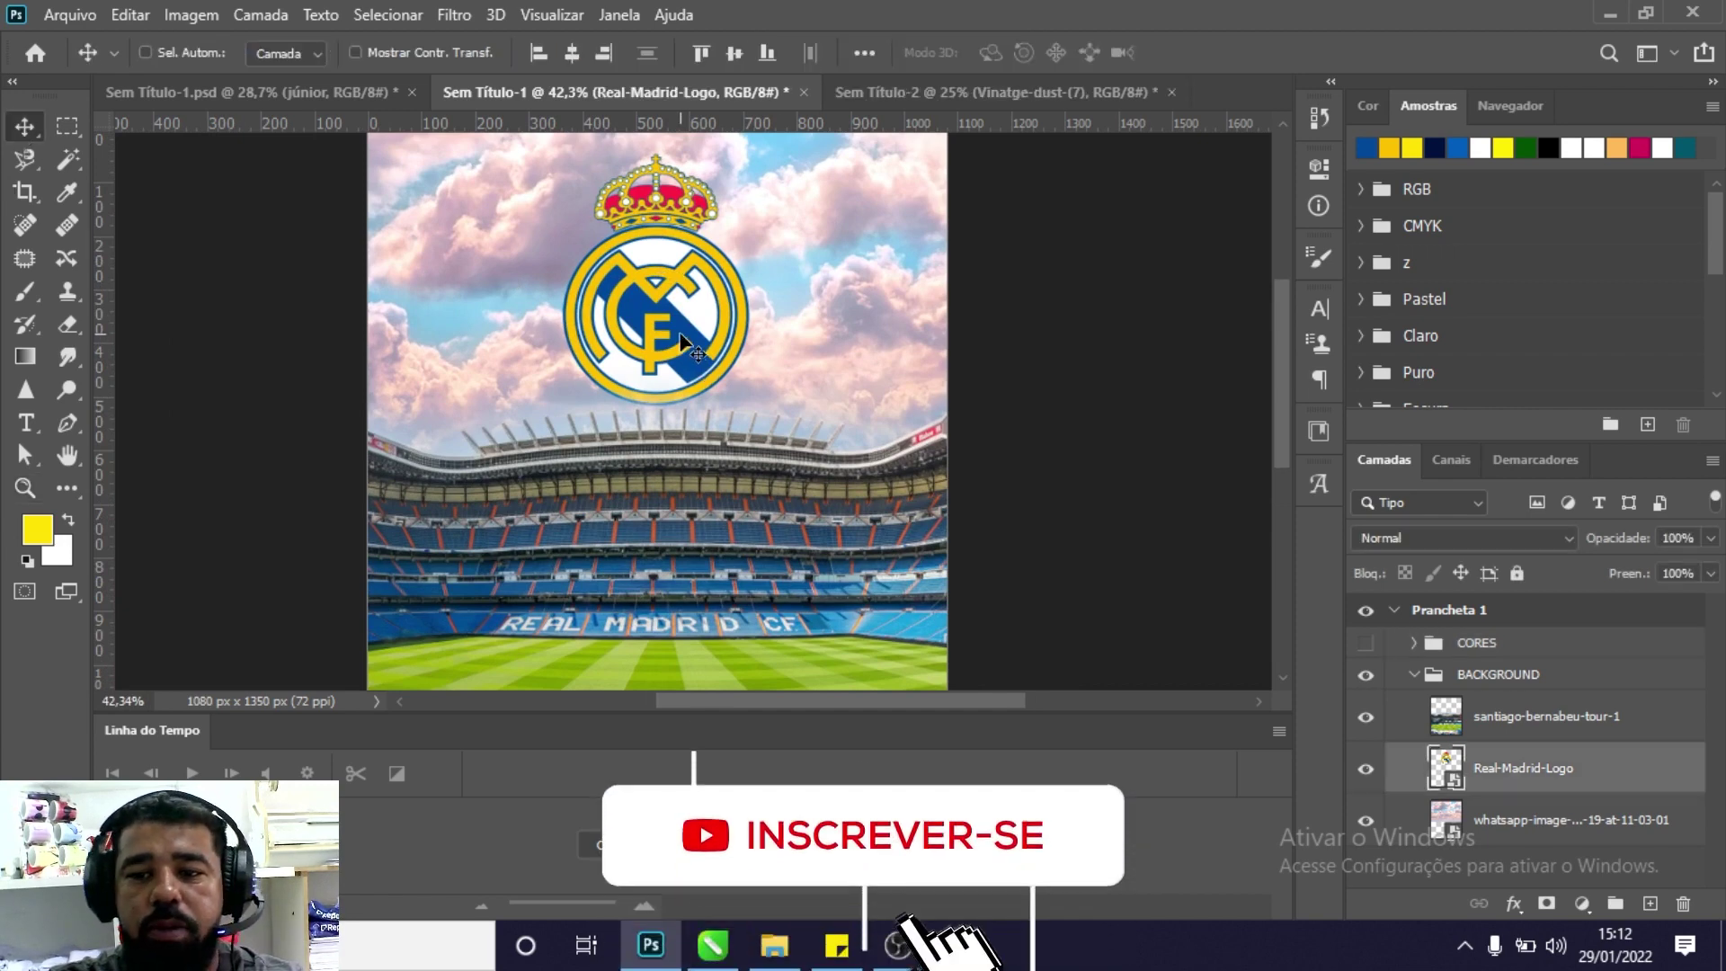
{"action": "key", "text": "ctrl+t"}
{"action": "left_click_drag", "start_coordinate": [656, 411], "coordinate": [668, 474]}
{"action": "left_click_drag", "start_coordinate": [676, 322], "coordinate": [668, 321]}
{"action": "key", "text": "Return"}
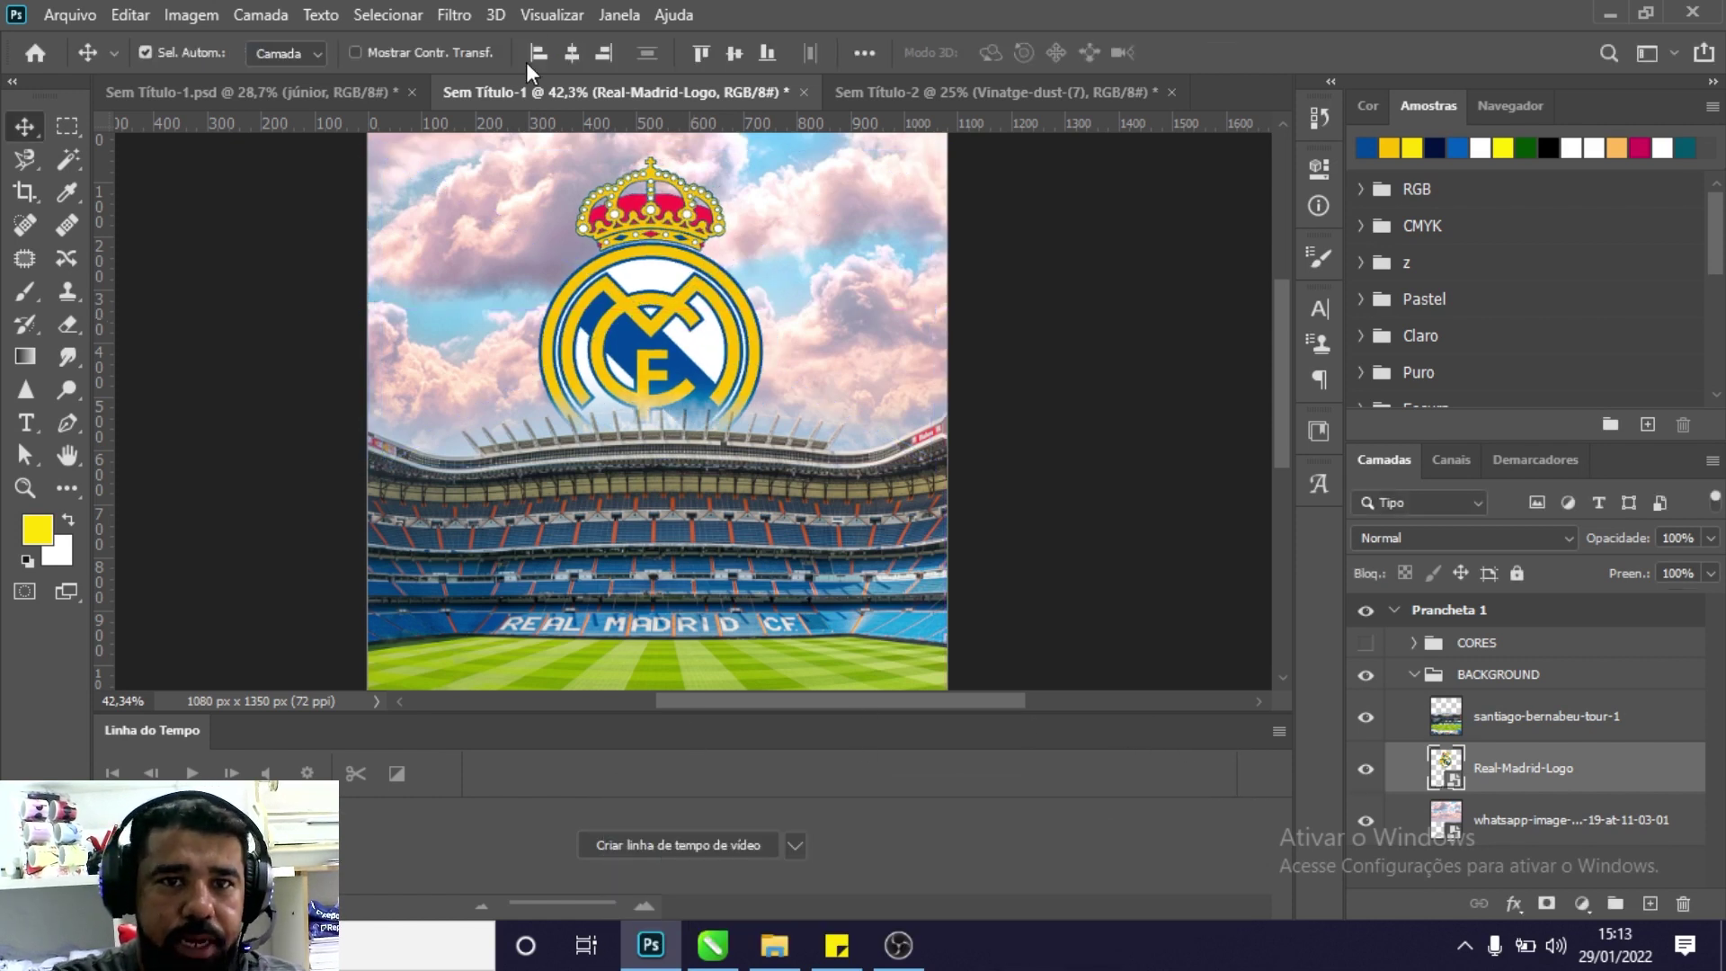
Centre the crest horizontally and set its blend mode to Luz Indireta.
{"action": "left_click", "coordinate": [572, 52]}
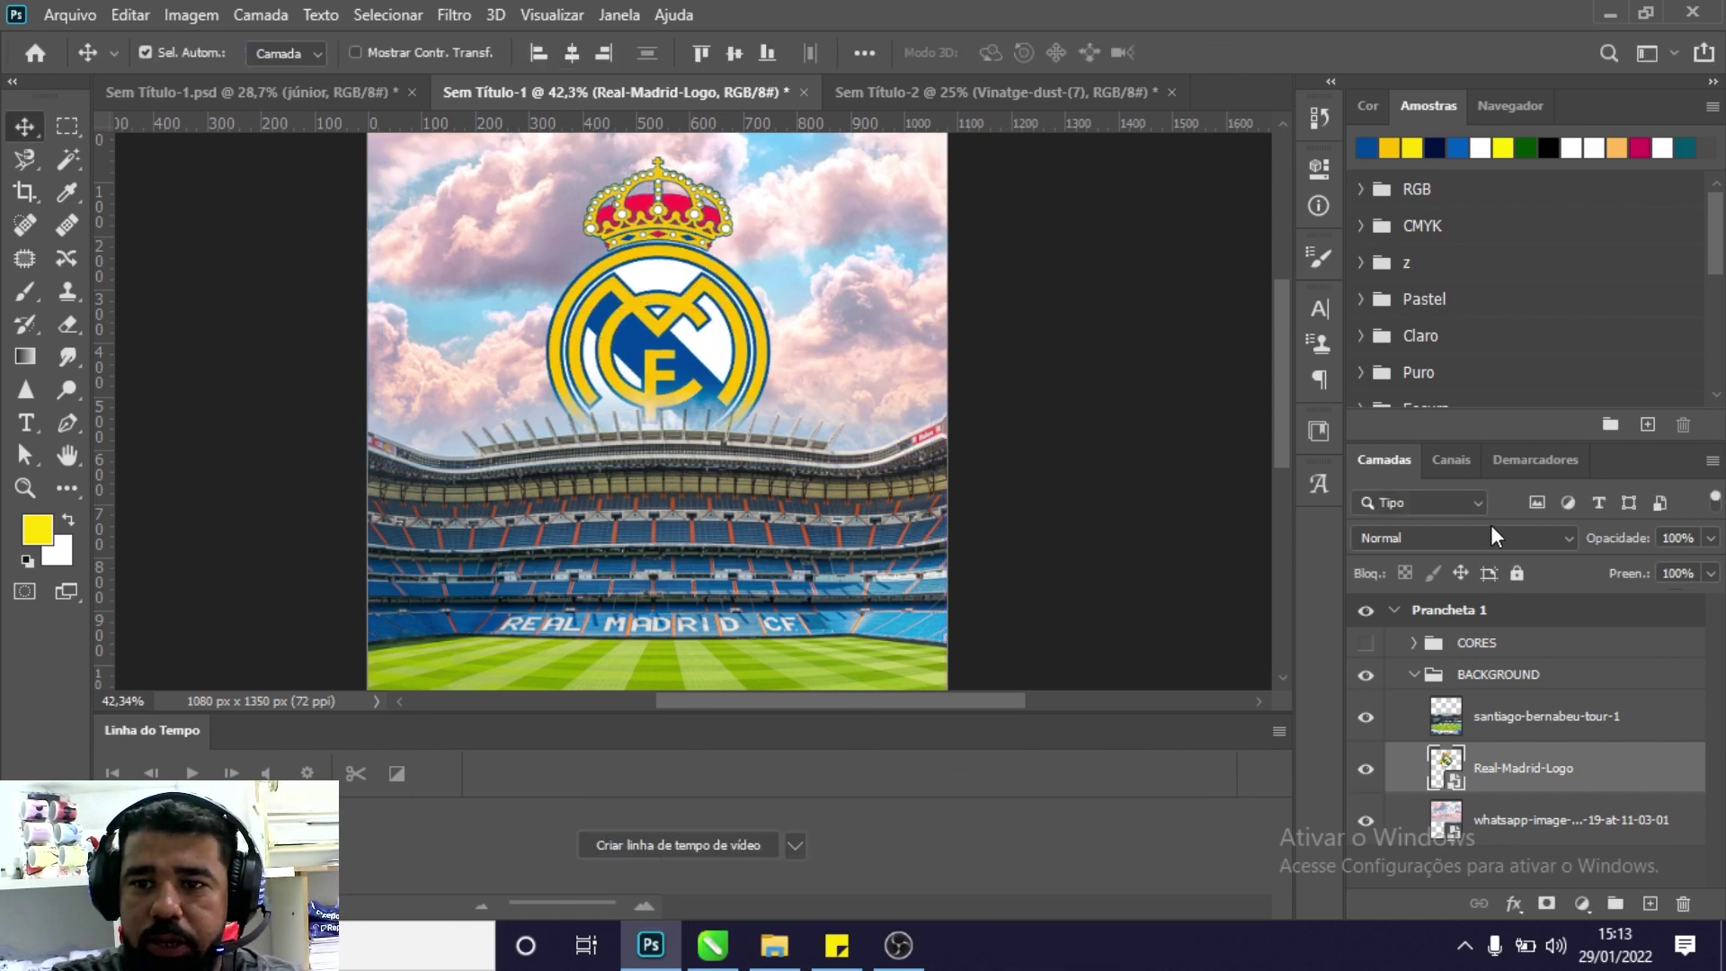
{"action": "left_click", "coordinate": [1488, 536]}
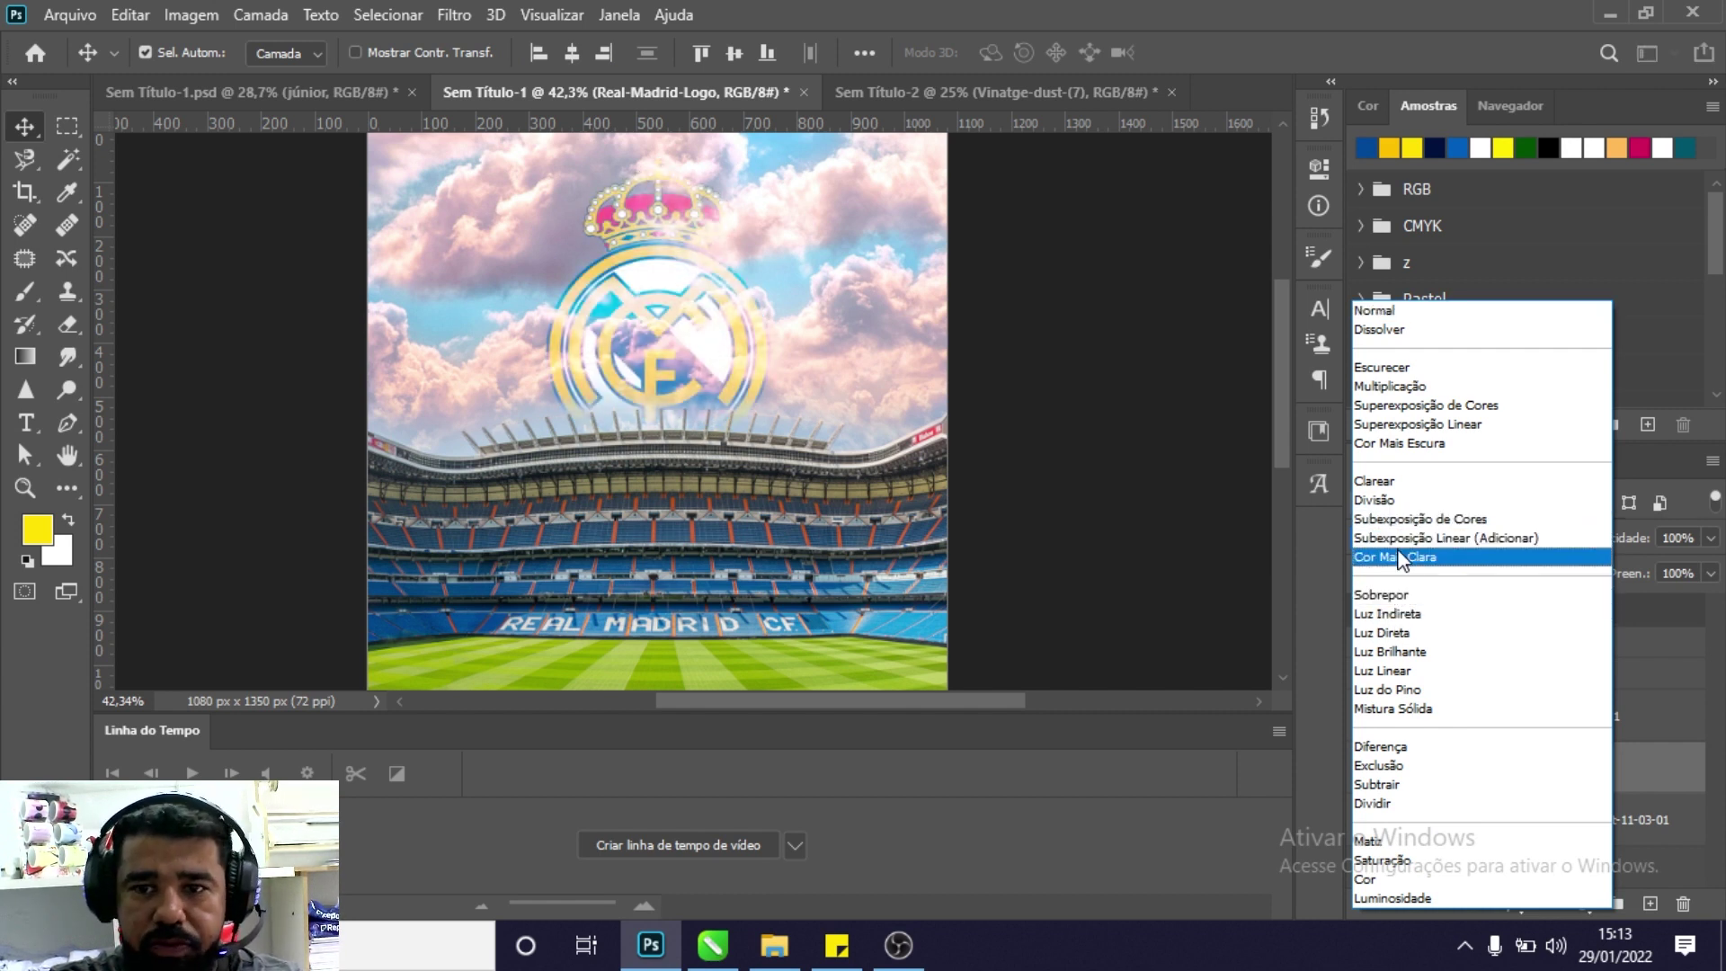
{"action": "left_click", "coordinate": [1387, 613]}
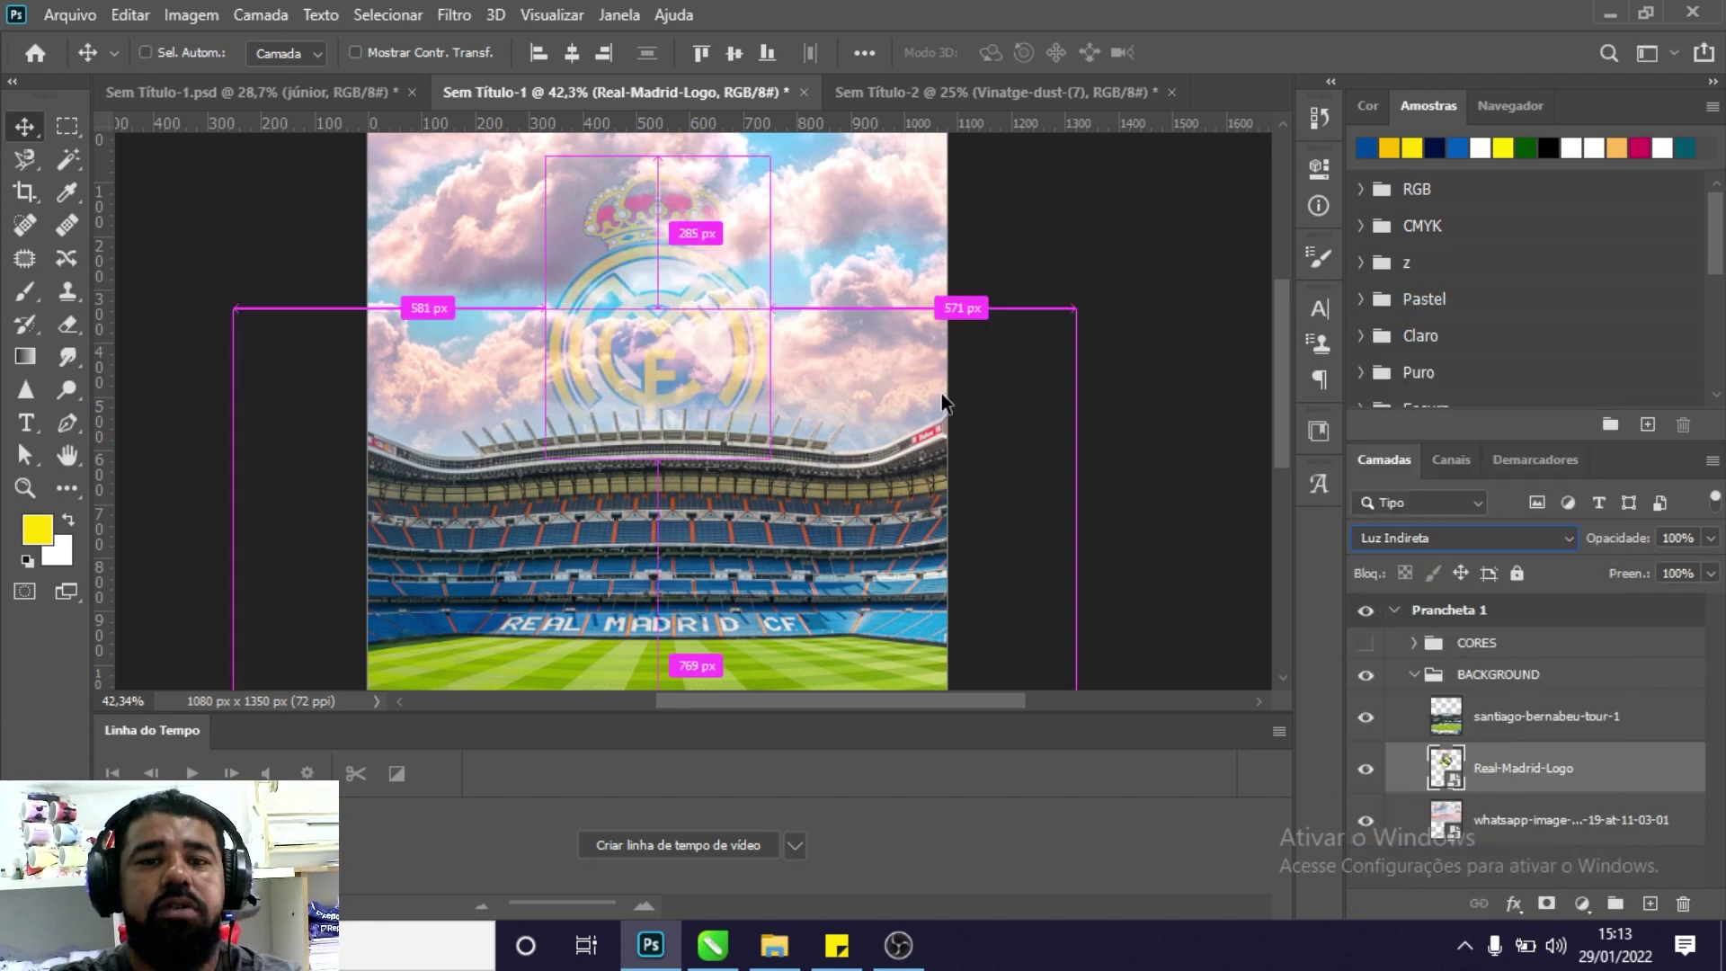
Scale the crest to 28.13% centred at X 540 px and collapse the BACKGROUND group.
{"action": "key", "text": "ctrl+t"}
{"action": "left_click_drag", "start_coordinate": [943, 320], "coordinate": [951, 314]}
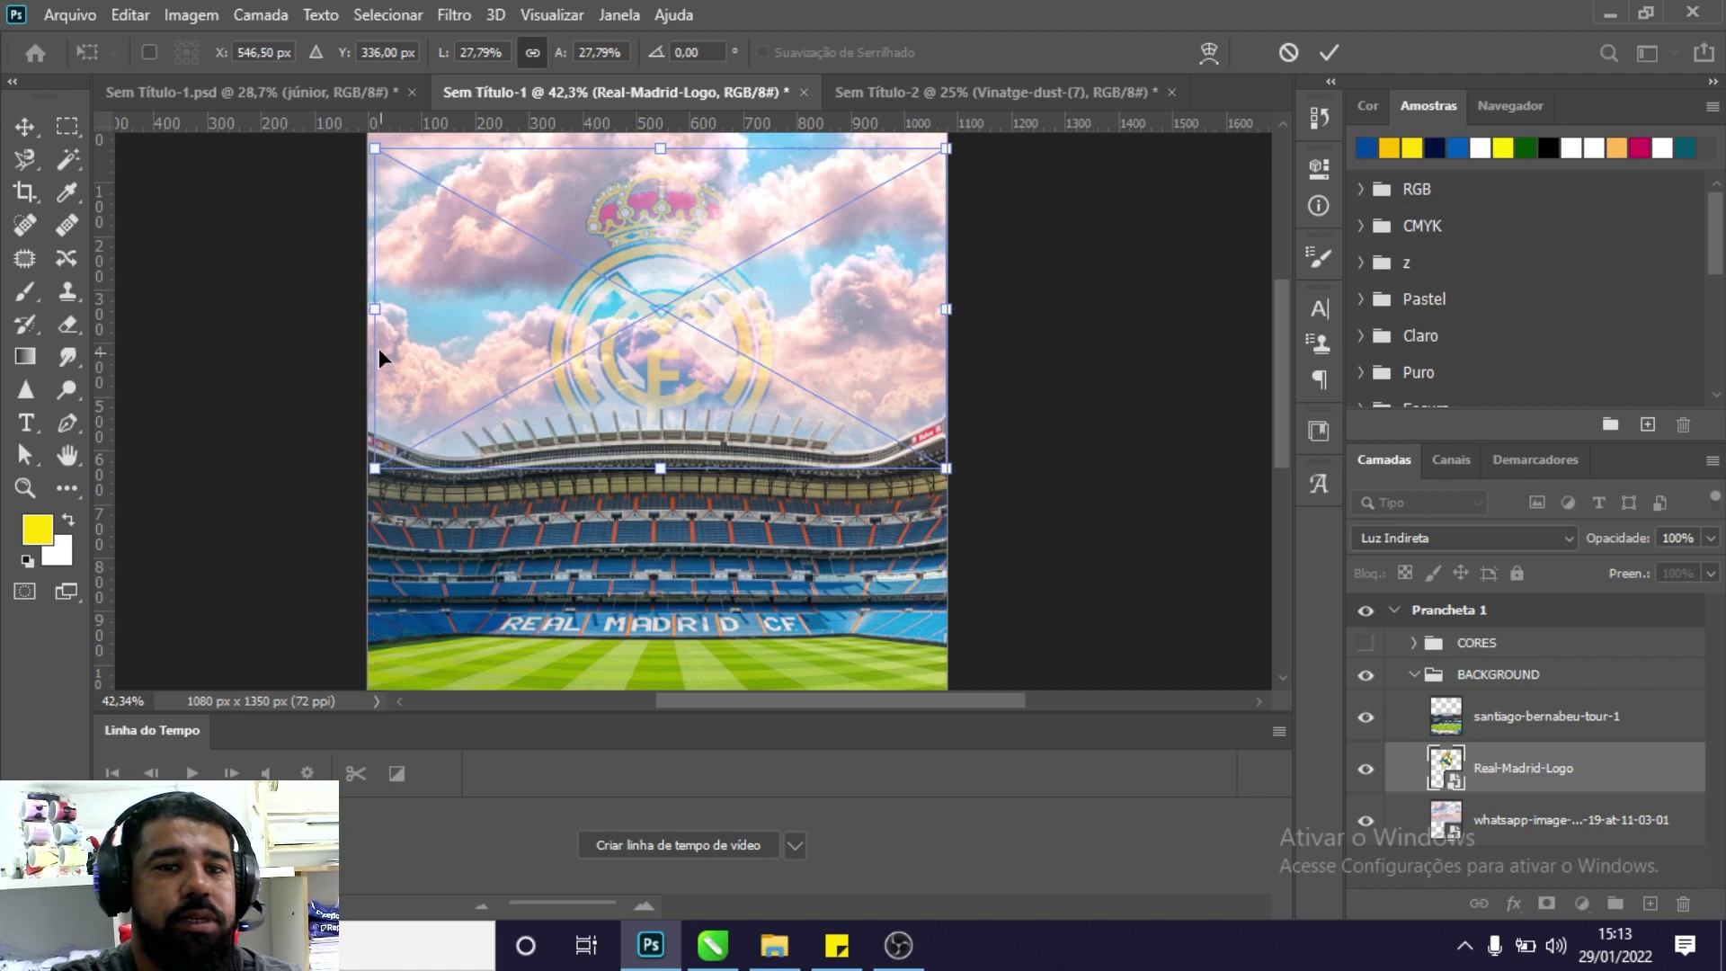
{"action": "left_click_drag", "start_coordinate": [382, 313], "coordinate": [375, 308]}
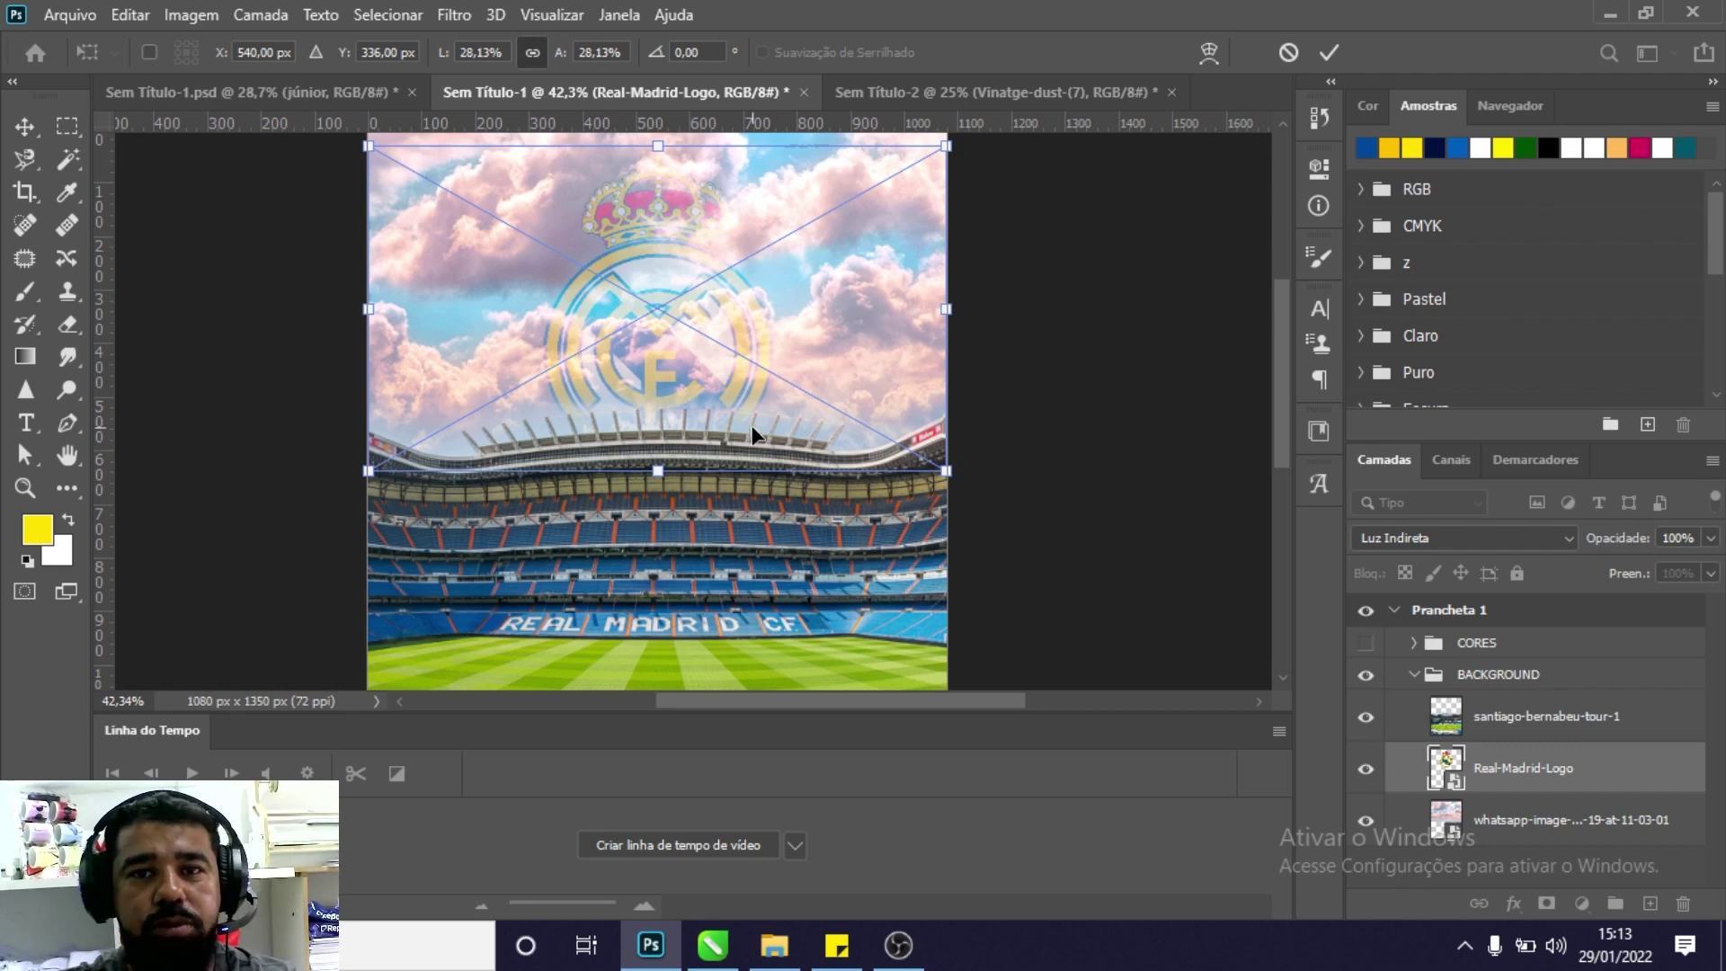
{"action": "key", "text": "Return"}
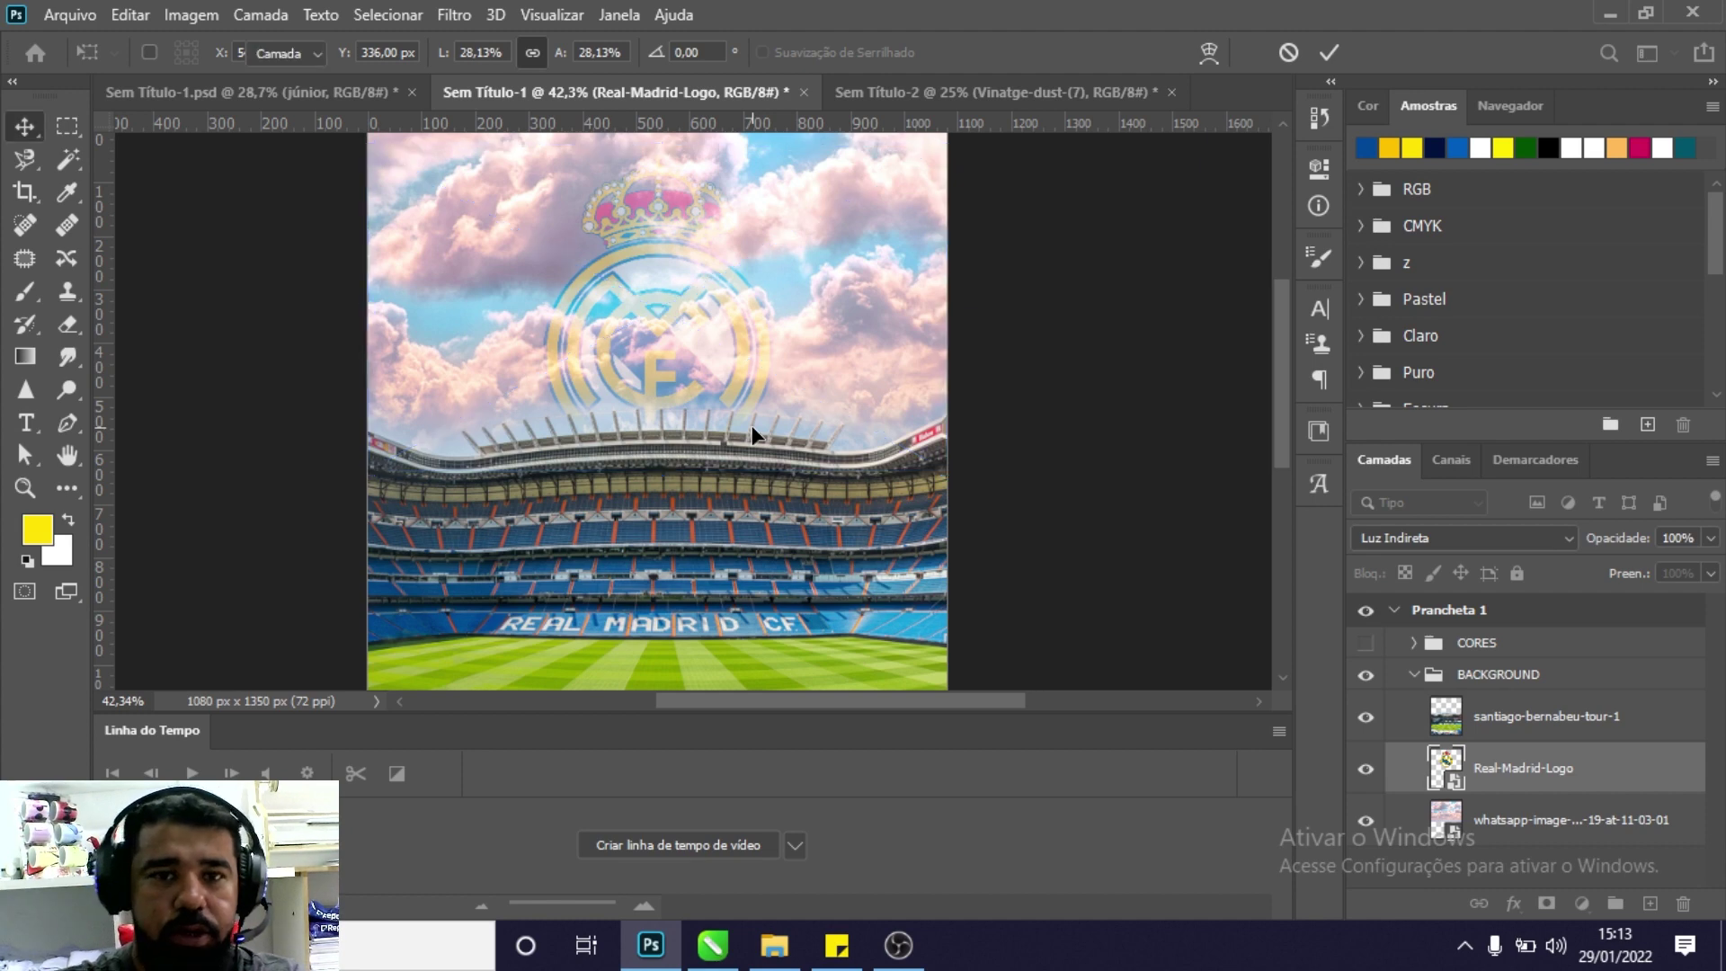
{"action": "key", "text": "z"}
{"action": "key", "text": "ctrl+minus"}
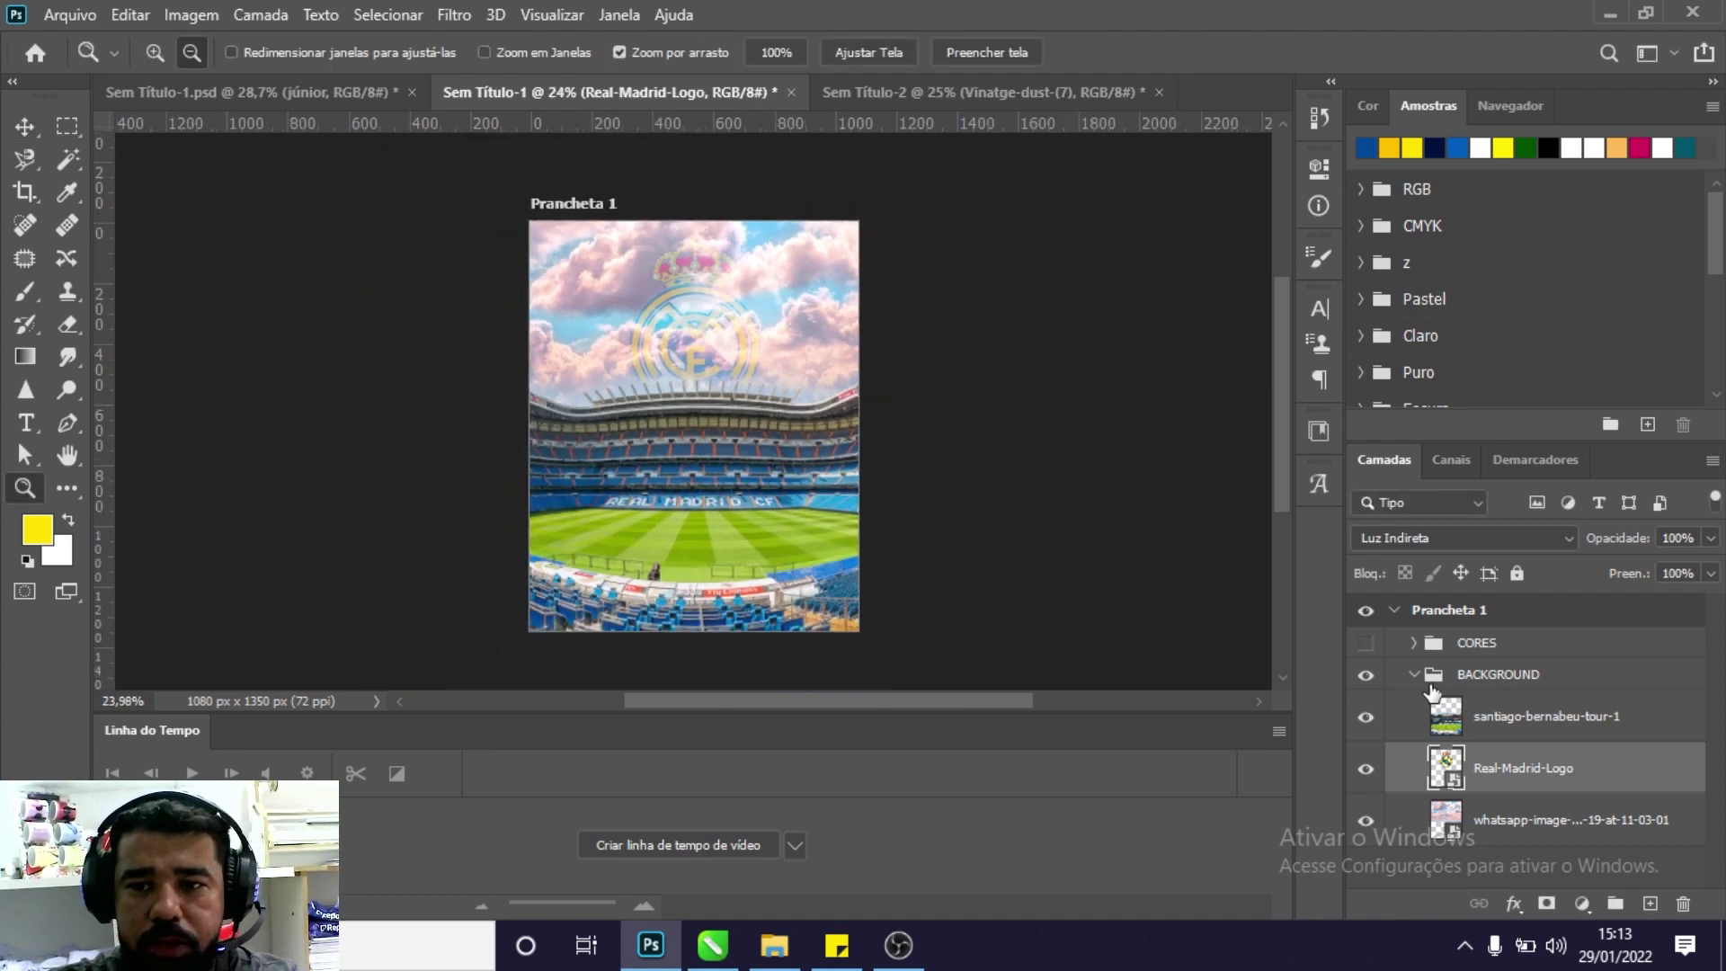
{"action": "left_click", "coordinate": [1414, 676]}
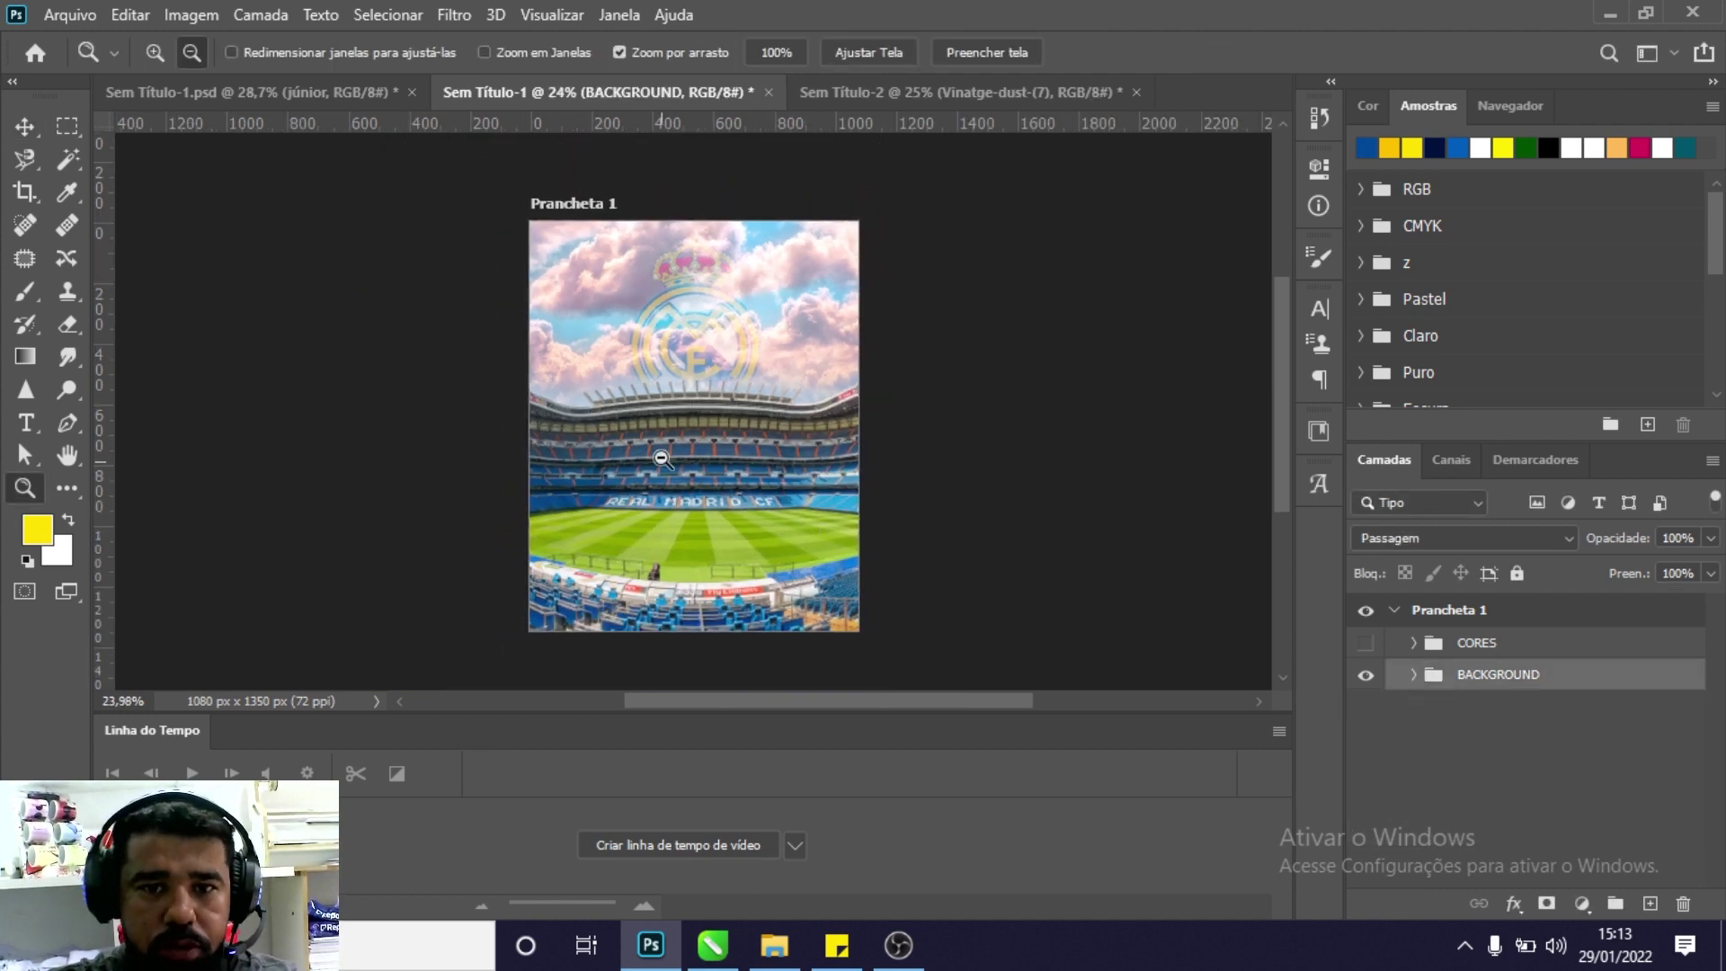
{"action": "left_click_drag", "start_coordinate": [664, 457], "coordinate": [743, 441]}
{"action": "key", "text": "ctrl+0"}
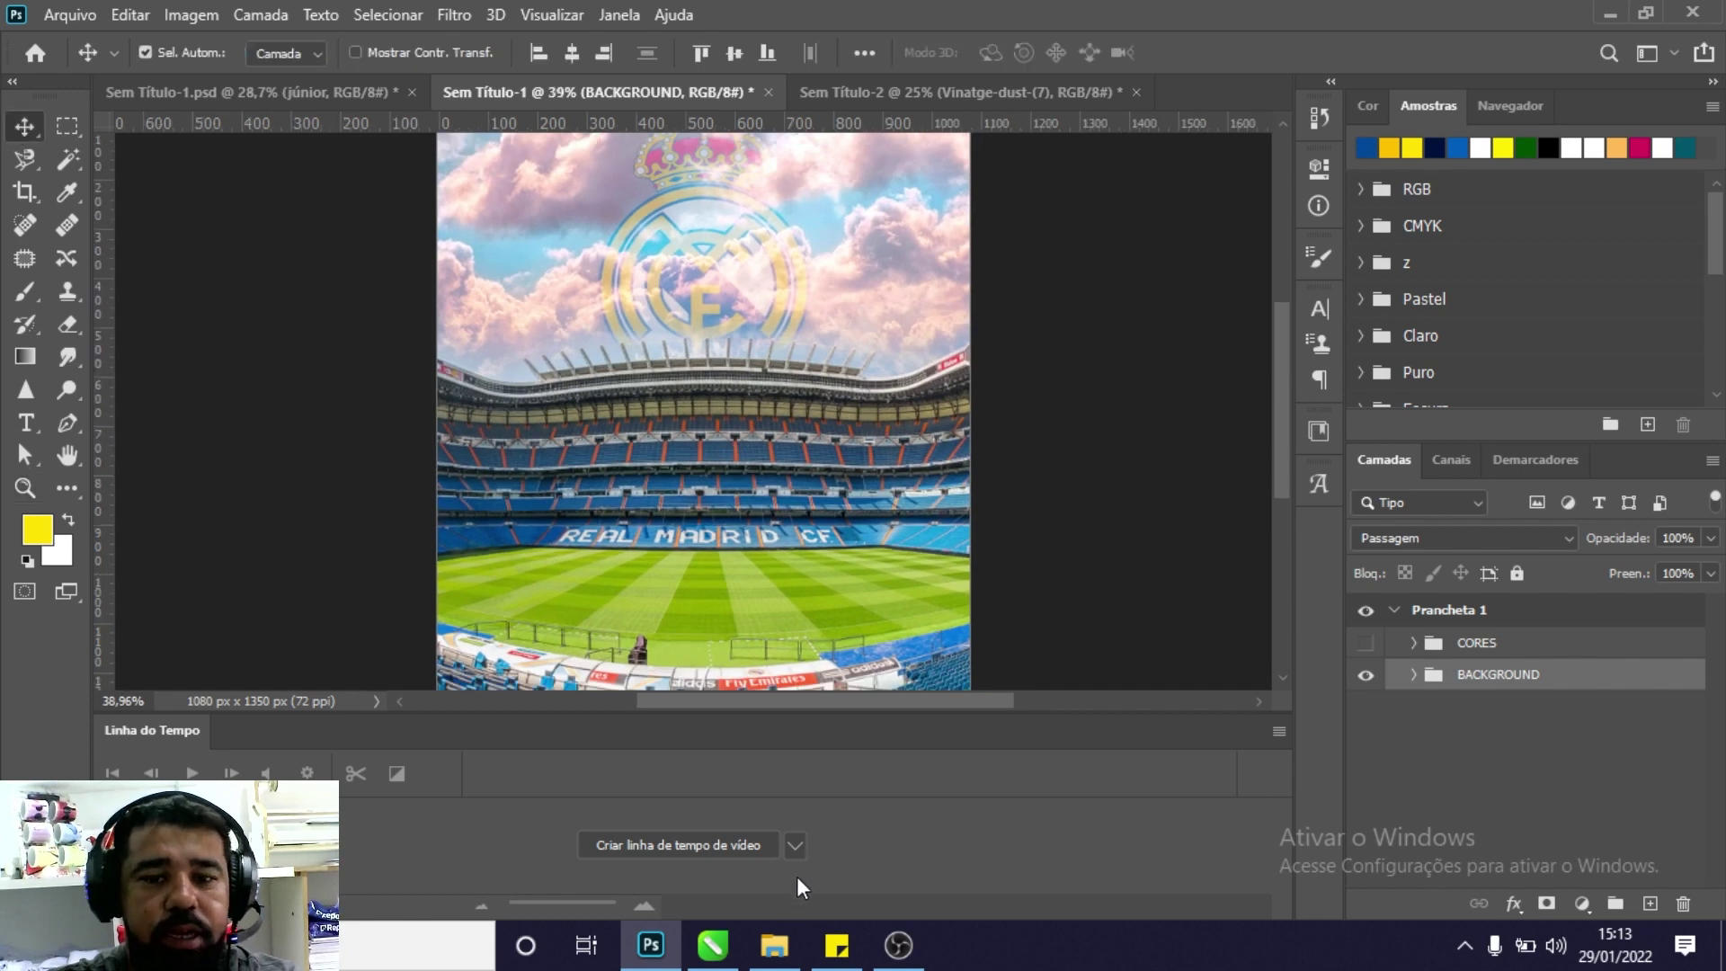
{"action": "left_click", "coordinate": [773, 945]}
Select the five Vinicius Junior - FootyRenders files and drop them onto the poster canvas.
{"action": "left_click", "coordinate": [1681, 261]}
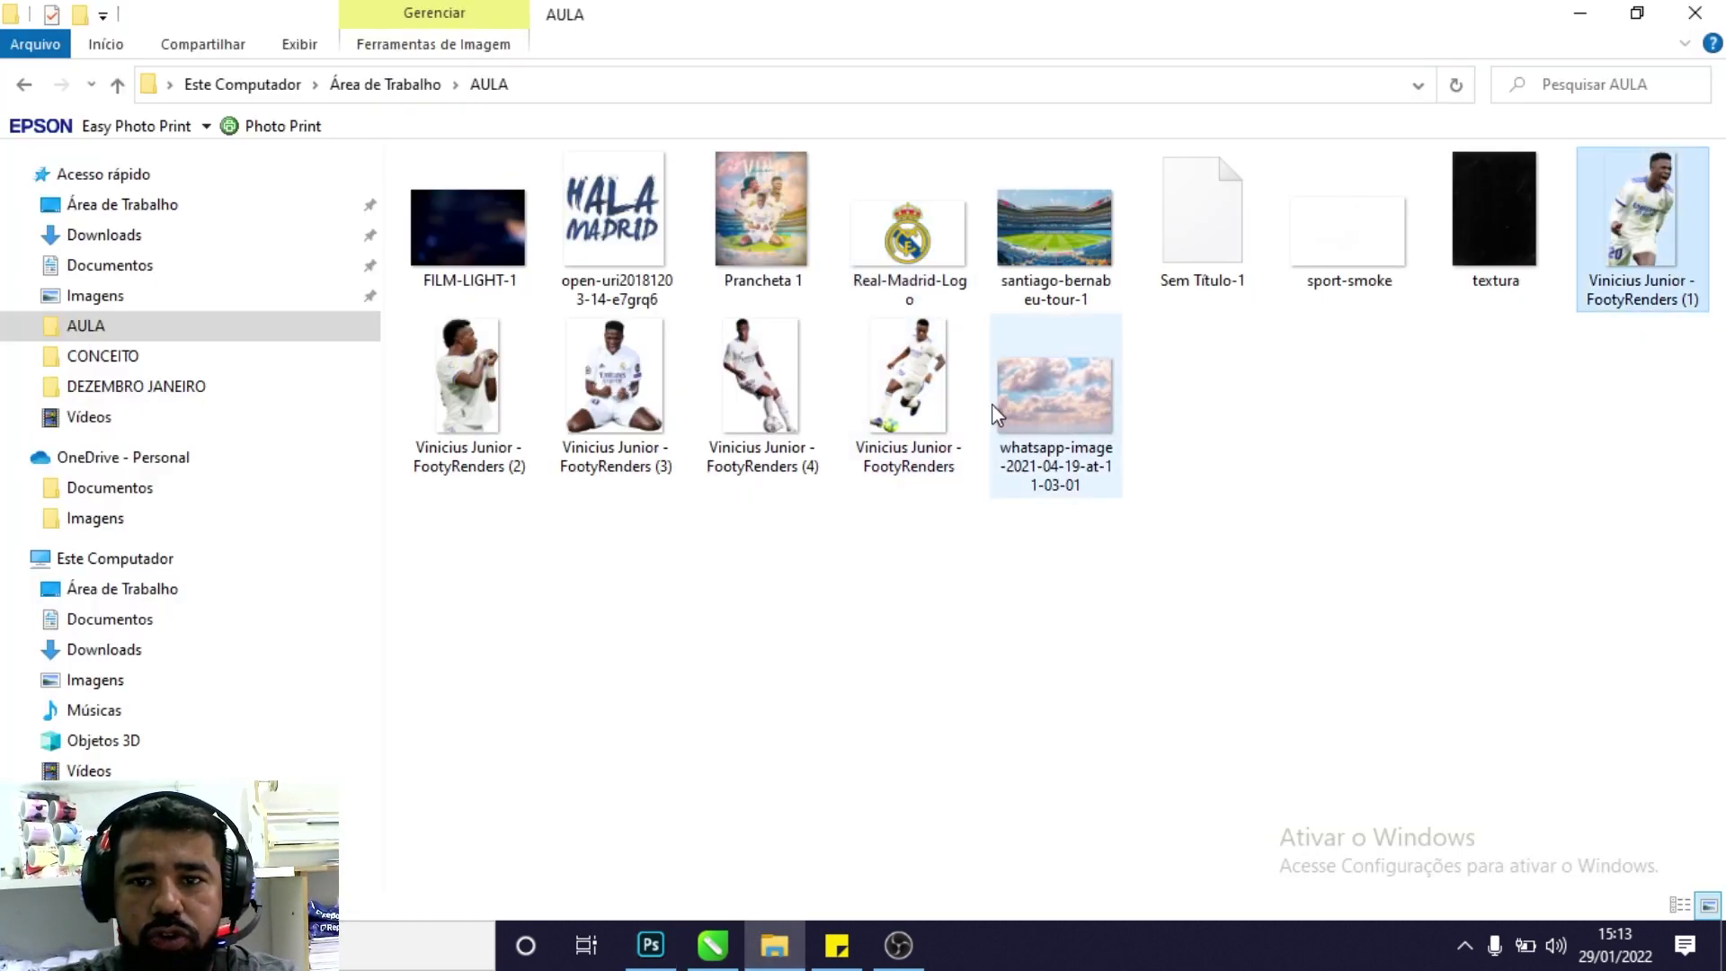
{"action": "left_click", "coordinate": [922, 423], "text": "ctrl"}
{"action": "left_click", "coordinate": [750, 414], "text": "ctrl"}
{"action": "left_click", "coordinate": [631, 390], "text": "ctrl"}
{"action": "left_click", "coordinate": [488, 374], "text": "ctrl"}
{"action": "left_click_drag", "start_coordinate": [743, 402], "coordinate": [654, 964]}
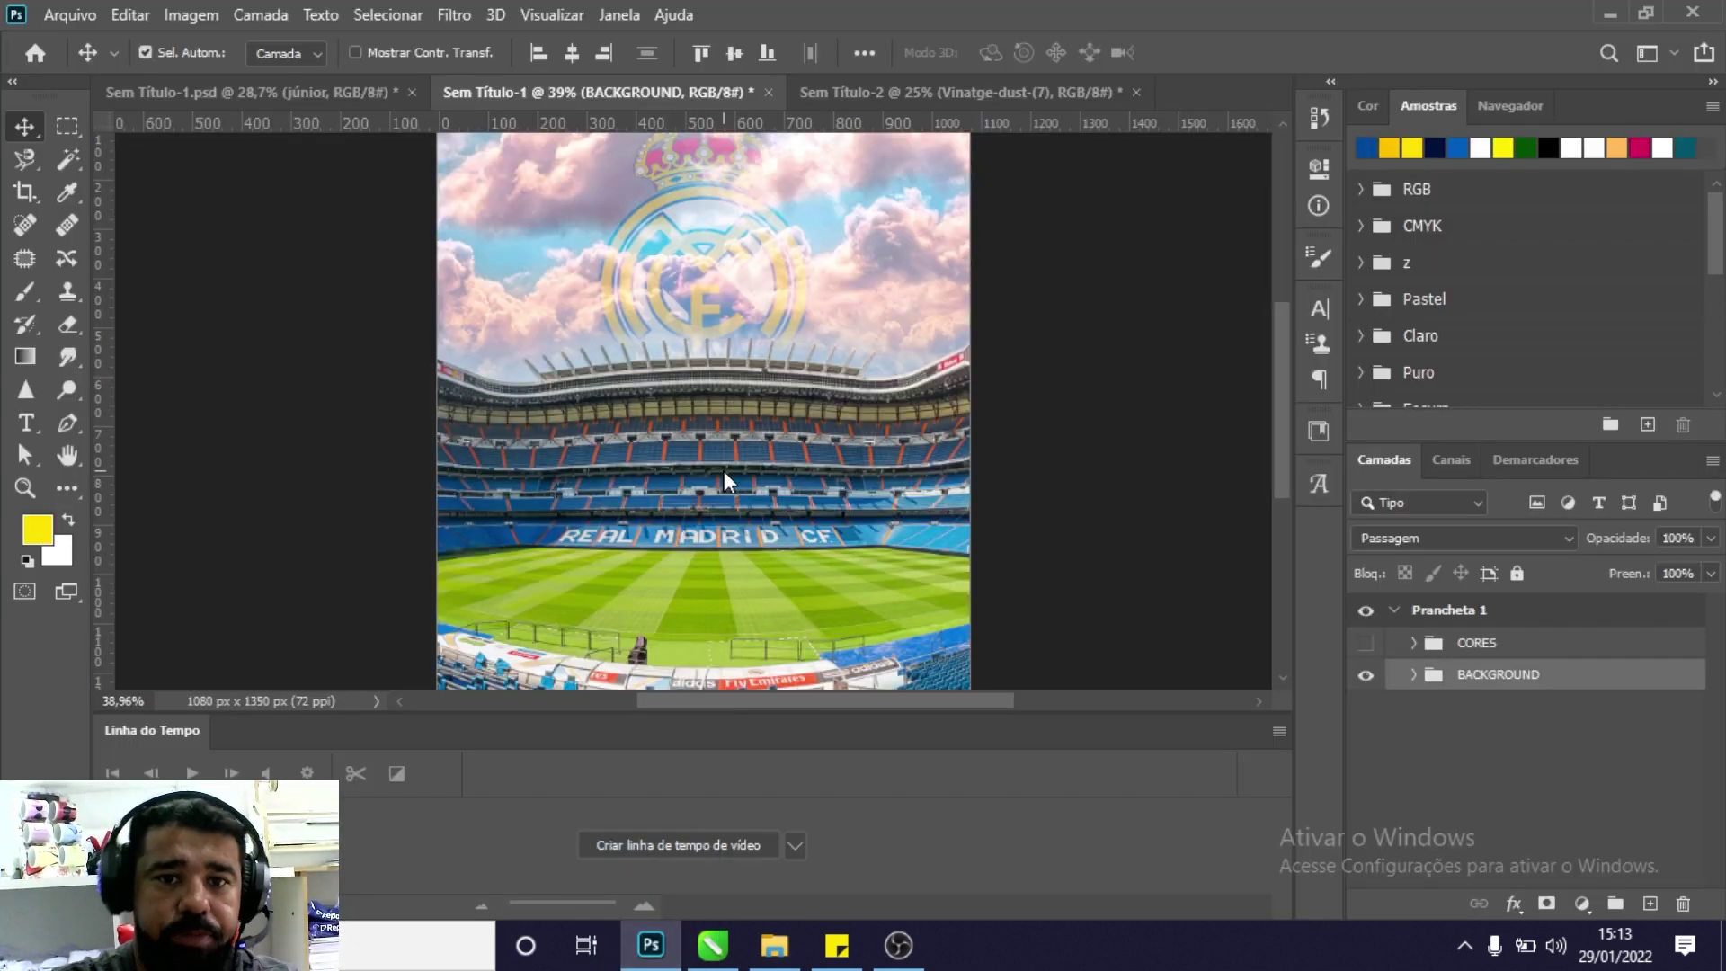
{"action": "left_click_drag", "start_coordinate": [653, 964], "coordinate": [724, 471]}
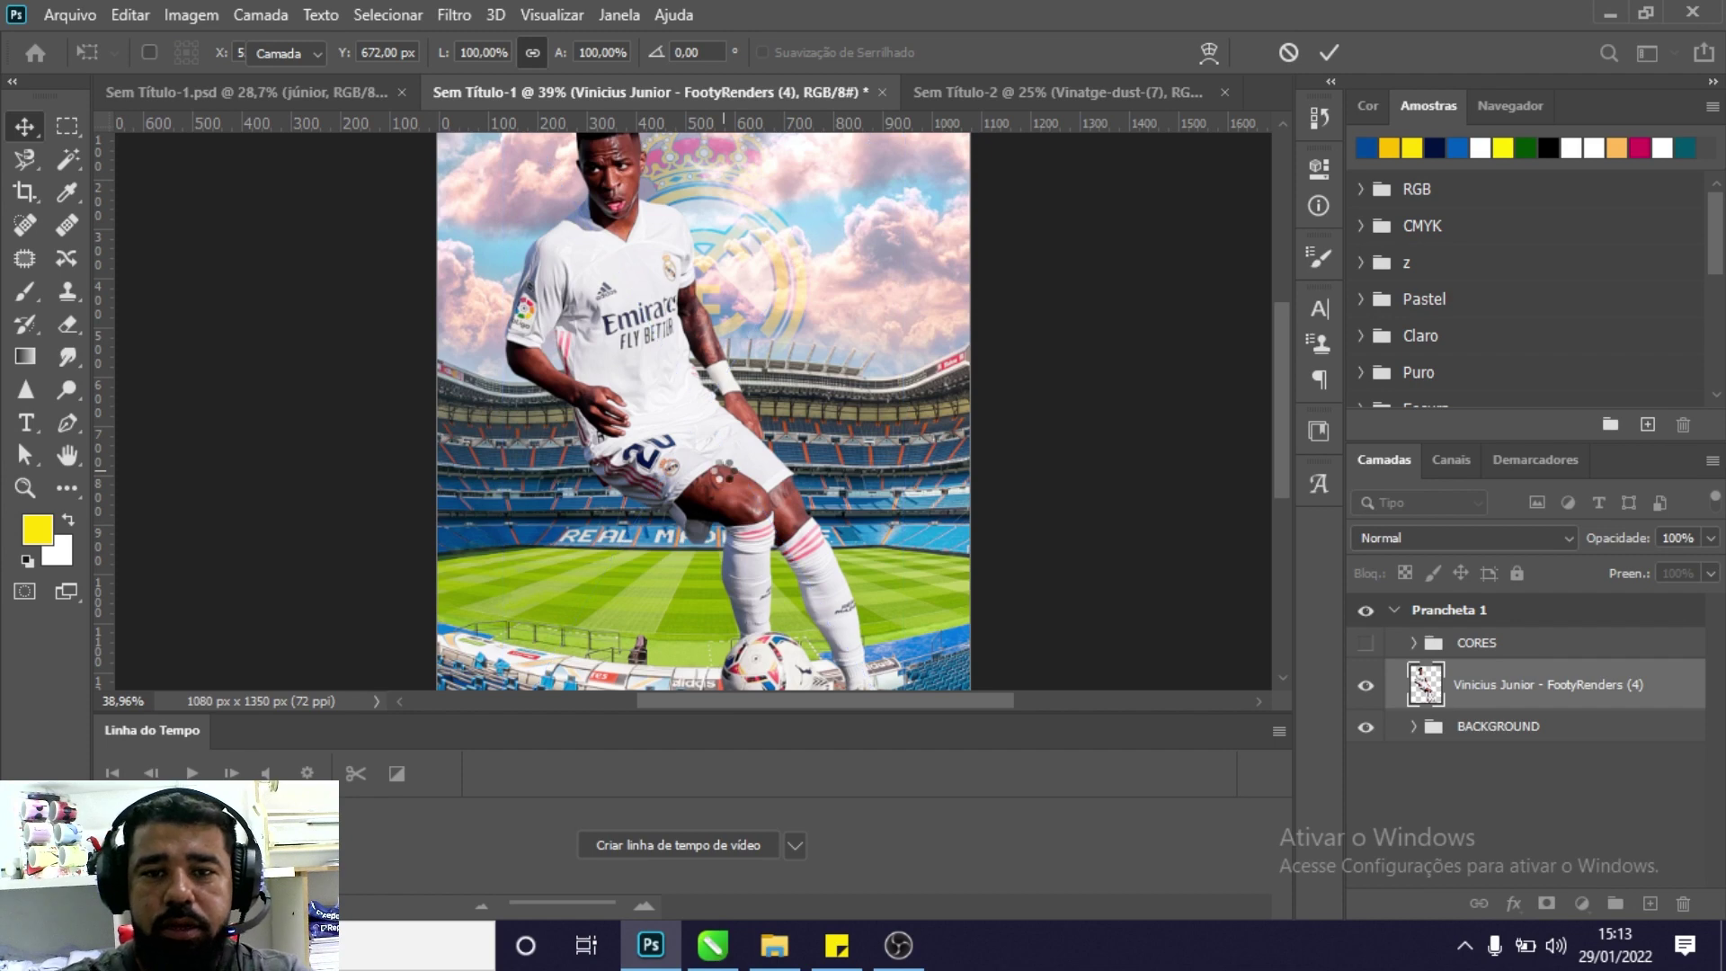
Commit the Vinicius renders and group their layers as JOGADOR.
{"action": "key", "text": "Return"}
{"action": "scroll", "coordinate": [1564, 750], "scroll_direction": "down", "scroll_amount": 2}
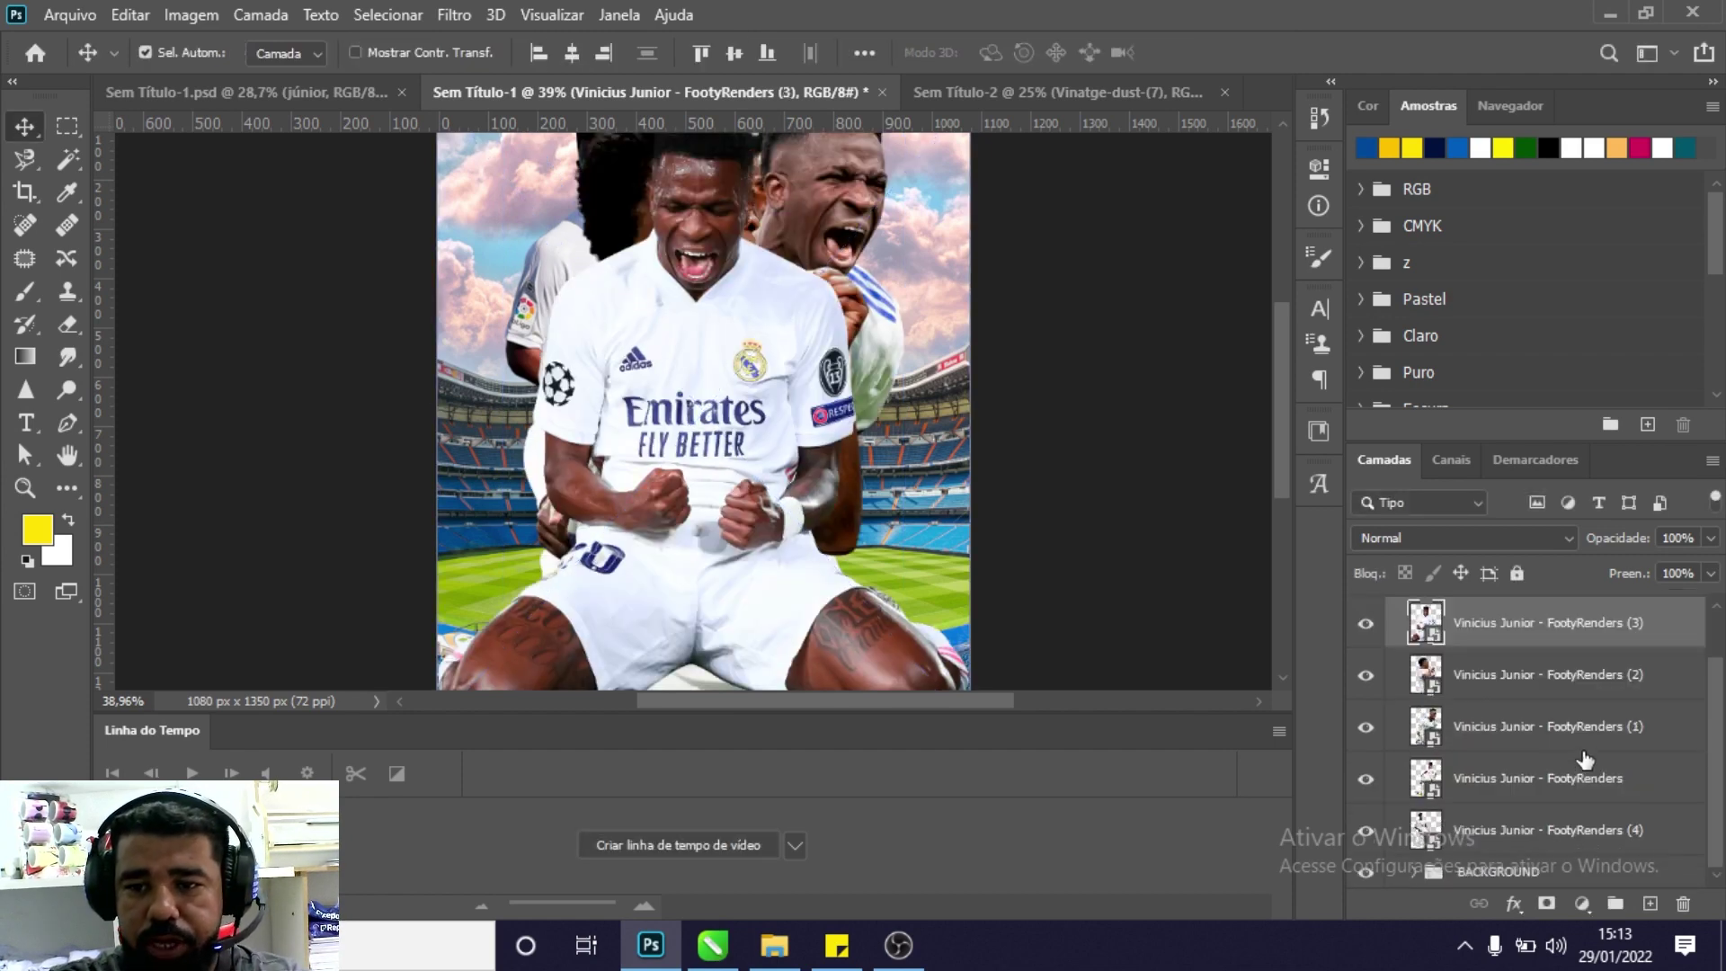
{"action": "left_click", "coordinate": [1515, 832], "text": "shift"}
{"action": "key", "text": "ctrl+g"}
{"action": "double_click", "coordinate": [1481, 674]}
{"action": "type", "text": "jo"}
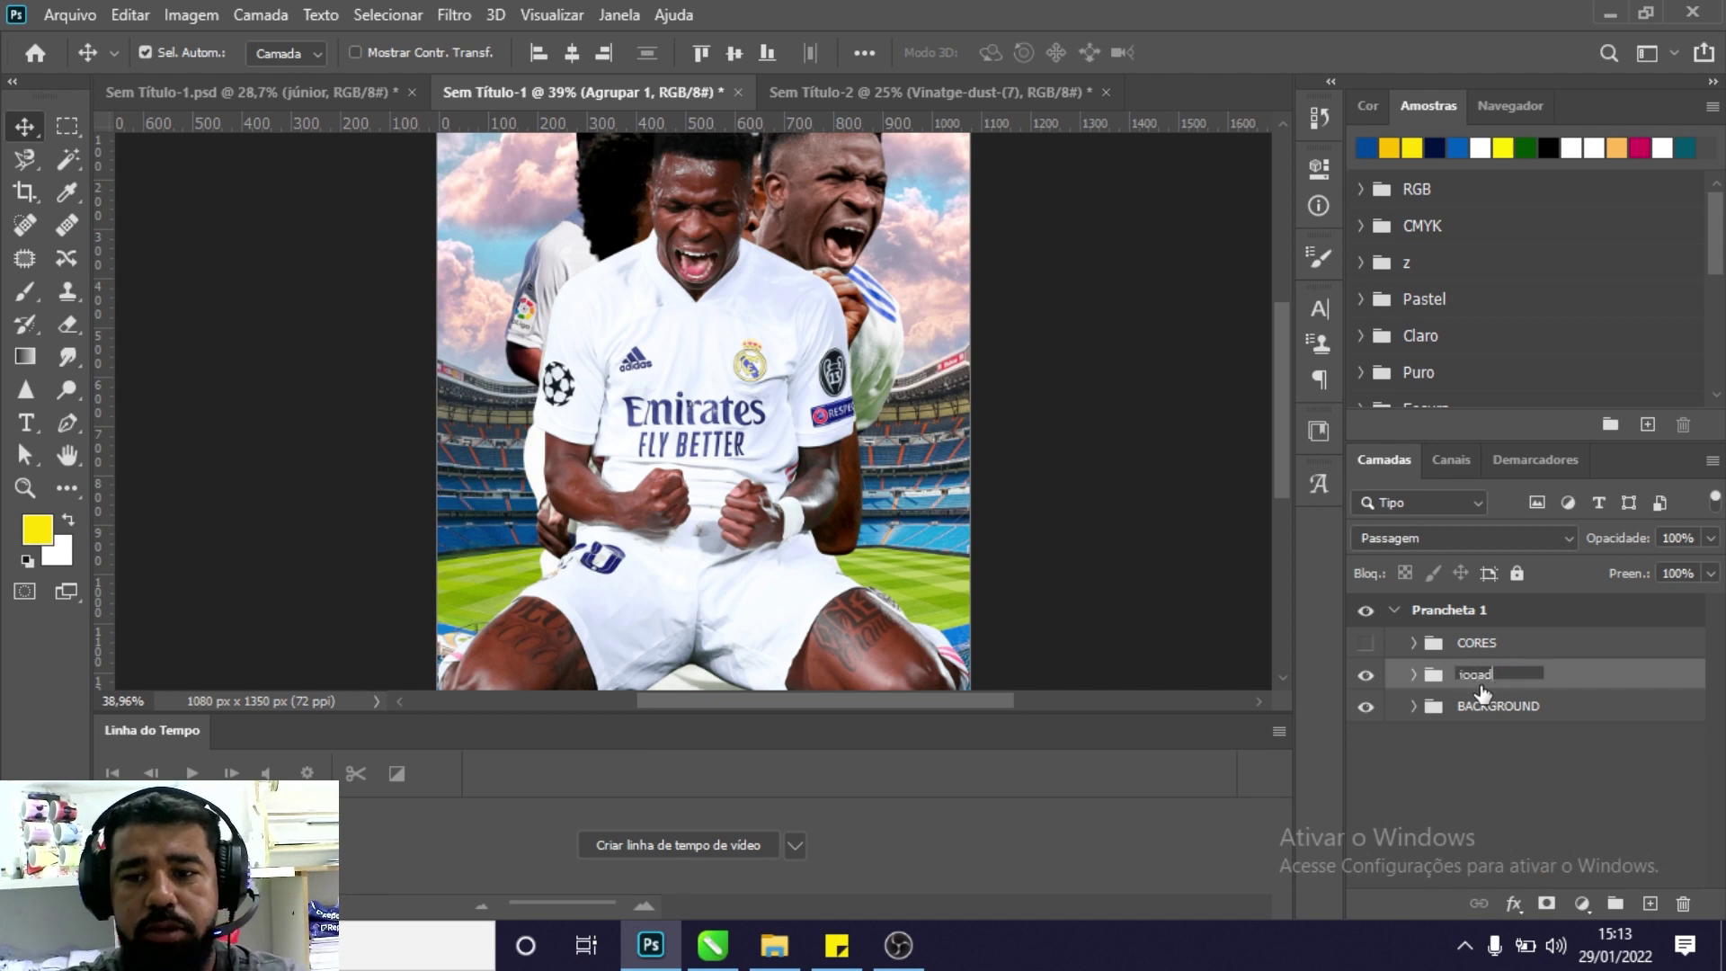
{"action": "type", "text": "GADOR"}
{"action": "key", "text": "Return"}
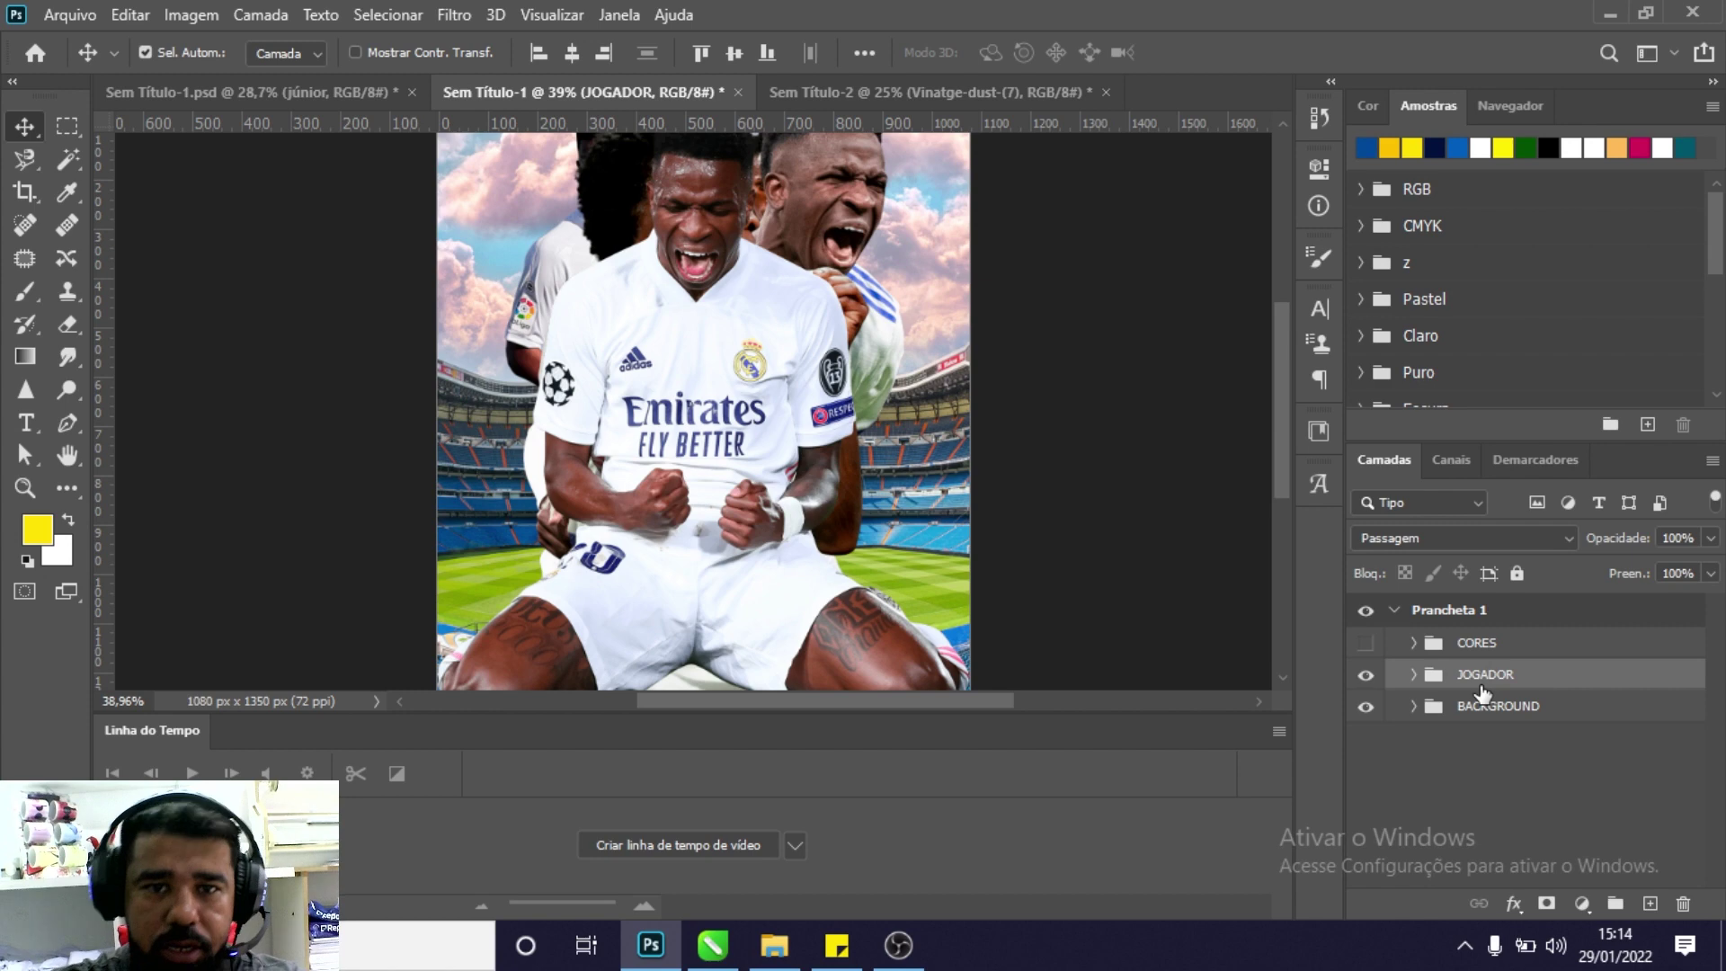
Scale the JOGADOR group to about 59% and lower it over the stadium.
{"action": "key", "text": "ctrl+t"}
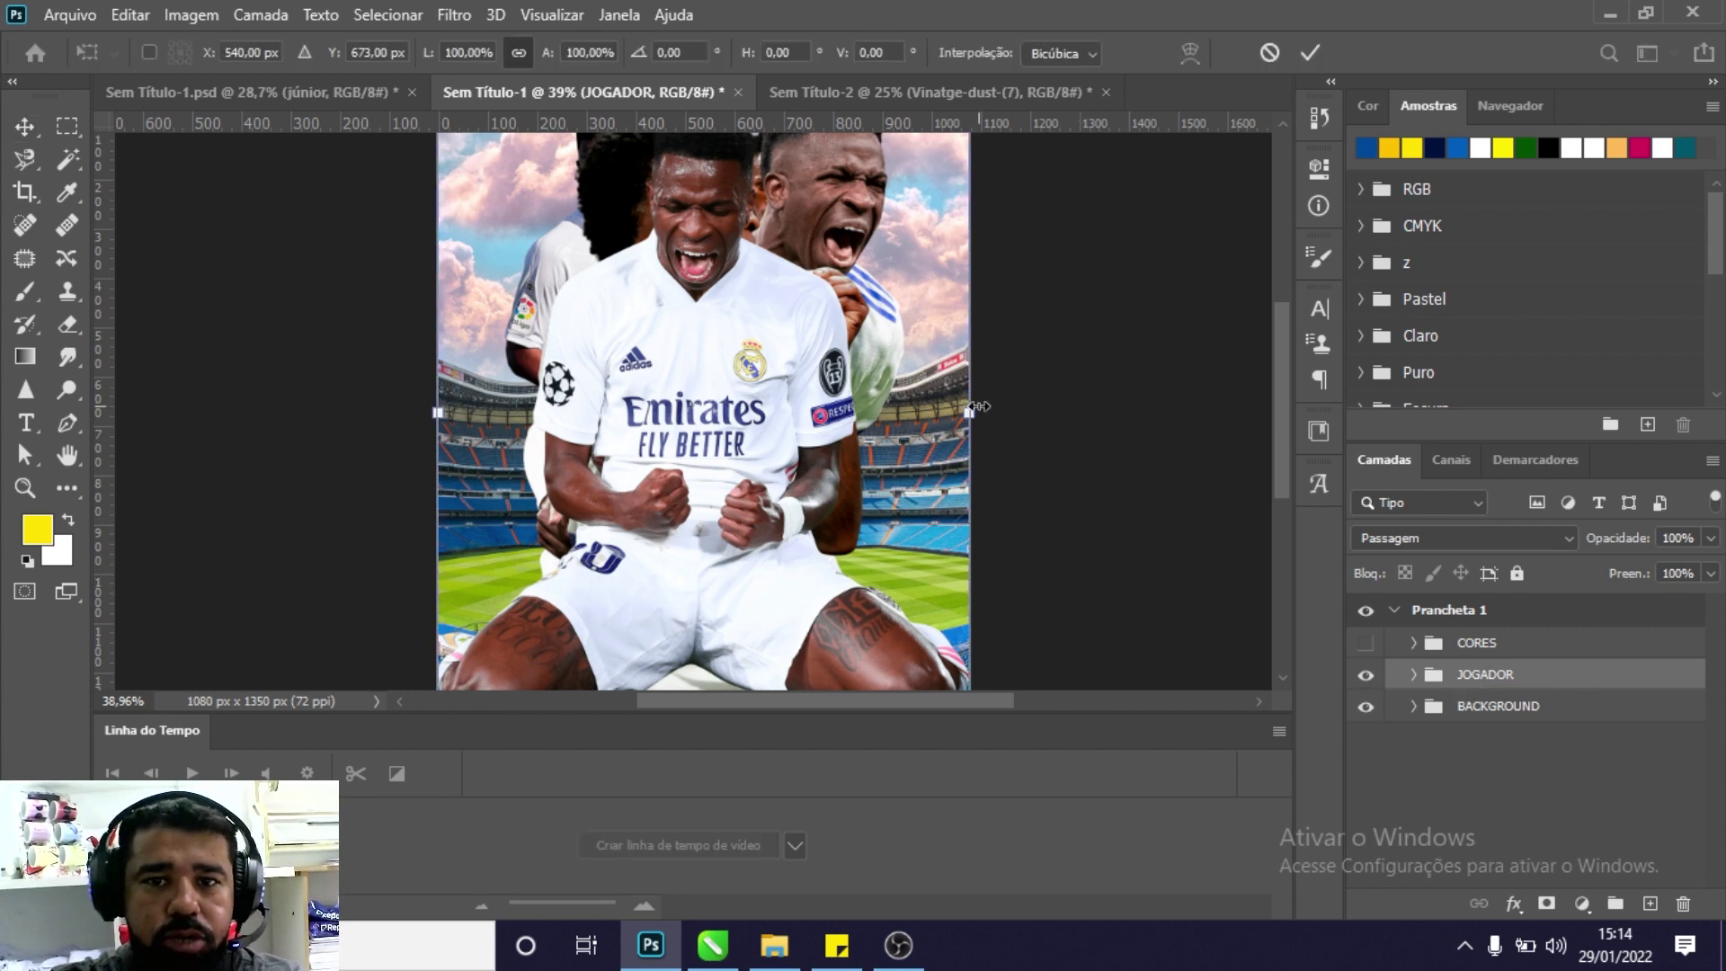
{"action": "left_click_drag", "start_coordinate": [980, 407], "coordinate": [820, 460]}
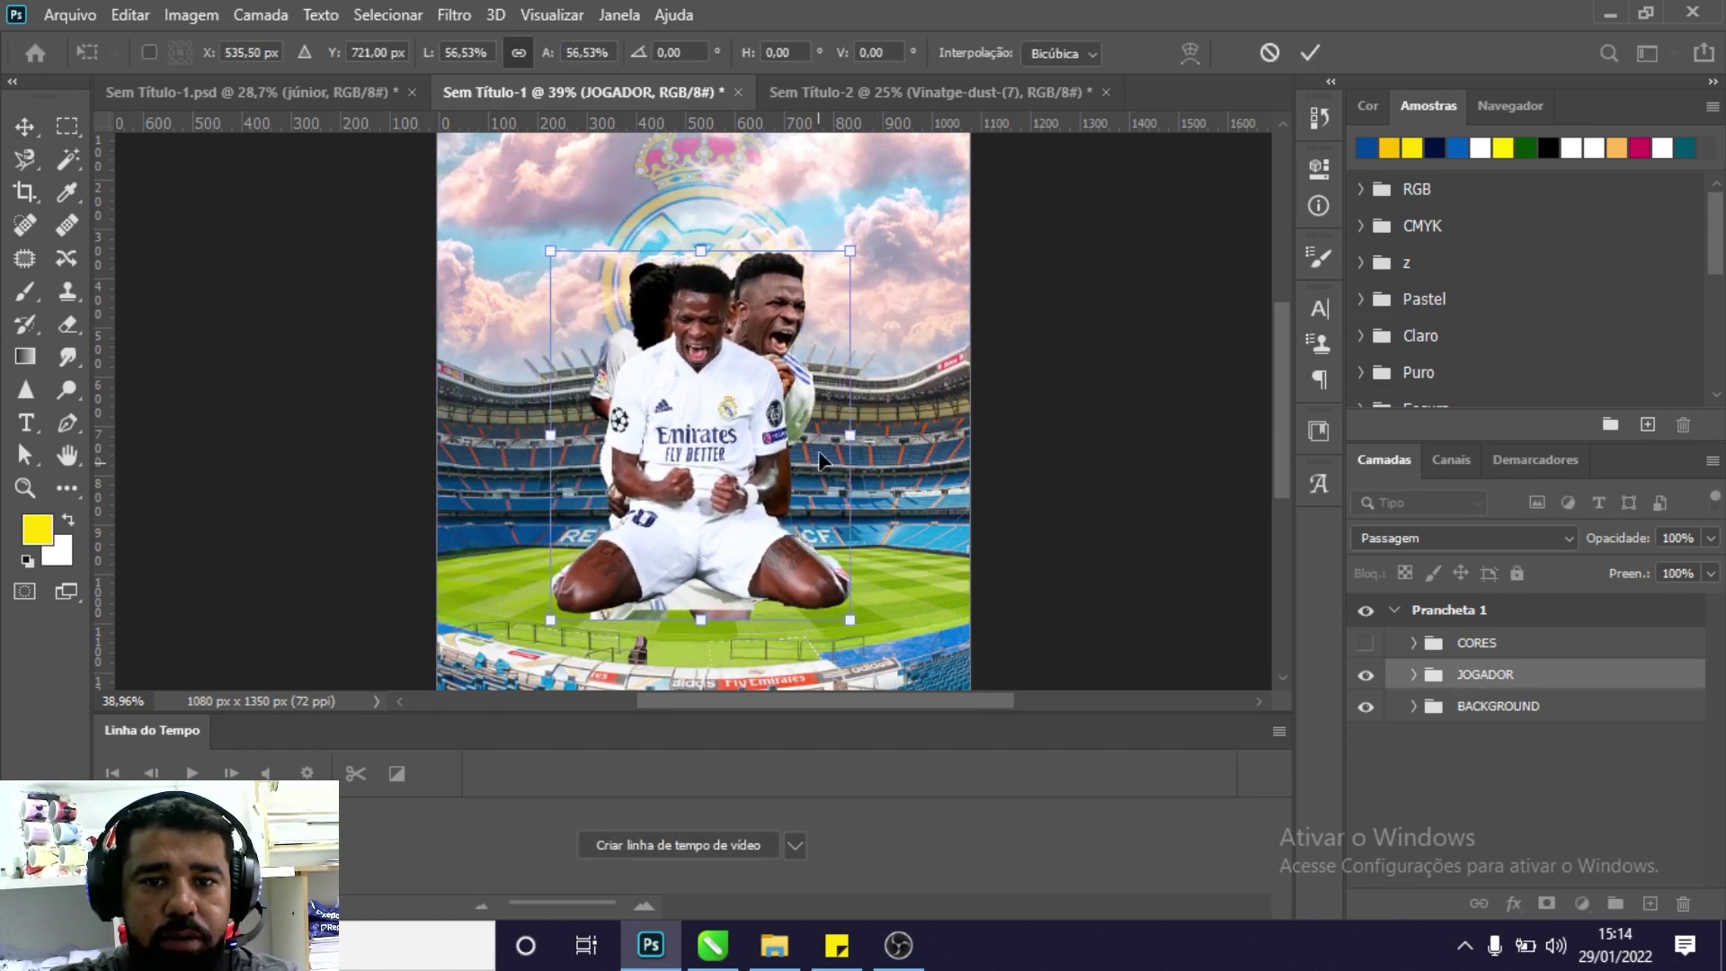
{"action": "left_click_drag", "start_coordinate": [852, 436], "coordinate": [860, 439]}
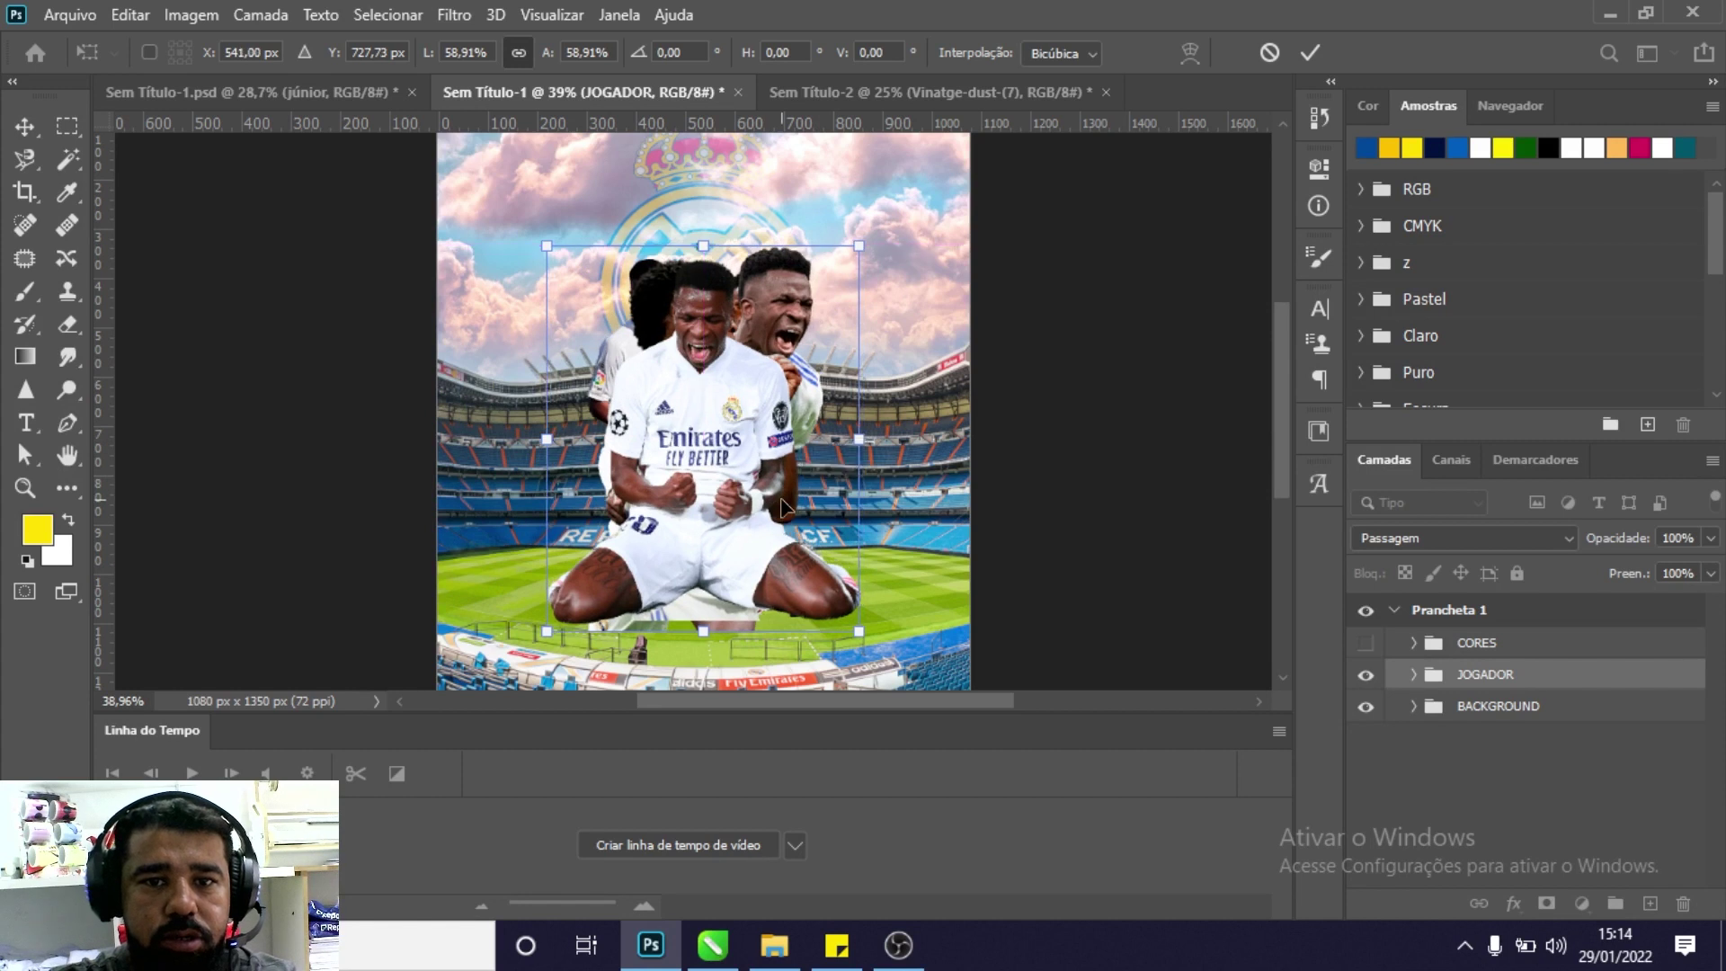
{"action": "key", "text": "Return"}
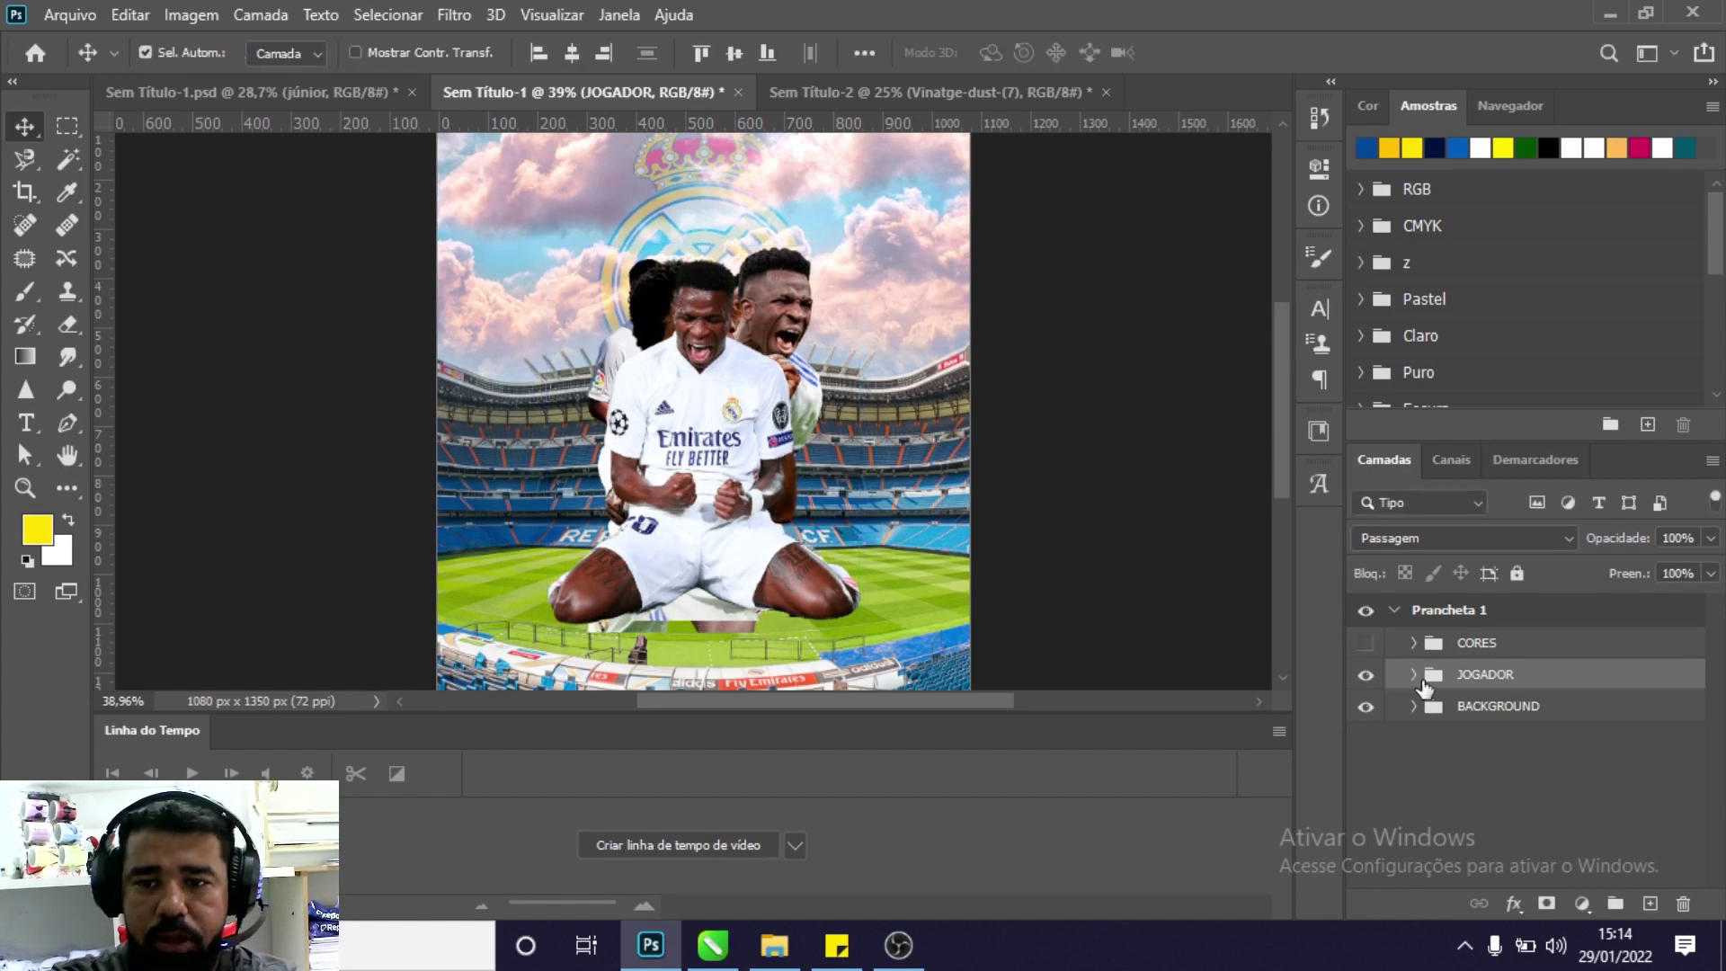
Move the Vinicius layer (2) cutout up and to the left.
{"action": "left_click", "coordinate": [1410, 675]}
{"action": "left_click", "coordinate": [1366, 712]}
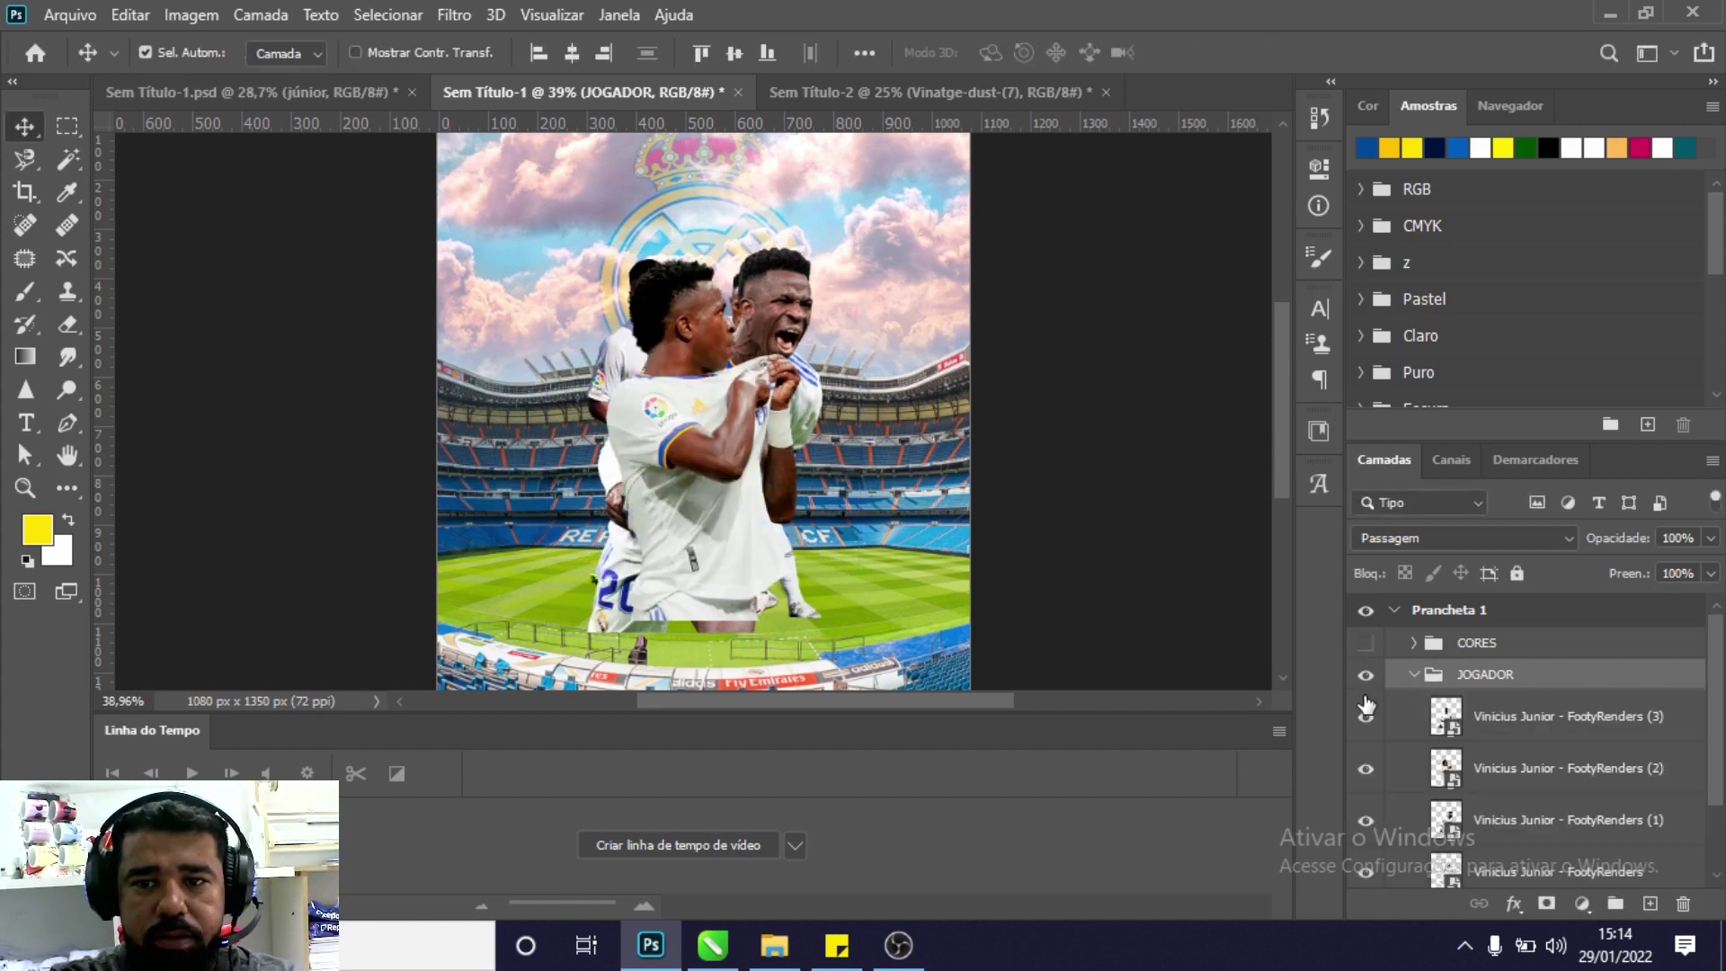
{"action": "left_click", "coordinate": [1365, 710]}
{"action": "left_click", "coordinate": [1451, 764]}
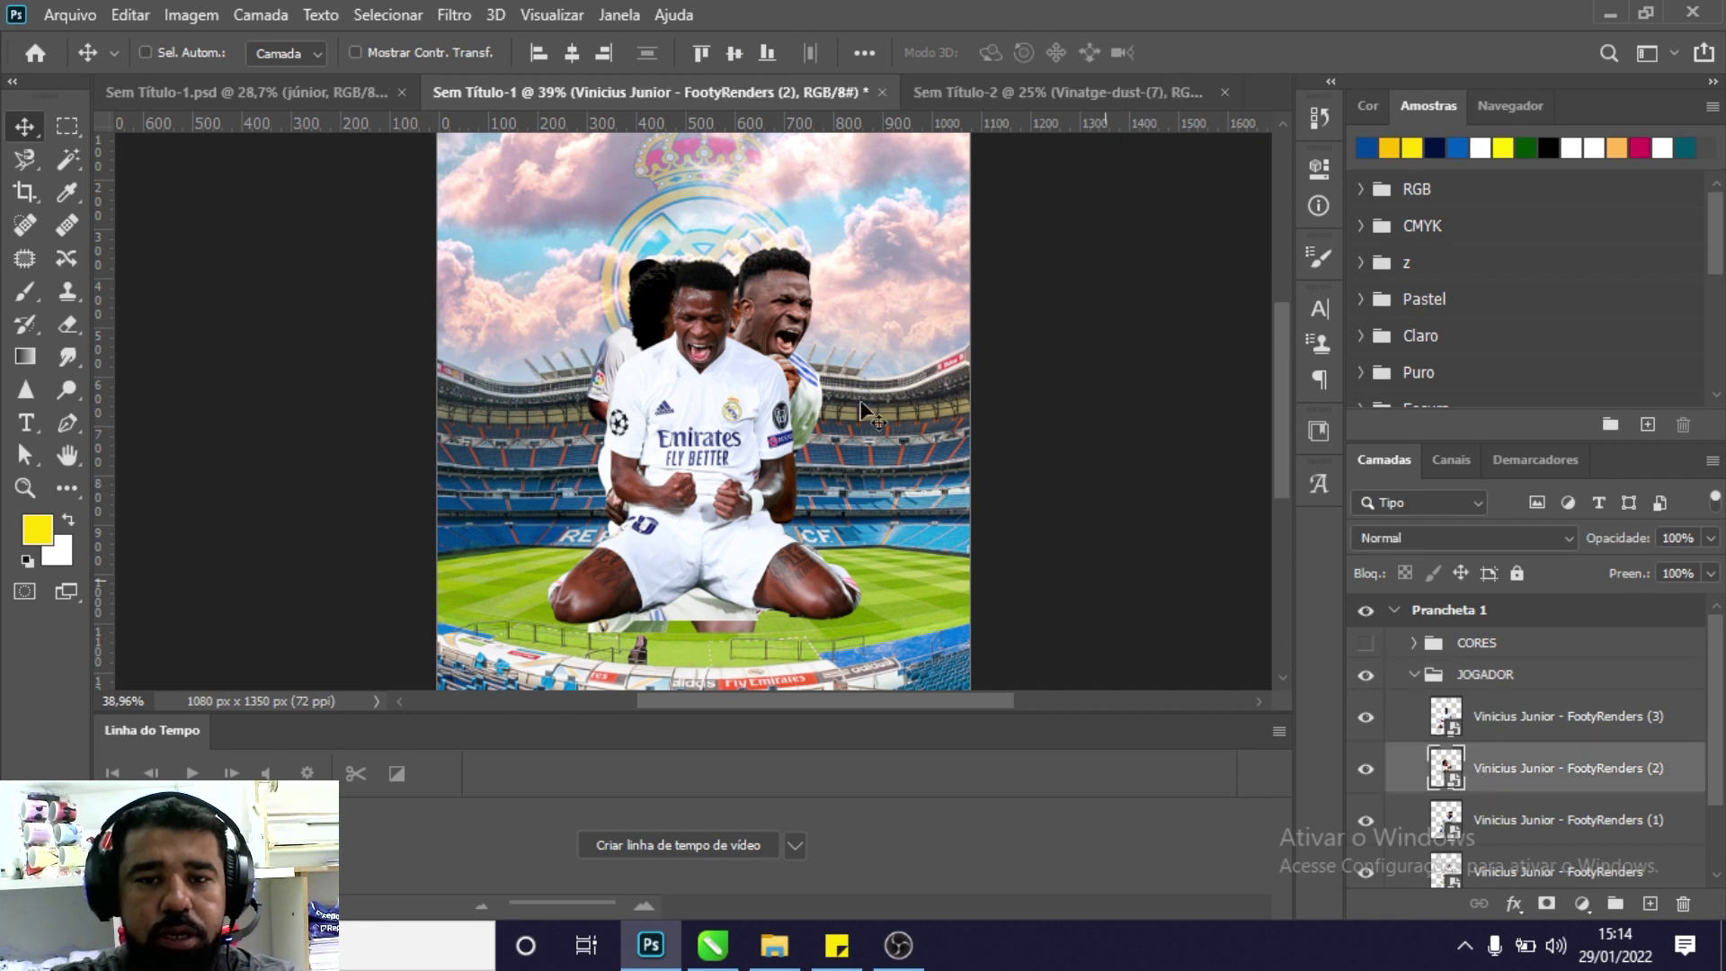
{"action": "key", "text": "ctrl+t"}
{"action": "left_click_drag", "start_coordinate": [748, 390], "coordinate": [698, 326]}
{"action": "key", "text": "Return"}
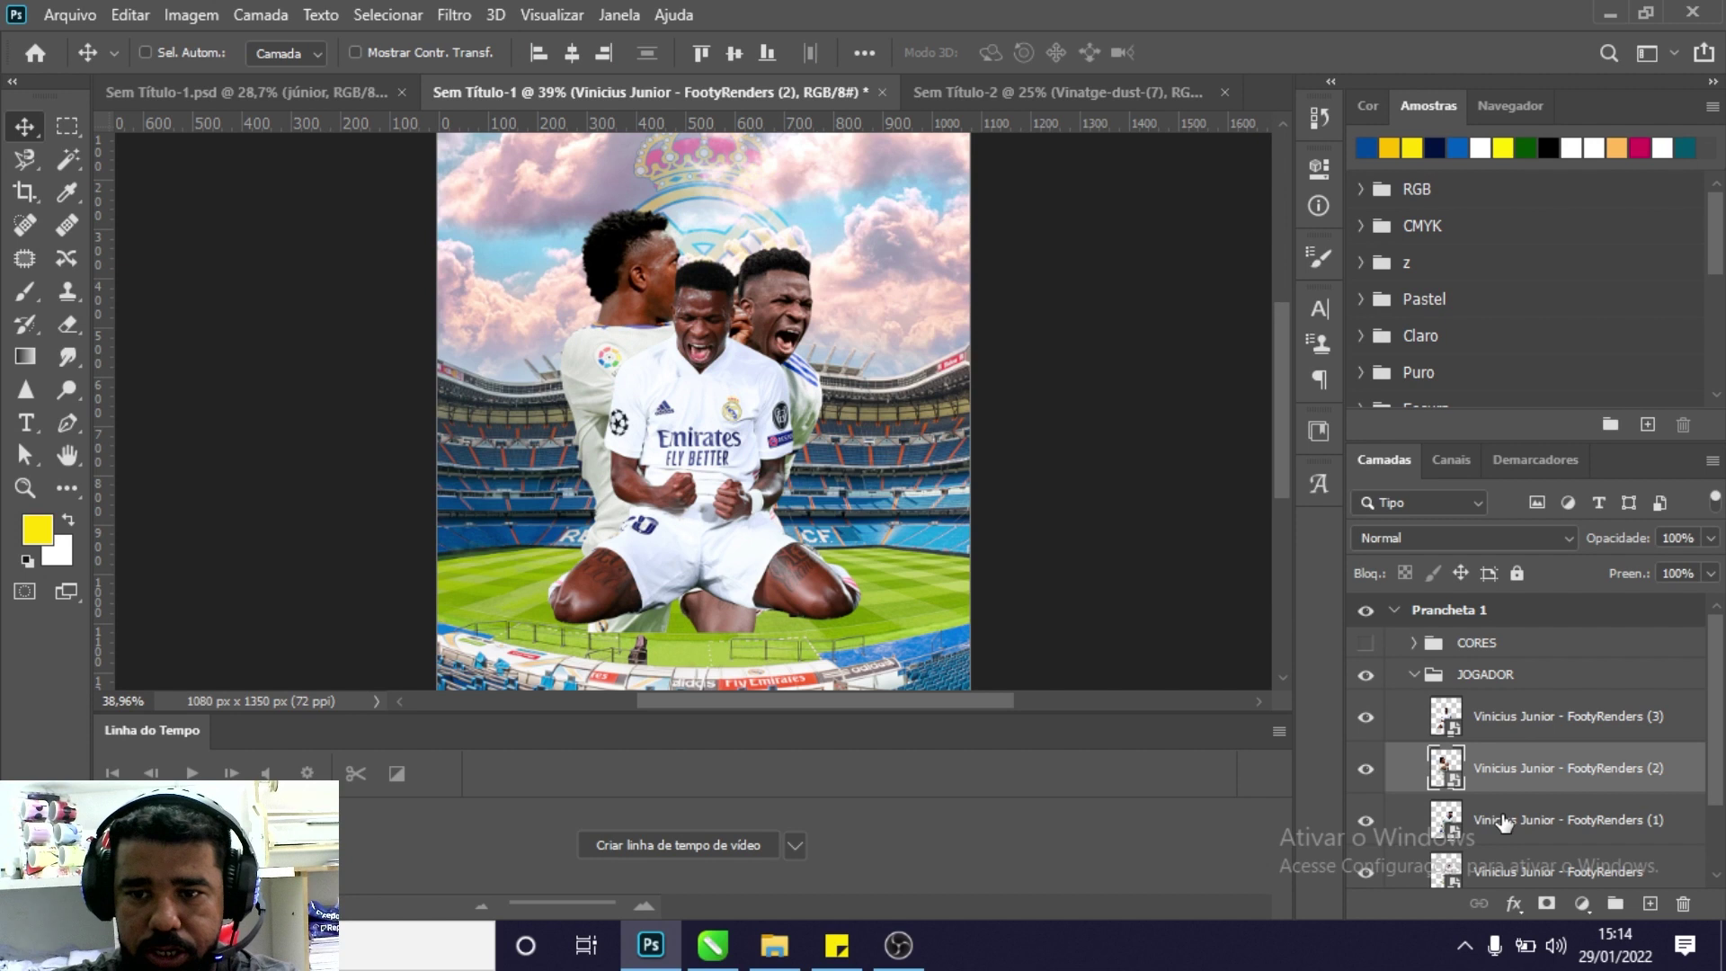
Shift the Vinicius layer (4) cutout to the left.
{"action": "left_click", "coordinate": [1504, 821], "text": "ctrl"}
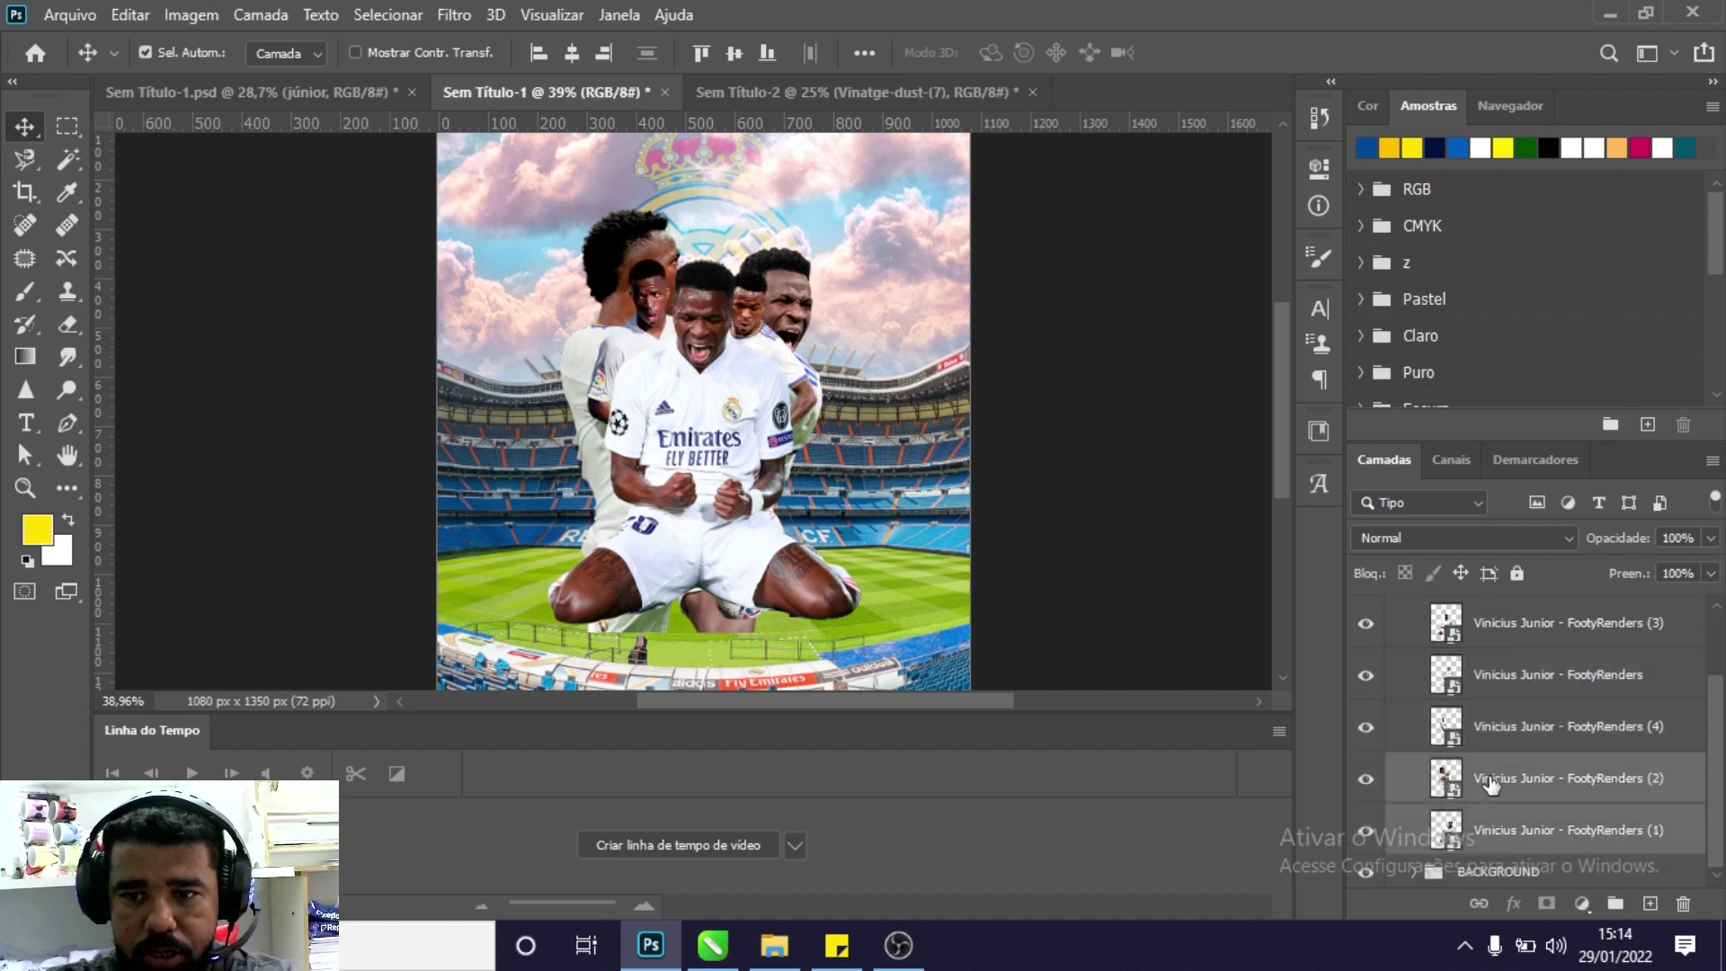
{"action": "left_click", "coordinate": [1490, 727]}
{"action": "key", "text": "ctrl+t"}
{"action": "left_click_drag", "start_coordinate": [771, 346], "coordinate": [712, 328]}
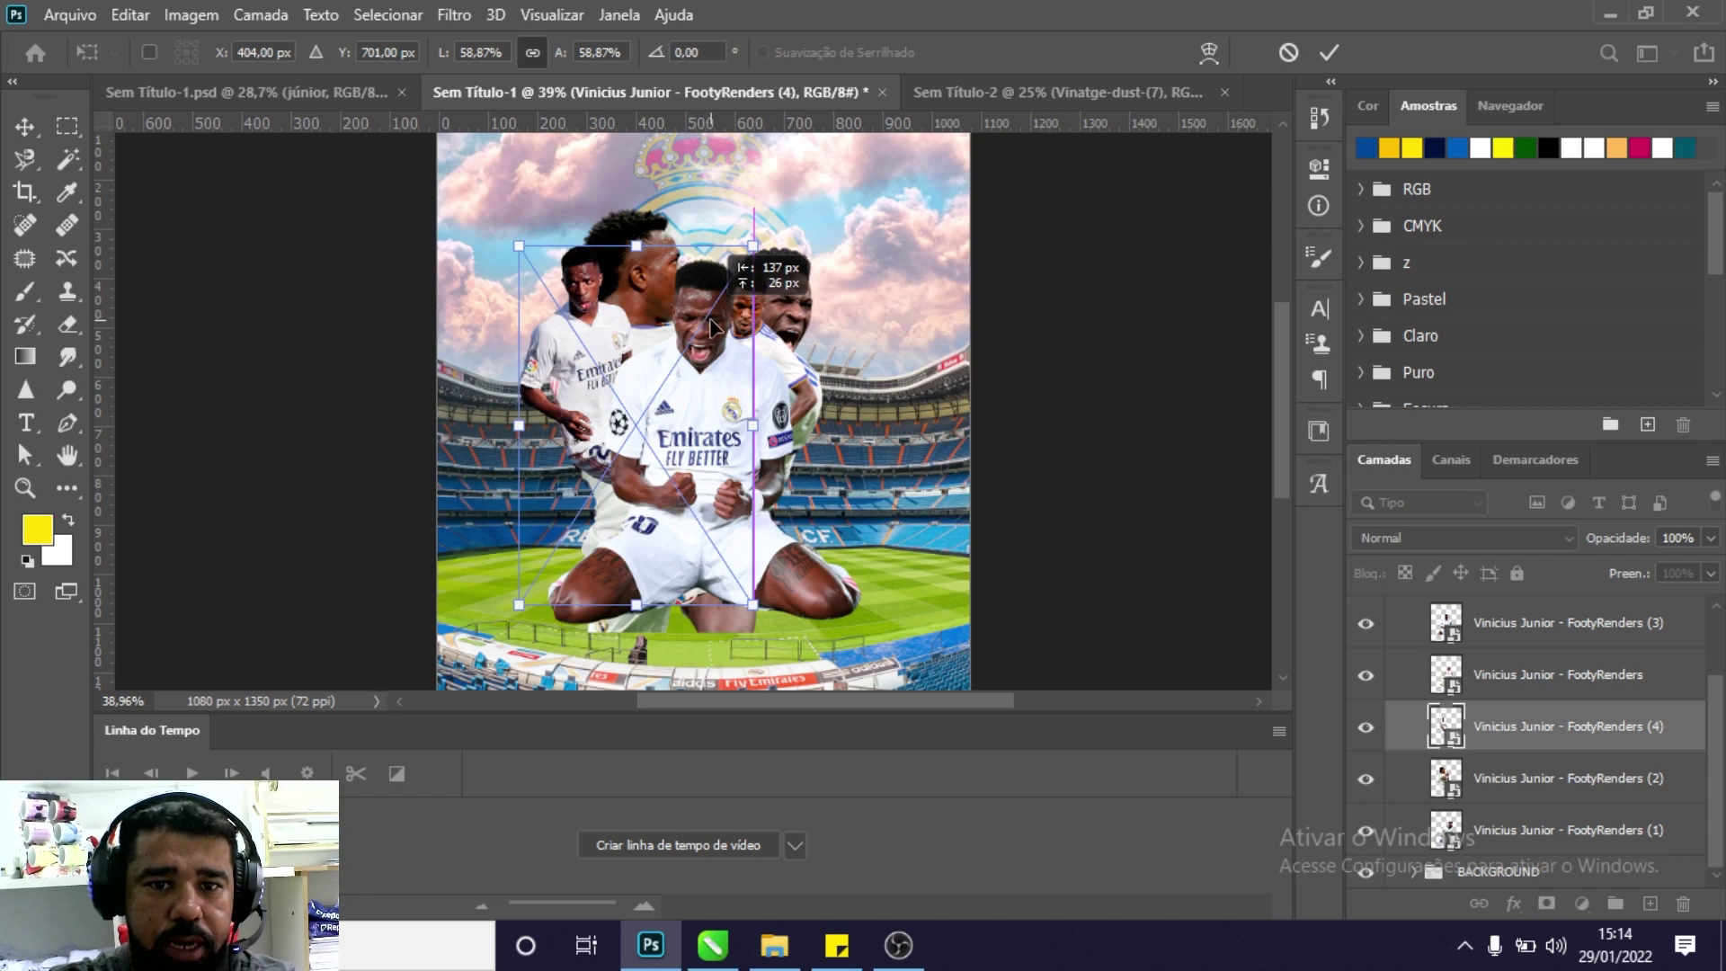
{"action": "left_click_drag", "start_coordinate": [712, 328], "coordinate": [710, 348]}
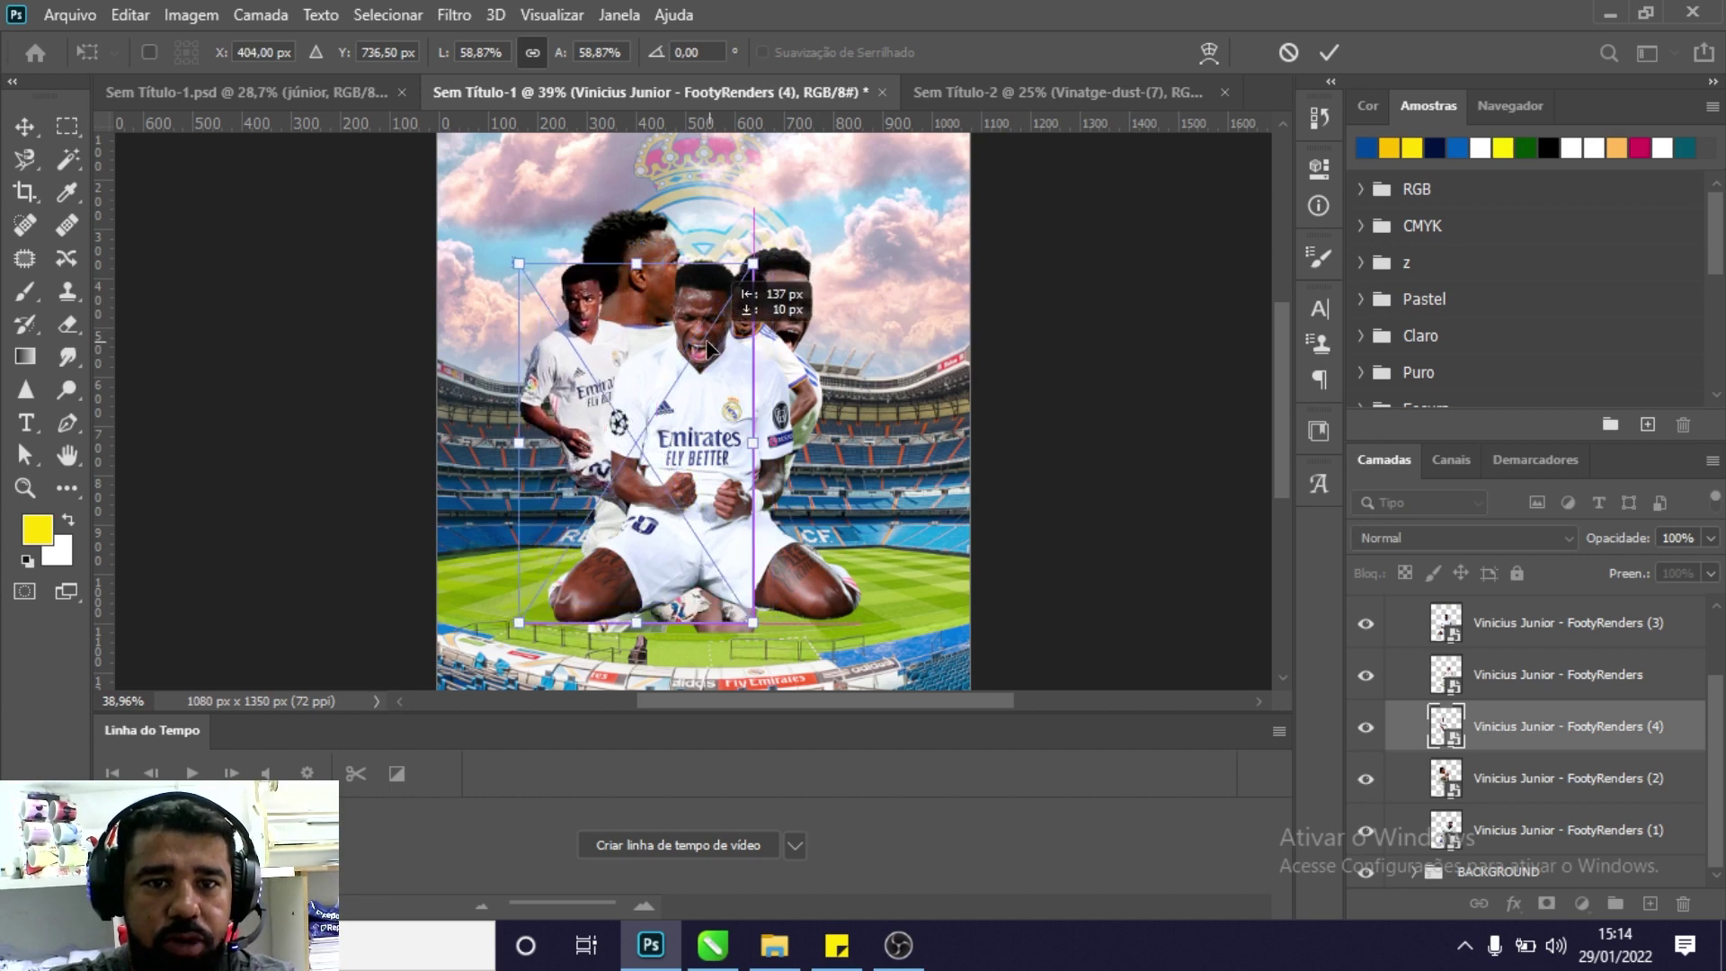
{"action": "key", "text": "Return"}
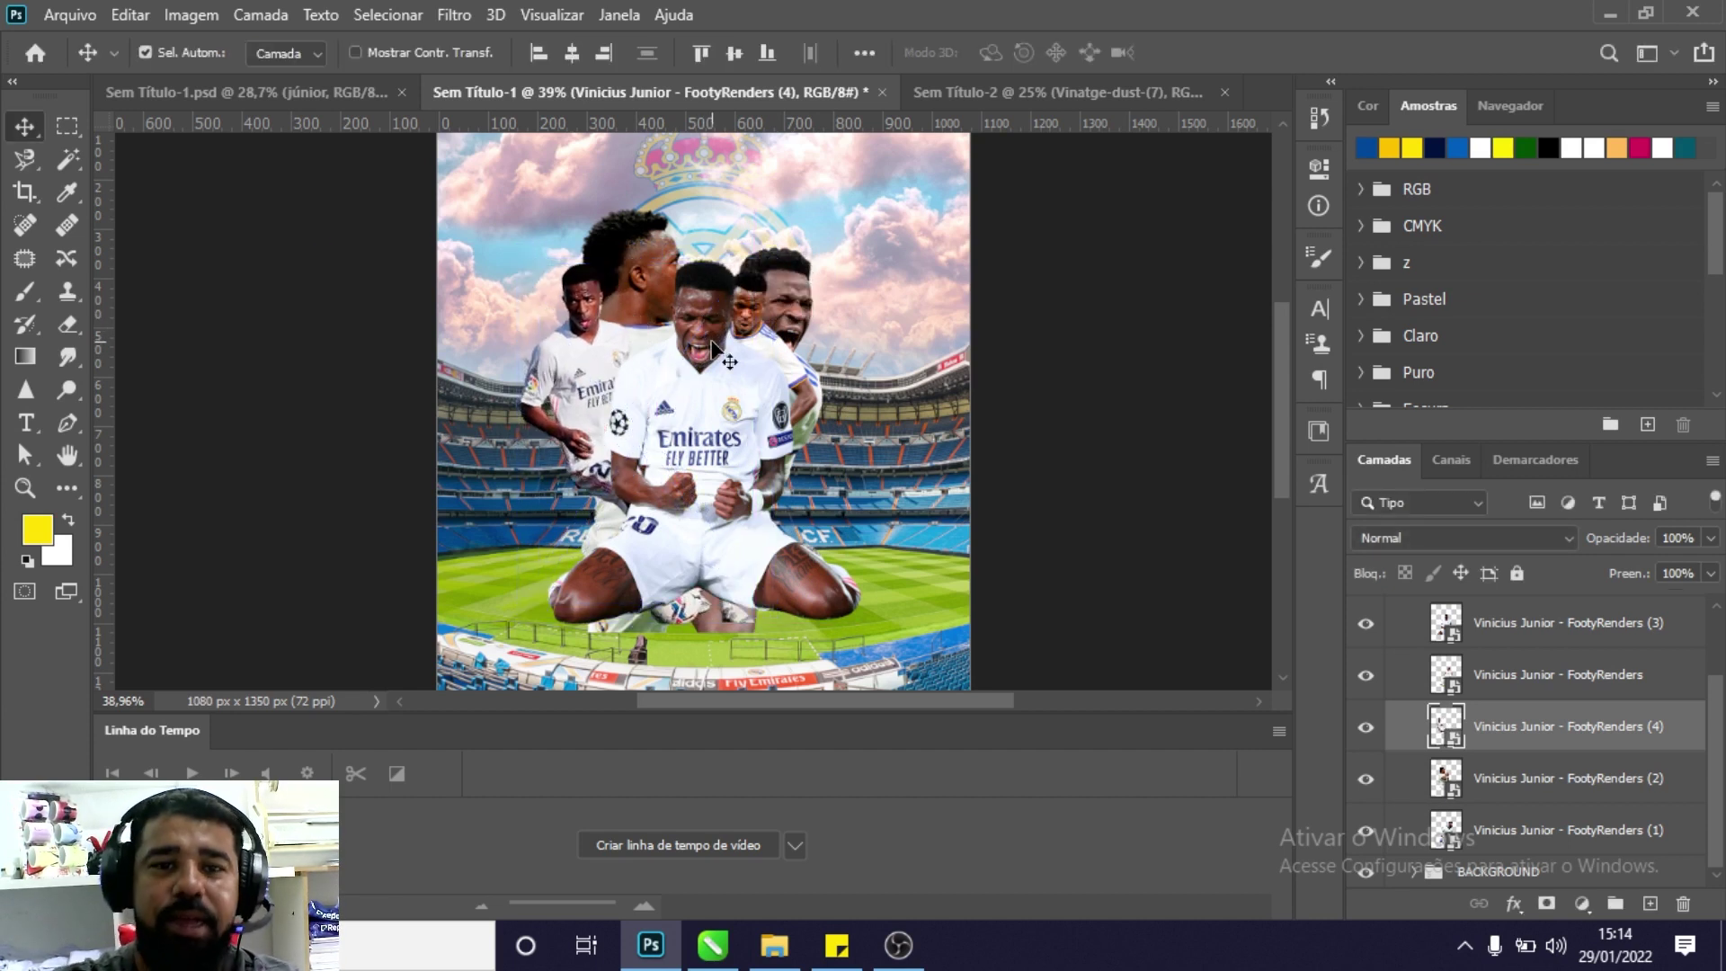
Move the unnumbered Vinicius cutout to the right of the centre player.
{"action": "left_click", "coordinate": [1505, 779]}
{"action": "left_click", "coordinate": [1504, 676]}
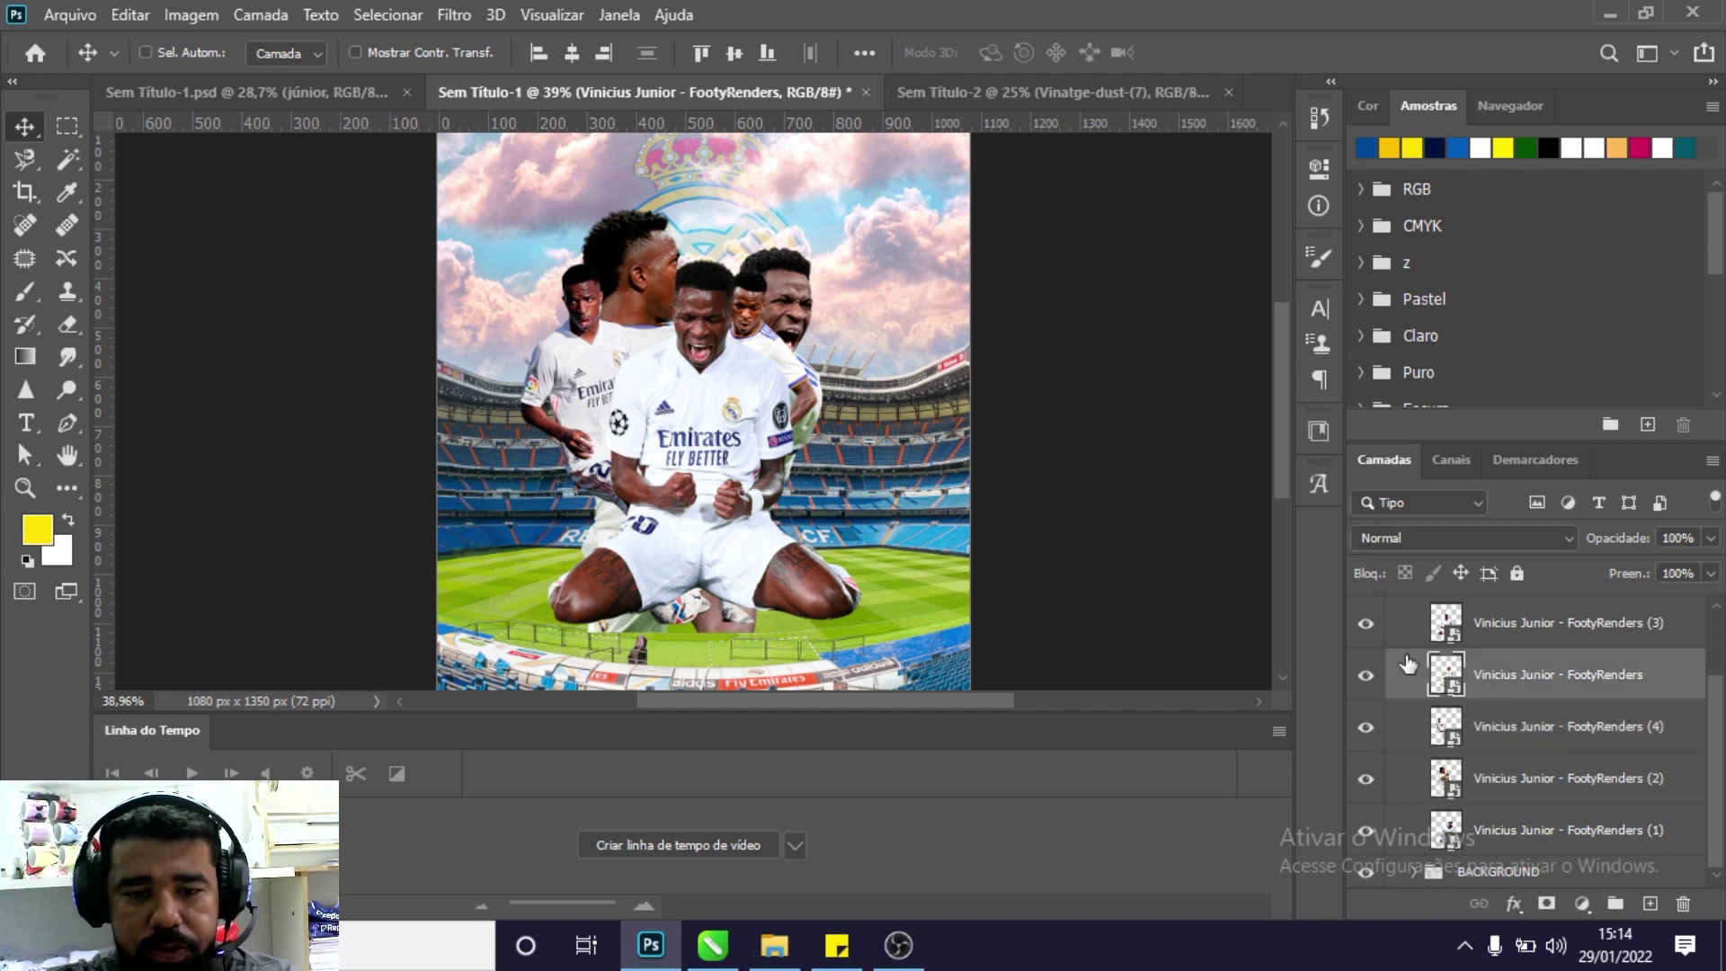
{"action": "key", "text": "ctrl+t"}
{"action": "left_click_drag", "start_coordinate": [804, 343], "coordinate": [829, 349]}
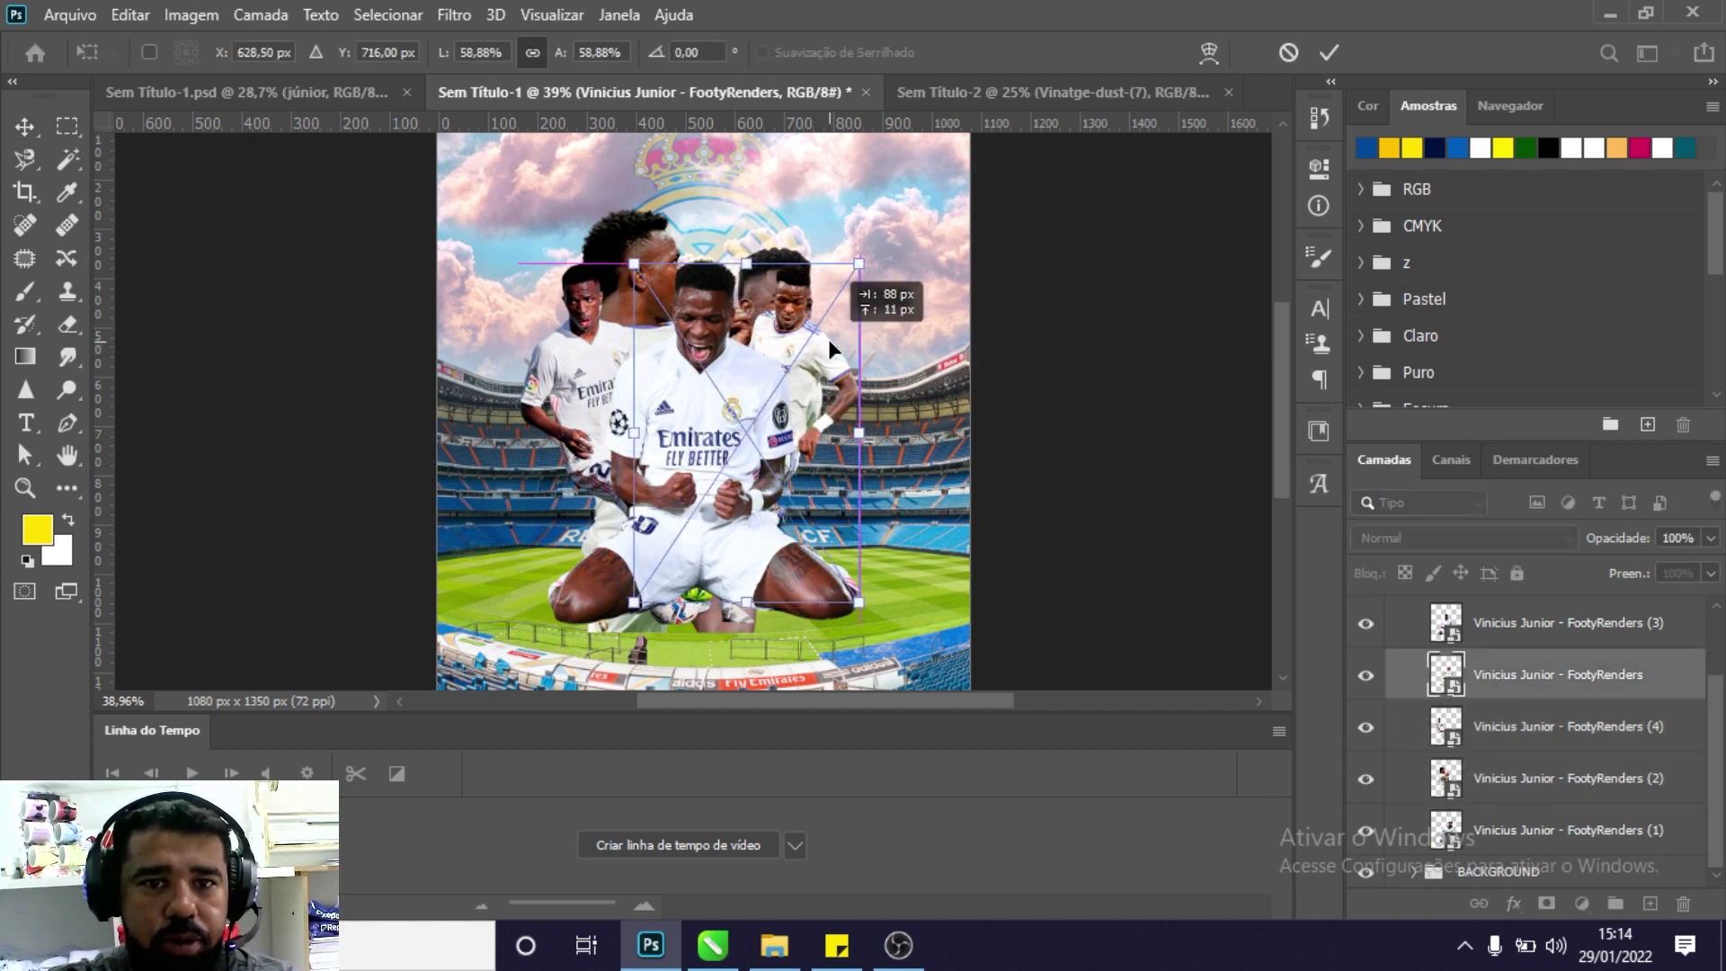
{"action": "key", "text": "Return"}
{"action": "key", "text": "Return"}
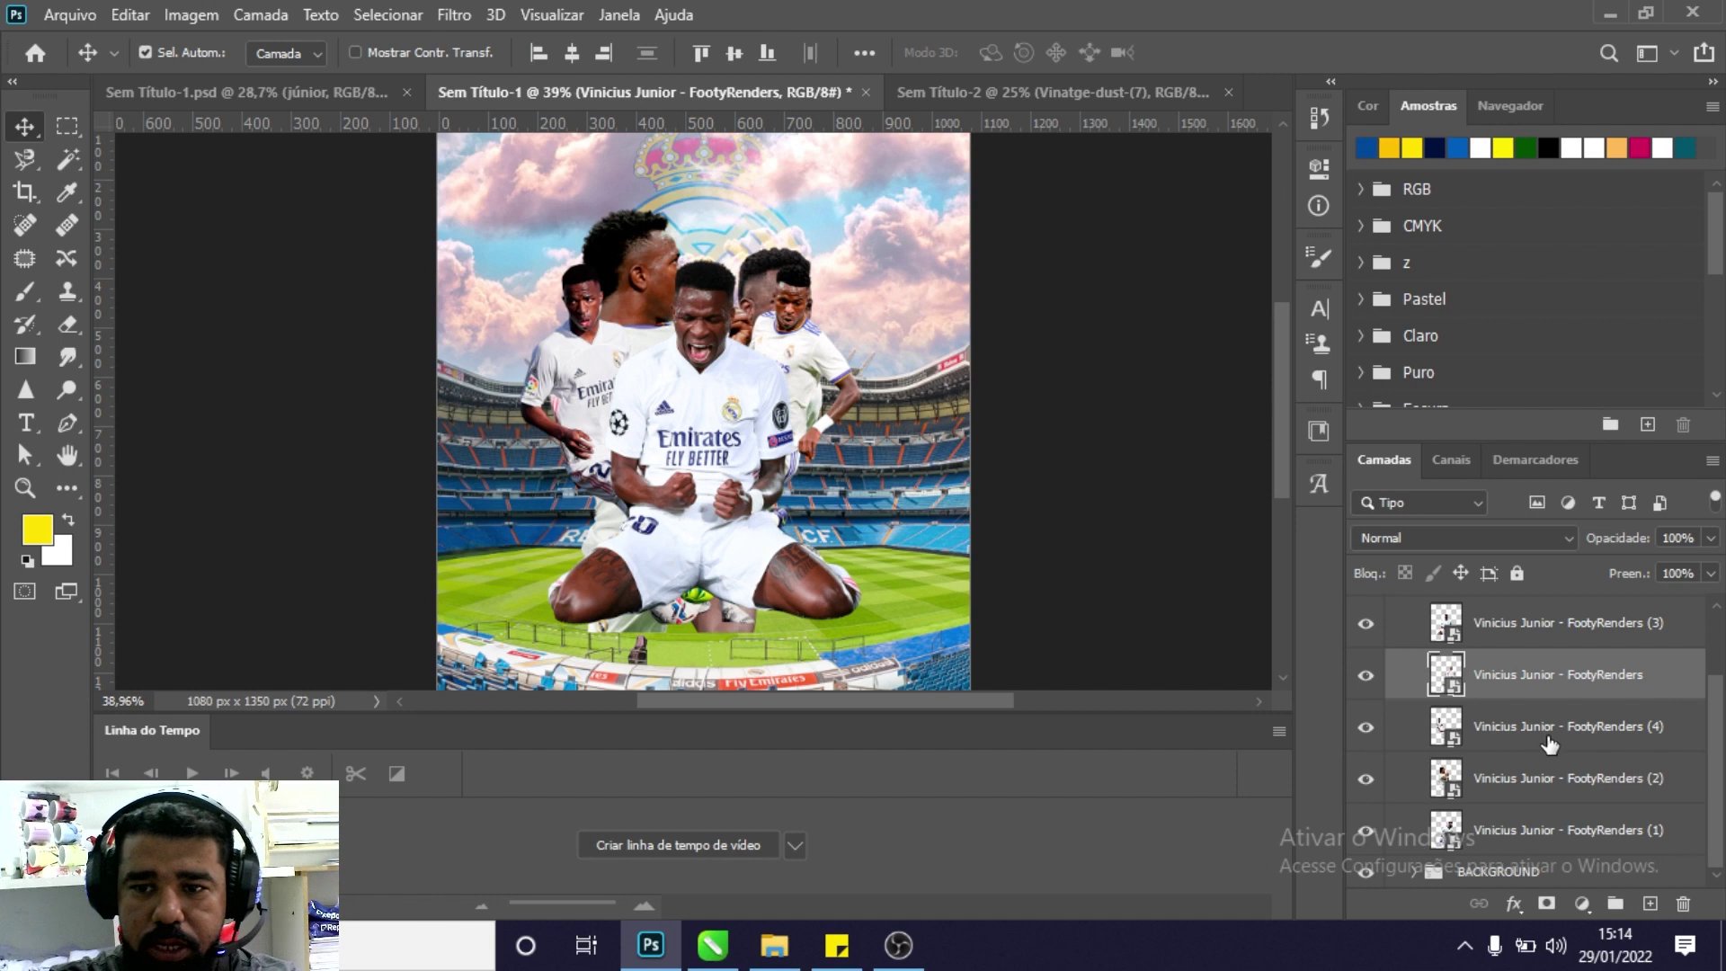
Raise the Vinicius layer (2) cutout toward the top left.
{"action": "left_click", "coordinate": [1541, 729]}
{"action": "key", "text": "ctrl+t"}
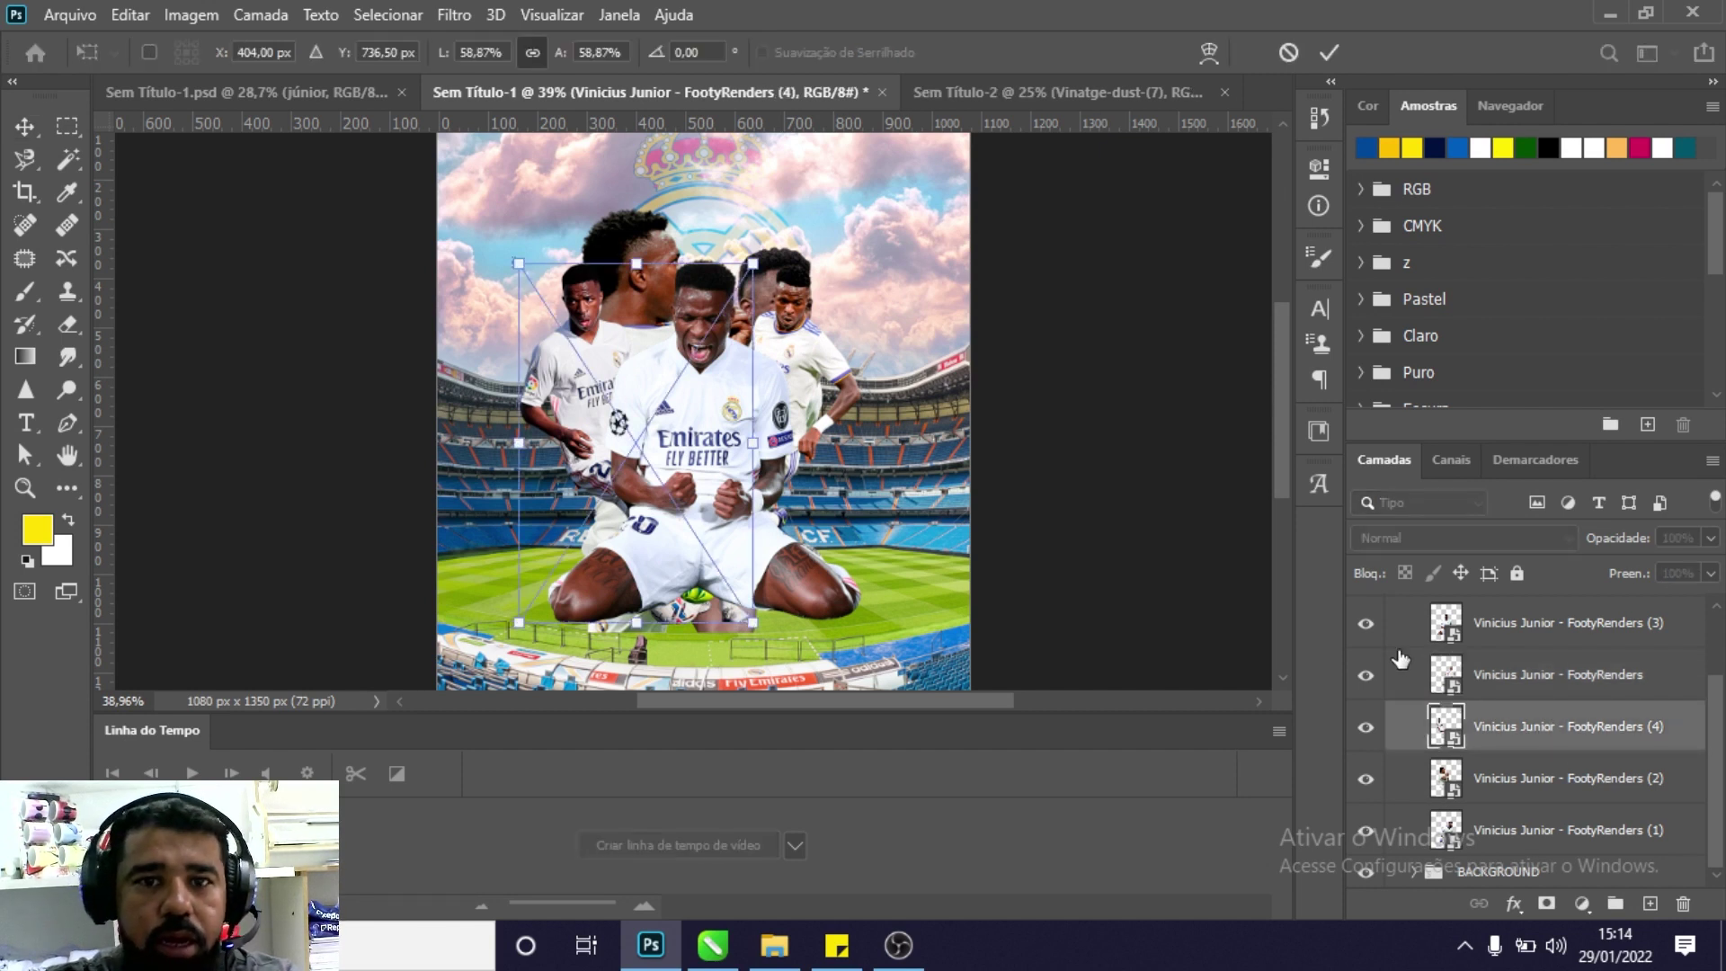
{"action": "key", "text": "Return"}
{"action": "left_click", "coordinate": [1569, 779]}
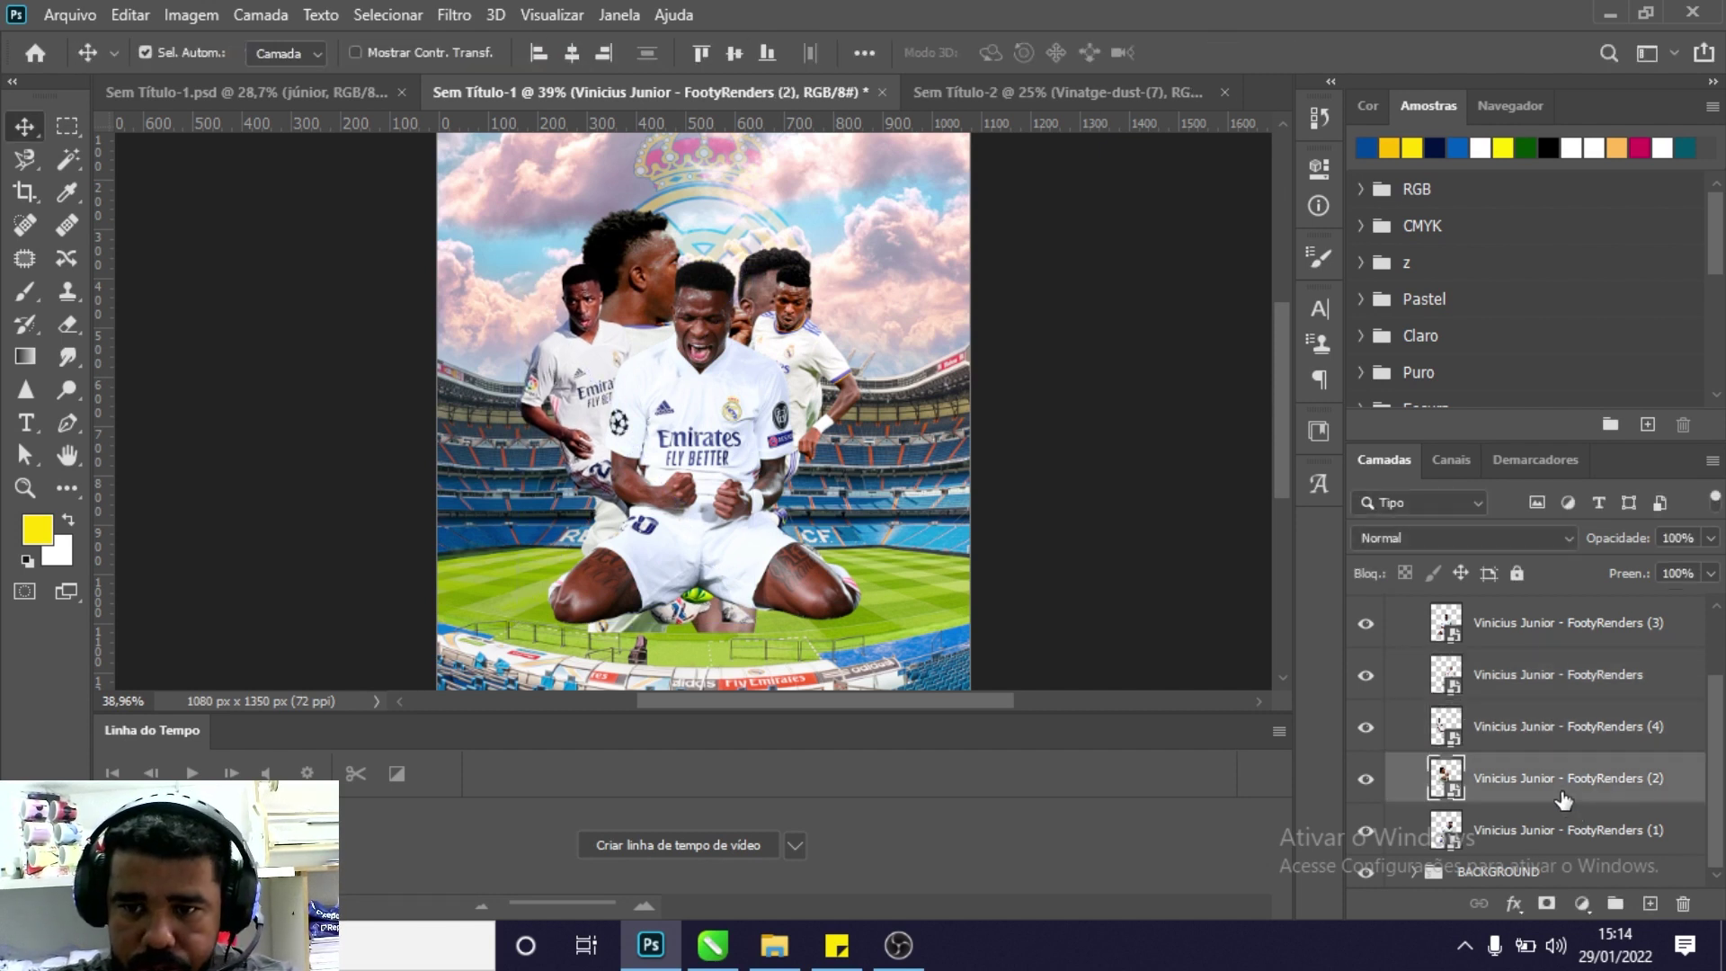
{"action": "key", "text": "ctrl+t"}
{"action": "mouse_move", "coordinate": [632, 264]}
{"action": "left_mouse_down"}
{"action": "mouse_move", "coordinate": [626, 231]}
{"action": "mouse_move", "coordinate": [642, 252]}
{"action": "mouse_move", "coordinate": [611, 239]}
{"action": "left_mouse_up"}
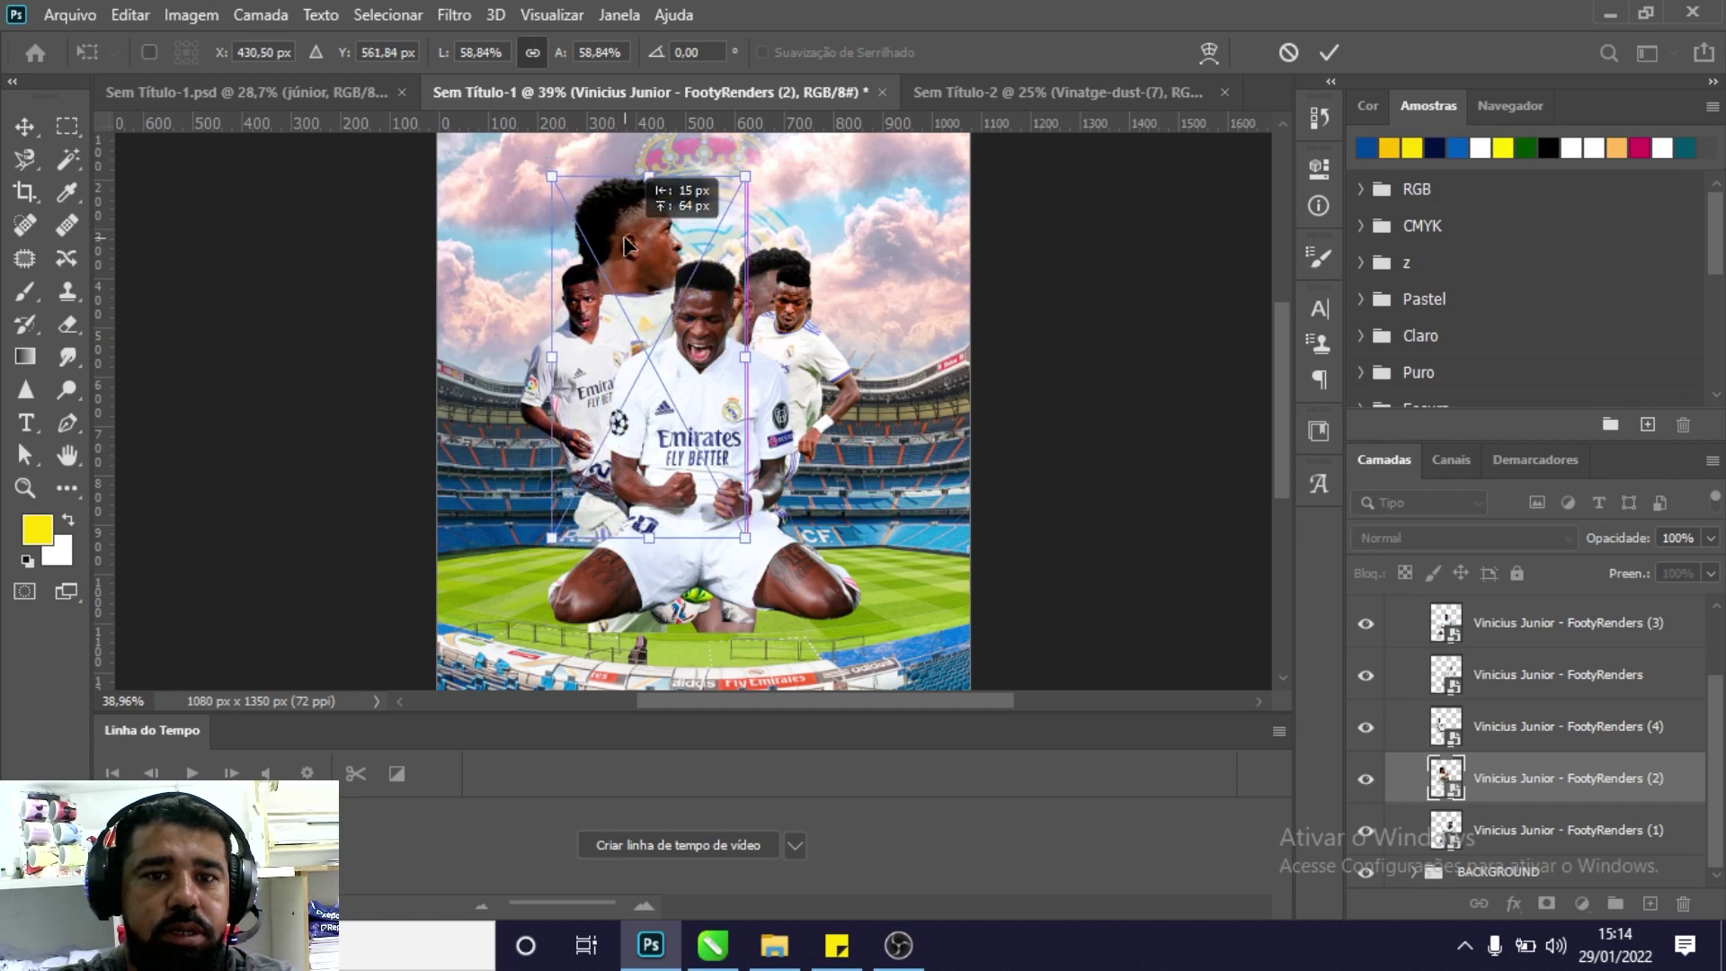
{"action": "key", "text": "Return"}
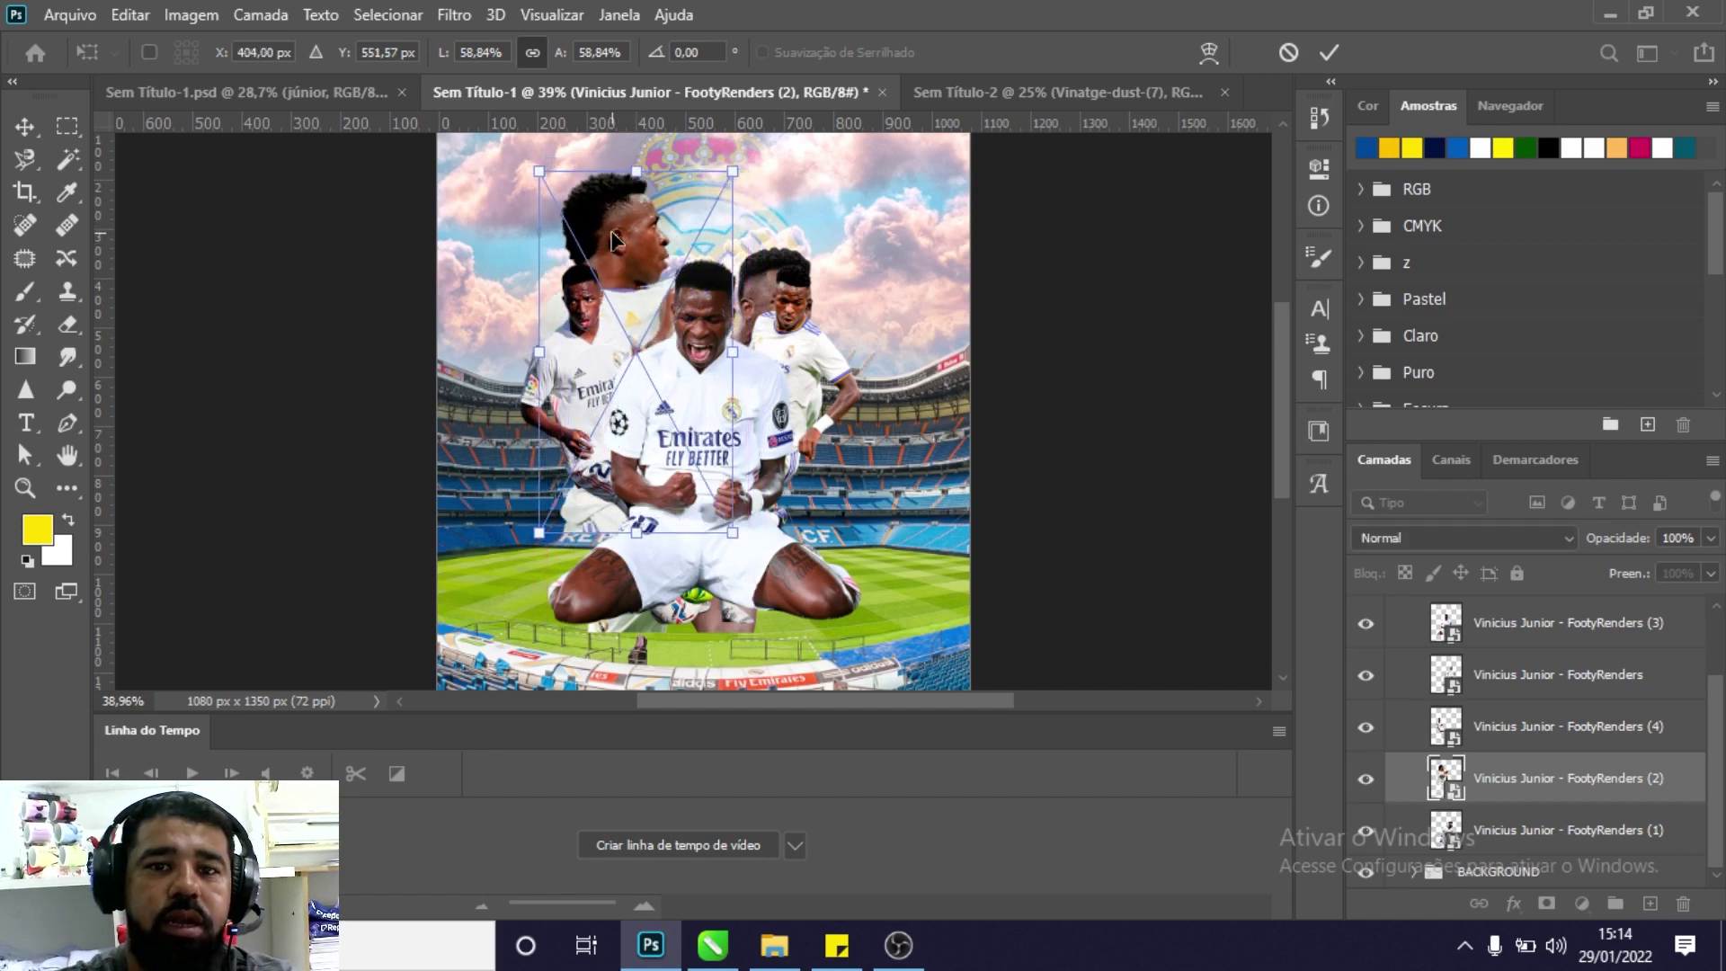
Move the roaring Vinicius layer (1) cutout up to the top right.
{"action": "left_click", "coordinate": [1485, 832]}
{"action": "key", "text": "ctrl+t"}
{"action": "left_click_drag", "start_coordinate": [771, 267], "coordinate": [773, 217]}
{"action": "key", "text": "Return"}
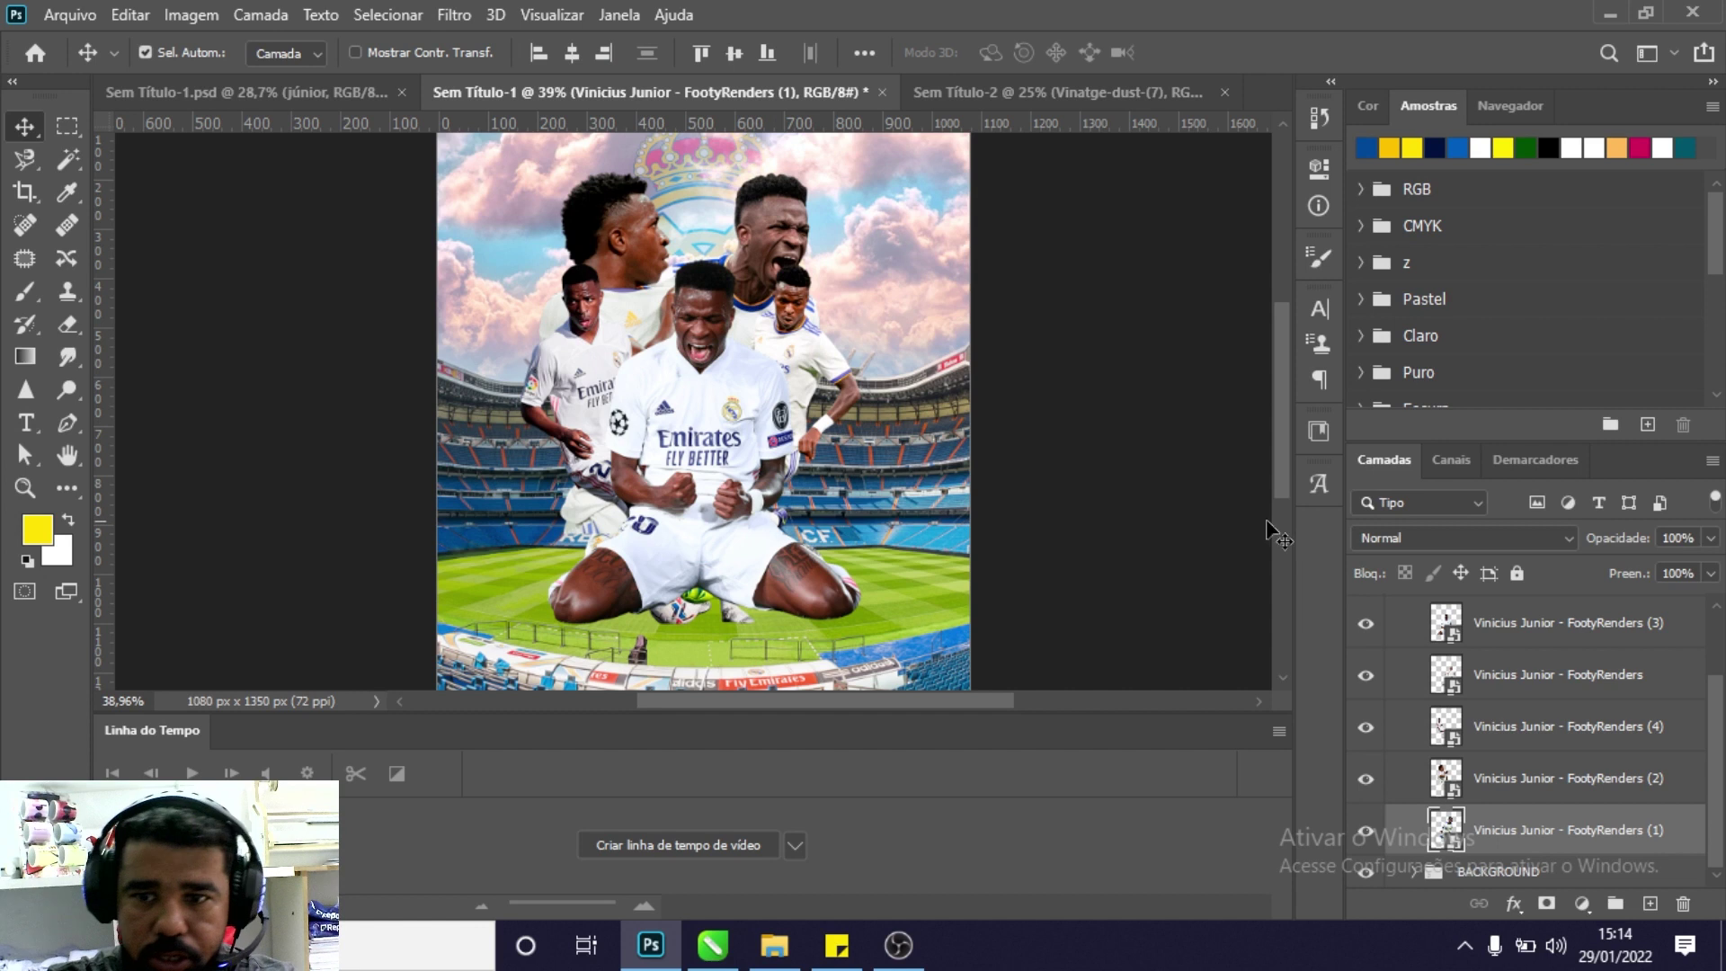
{"action": "scroll", "coordinate": [1502, 760], "scroll_direction": "up", "scroll_amount": 2}
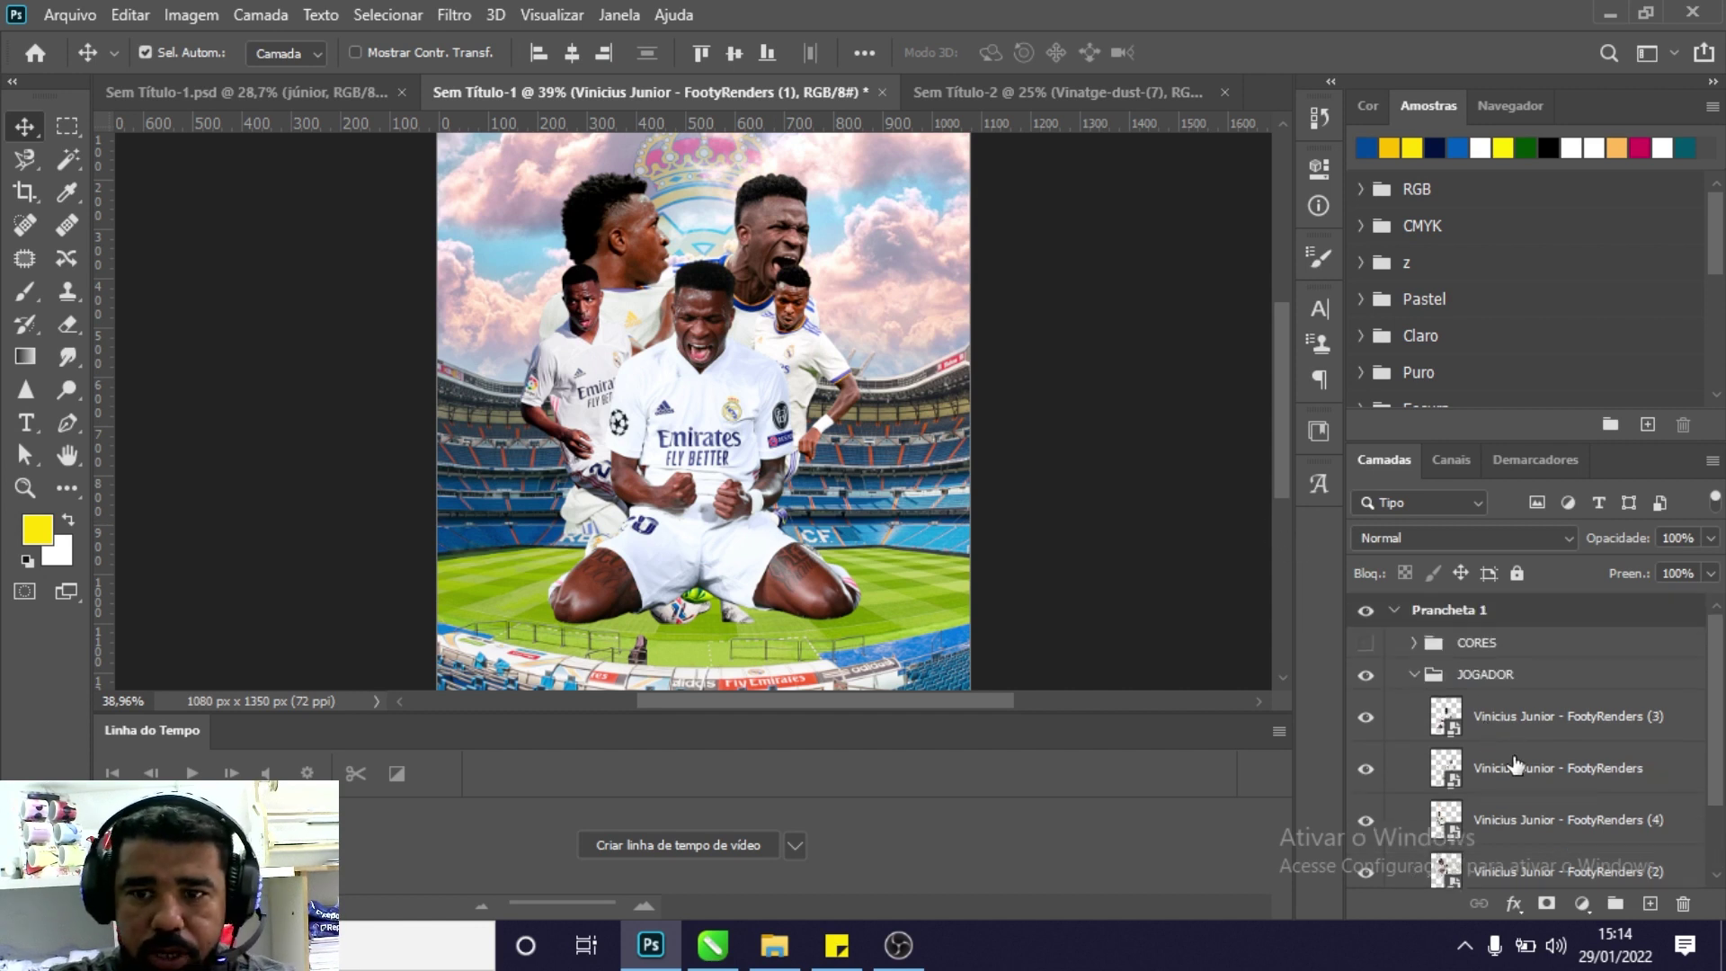
Centre the whole JOGADOR group horizontally on the poster.
{"action": "left_click", "coordinate": [1521, 724]}
{"action": "left_click", "coordinate": [1483, 674]}
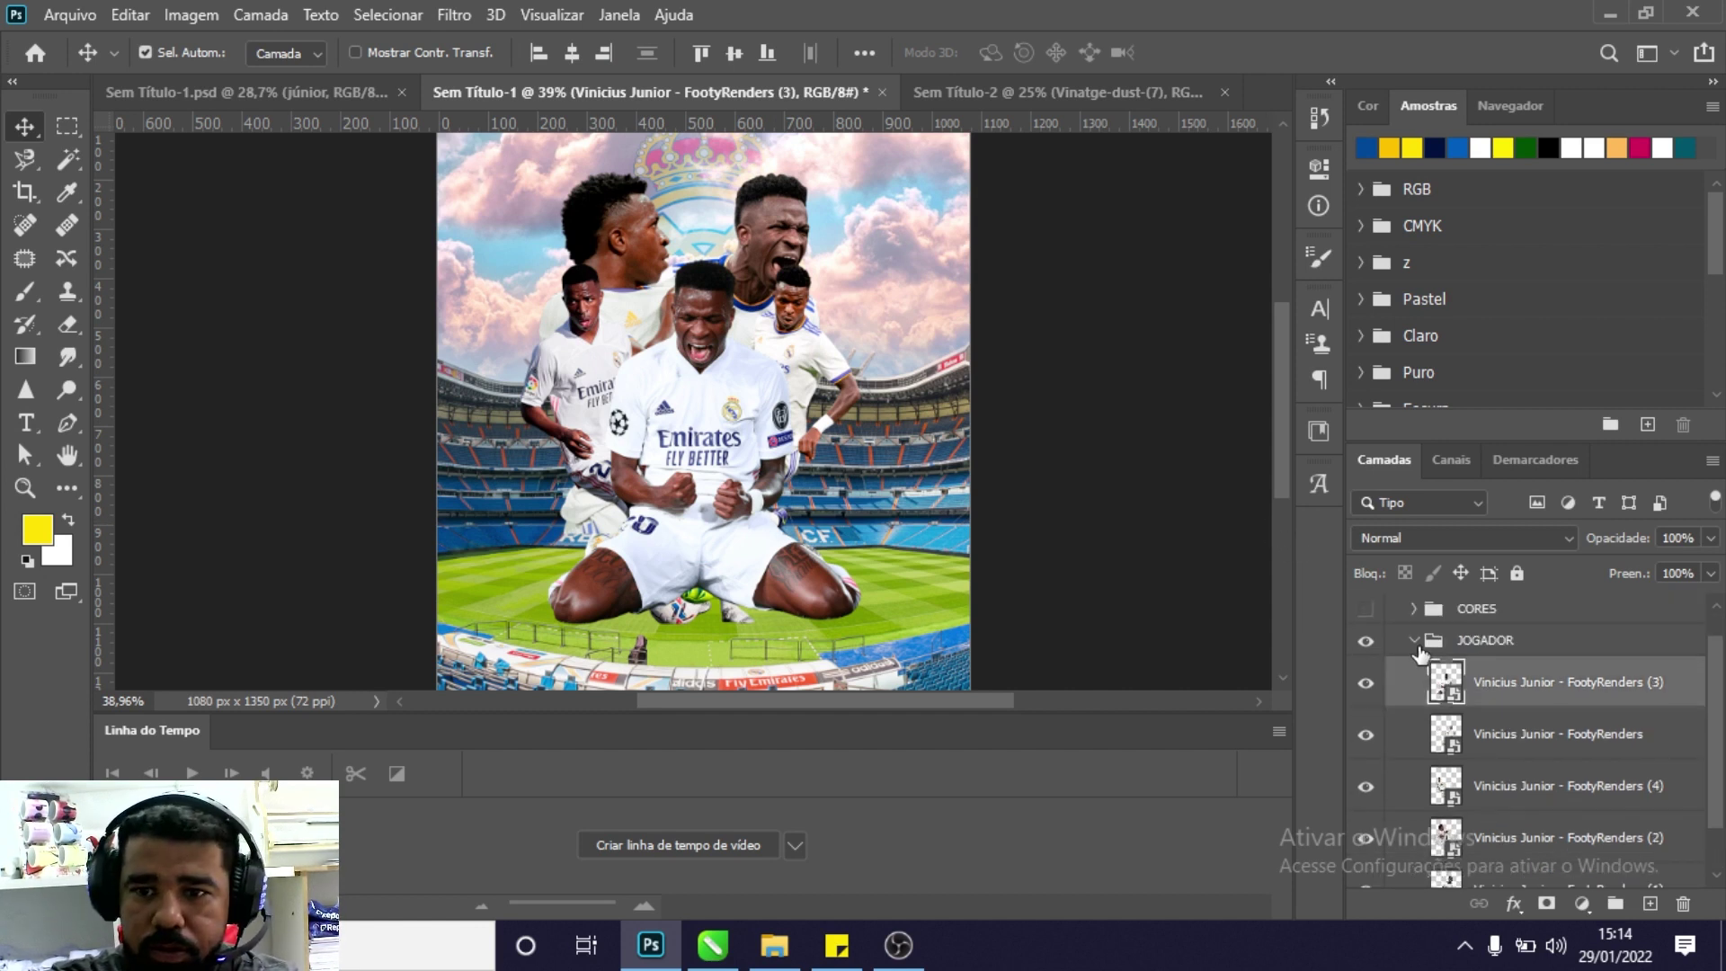
{"action": "left_click", "coordinate": [1414, 674]}
{"action": "left_click", "coordinate": [571, 52]}
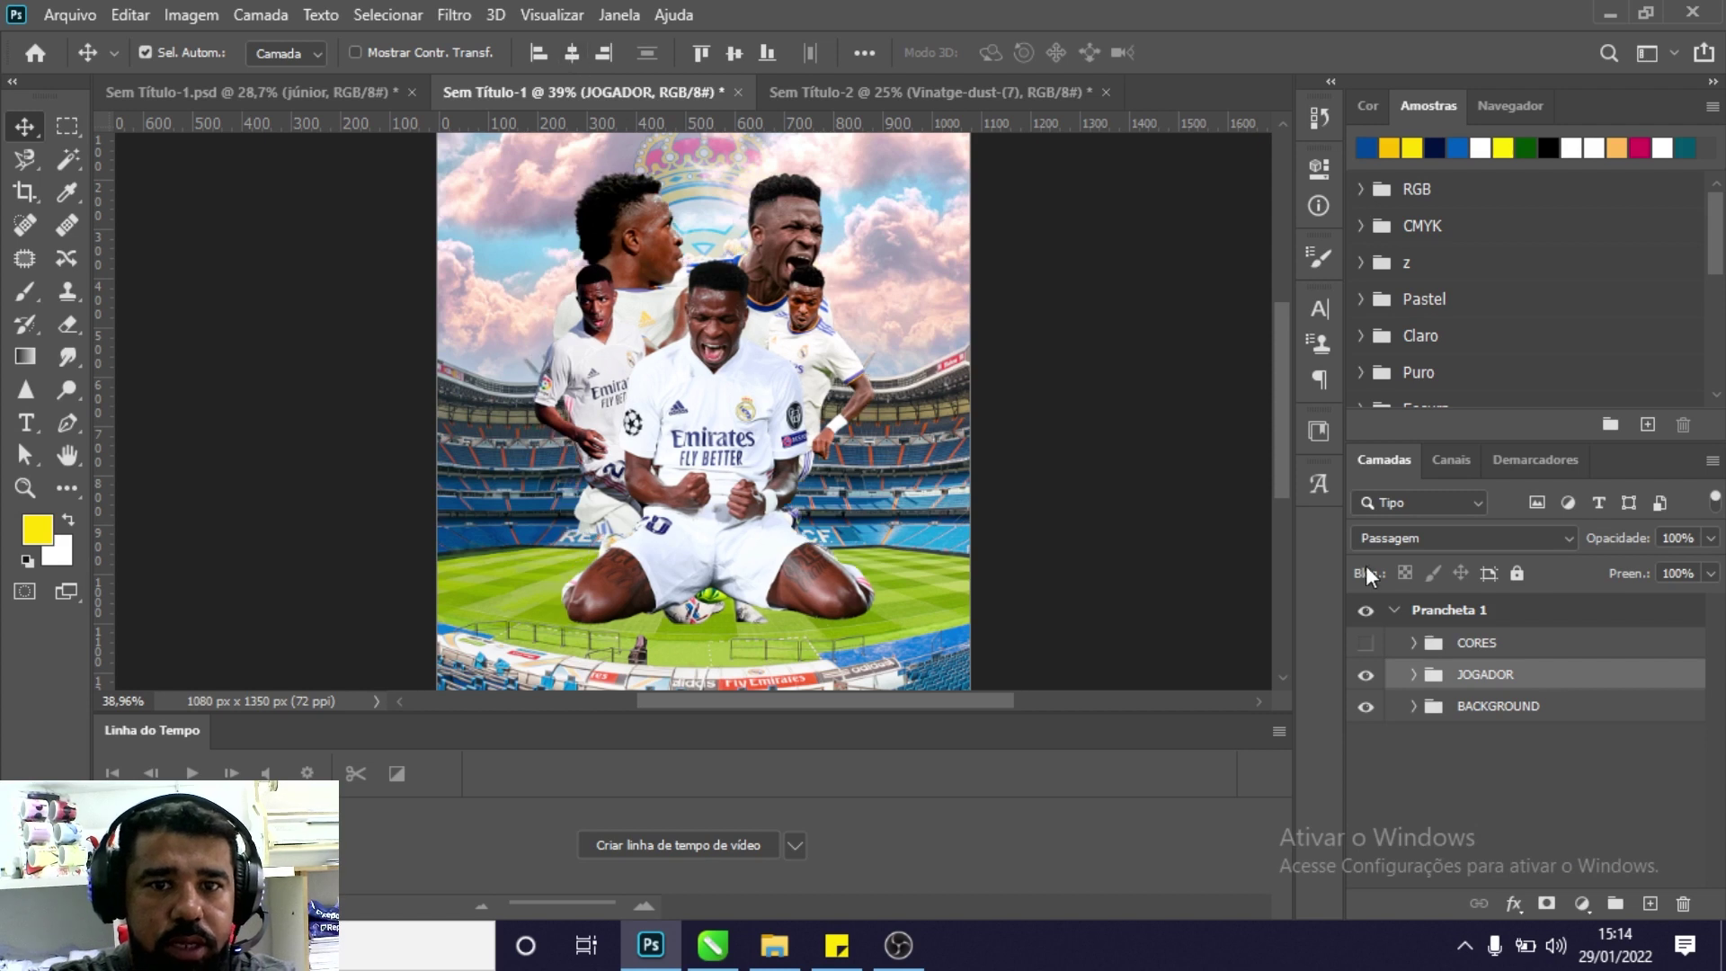
Add a vertical centre guide and nudge the kneeling layer (3) player onto it.
{"action": "left_click", "coordinate": [1413, 675]}
{"action": "left_click", "coordinate": [1510, 733]}
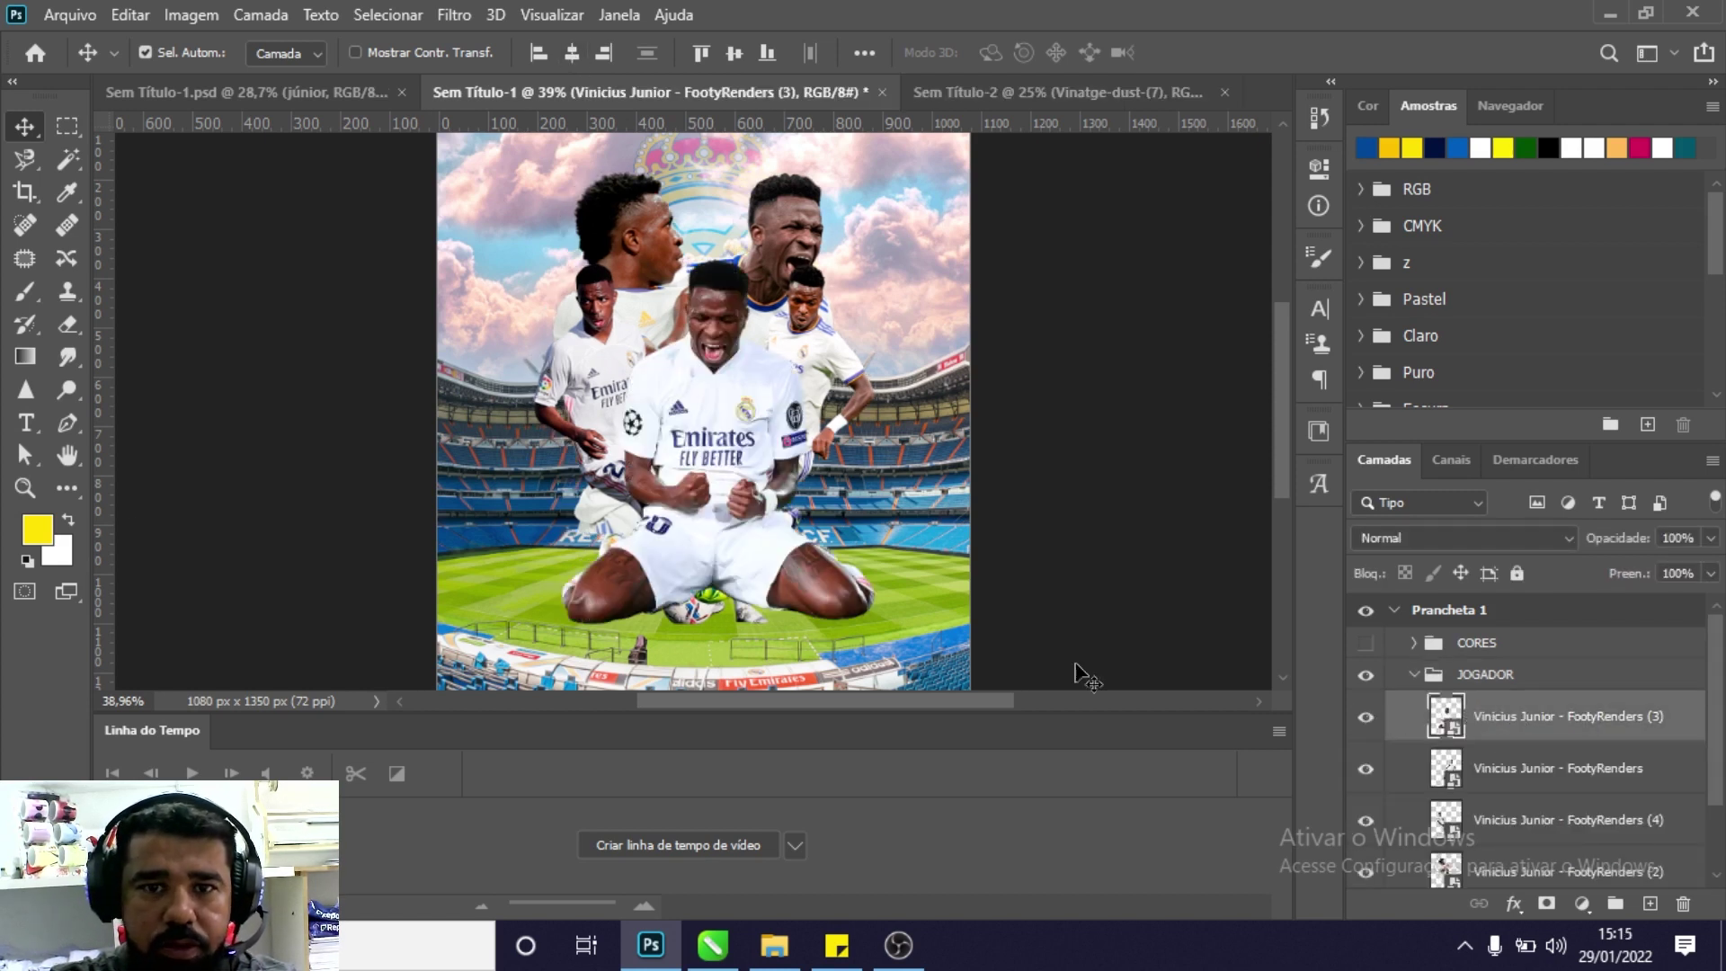
{"action": "left_click_drag", "start_coordinate": [101, 430], "coordinate": [716, 459]}
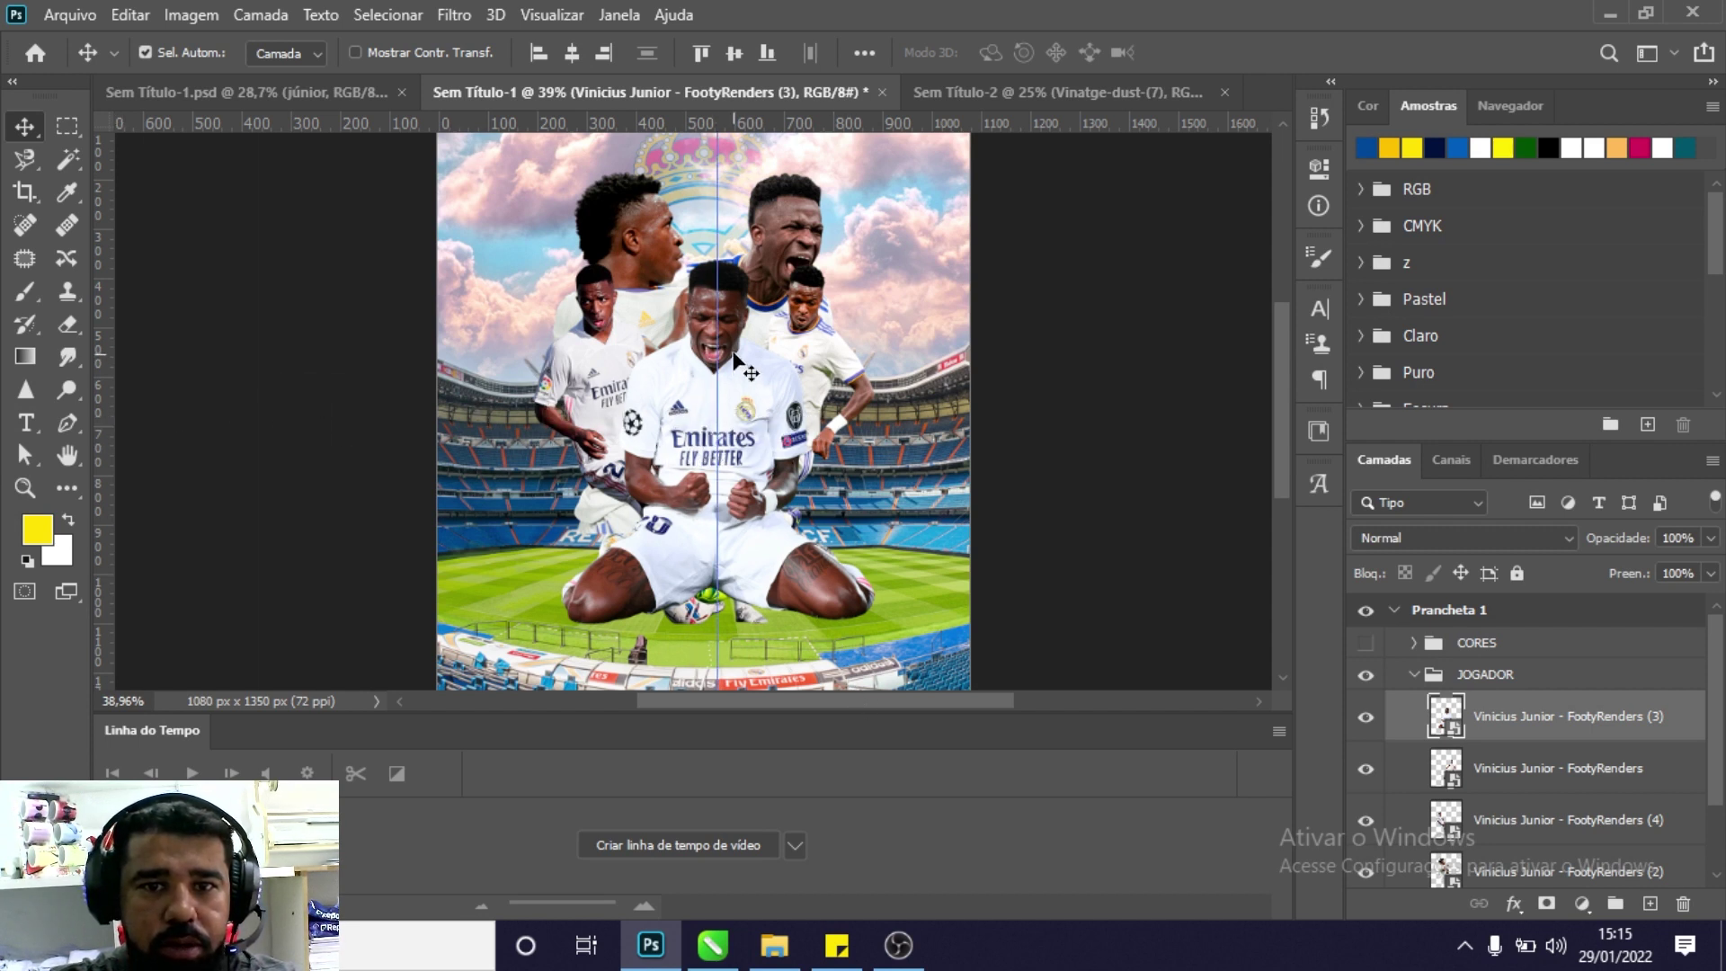
{"action": "key", "text": "Right"}
{"action": "key", "text": "Right"}
{"action": "key", "text": "Right"}
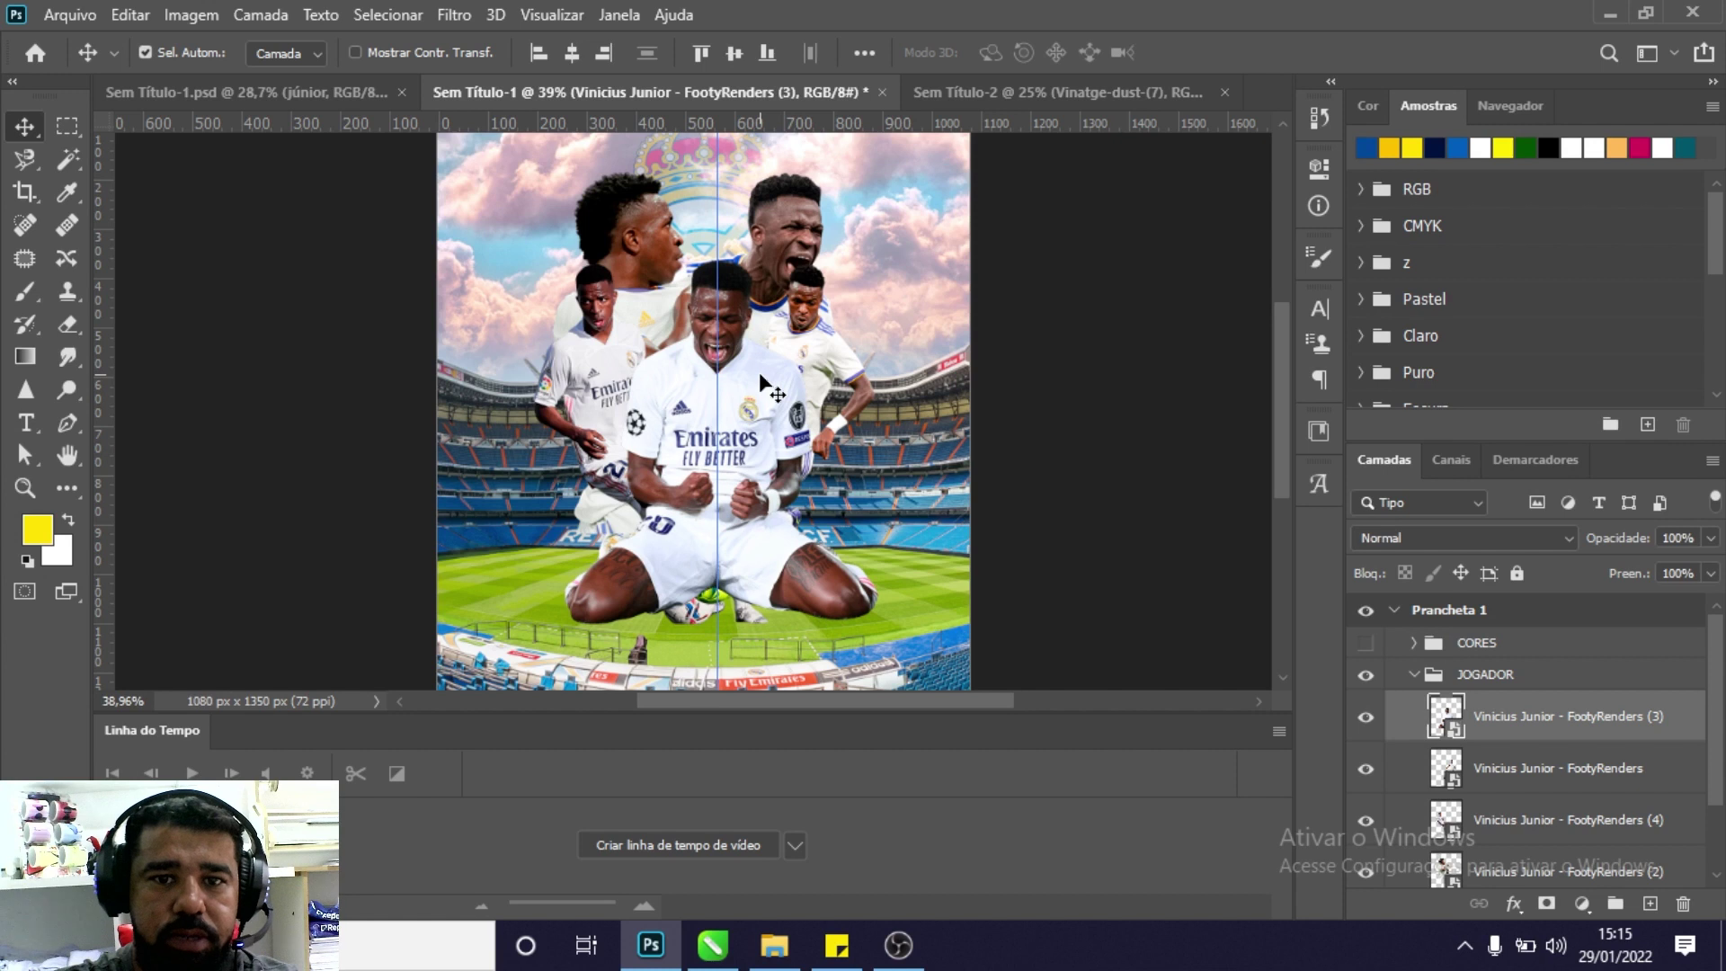
{"action": "key", "text": "Right"}
{"action": "key", "text": "Right"}
{"action": "key", "text": "Right"}
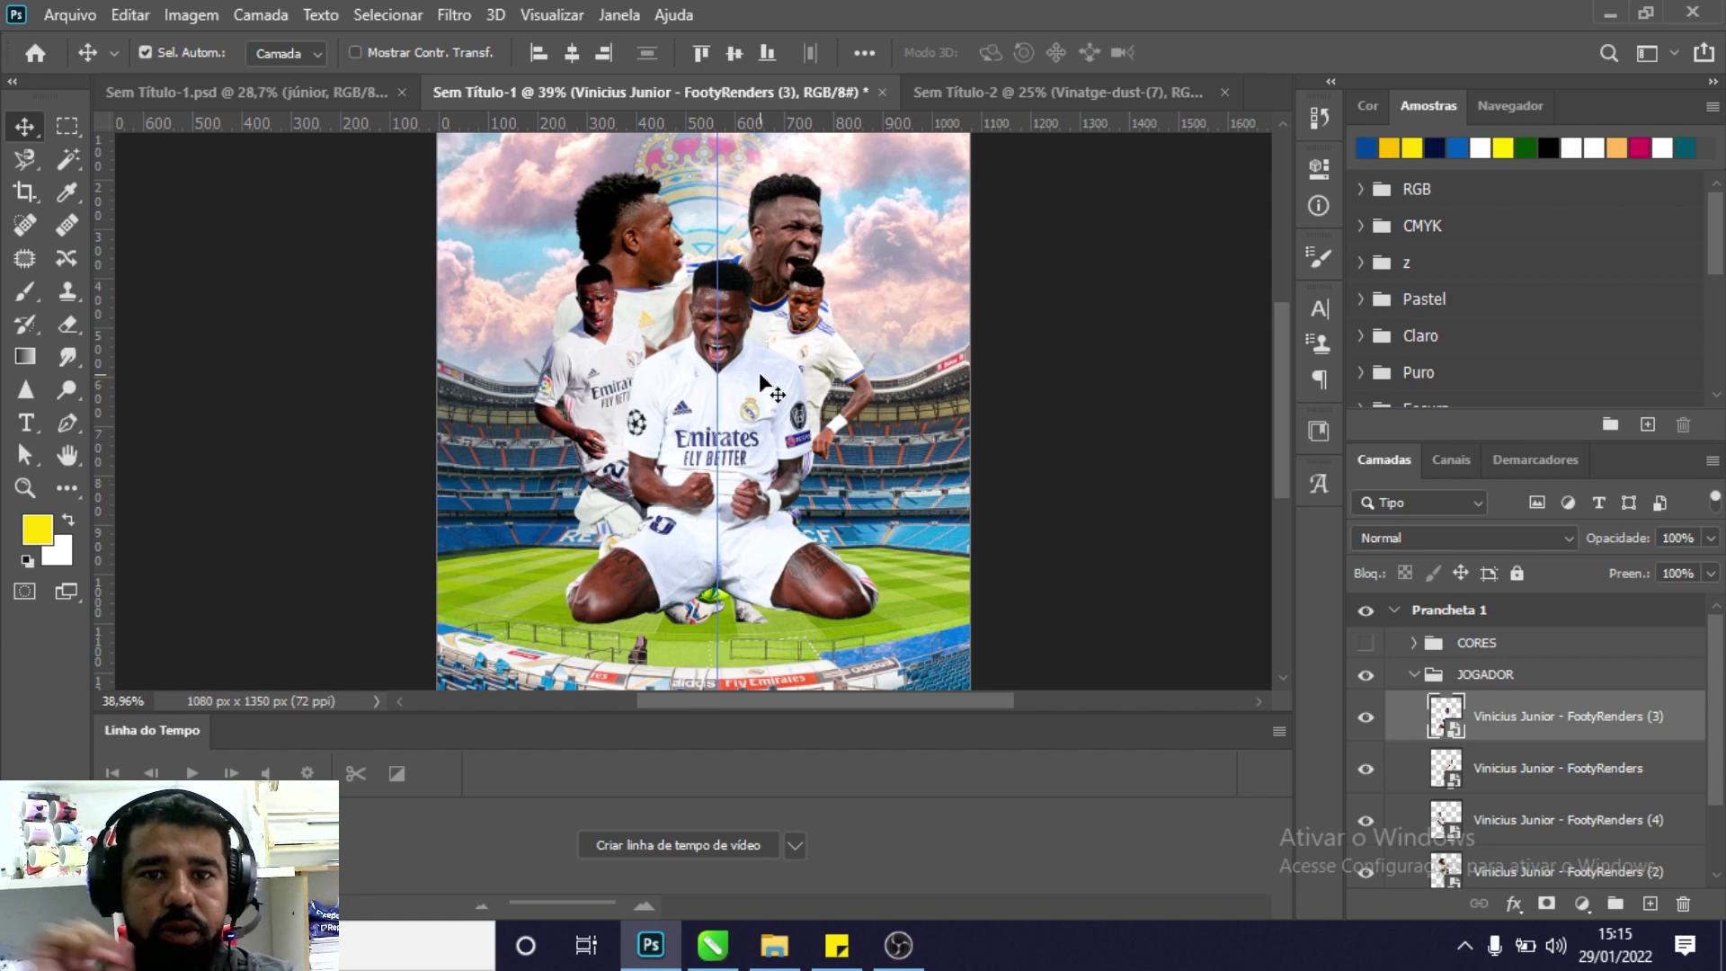
Fine-tune the positions of the four surrounding Vinicius cutouts.
{"action": "left_click", "coordinate": [797, 220]}
{"action": "left_click_drag", "start_coordinate": [797, 220], "coordinate": [786, 207]}
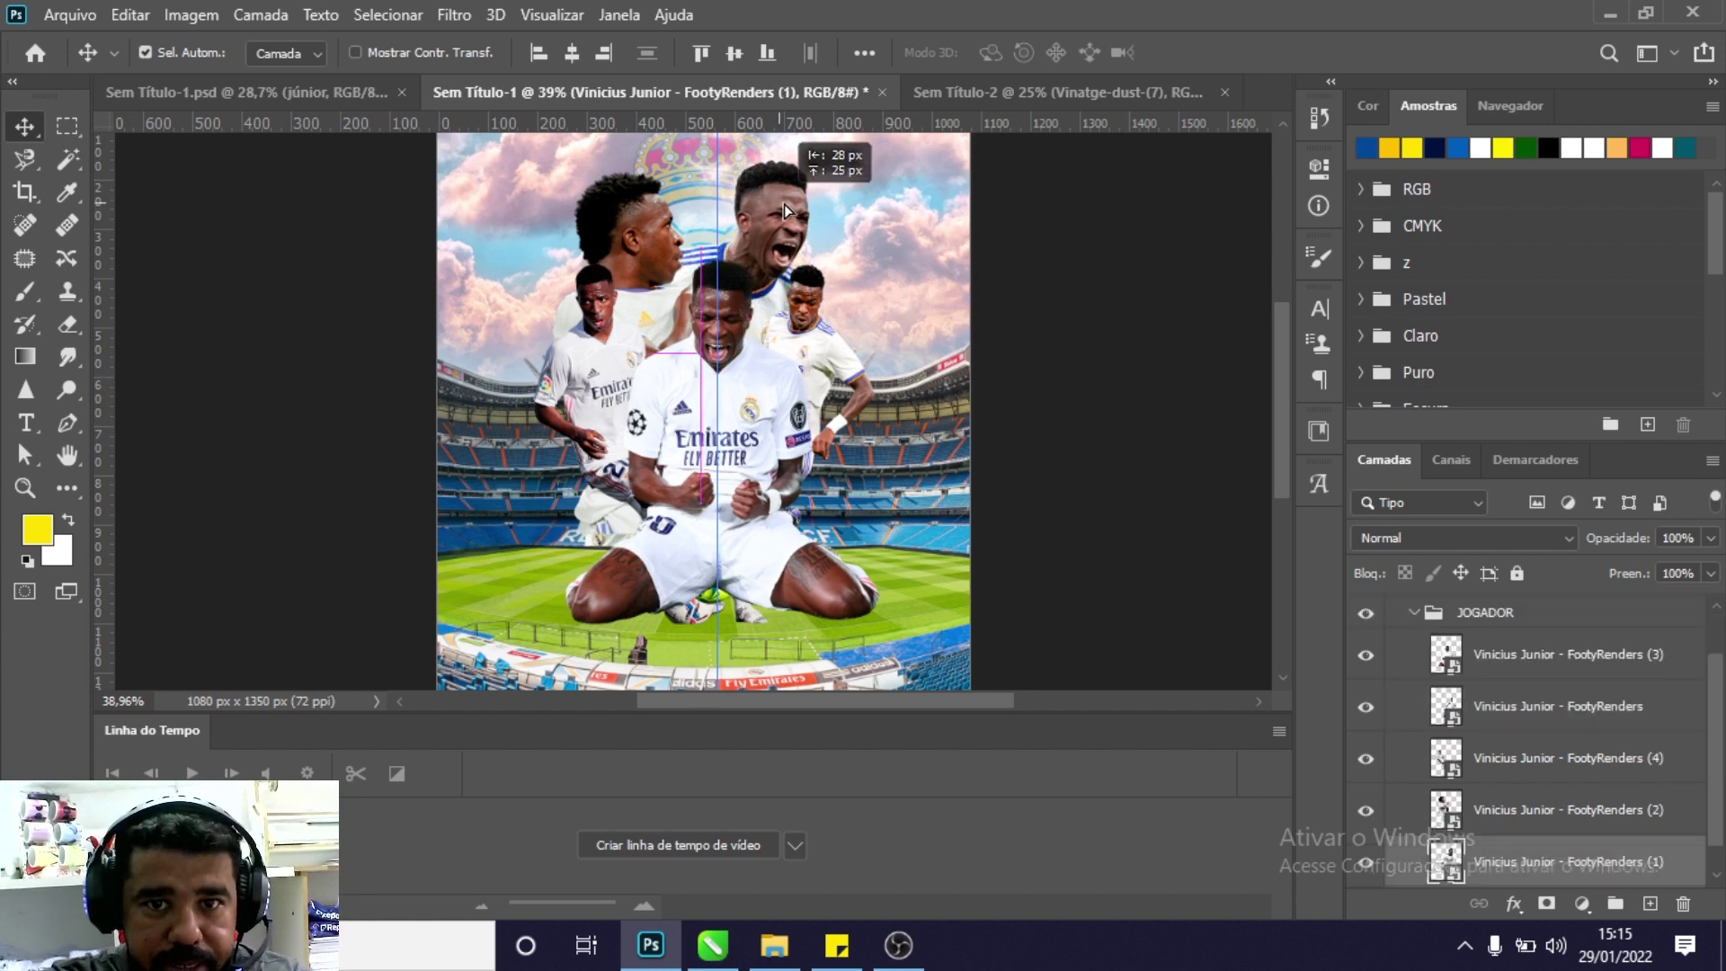
{"action": "left_click_drag", "start_coordinate": [810, 323], "coordinate": [823, 341]}
{"action": "left_click_drag", "start_coordinate": [612, 375], "coordinate": [604, 381]}
{"action": "left_click_drag", "start_coordinate": [632, 198], "coordinate": [640, 193]}
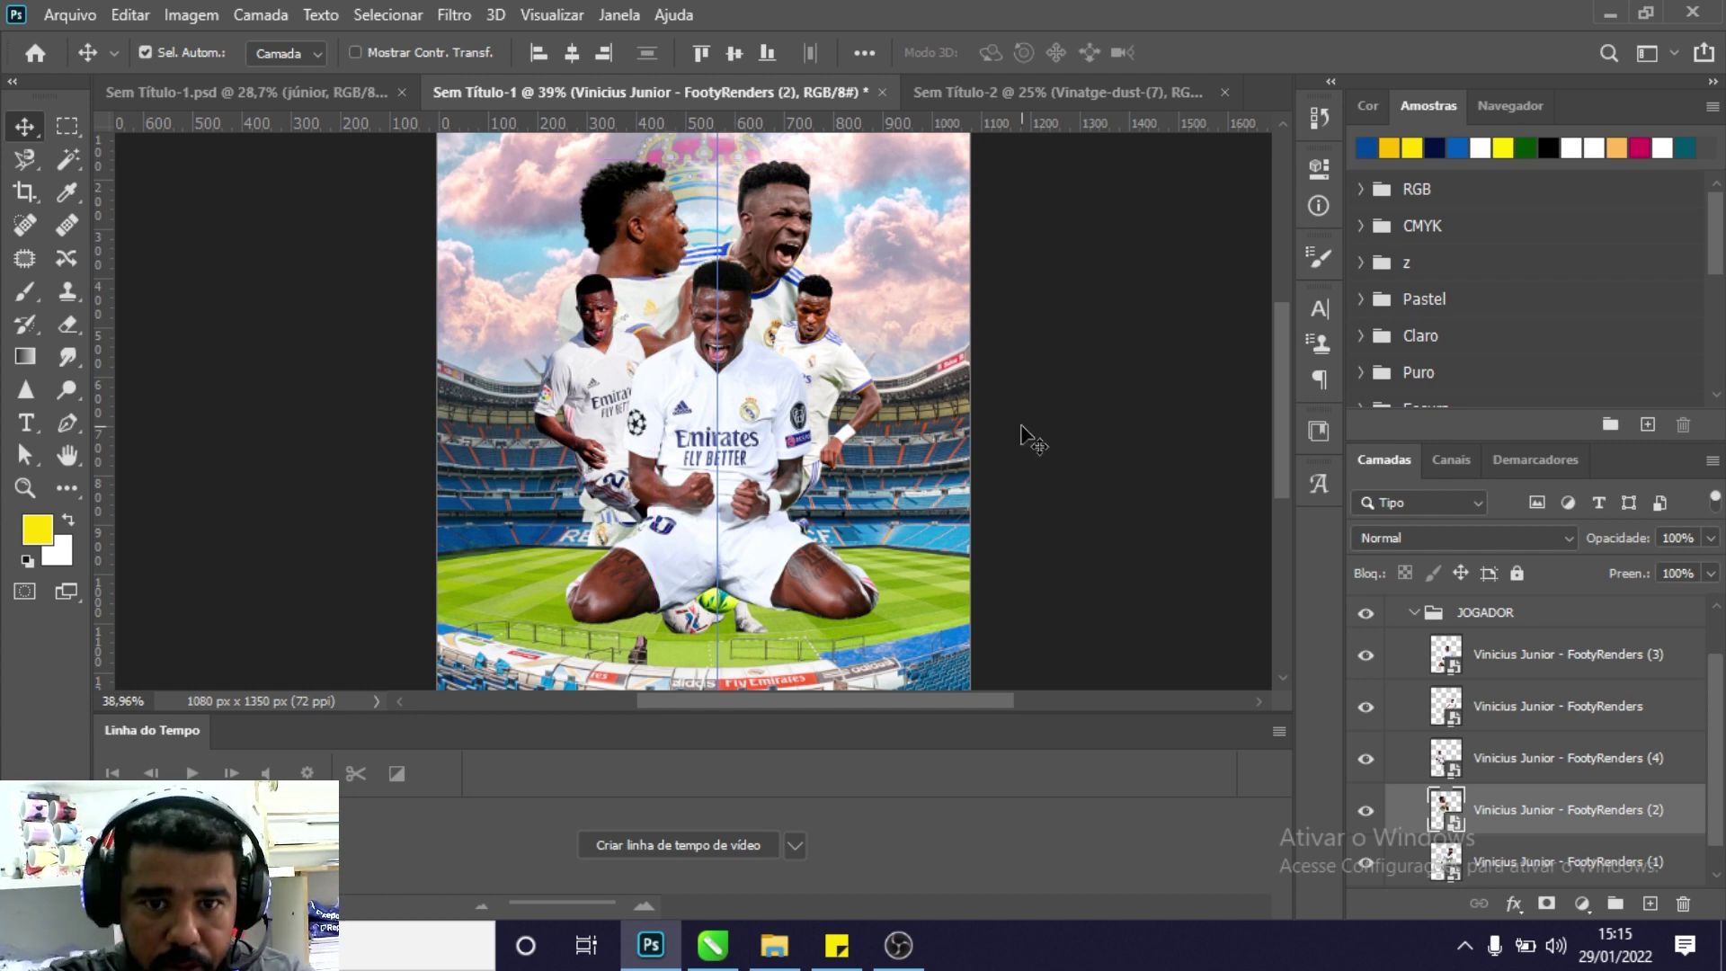
{"action": "scroll", "coordinate": [1528, 692], "scroll_direction": "up", "scroll_amount": 1}
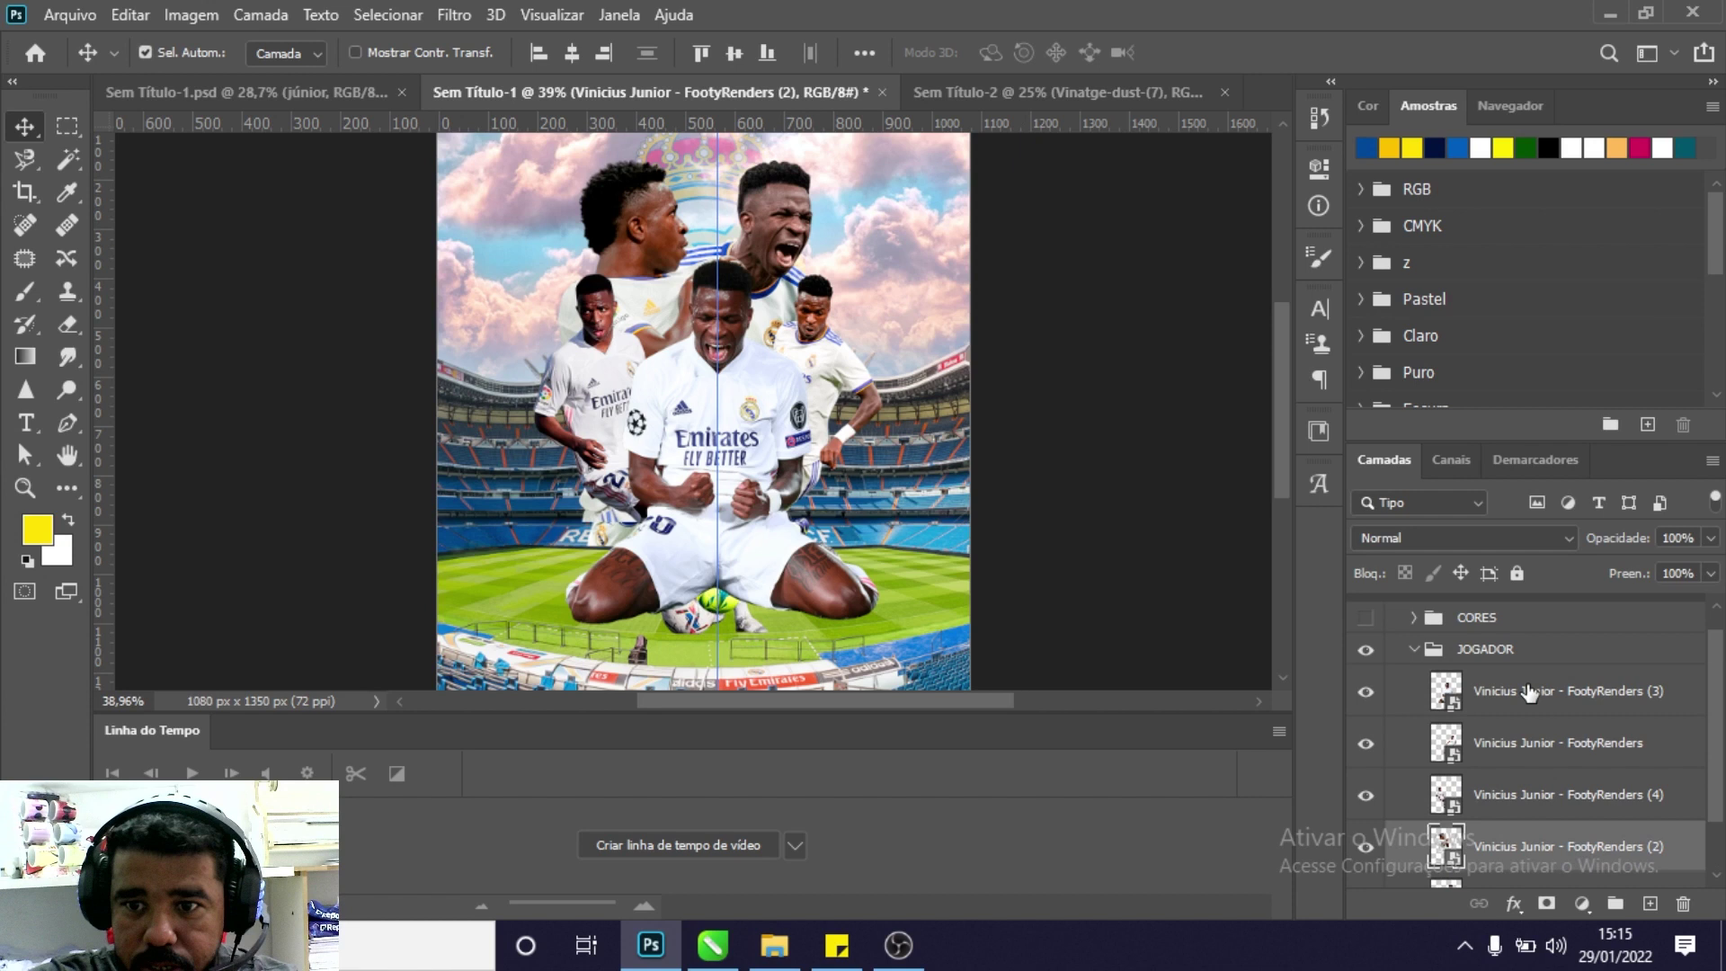
{"action": "left_click", "coordinate": [1546, 701]}
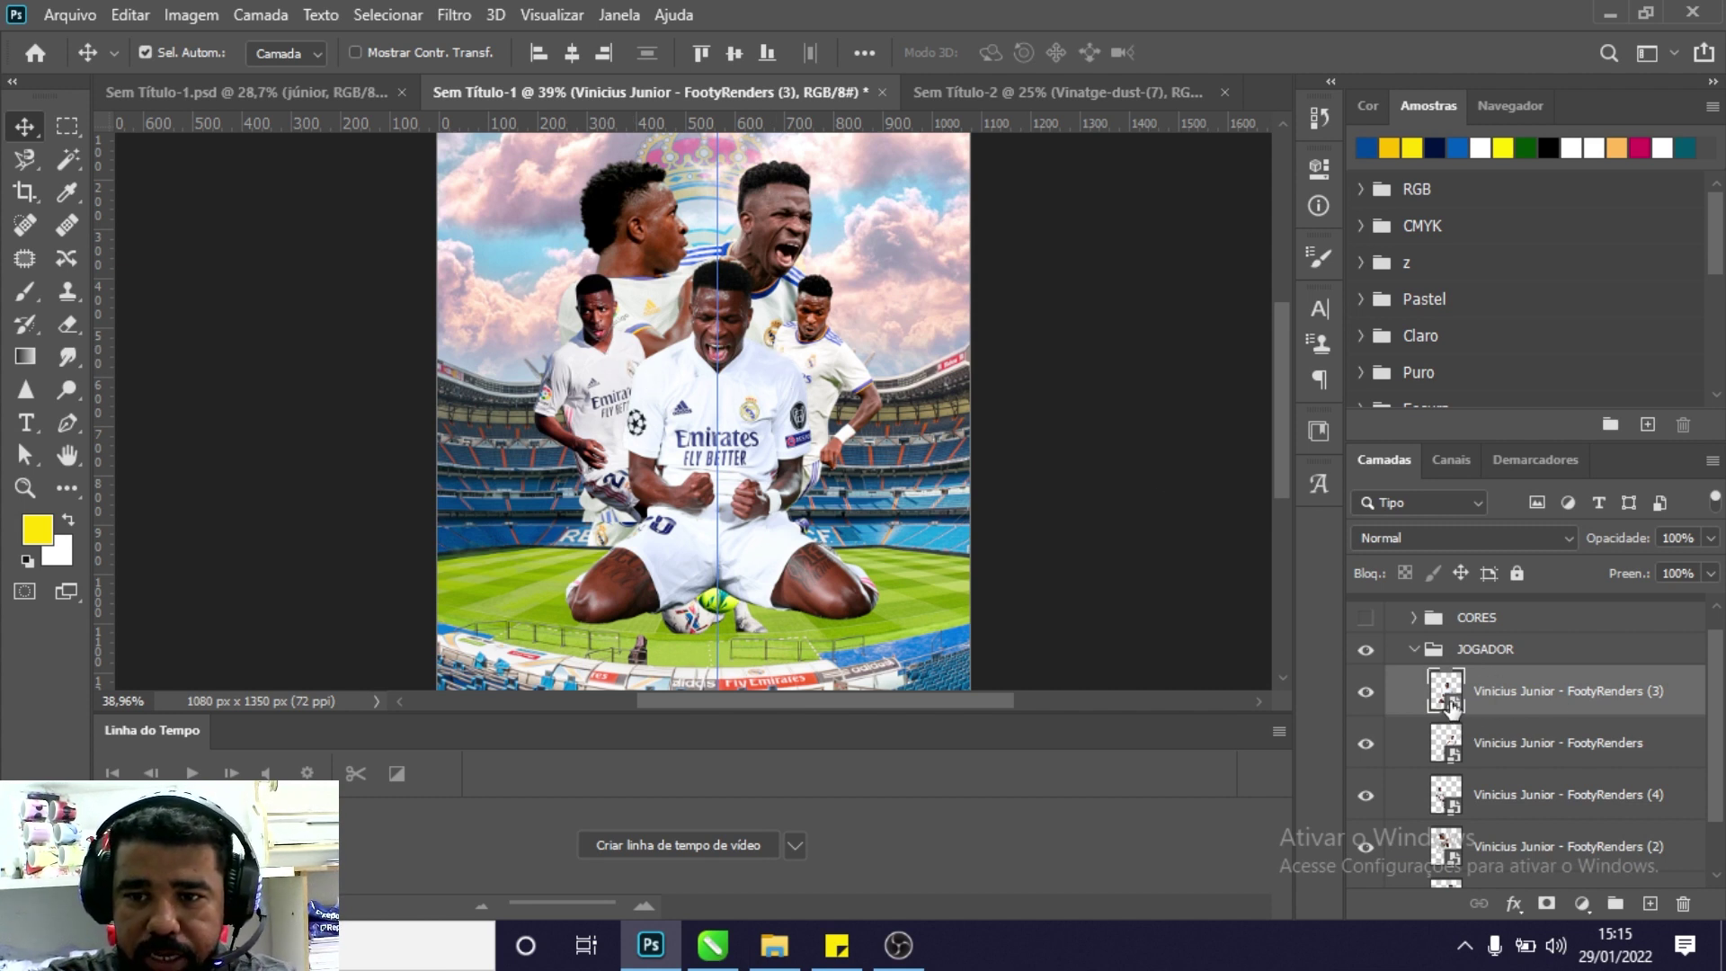
{"action": "scroll", "coordinate": [1463, 773], "scroll_direction": "up", "scroll_amount": 1}
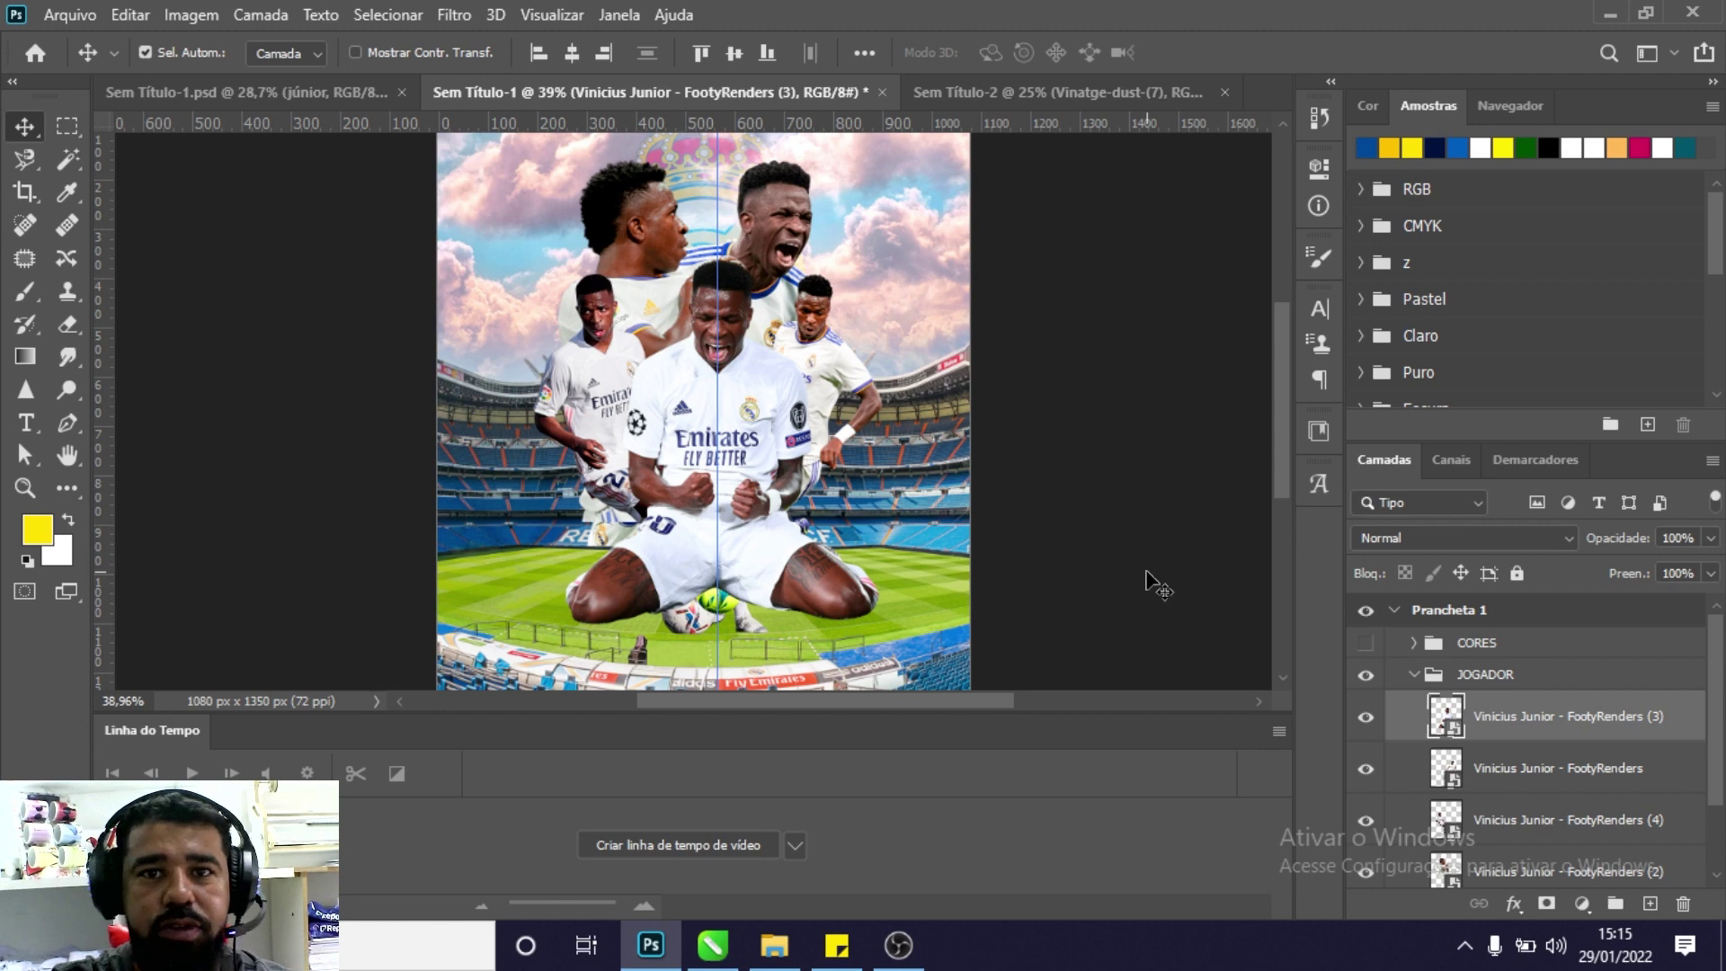
Convert the kneeling Vinicius layer to a smart object for the Camera Raw filter.
{"action": "right_click", "coordinate": [1497, 728]}
{"action": "left_click", "coordinate": [1263, 266]}
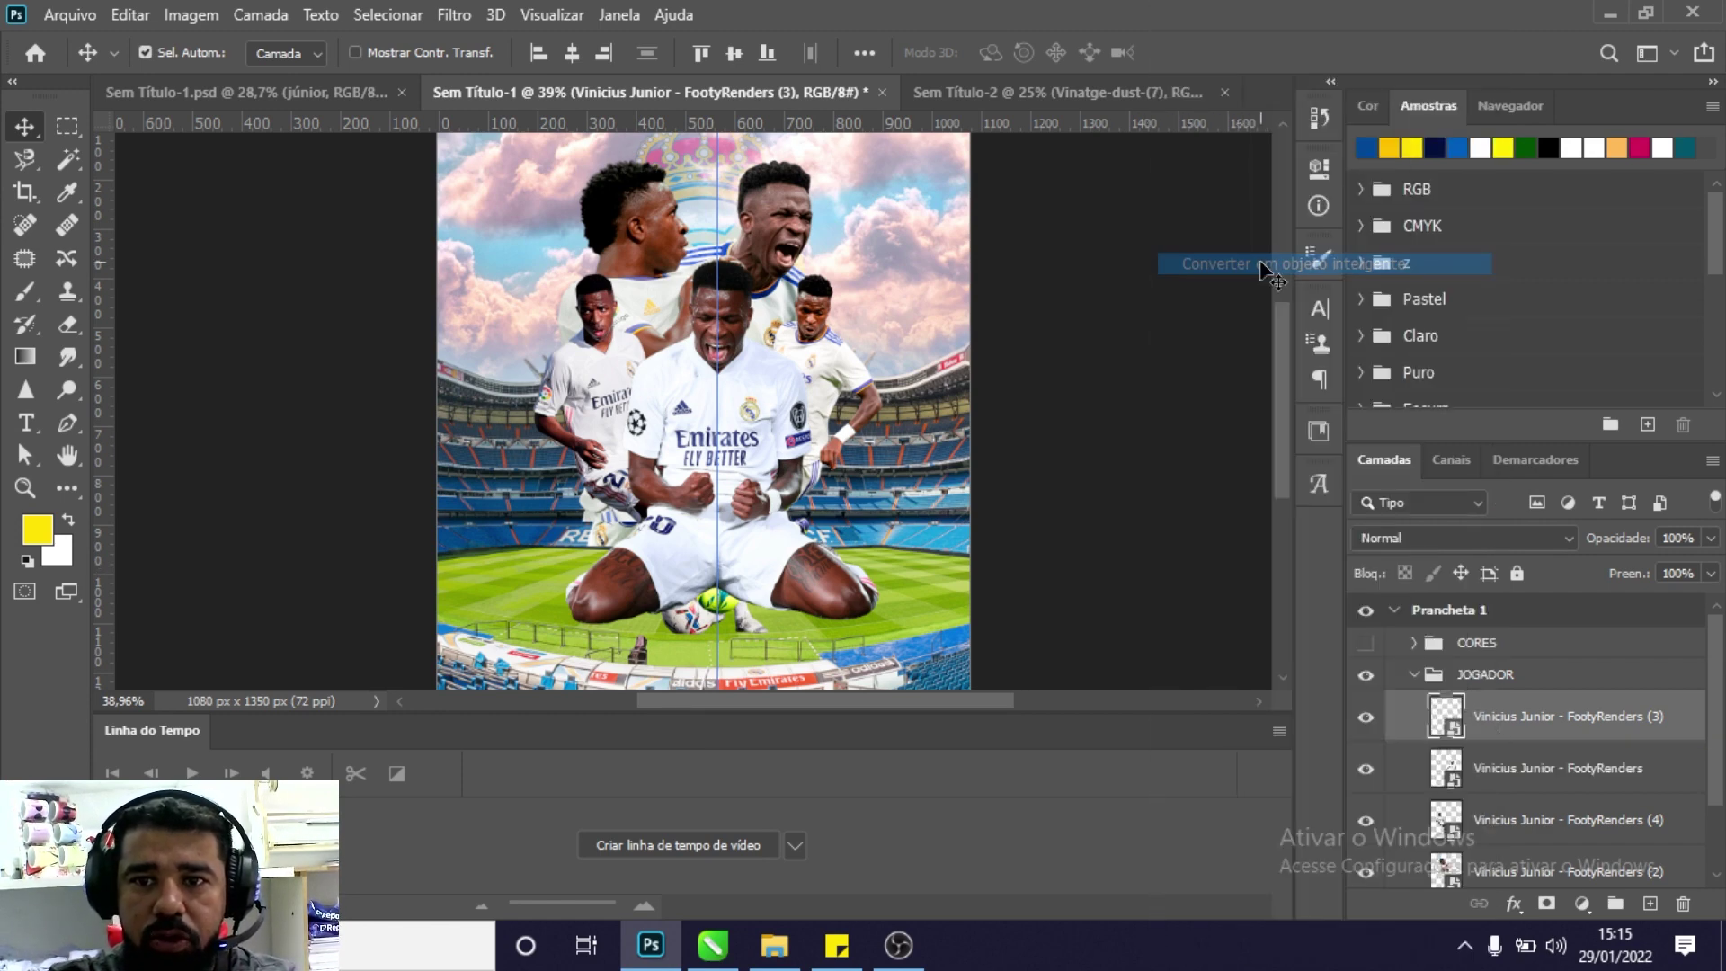
{"action": "left_click", "coordinate": [454, 15]}
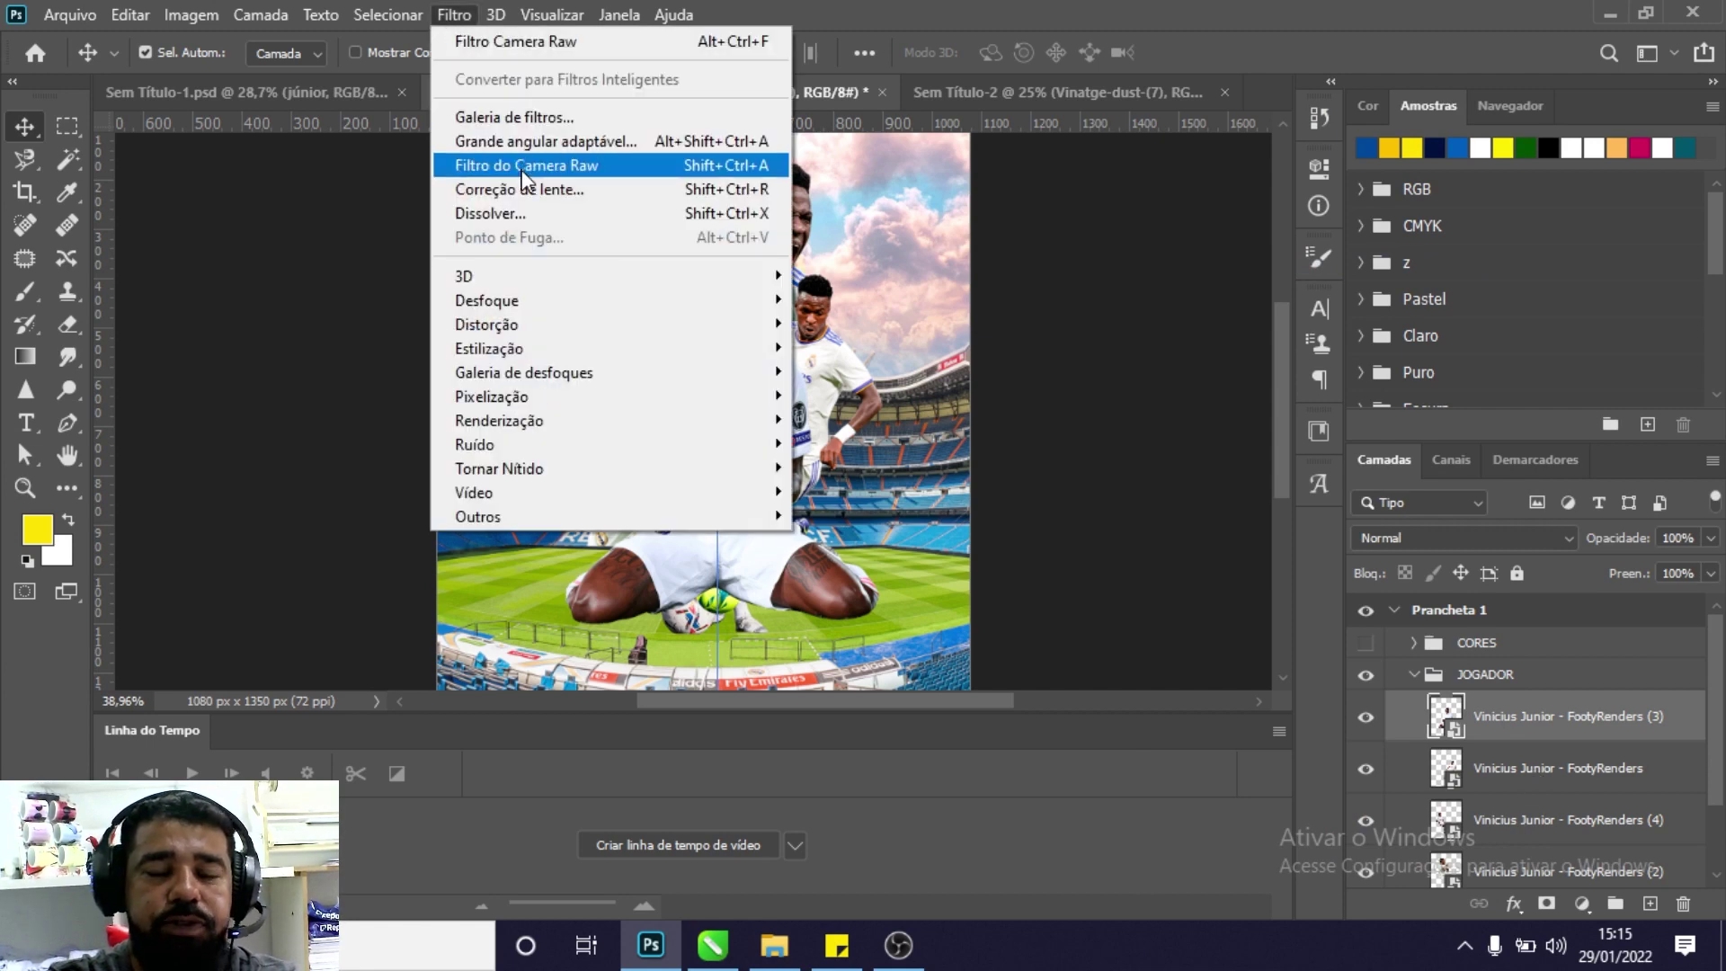
{"action": "left_click", "coordinate": [606, 164]}
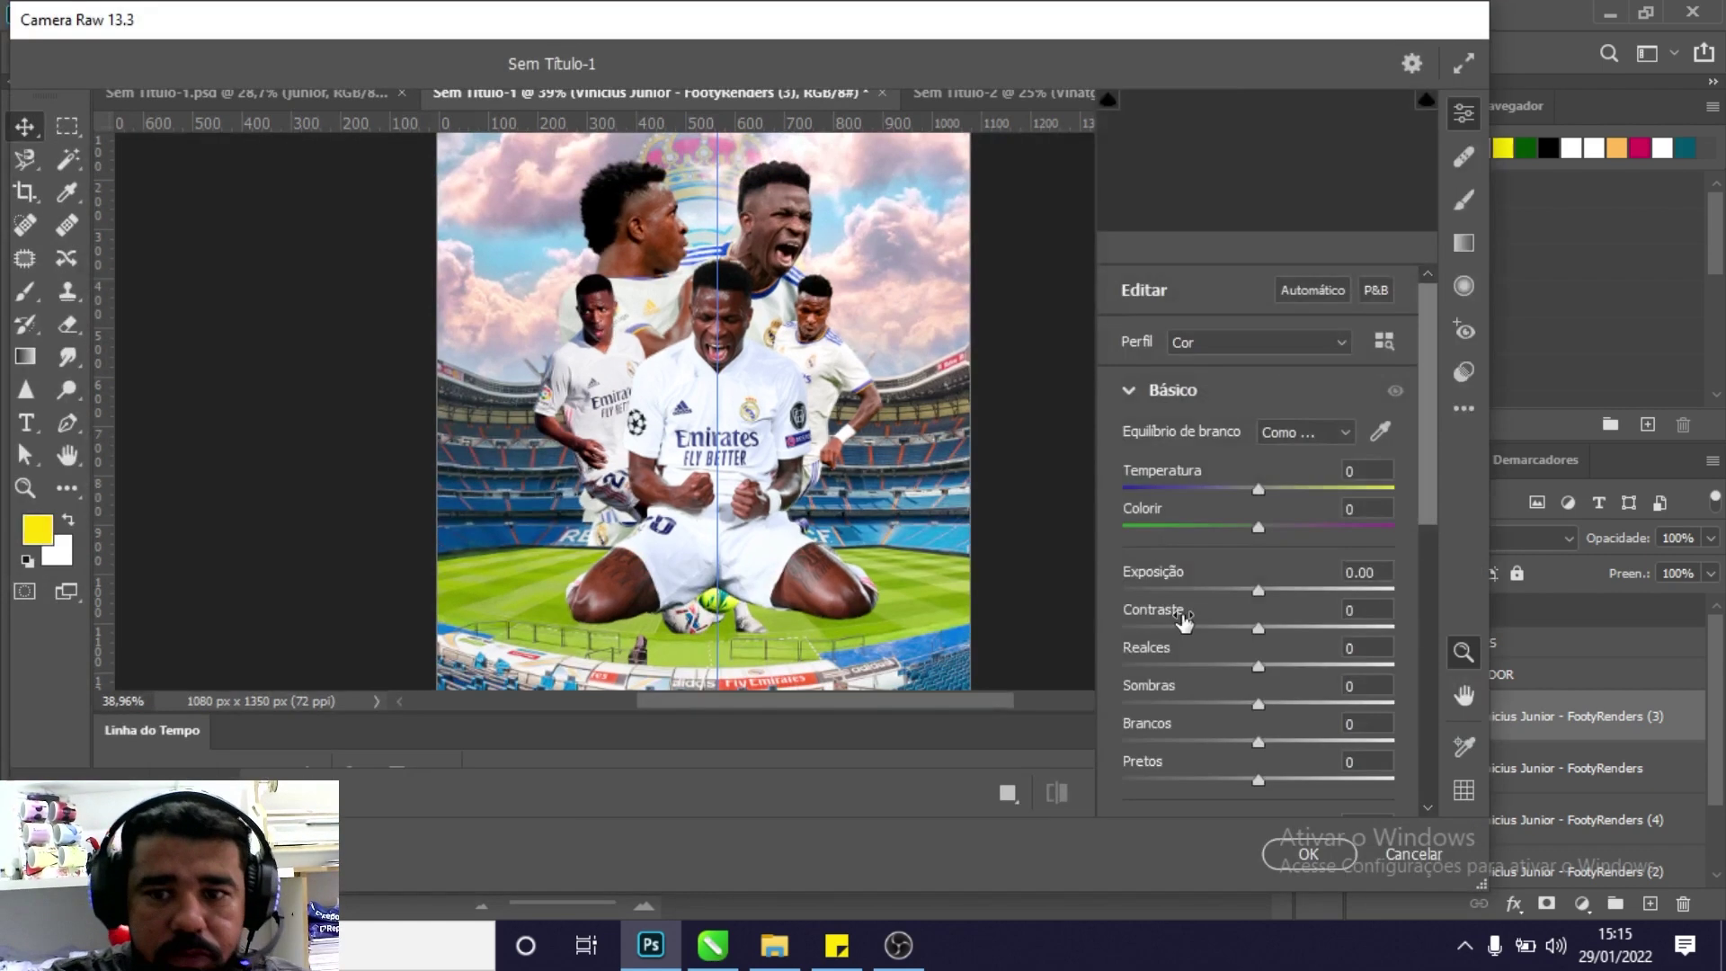
In Camera Raw, raise clarity, add texture +50 and lower whites to about -40.
{"action": "scroll", "coordinate": [1249, 630], "scroll_direction": "down", "scroll_amount": 3}
{"action": "scroll", "coordinate": [1248, 639], "scroll_direction": "down", "scroll_amount": 2}
{"action": "scroll", "coordinate": [1249, 611], "scroll_direction": "down", "scroll_amount": 1}
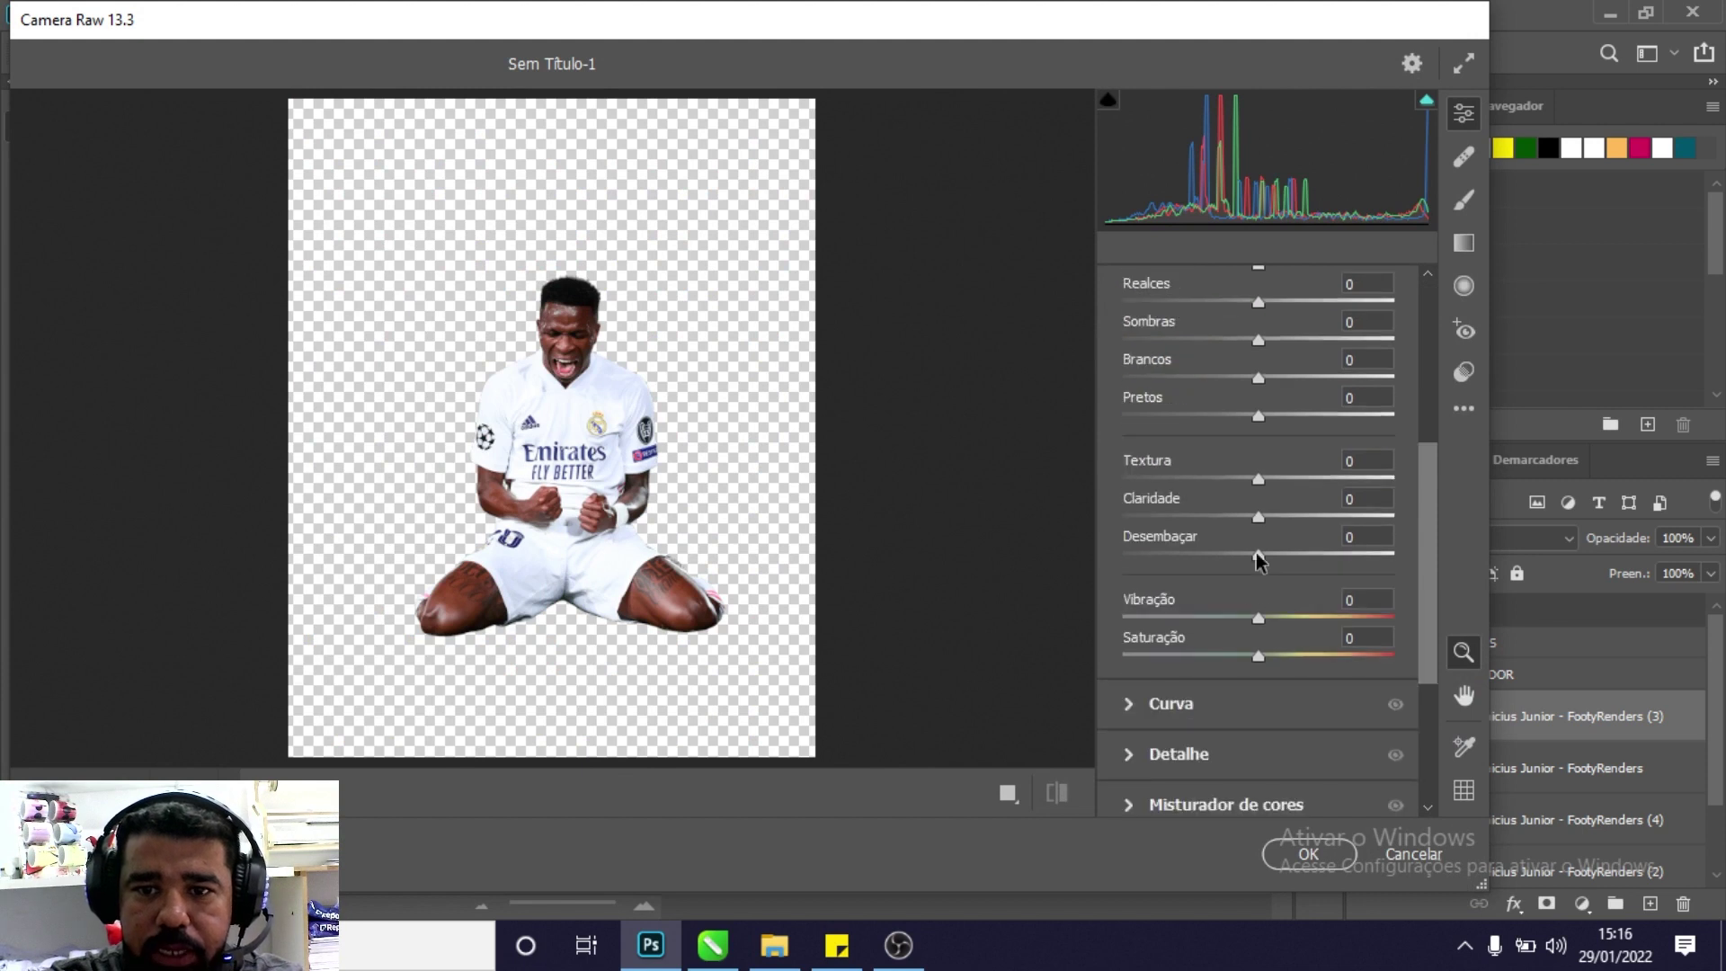
{"action": "left_click", "coordinate": [575, 346]}
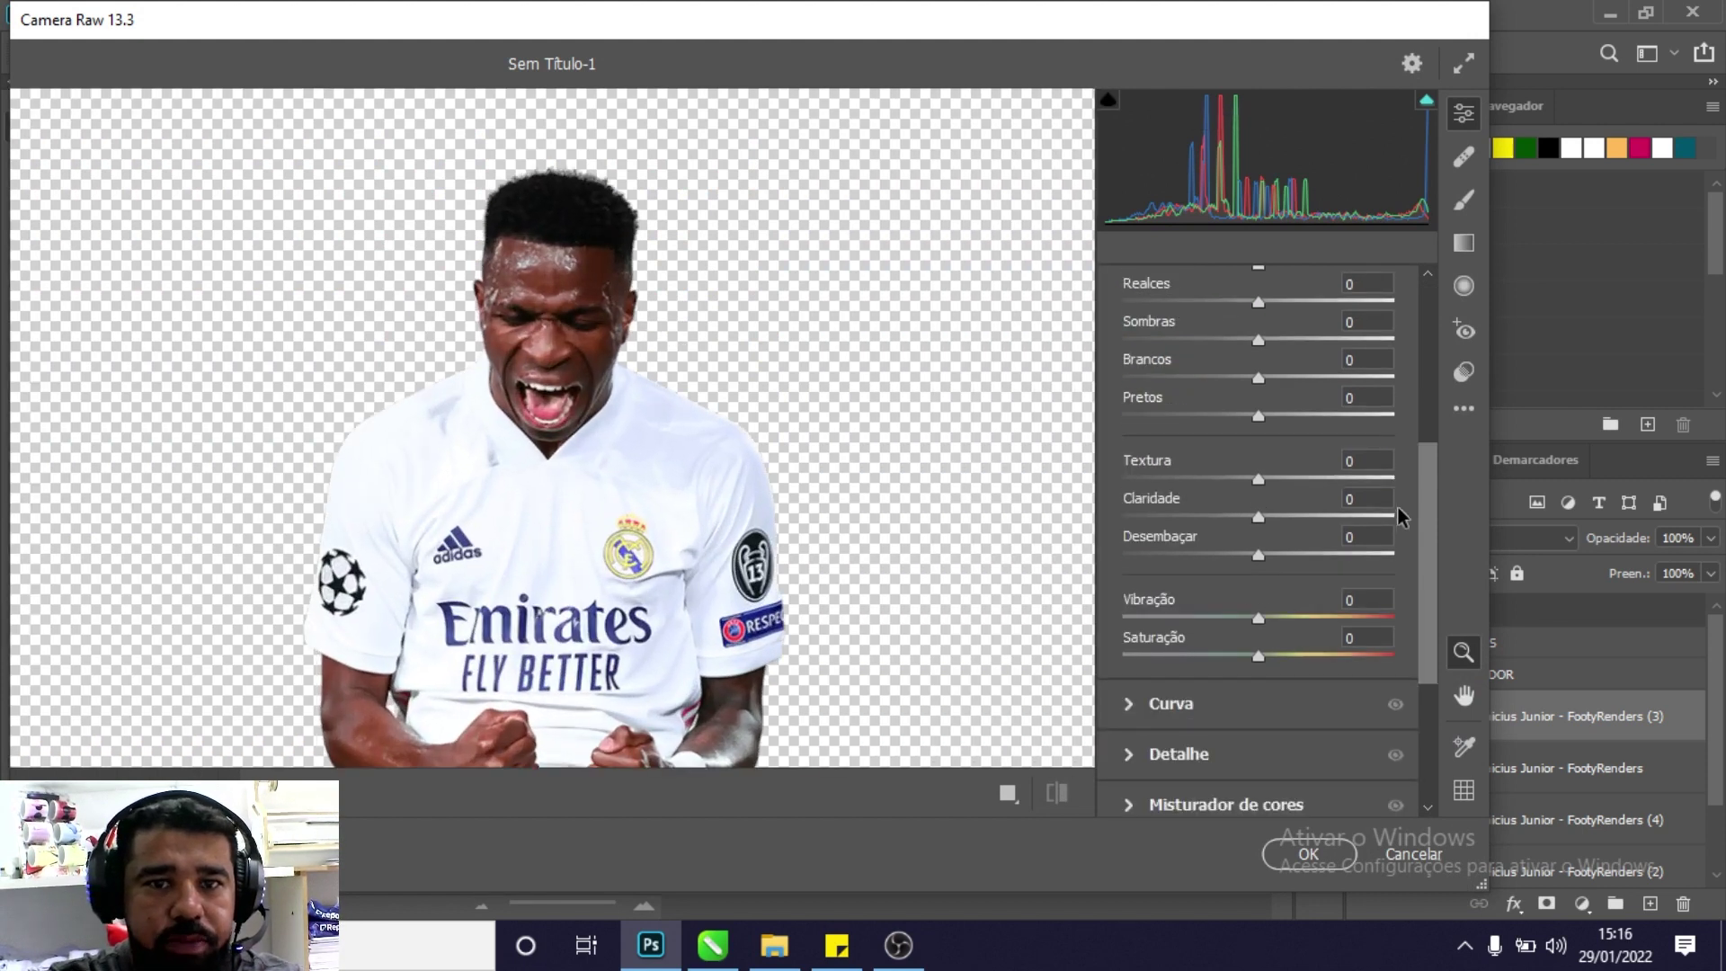
{"action": "mouse_move", "coordinate": [1267, 516]}
{"action": "left_mouse_down"}
{"action": "mouse_move", "coordinate": [1376, 516]}
{"action": "mouse_move", "coordinate": [1335, 515]}
{"action": "left_mouse_up"}
{"action": "left_click_drag", "start_coordinate": [1255, 479], "coordinate": [1325, 479]}
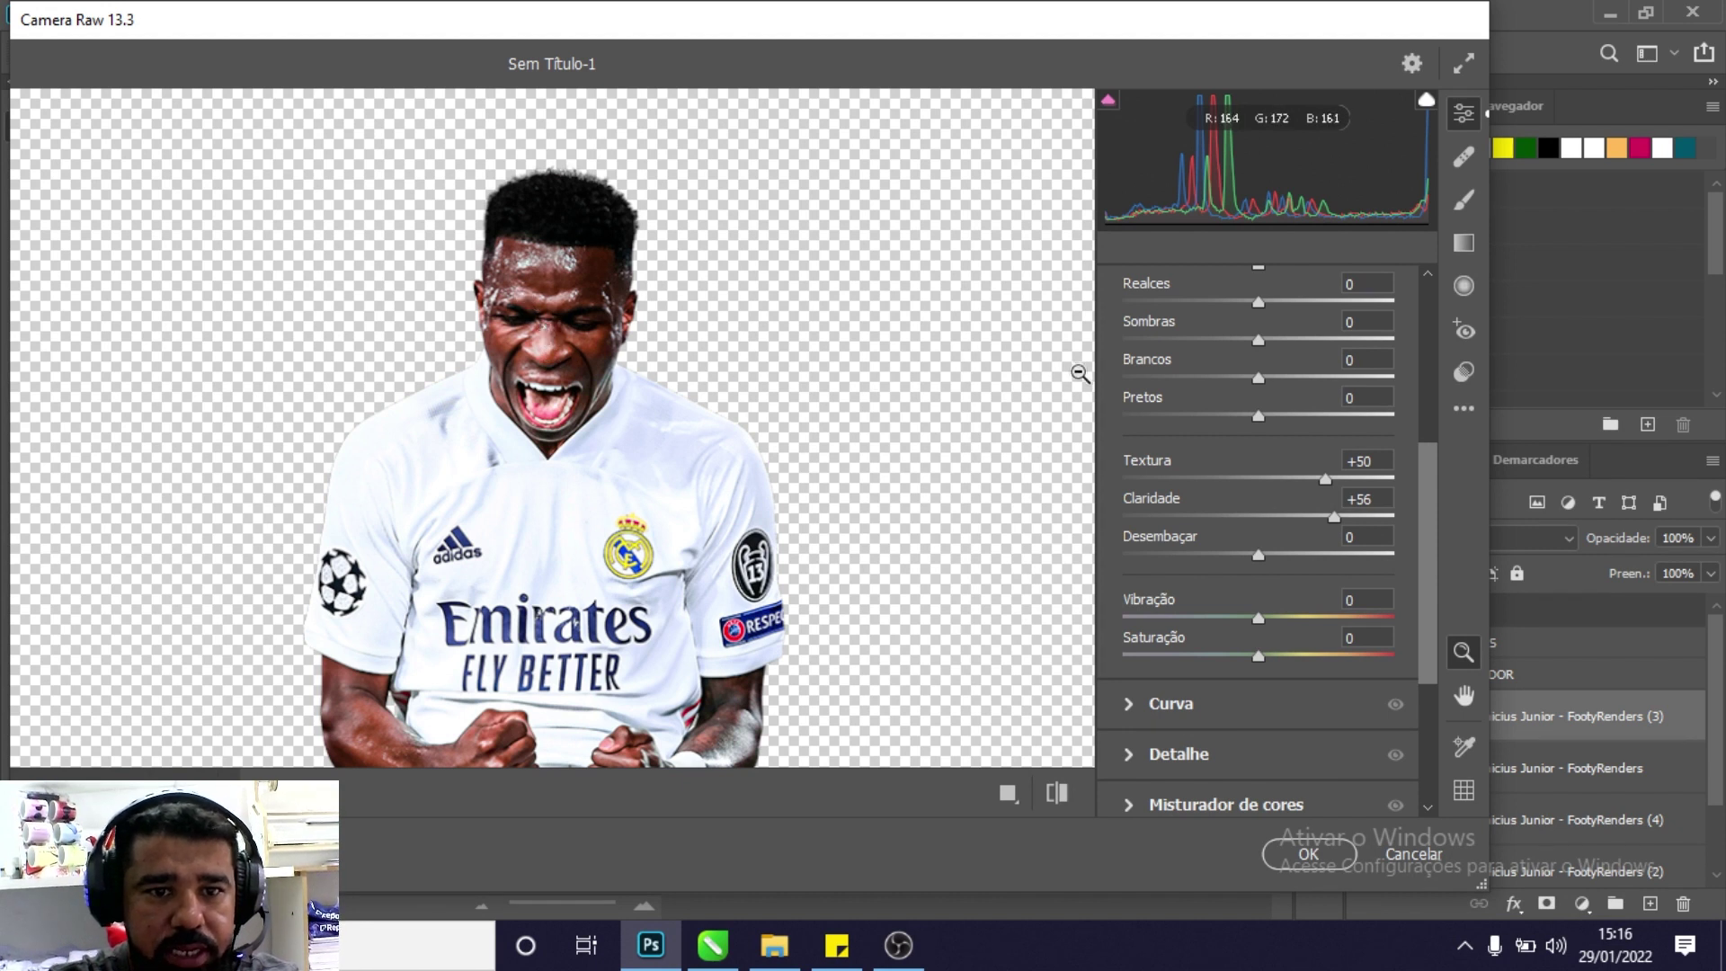
{"action": "left_click_drag", "start_coordinate": [1258, 377], "coordinate": [1131, 376]}
Set Camera Raw noise reduction to 37 and apply the filter.
{"action": "scroll", "coordinate": [1182, 466], "scroll_direction": "down", "scroll_amount": 3}
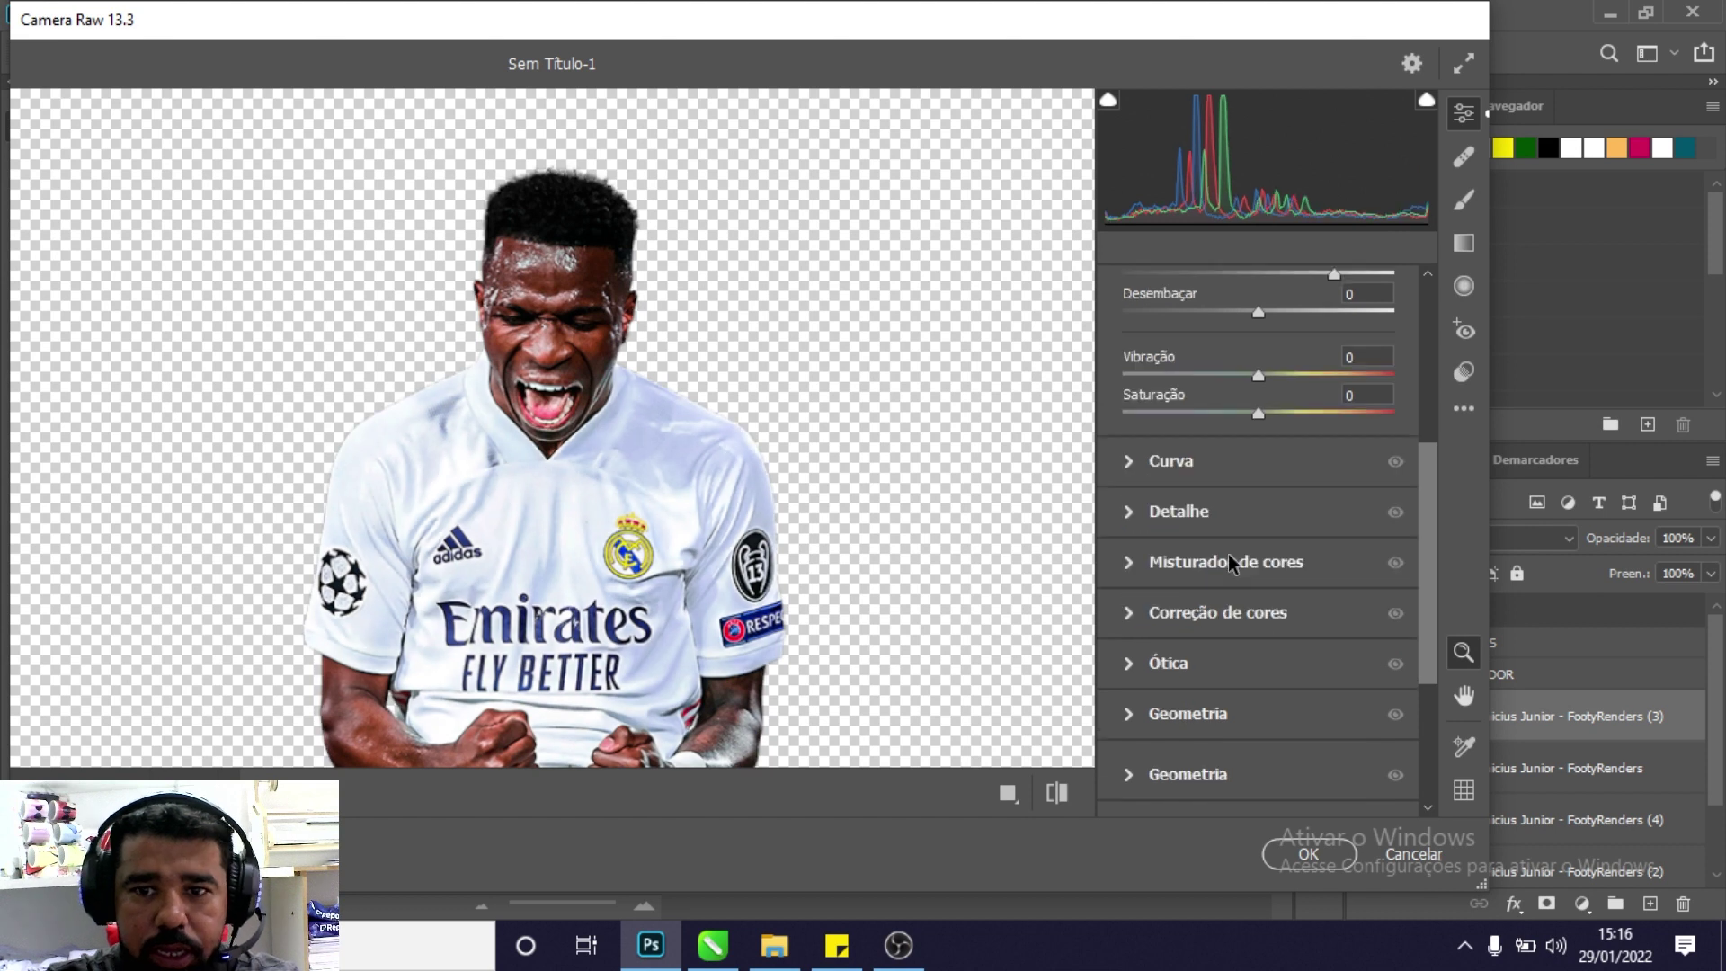
{"action": "left_click", "coordinate": [1128, 513]}
{"action": "left_click_drag", "start_coordinate": [1123, 597], "coordinate": [1220, 602]}
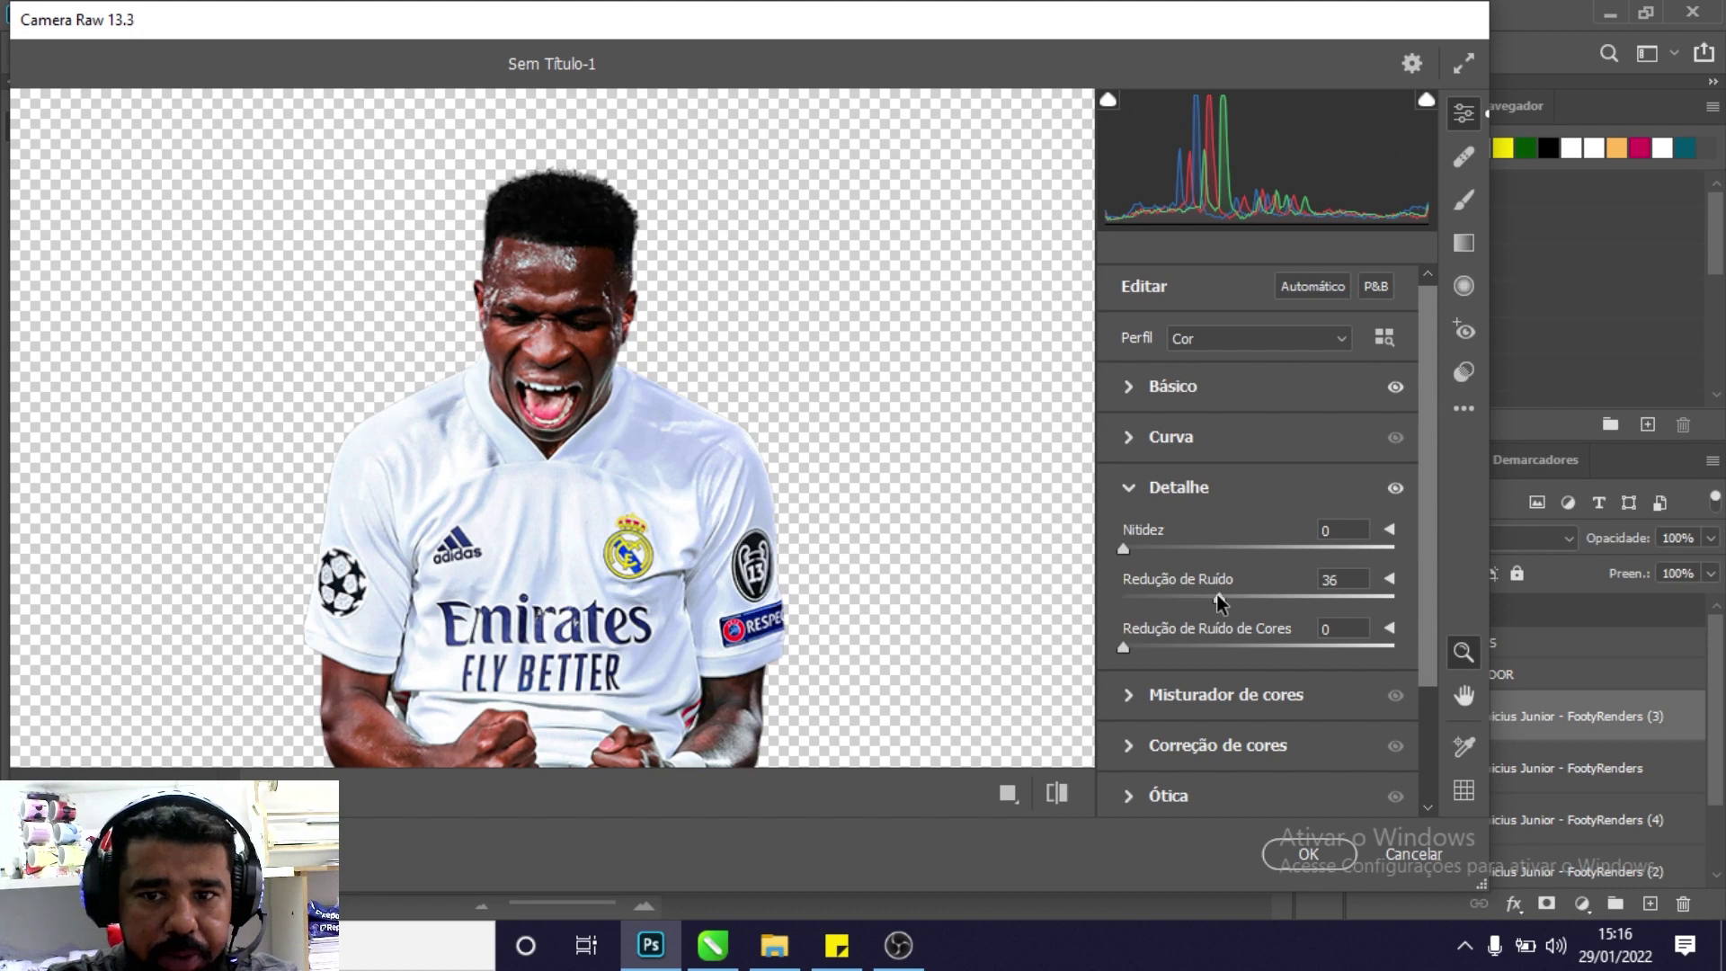
{"action": "left_click_drag", "start_coordinate": [1221, 595], "coordinate": [1021, 569]}
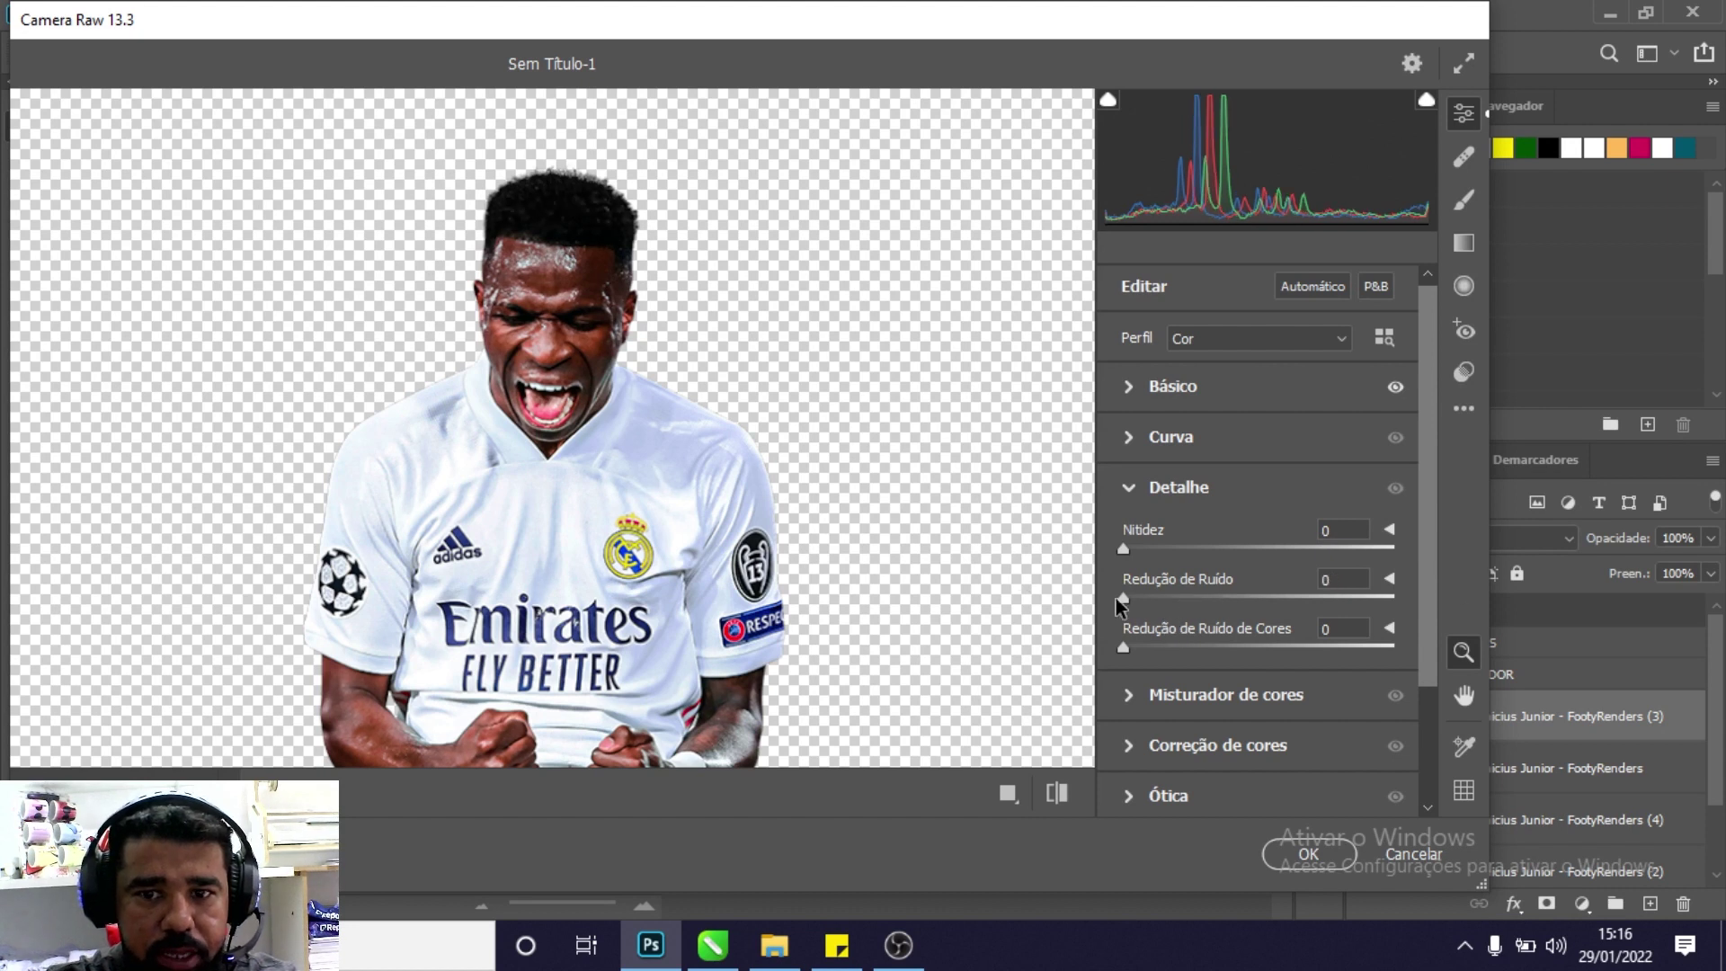
{"action": "left_click_drag", "start_coordinate": [1123, 597], "coordinate": [1212, 599]}
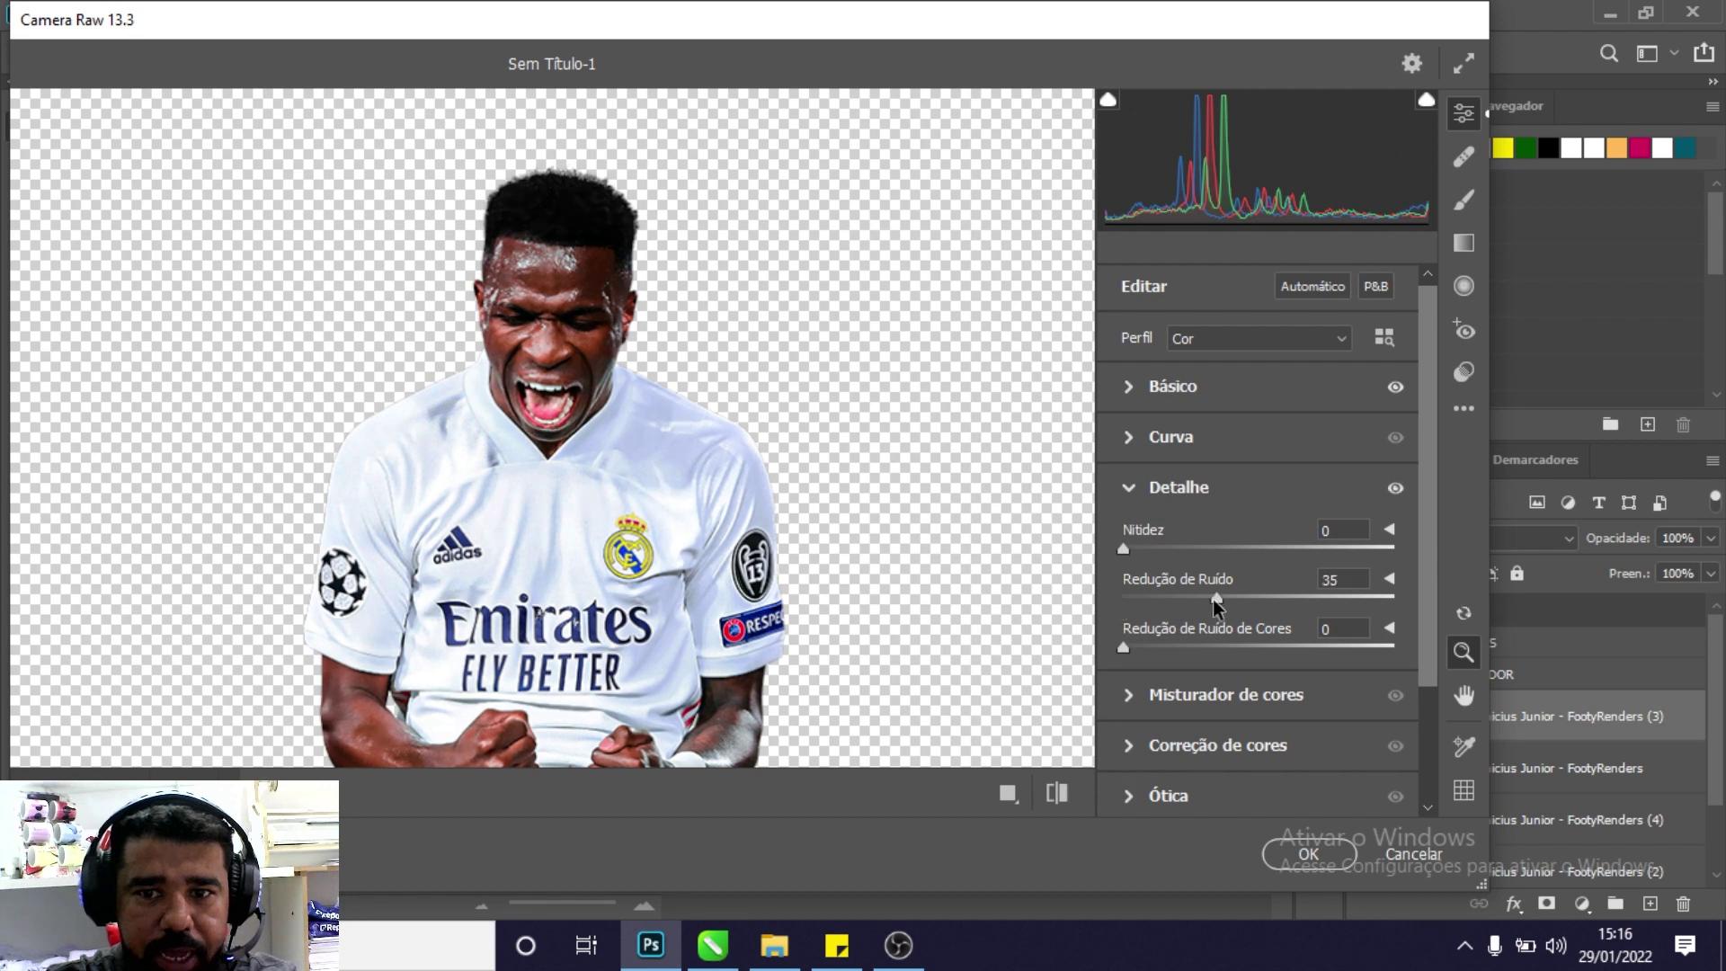
{"action": "left_click_drag", "start_coordinate": [1211, 598], "coordinate": [1220, 598]}
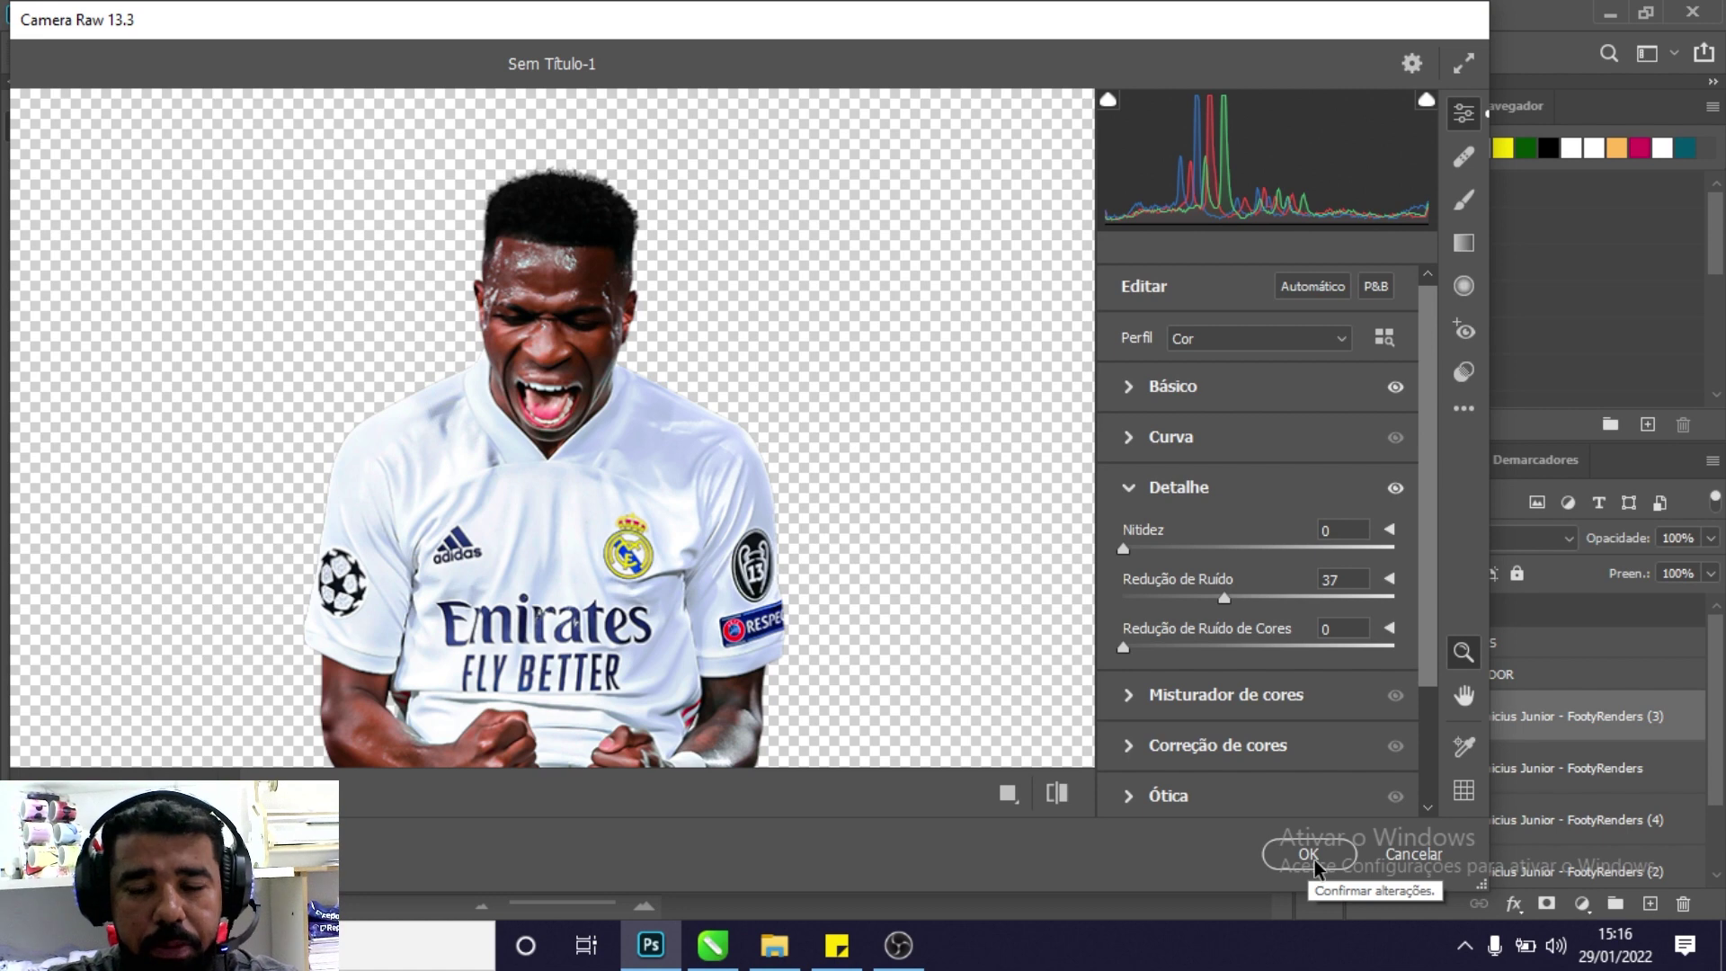
{"action": "left_click", "coordinate": [1315, 869]}
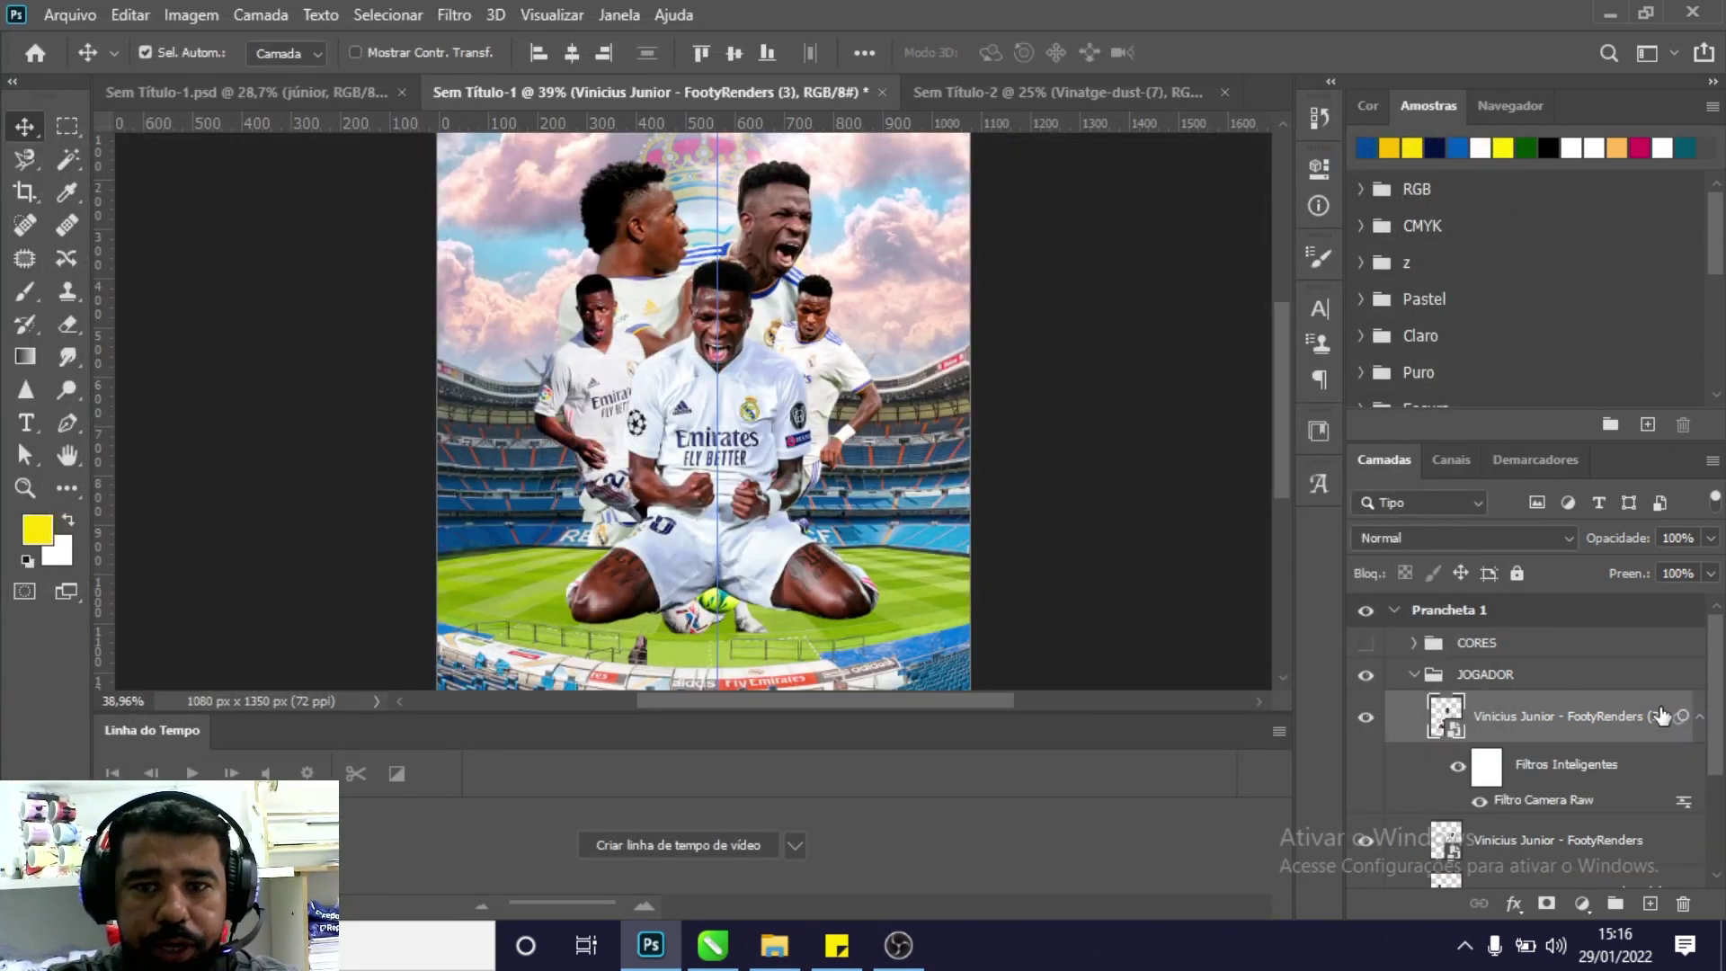
Copy the Camera Raw smart filter onto the FootyRenders cutout layer.
{"action": "scroll", "coordinate": [1654, 719], "scroll_direction": "down", "scroll_amount": 2}
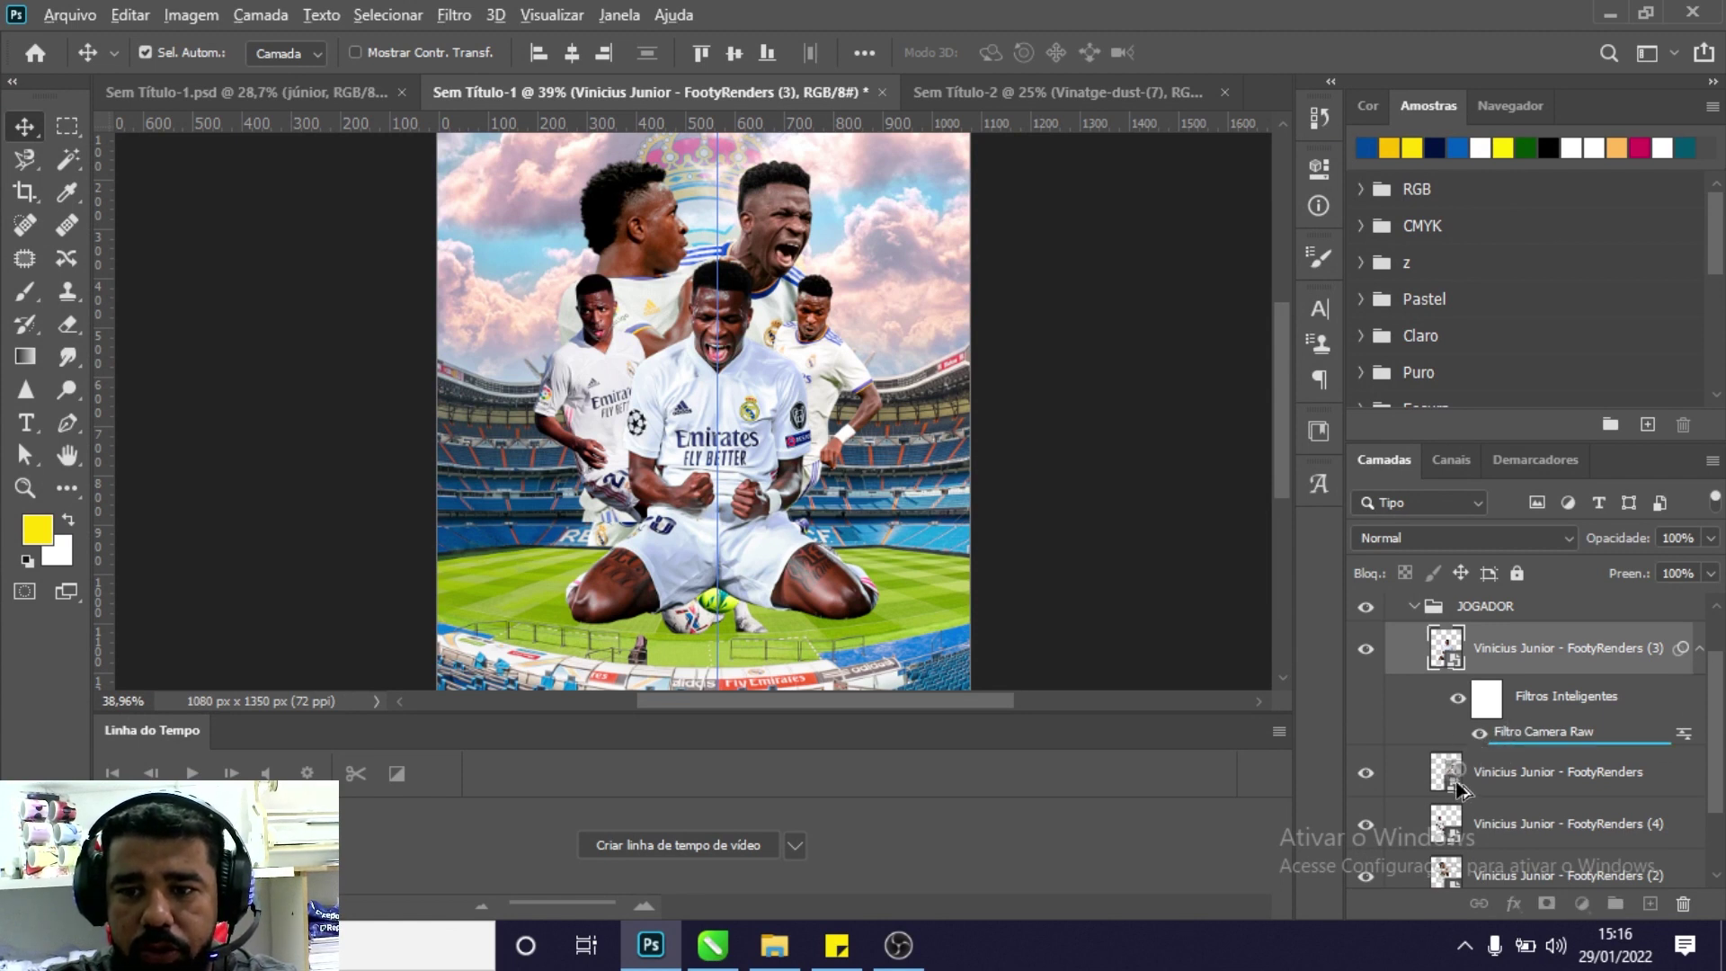
{"action": "left_click_drag", "start_coordinate": [1528, 739], "coordinate": [1452, 783]}
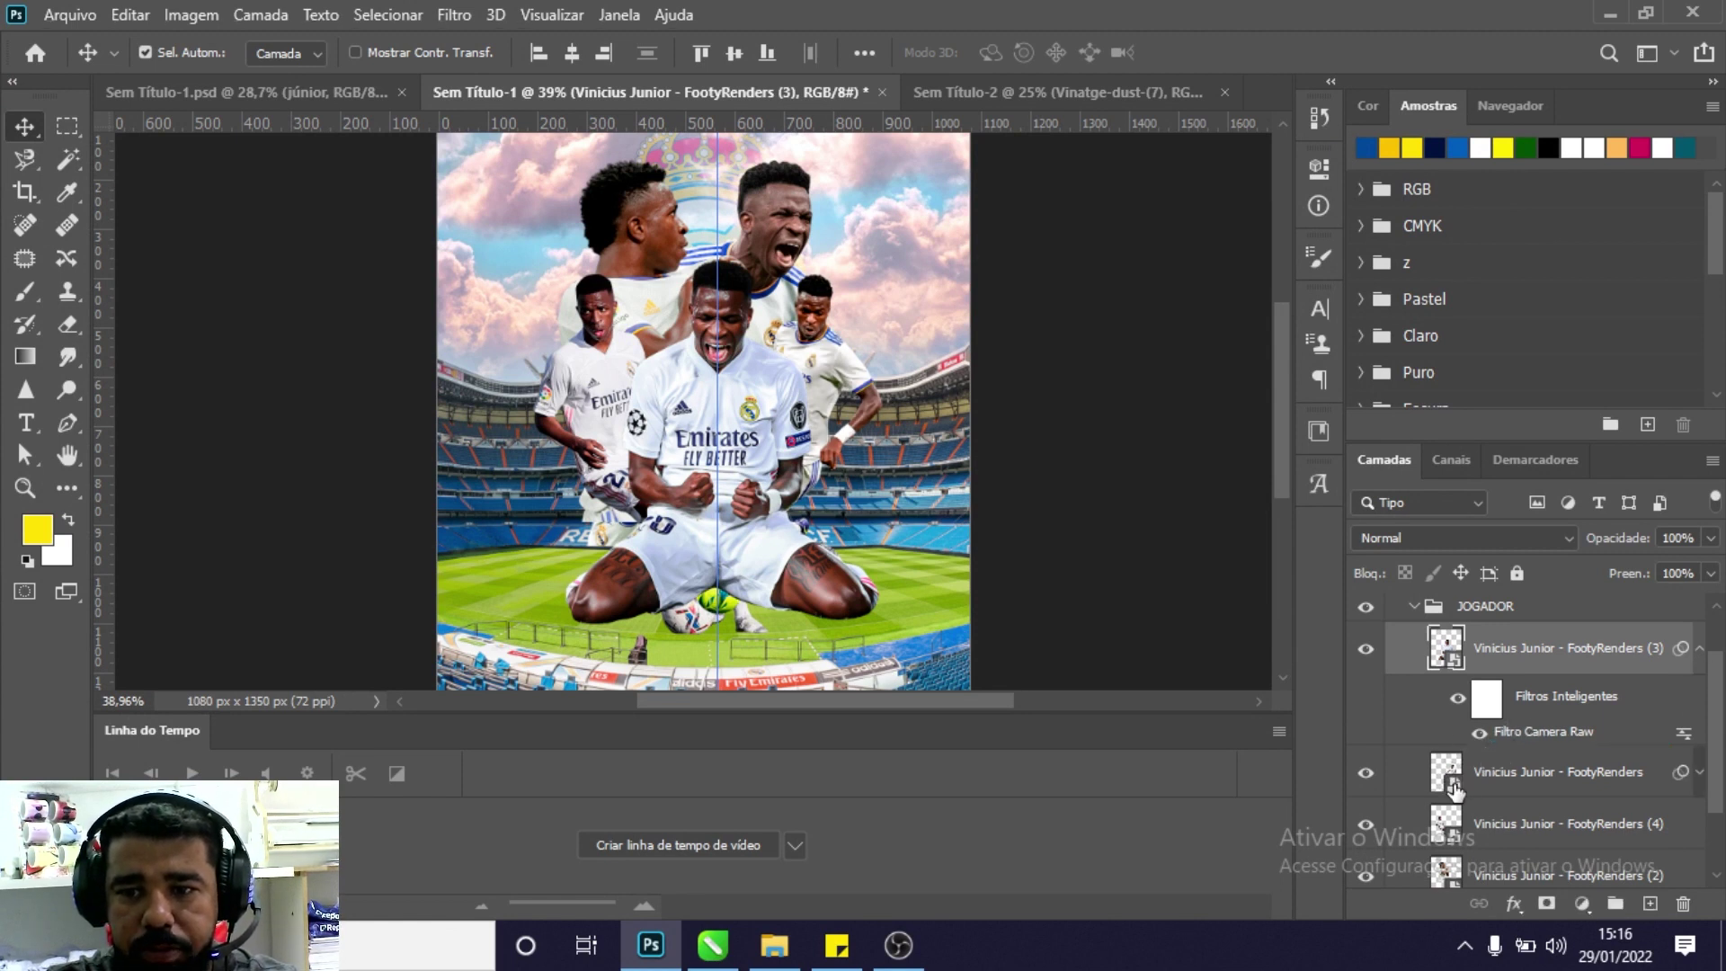
{"action": "scroll", "coordinate": [1669, 762], "scroll_direction": "down", "scroll_amount": 2}
{"action": "left_click", "coordinate": [1700, 710]}
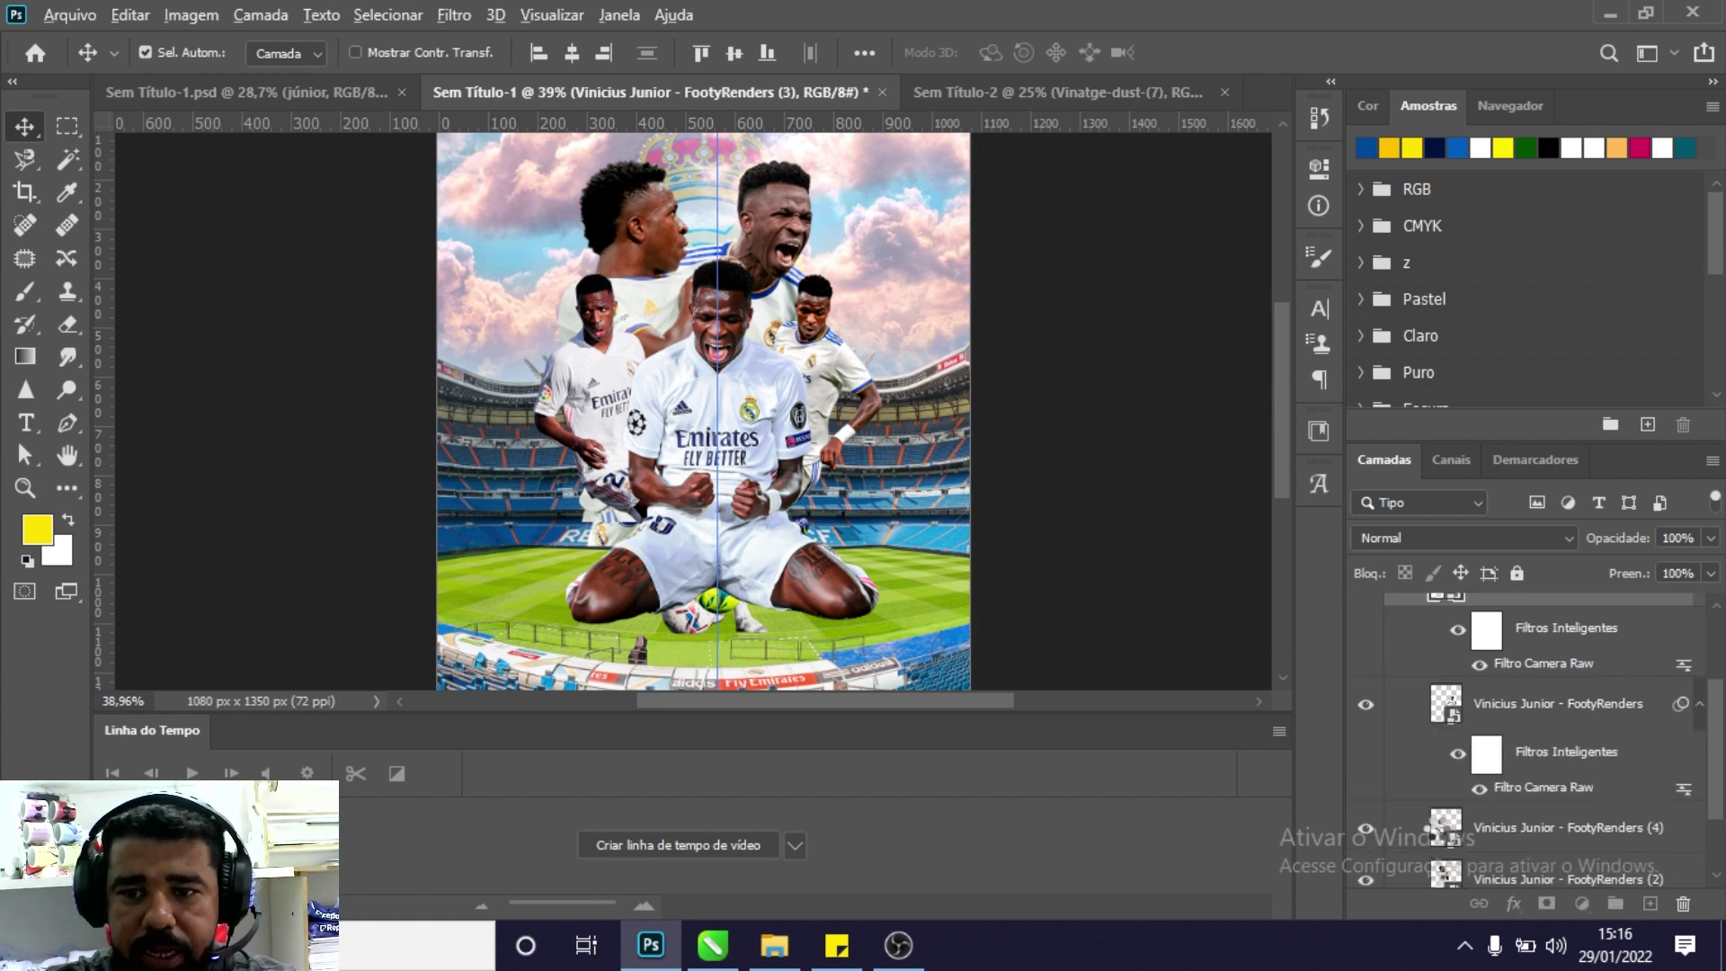
{"action": "scroll", "coordinate": [1698, 735], "scroll_direction": "down", "scroll_amount": 1}
{"action": "scroll", "coordinate": [1698, 736], "scroll_direction": "down", "scroll_amount": 2}
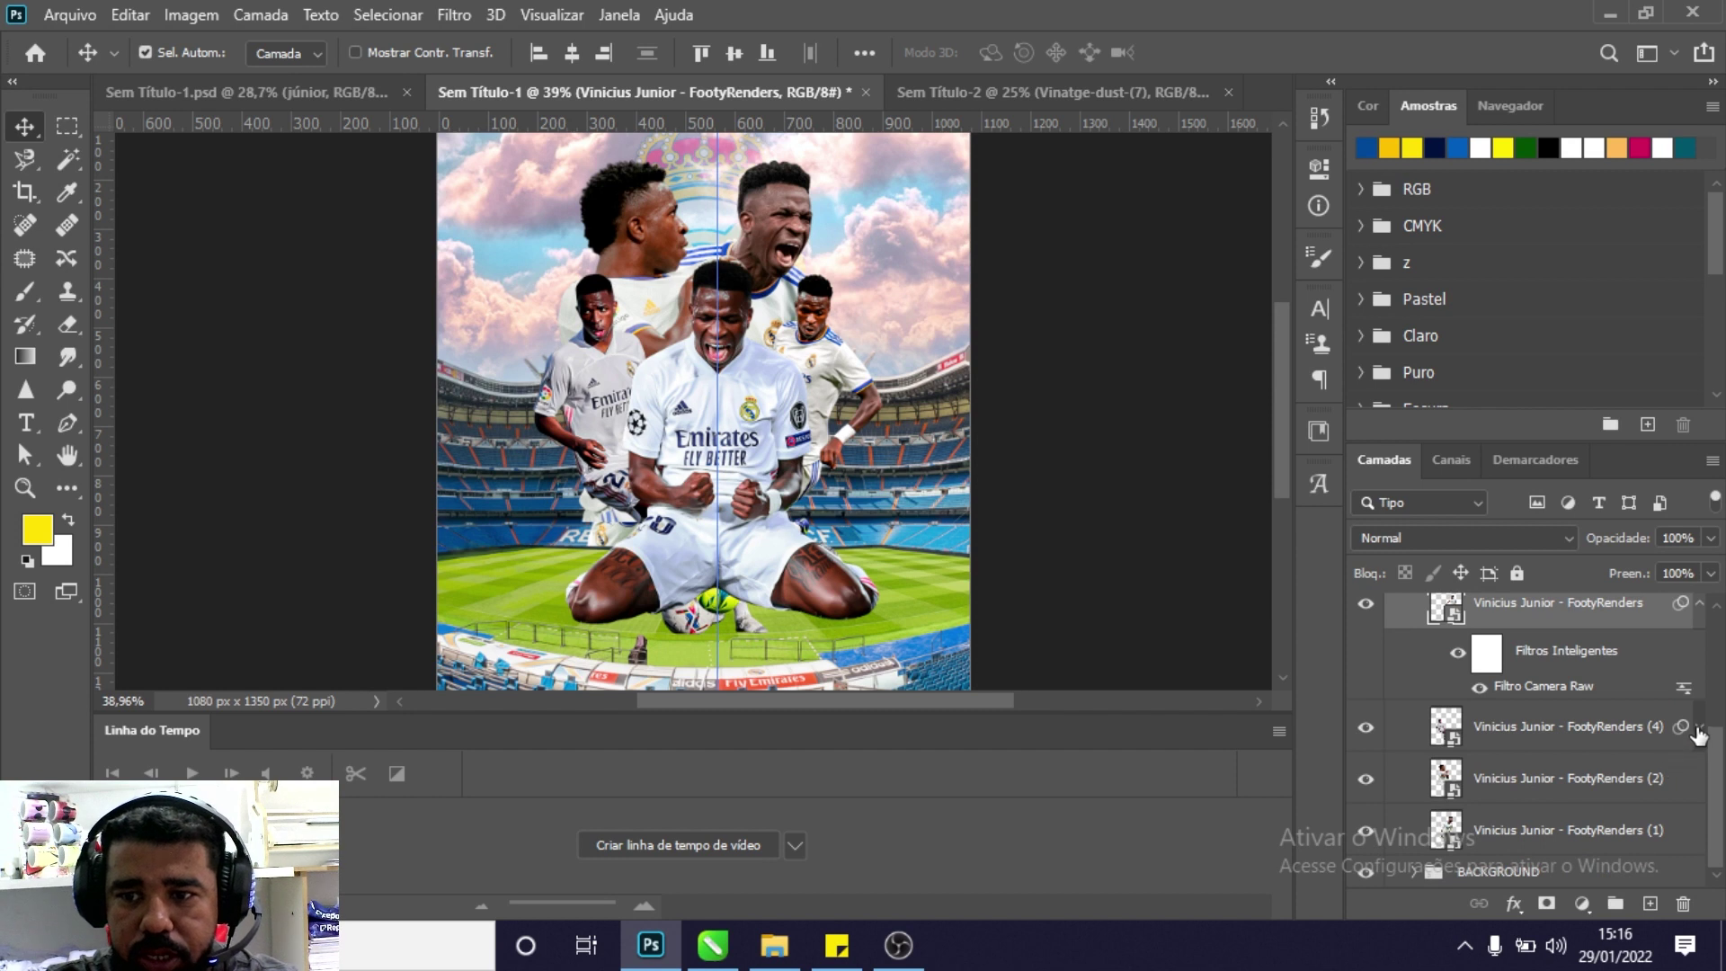
Copy the Camera Raw smart filter onto FootyRenders (4), (2) and (1).
{"action": "left_click", "coordinate": [1698, 729]}
{"action": "left_click_drag", "start_coordinate": [1528, 808], "coordinate": [1445, 850]}
{"action": "scroll", "coordinate": [1556, 823], "scroll_direction": "down", "scroll_amount": 2}
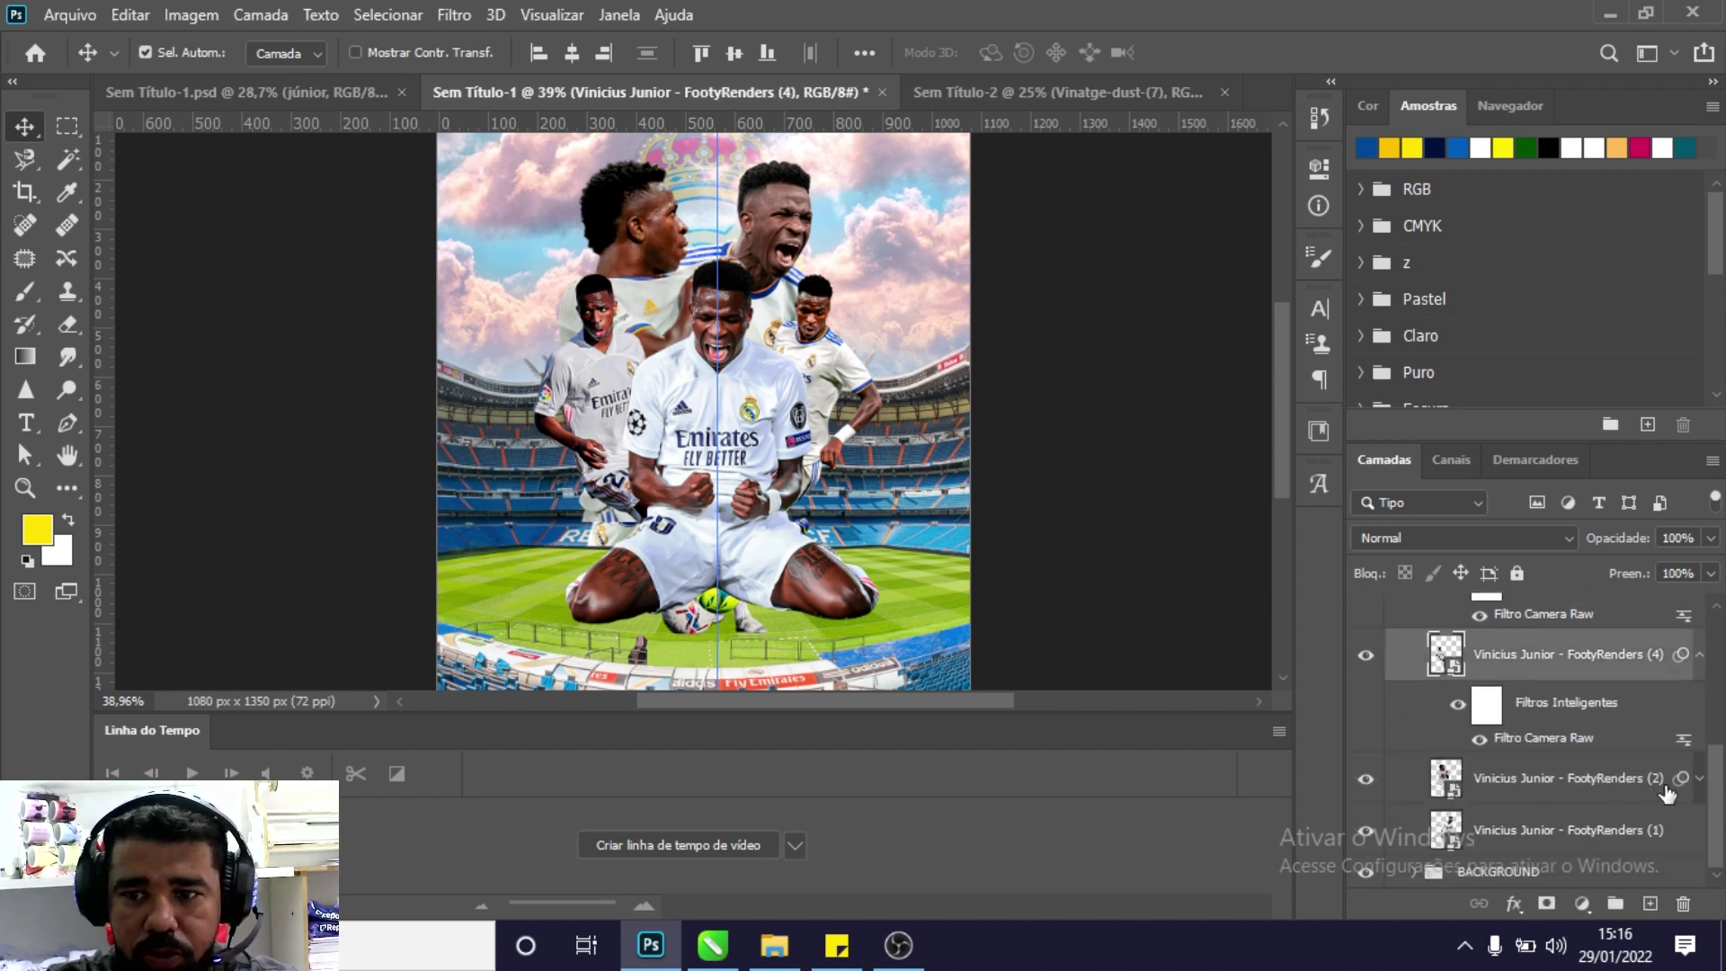
{"action": "left_click", "coordinate": [1699, 779]}
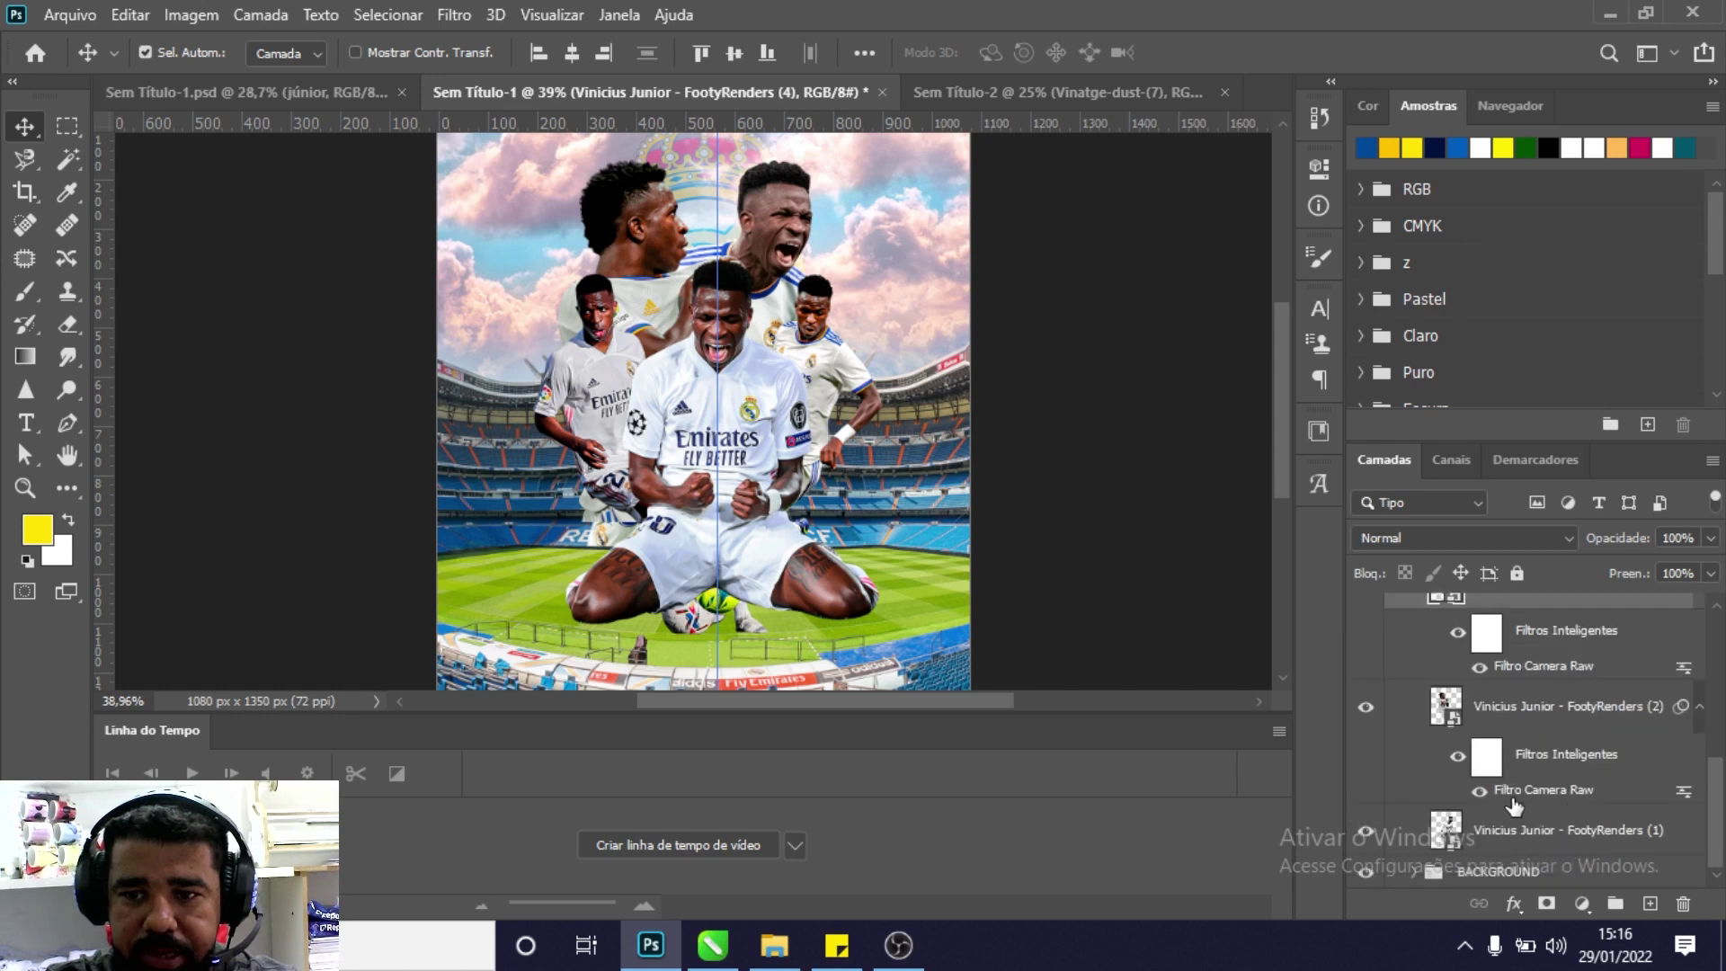
{"action": "left_click", "coordinate": [763, 281]}
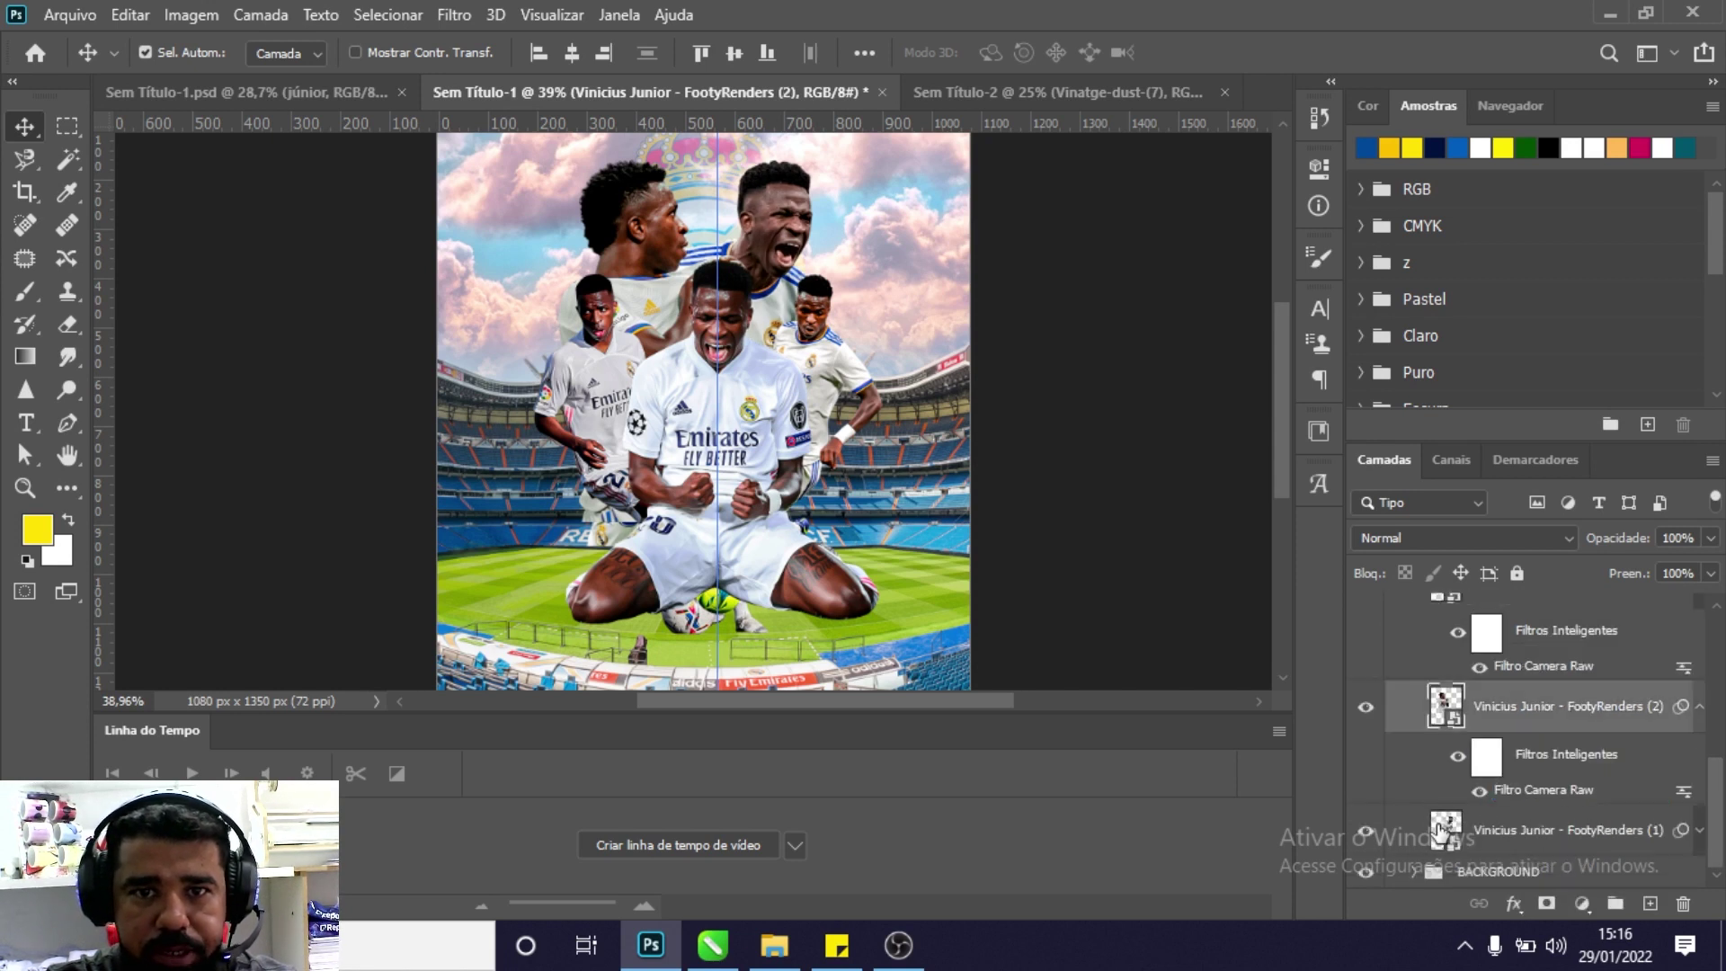
{"action": "left_click", "coordinate": [1700, 831]}
{"action": "left_click", "coordinate": [1568, 758]}
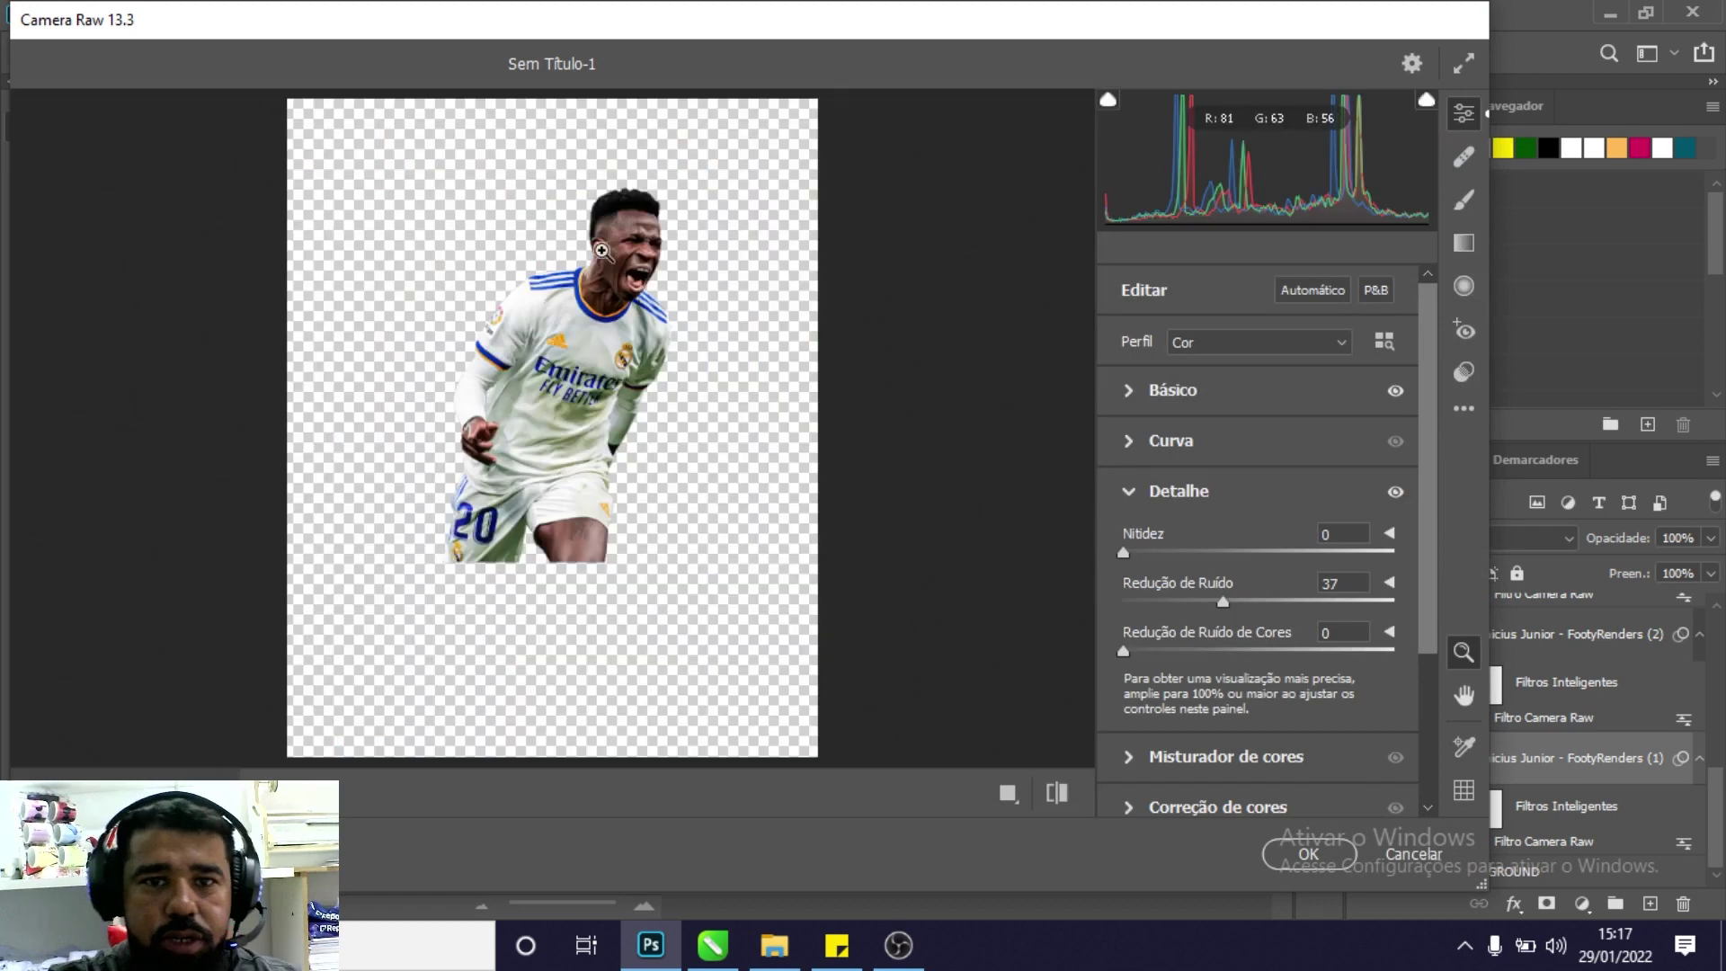
Set FootyRenders (1)'s Camera Raw to clarity +73, whites -52, vibrance +36, then zoom to fit.
{"action": "scroll", "coordinate": [1250, 591], "scroll_direction": "down", "scroll_amount": 2}
{"action": "scroll", "coordinate": [1212, 483], "scroll_direction": "up", "scroll_amount": 2}
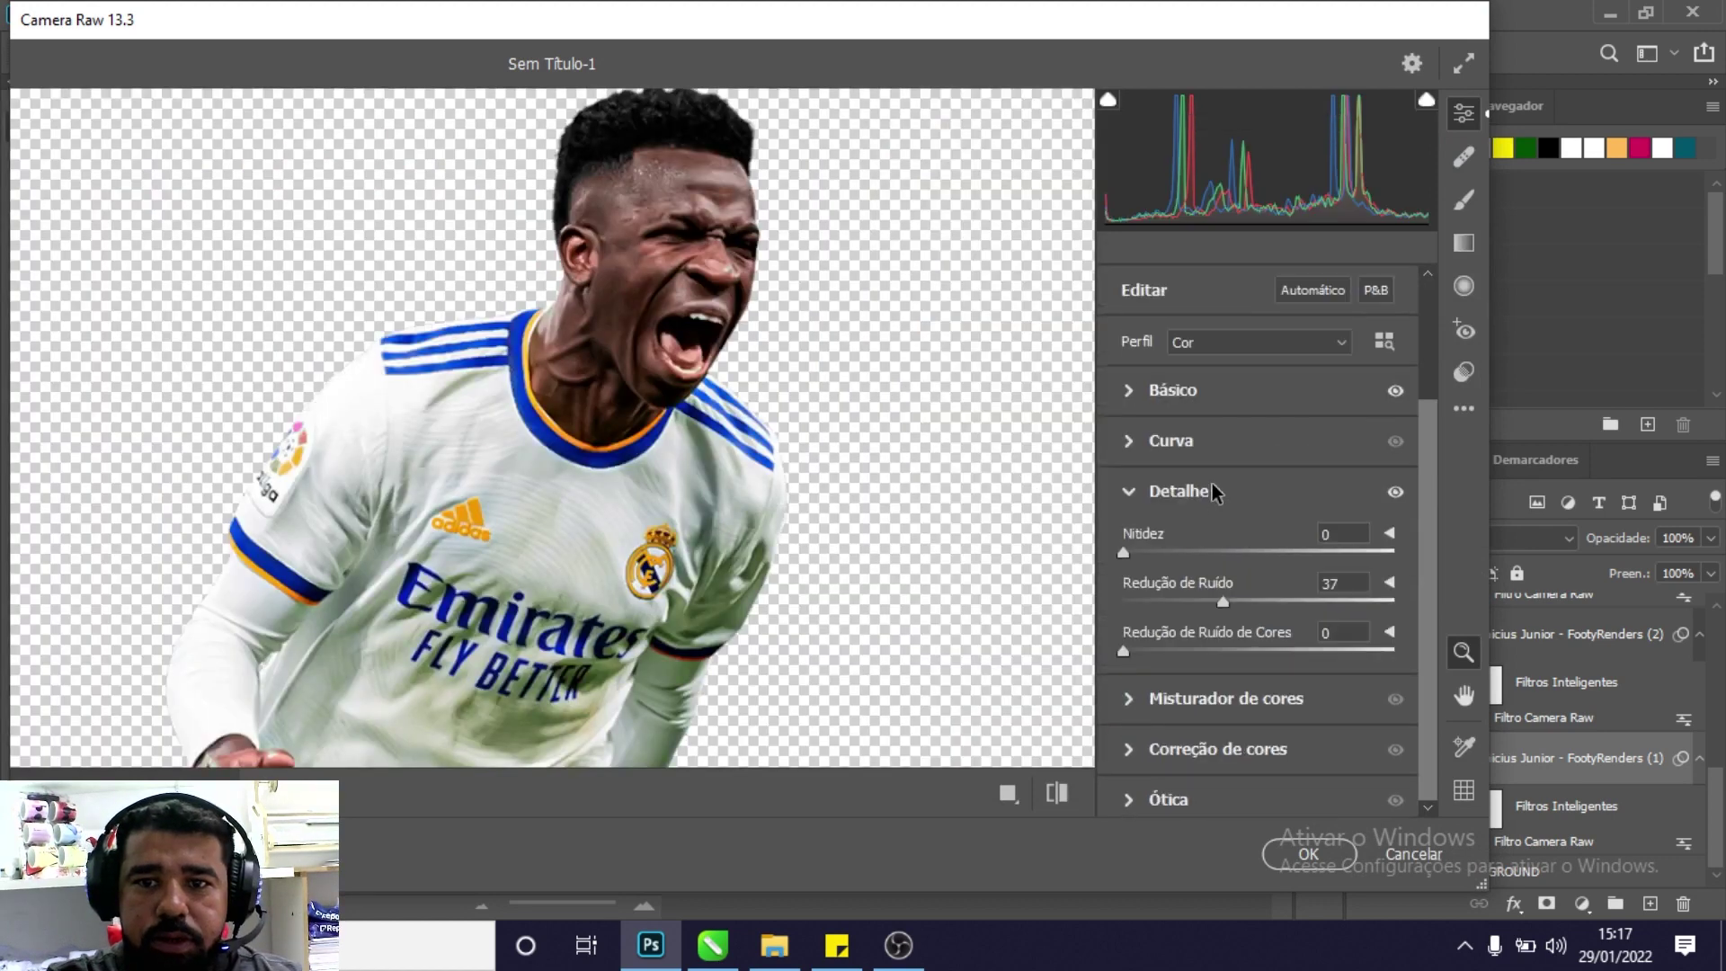
{"action": "left_click", "coordinate": [1128, 389]}
{"action": "scroll", "coordinate": [1237, 576], "scroll_direction": "down", "scroll_amount": 1}
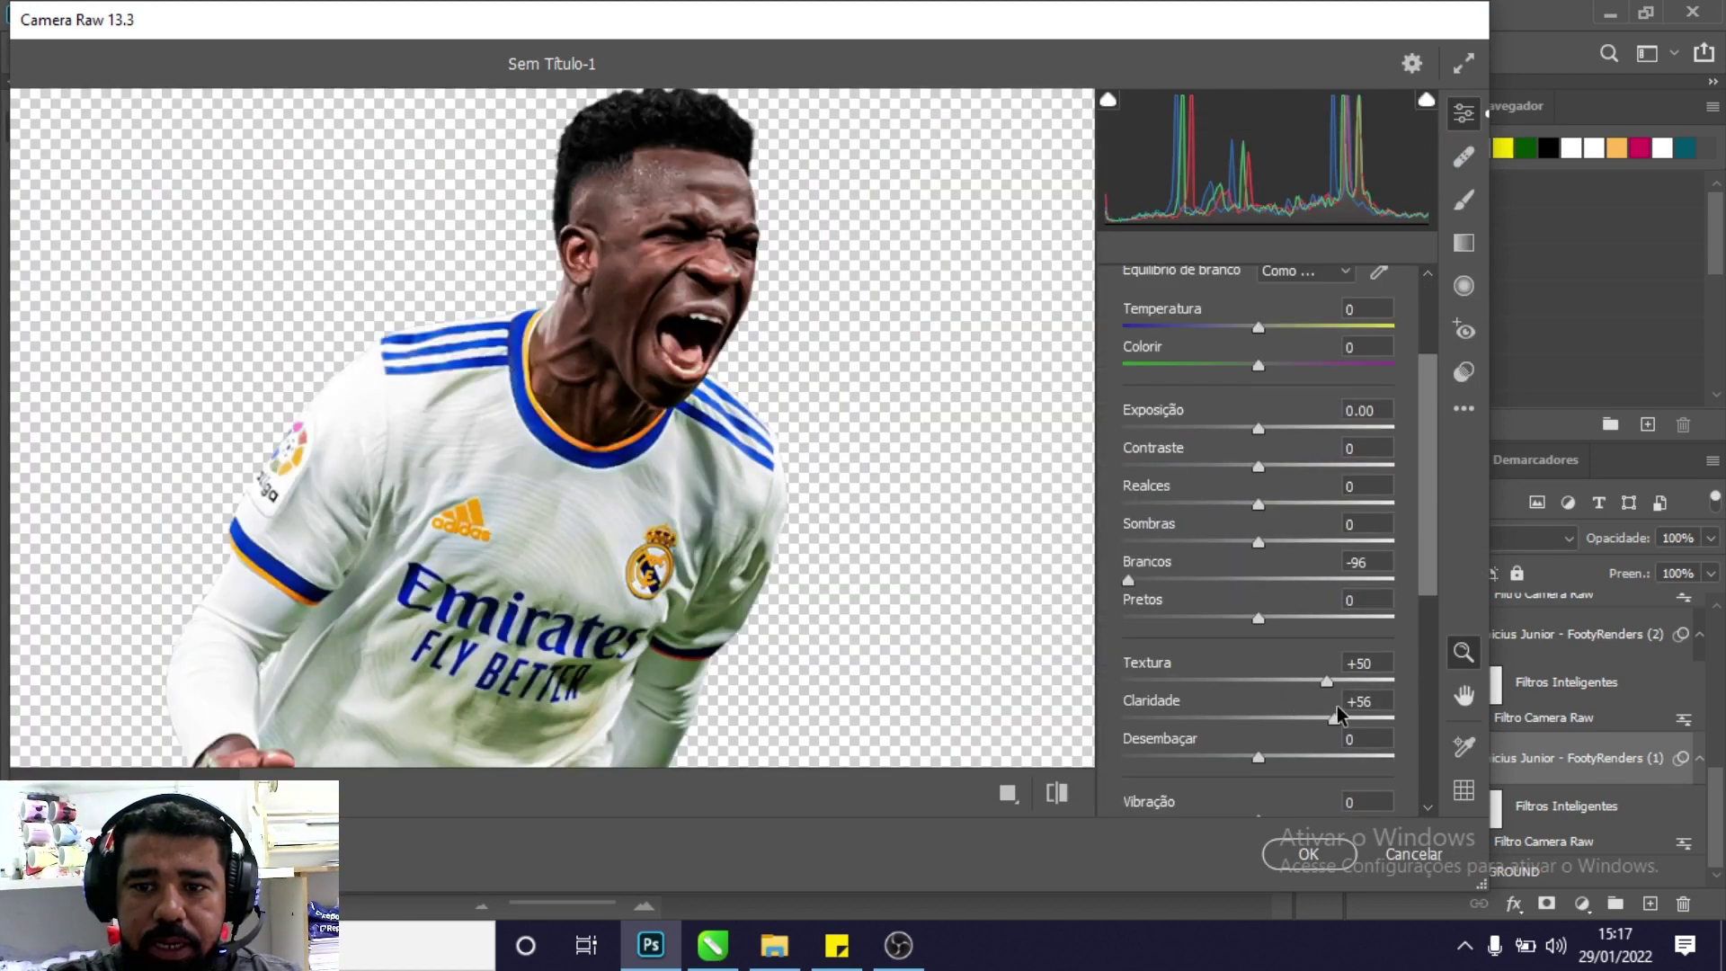
{"action": "left_click_drag", "start_coordinate": [1346, 725], "coordinate": [1362, 721]}
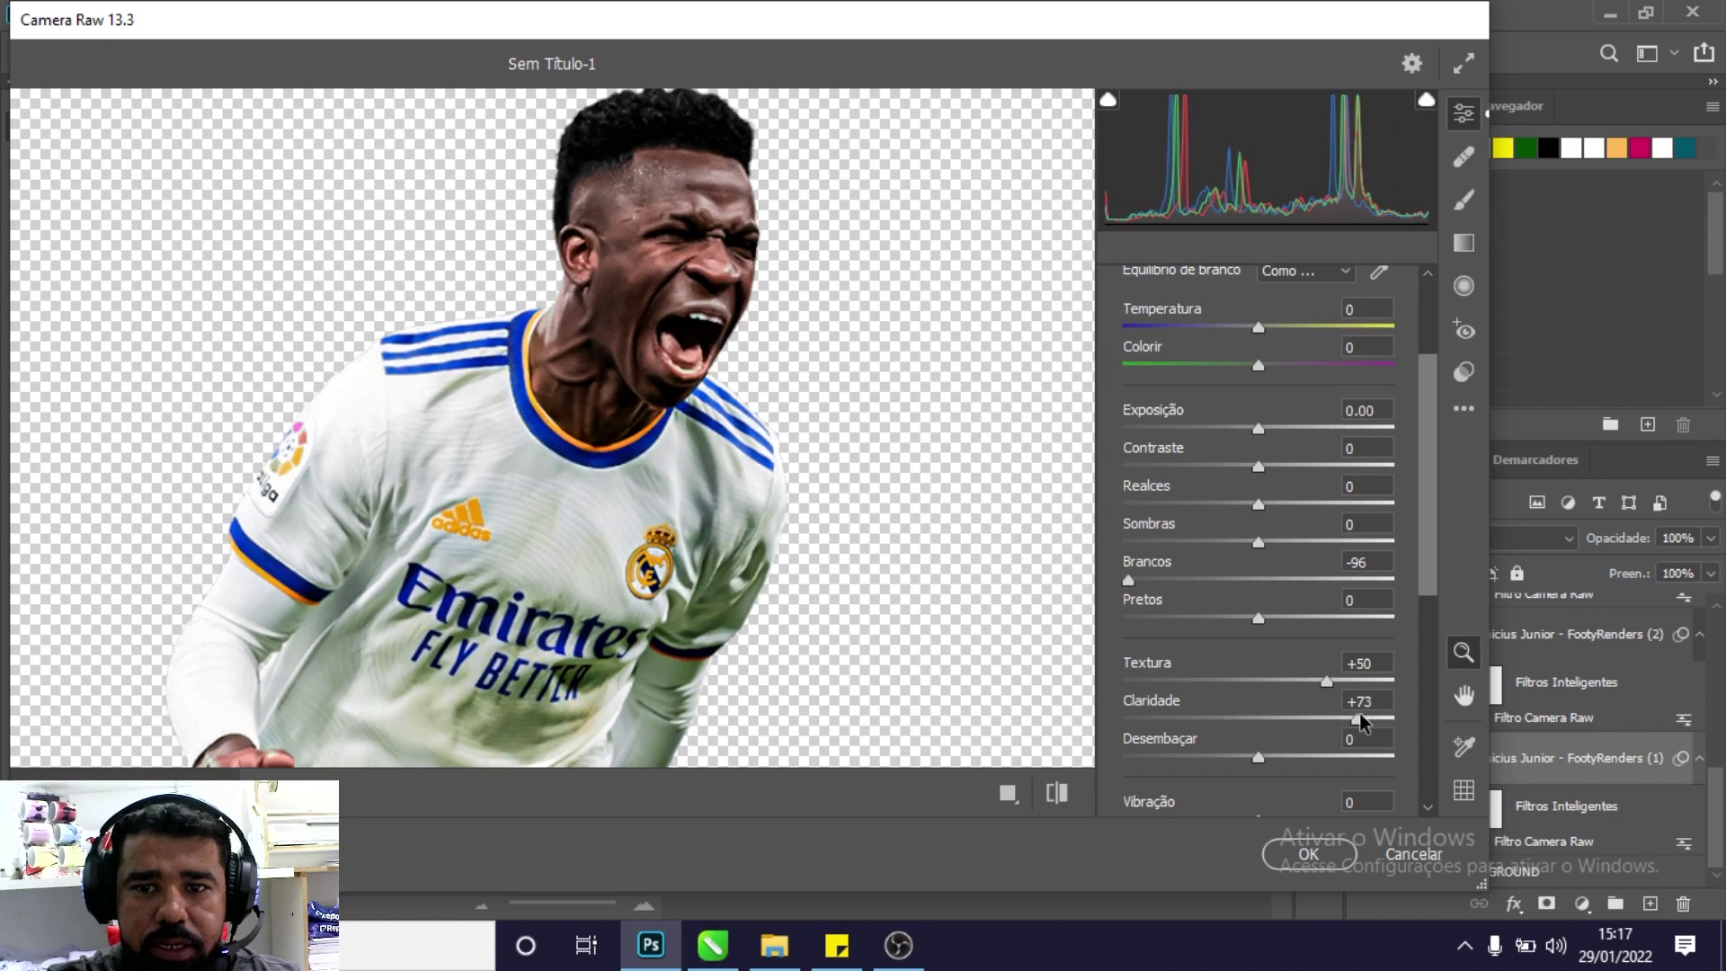
{"action": "left_click_drag", "start_coordinate": [1128, 585], "coordinate": [1258, 584]}
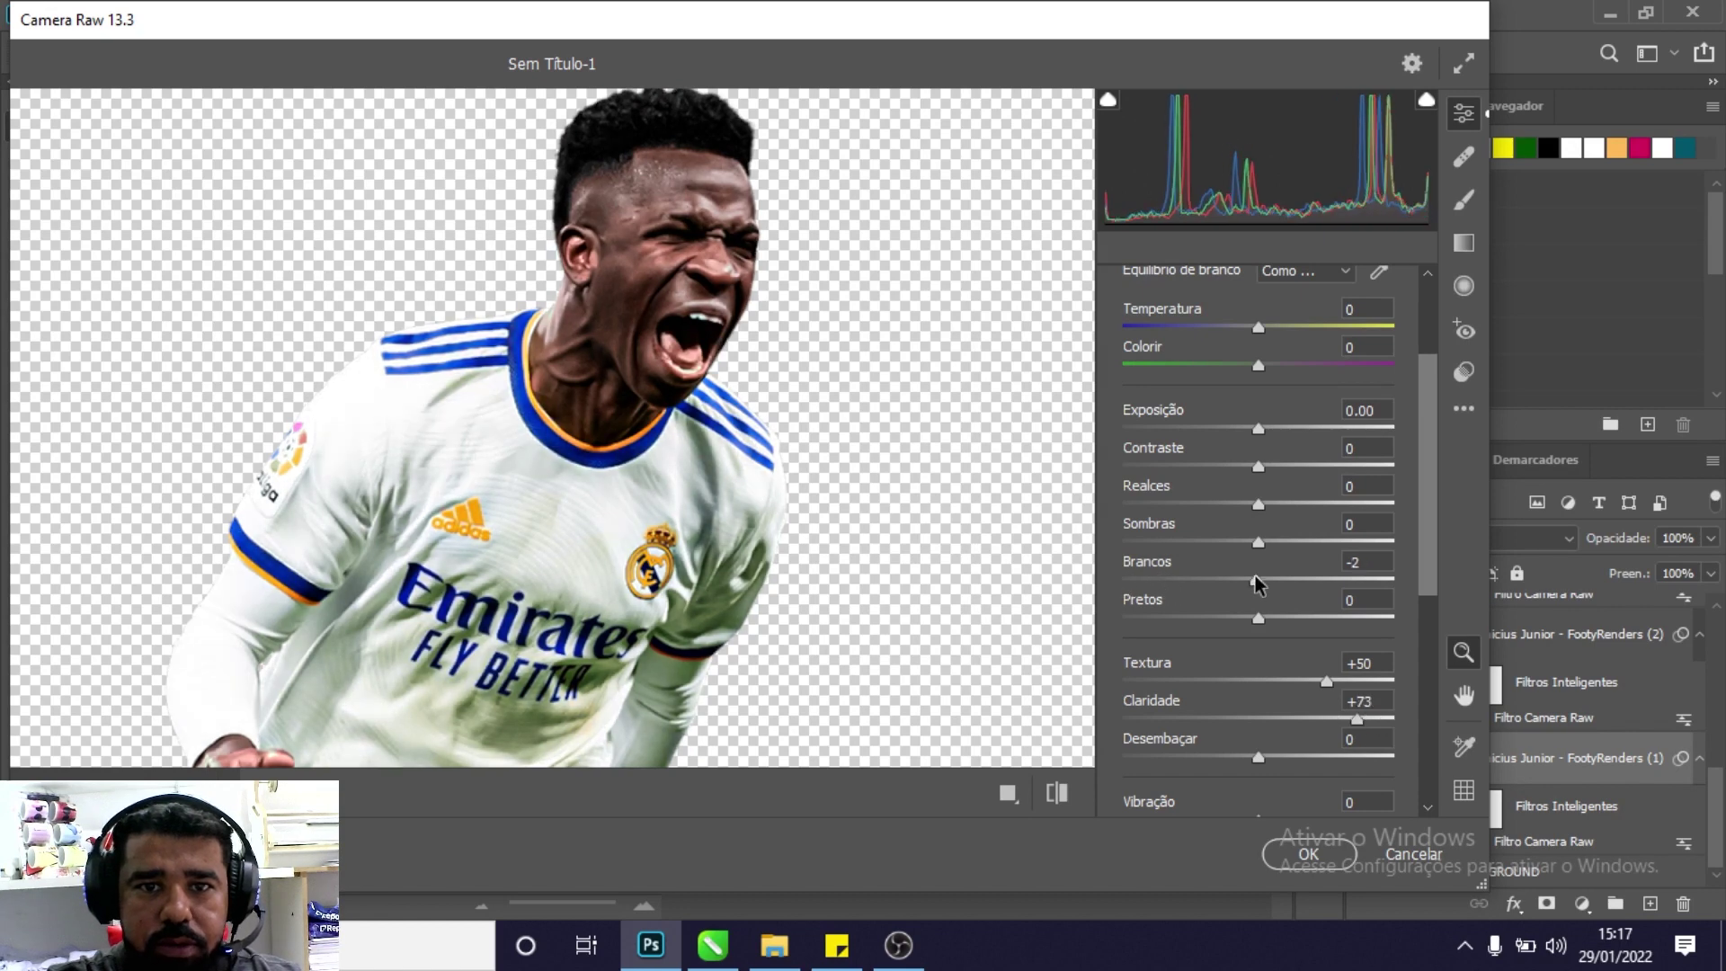
{"action": "scroll", "coordinate": [1257, 584], "scroll_direction": "down", "scroll_amount": 5}
{"action": "left_click_drag", "start_coordinate": [1258, 639], "coordinate": [1308, 639]}
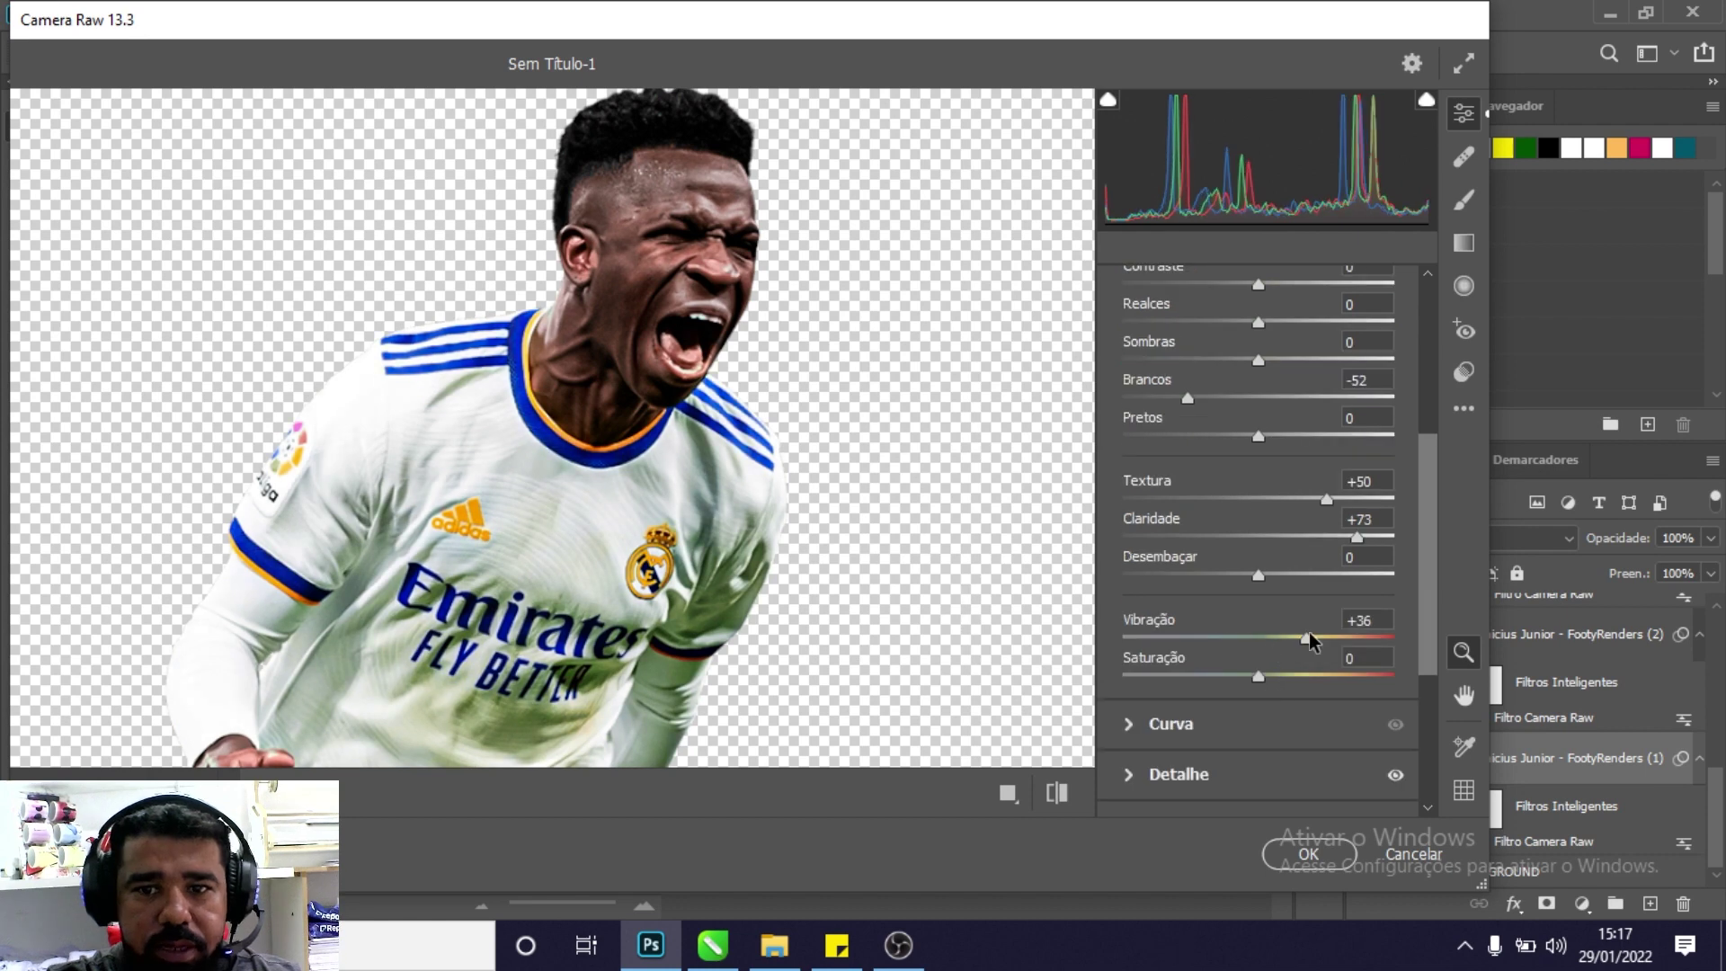
{"action": "left_click", "coordinate": [1305, 854]}
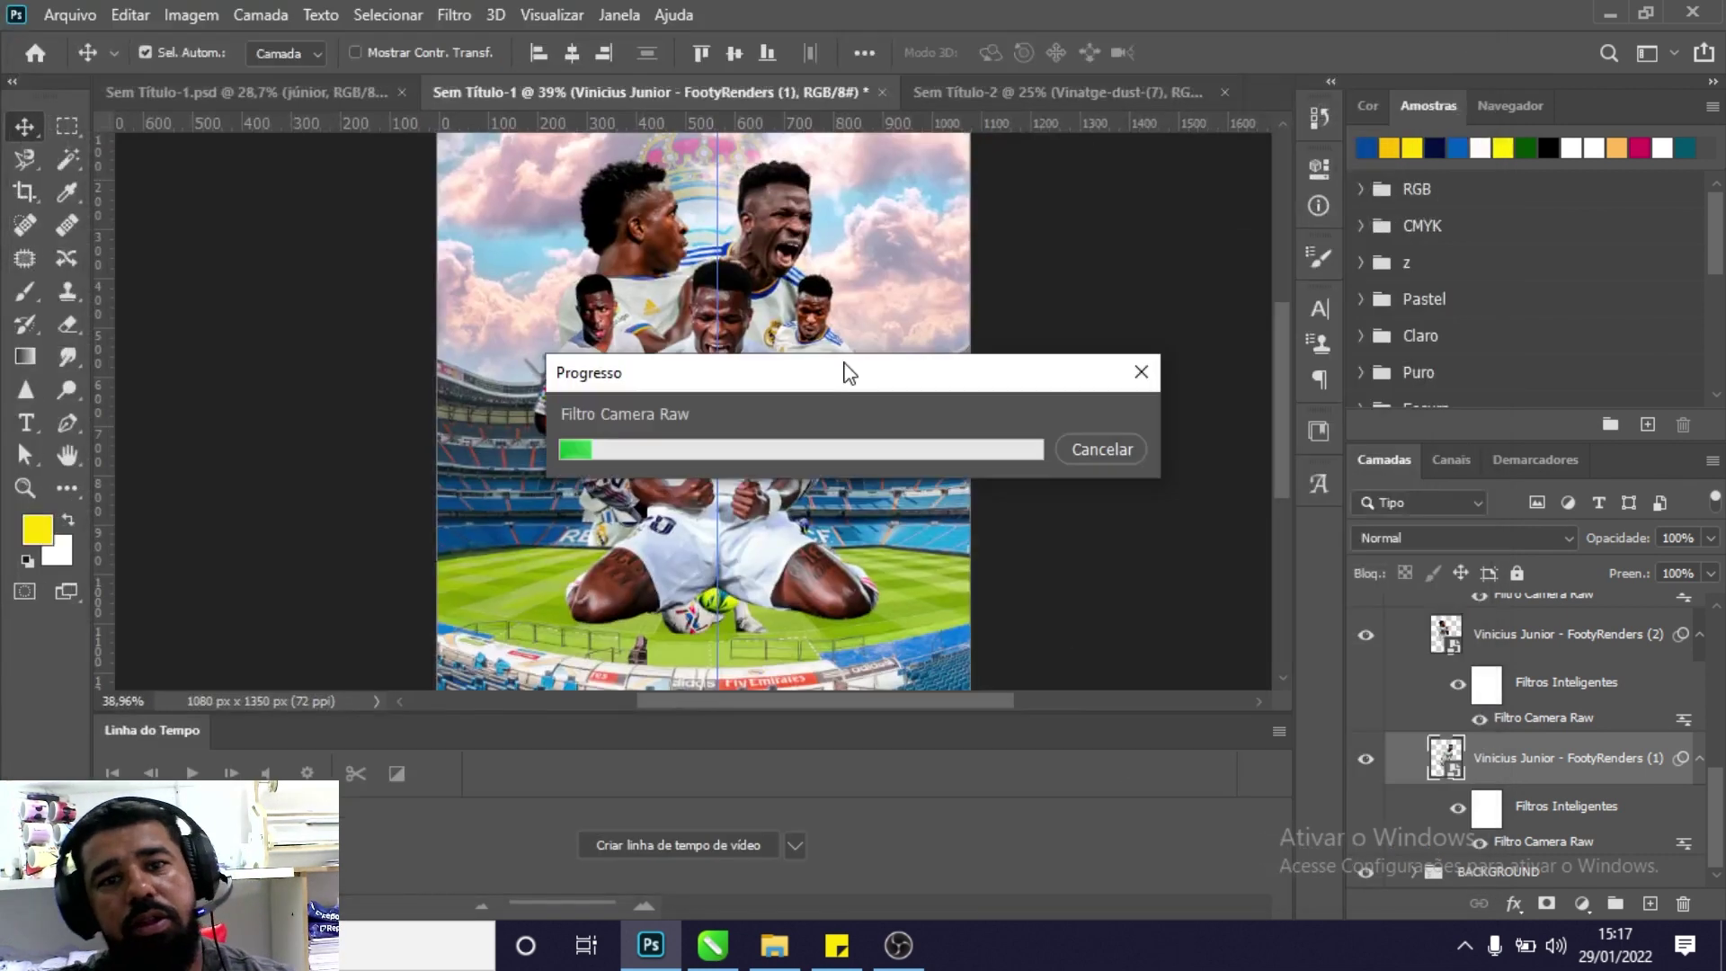
{"action": "key", "text": "z"}
{"action": "mouse_move", "coordinate": [809, 346]}
{"action": "left_mouse_down"}
{"action": "mouse_move", "coordinate": [818, 420]}
{"action": "mouse_move", "coordinate": [792, 455]}
{"action": "left_mouse_up"}
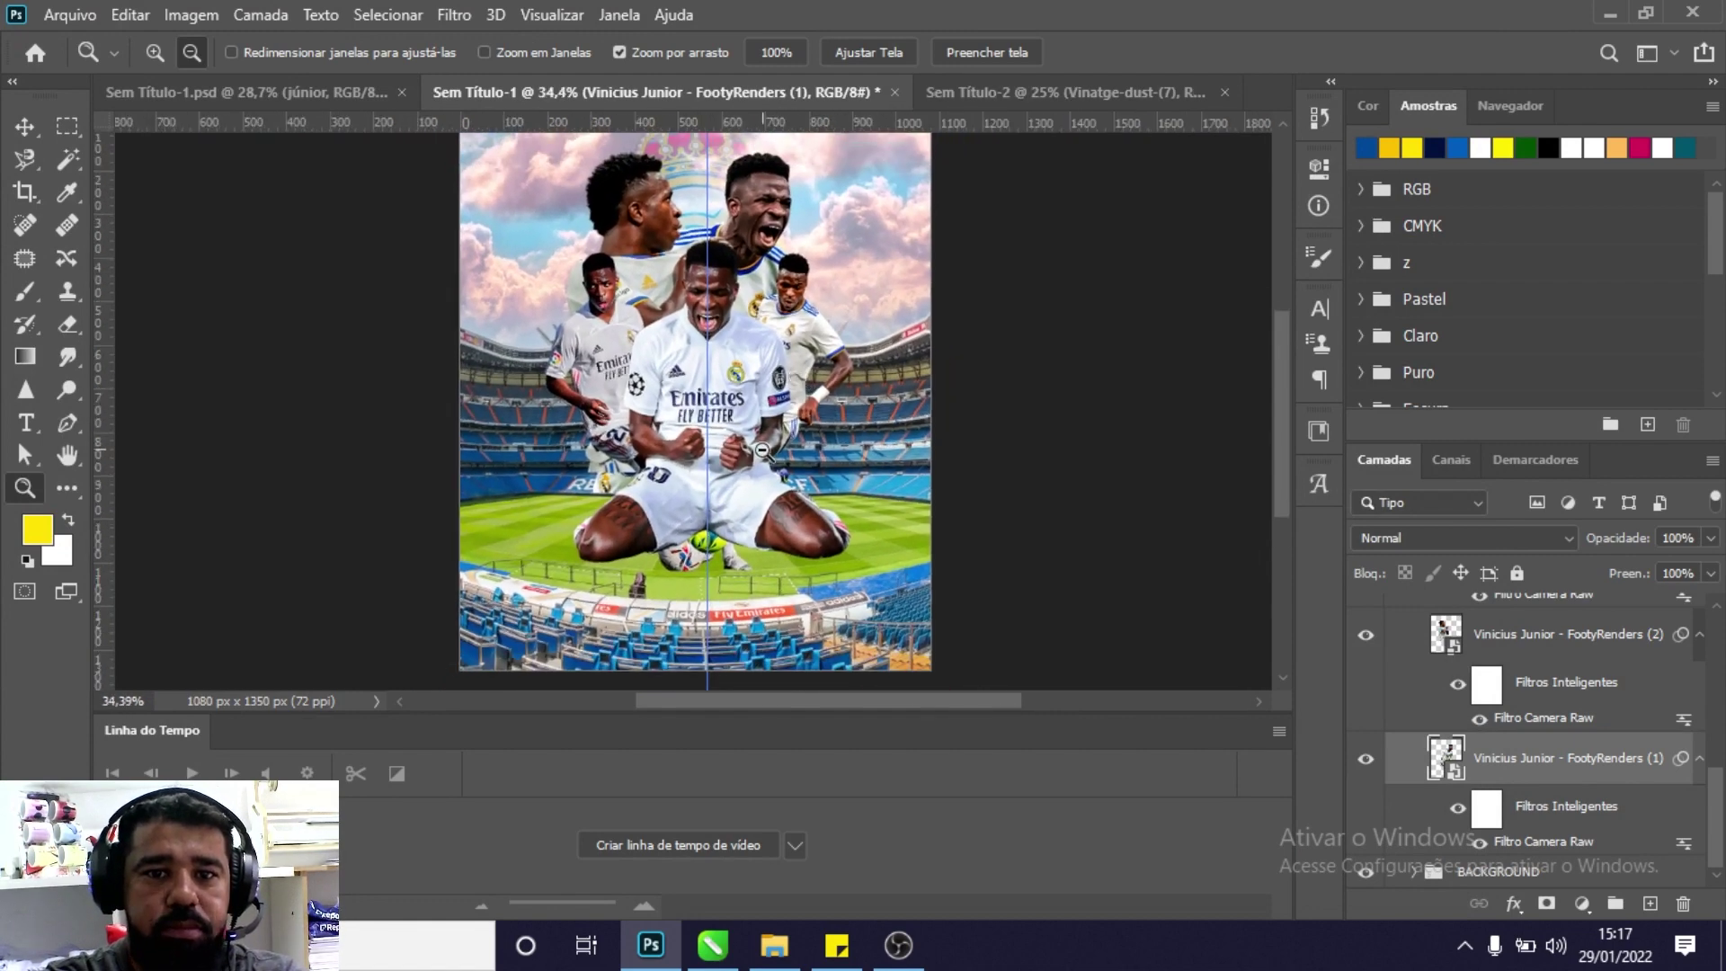
{"action": "left_click_drag", "start_coordinate": [793, 455], "coordinate": [813, 454]}
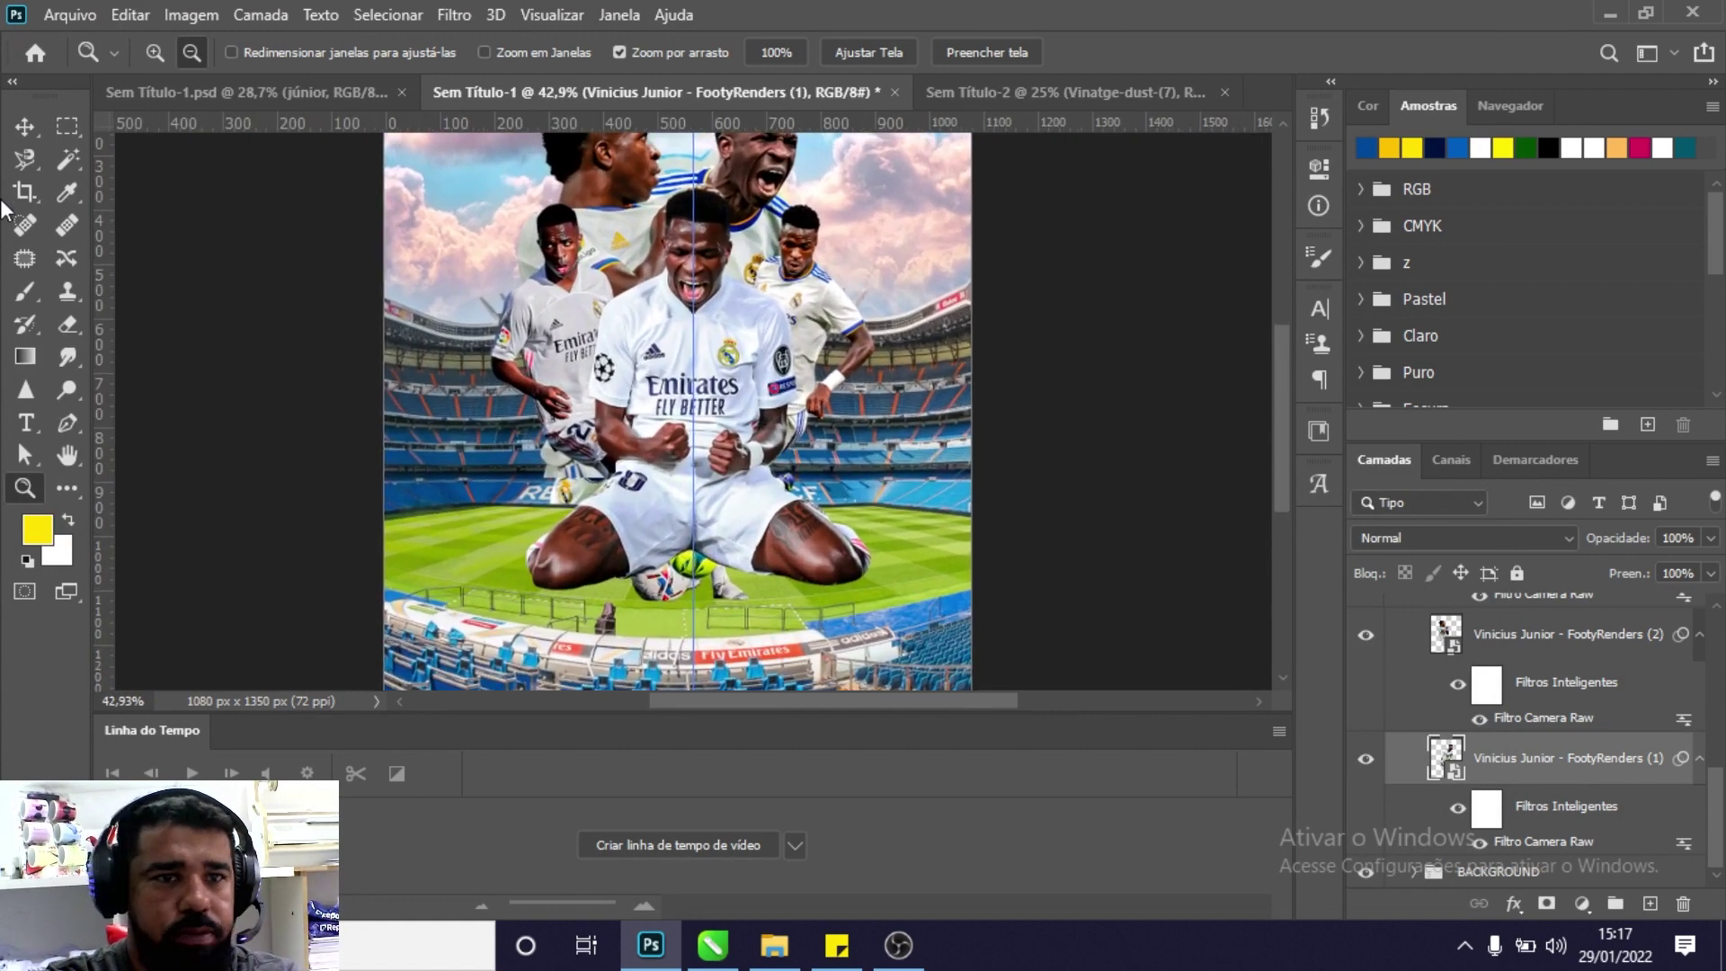
Duplicate a layer and add a layer mask to the Vinicius Junior (4) cutout.
{"action": "left_click", "coordinate": [25, 126]}
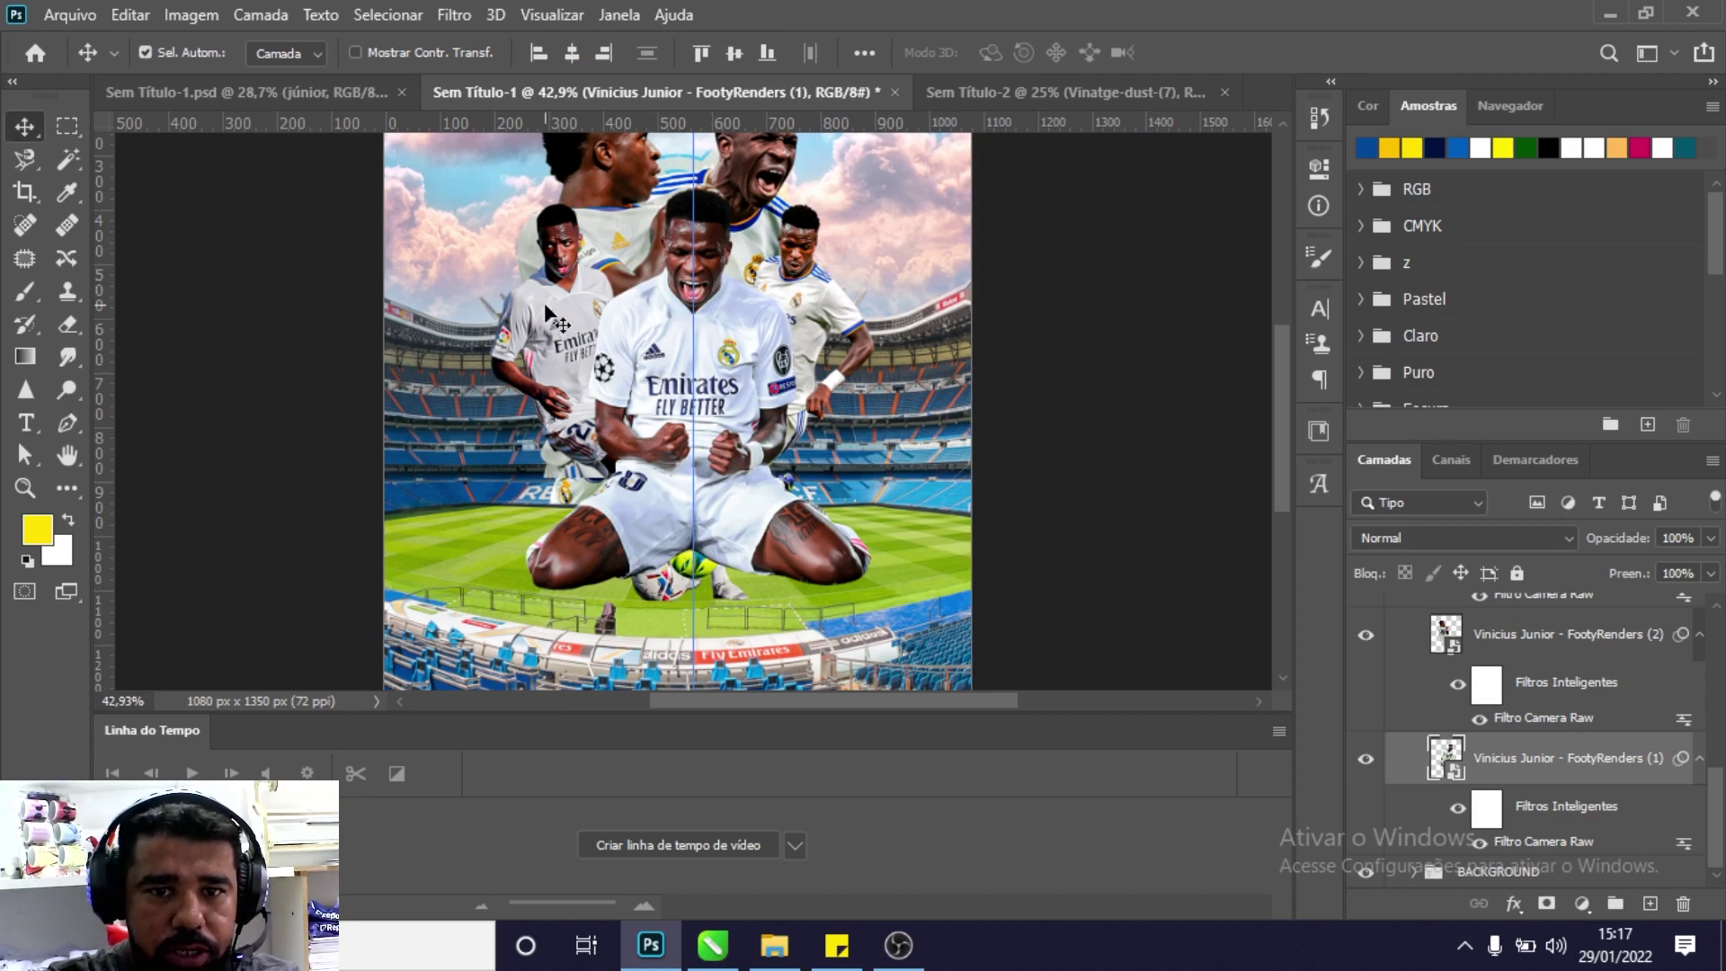
{"action": "key", "text": "ctrl+j"}
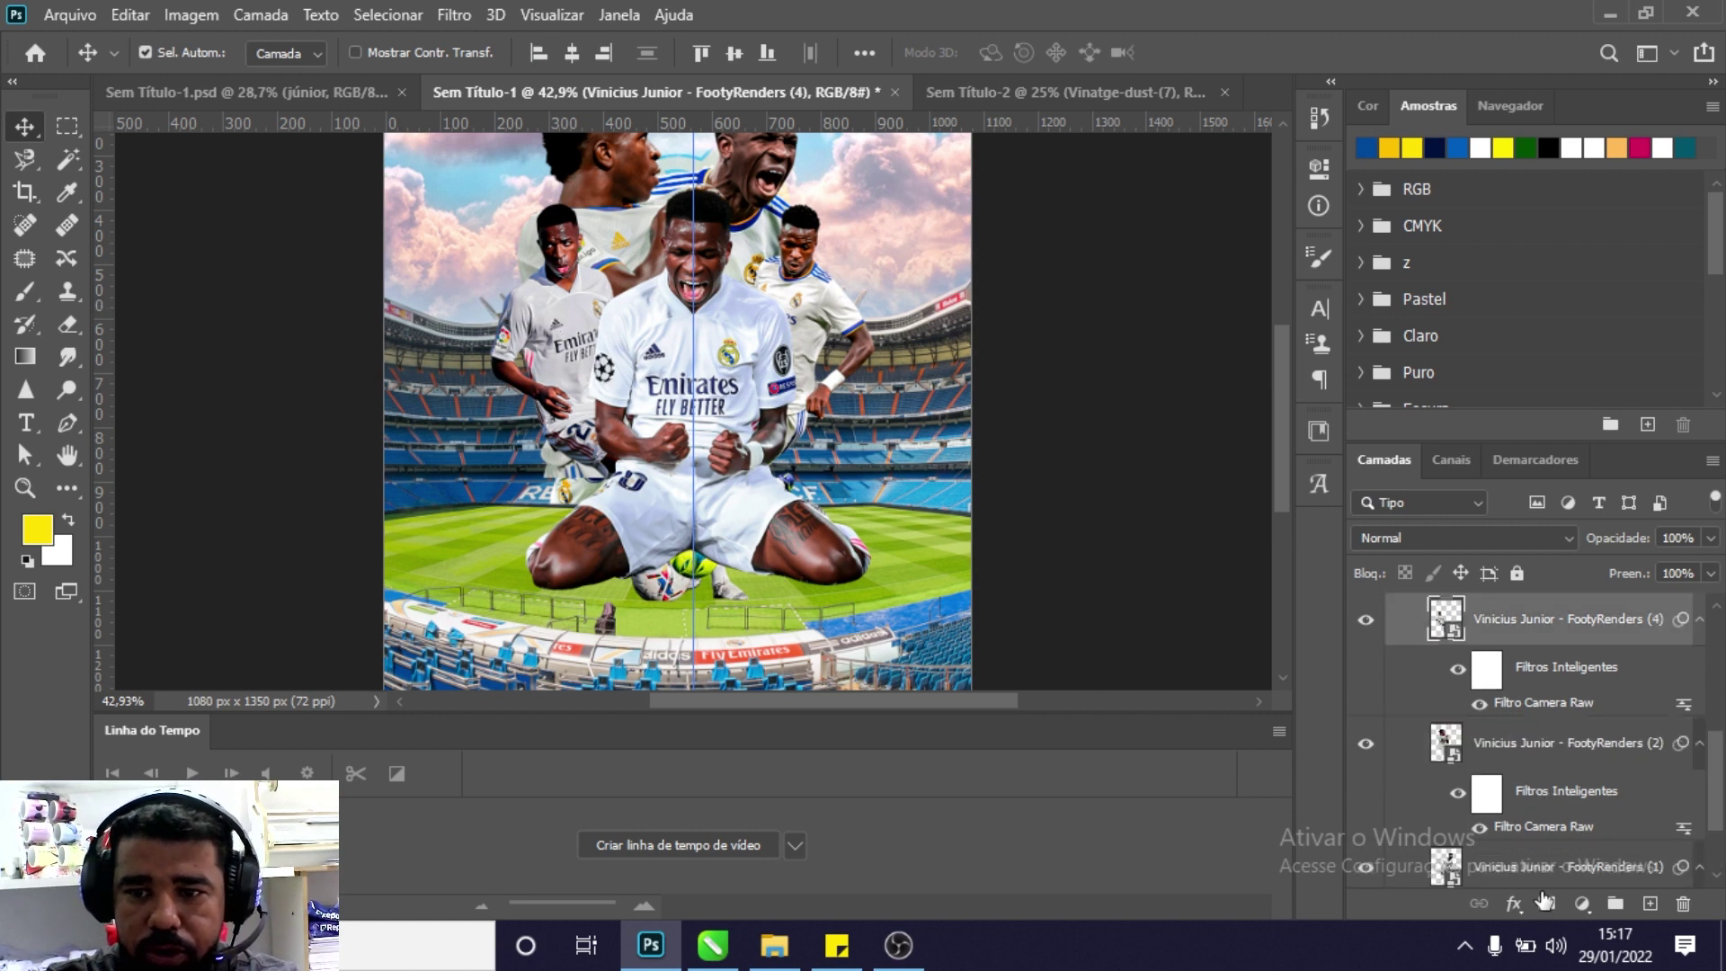
{"action": "left_click", "coordinate": [1546, 905]}
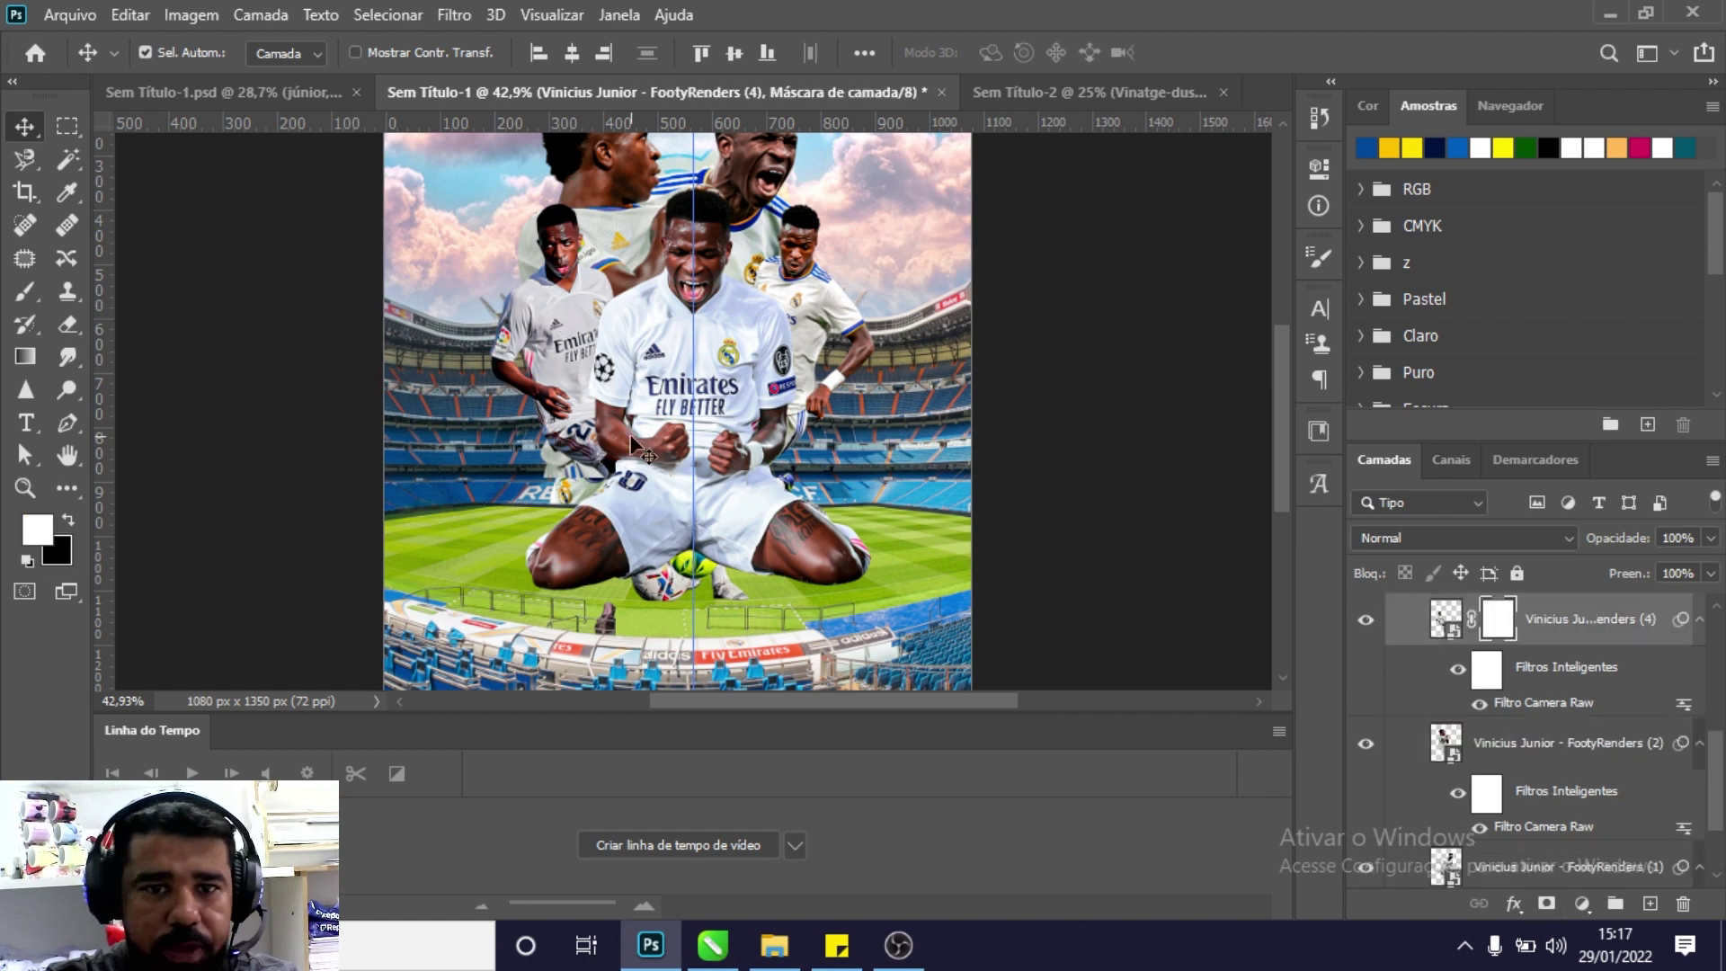
{"action": "left_click", "coordinate": [67, 323]}
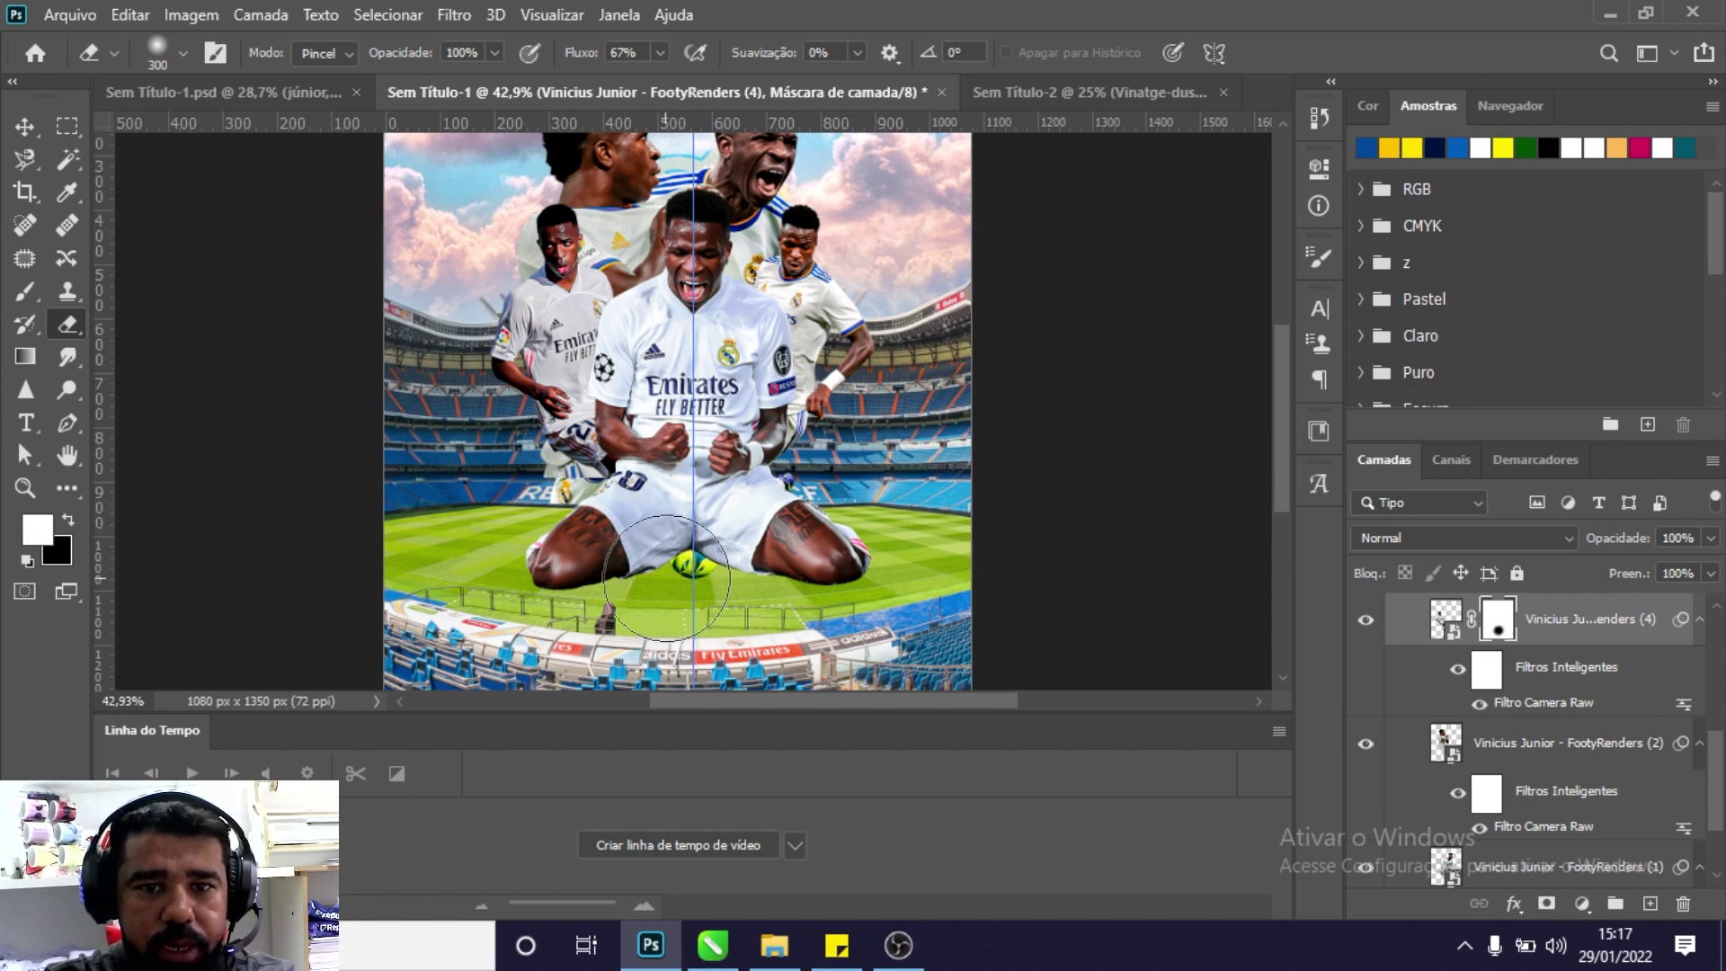
{"action": "left_click", "coordinate": [24, 126]}
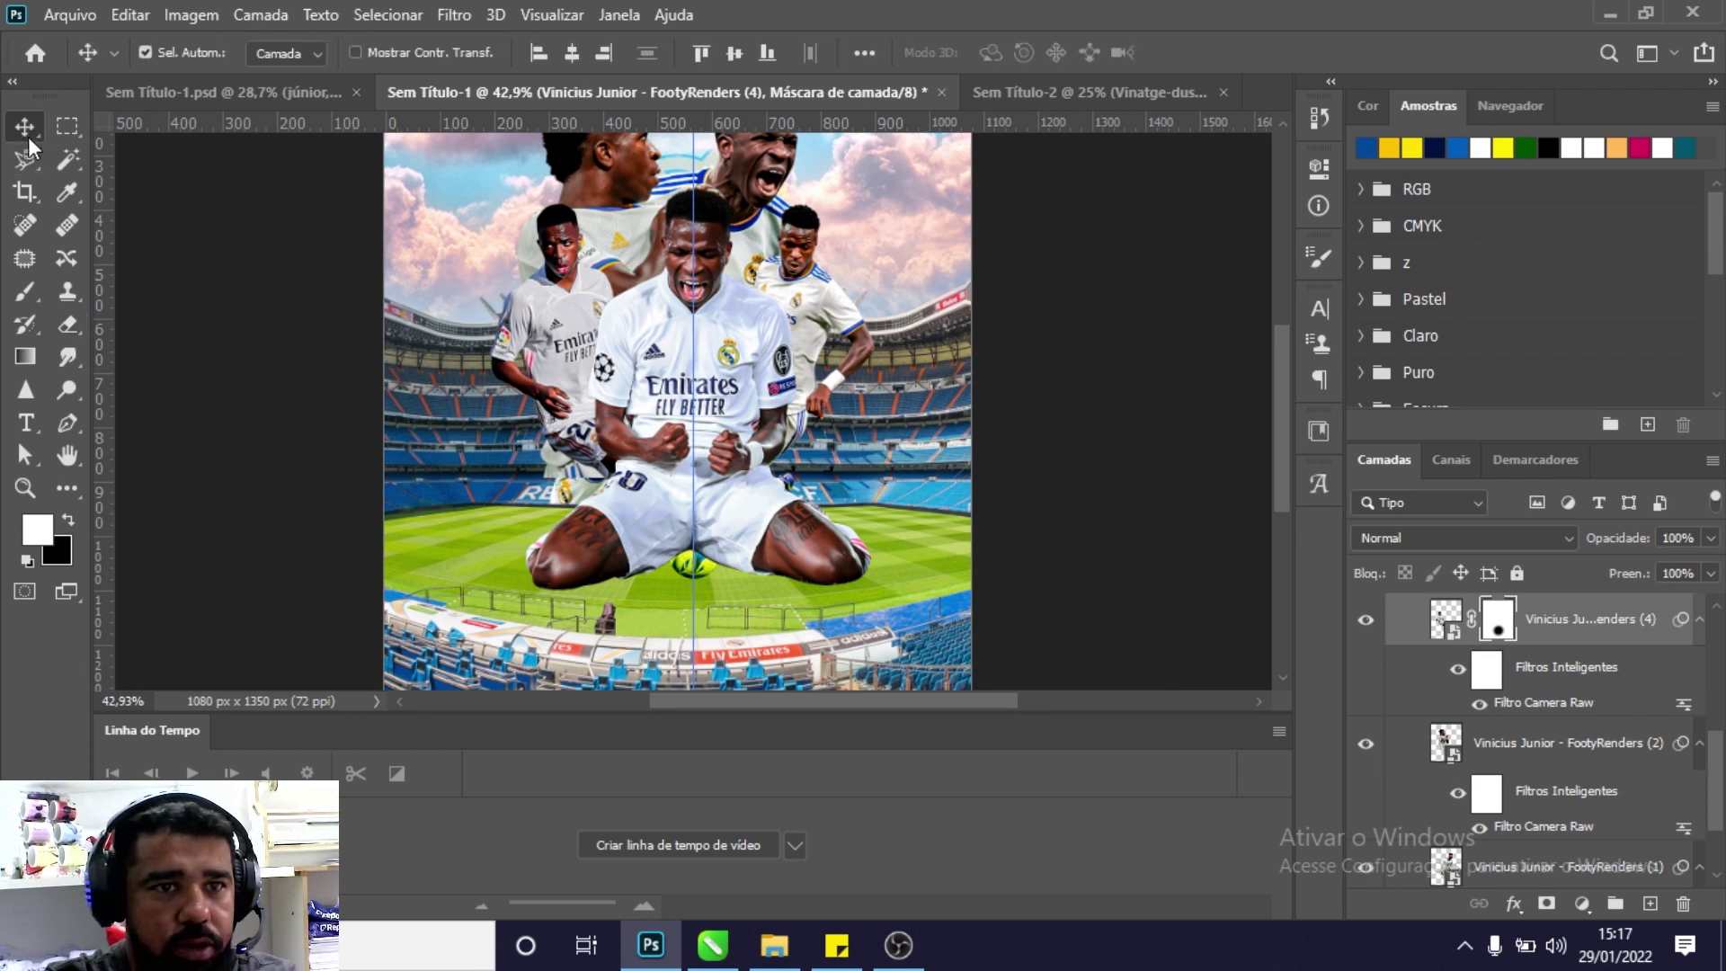
Mask the main Vinicius Junior cutout, hiding the part around the ball.
{"action": "left_click", "coordinate": [803, 269]}
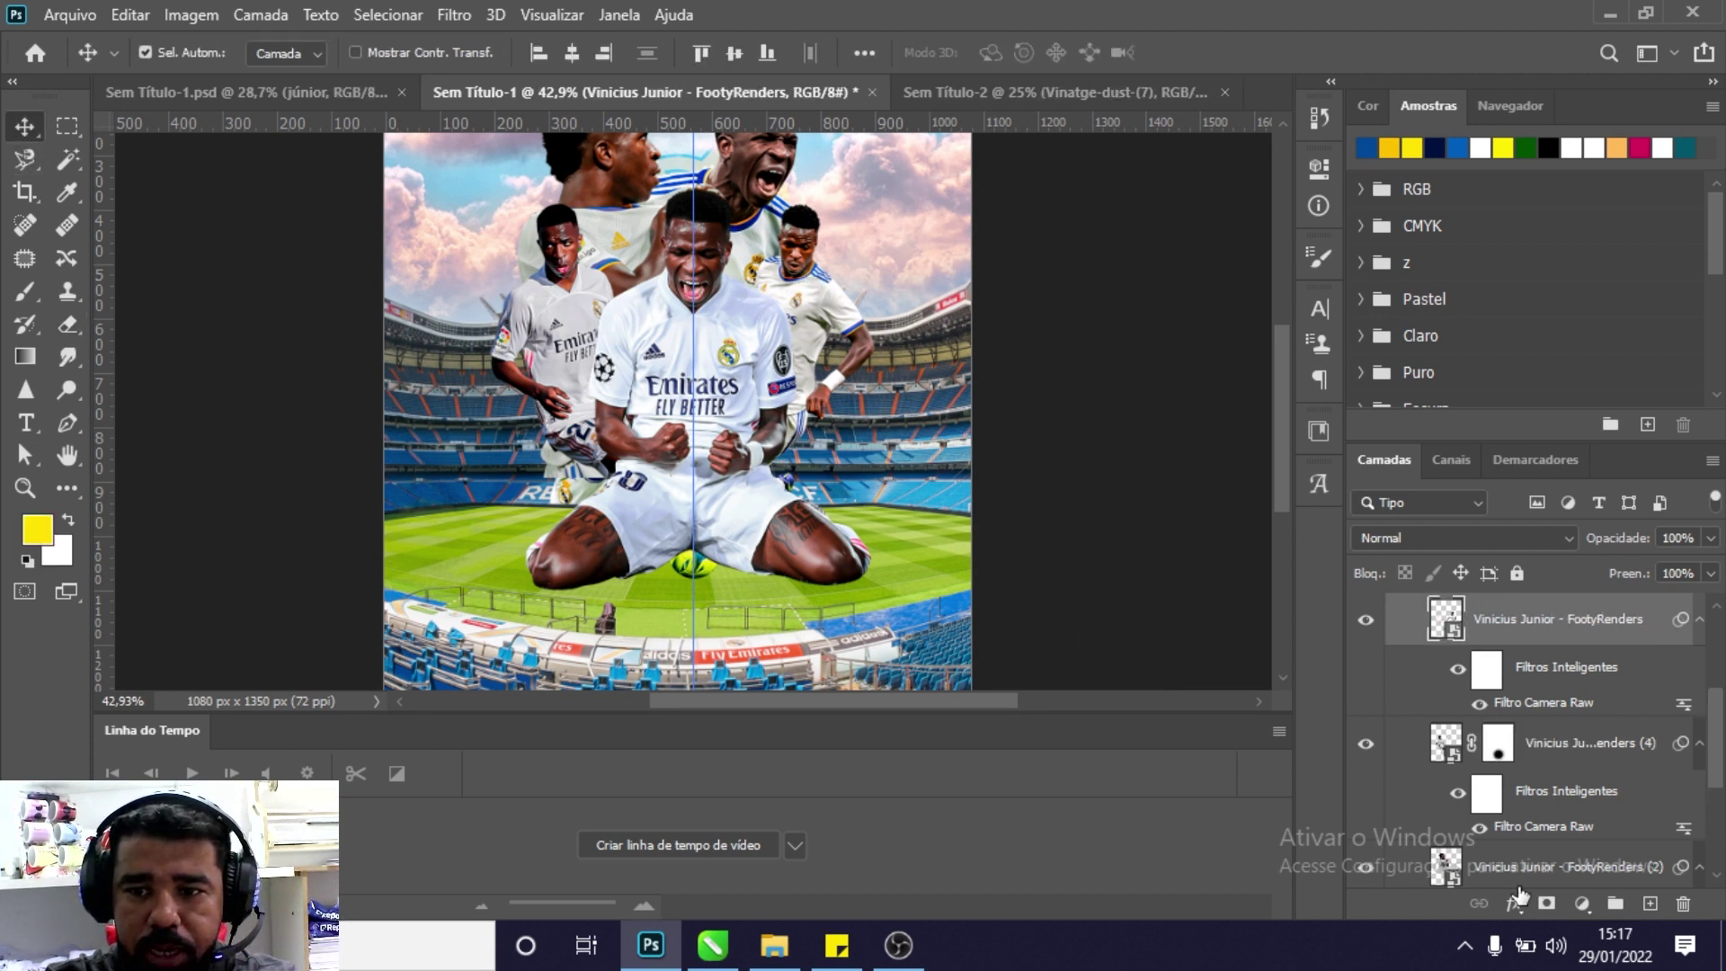
{"action": "left_click", "coordinate": [1545, 903]}
{"action": "left_click", "coordinate": [70, 323]}
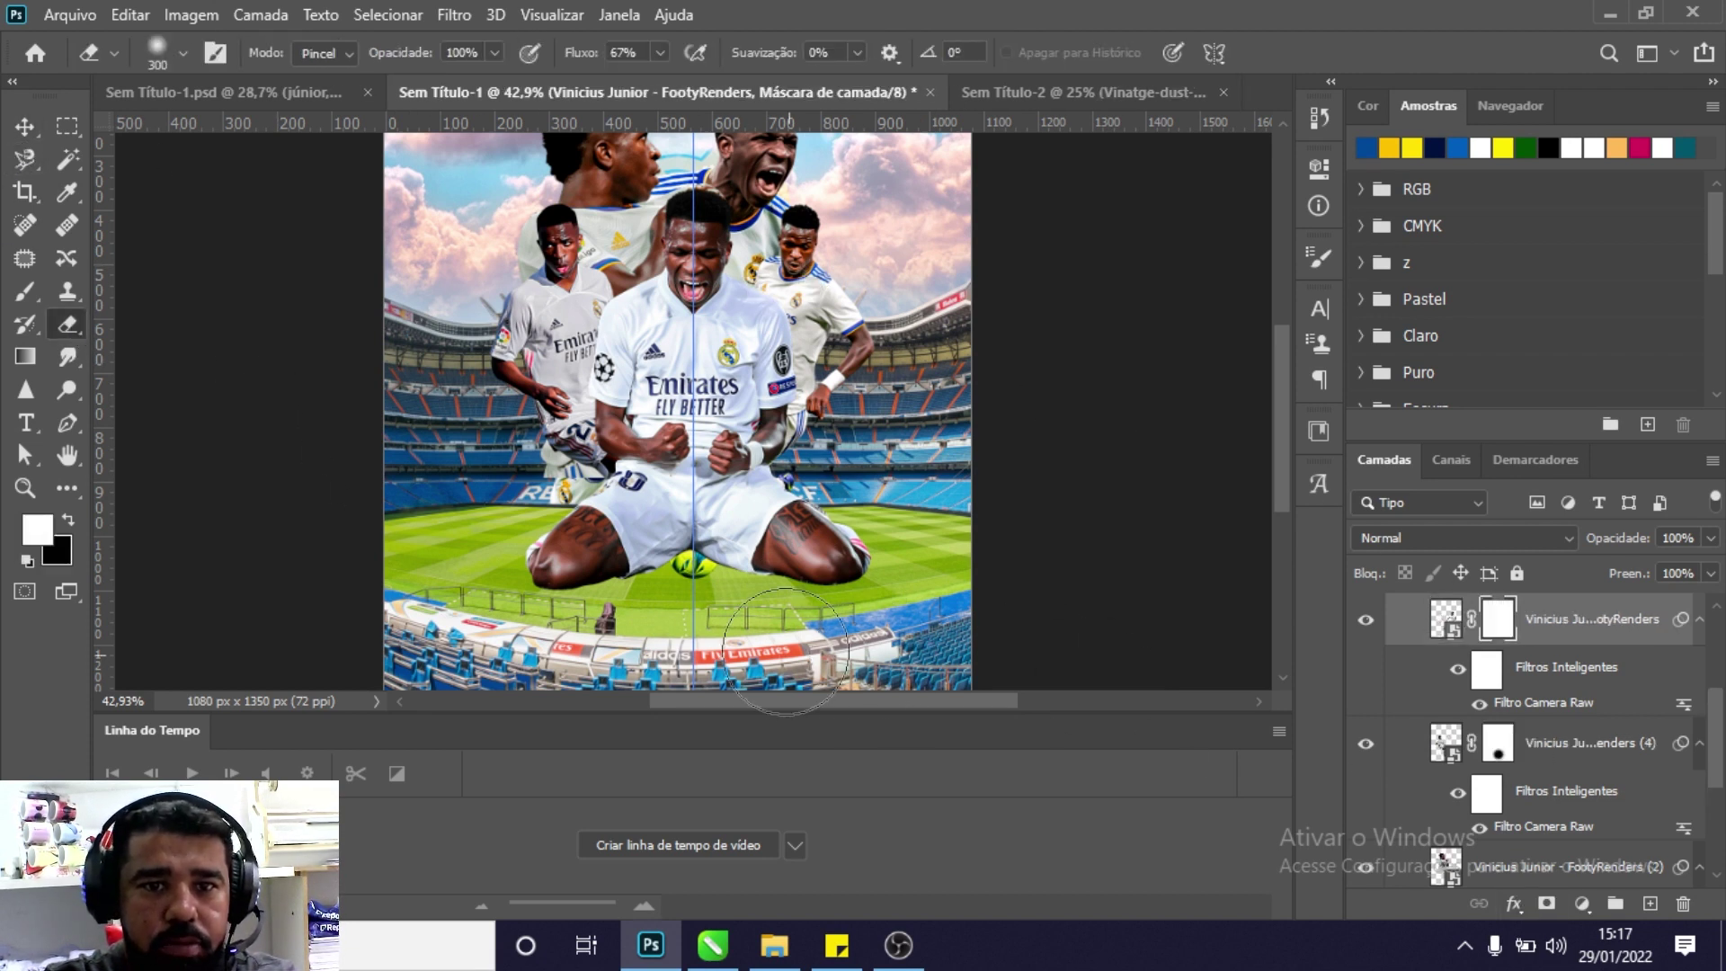
{"action": "left_click", "coordinate": [710, 565]}
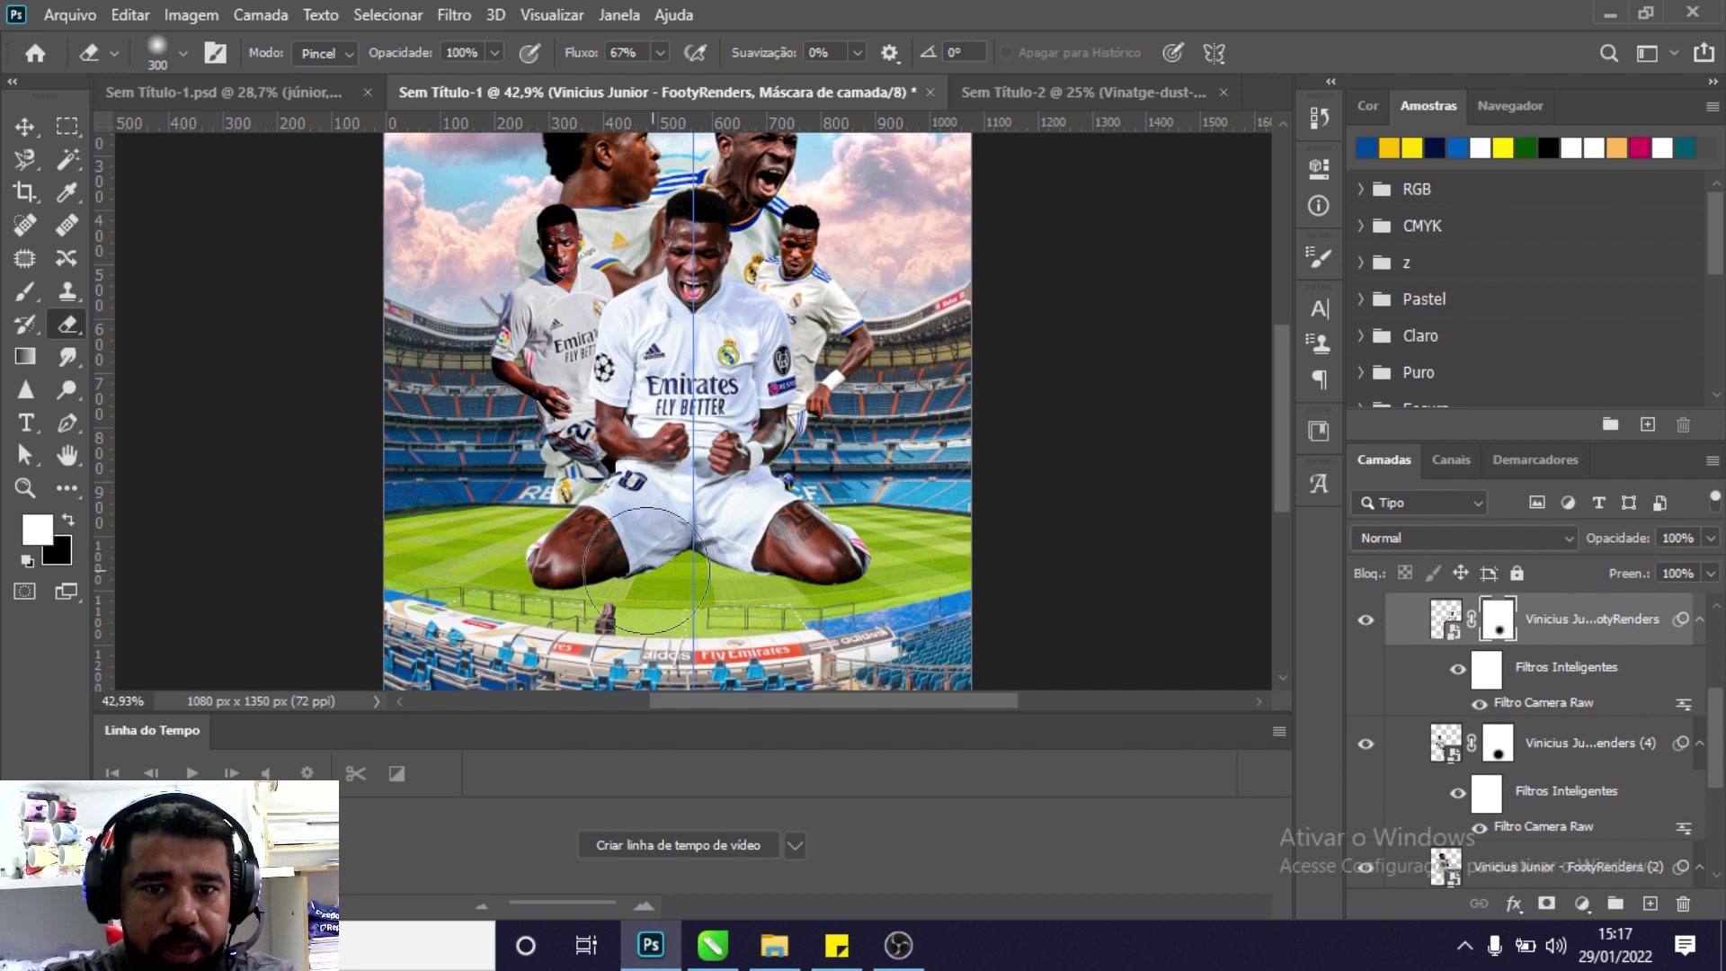
{"action": "key", "text": "v"}
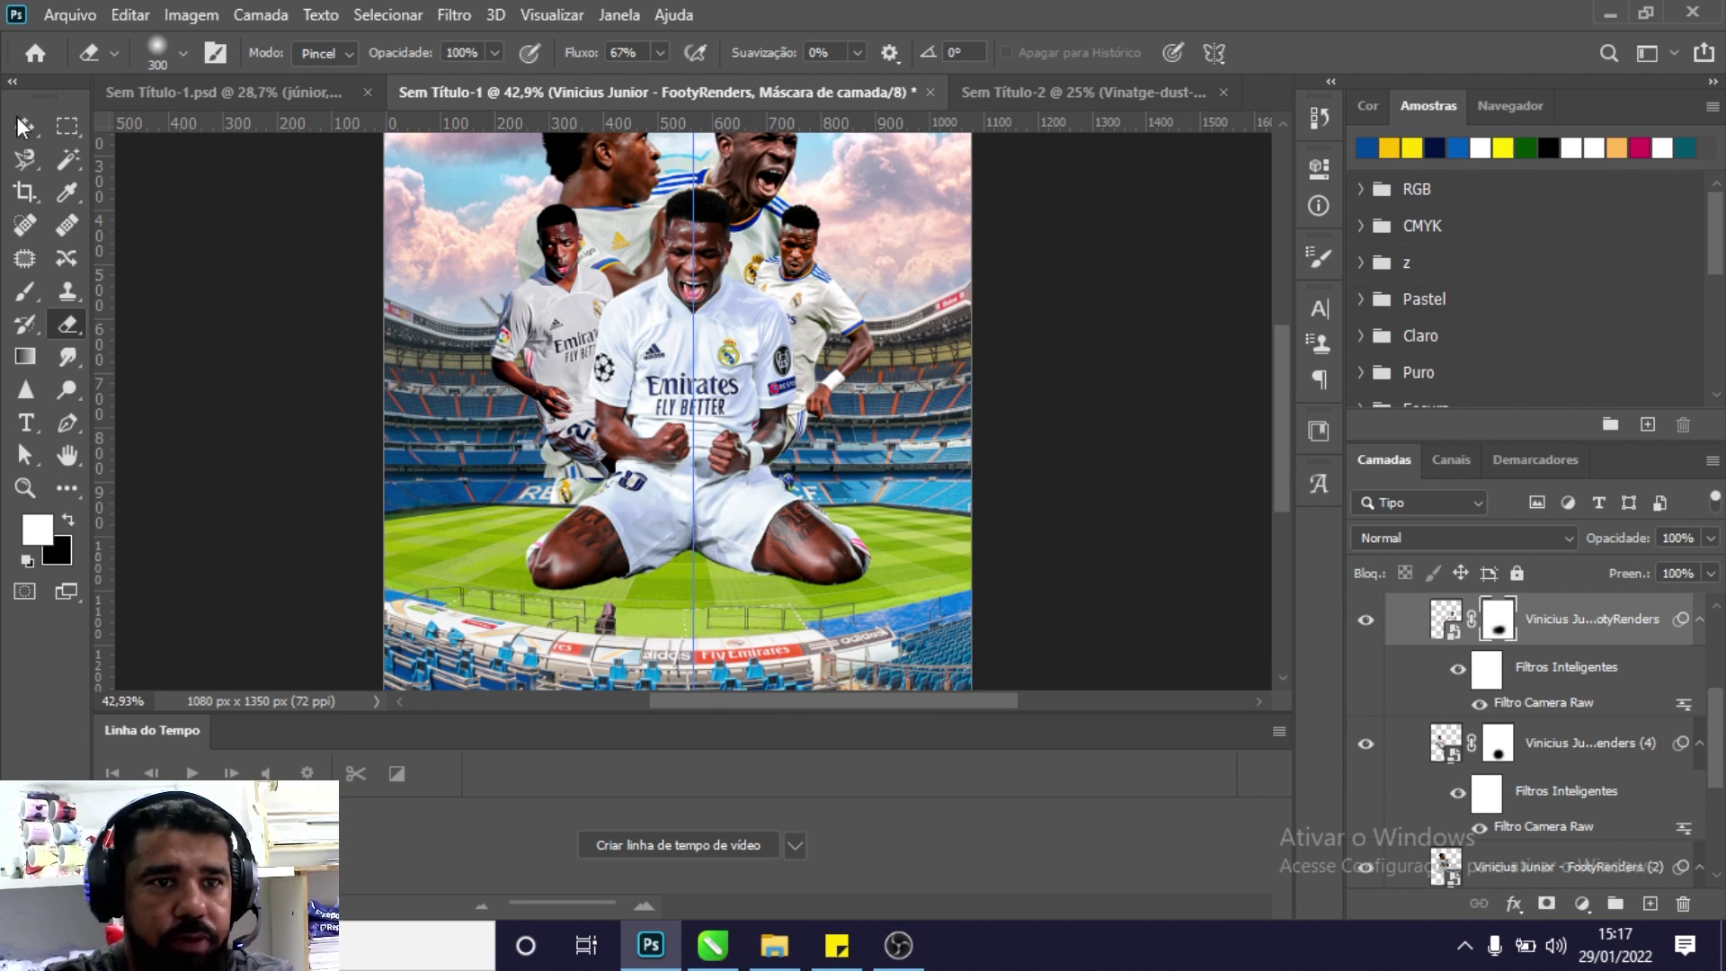
Nudge the FootyRenders (2) cutout and mask away the area near the shorts.
{"action": "left_click", "coordinate": [584, 346]}
{"action": "left_click_drag", "start_coordinate": [589, 184], "coordinate": [595, 178]}
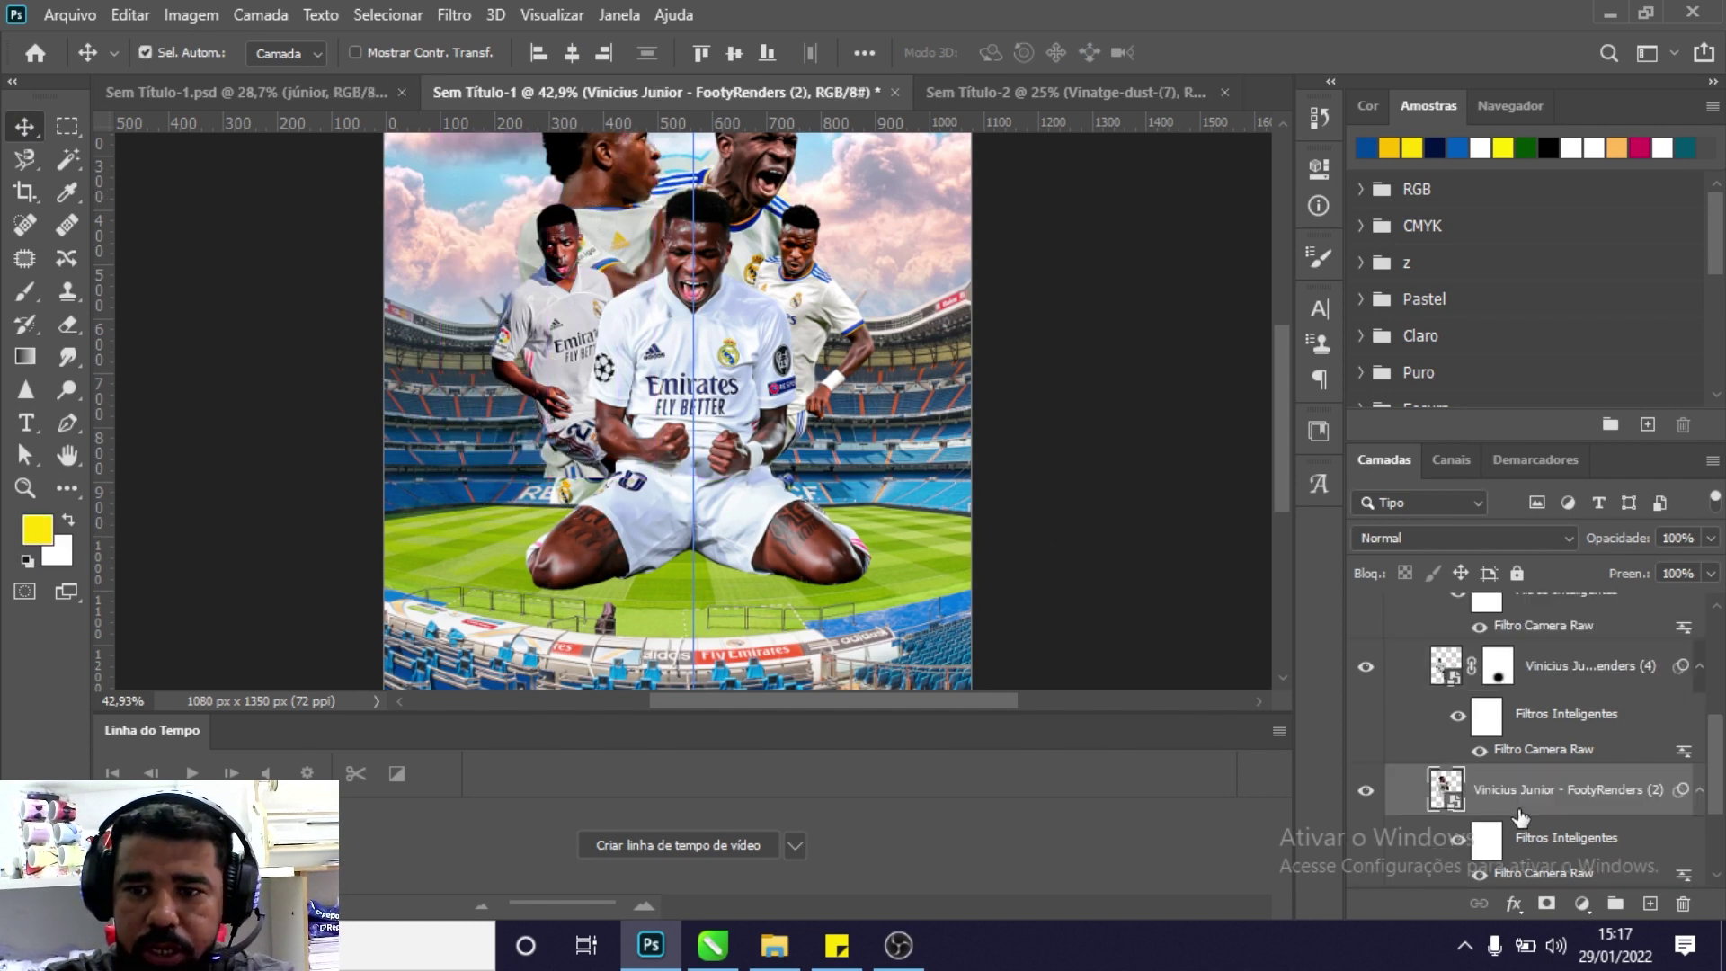
{"action": "left_click", "coordinate": [1546, 903]}
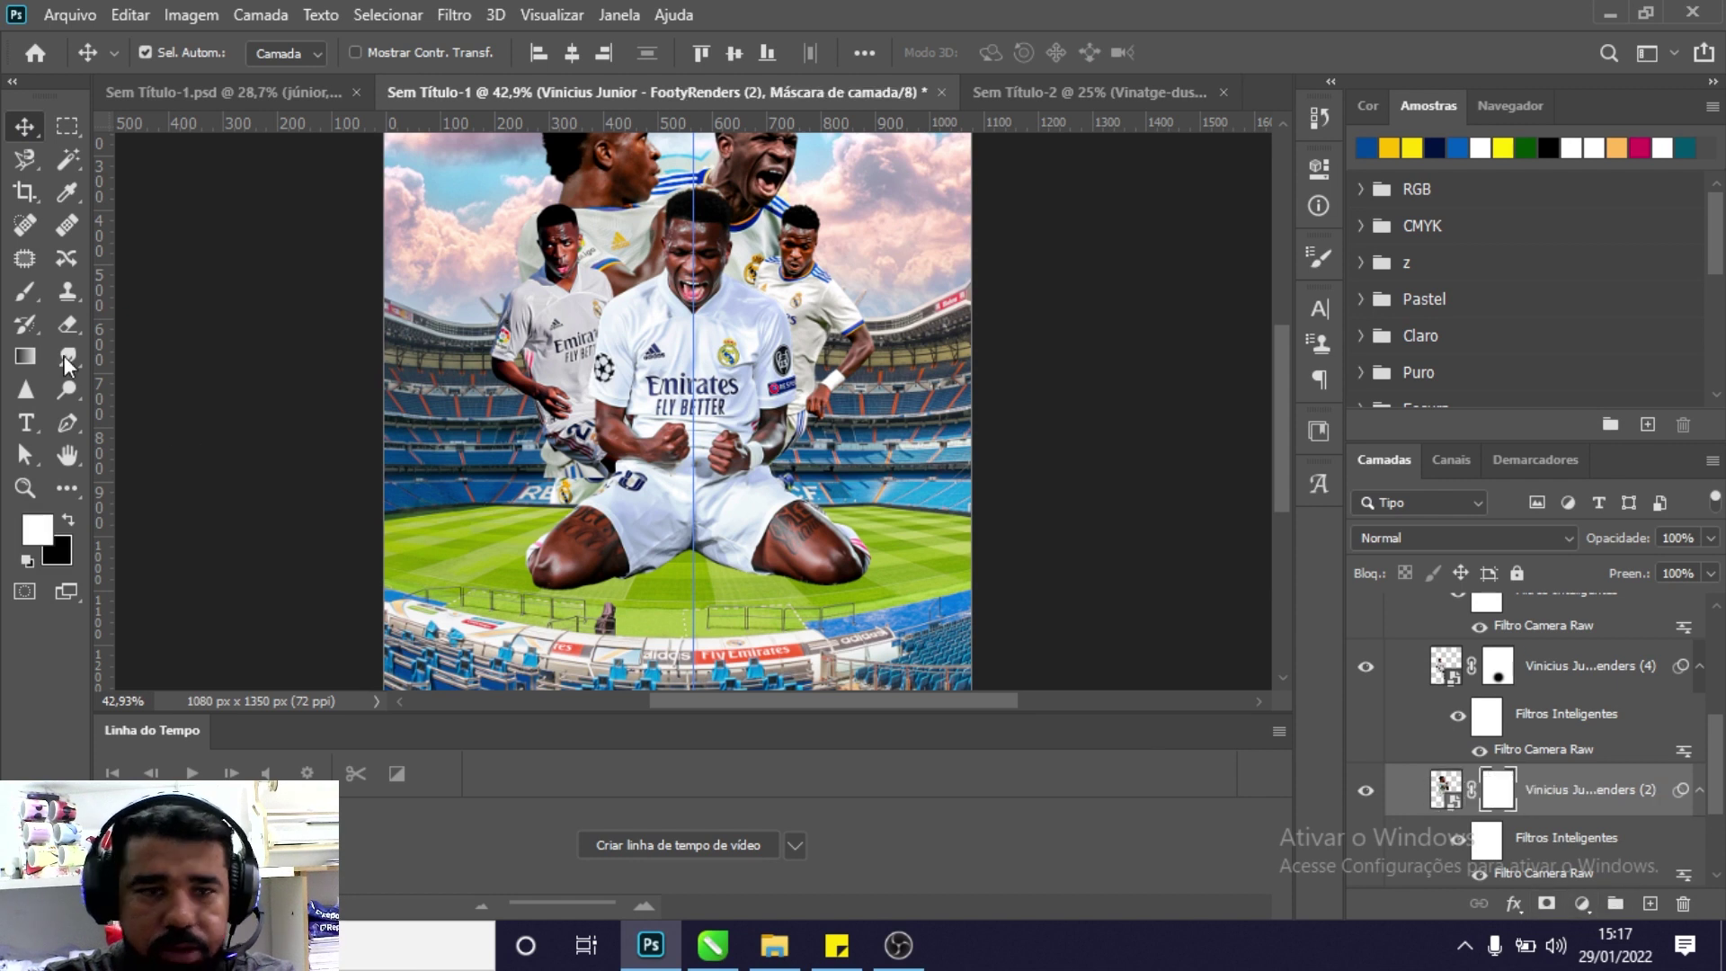
{"action": "left_click", "coordinate": [68, 324]}
{"action": "mouse_move", "coordinate": [557, 458]}
{"action": "left_mouse_down"}
{"action": "mouse_move", "coordinate": [593, 474]}
{"action": "mouse_move", "coordinate": [584, 405]}
{"action": "left_mouse_up"}
{"action": "key", "text": "v"}
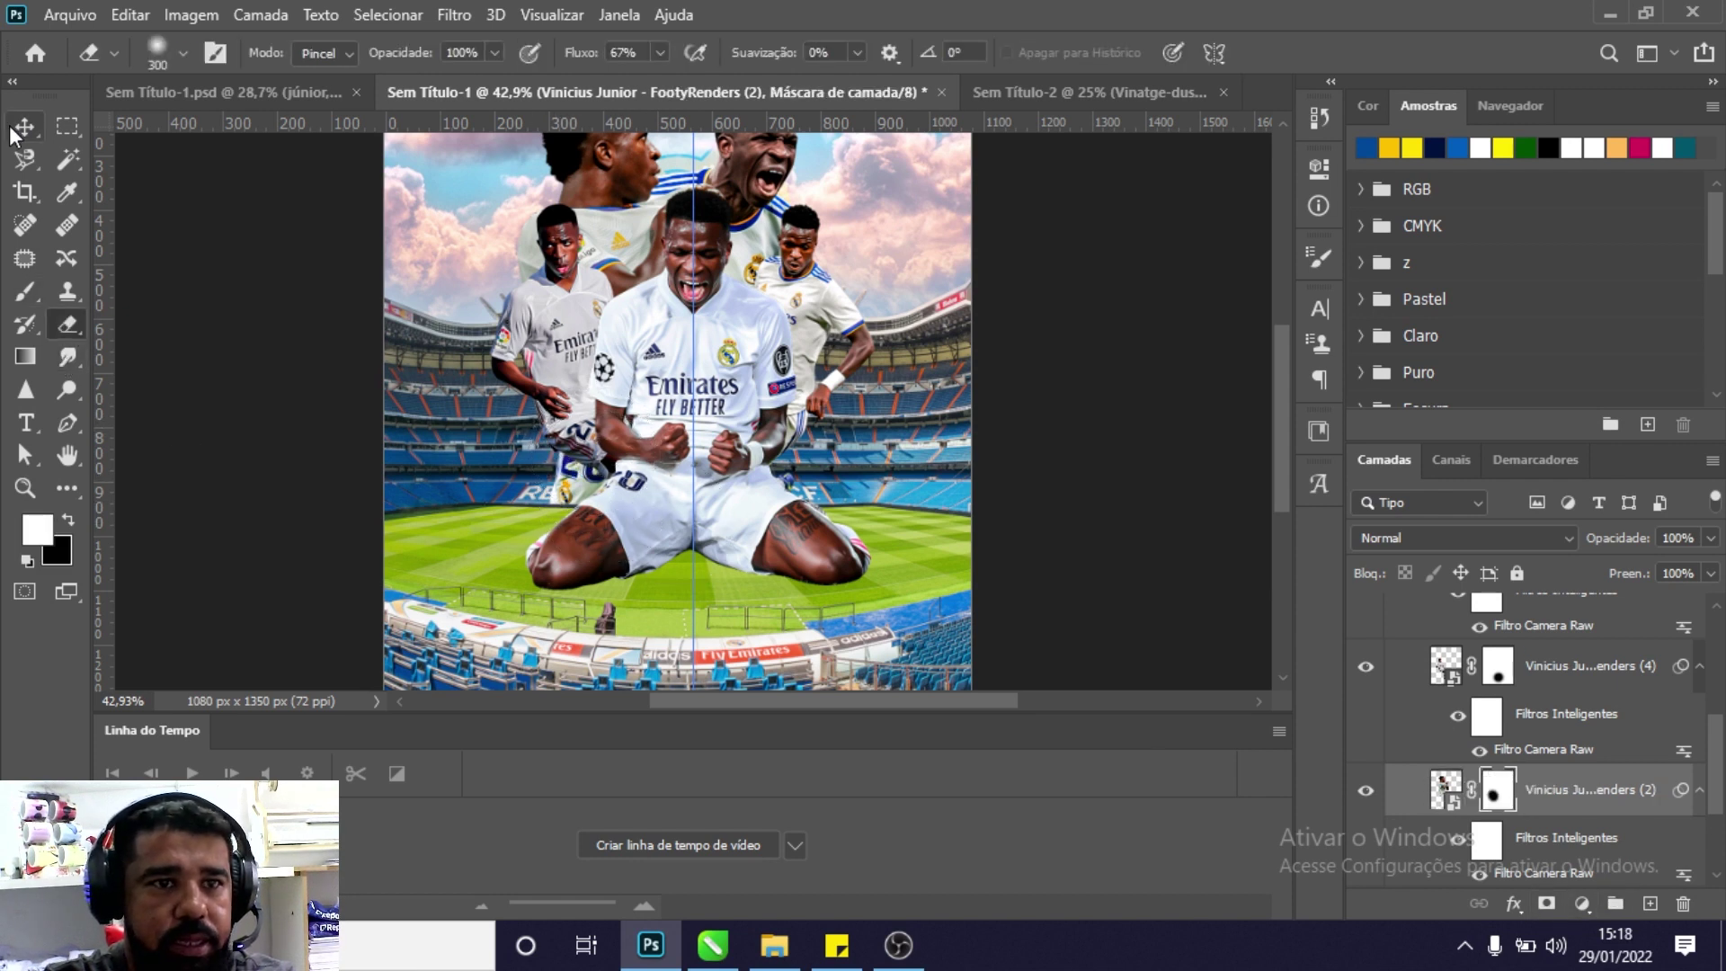
Mask the FootyRenders (1) cutout to hide the shorts and reveal the REAL lettering.
{"action": "left_click", "coordinate": [891, 269]}
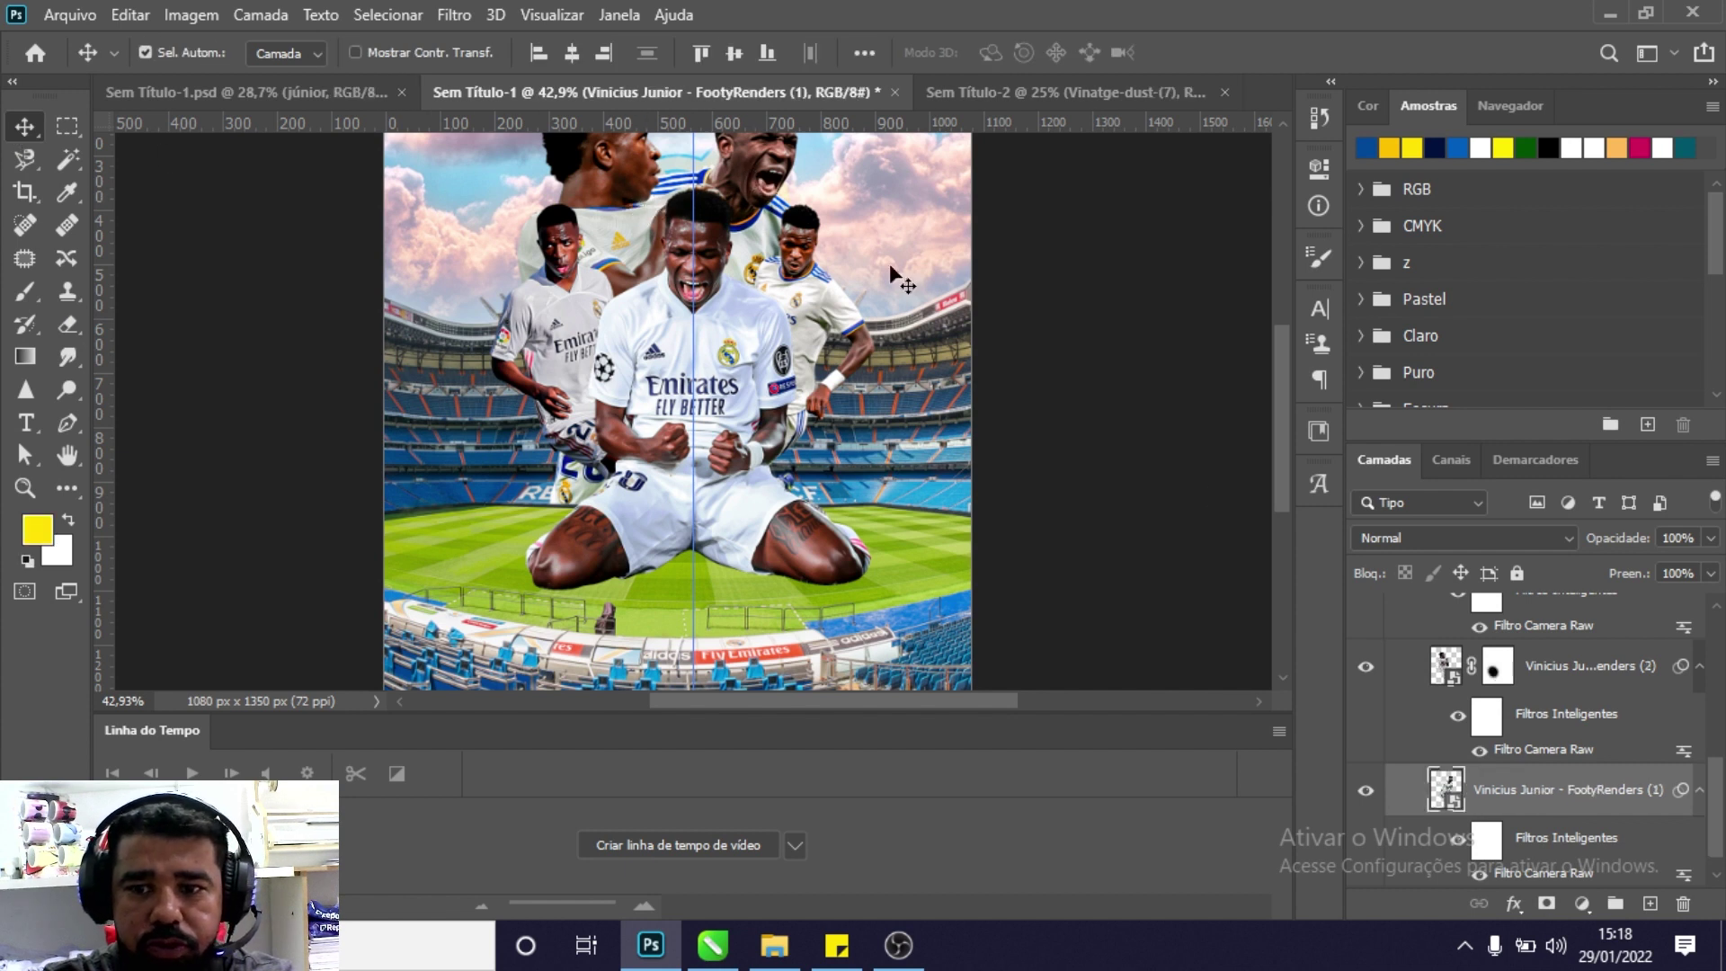
{"action": "left_click", "coordinate": [1546, 903]}
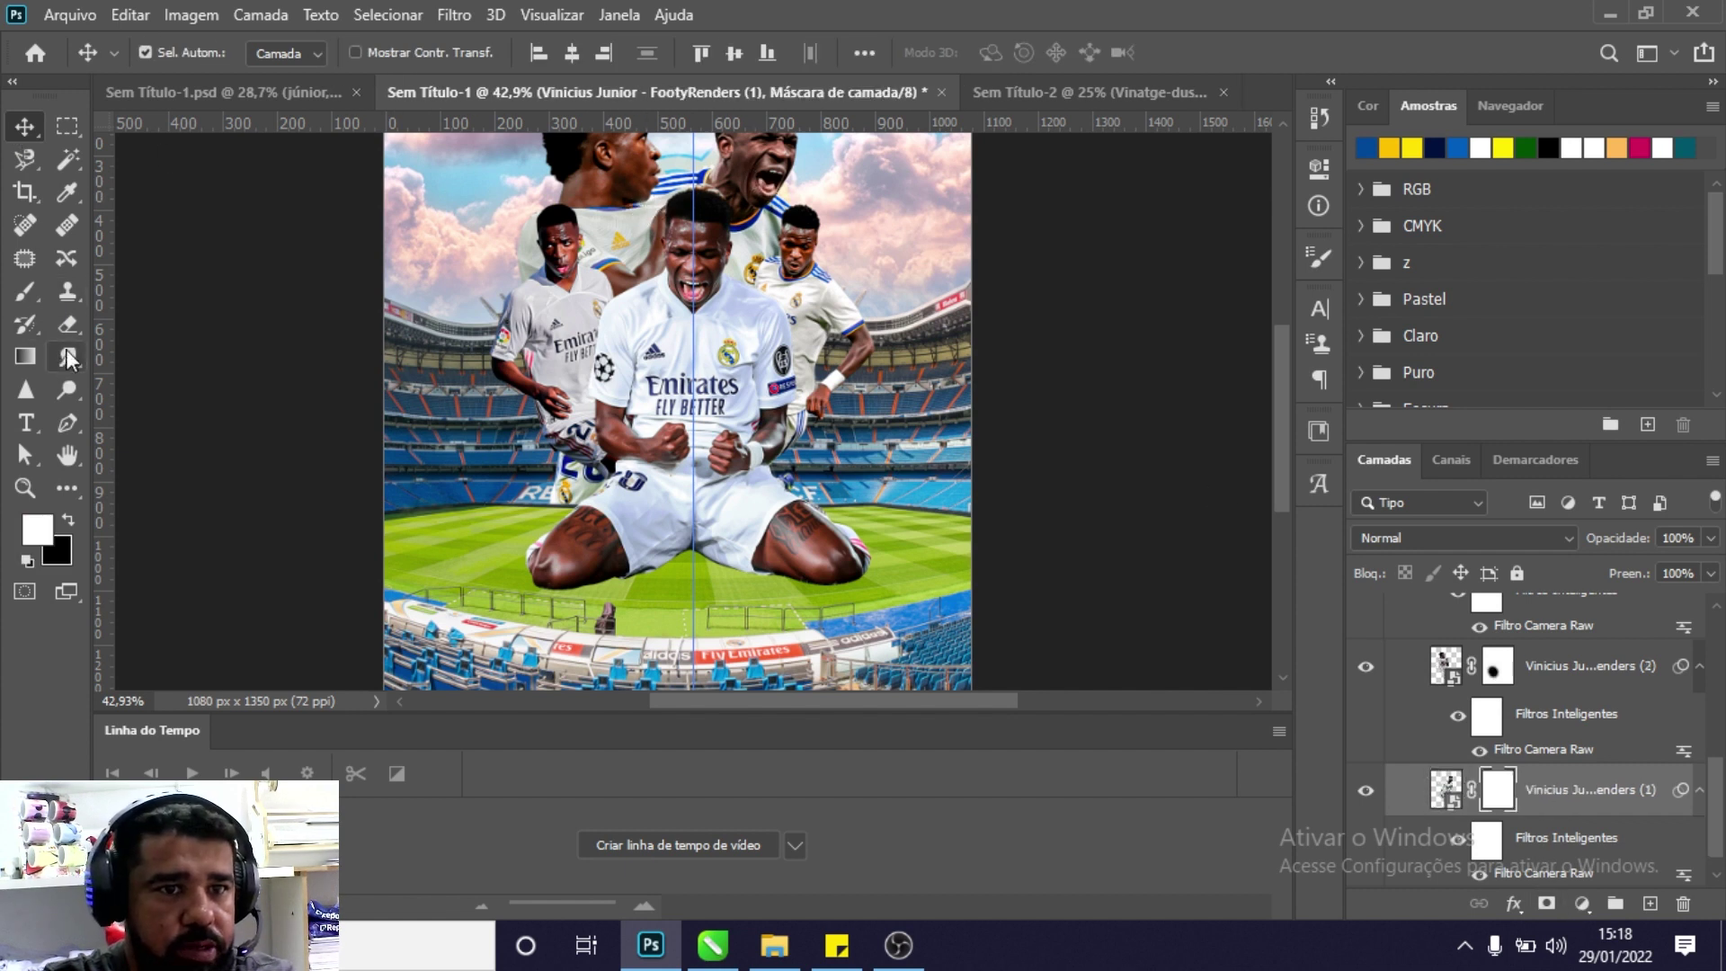
{"action": "key", "text": "e"}
{"action": "left_click_drag", "start_coordinate": [548, 534], "coordinate": [580, 460]}
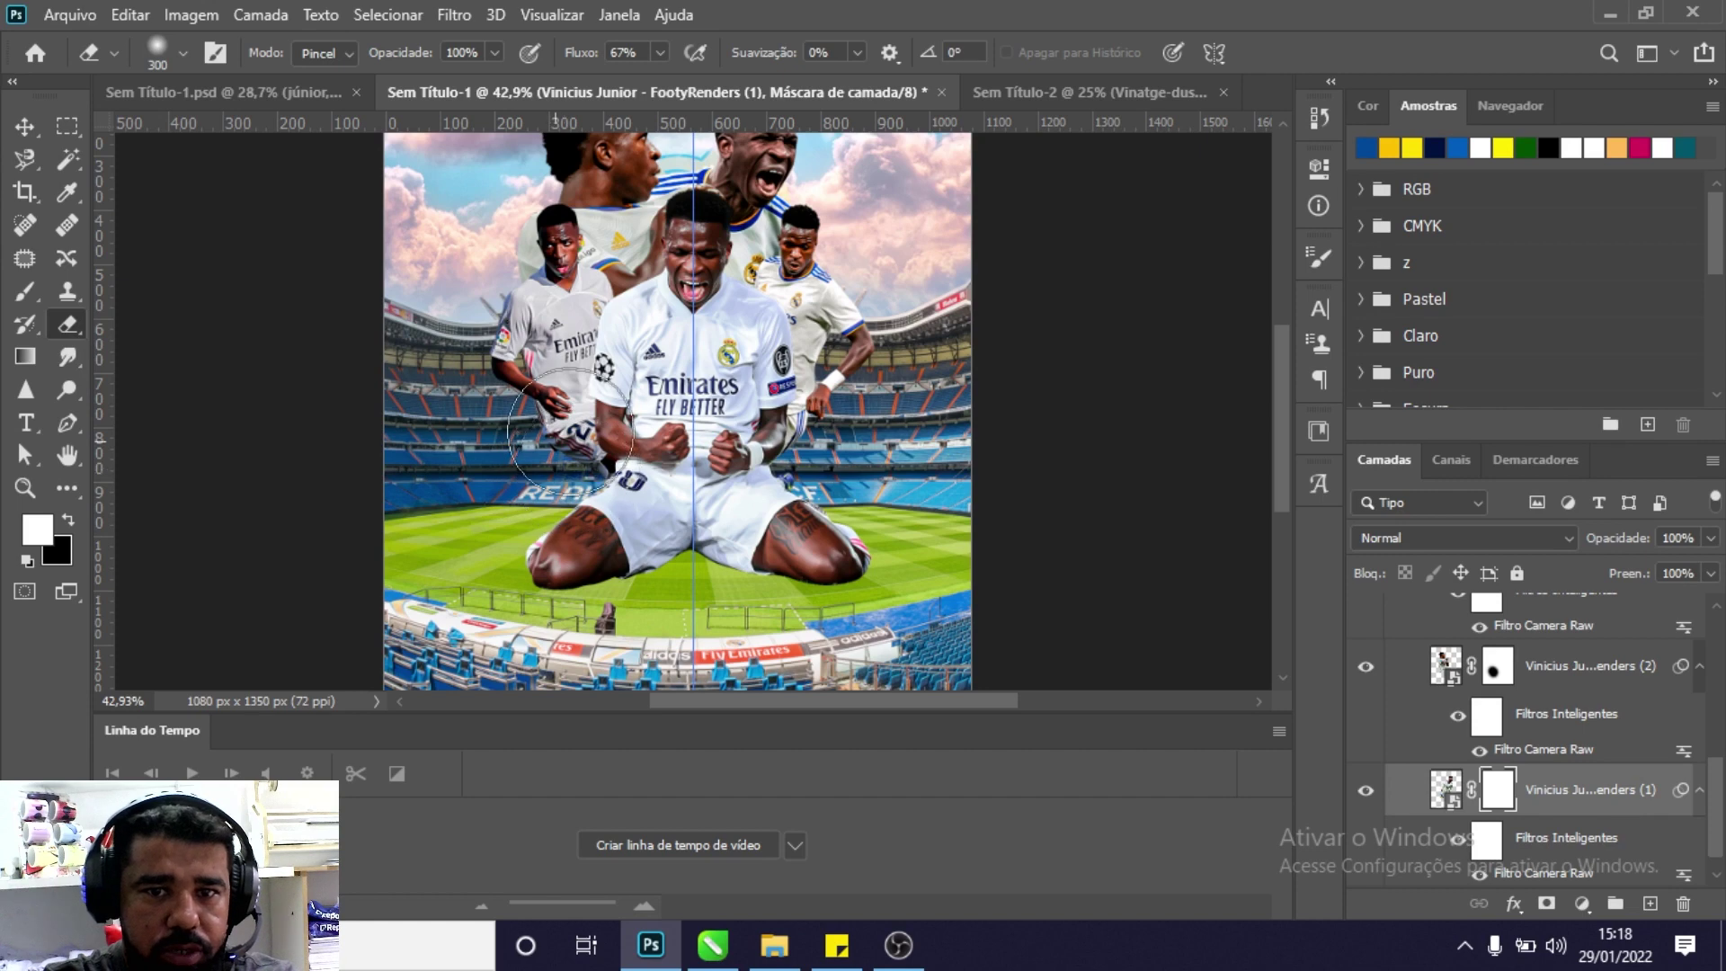
{"action": "key", "text": "z"}
{"action": "left_click_drag", "start_coordinate": [630, 468], "coordinate": [700, 479]}
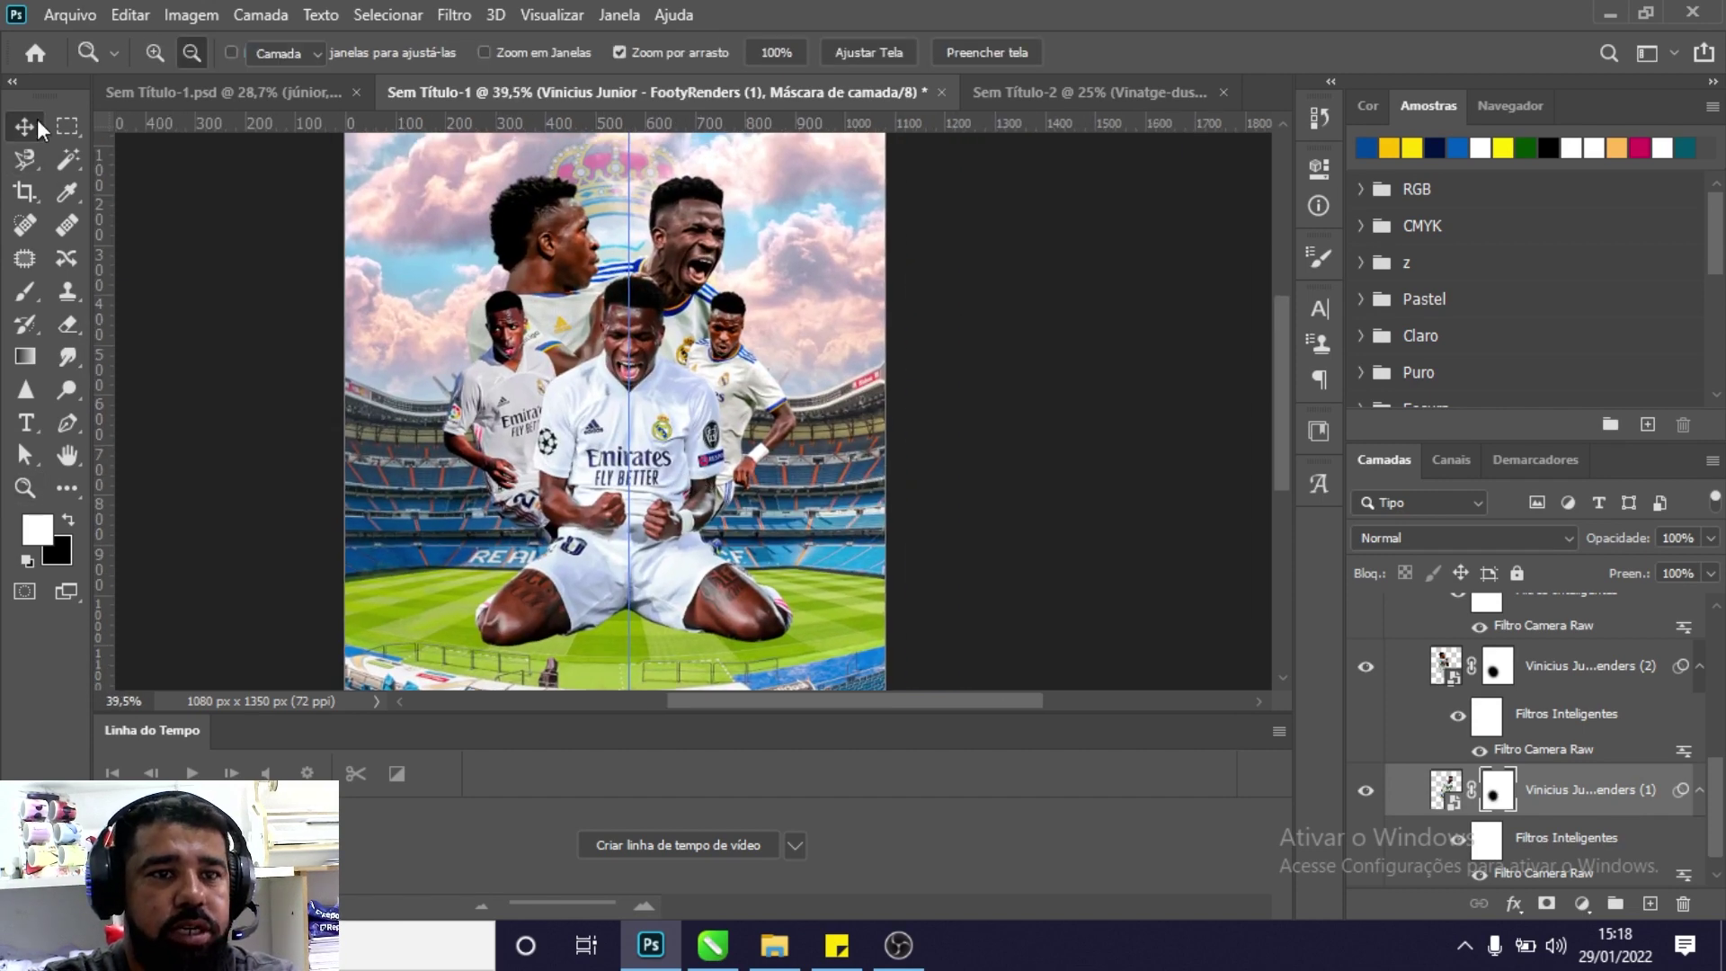
{"action": "key", "text": "v"}
Add a new empty shadow layer next to the front Vinicius Junior (3) layer.
{"action": "scroll", "coordinate": [1549, 686], "scroll_direction": "up", "scroll_amount": 2}
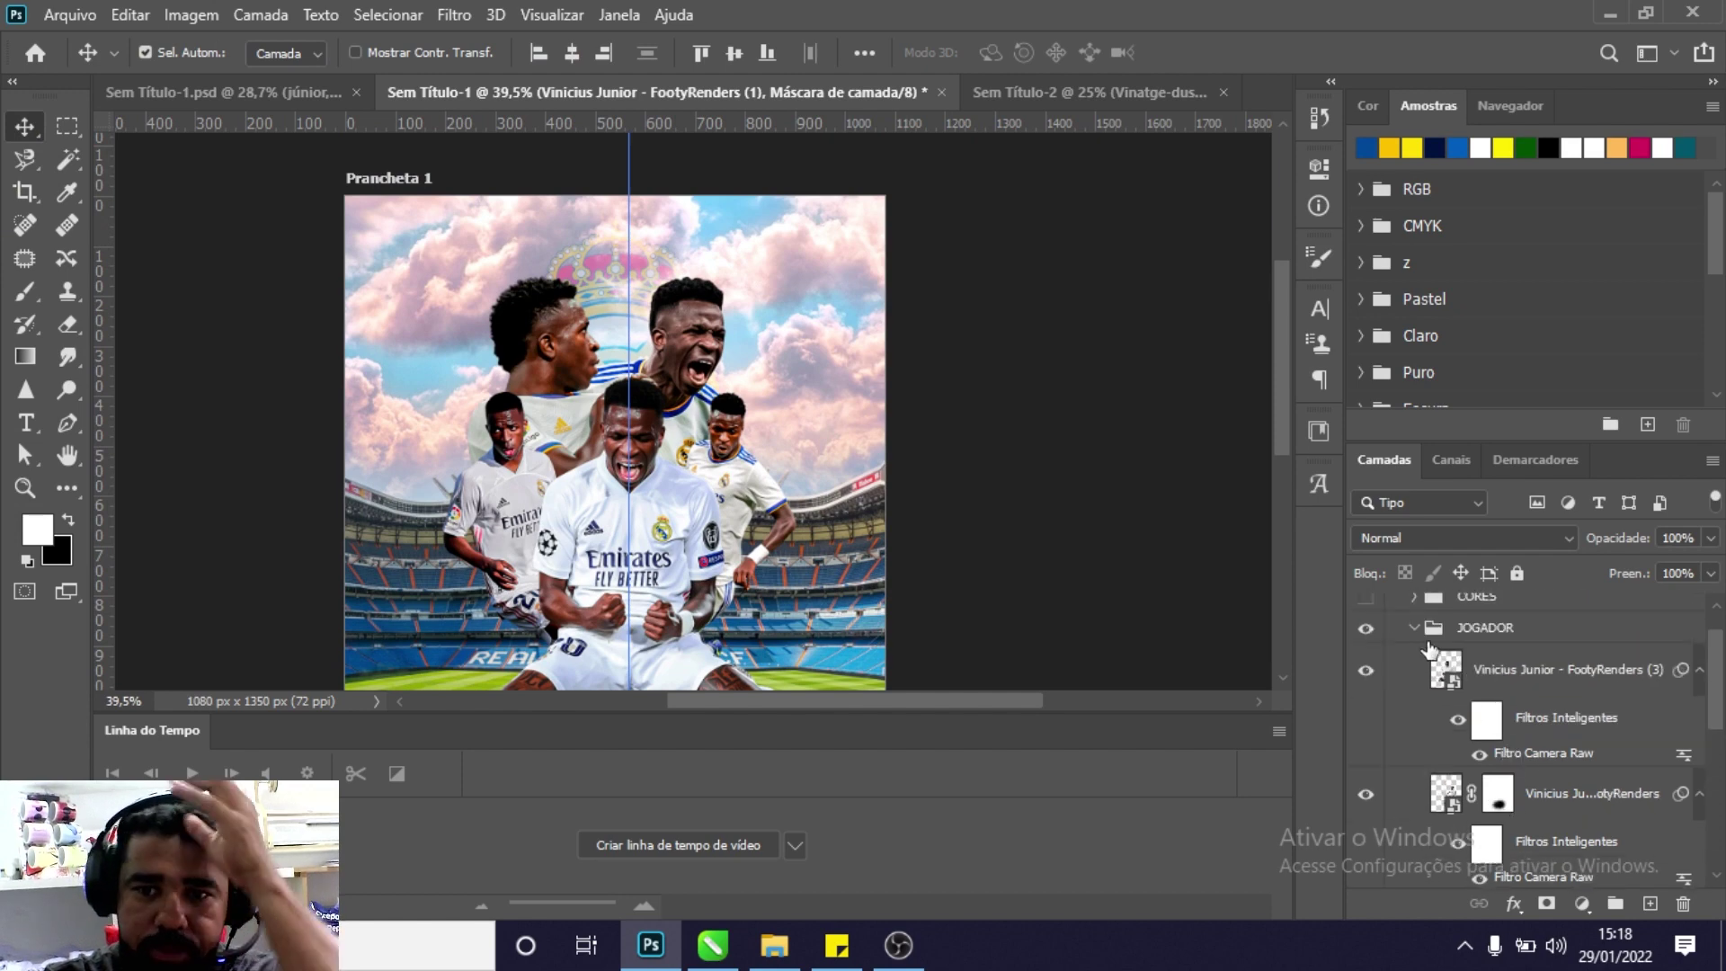
{"action": "left_click", "coordinate": [1414, 635]}
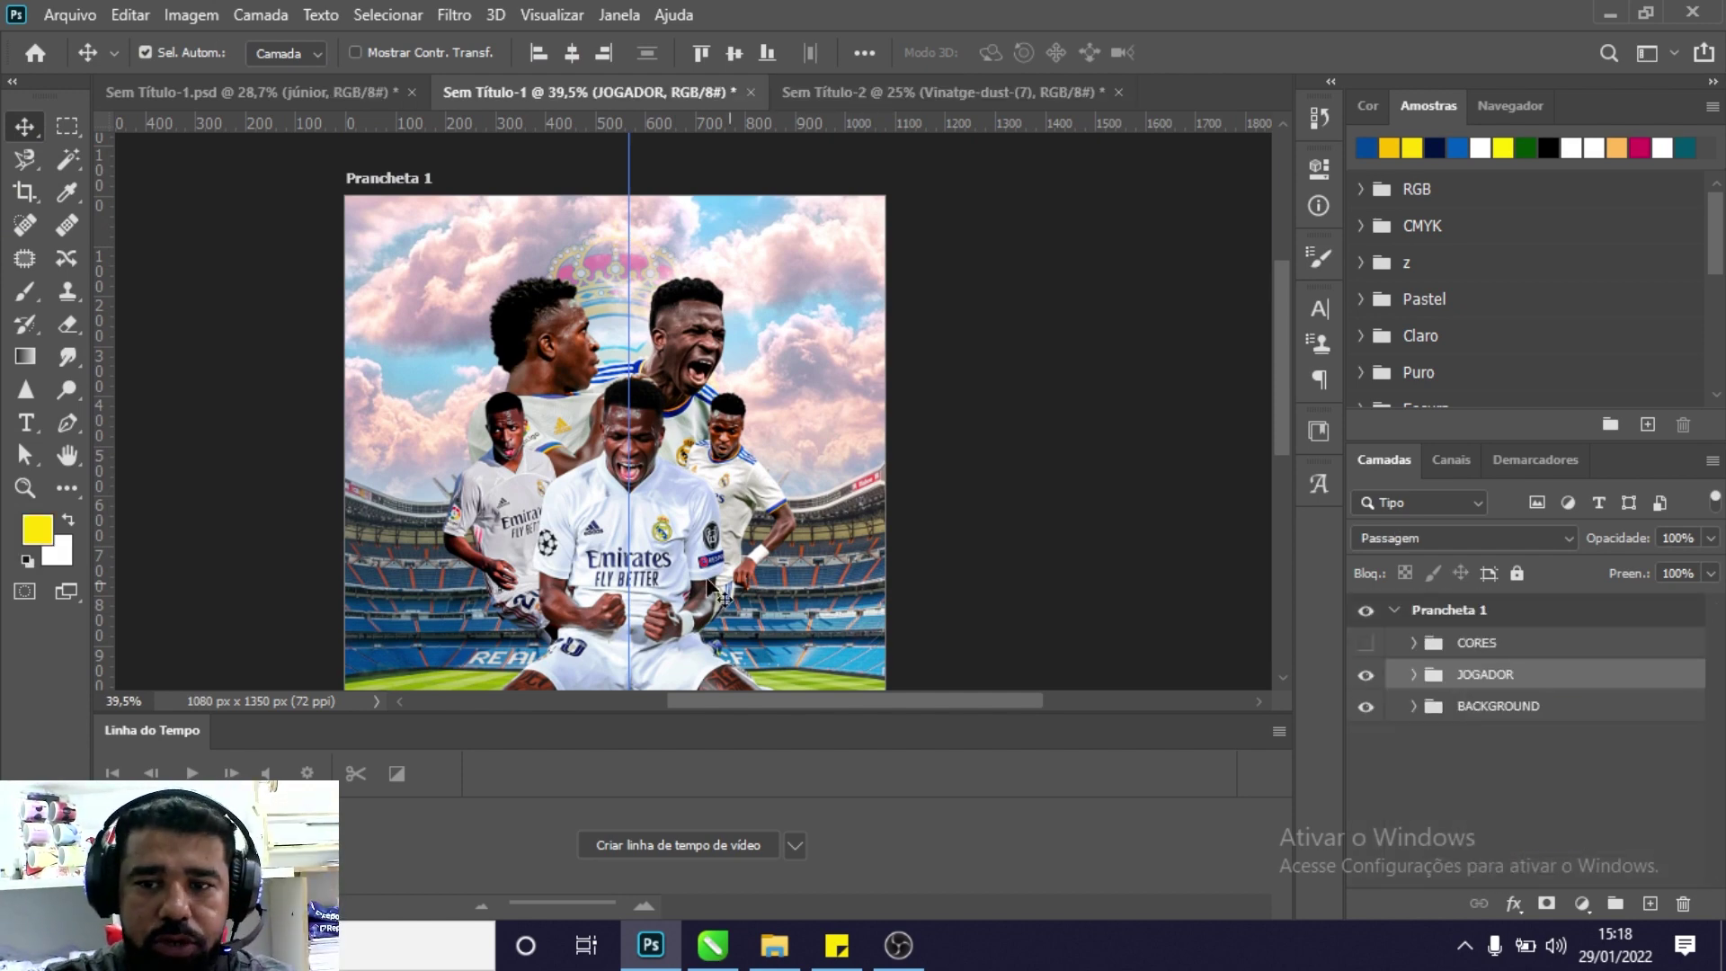
{"action": "key", "text": "z"}
{"action": "left_click_drag", "start_coordinate": [680, 478], "coordinate": [719, 478]}
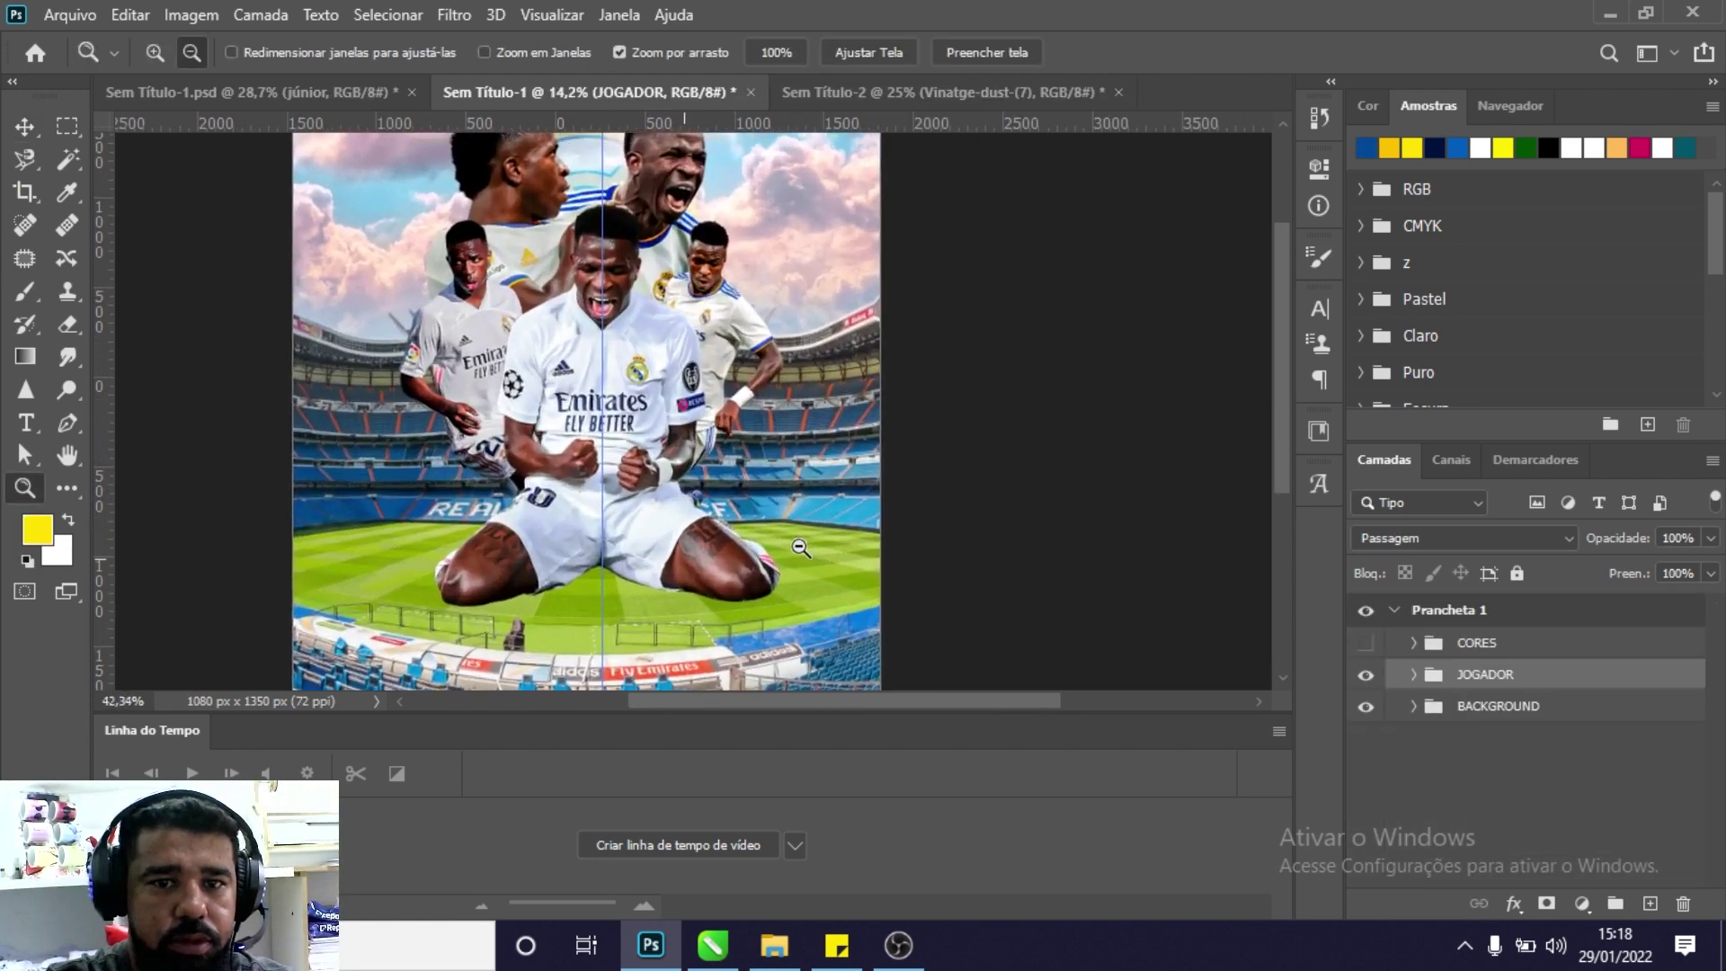
{"action": "left_click", "coordinate": [23, 135]}
{"action": "left_click", "coordinate": [727, 583]}
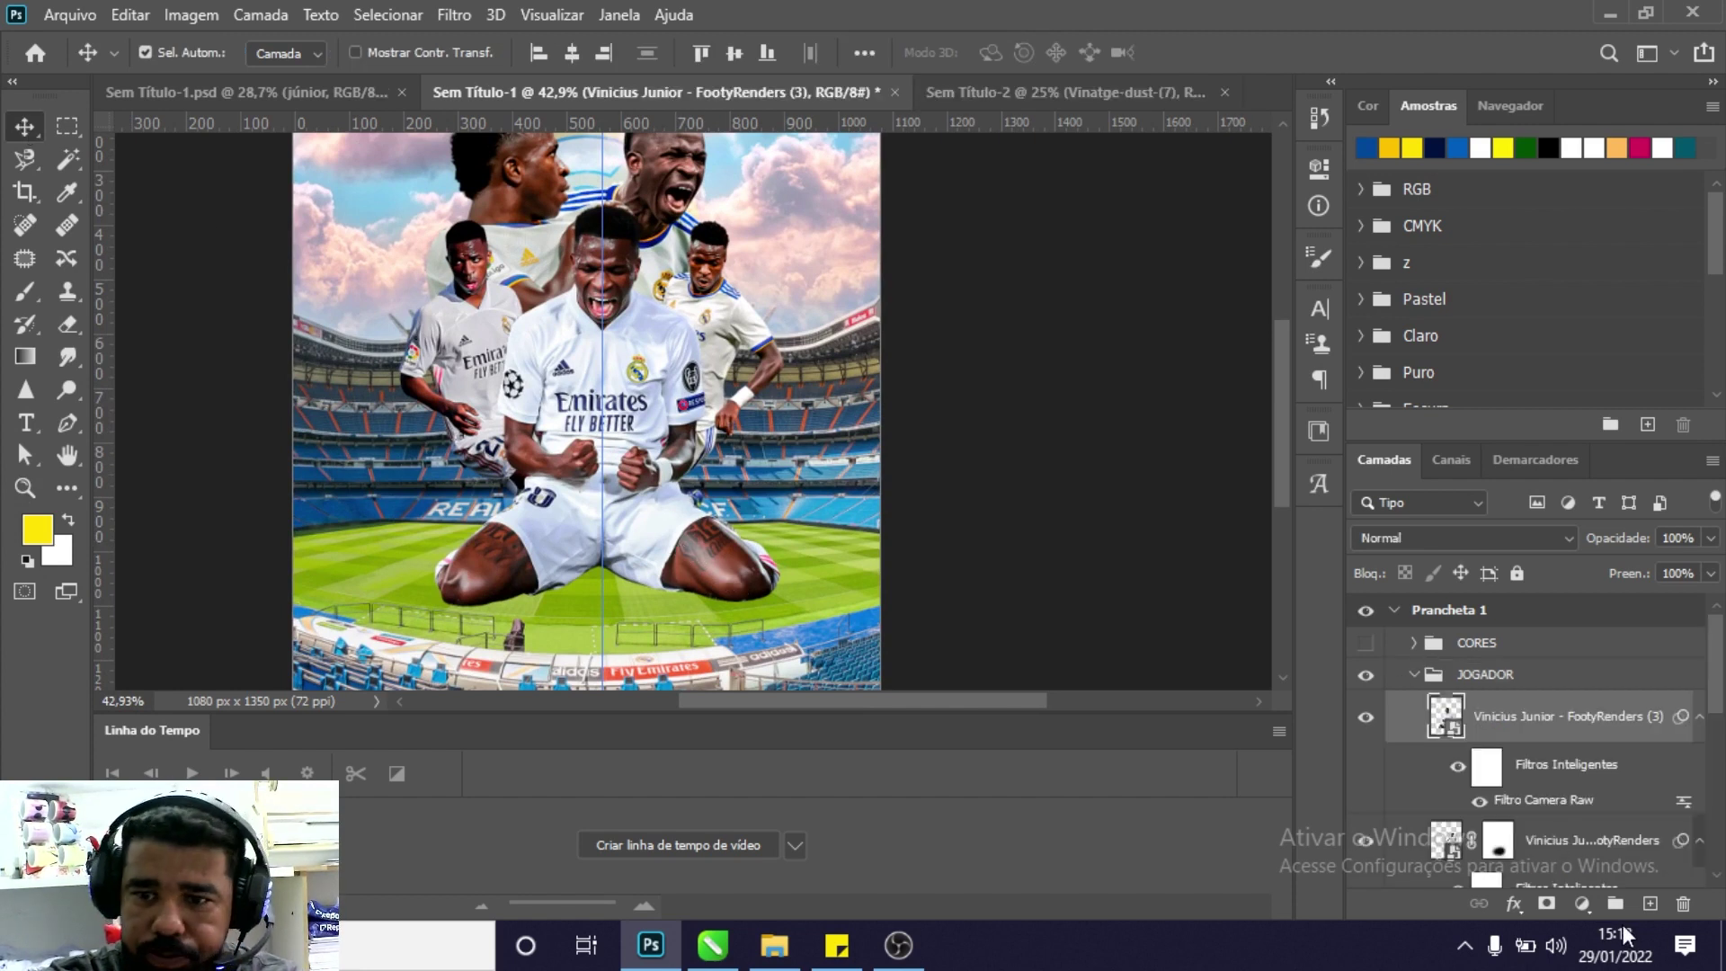
{"action": "left_click", "coordinate": [1649, 905]}
Place Camada 1 below the player and set up a black brush at 40% flow.
{"action": "left_click_drag", "start_coordinate": [1547, 733], "coordinate": [1546, 863]}
{"action": "key", "text": "z"}
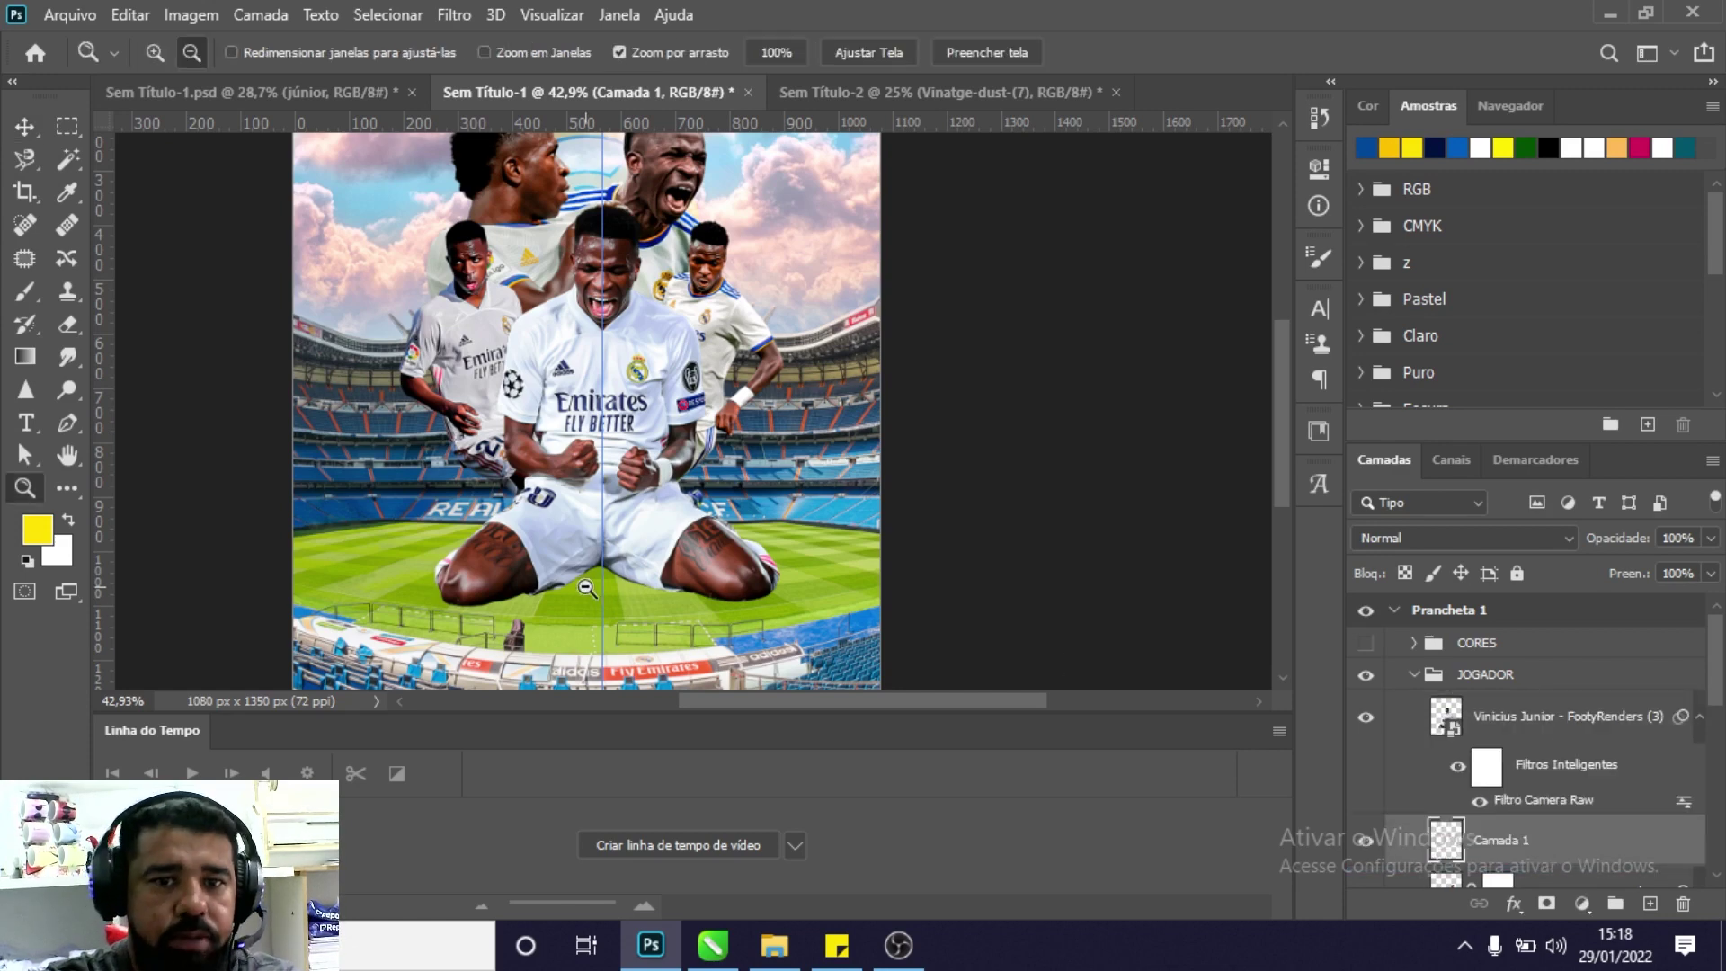
{"action": "left_click_drag", "start_coordinate": [586, 587], "coordinate": [726, 570]}
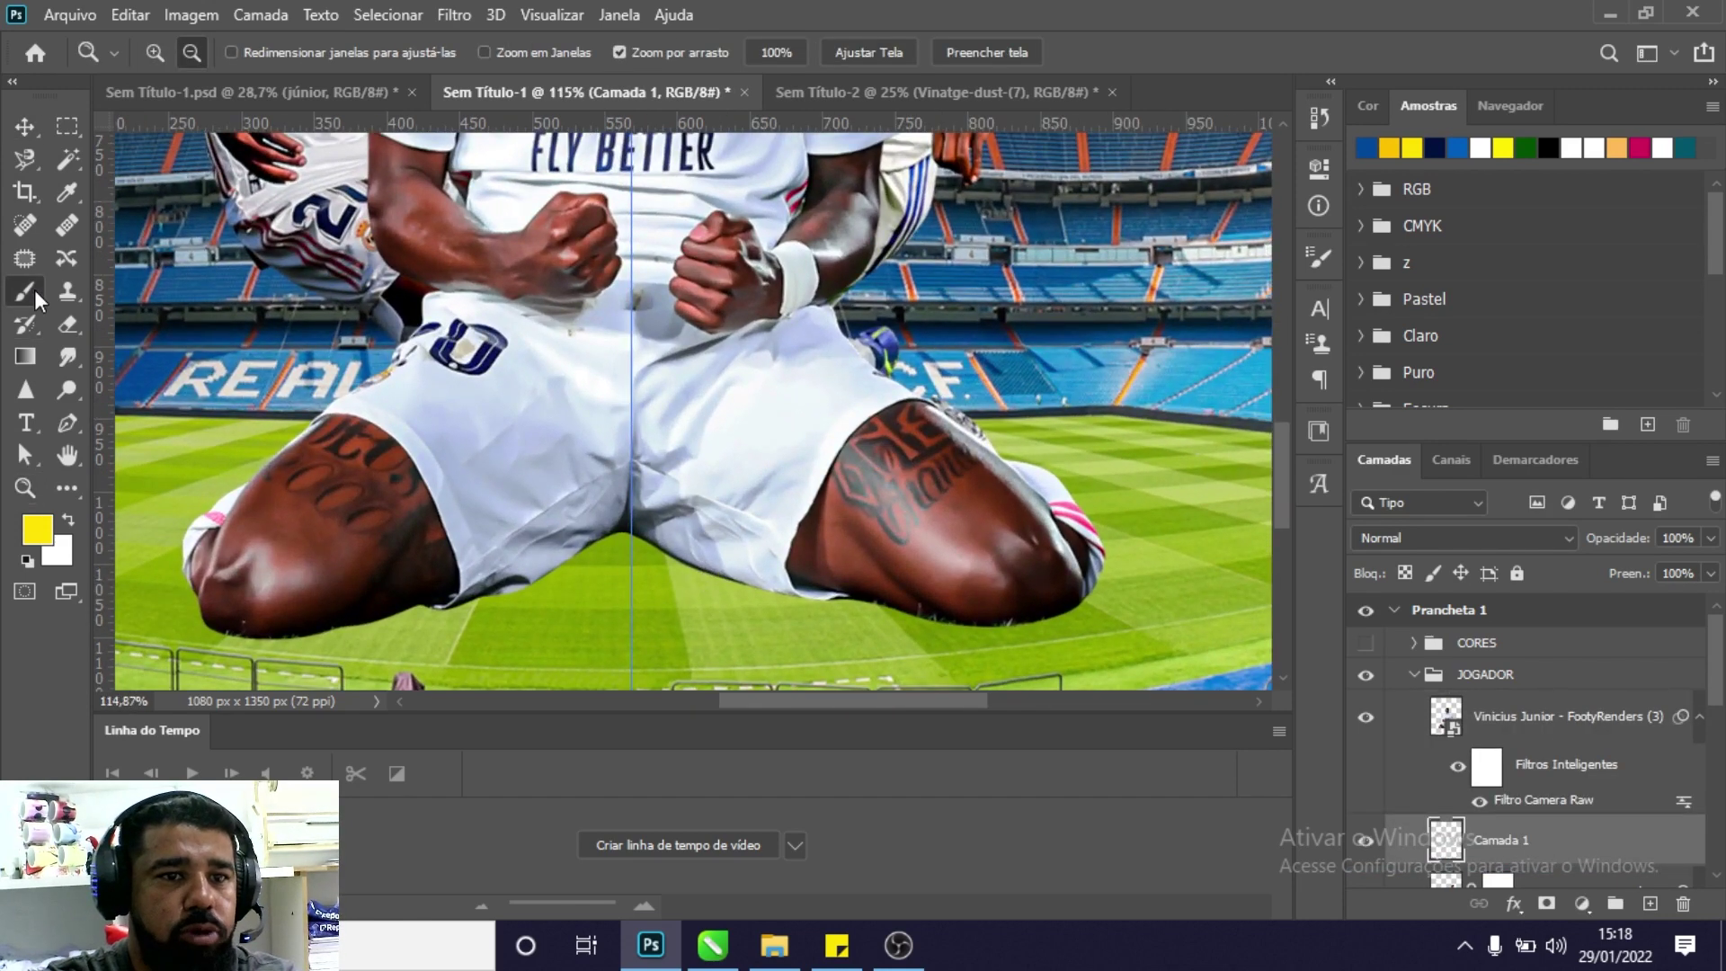
{"action": "left_click", "coordinate": [24, 292]}
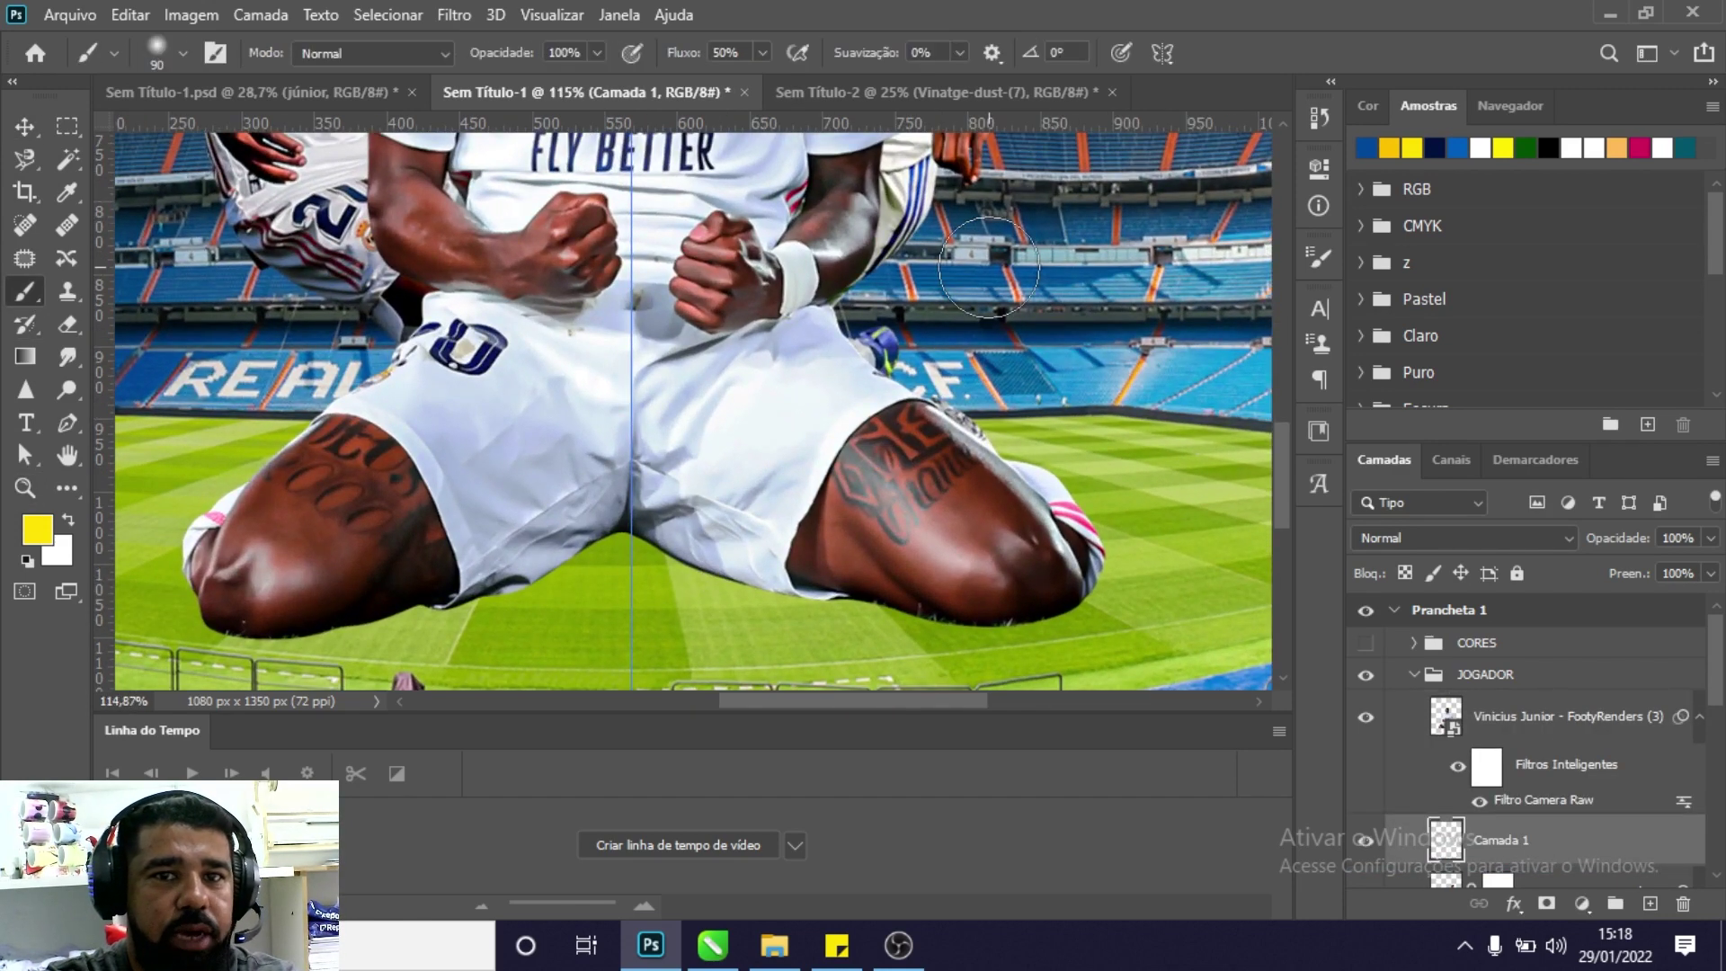
{"action": "left_click", "coordinate": [762, 52]}
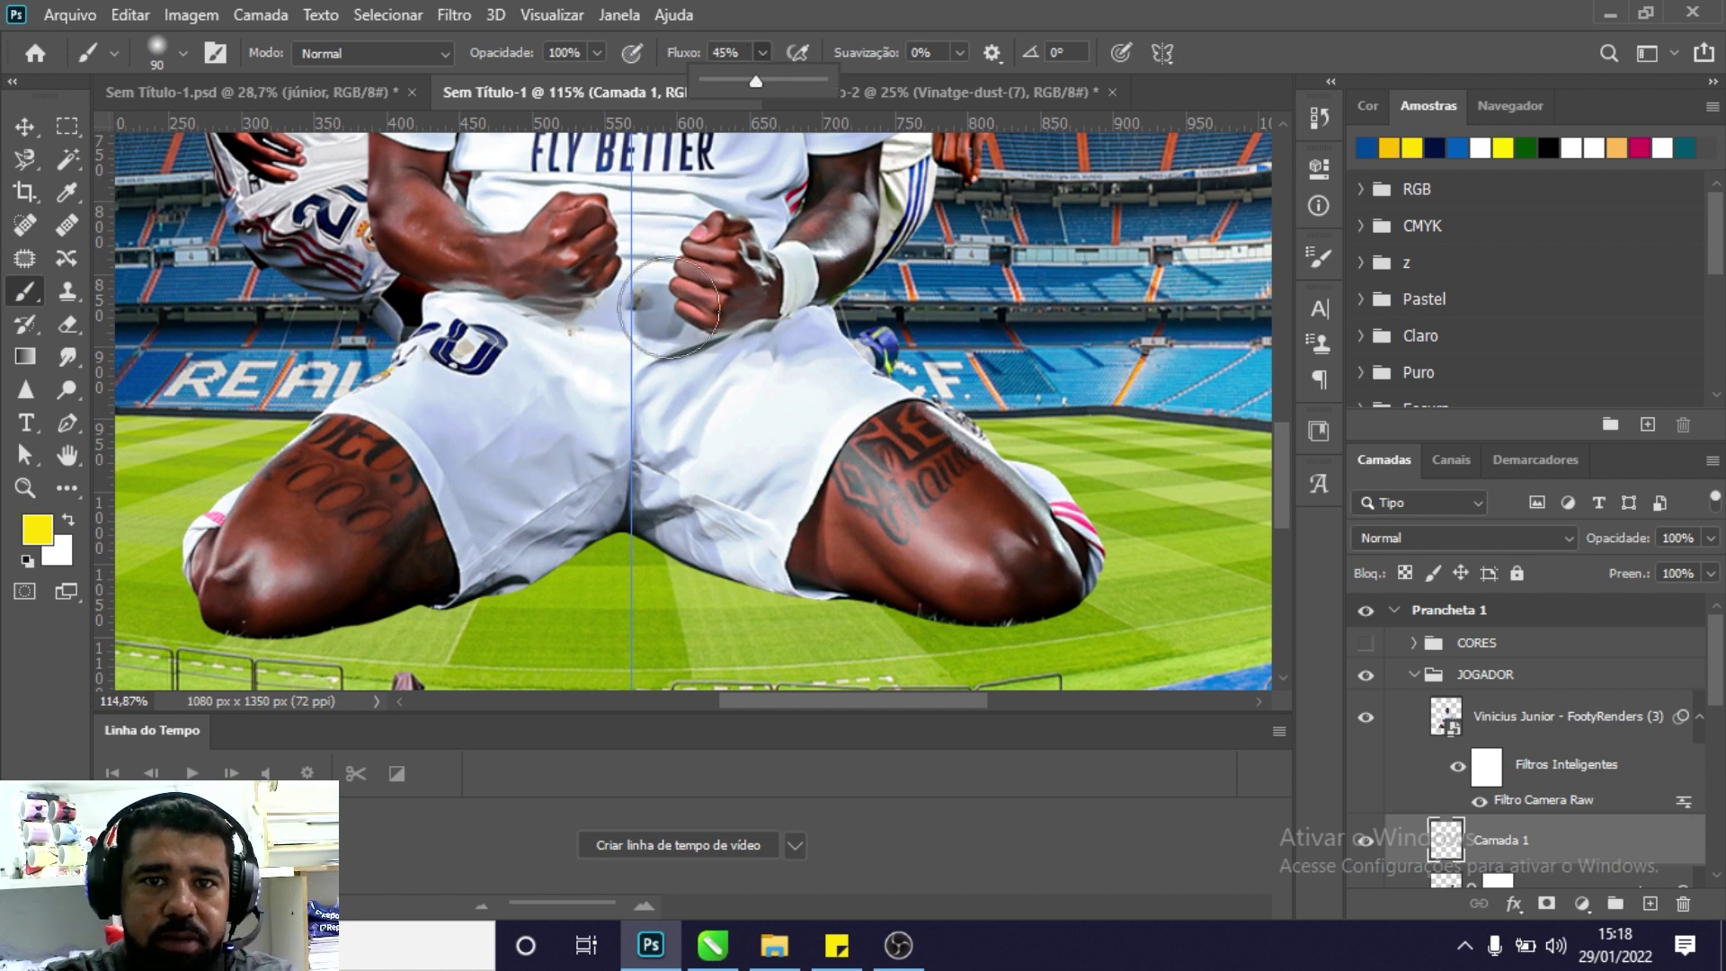
{"action": "left_click", "coordinate": [744, 54]}
{"action": "type", "text": "40"}
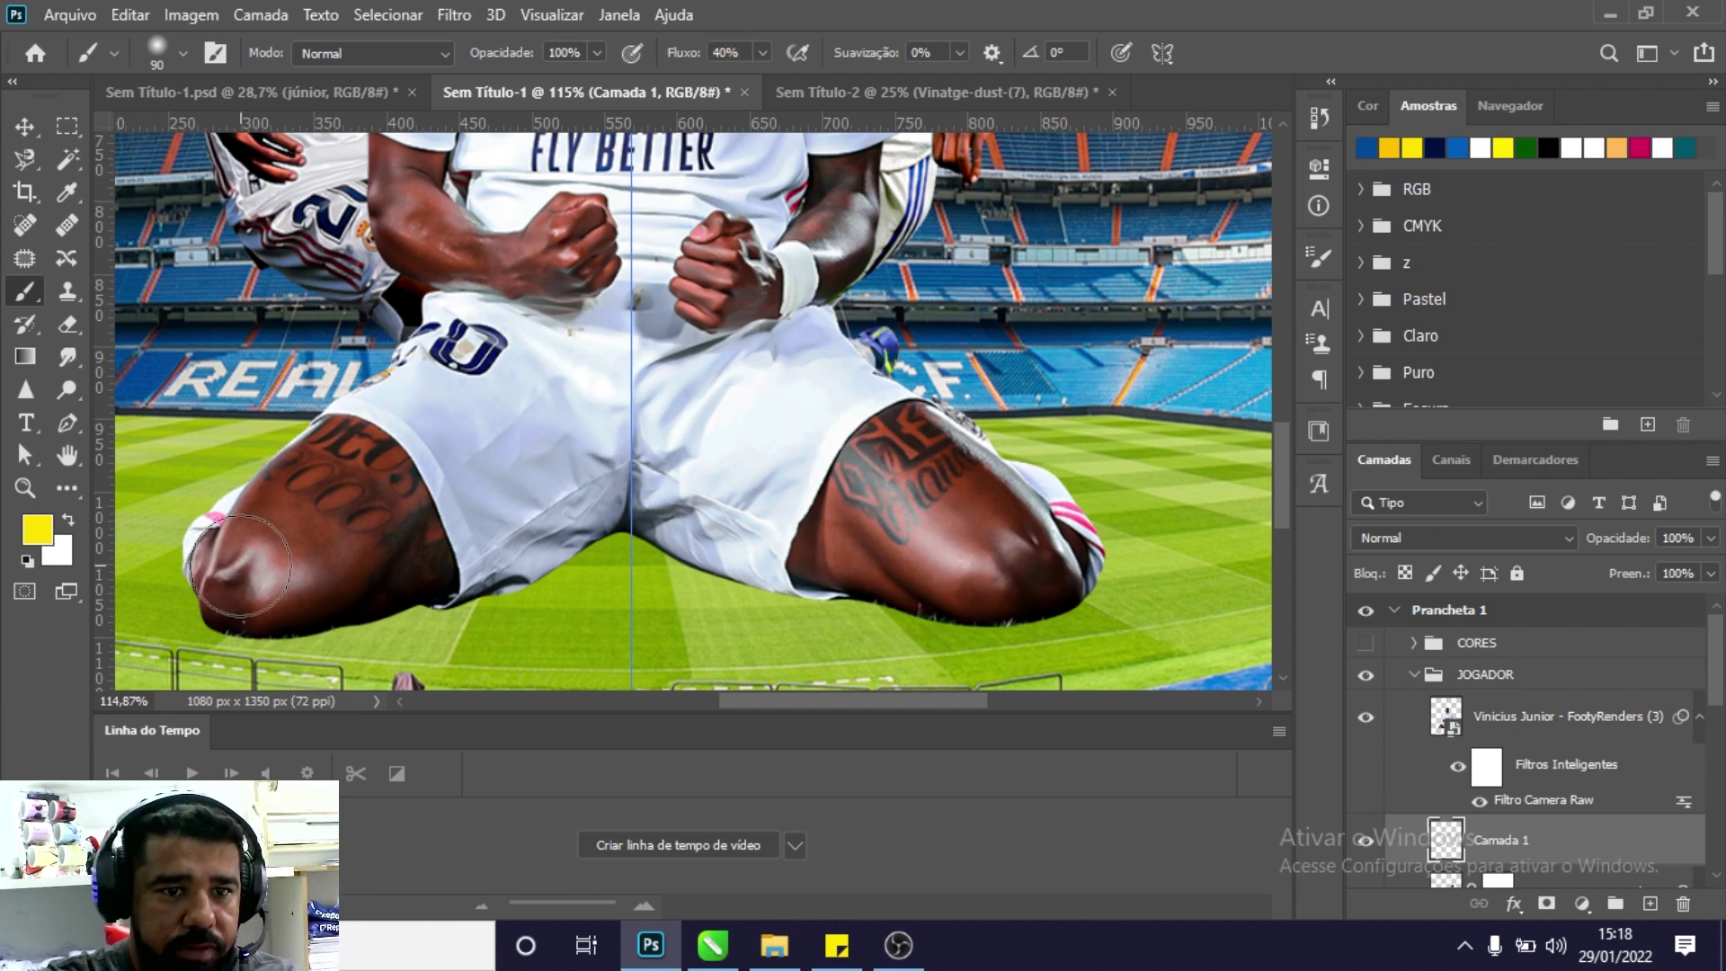
{"action": "left_click", "coordinate": [29, 561]}
Paint soft shadows under both knees, then darken them at 100% flow.
{"action": "mouse_move", "coordinate": [227, 588]}
{"action": "left_mouse_down"}
{"action": "mouse_move", "coordinate": [311, 598]}
{"action": "mouse_move", "coordinate": [709, 544]}
{"action": "mouse_move", "coordinate": [914, 601]}
{"action": "mouse_move", "coordinate": [1076, 551]}
{"action": "left_mouse_up"}
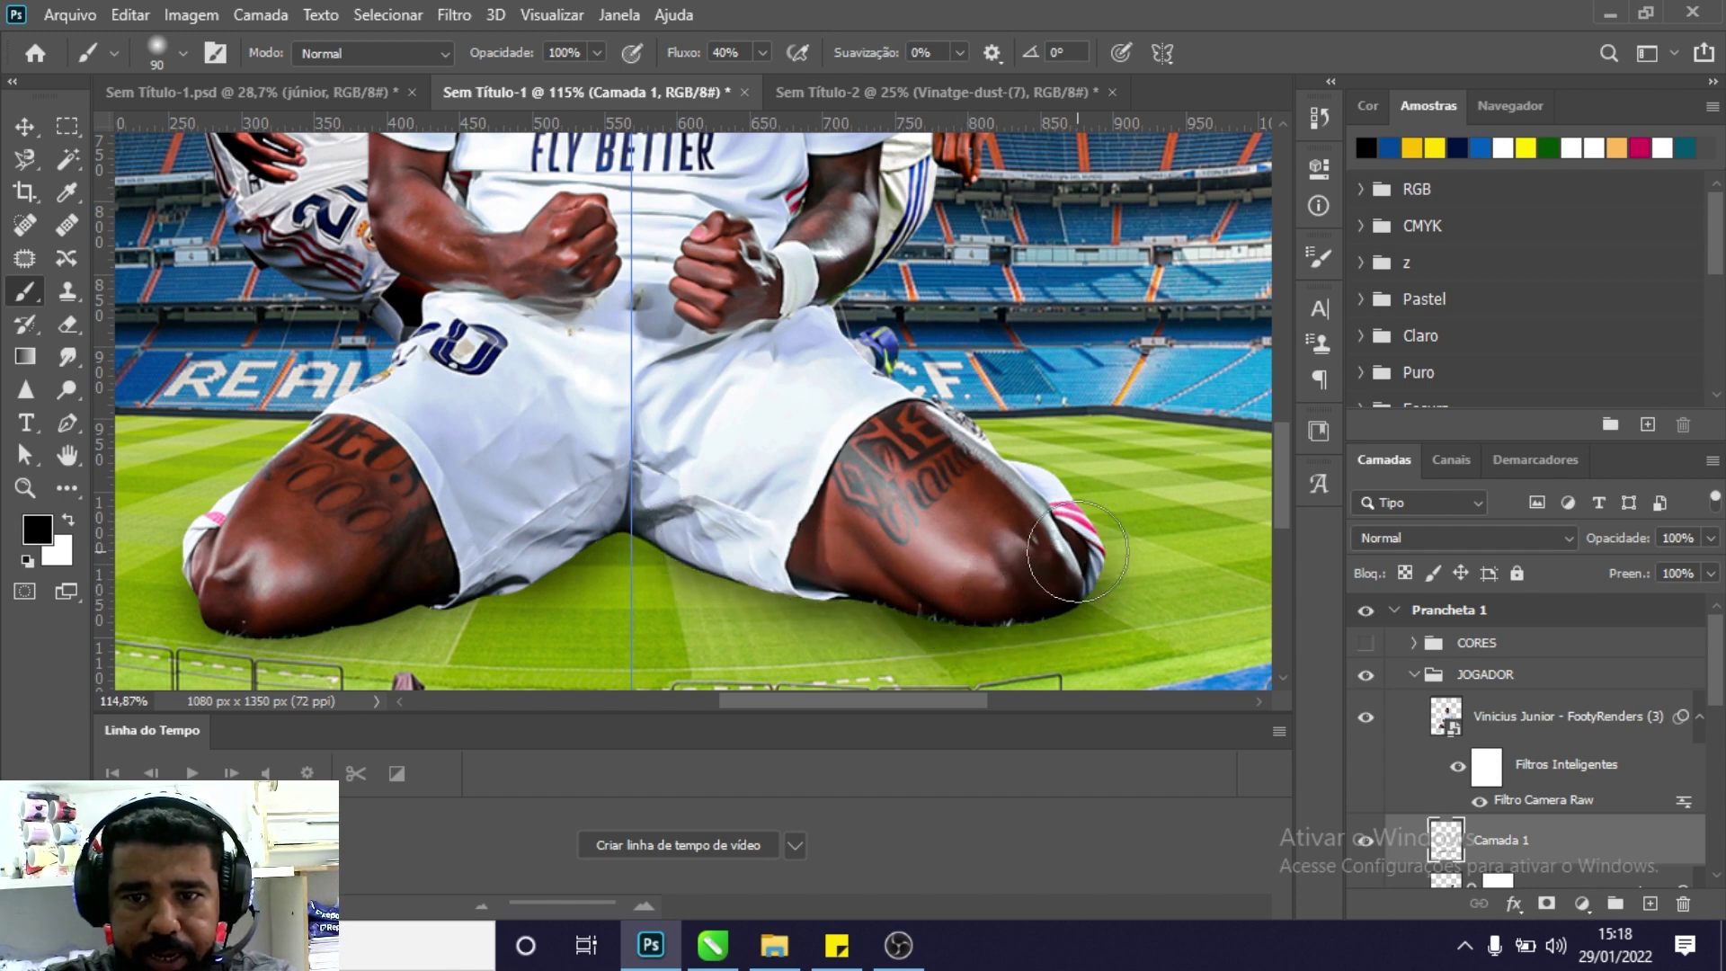
{"action": "left_click_drag", "start_coordinate": [1077, 551], "coordinate": [1070, 508]}
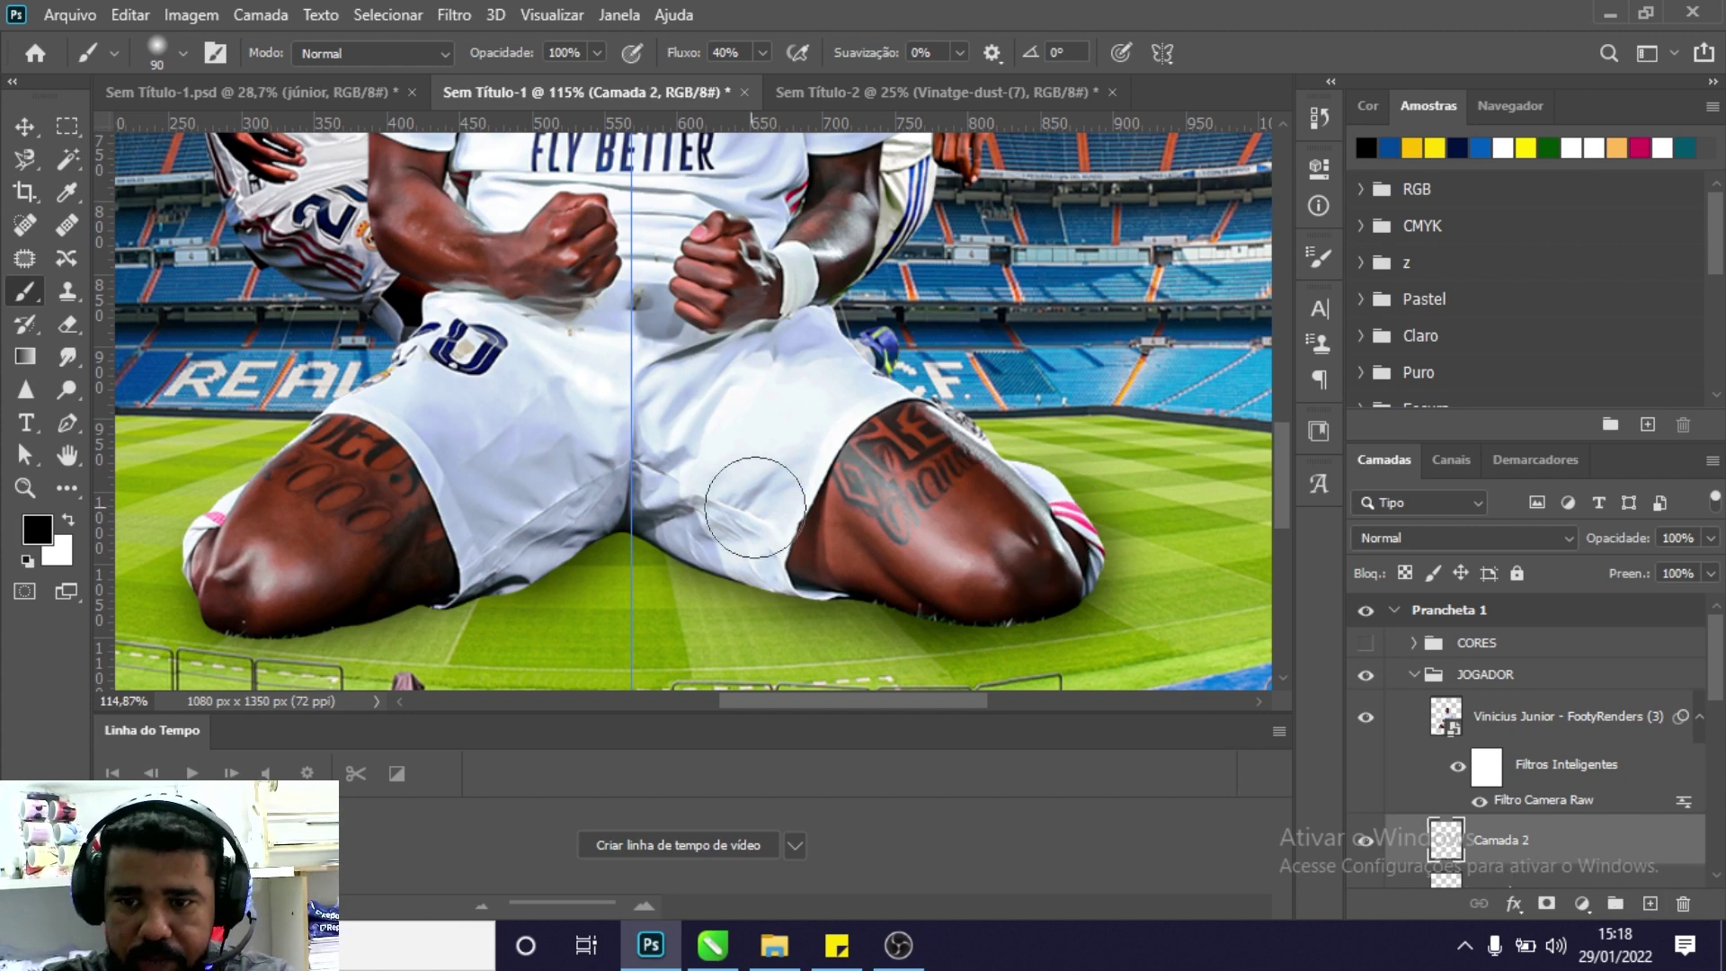
{"action": "left_click", "coordinate": [761, 53]}
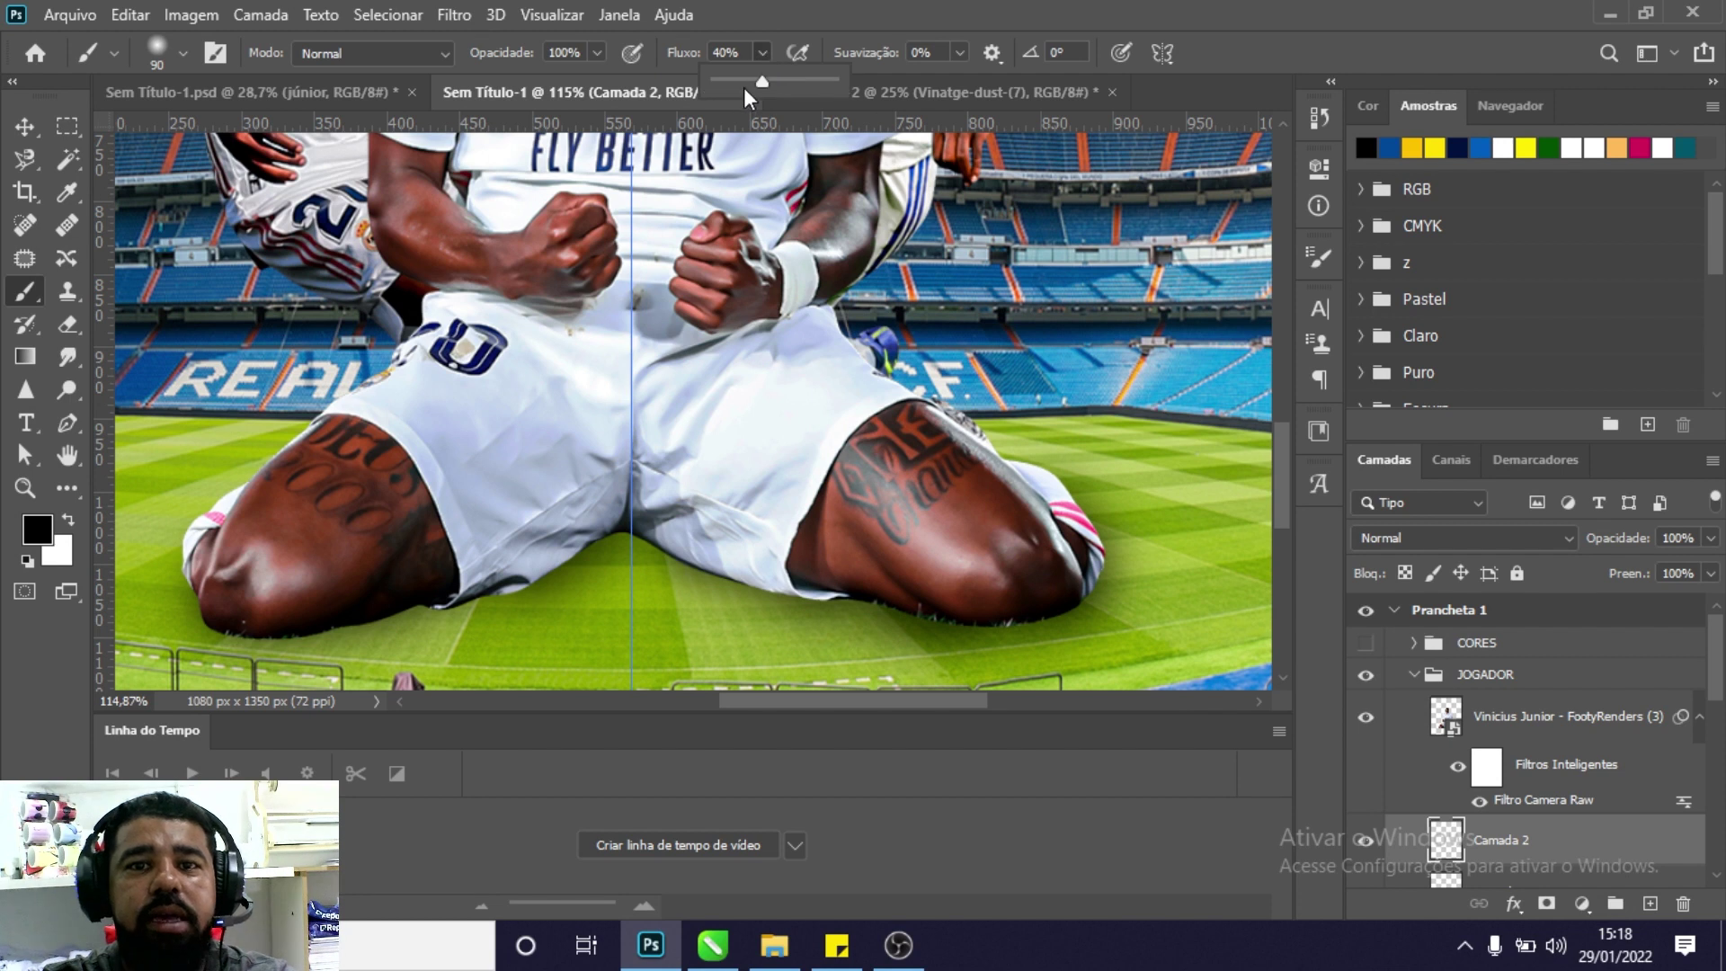
{"action": "left_click_drag", "start_coordinate": [763, 83], "coordinate": [840, 83]}
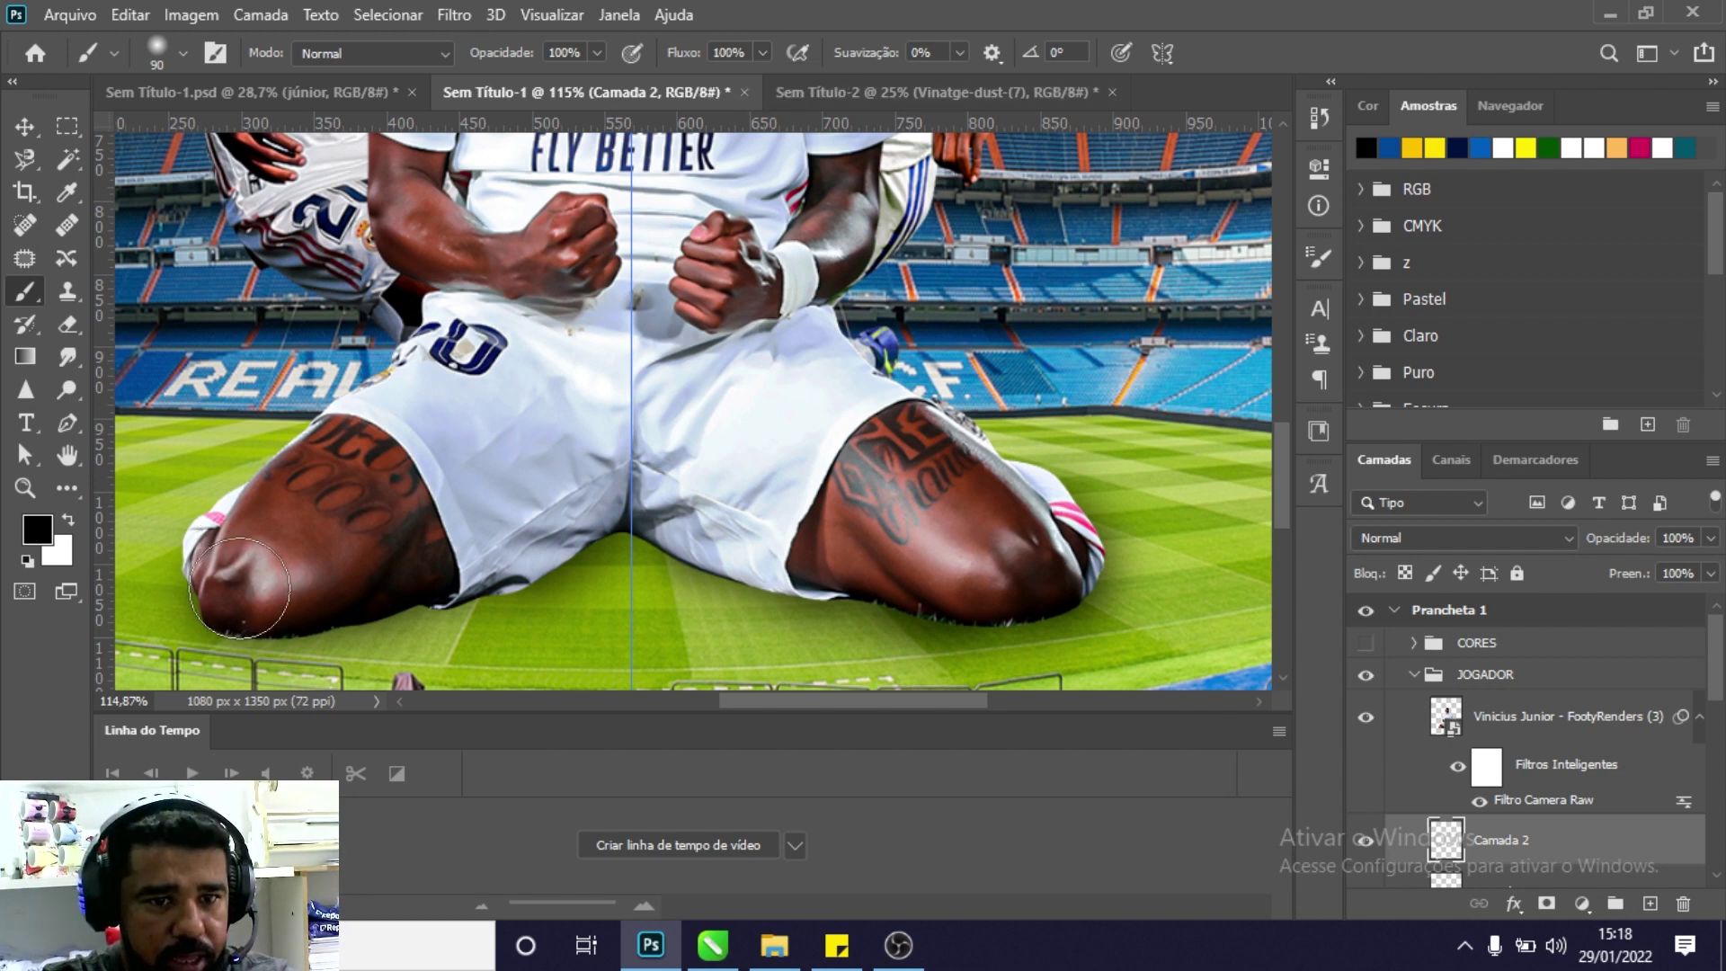
{"action": "mouse_move", "coordinate": [254, 589]}
{"action": "left_mouse_down"}
{"action": "mouse_move", "coordinate": [497, 540]}
{"action": "mouse_move", "coordinate": [641, 484]}
{"action": "mouse_move", "coordinate": [718, 525]}
{"action": "mouse_move", "coordinate": [1001, 572]}
{"action": "mouse_move", "coordinate": [826, 547]}
{"action": "left_mouse_up"}
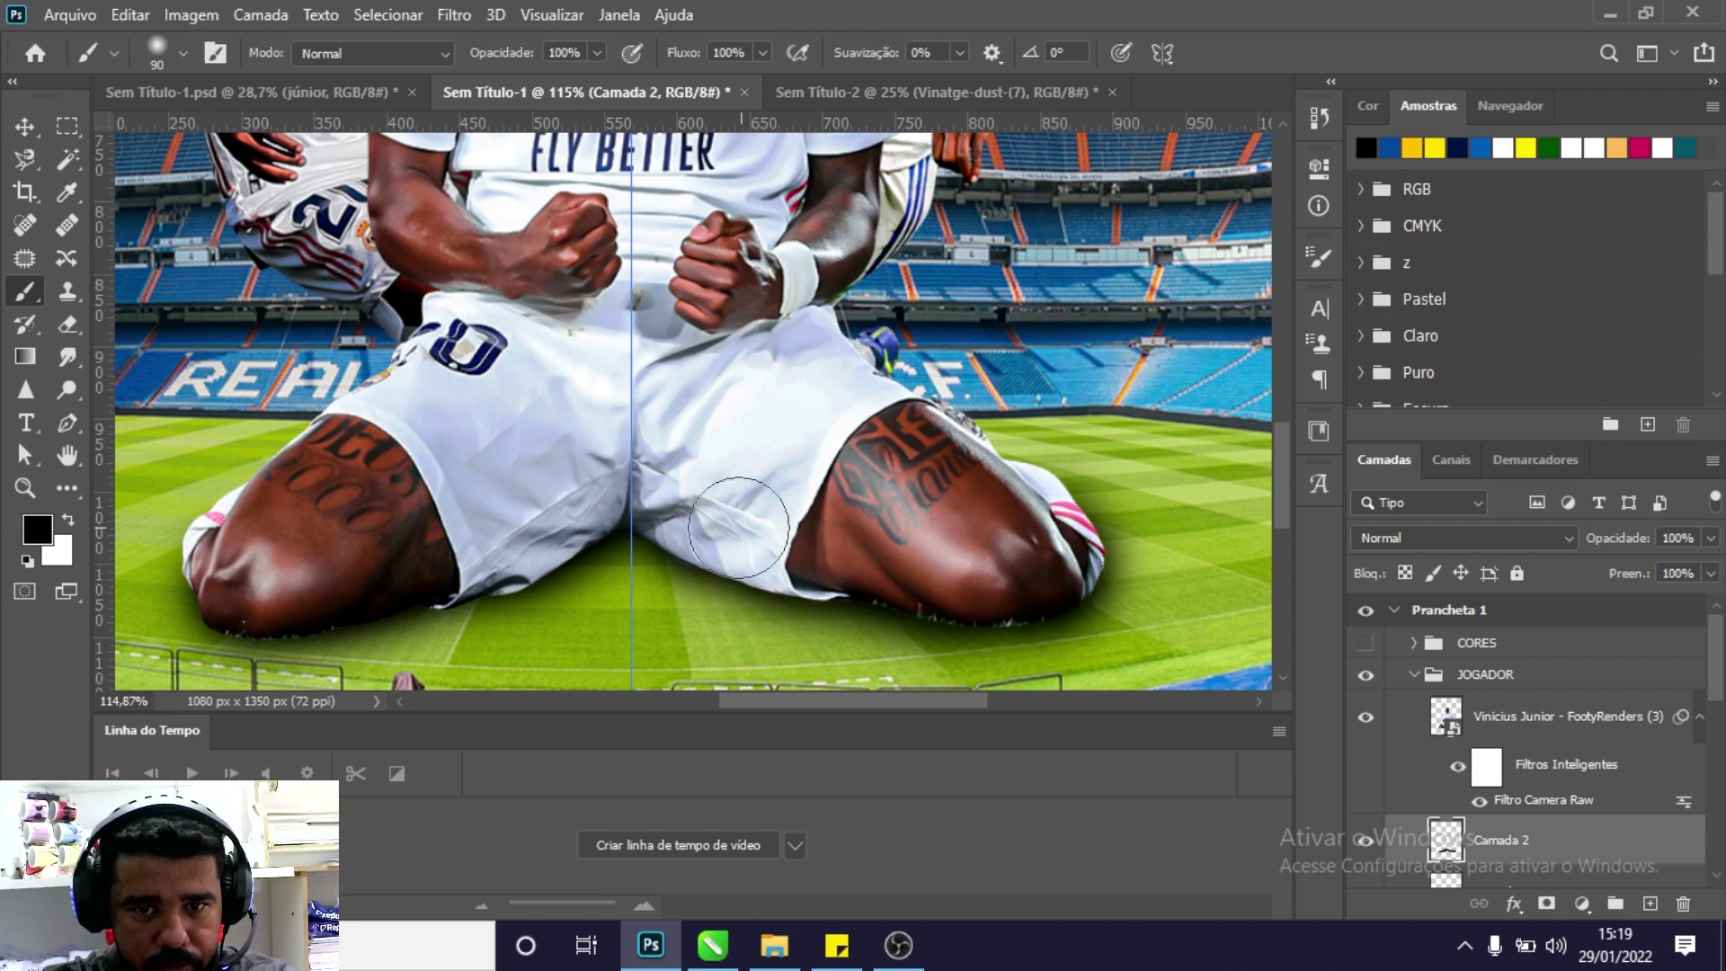
{"action": "left_click_drag", "start_coordinate": [826, 546], "coordinate": [701, 494]}
Zoom in on the kneeling player's legs and erase a small area of the layer.
{"action": "key", "text": "z"}
{"action": "left_click", "coordinate": [724, 493], "text": "alt"}
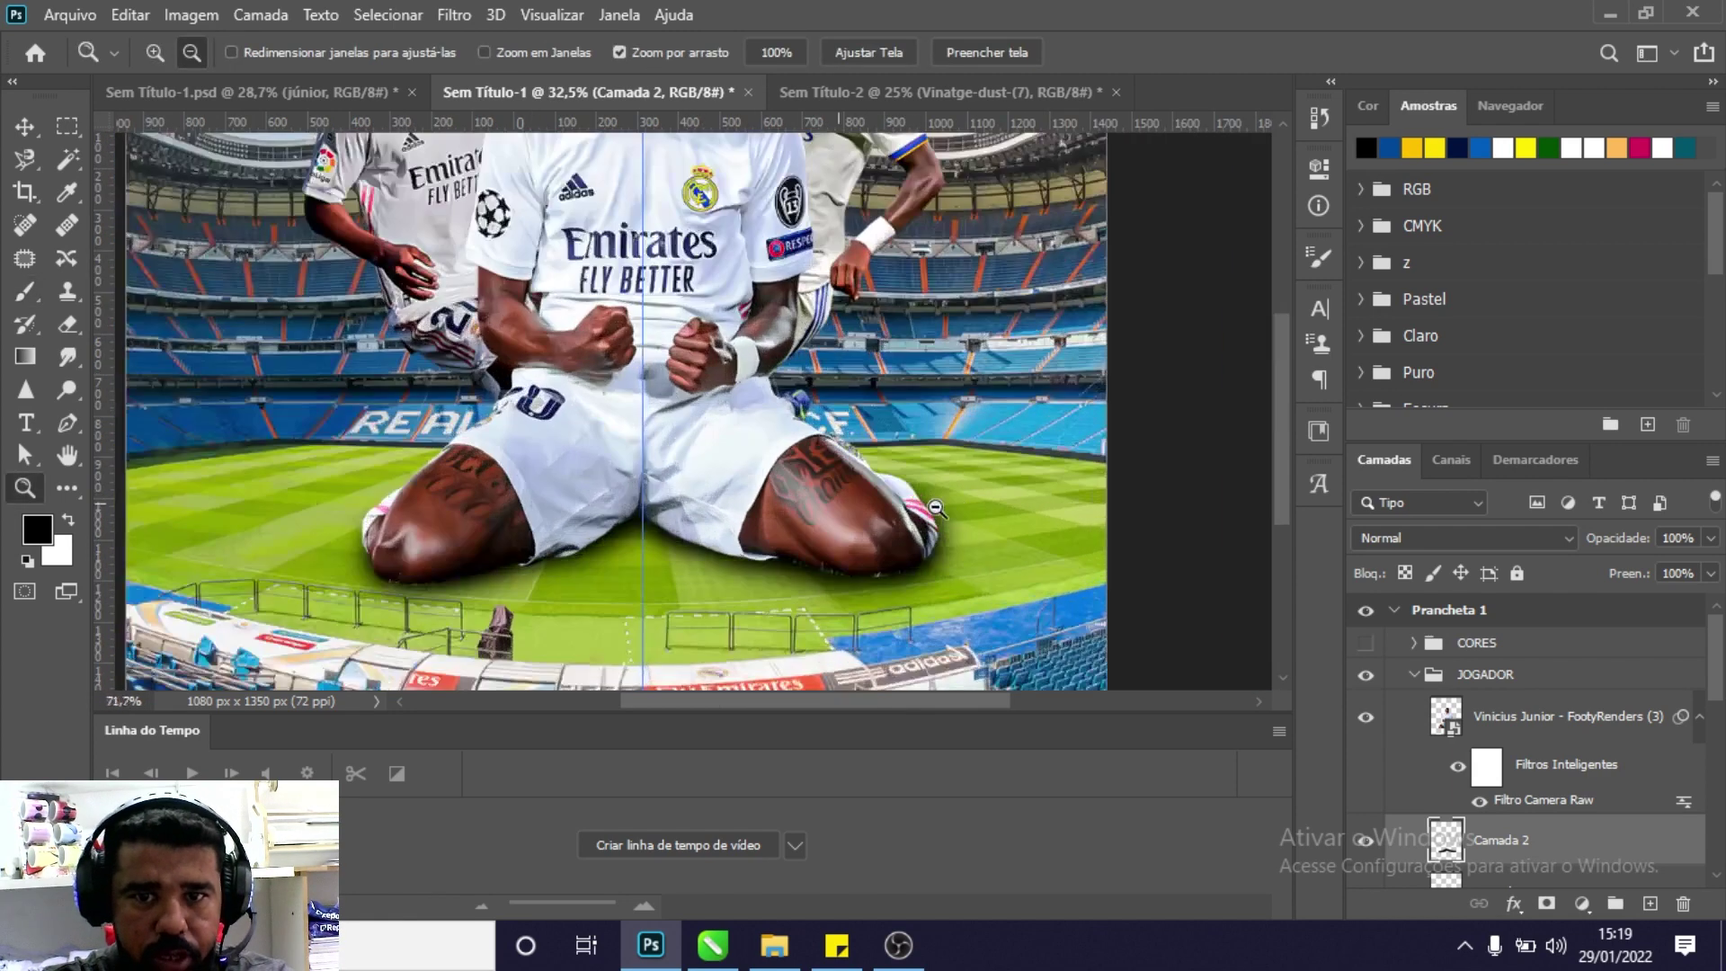
{"action": "left_click", "coordinate": [725, 492]}
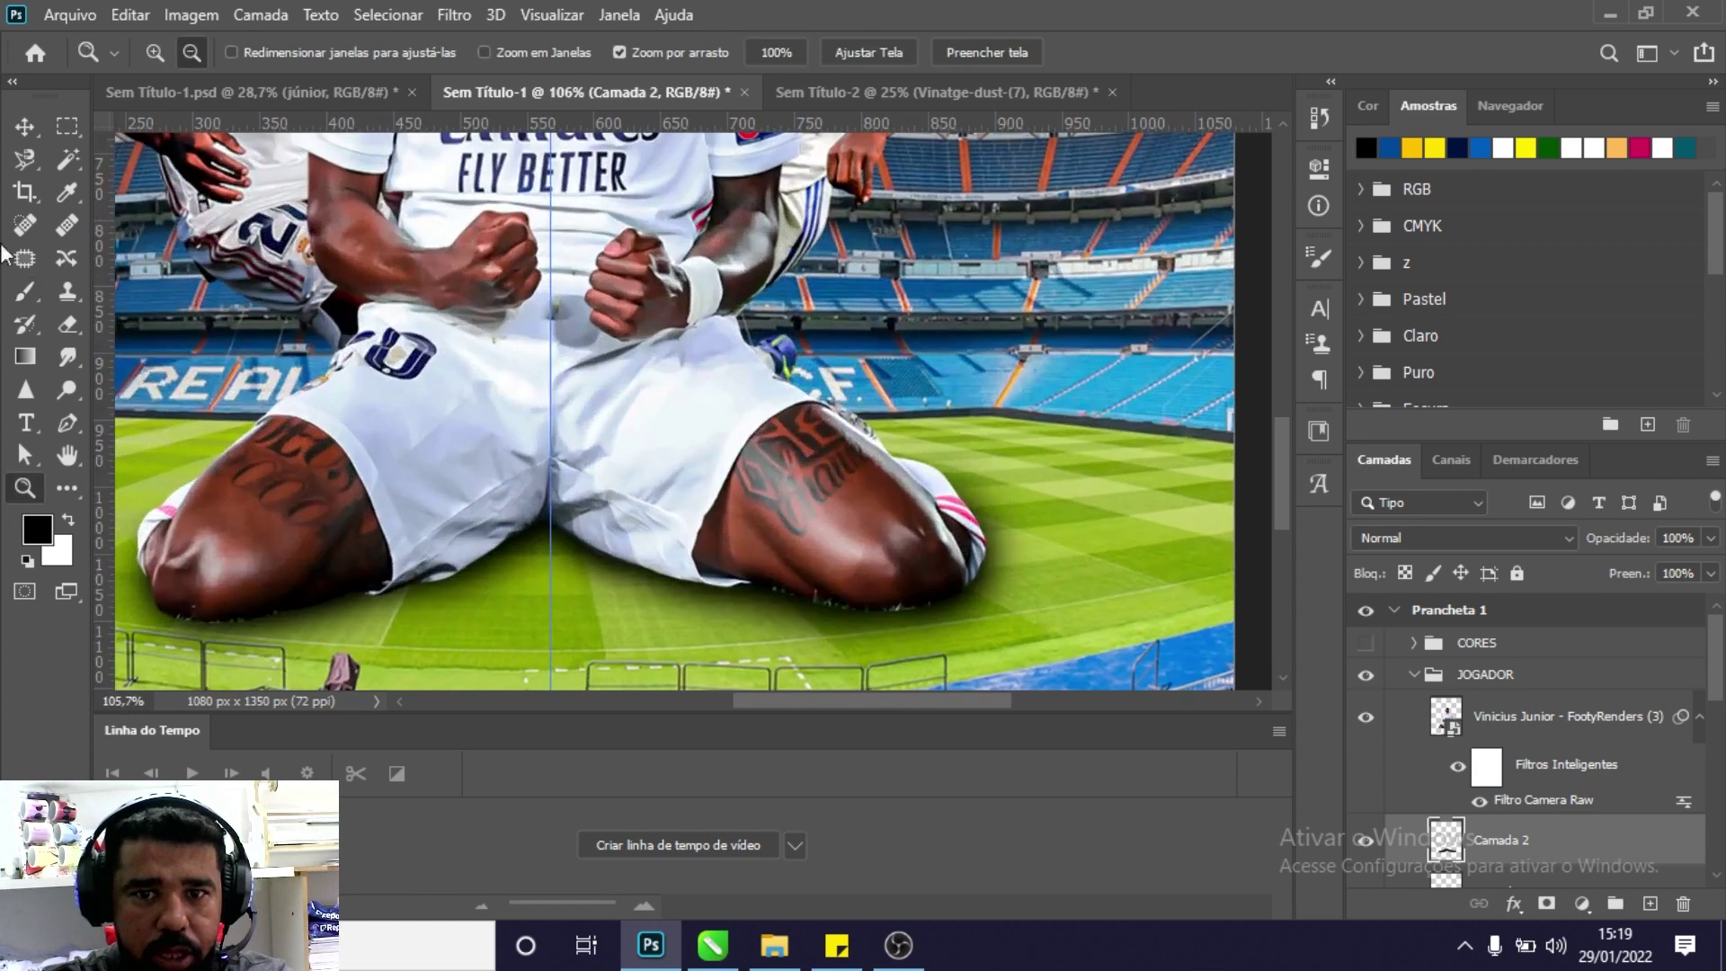
{"action": "left_click", "coordinate": [67, 323]}
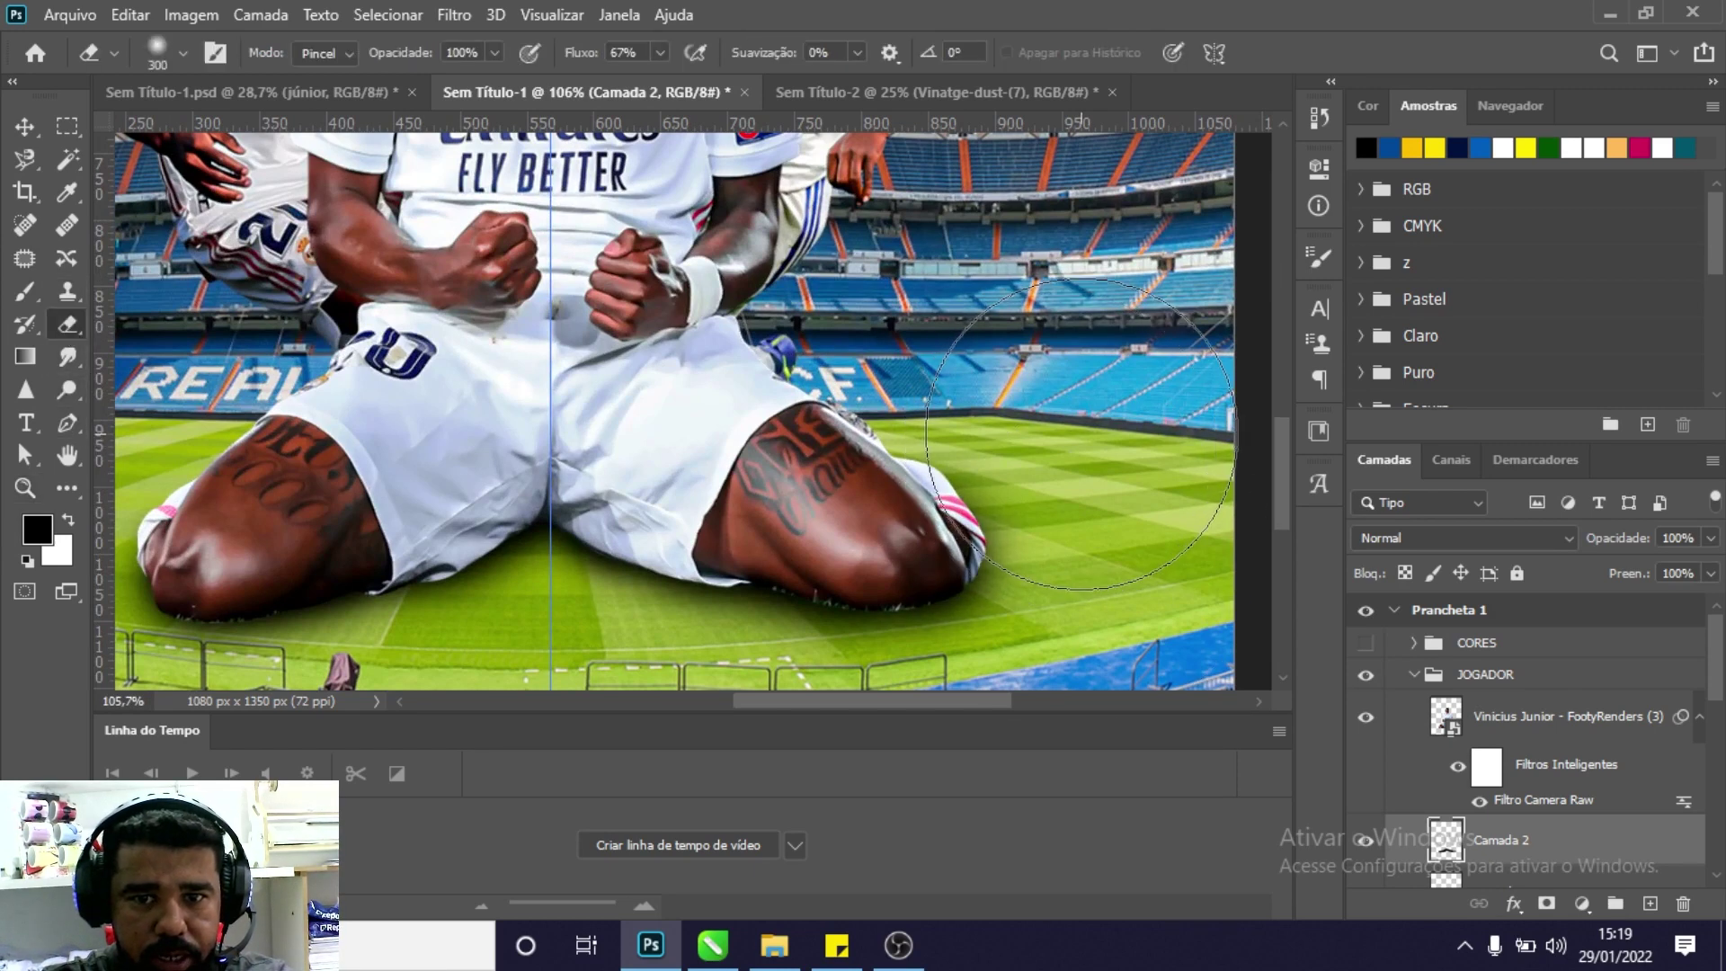
{"action": "left_click_drag", "start_coordinate": [917, 705], "coordinate": [828, 706]}
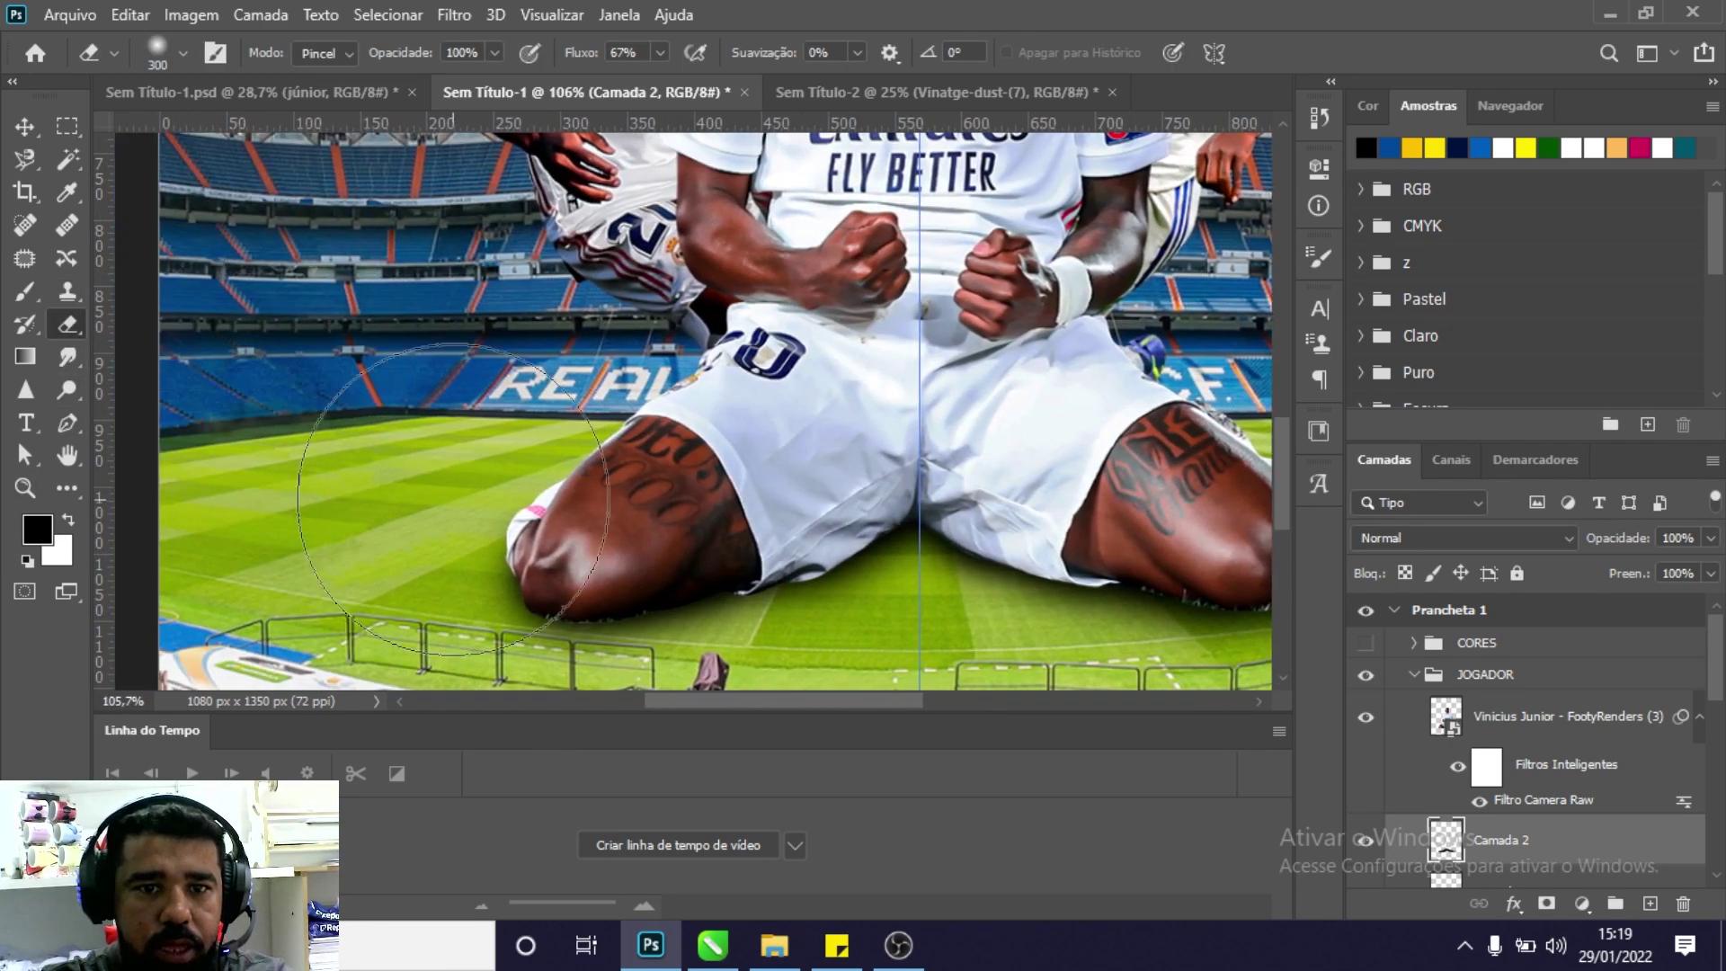
Fit the whole poster in view and collapse the JOGADOR group.
{"action": "key", "text": "z"}
{"action": "left_click", "coordinate": [916, 288], "text": "alt"}
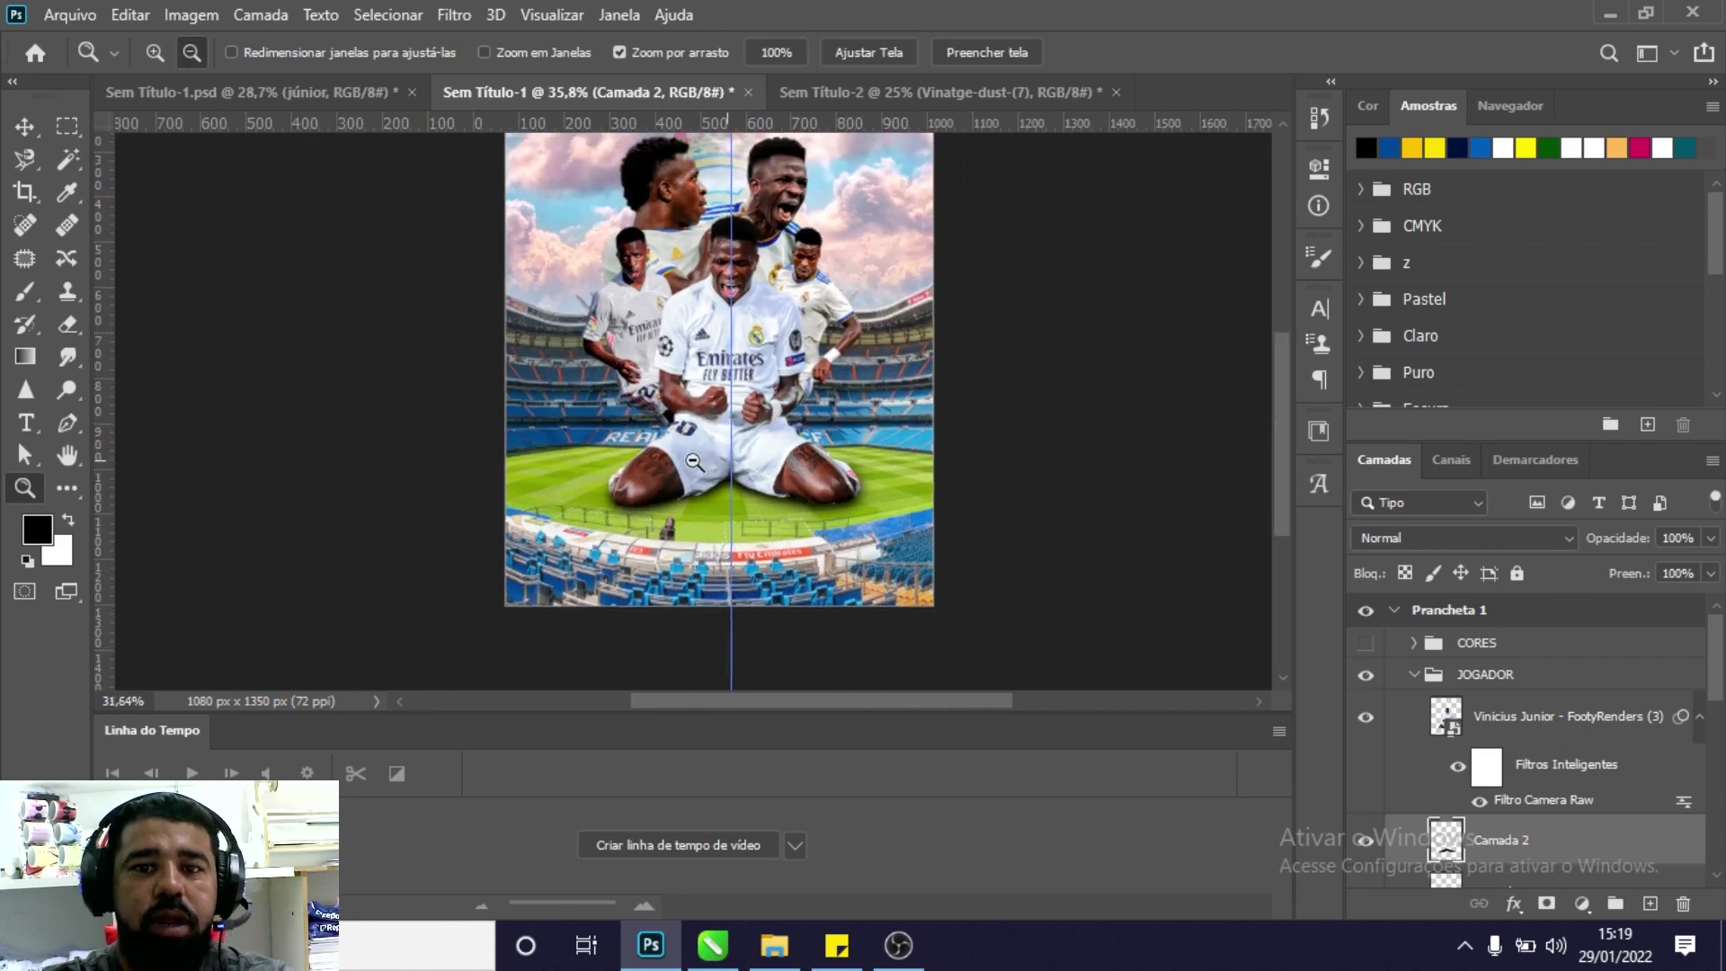
{"action": "mouse_move", "coordinate": [916, 287]}
{"action": "left_mouse_down"}
{"action": "mouse_move", "coordinate": [800, 550]}
{"action": "mouse_move", "coordinate": [836, 550]}
{"action": "left_mouse_up"}
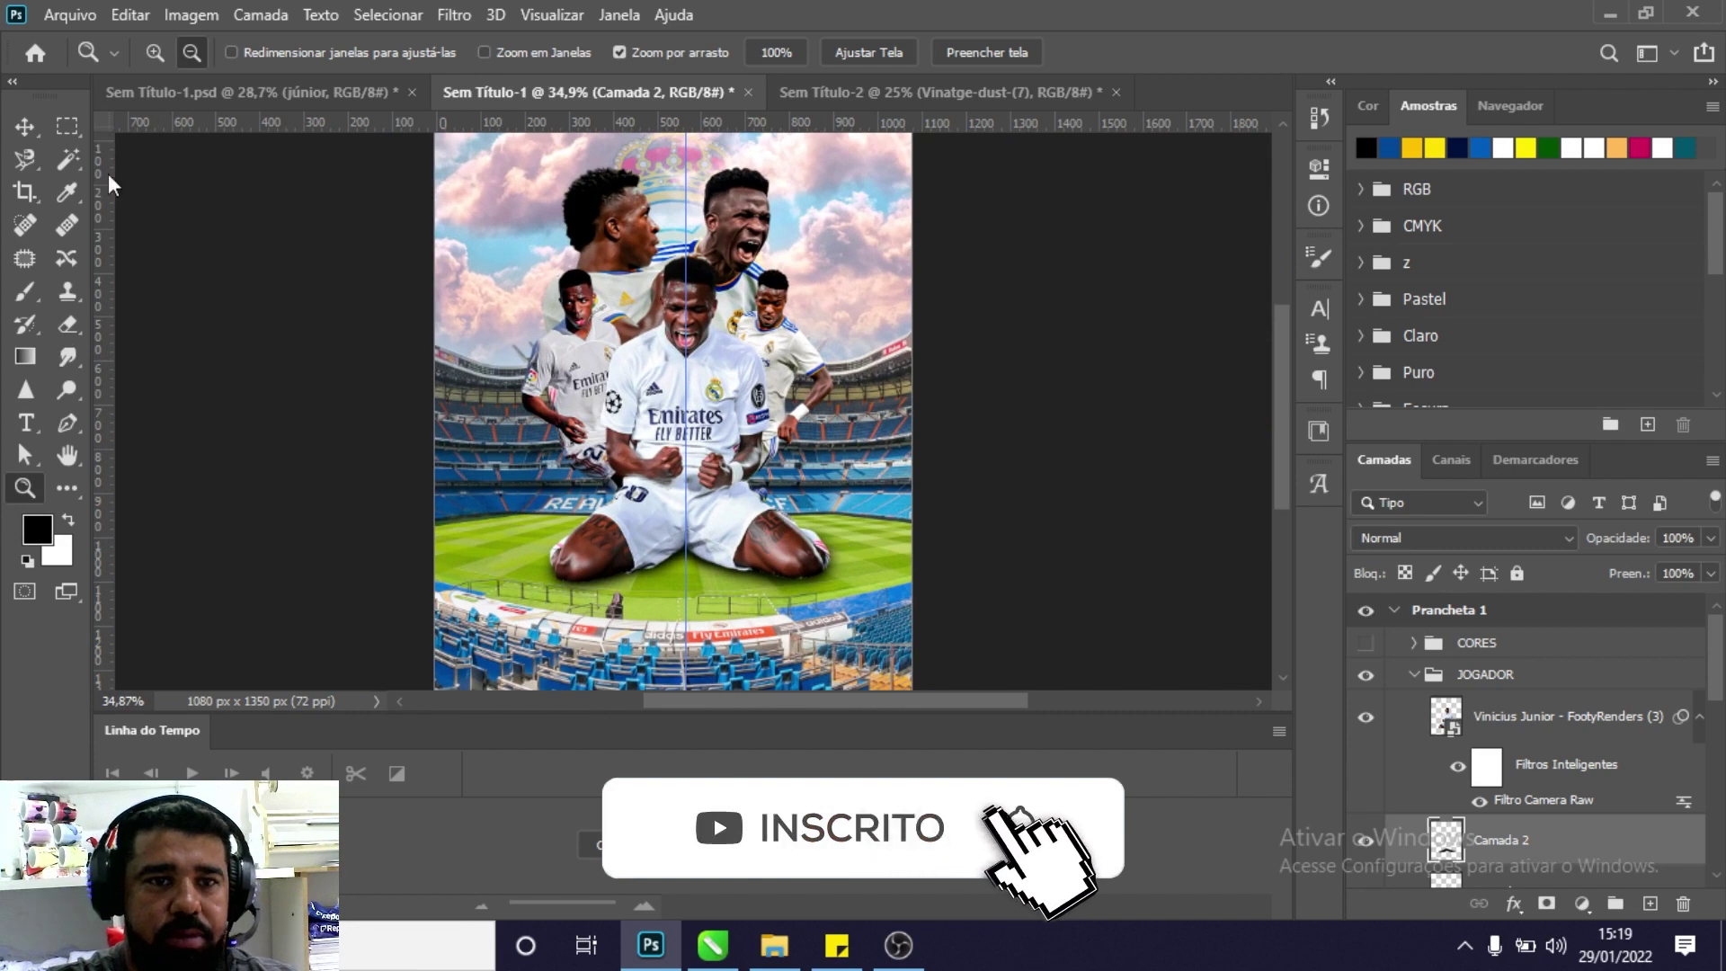
{"action": "key", "text": "v"}
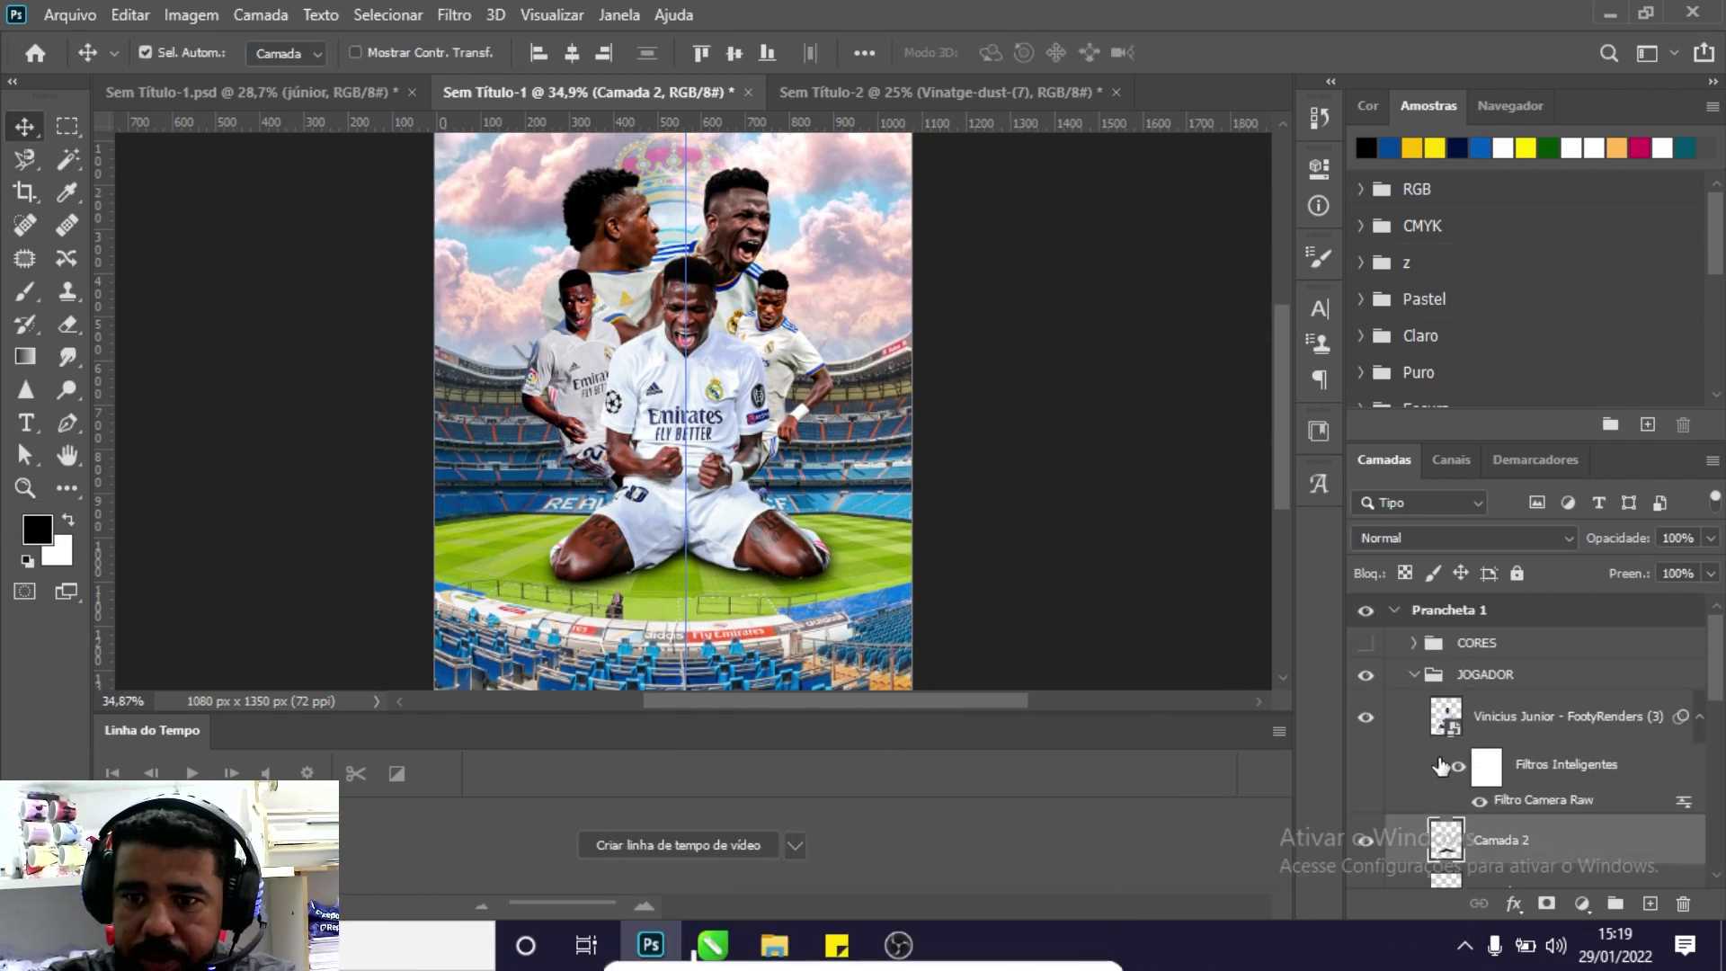
{"action": "left_click", "coordinate": [1415, 675]}
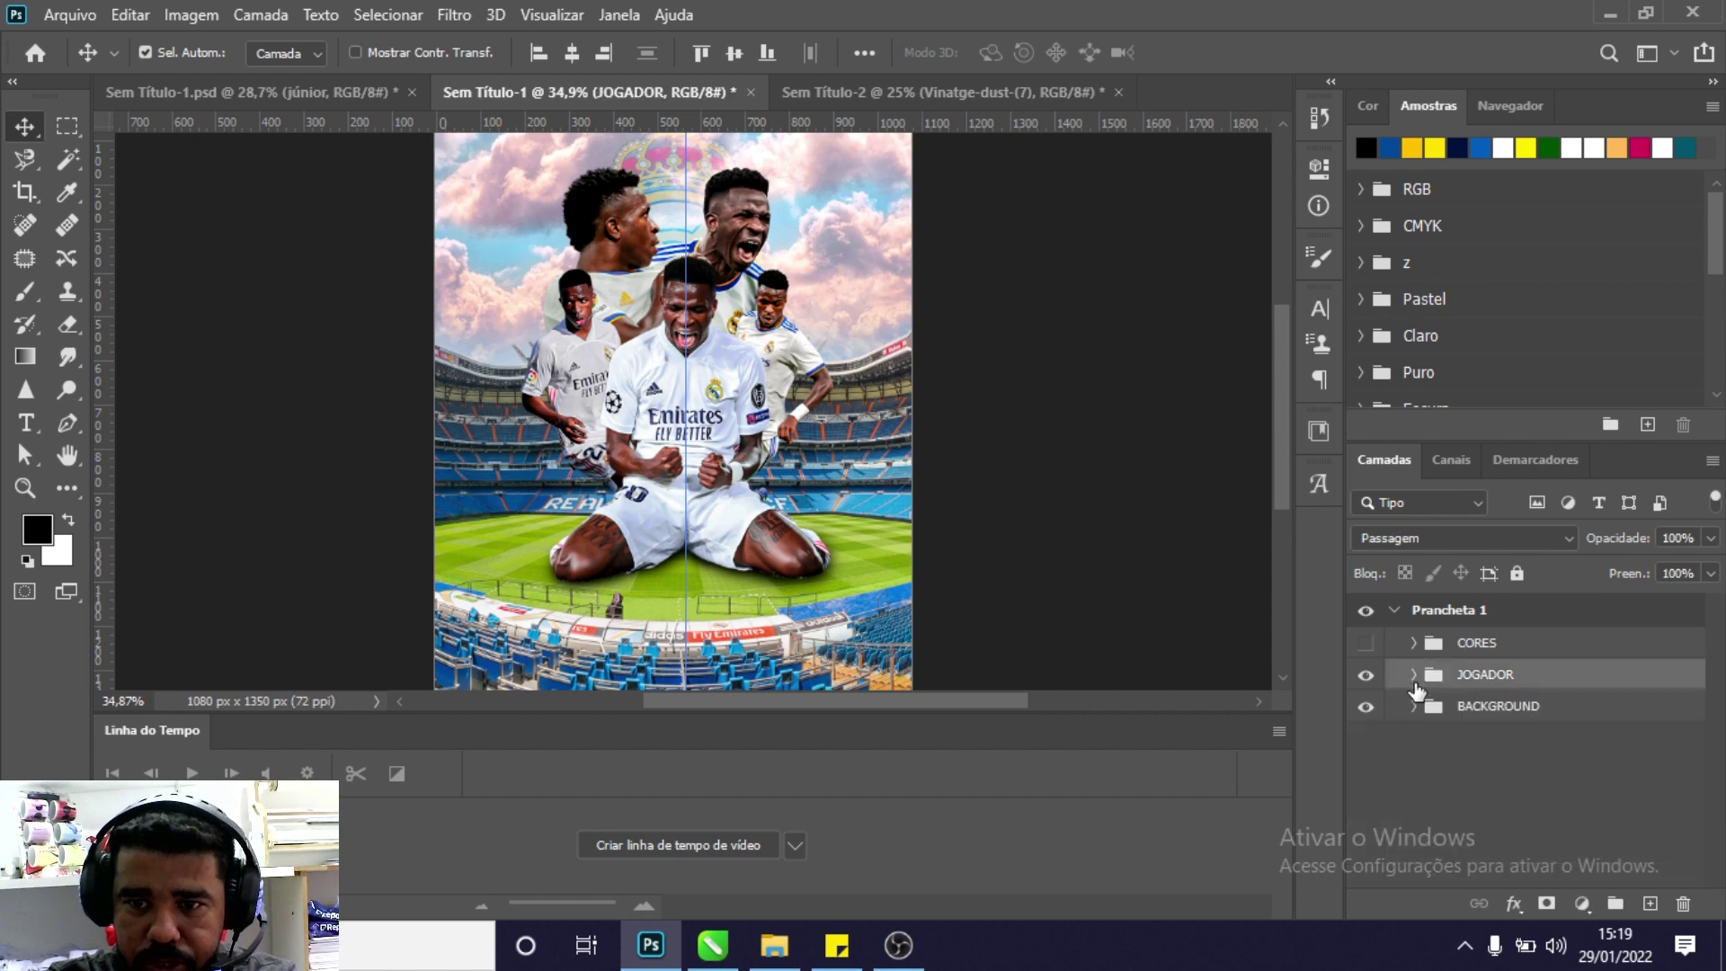
Convert the santiago-bernabeu-tour-1 and WhatsApp image layers to smart objects, then reselect the stadium layer.
{"action": "left_click", "coordinate": [1413, 706]}
{"action": "right_click", "coordinate": [1508, 752]}
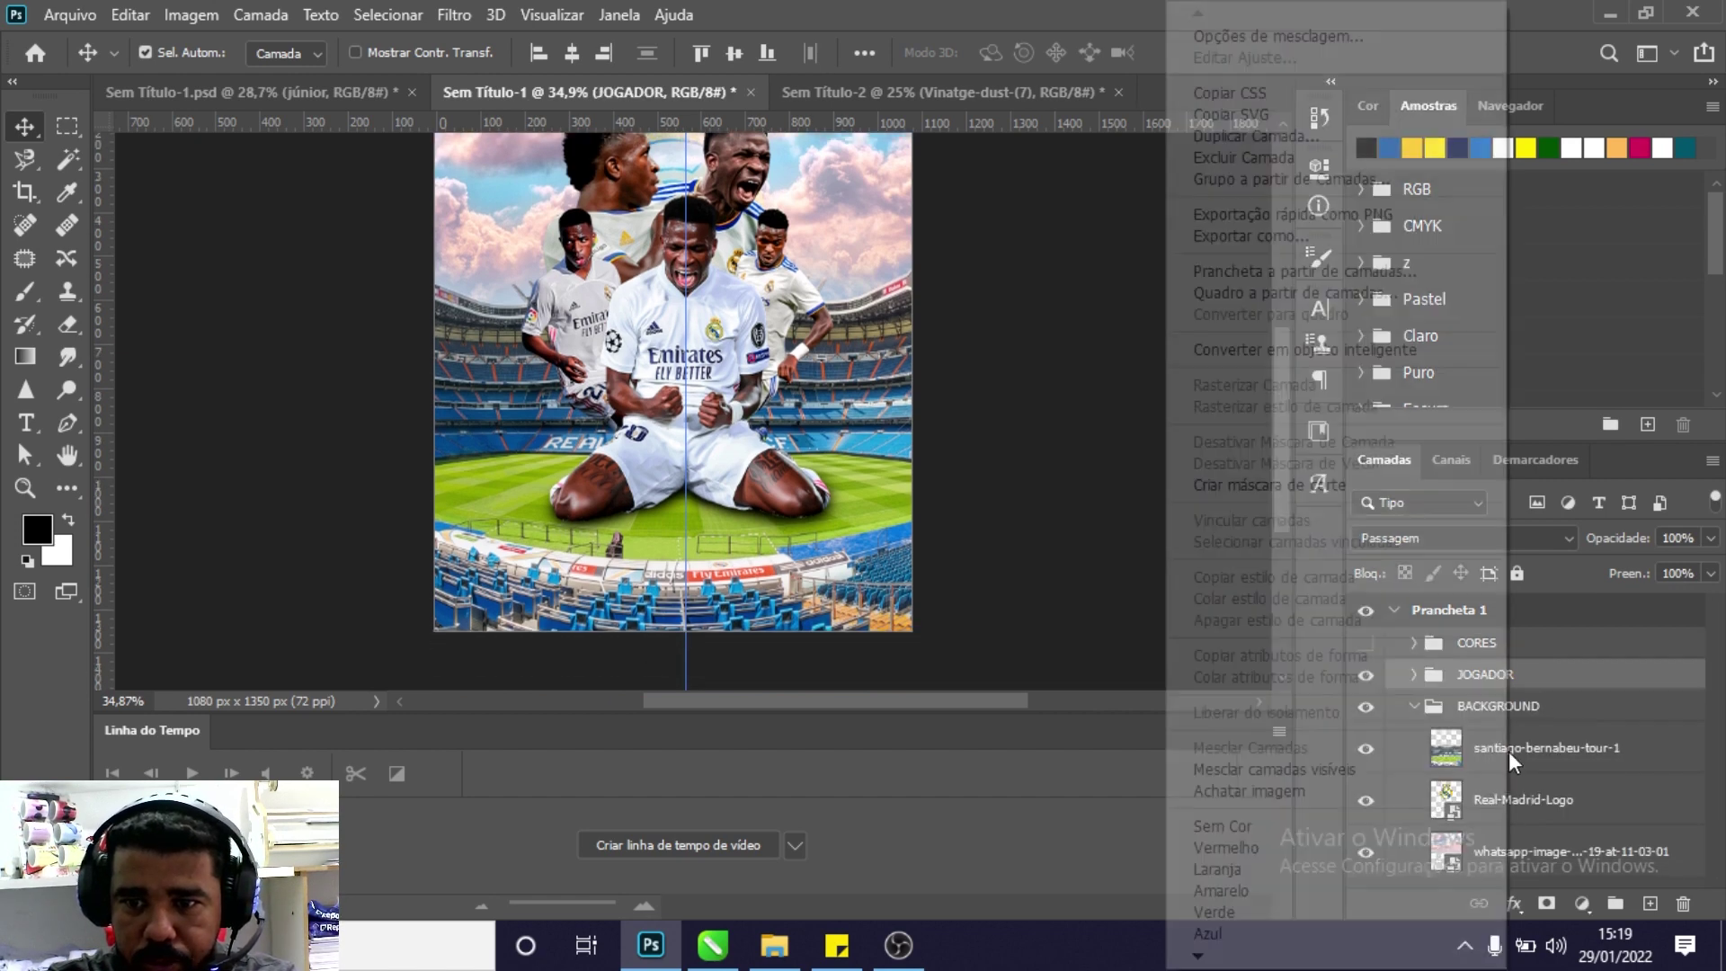
{"action": "left_click", "coordinate": [1305, 349]}
{"action": "right_click", "coordinate": [1538, 846]}
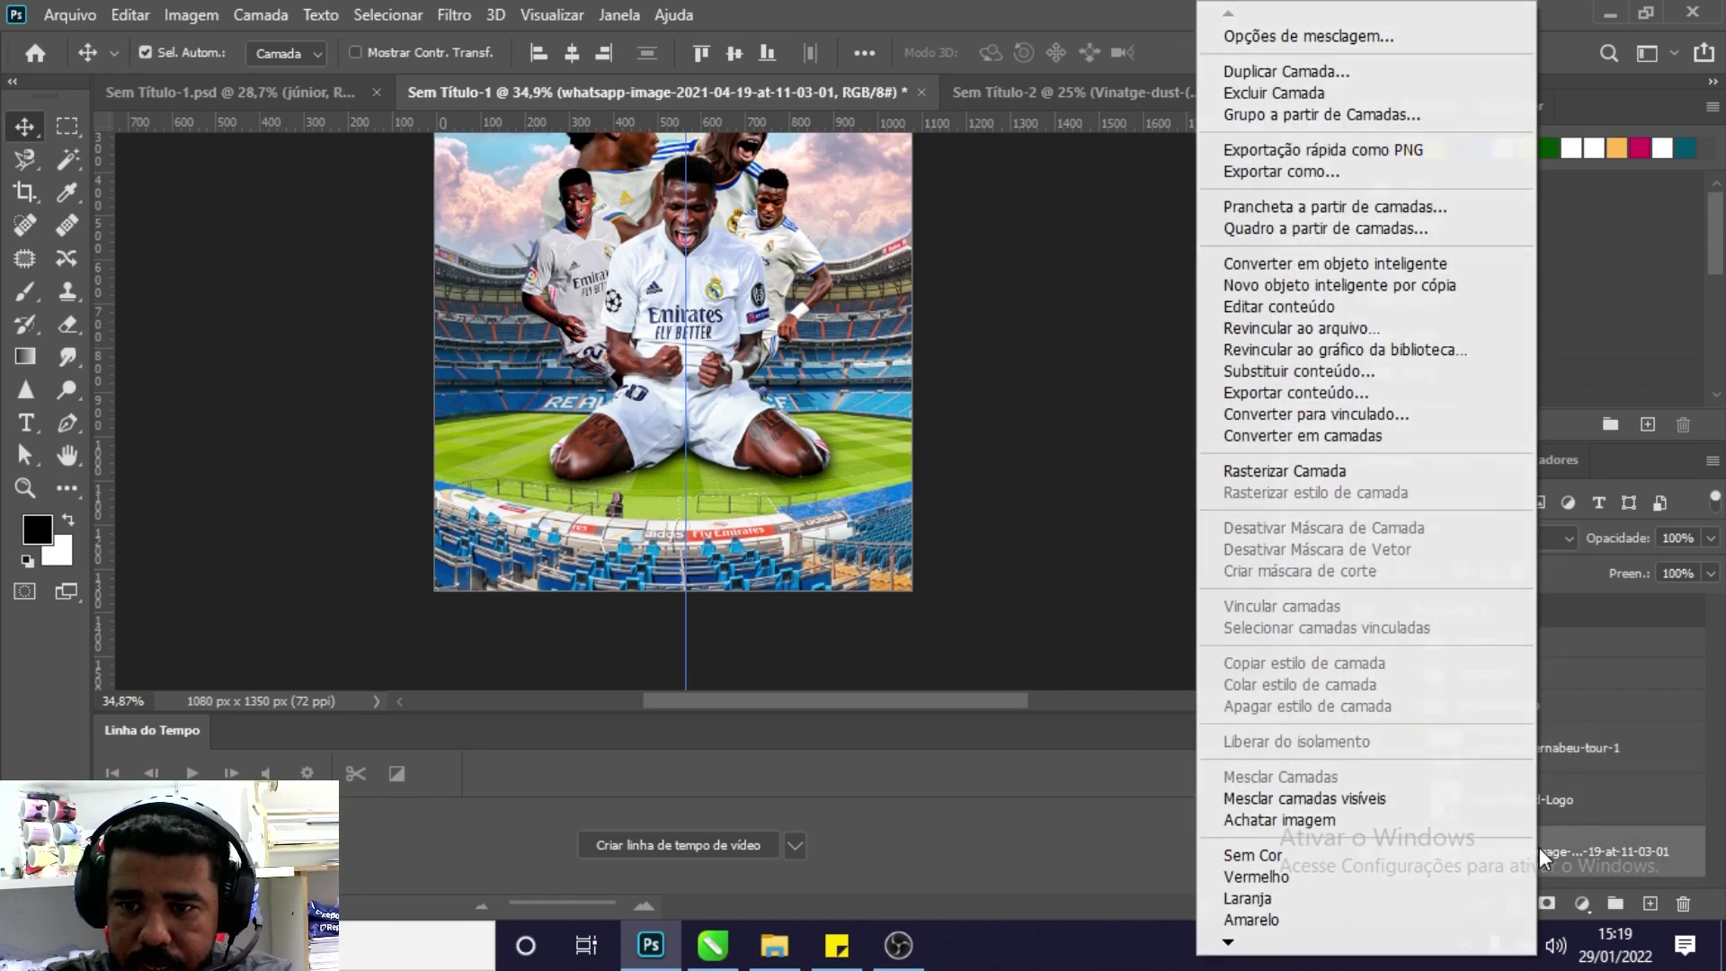
{"action": "left_click", "coordinate": [1356, 263]}
{"action": "left_click", "coordinate": [1463, 730]}
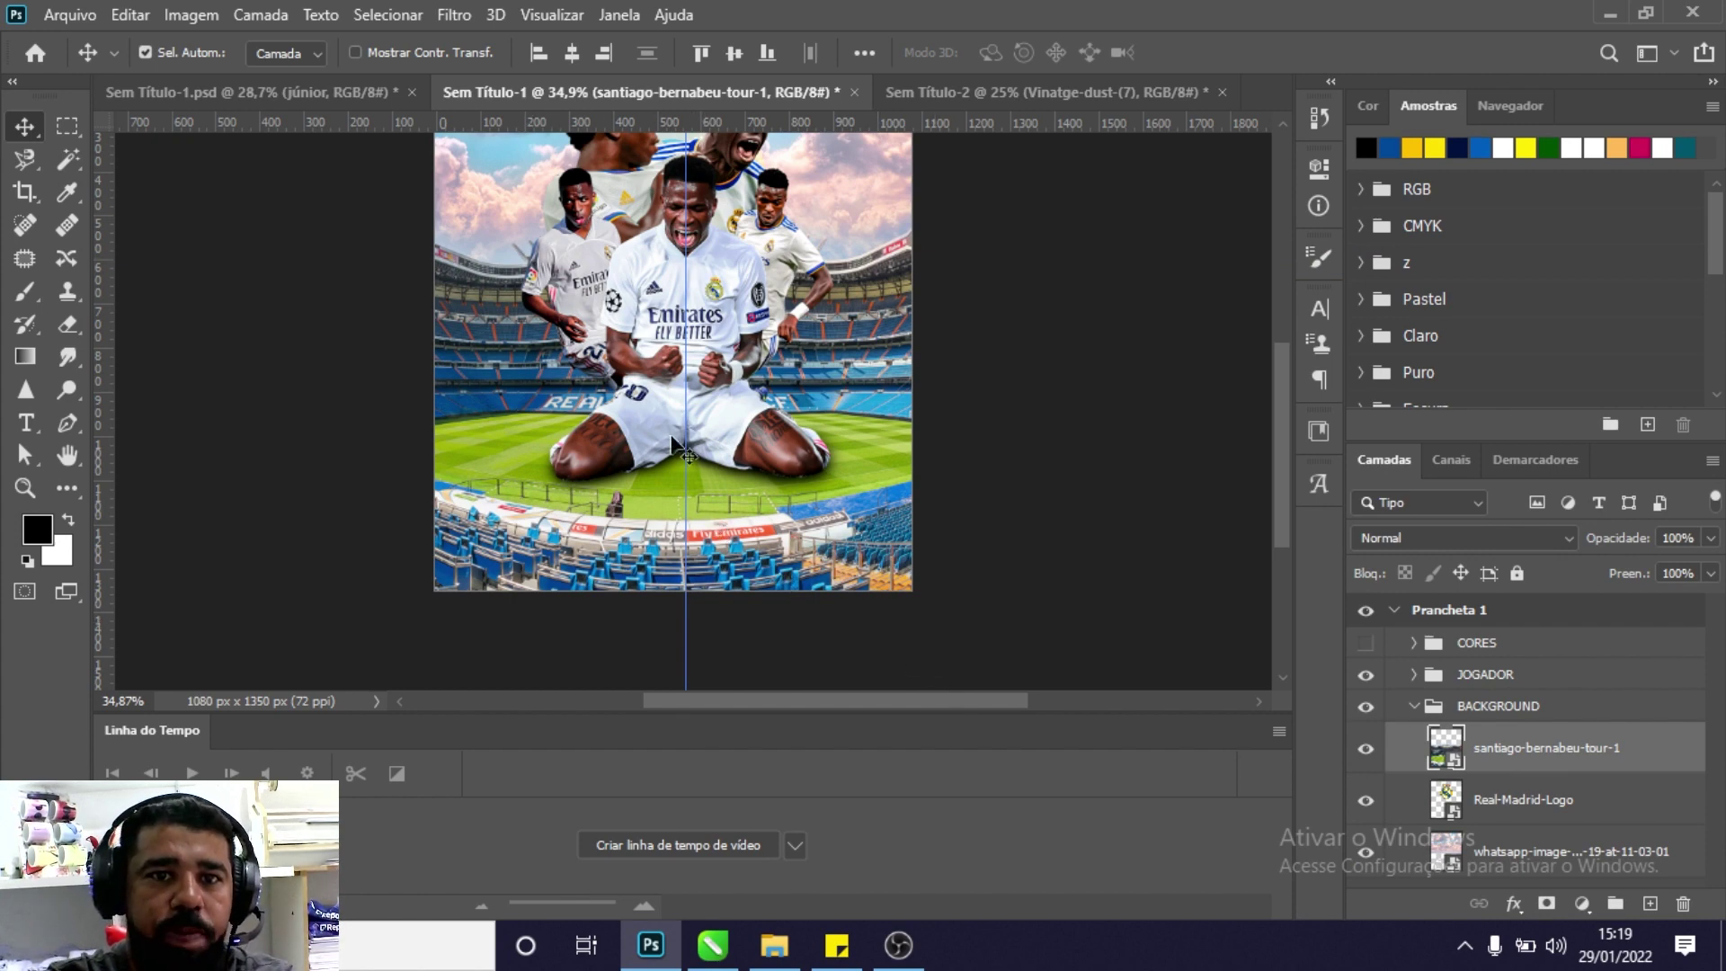
{"action": "left_click", "coordinate": [454, 15]}
{"action": "key", "text": "Escape"}
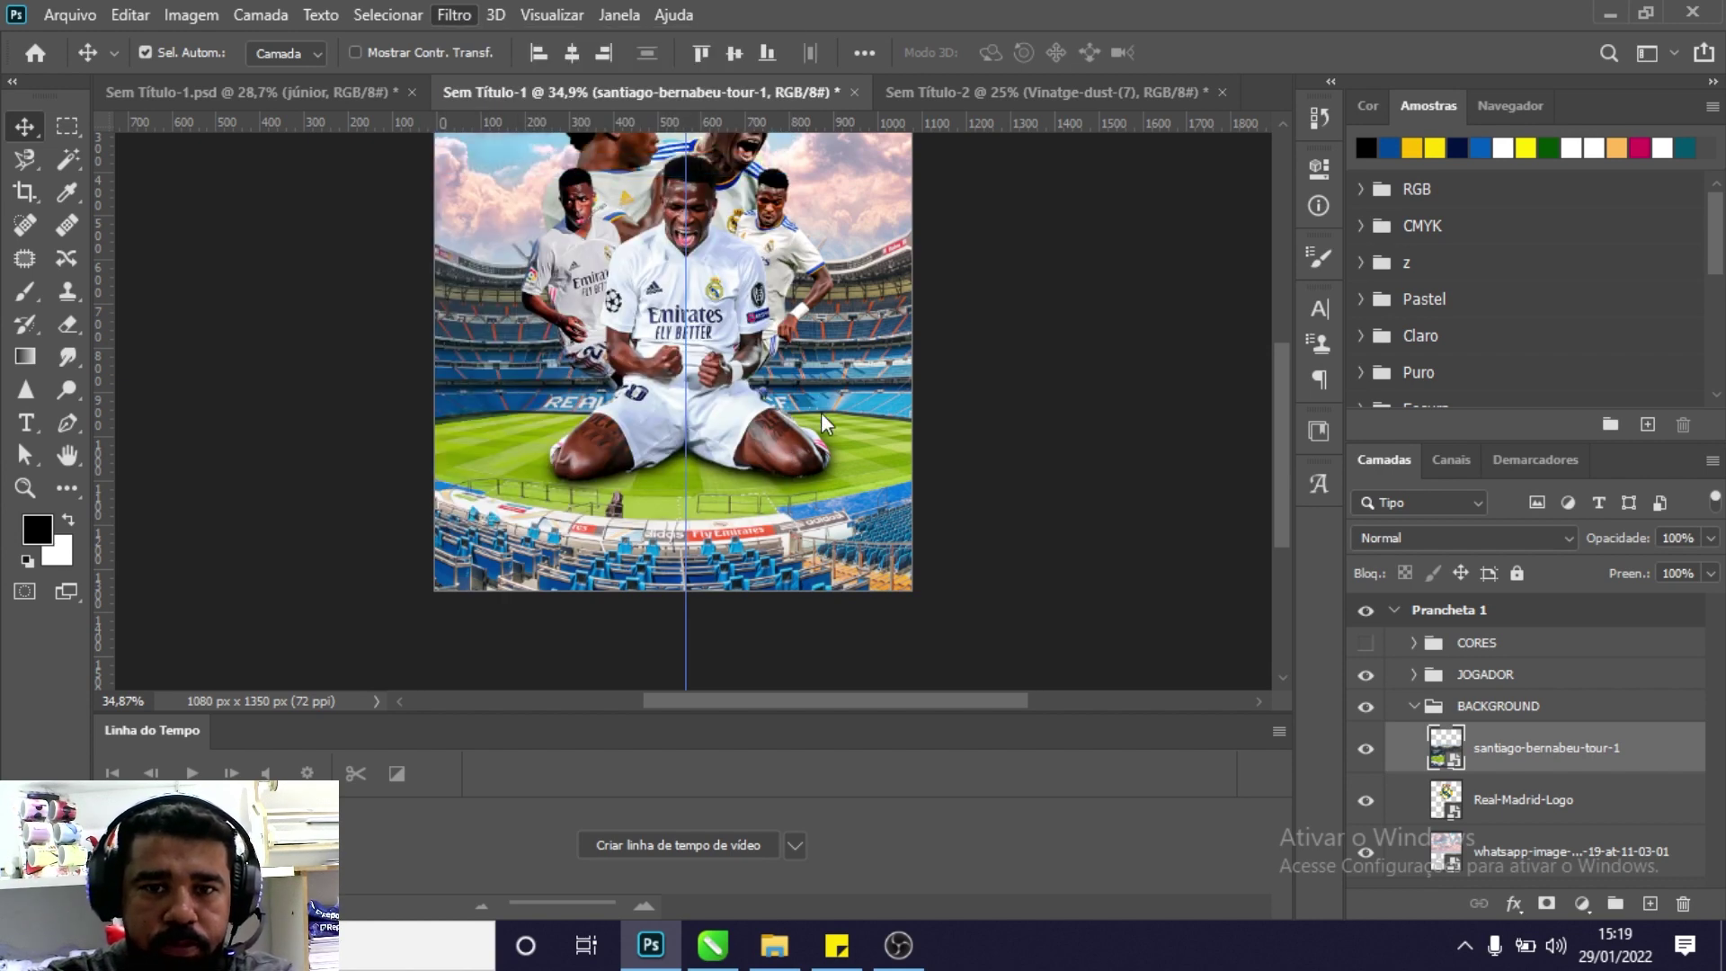
Apply Camera Raw to the santiago-bernabeu-tour-1 stadium layer with Clarity +64 and Vibrance -35.
{"action": "key", "text": "ctrl+shift+a"}
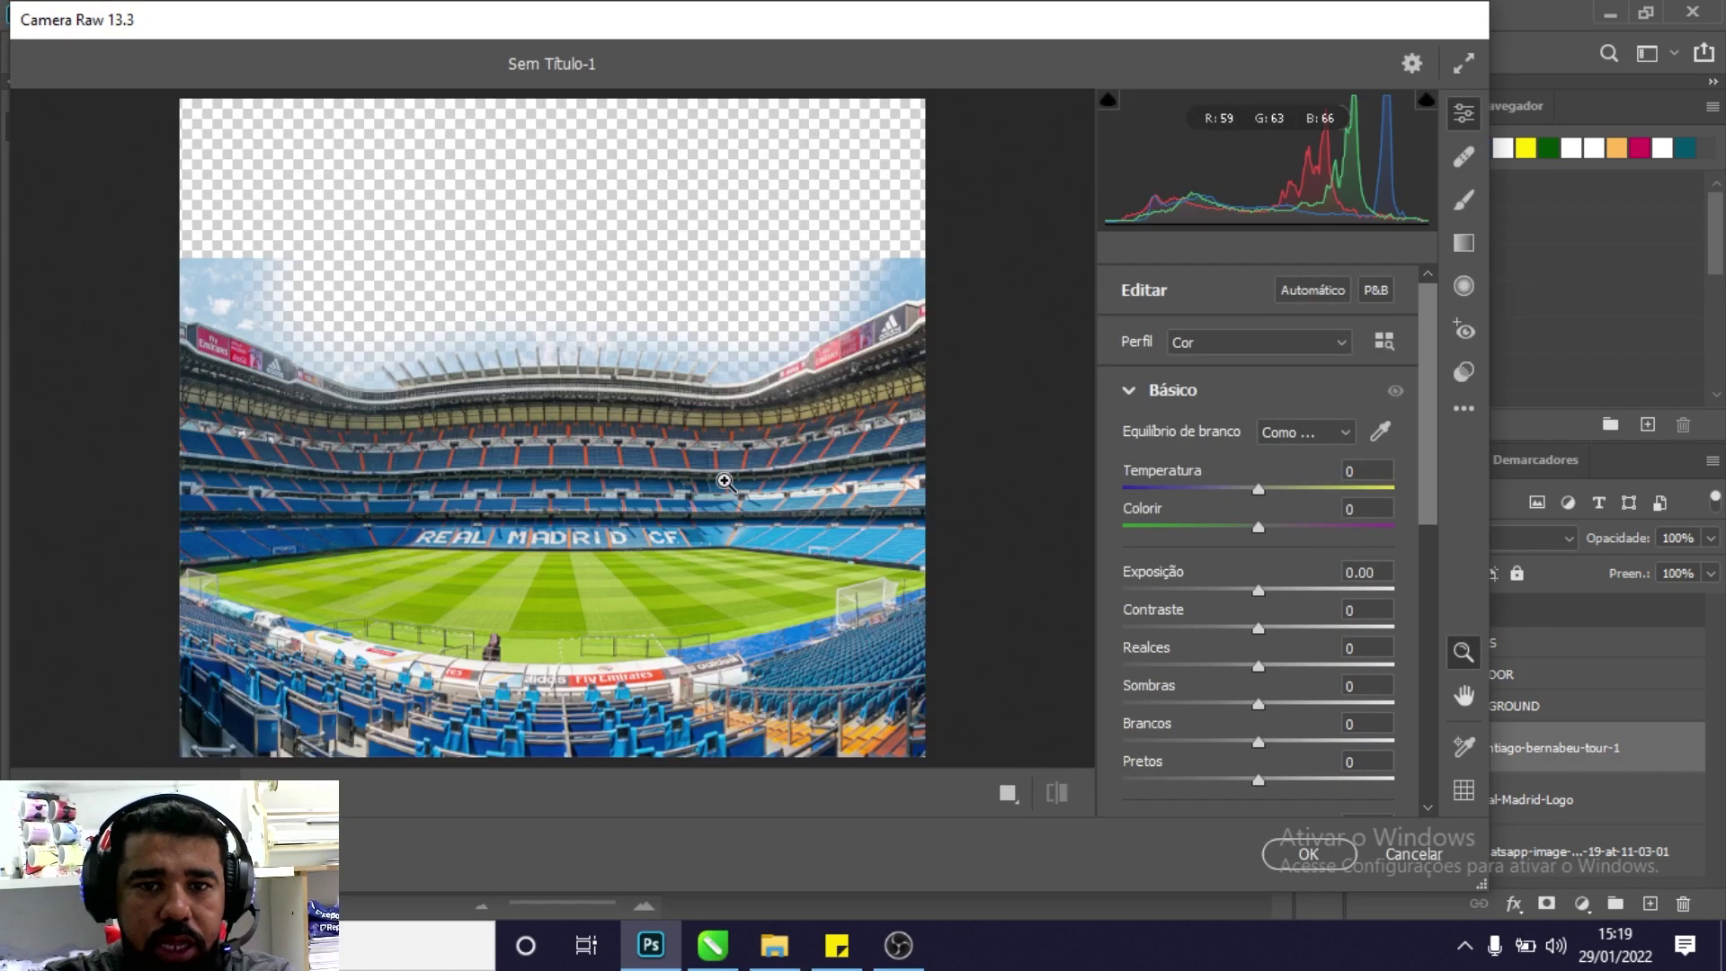
{"action": "scroll", "coordinate": [1272, 591], "scroll_direction": "down", "scroll_amount": 1}
{"action": "scroll", "coordinate": [1272, 591], "scroll_direction": "down", "scroll_amount": 4}
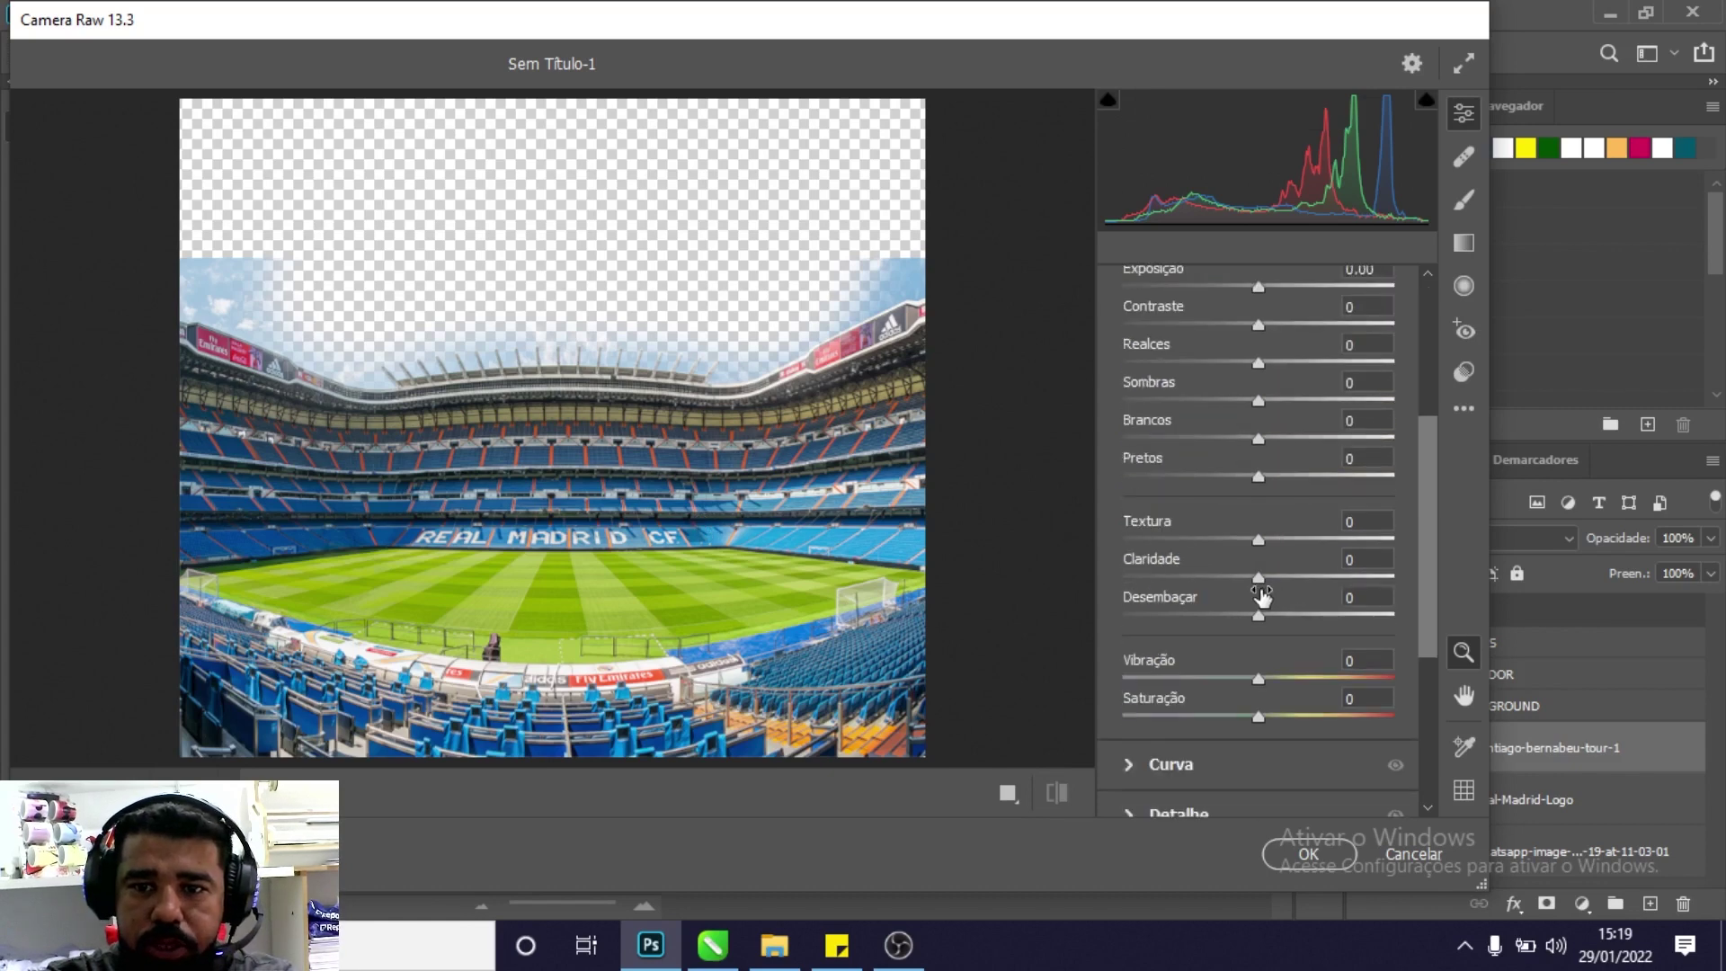
{"action": "left_click_drag", "start_coordinate": [1259, 577], "coordinate": [1348, 577]}
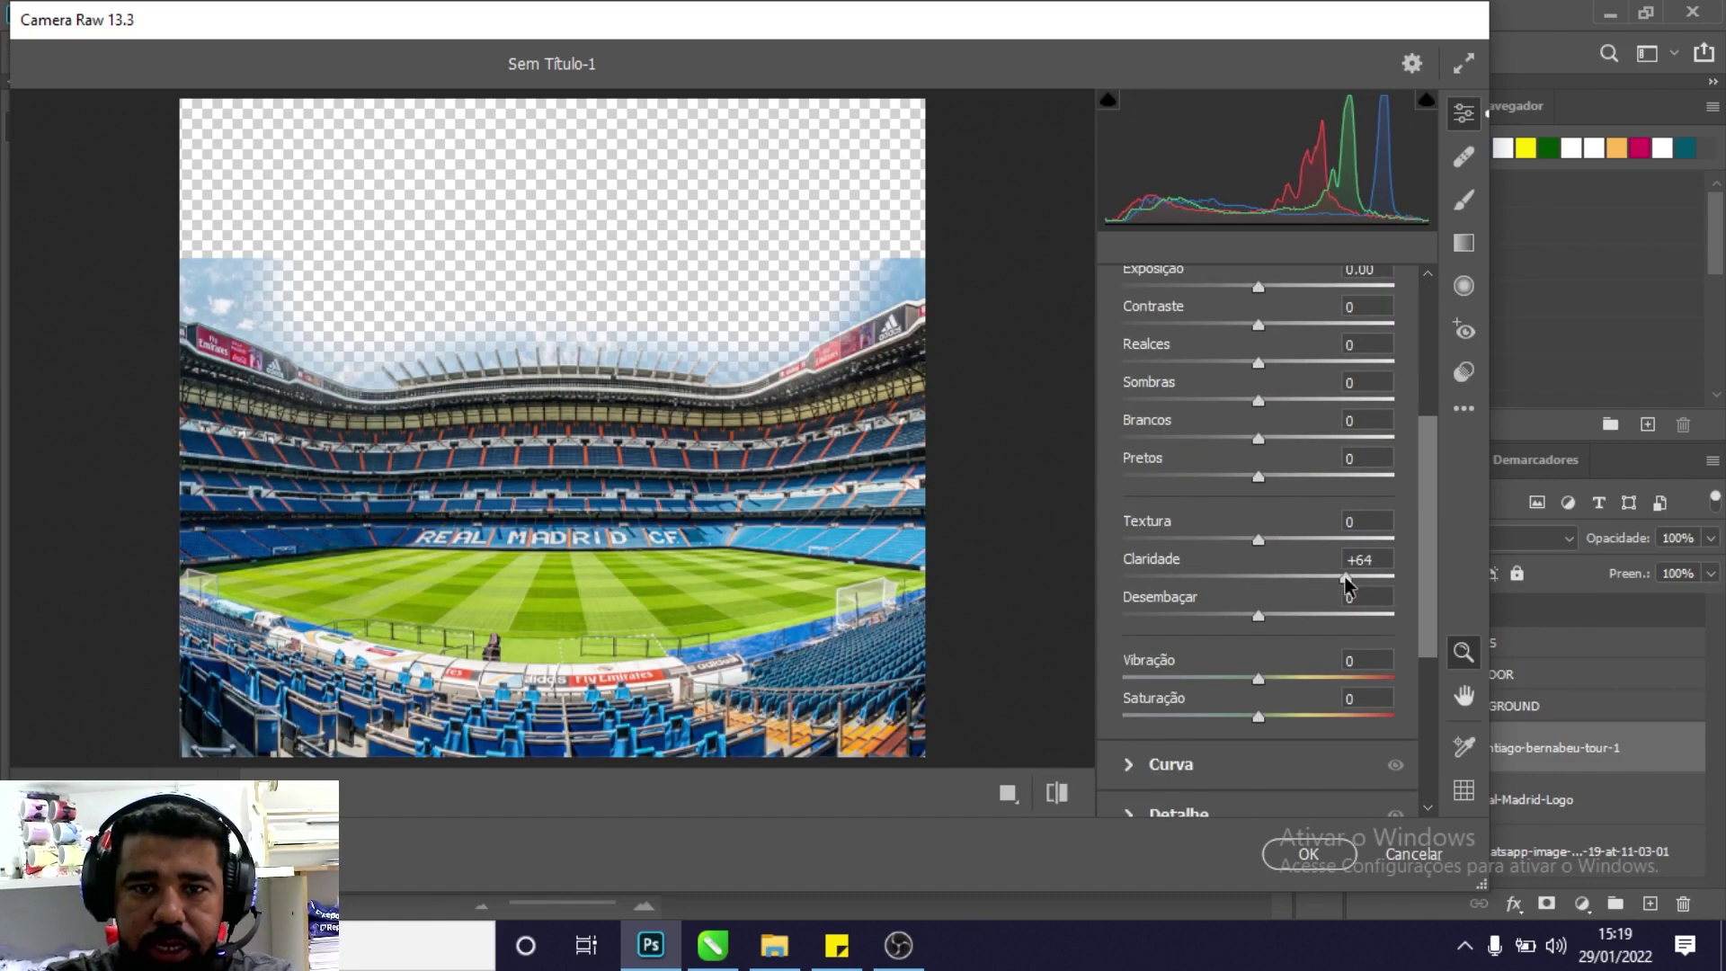
{"action": "left_click_drag", "start_coordinate": [1258, 680], "coordinate": [1213, 680]}
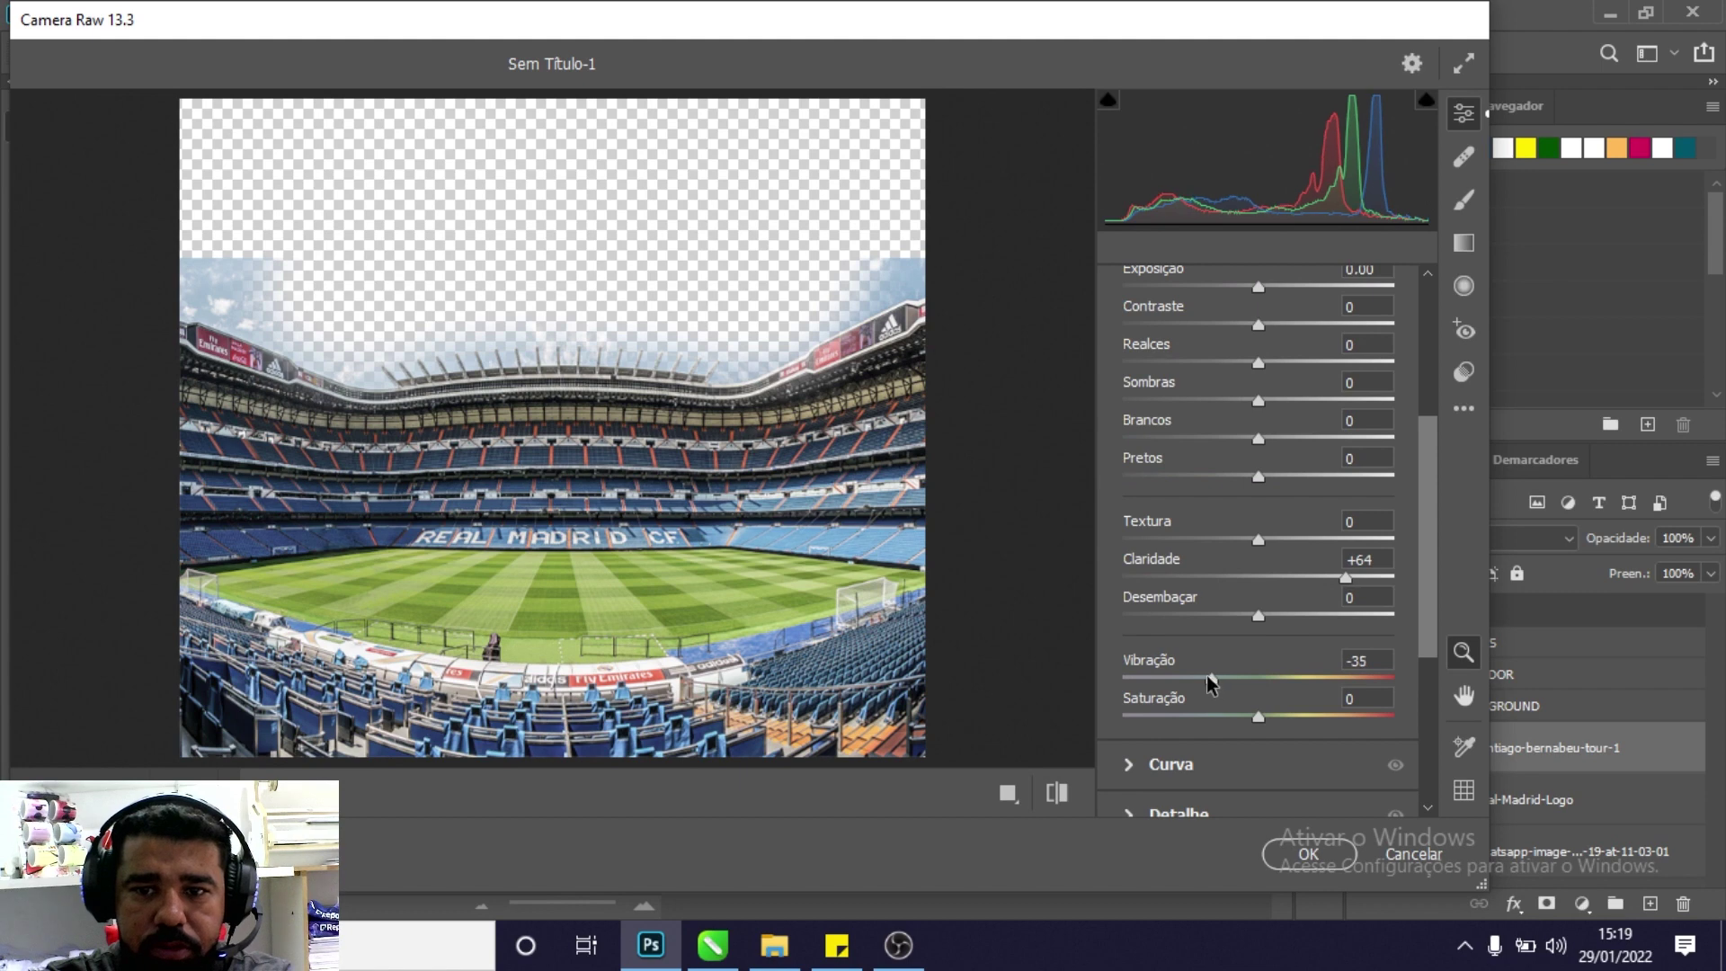
{"action": "left_click", "coordinate": [1316, 854]}
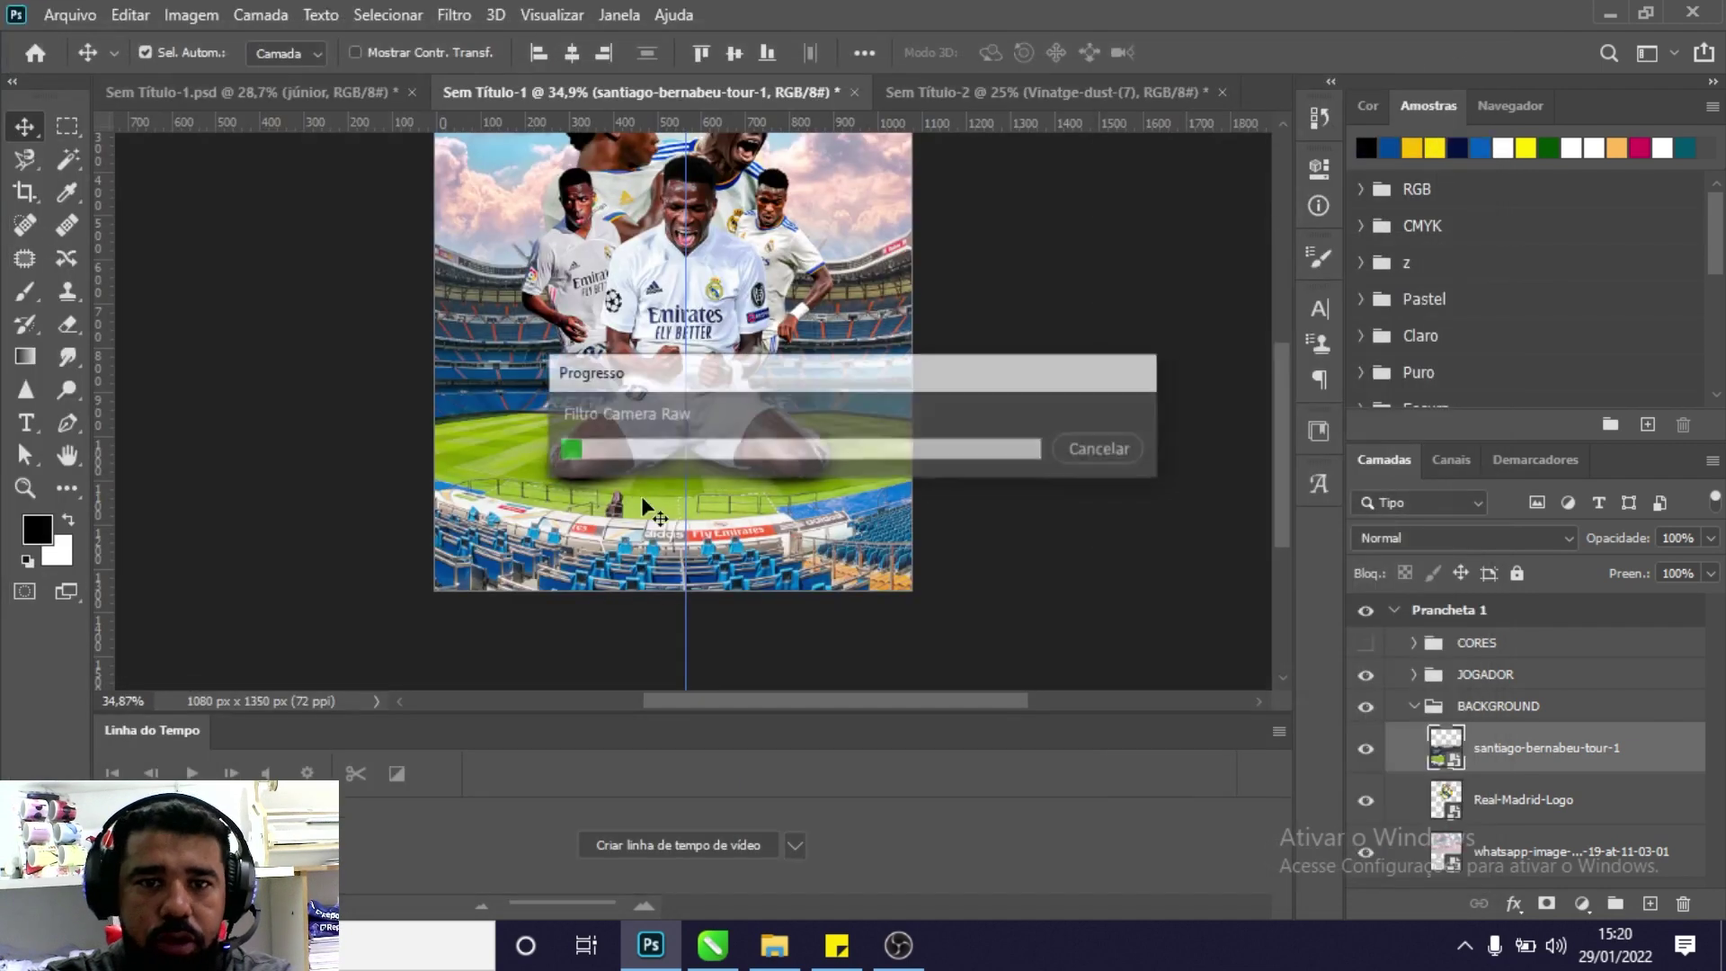
Apply a 1.8 px Gaussian Blur to the stadium layer.
{"action": "left_click", "coordinate": [449, 16]}
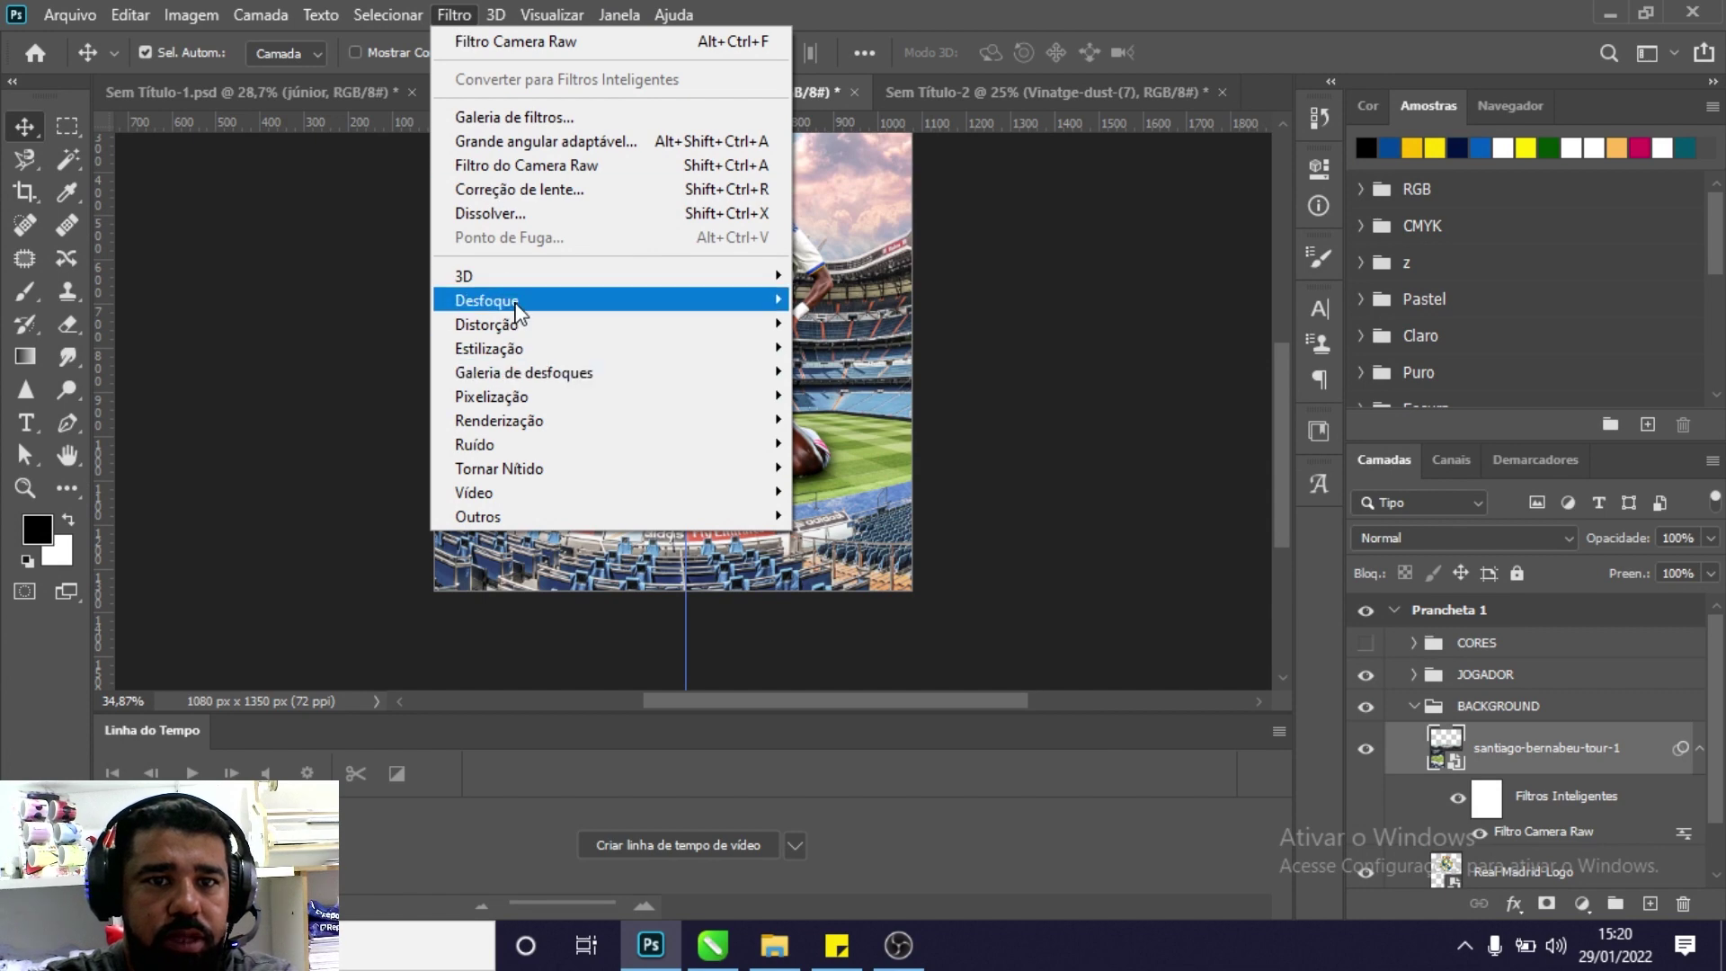
{"action": "mouse_move", "coordinate": [487, 300]}
{"action": "left_click", "coordinate": [890, 444]}
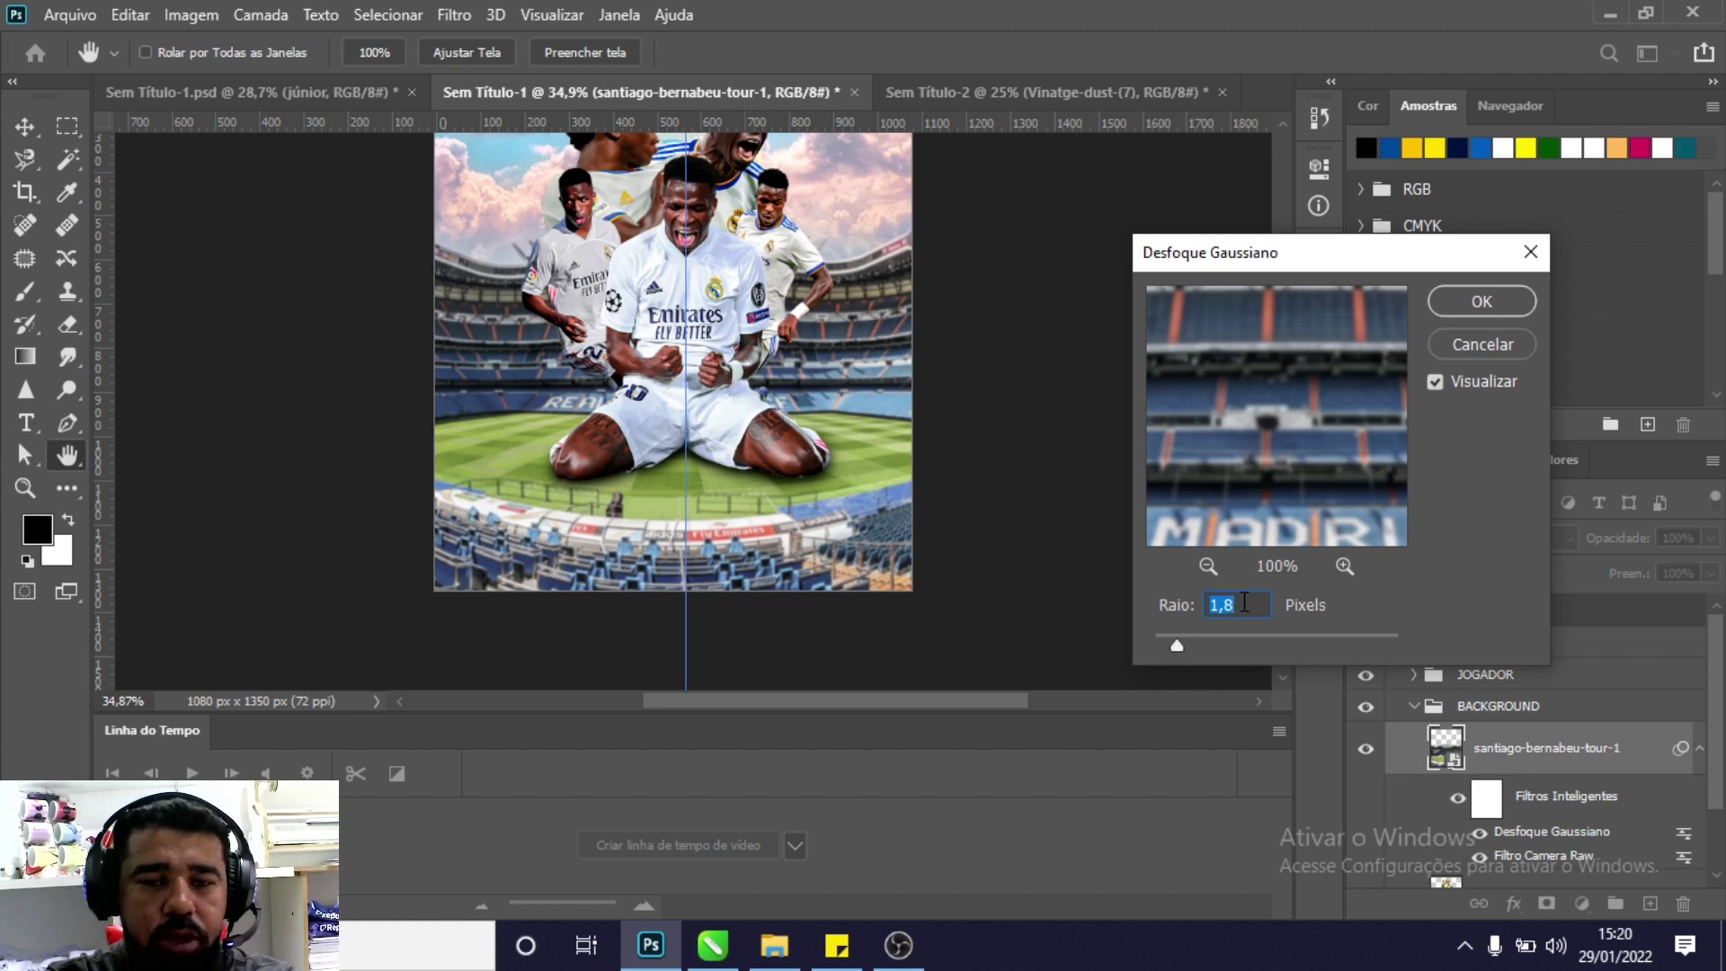
{"action": "left_click", "coordinate": [1490, 310]}
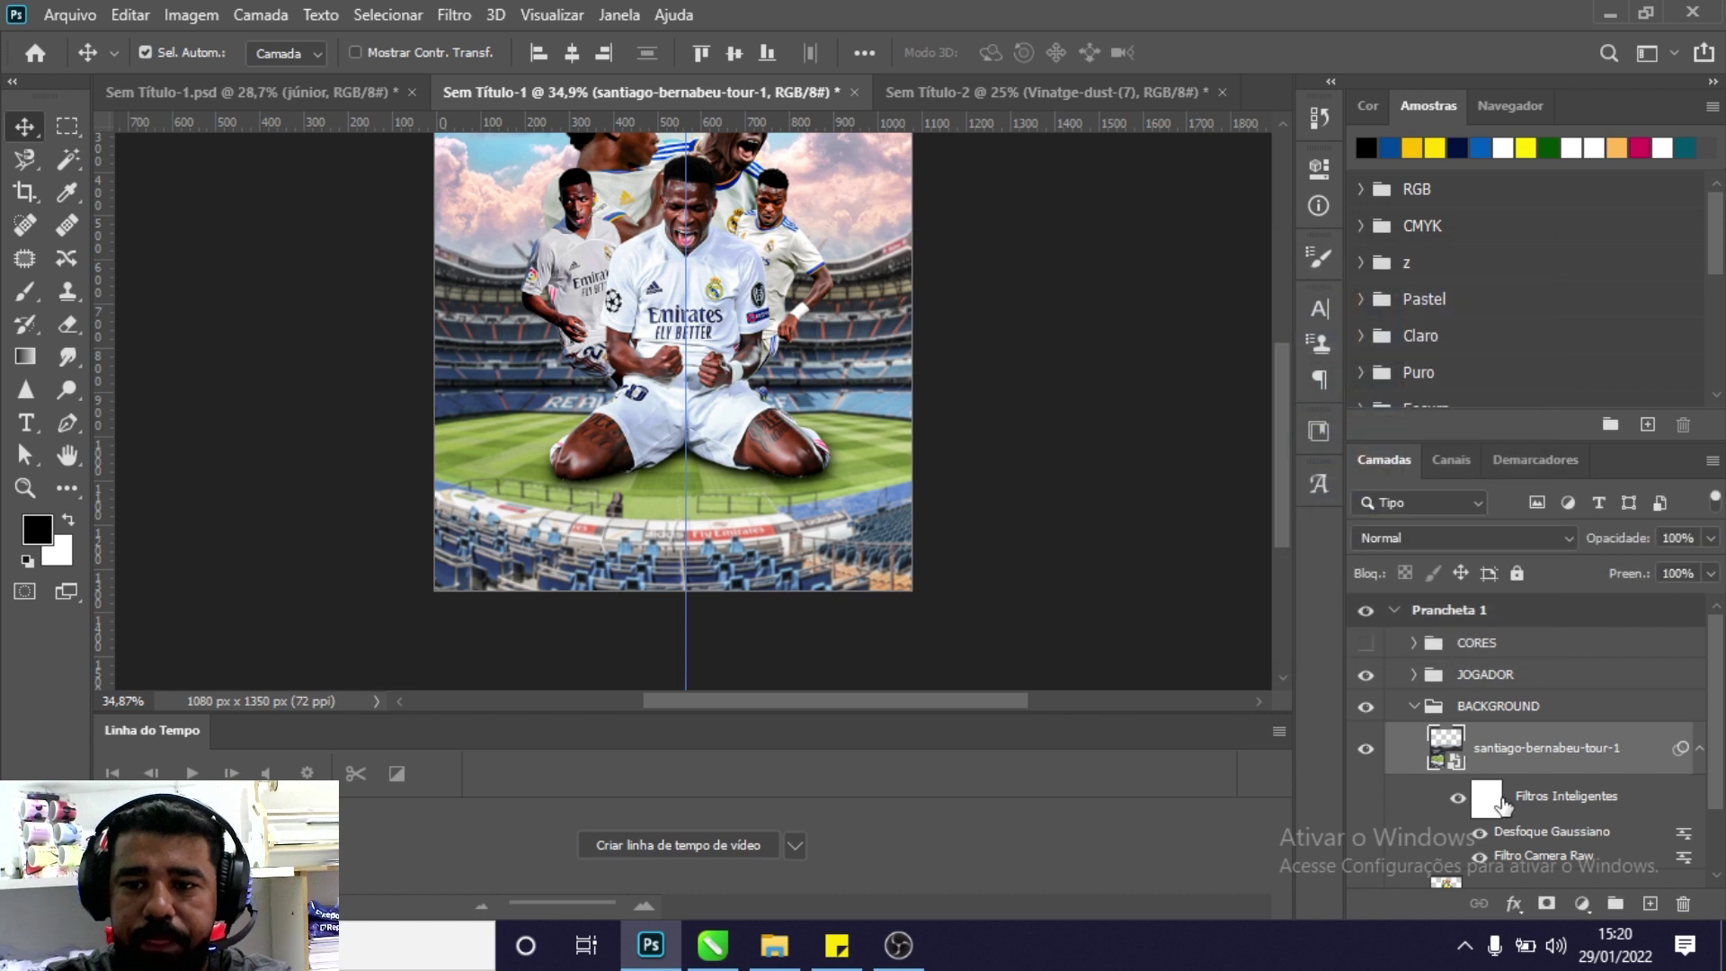
{"action": "scroll", "coordinate": [1553, 811], "scroll_direction": "down", "scroll_amount": 2}
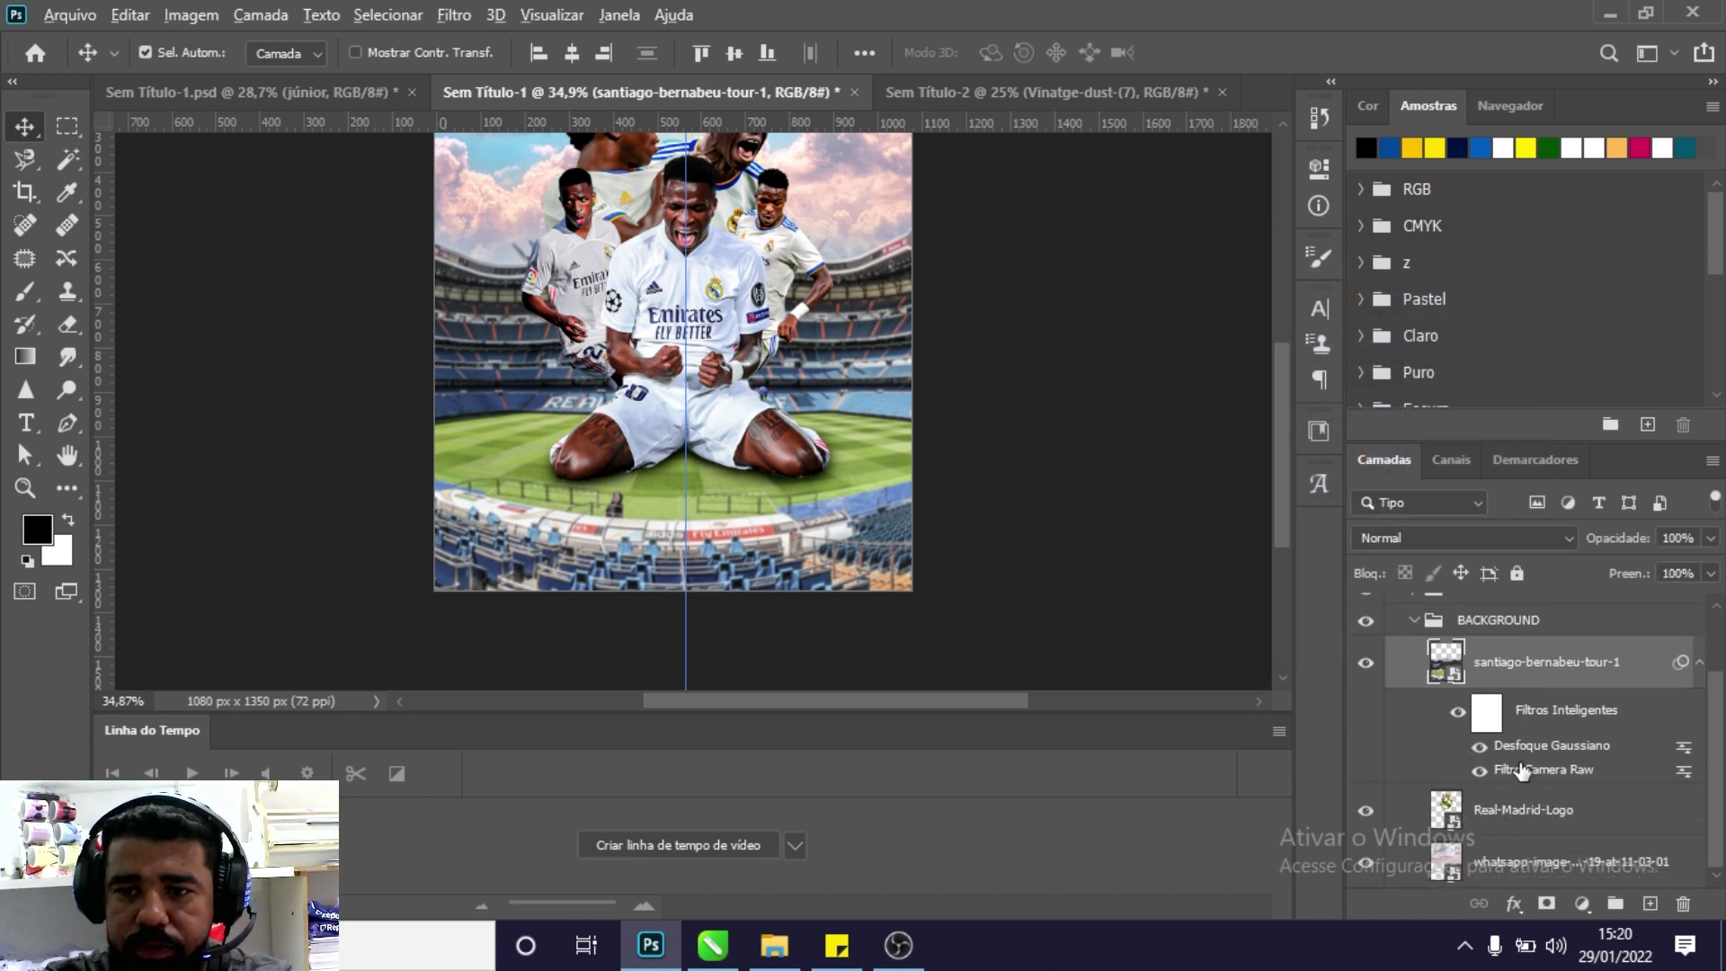
Copy the stadium's Camera Raw and Gaussian Blur smart filters onto the WhatsApp image layer.
{"action": "mouse_move", "coordinate": [1521, 778]}
{"action": "left_mouse_down"}
{"action": "mouse_move", "coordinate": [1479, 872]}
{"action": "mouse_move", "coordinate": [1506, 845]}
{"action": "left_mouse_up"}
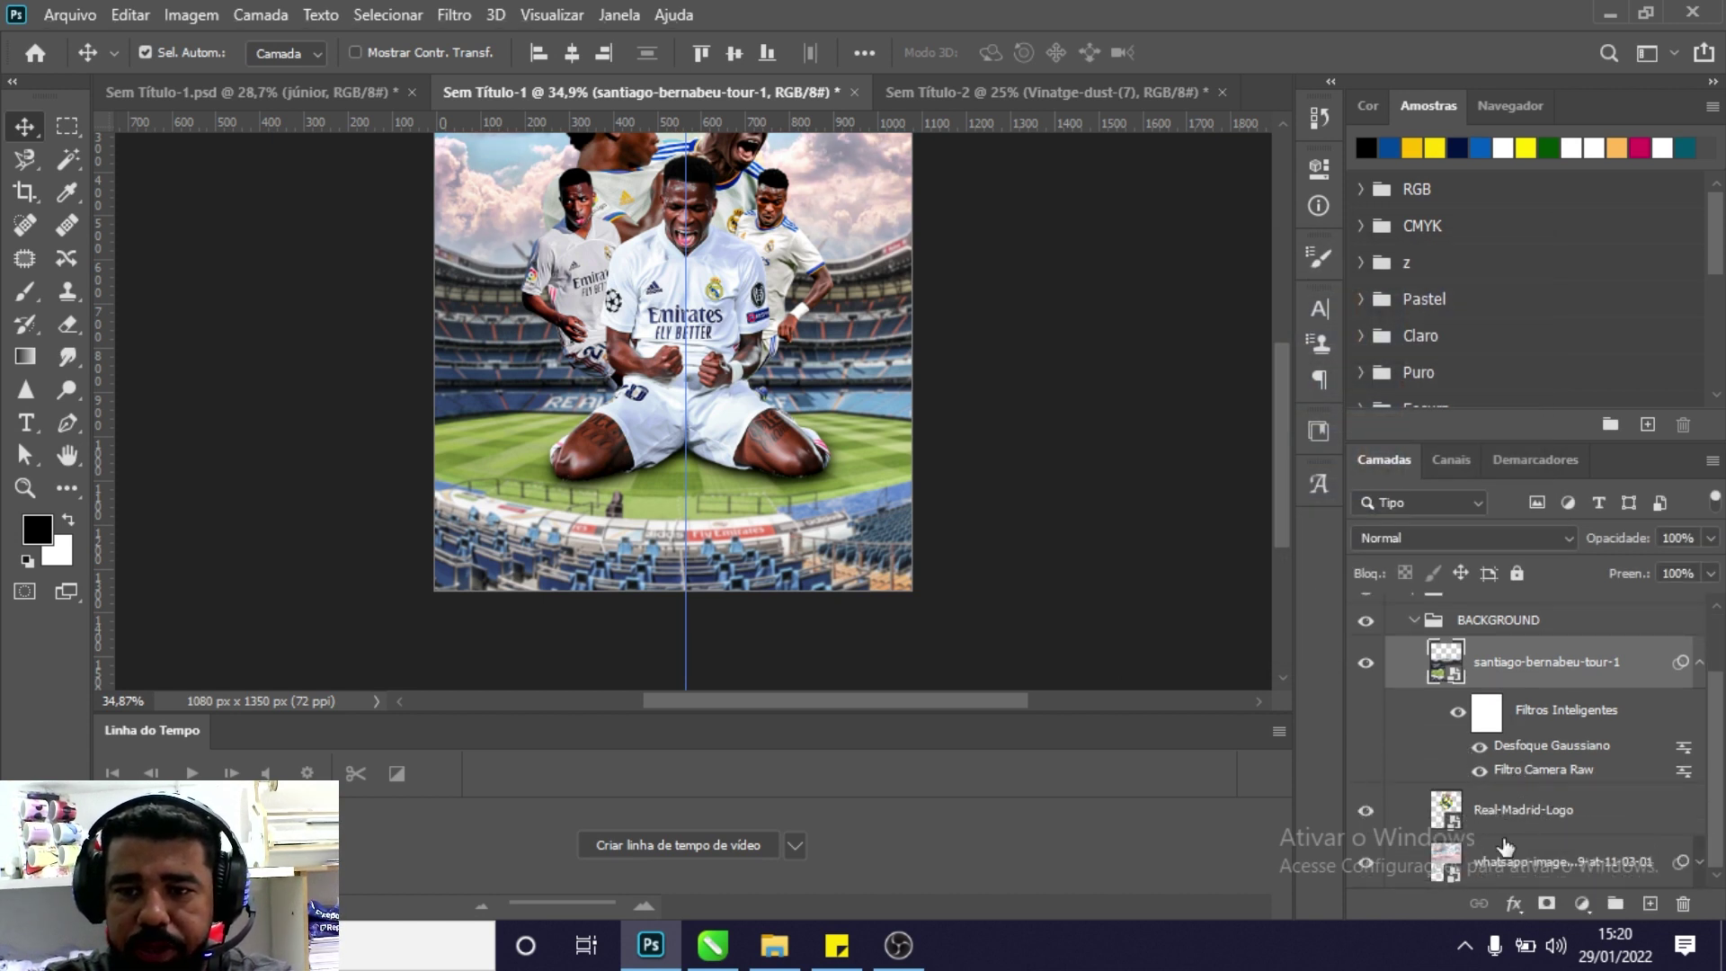
{"action": "mouse_move", "coordinate": [1520, 769]}
{"action": "left_mouse_down"}
{"action": "mouse_move", "coordinate": [1498, 821]}
{"action": "mouse_move", "coordinate": [1519, 845]}
{"action": "left_mouse_up"}
{"action": "left_click", "coordinate": [1699, 863]}
{"action": "scroll", "coordinate": [1490, 795], "scroll_direction": "down", "scroll_amount": 2}
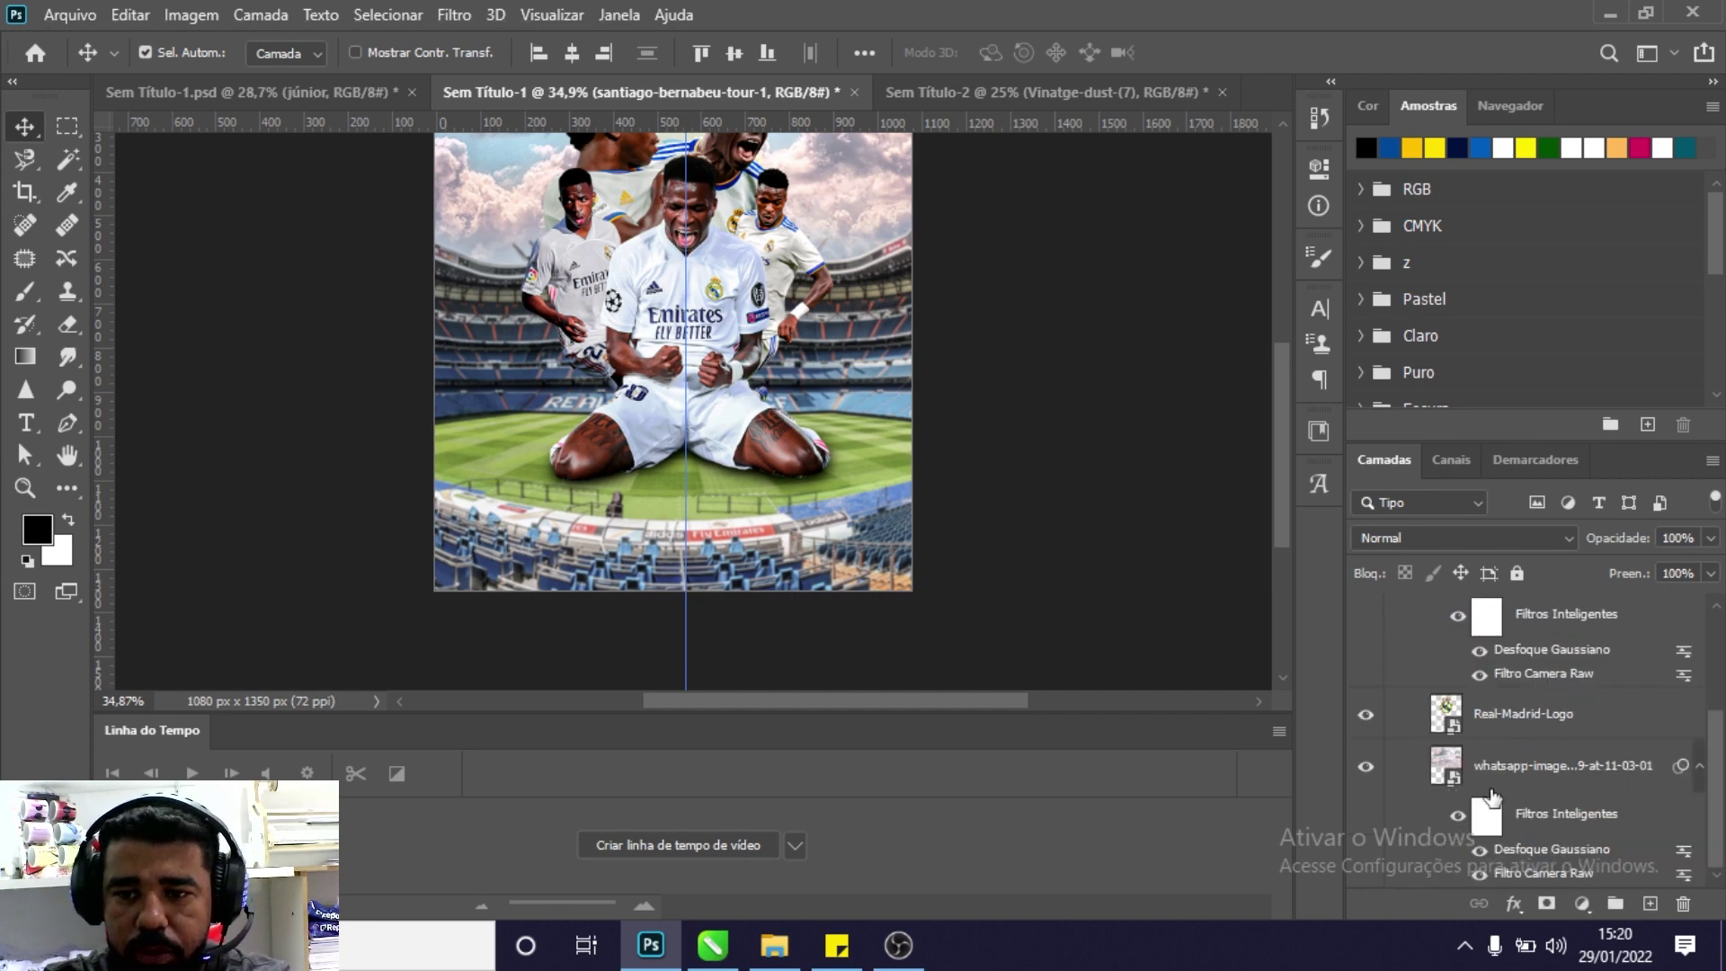
Fit the poster to the window, collapse BACKGROUND, and drag a source image onto the canvas.
{"action": "key", "text": "z"}
{"action": "left_click_drag", "start_coordinate": [771, 463], "coordinate": [762, 472]}
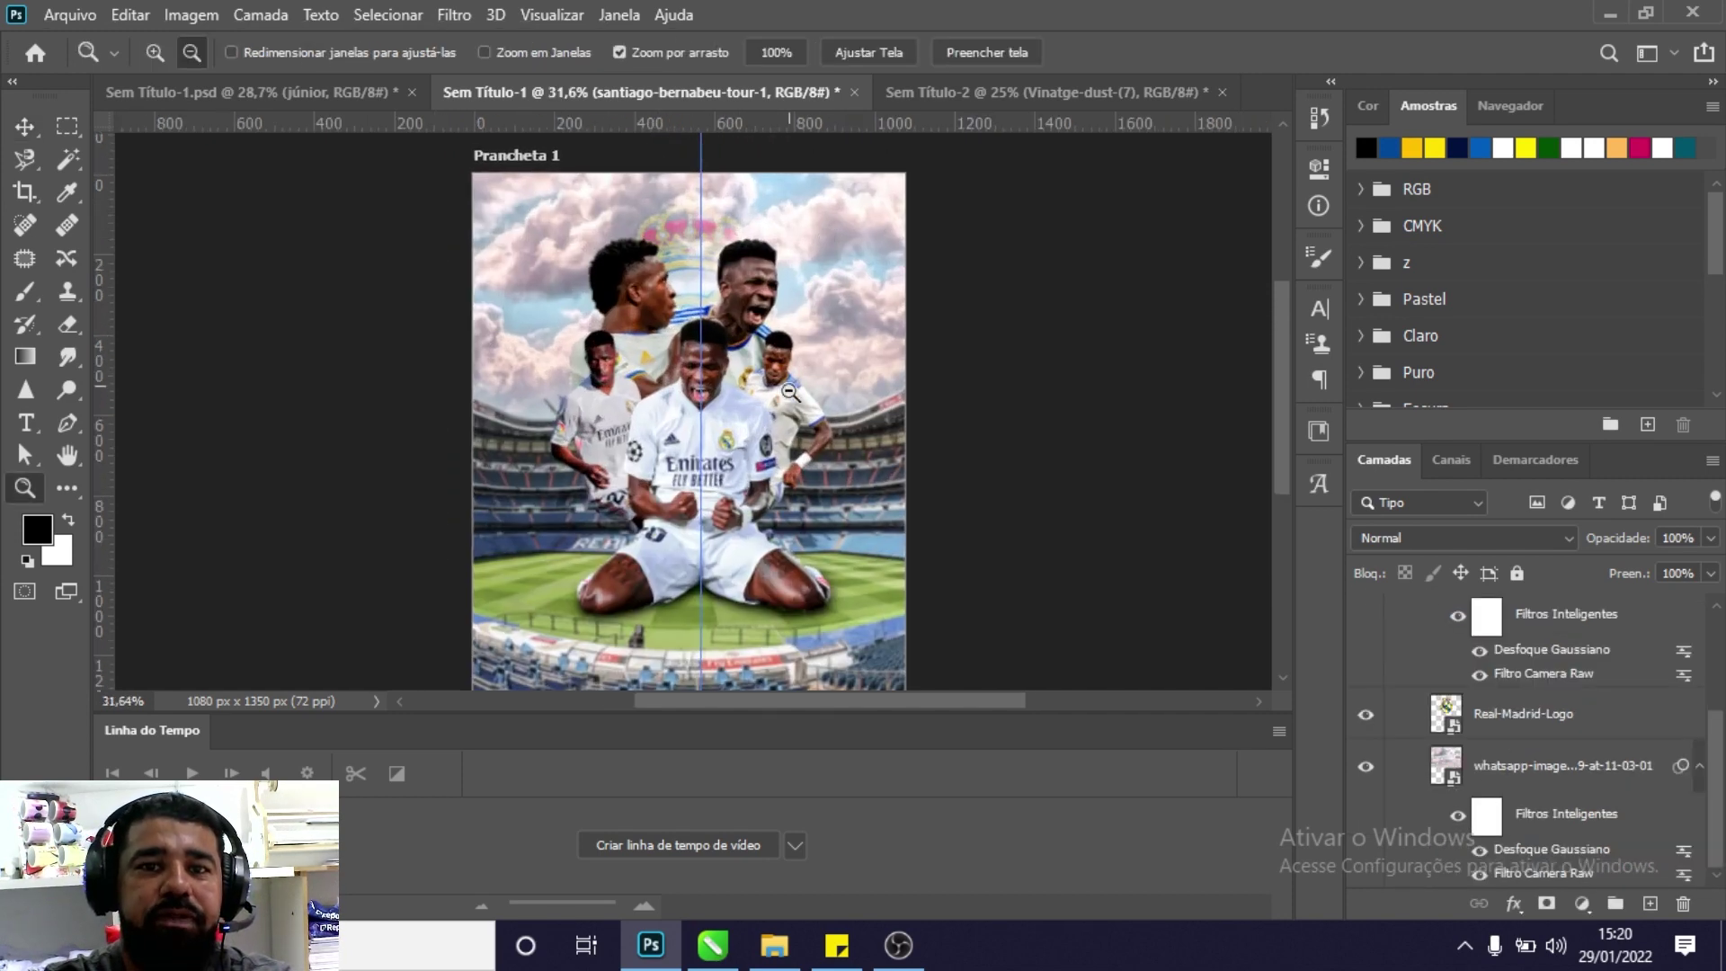
{"action": "key", "text": "ctrl+0"}
{"action": "key", "text": "v"}
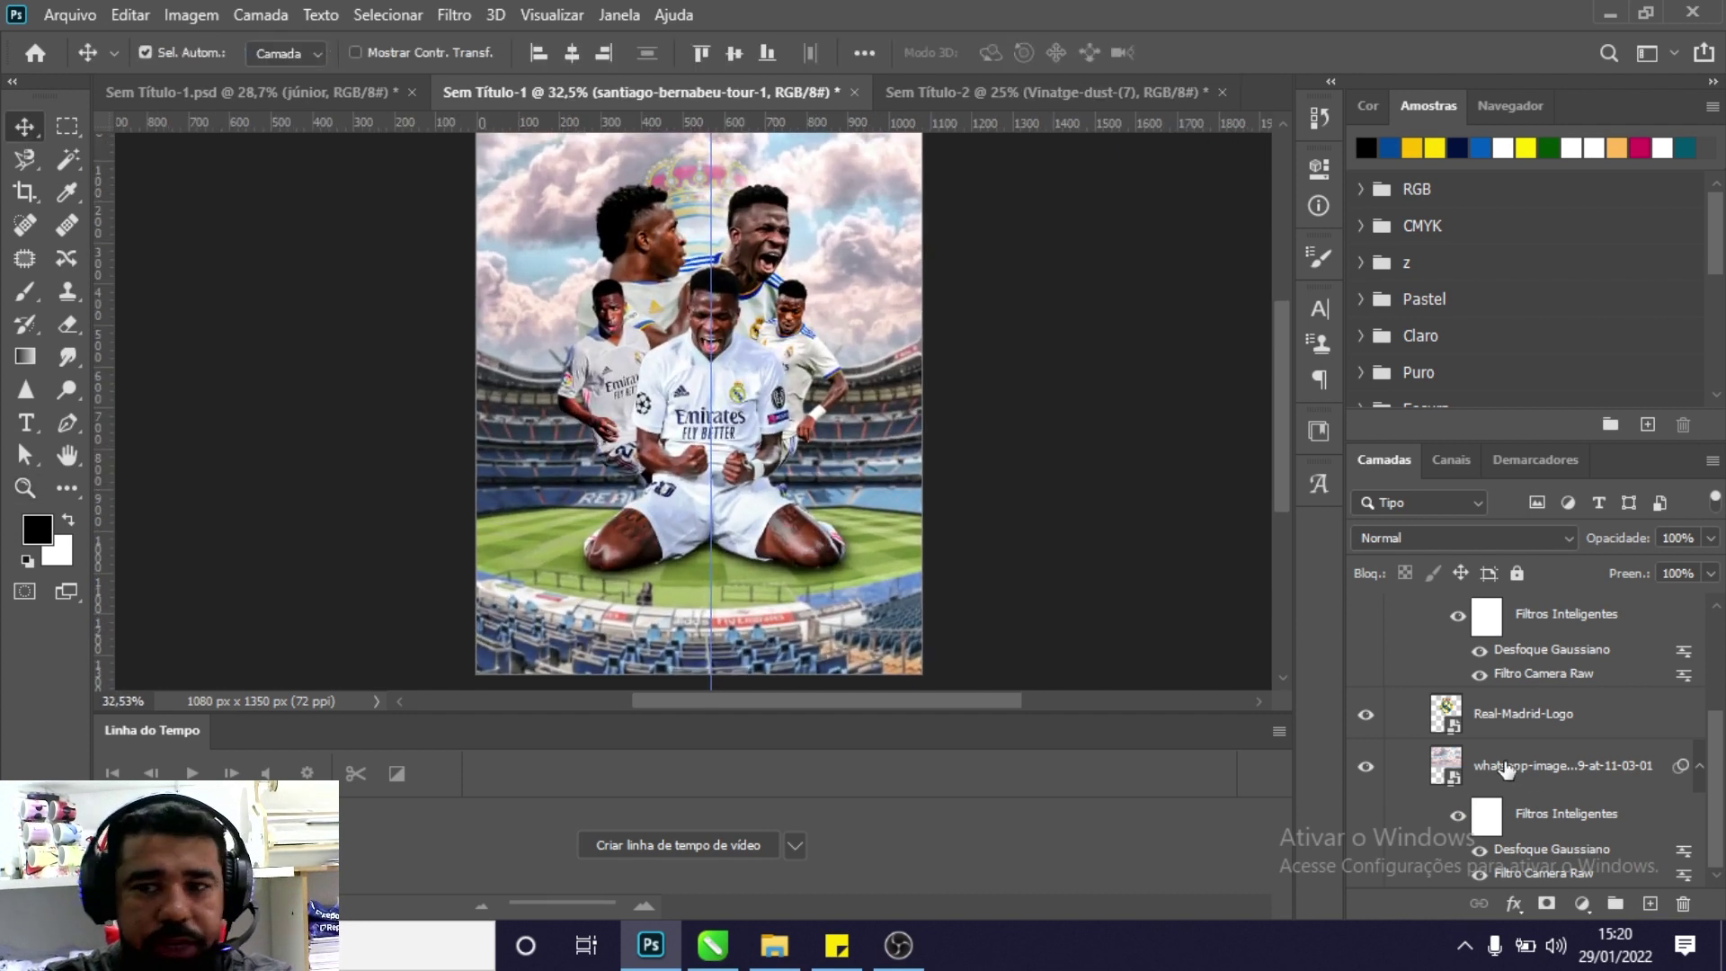
{"action": "scroll", "coordinate": [1465, 757], "scroll_direction": "up", "scroll_amount": 5}
{"action": "left_click", "coordinate": [1414, 707]}
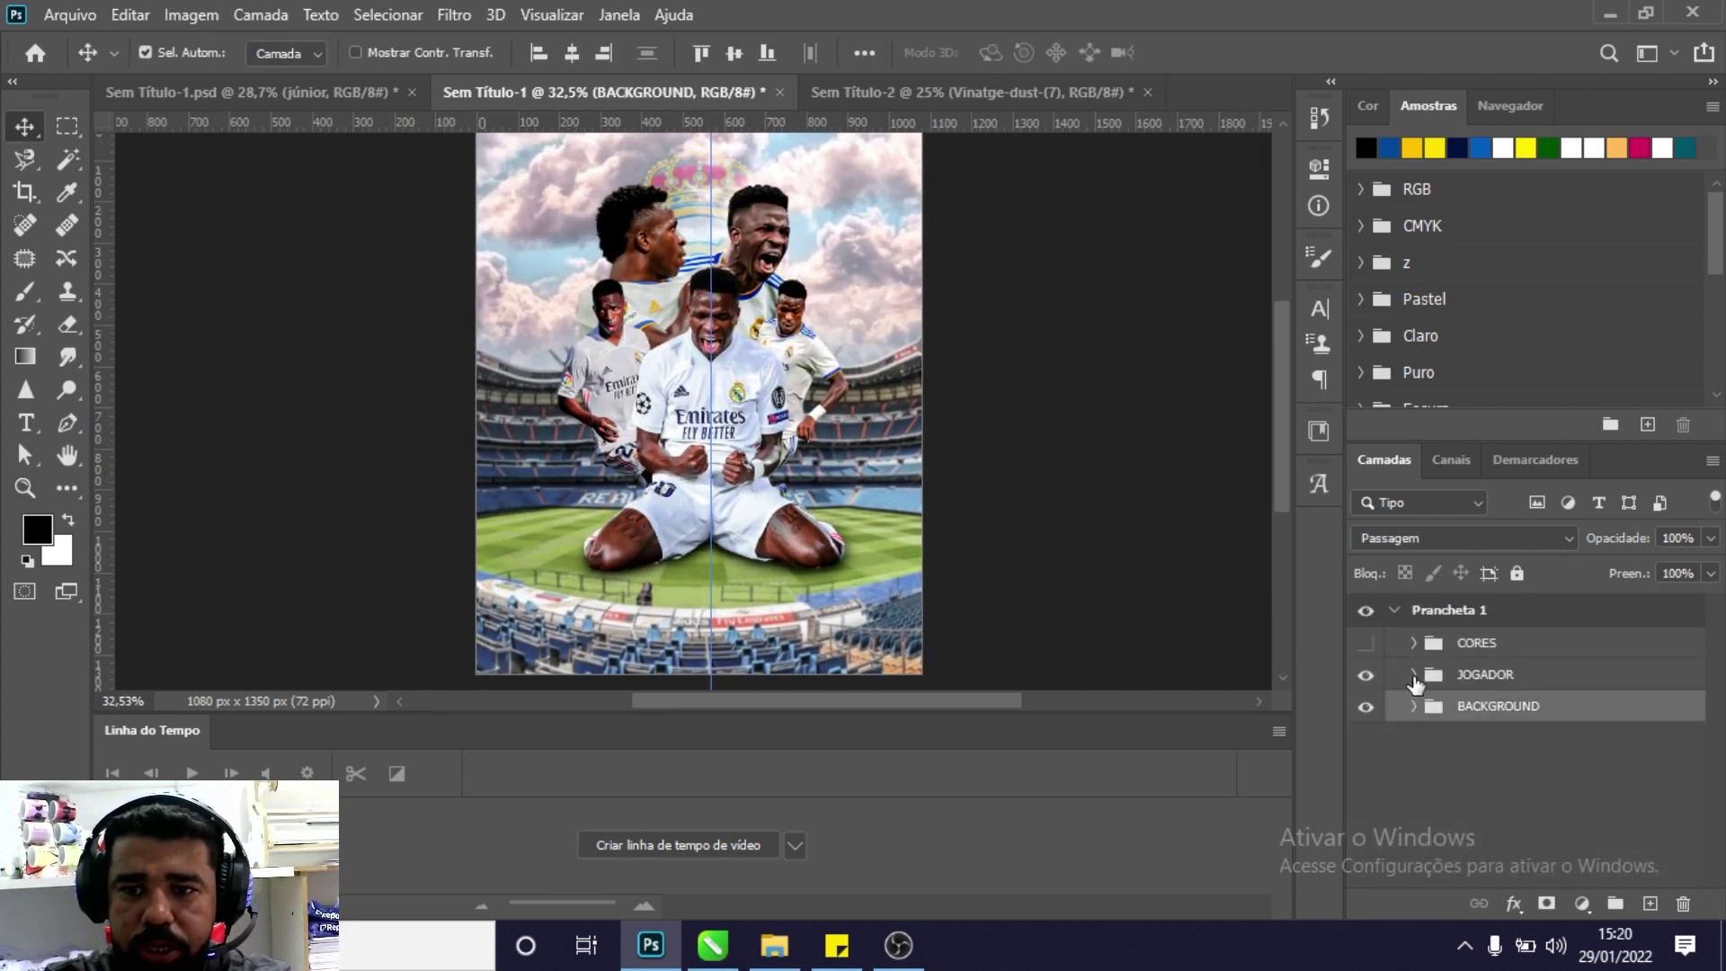
{"action": "left_click", "coordinate": [773, 944]}
{"action": "left_click_drag", "start_coordinate": [638, 355], "coordinate": [581, 496]}
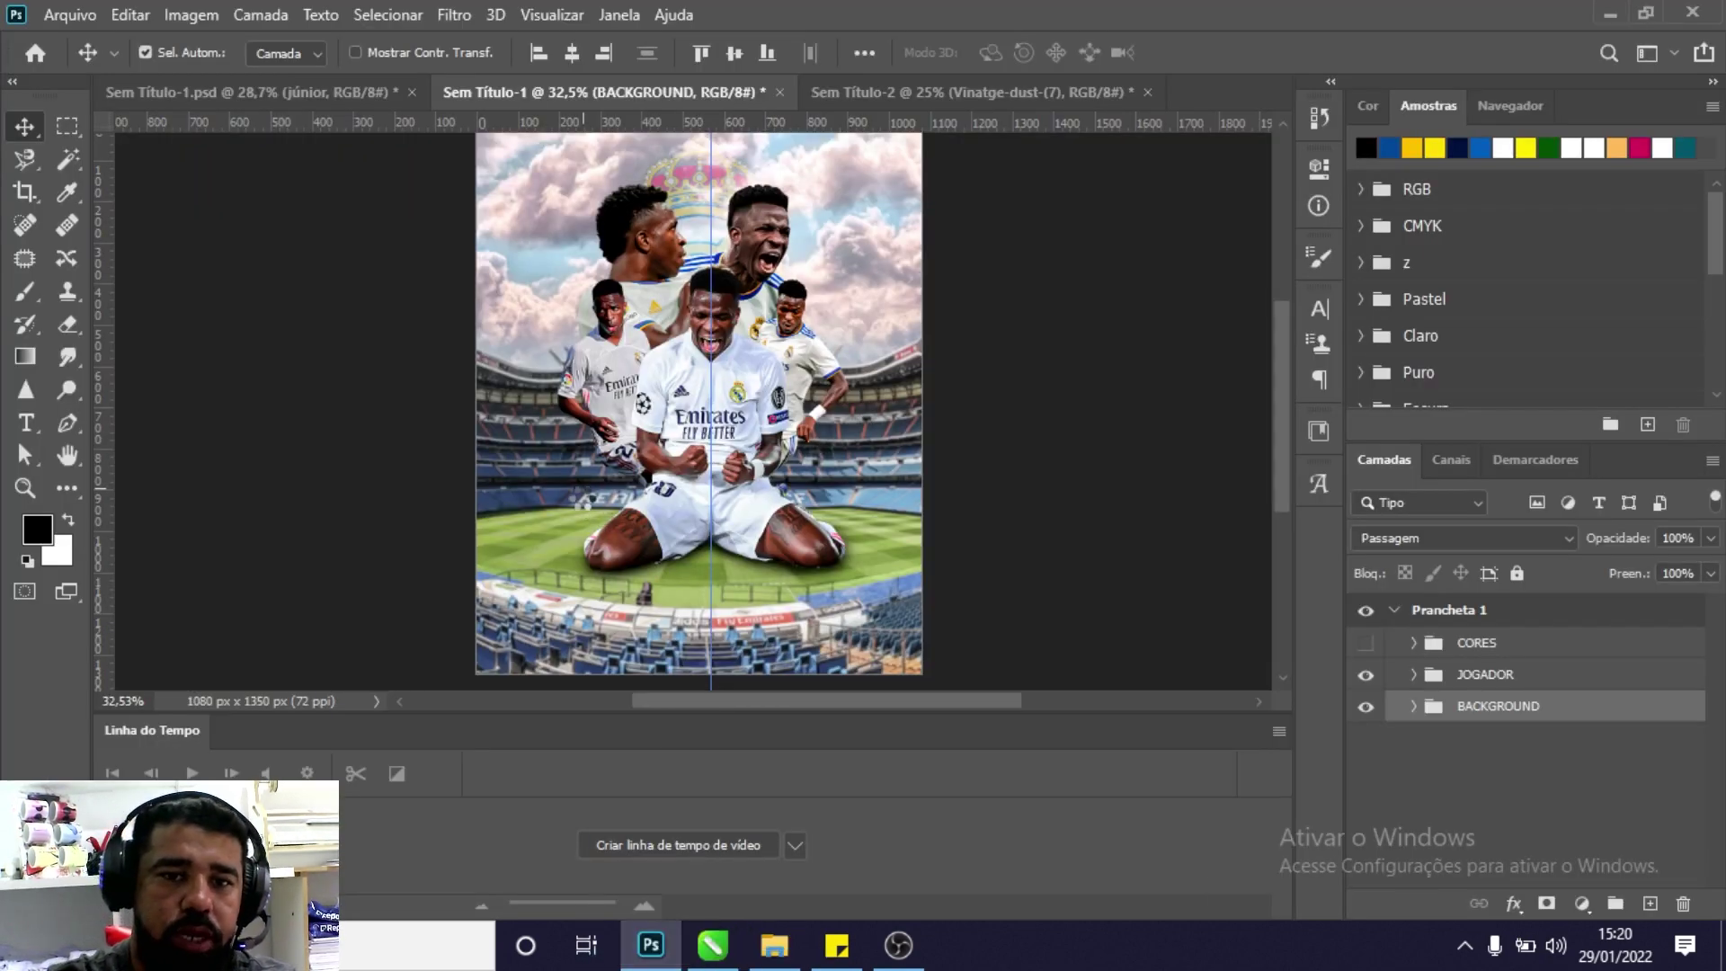
Place the Hala Madrid graphic, scaled to about 27.26% at the lower left of the poster.
{"action": "key", "text": "Return"}
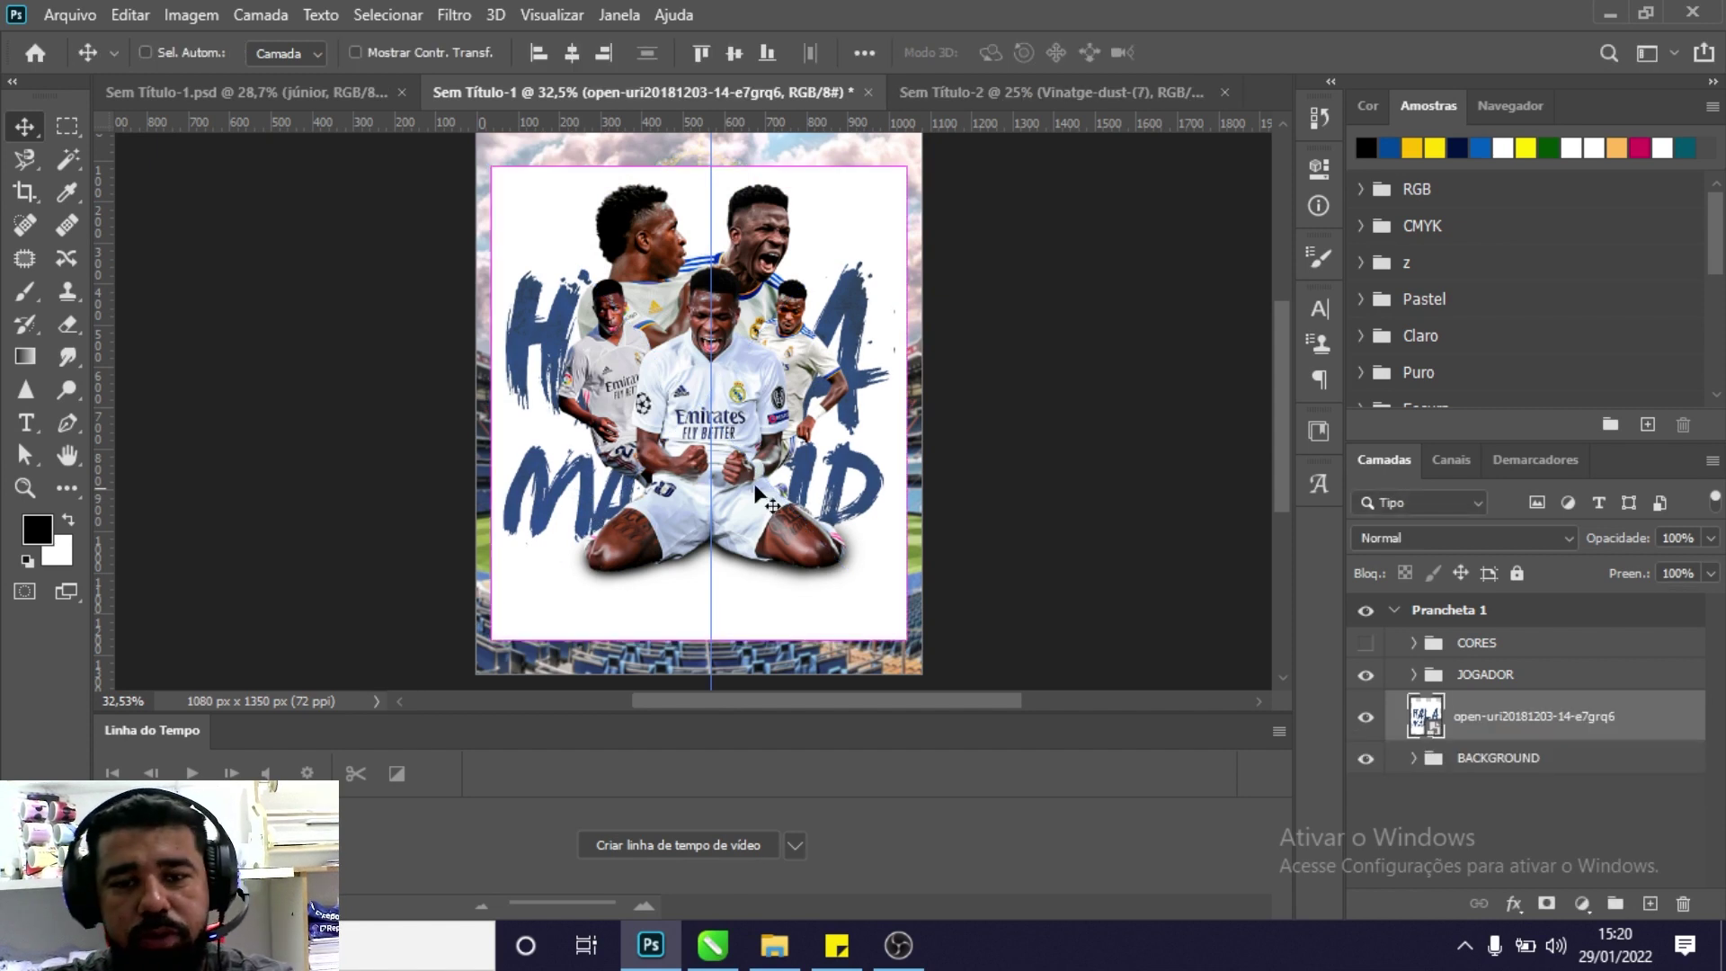
{"action": "key", "text": "ctrl+t"}
{"action": "left_click_drag", "start_coordinate": [906, 168], "coordinate": [619, 494]}
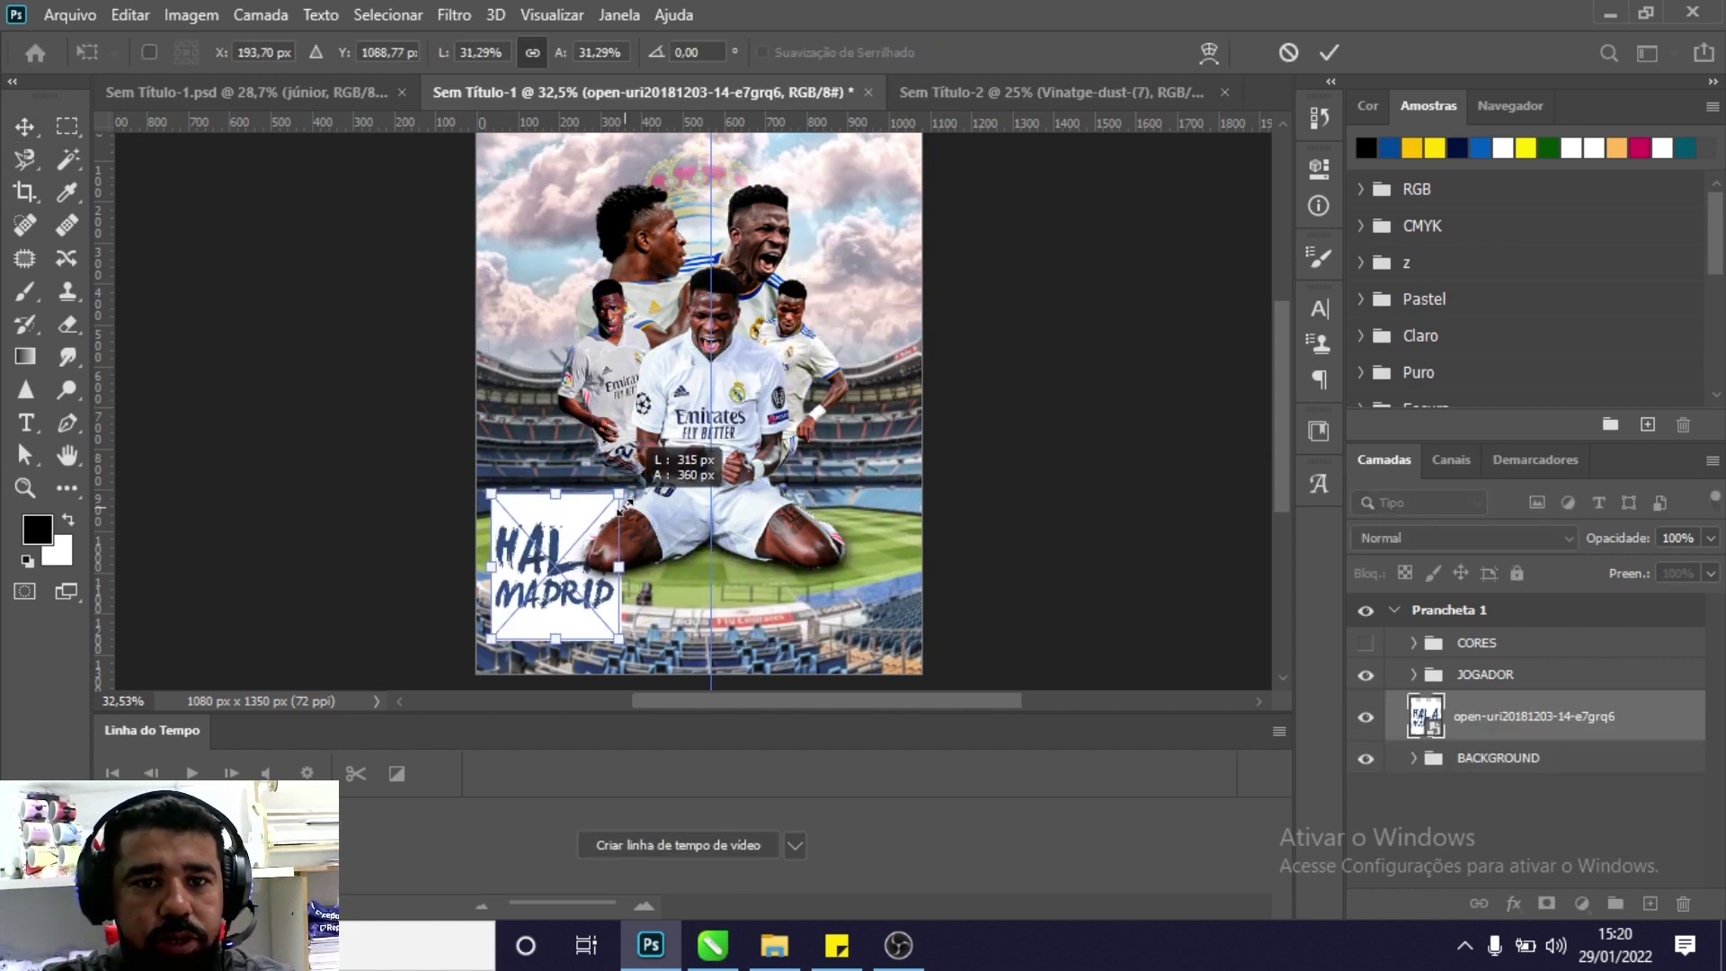
{"action": "left_click_drag", "start_coordinate": [560, 573], "coordinate": [562, 548]}
{"action": "left_click_drag", "start_coordinate": [621, 469], "coordinate": [603, 485]}
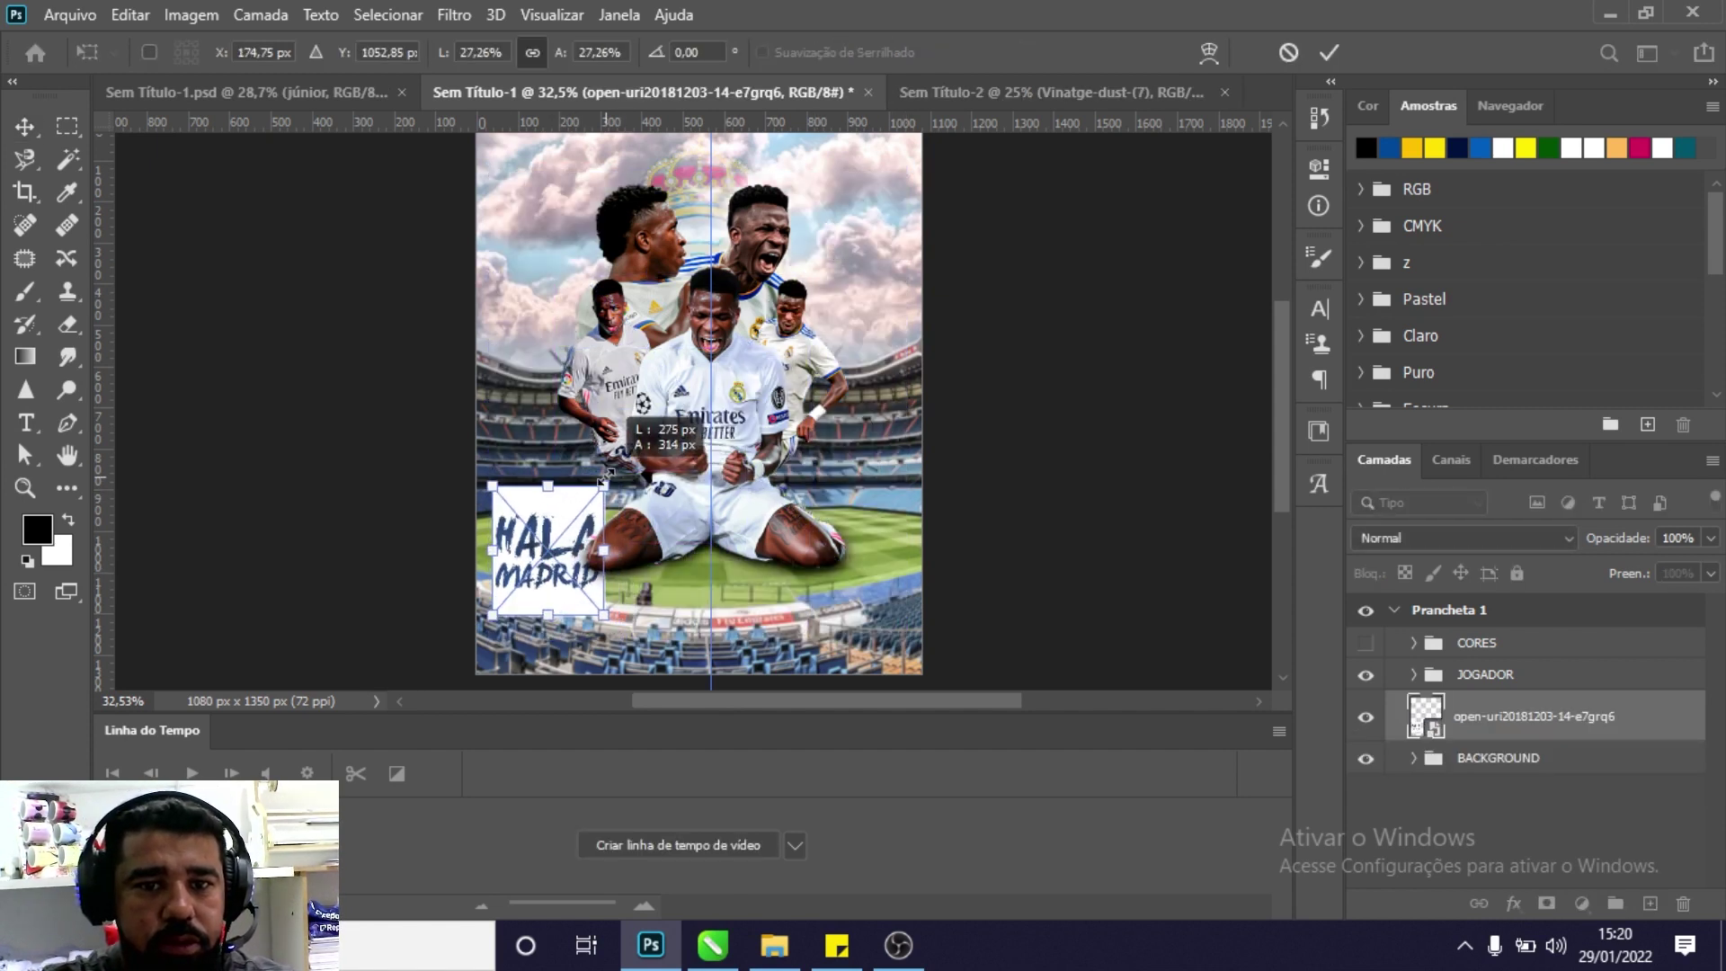
{"action": "key", "text": "Return"}
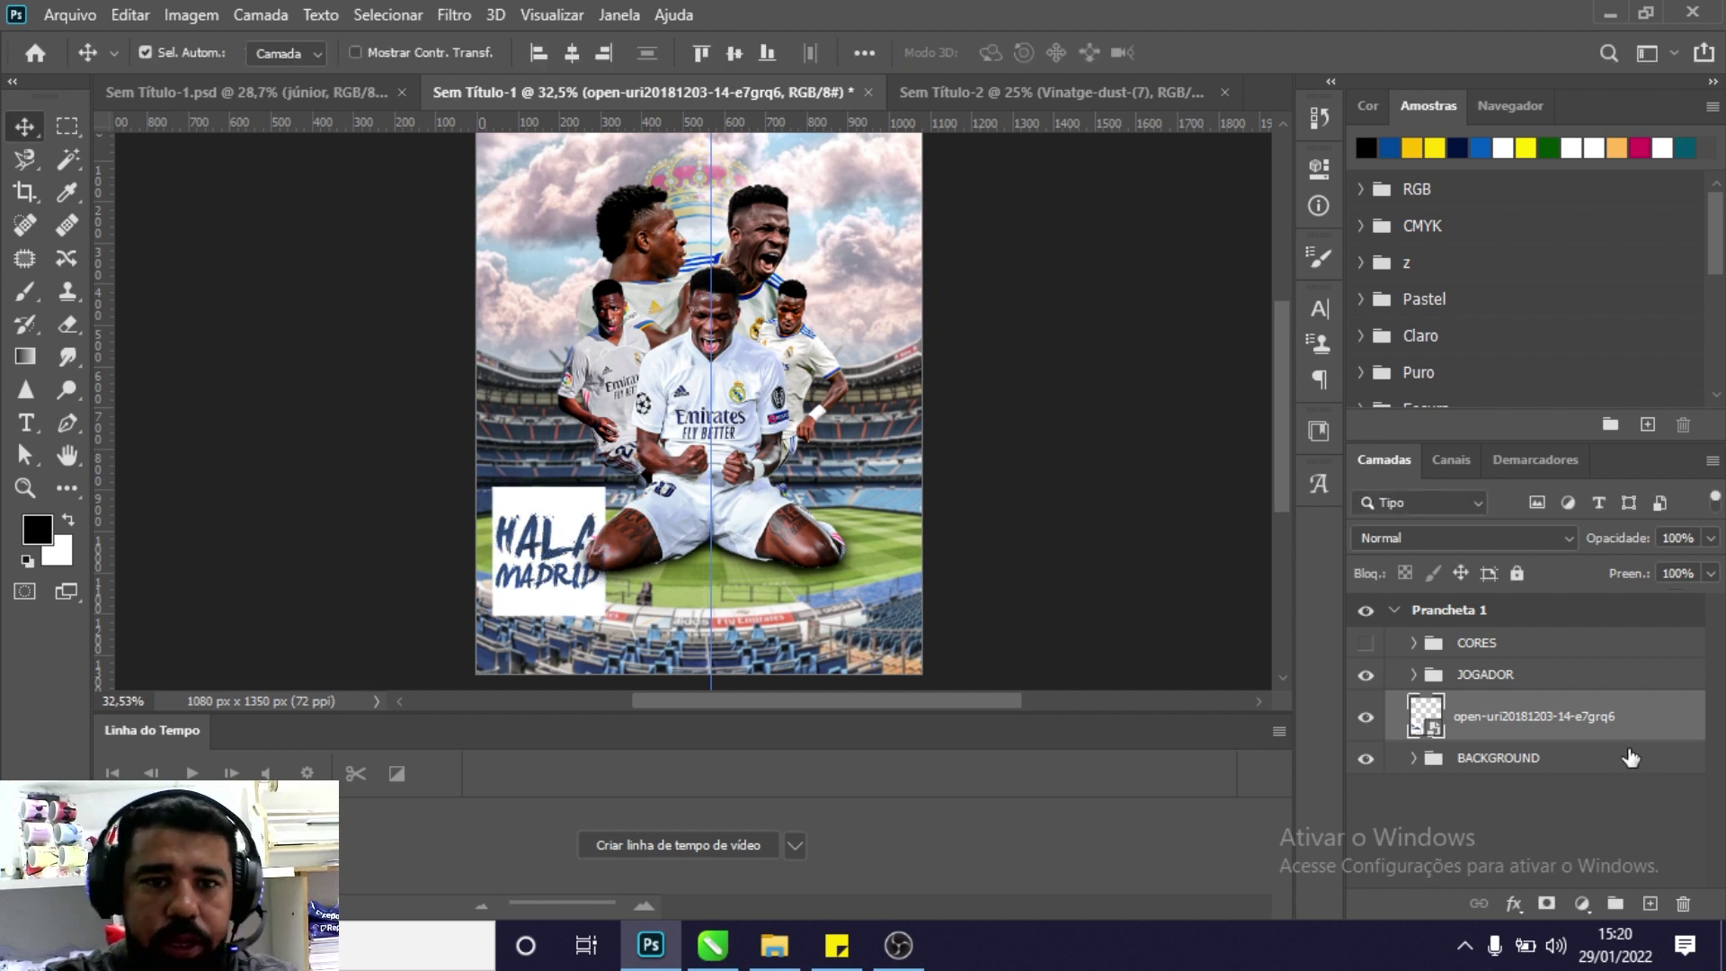
Set the lettering layer's blend mode to Multiply (Multiplicação).
{"action": "left_click", "coordinate": [1510, 537]}
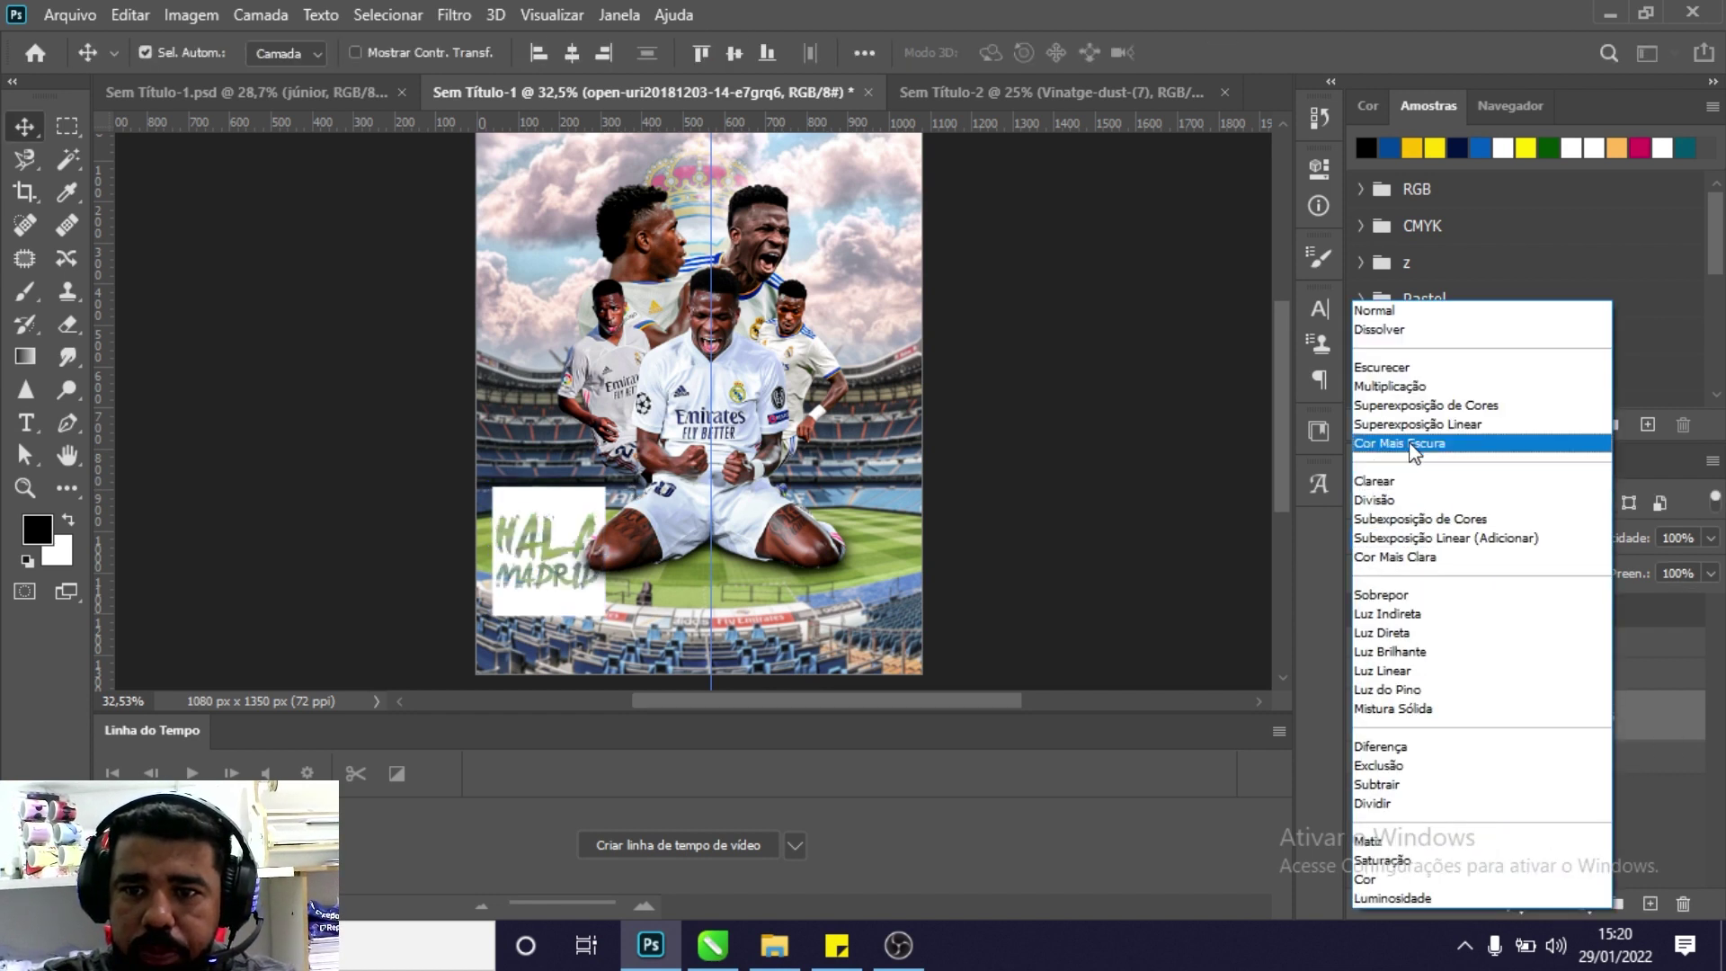
{"action": "left_click", "coordinate": [1390, 386]}
{"action": "key", "text": "ctrl"}
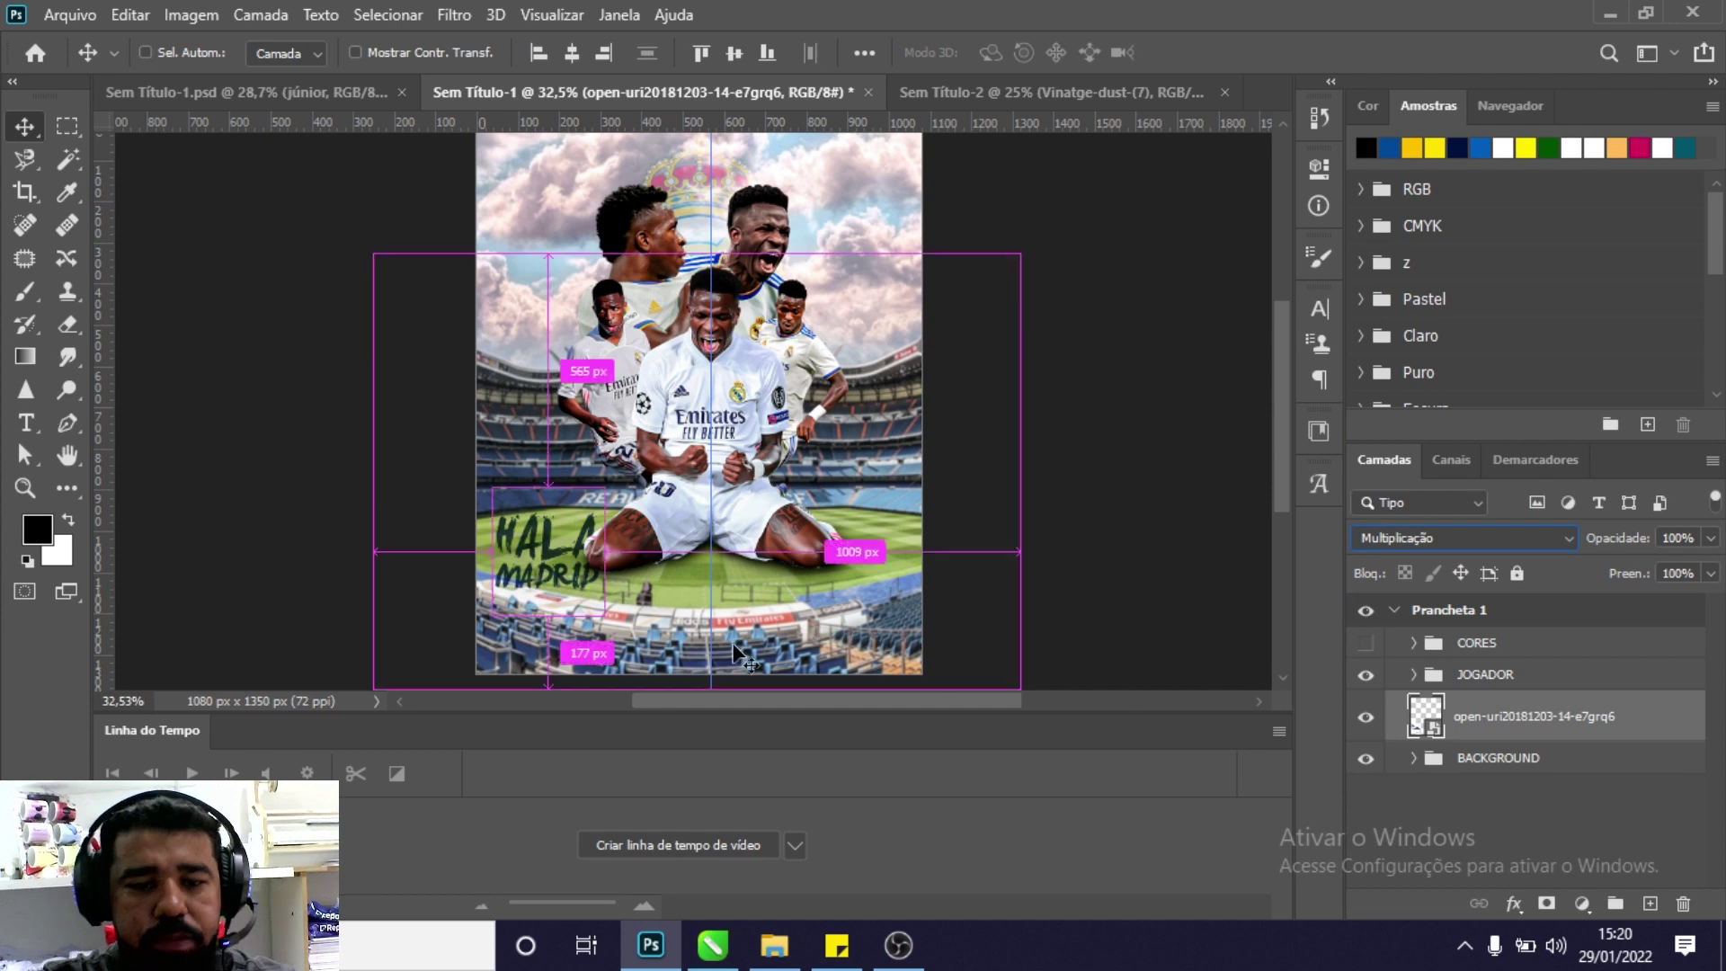
{"action": "key", "text": "ctrl+t"}
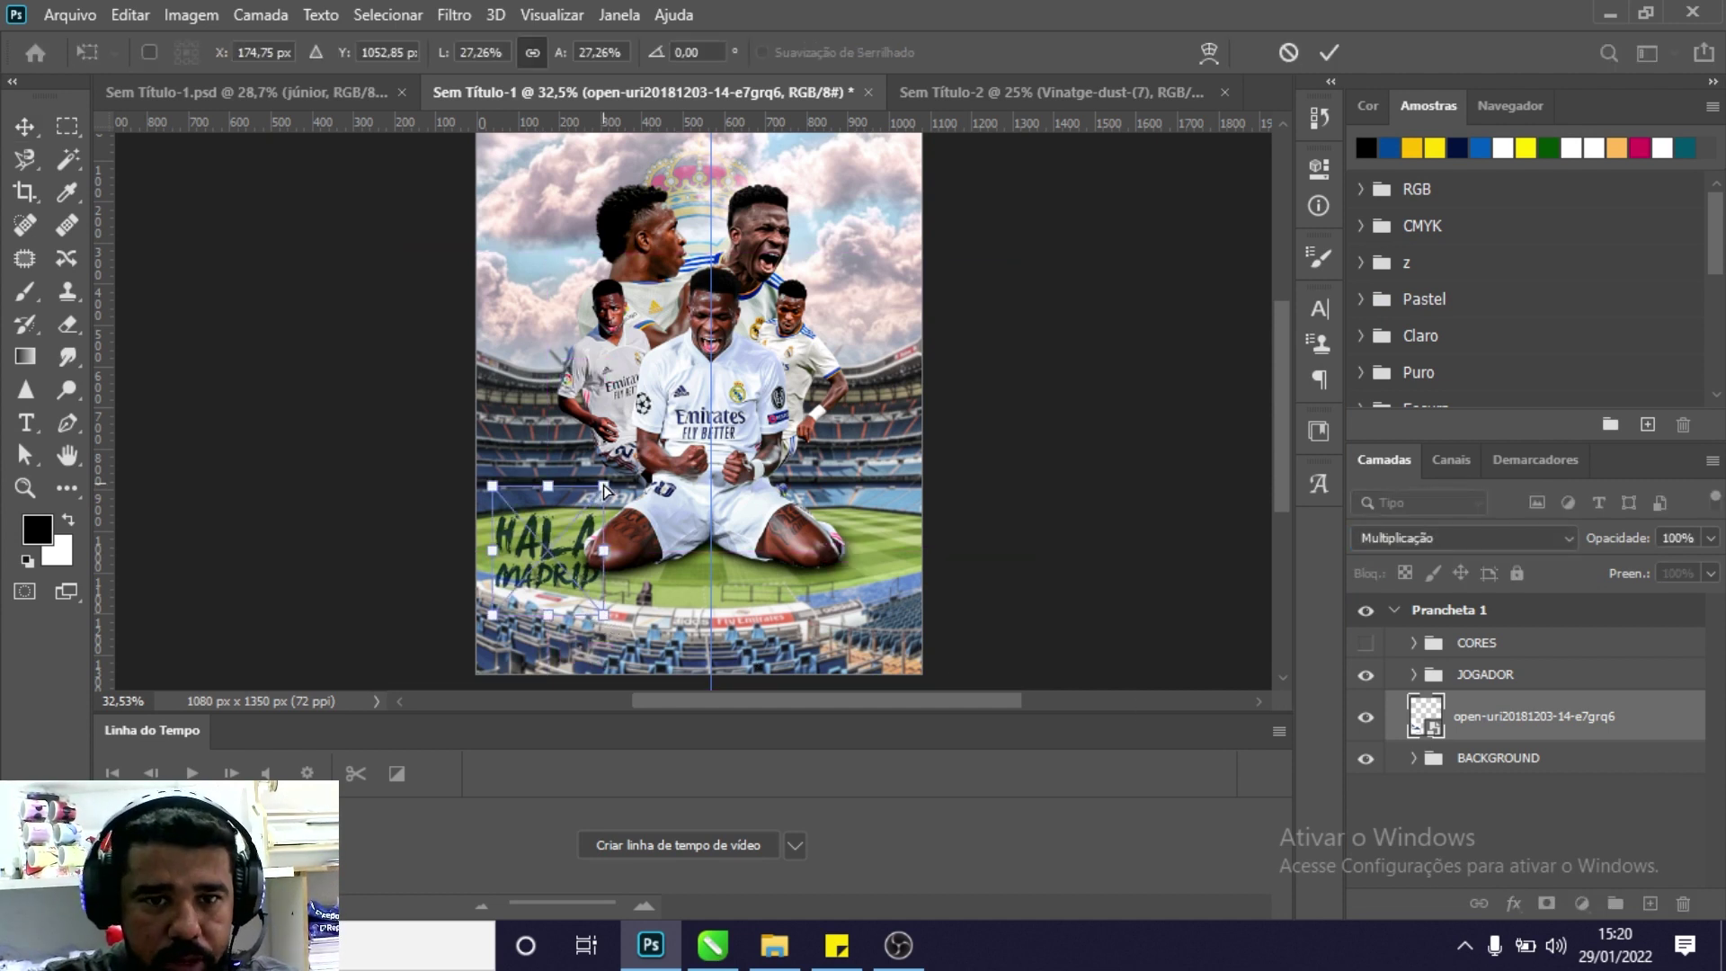
Distort the Hala Madrid lettering into perspective, lying flat on the grass left of the player.
{"action": "left_click_drag", "start_coordinate": [603, 484], "coordinate": [623, 517]}
{"action": "left_click_drag", "start_coordinate": [487, 488], "coordinate": [565, 510]}
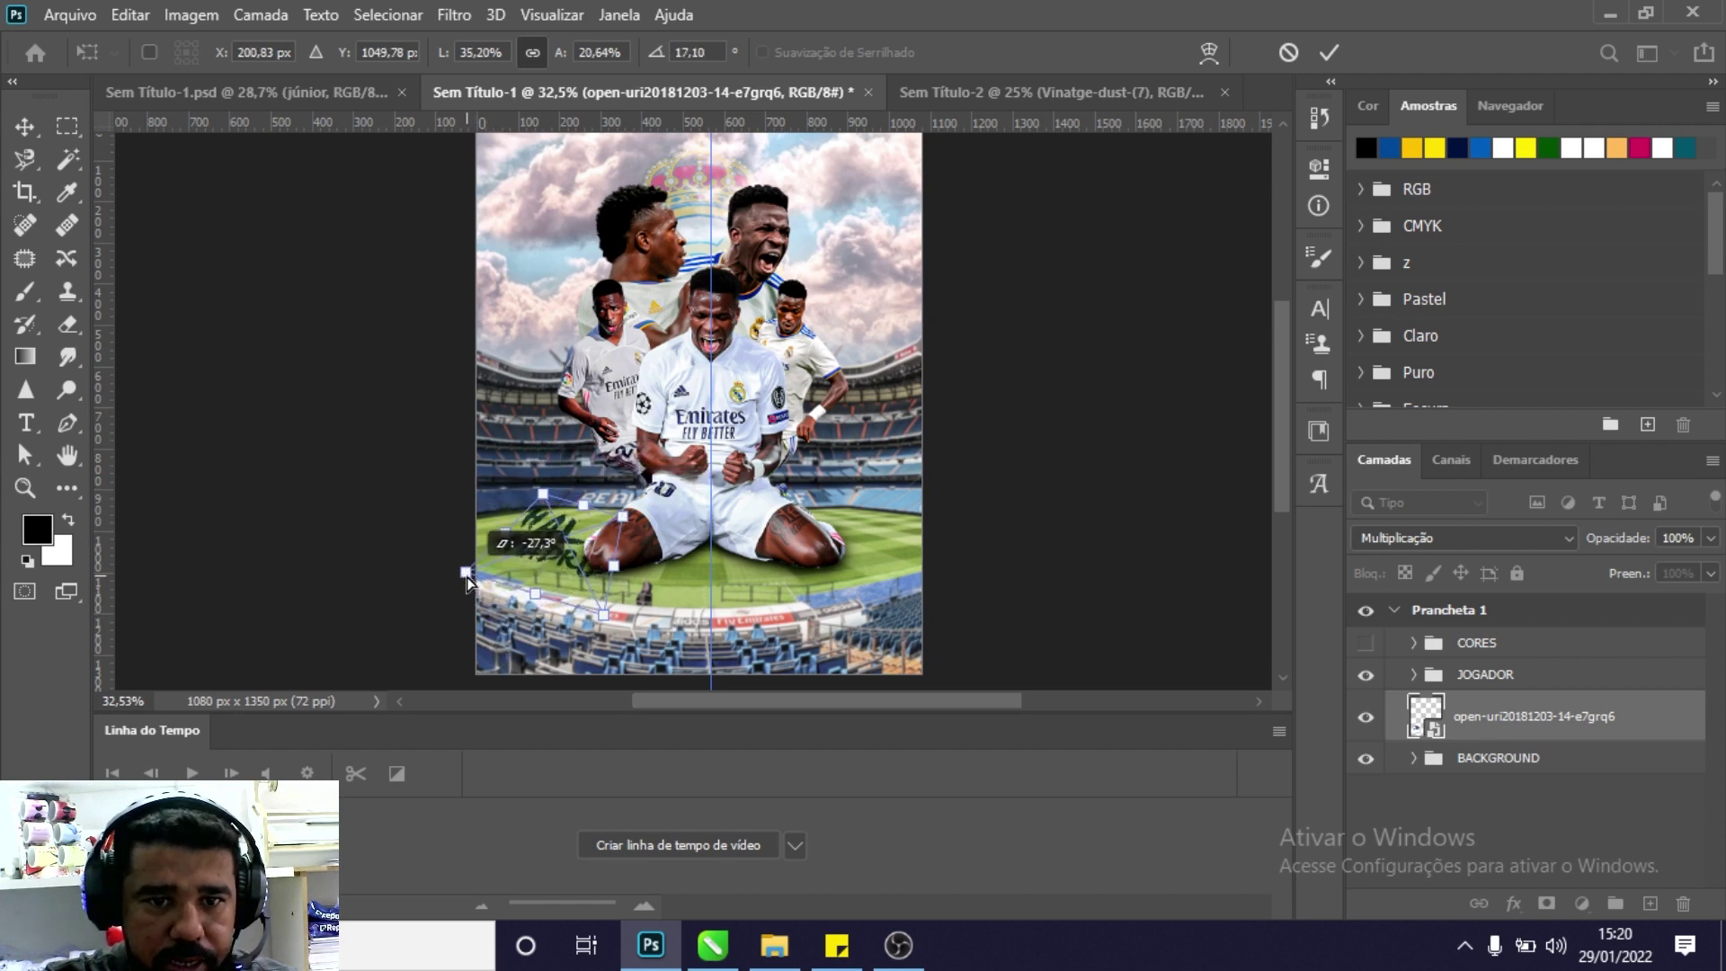
{"action": "left_click_drag", "start_coordinate": [467, 585], "coordinate": [464, 572]}
{"action": "left_click_drag", "start_coordinate": [607, 622], "coordinate": [591, 586]}
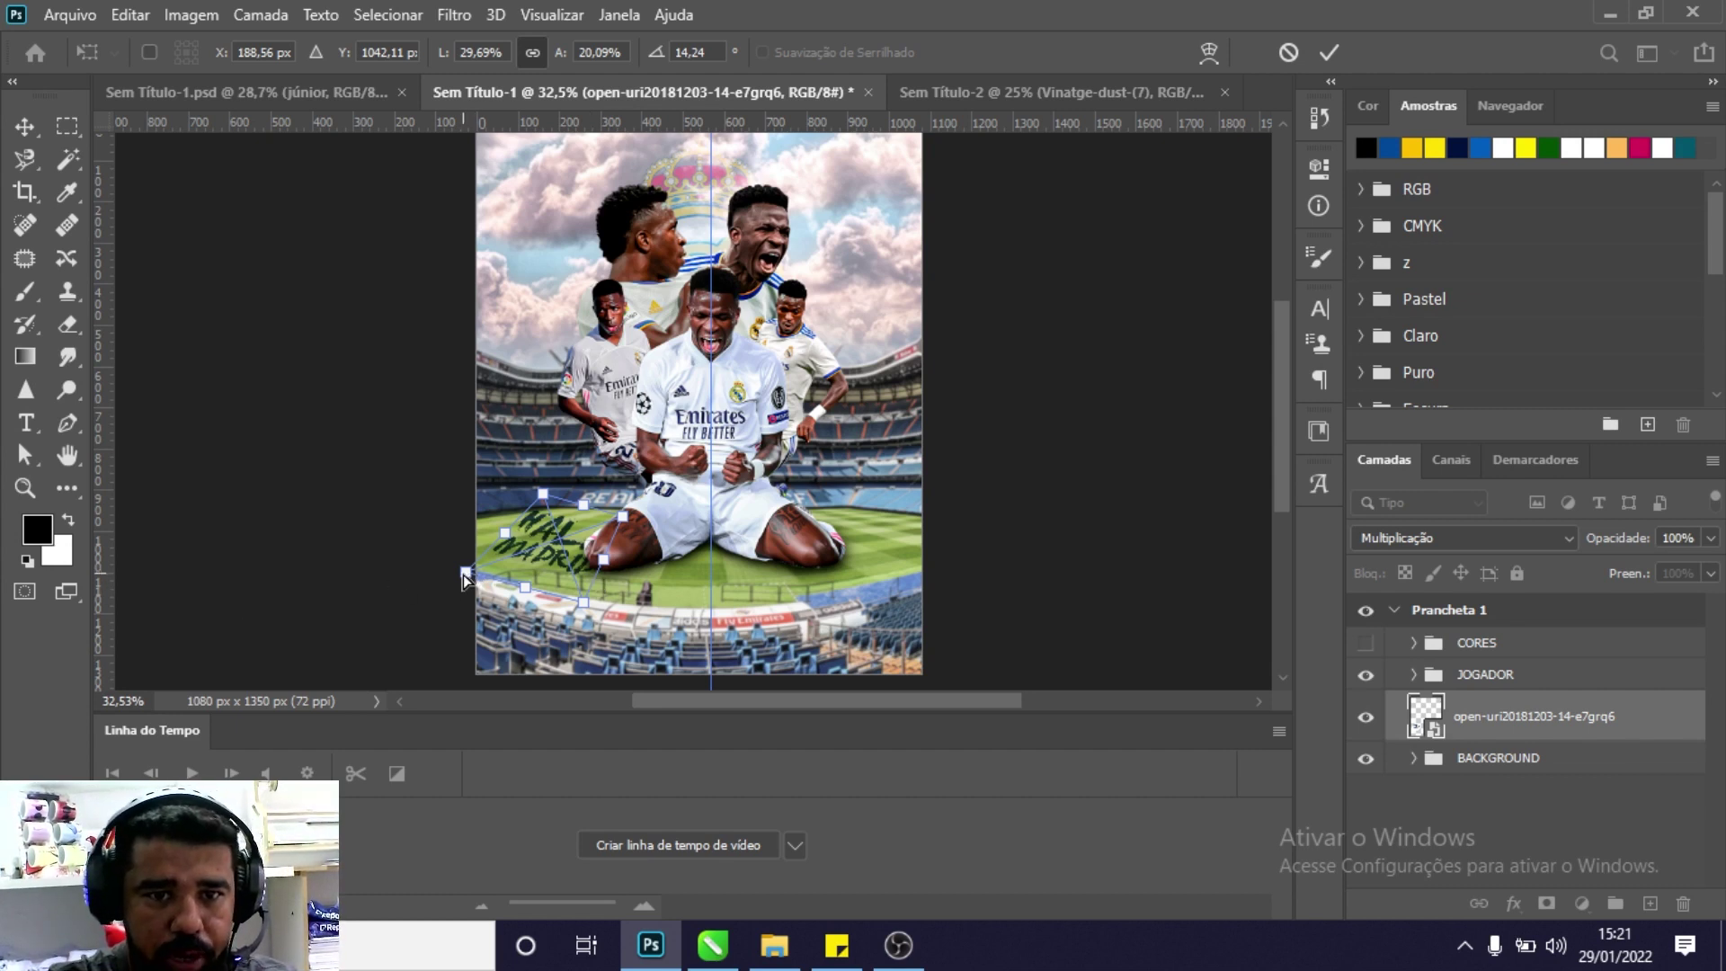
{"action": "left_click_drag", "start_coordinate": [466, 575], "coordinate": [438, 572]}
{"action": "left_click_drag", "start_coordinate": [633, 532], "coordinate": [547, 506]}
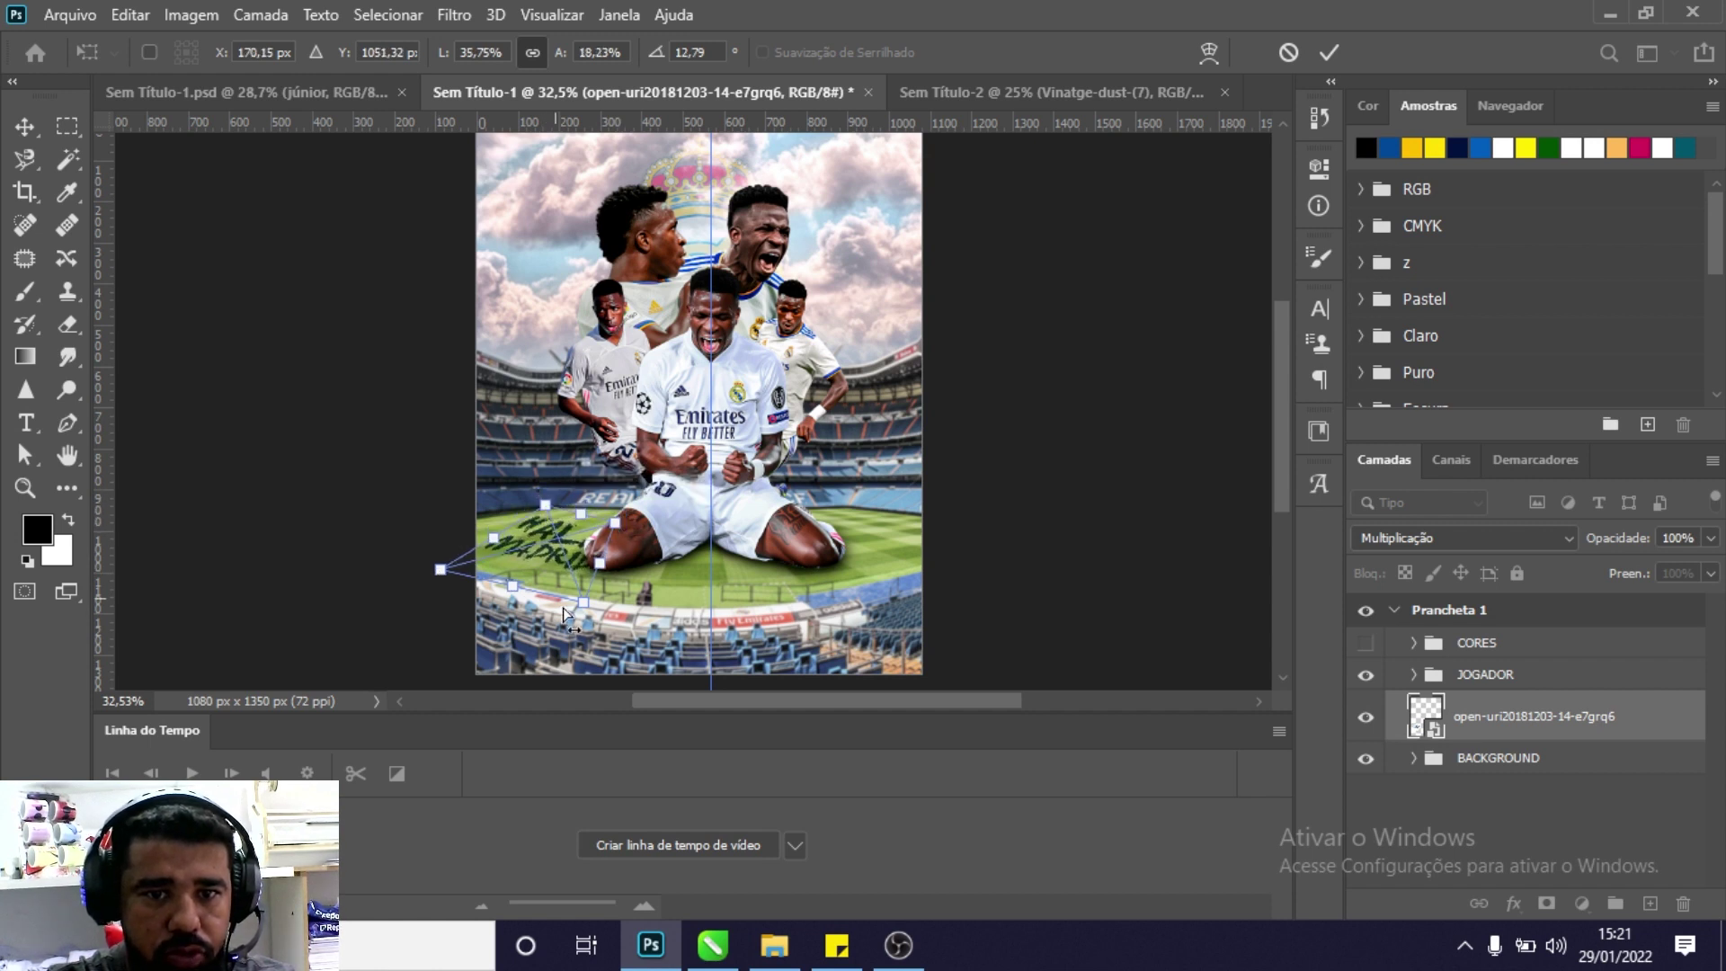
{"action": "left_click_drag", "start_coordinate": [564, 614], "coordinate": [568, 614]}
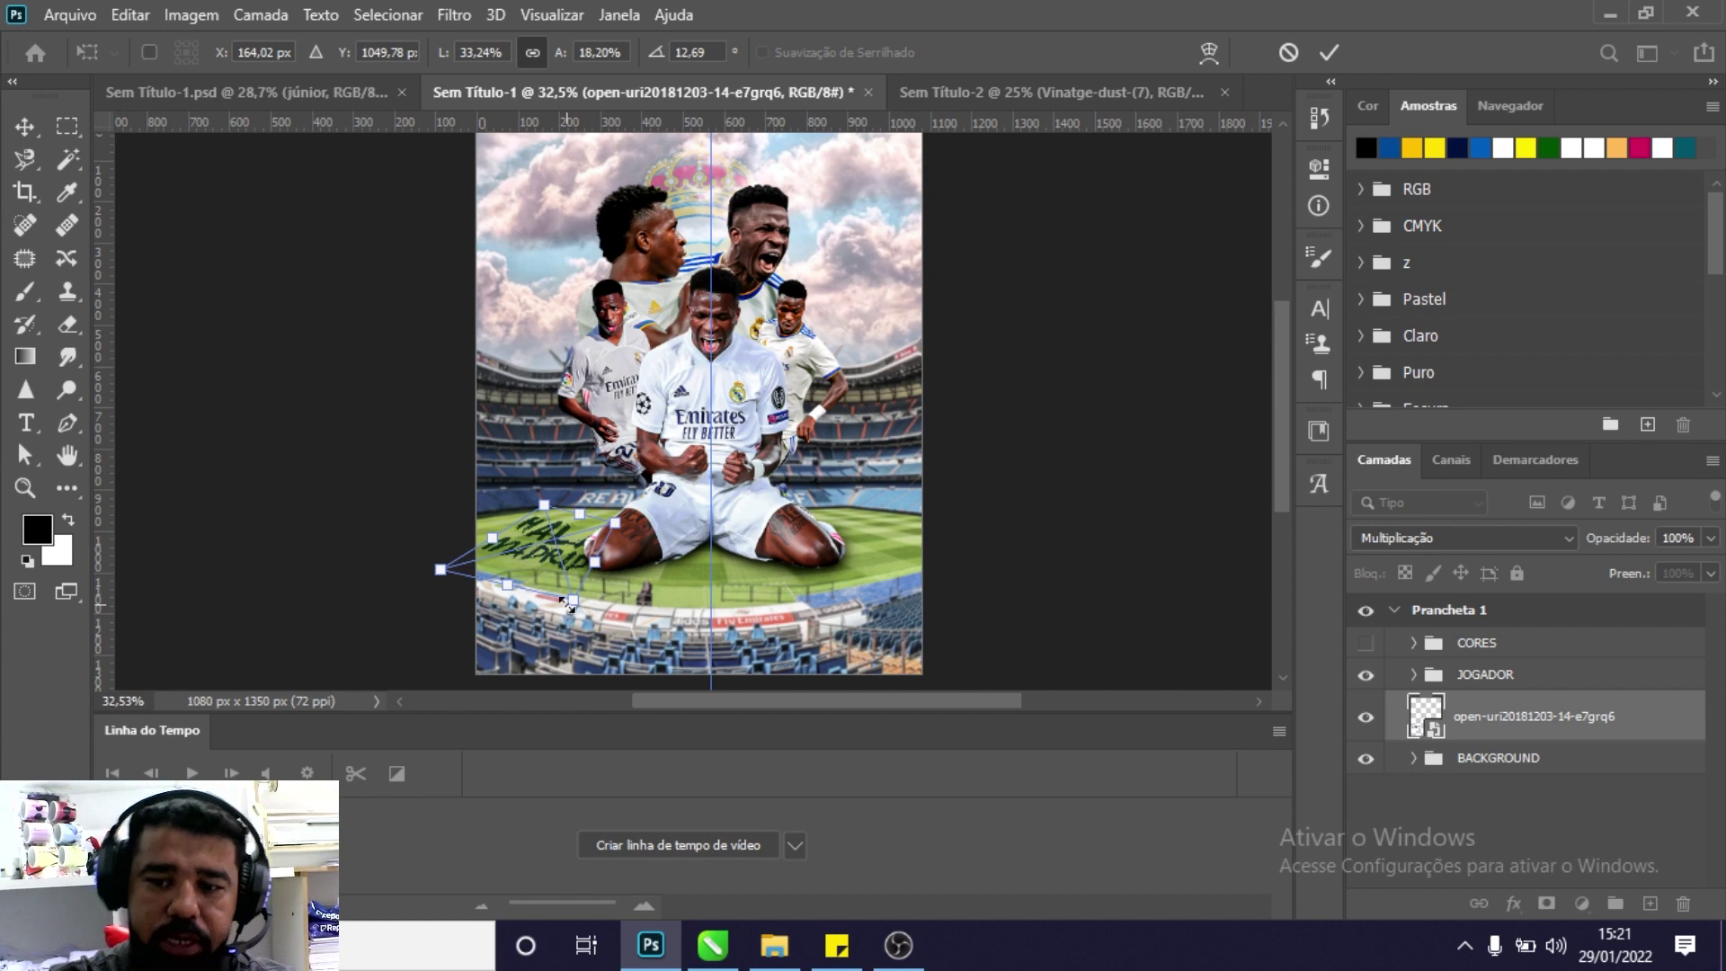
{"action": "key", "text": "Return"}
Zoom in on the pitch and open the lettering layer's blending options.
{"action": "key", "text": "z"}
{"action": "scroll", "coordinate": [649, 562], "scroll_direction": "up", "scroll_amount": 3}
{"action": "scroll", "coordinate": [649, 562], "scroll_direction": "up", "scroll_amount": 1}
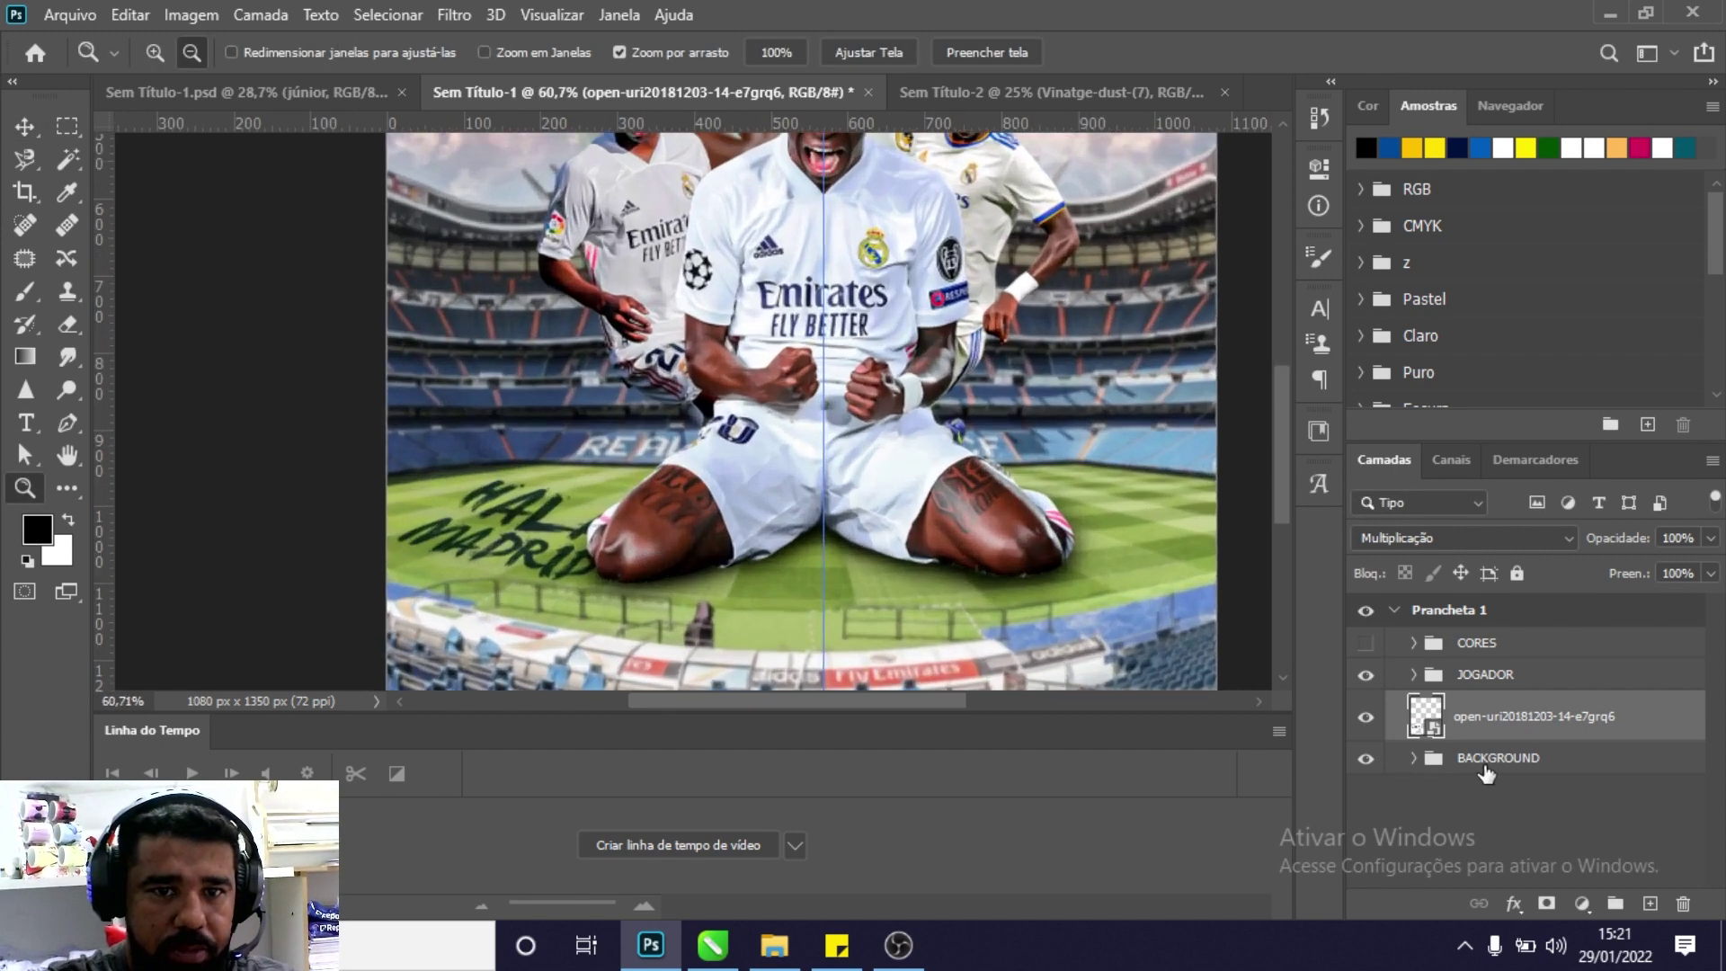
{"action": "double_click", "coordinate": [1642, 726]}
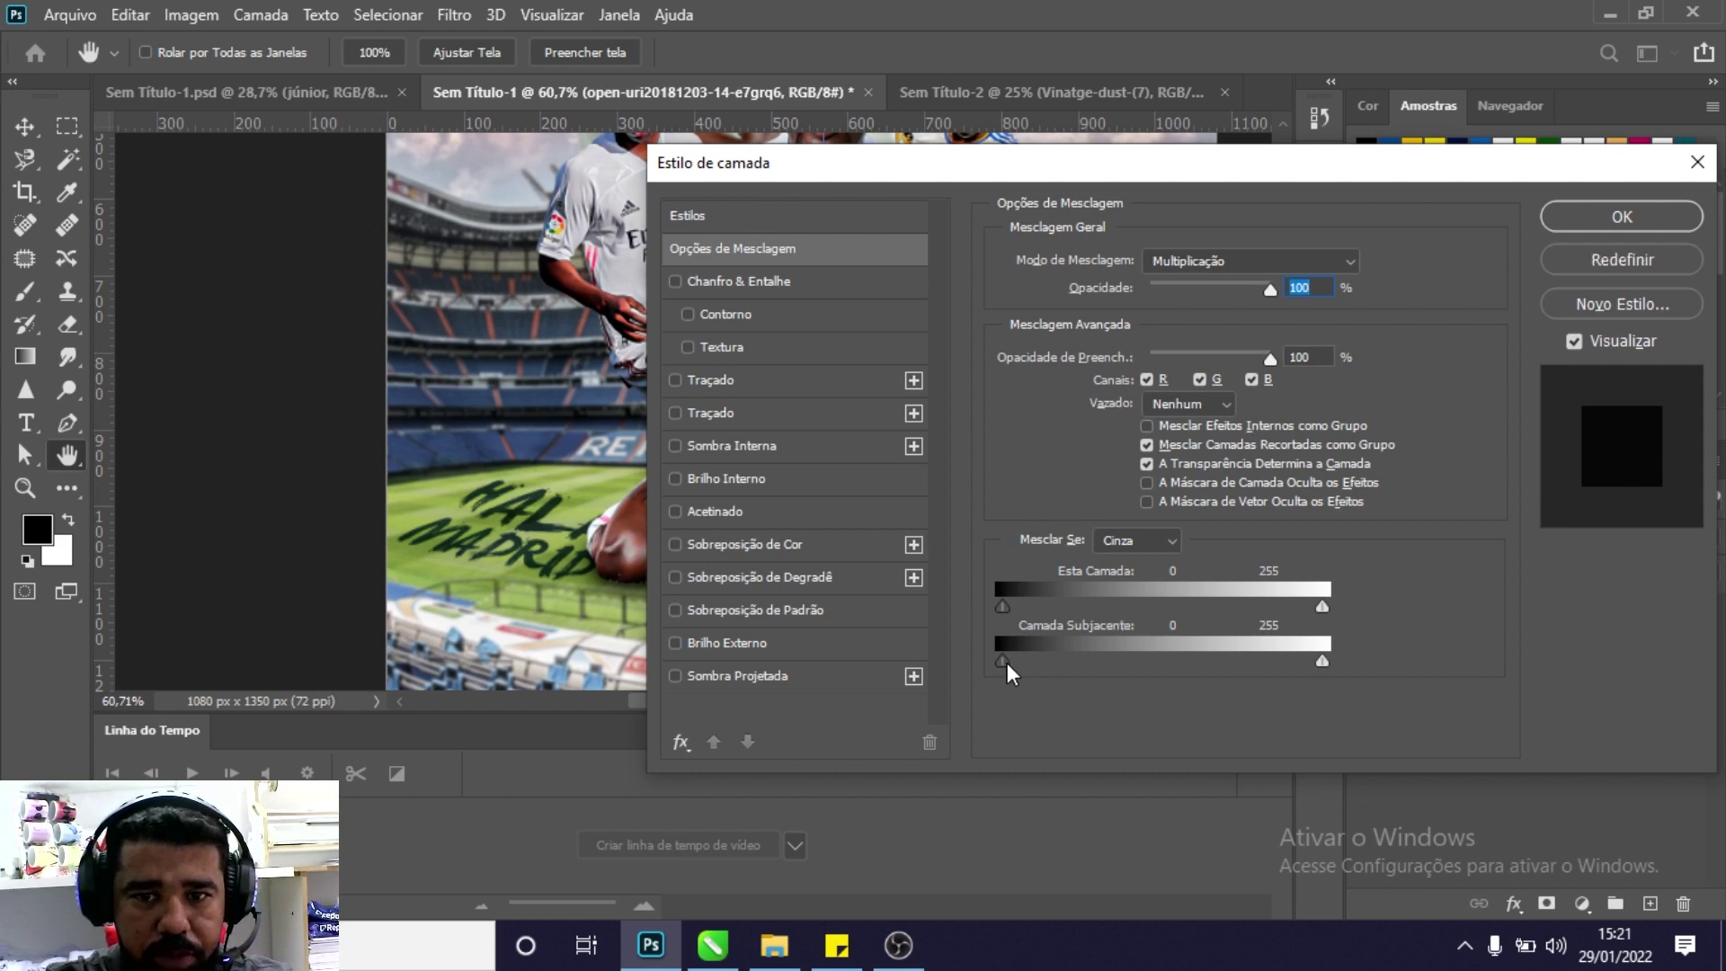
Split the Underlying Layer Blend If sliders to 0/101 and 149/255 and confirm.
{"action": "left_click_drag", "start_coordinate": [1007, 661], "coordinate": [1040, 663]}
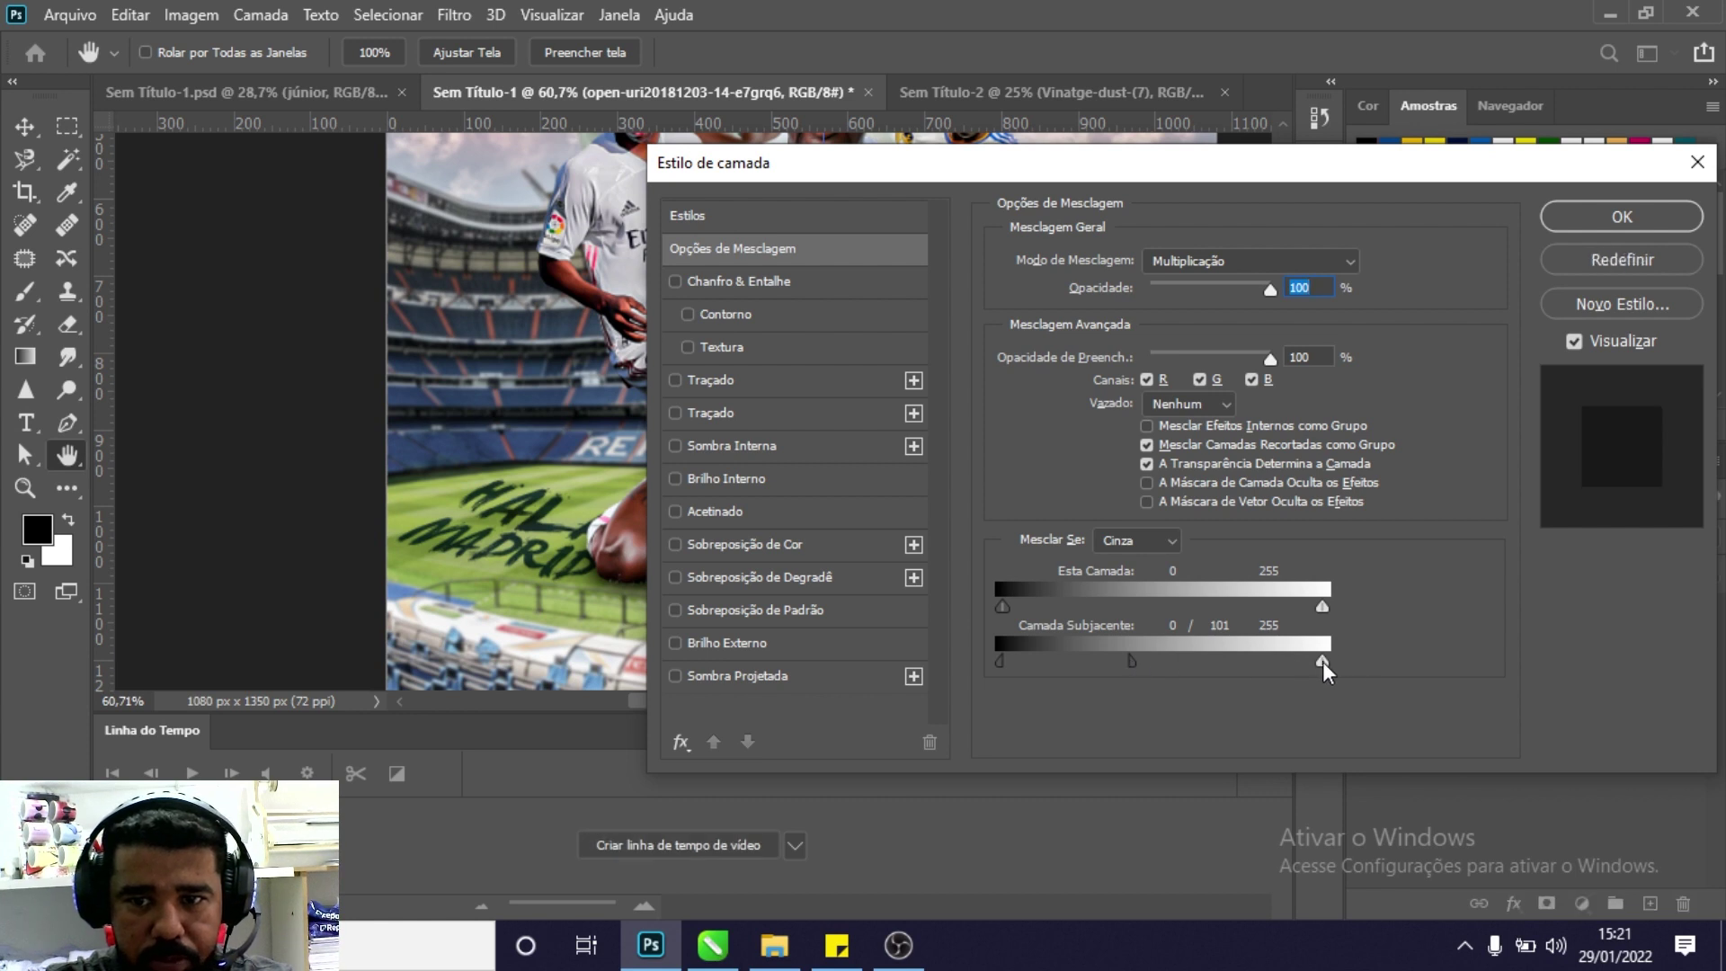
{"action": "left_click_drag", "start_coordinate": [1210, 645], "coordinate": [1184, 645]}
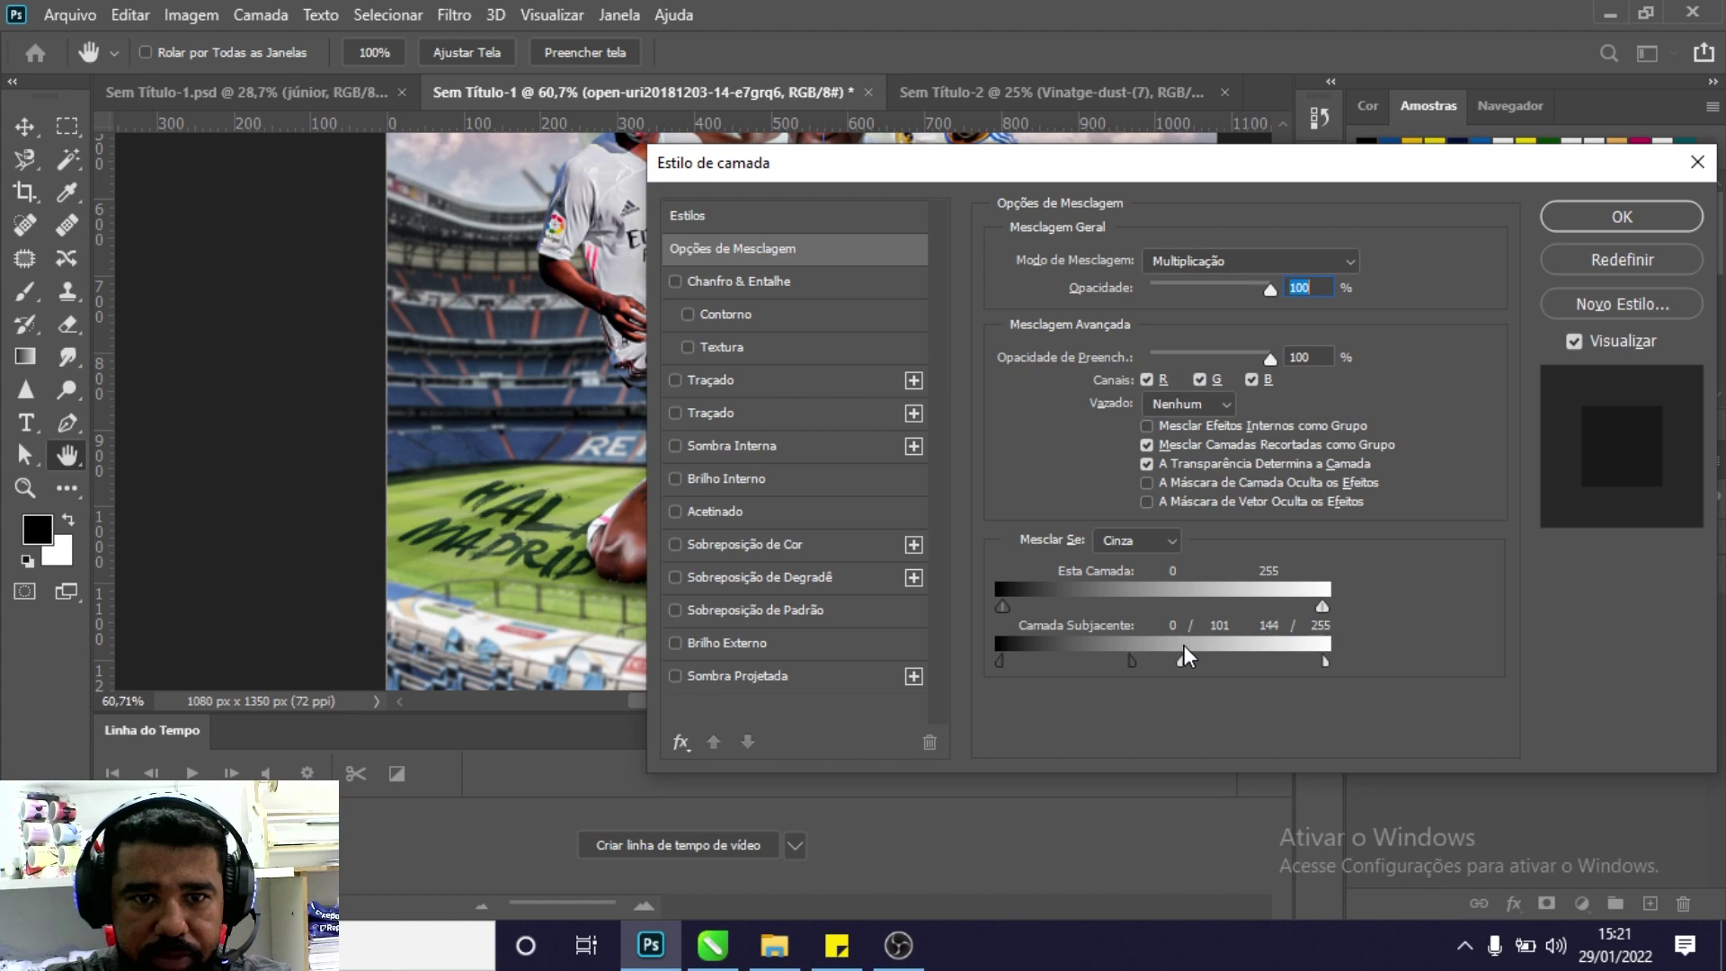
{"action": "left_click", "coordinate": [1618, 219]}
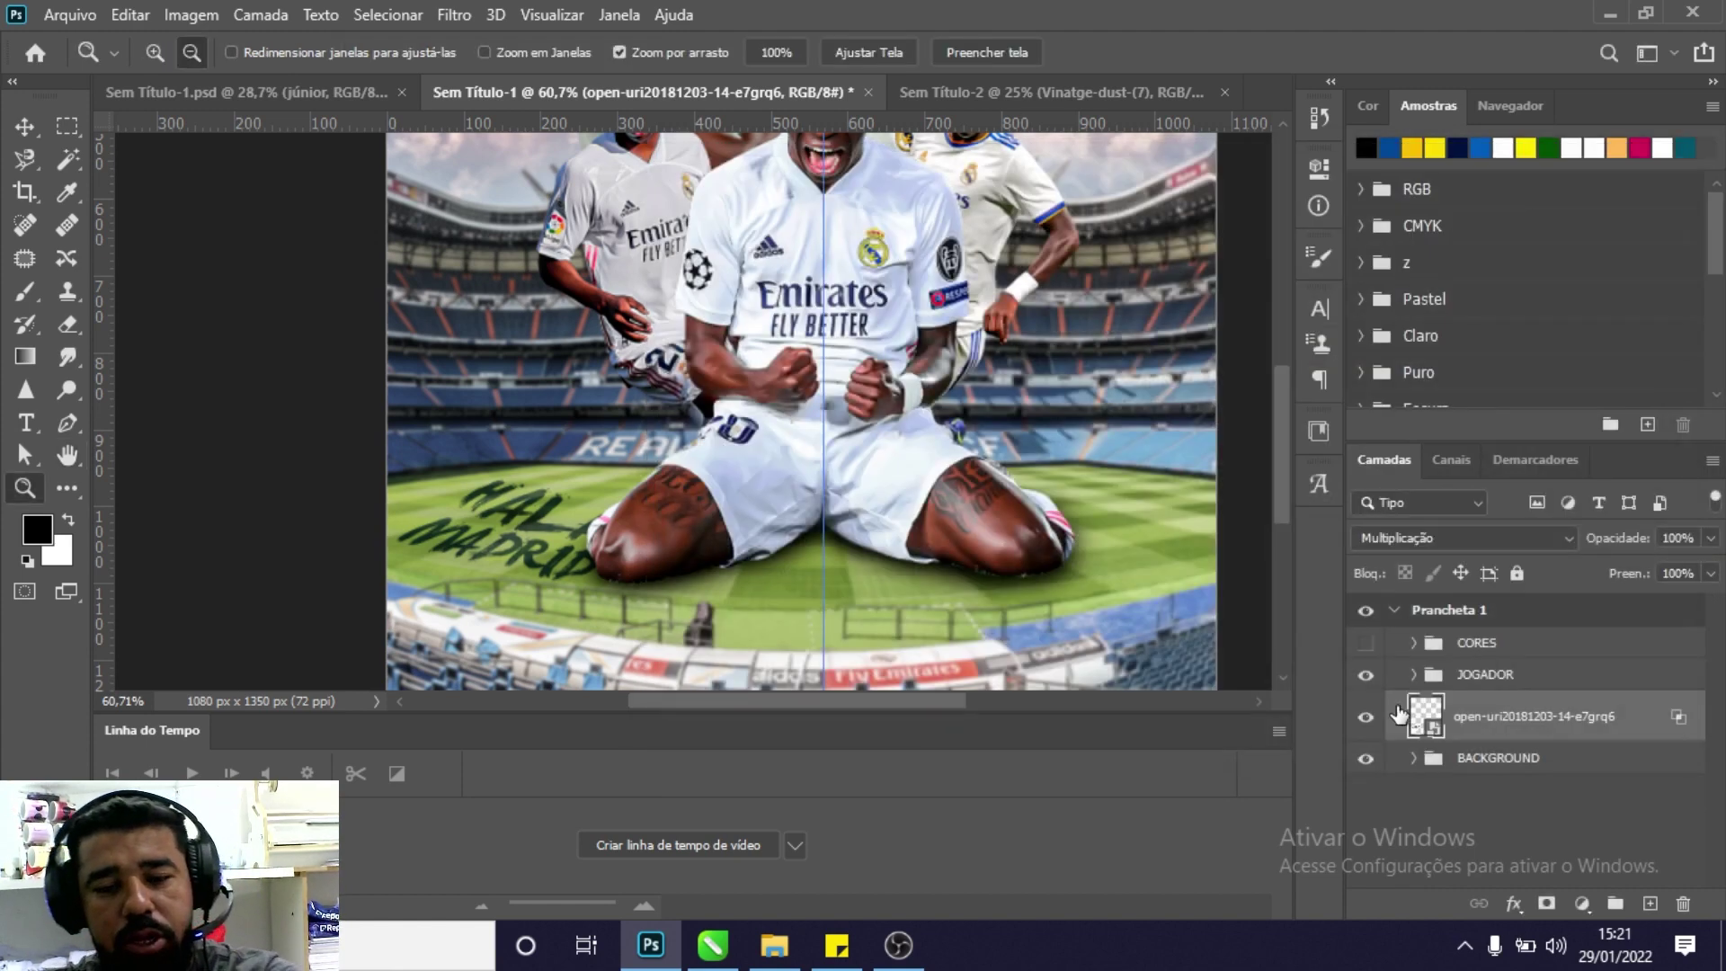
Duplicate the Hala Madrid lettering and move and rotate the copy right of the player.
{"action": "key", "text": "ctrl+j"}
{"action": "key", "text": "ctrl+t"}
{"action": "left_click_drag", "start_coordinate": [534, 568], "coordinate": [1116, 568]}
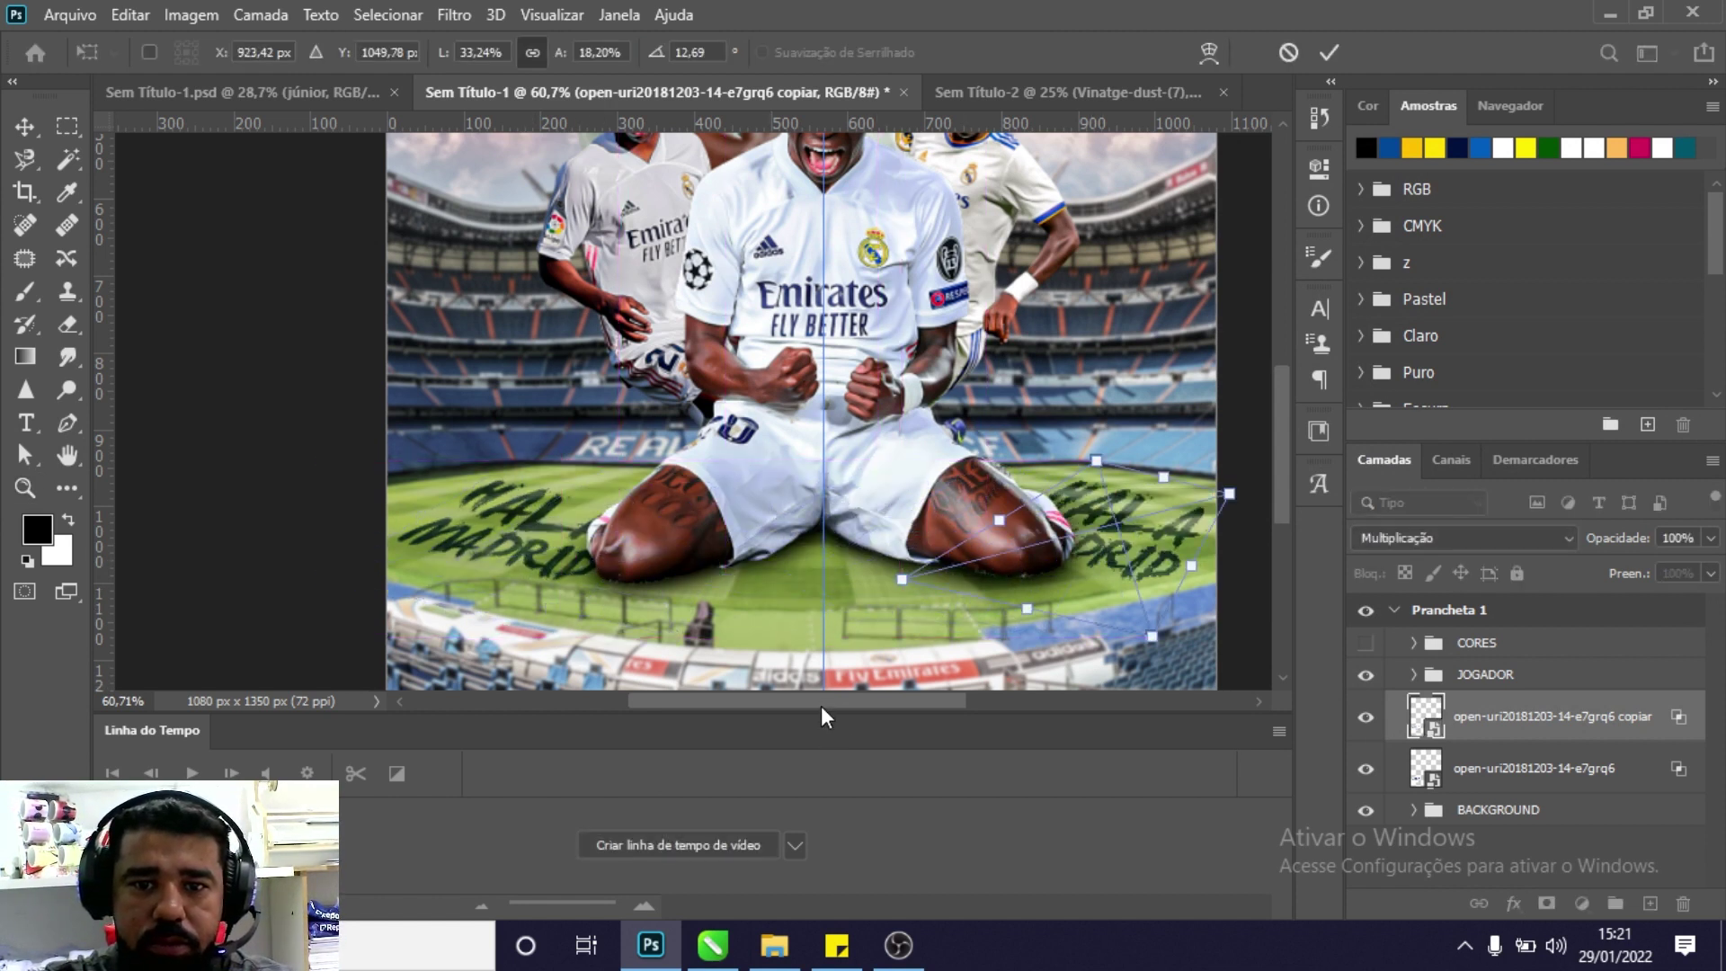
{"action": "left_click_drag", "start_coordinate": [821, 707], "coordinate": [902, 700]}
{"action": "mouse_move", "coordinate": [993, 423]}
{"action": "left_mouse_down"}
{"action": "mouse_move", "coordinate": [870, 384]}
{"action": "mouse_move", "coordinate": [877, 458]}
{"action": "left_mouse_up"}
{"action": "left_click_drag", "start_coordinate": [921, 573], "coordinate": [950, 548]}
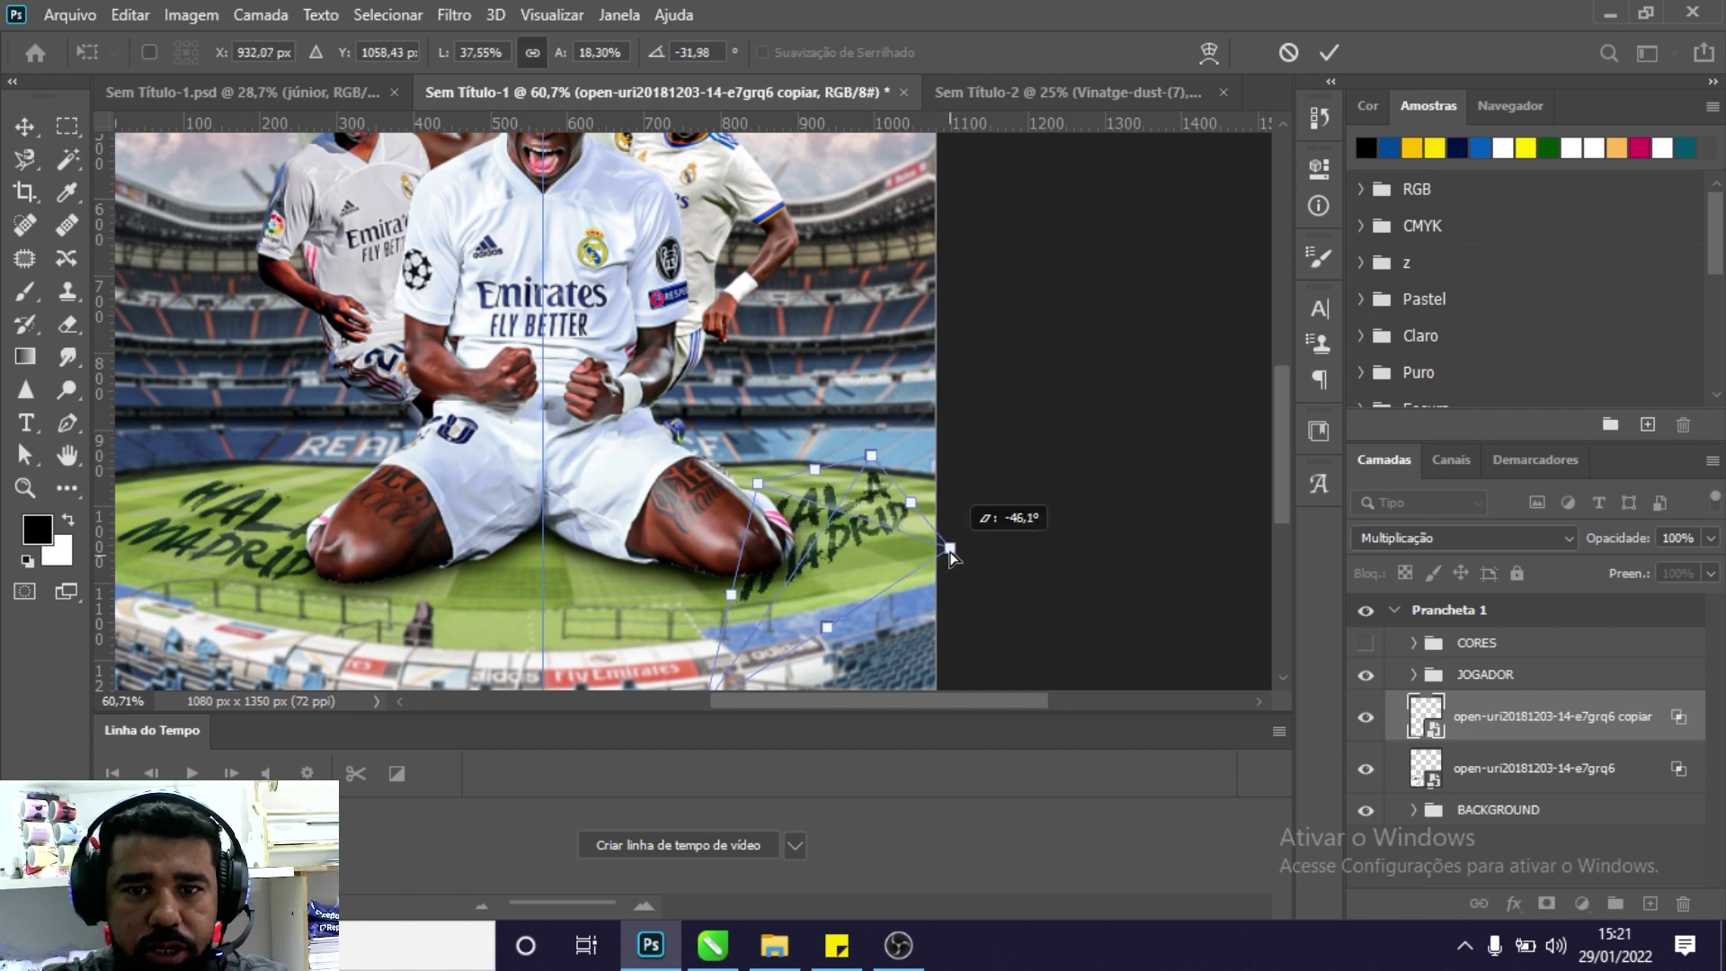
{"action": "scroll", "coordinate": [791, 559], "scroll_direction": "down", "scroll_amount": 2}
Warp the lettering copy's corners to lie flat on the pitch, then zoom out.
{"action": "left_click_drag", "start_coordinate": [699, 651], "coordinate": [782, 611]}
{"action": "left_click_drag", "start_coordinate": [760, 425], "coordinate": [732, 409]}
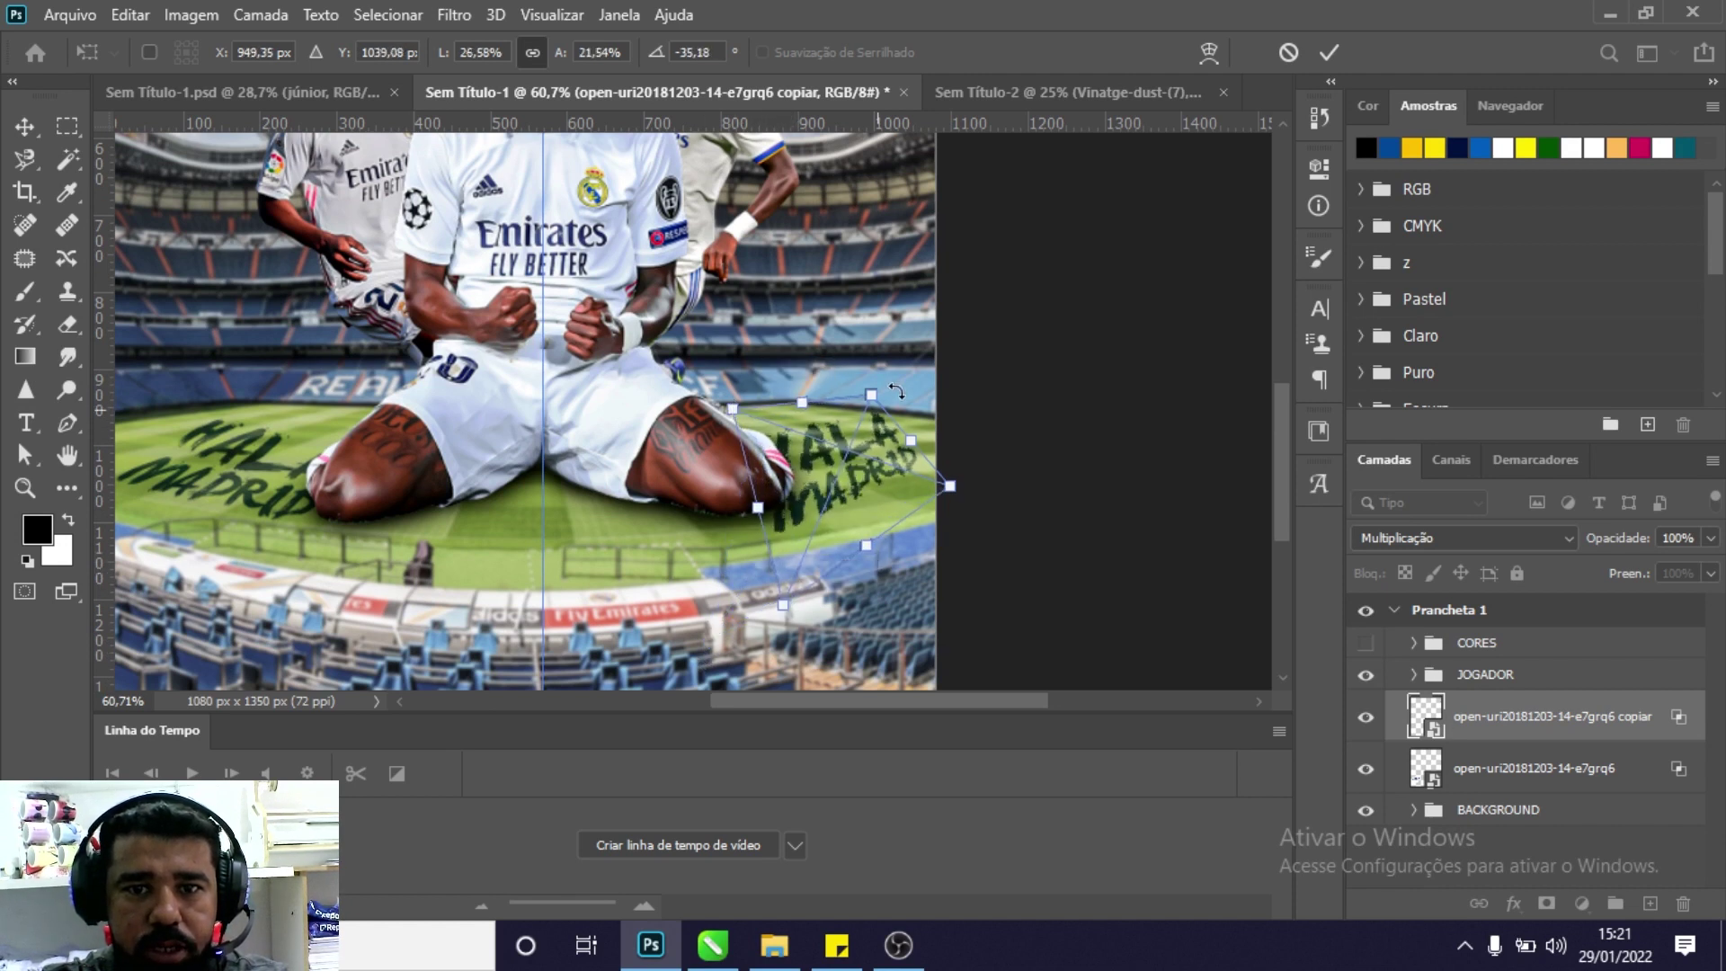
{"action": "left_click_drag", "start_coordinate": [872, 395], "coordinate": [878, 390]}
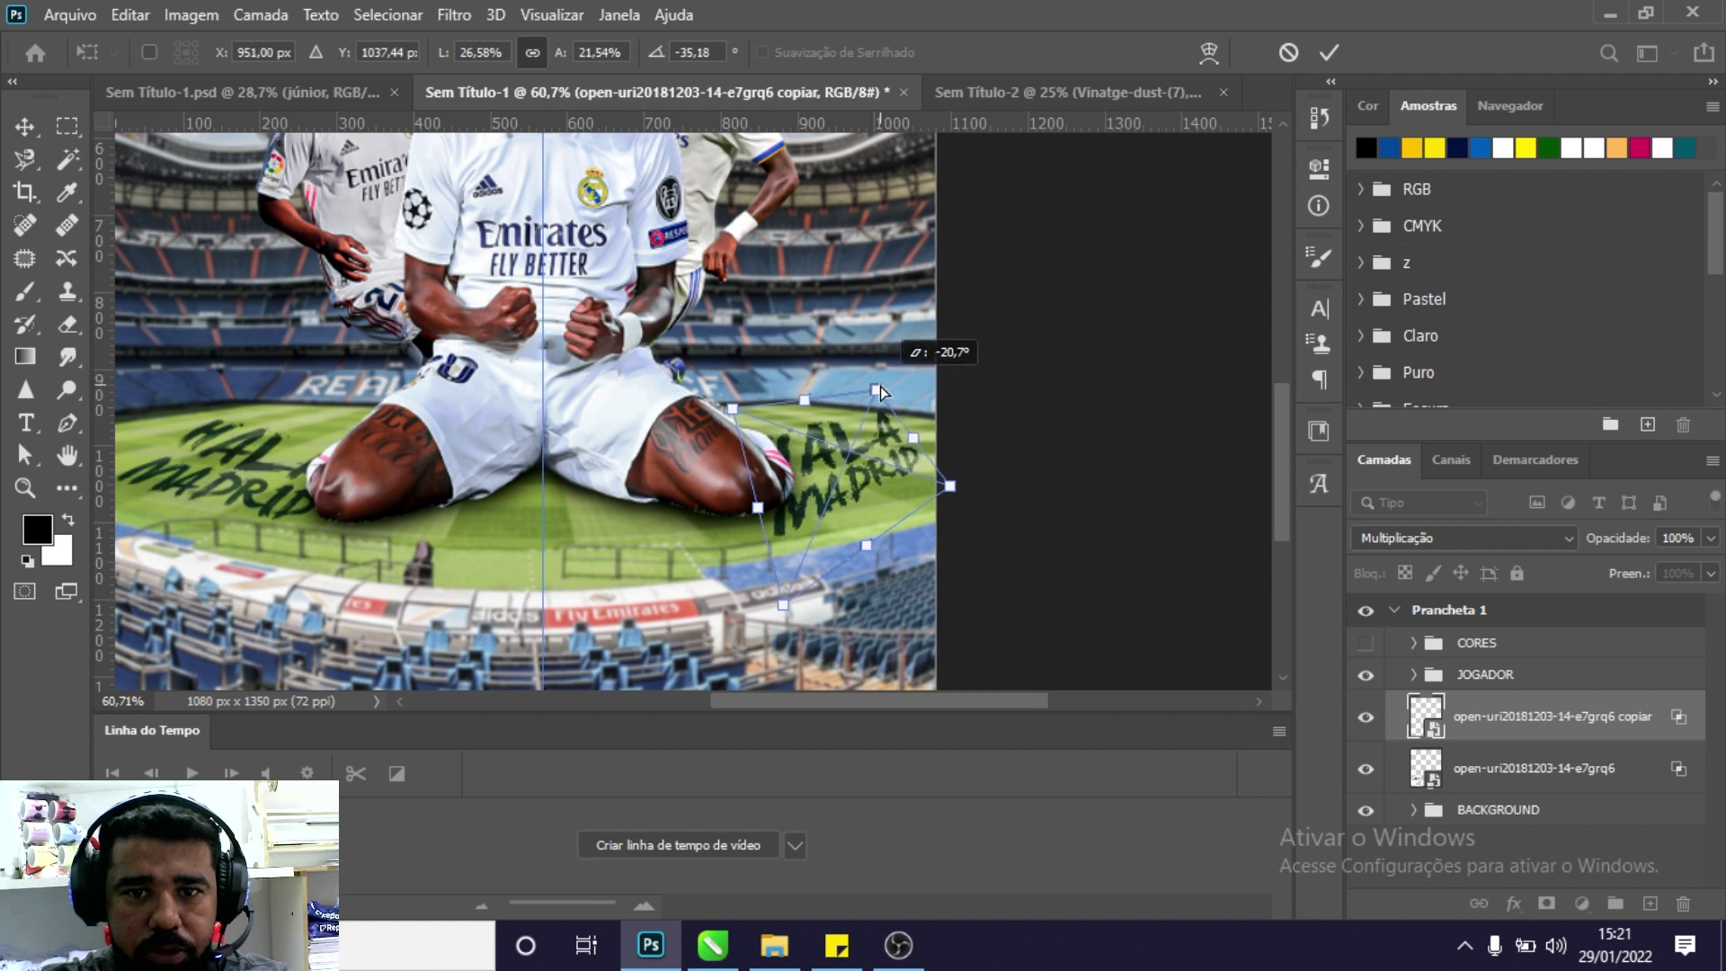
{"action": "mouse_move", "coordinate": [950, 485]}
{"action": "left_mouse_down"}
{"action": "mouse_move", "coordinate": [980, 510]}
{"action": "mouse_move", "coordinate": [978, 485]}
{"action": "left_mouse_up"}
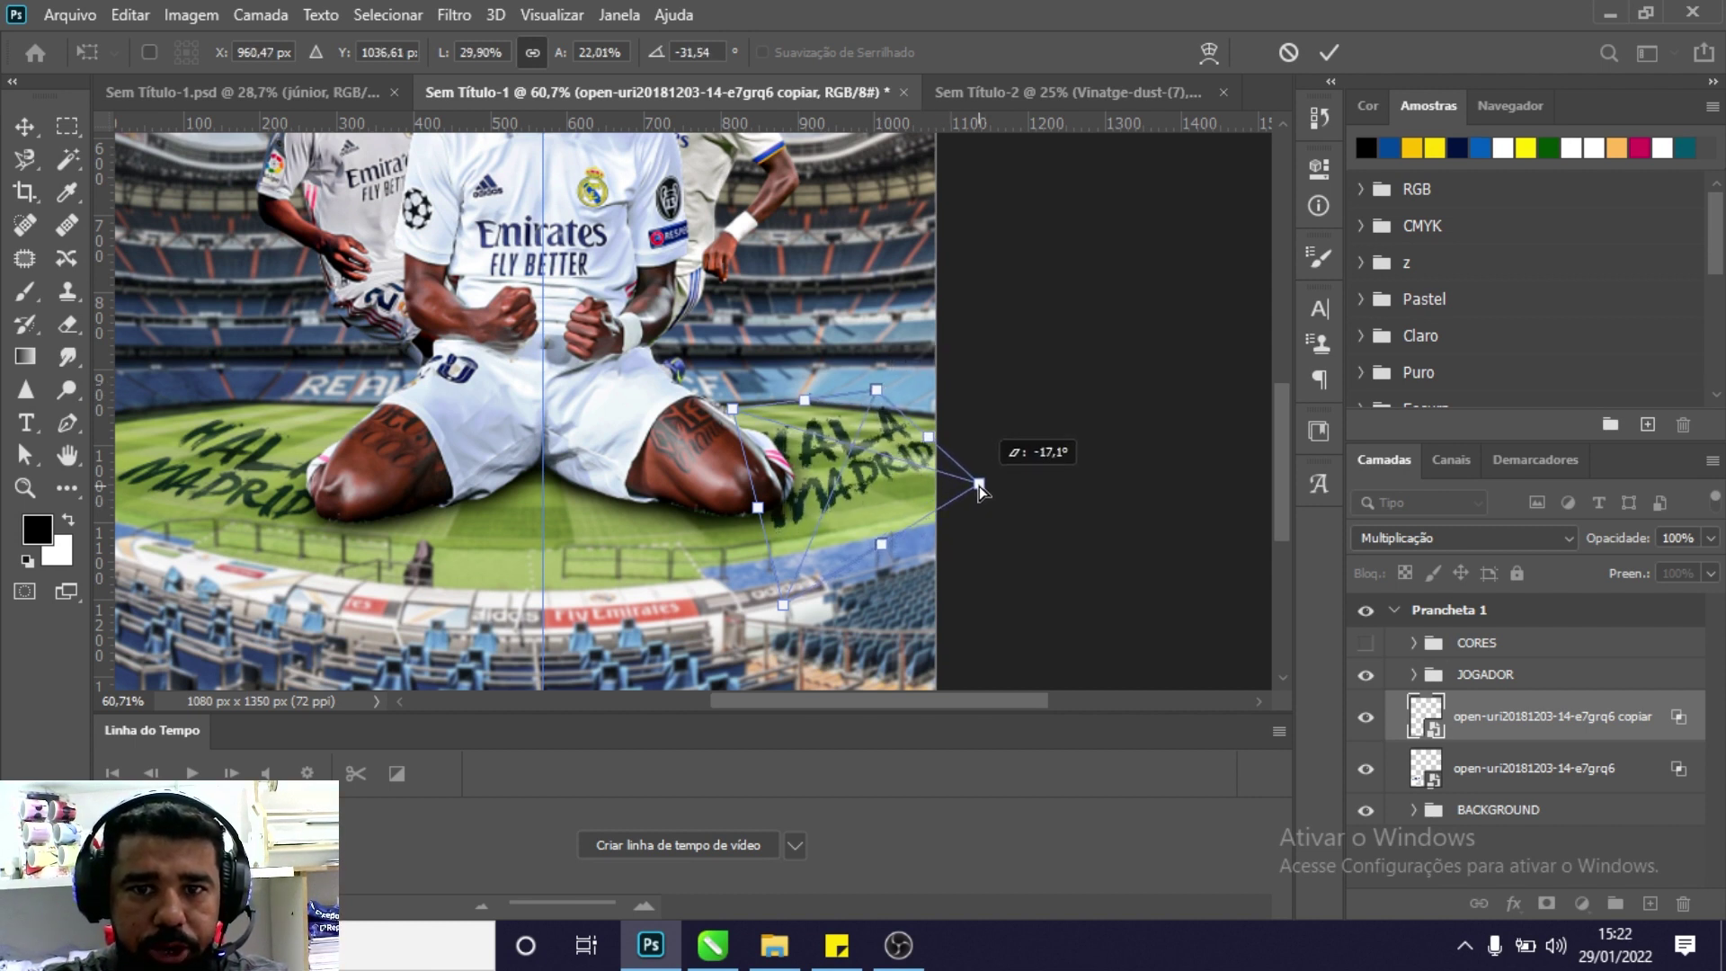
{"action": "left_click_drag", "start_coordinate": [878, 388], "coordinate": [865, 388]}
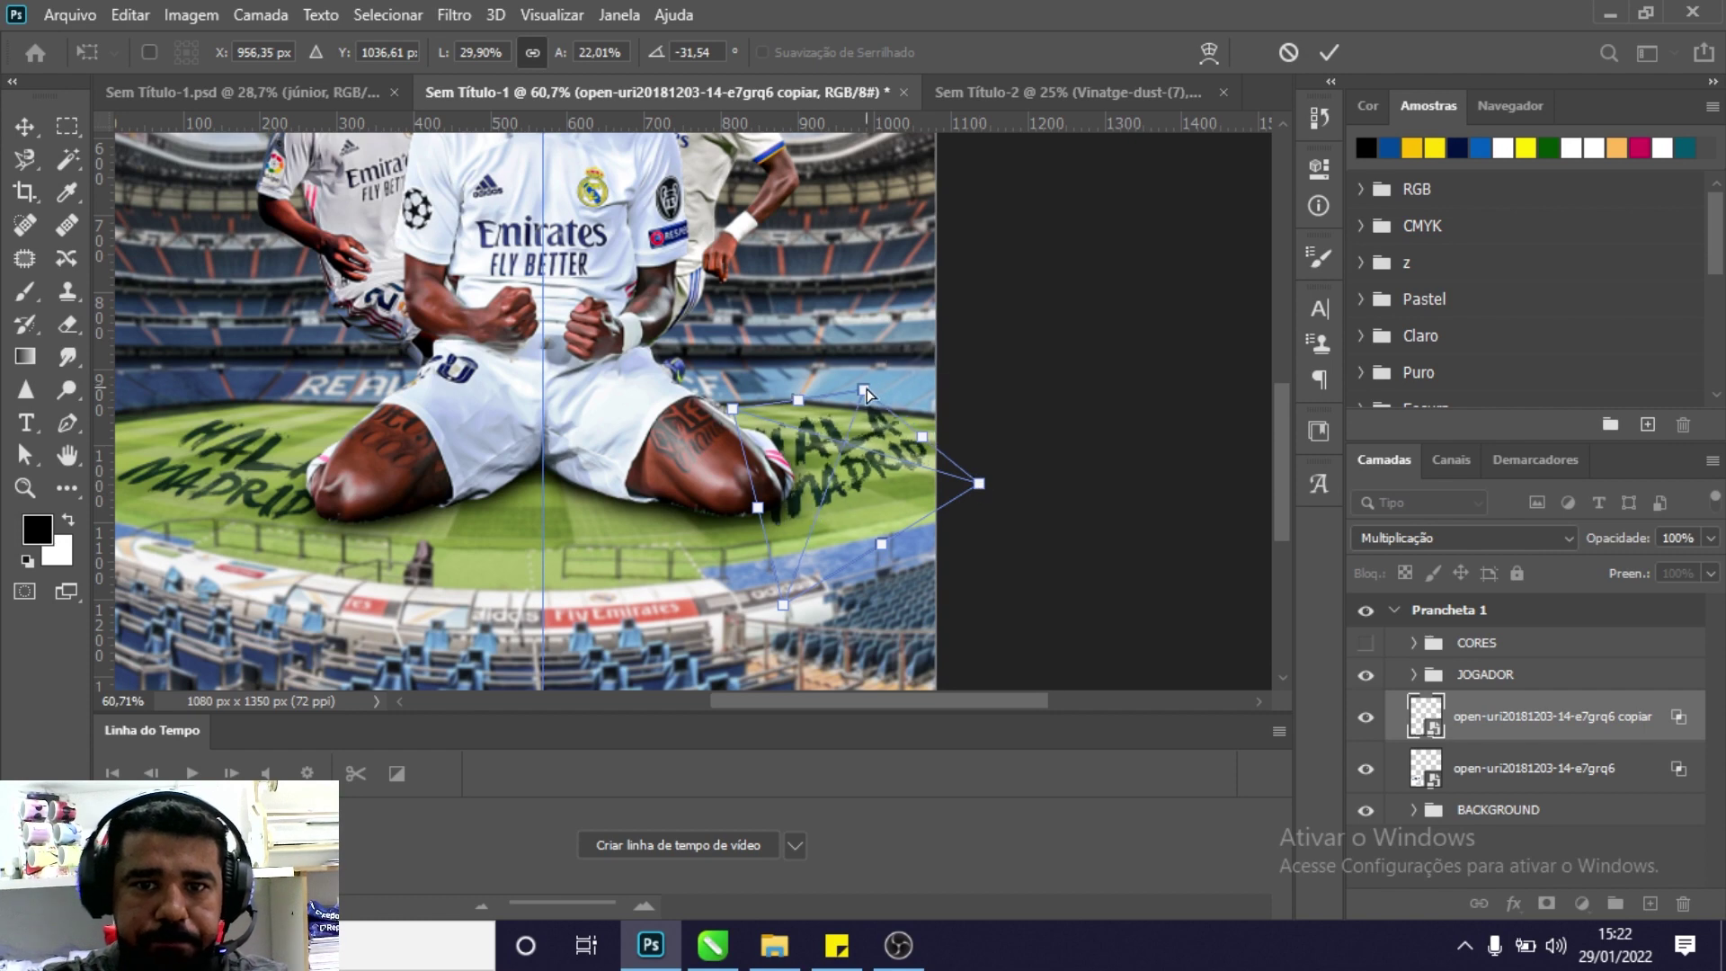
{"action": "key", "text": "Return"}
{"action": "key", "text": "z"}
{"action": "scroll", "coordinate": [716, 417], "scroll_direction": "down", "scroll_amount": 5}
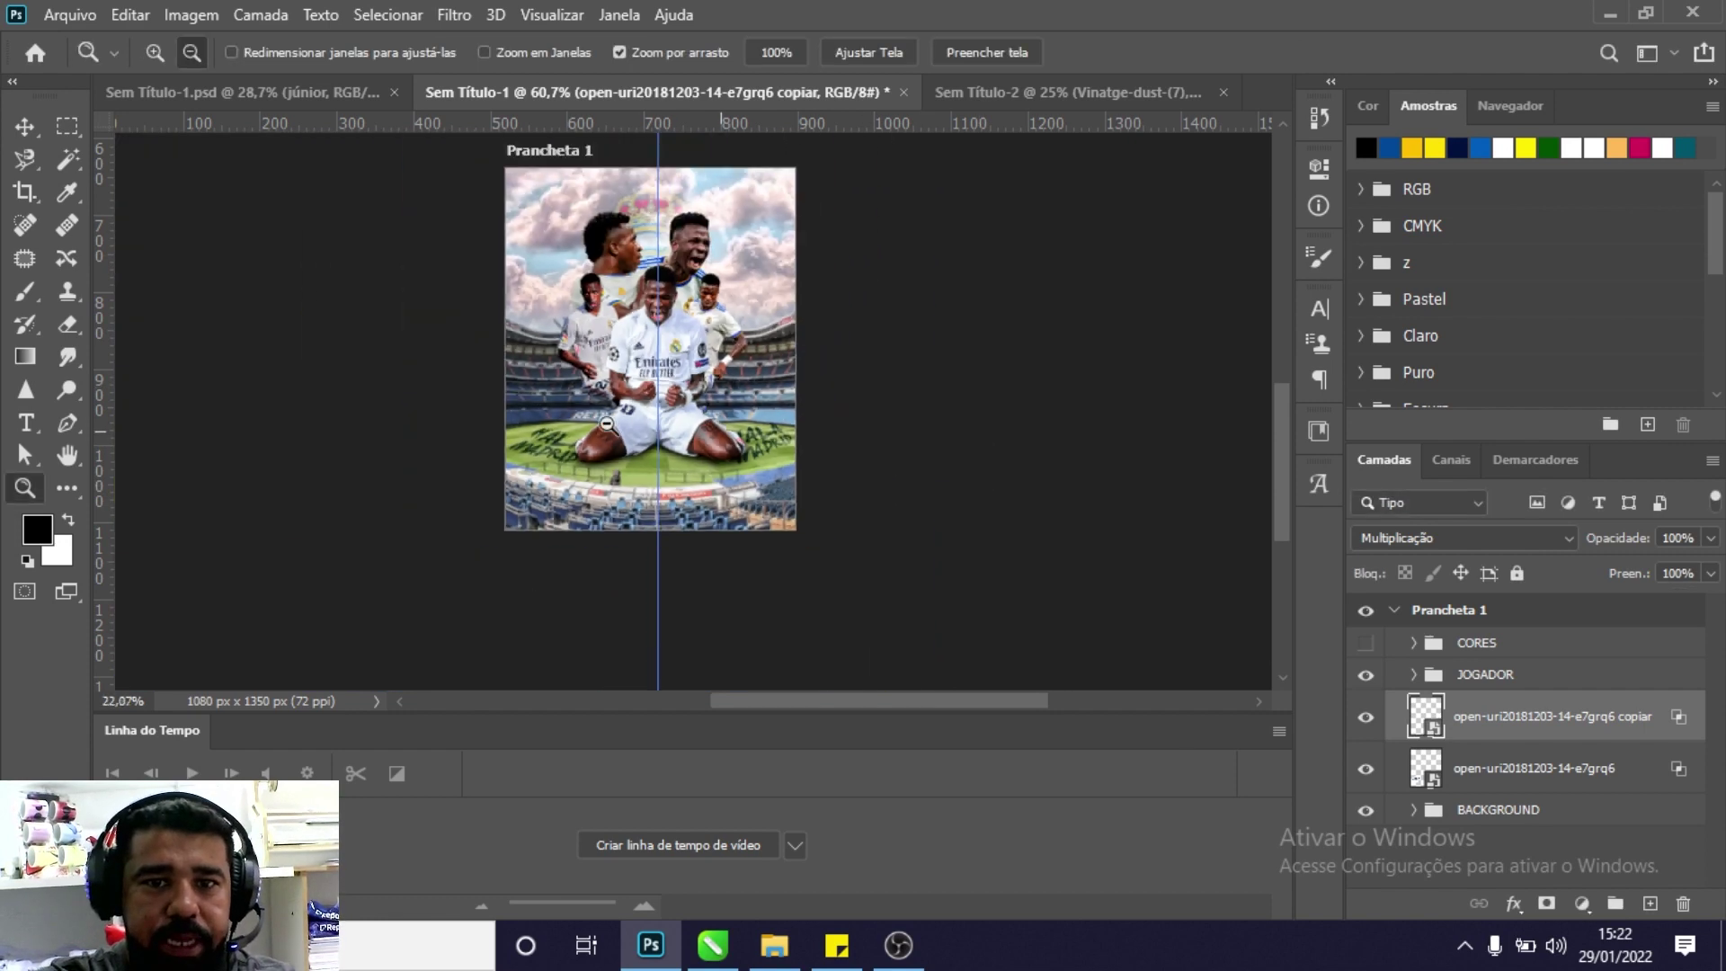
Group both lettering layers and name the group HALA MADRID.
{"action": "left_click", "coordinate": [1540, 763], "text": "shift"}
{"action": "key", "text": "ctrl+g"}
{"action": "double_click", "coordinate": [1488, 707]}
{"action": "type", "text": "HALA MA"}
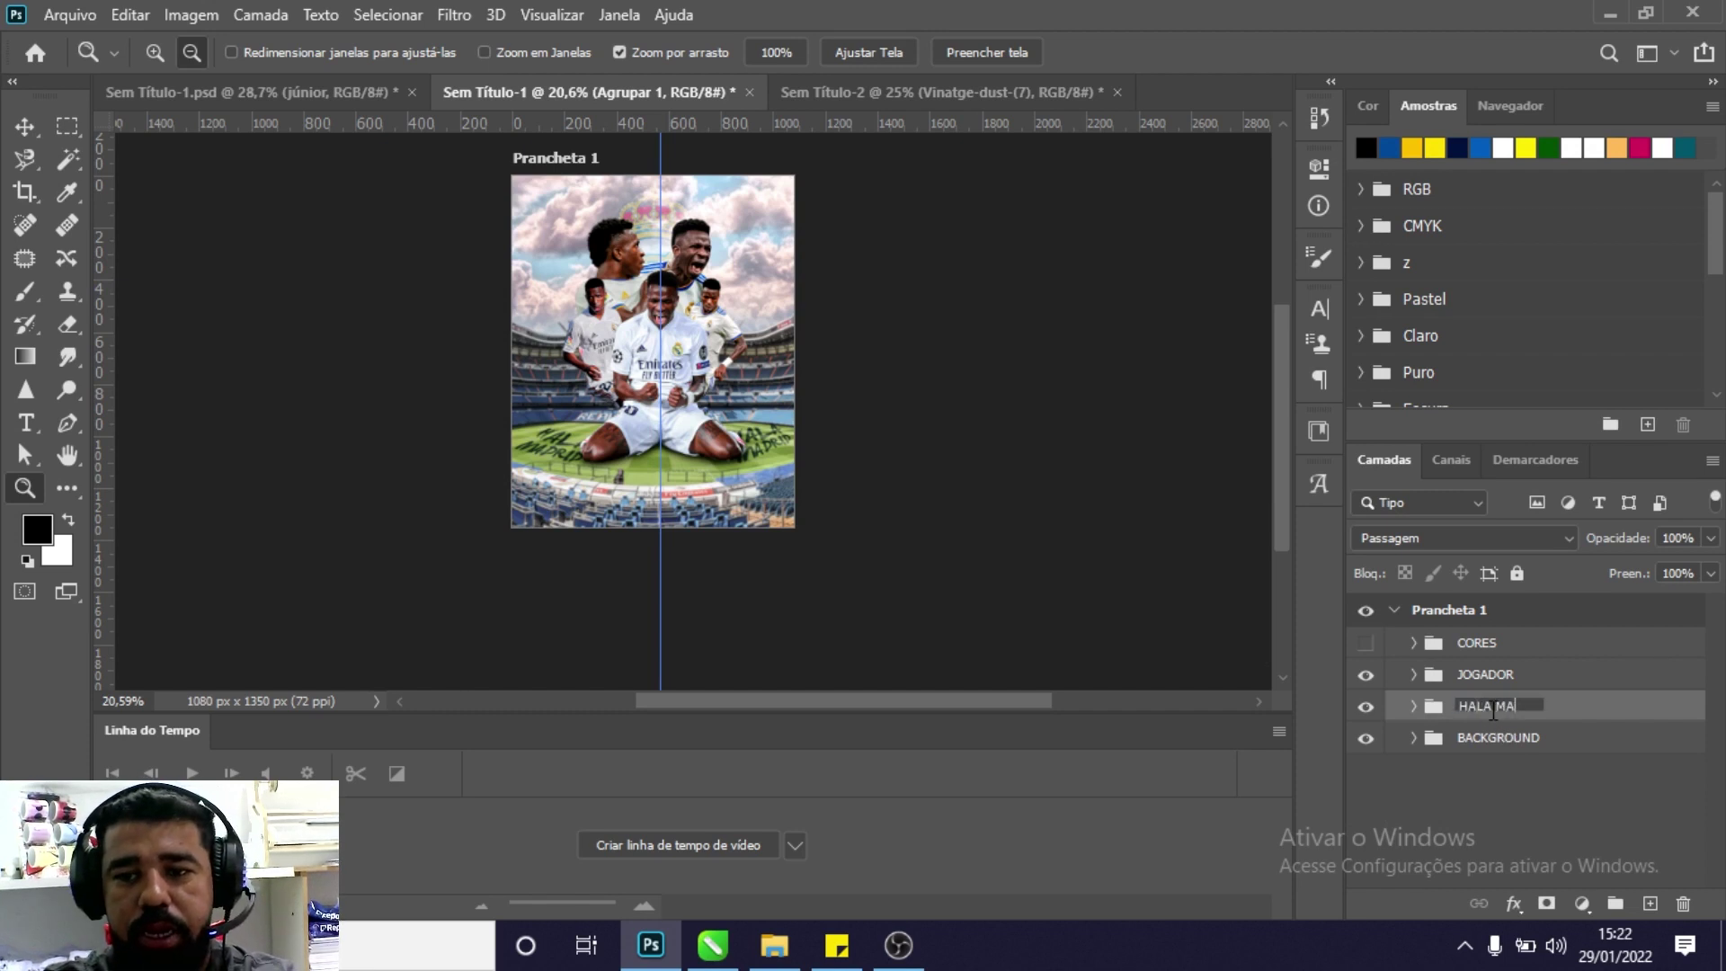
{"action": "key", "text": "Return"}
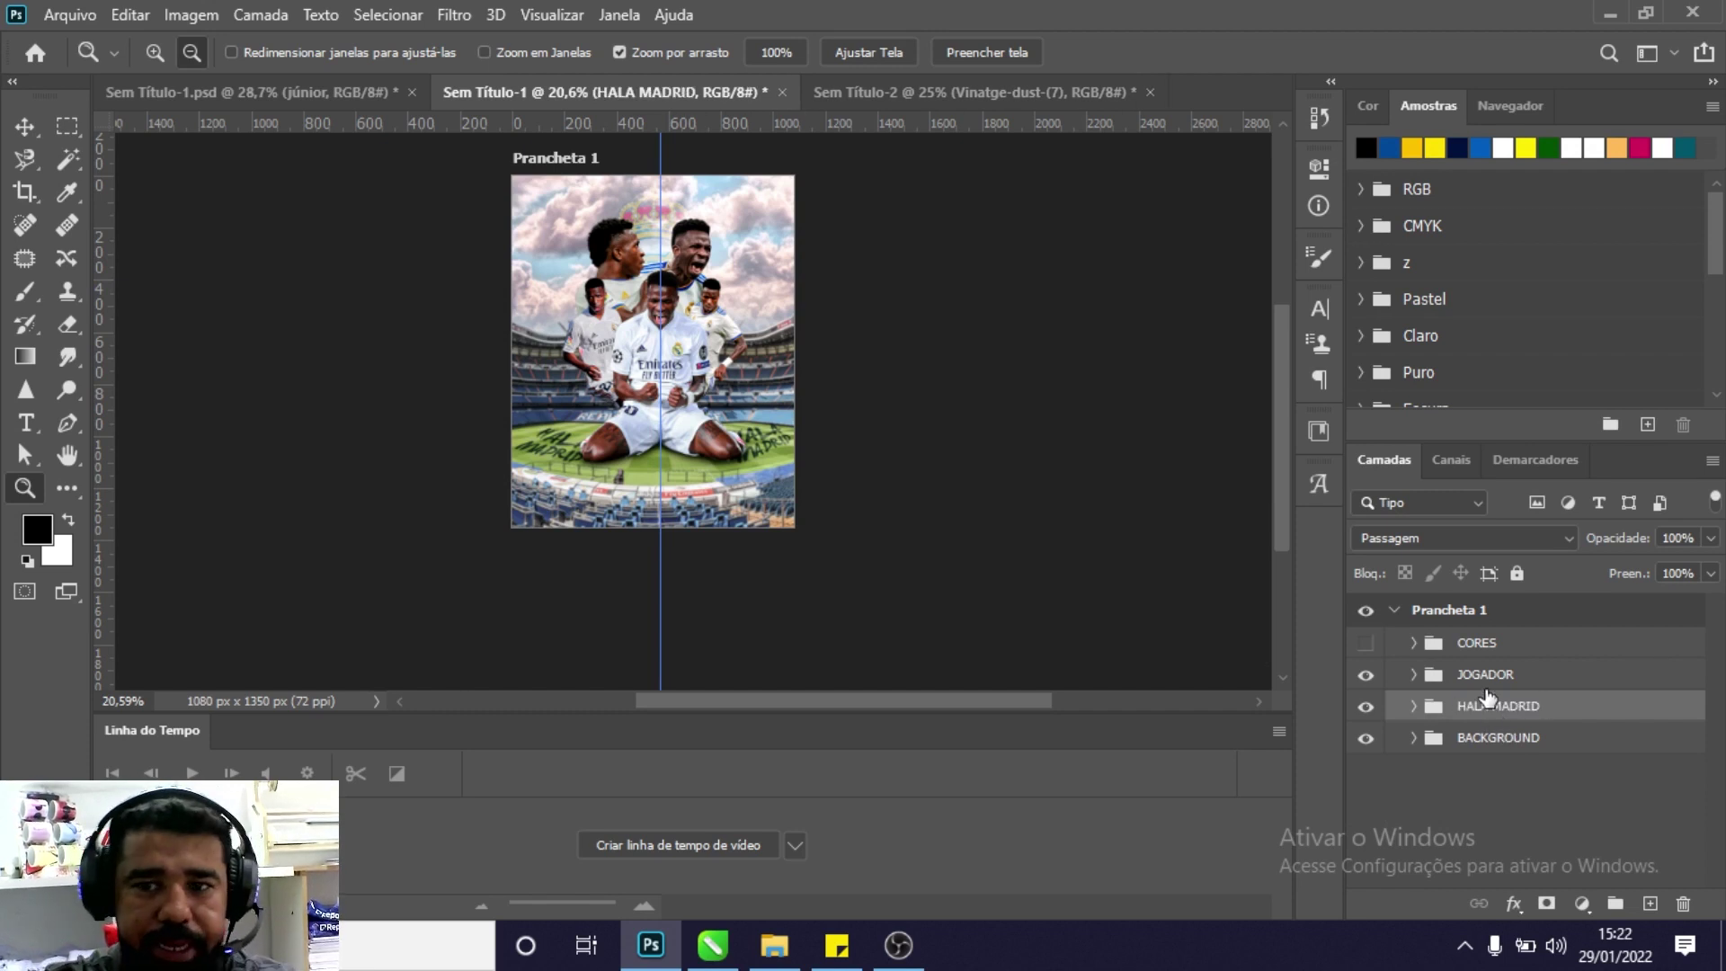
Place the sport-smoke image above the JOGADOR group and restack it.
{"action": "left_click", "coordinate": [1485, 674]}
{"action": "left_click_drag", "start_coordinate": [701, 364], "coordinate": [819, 330]}
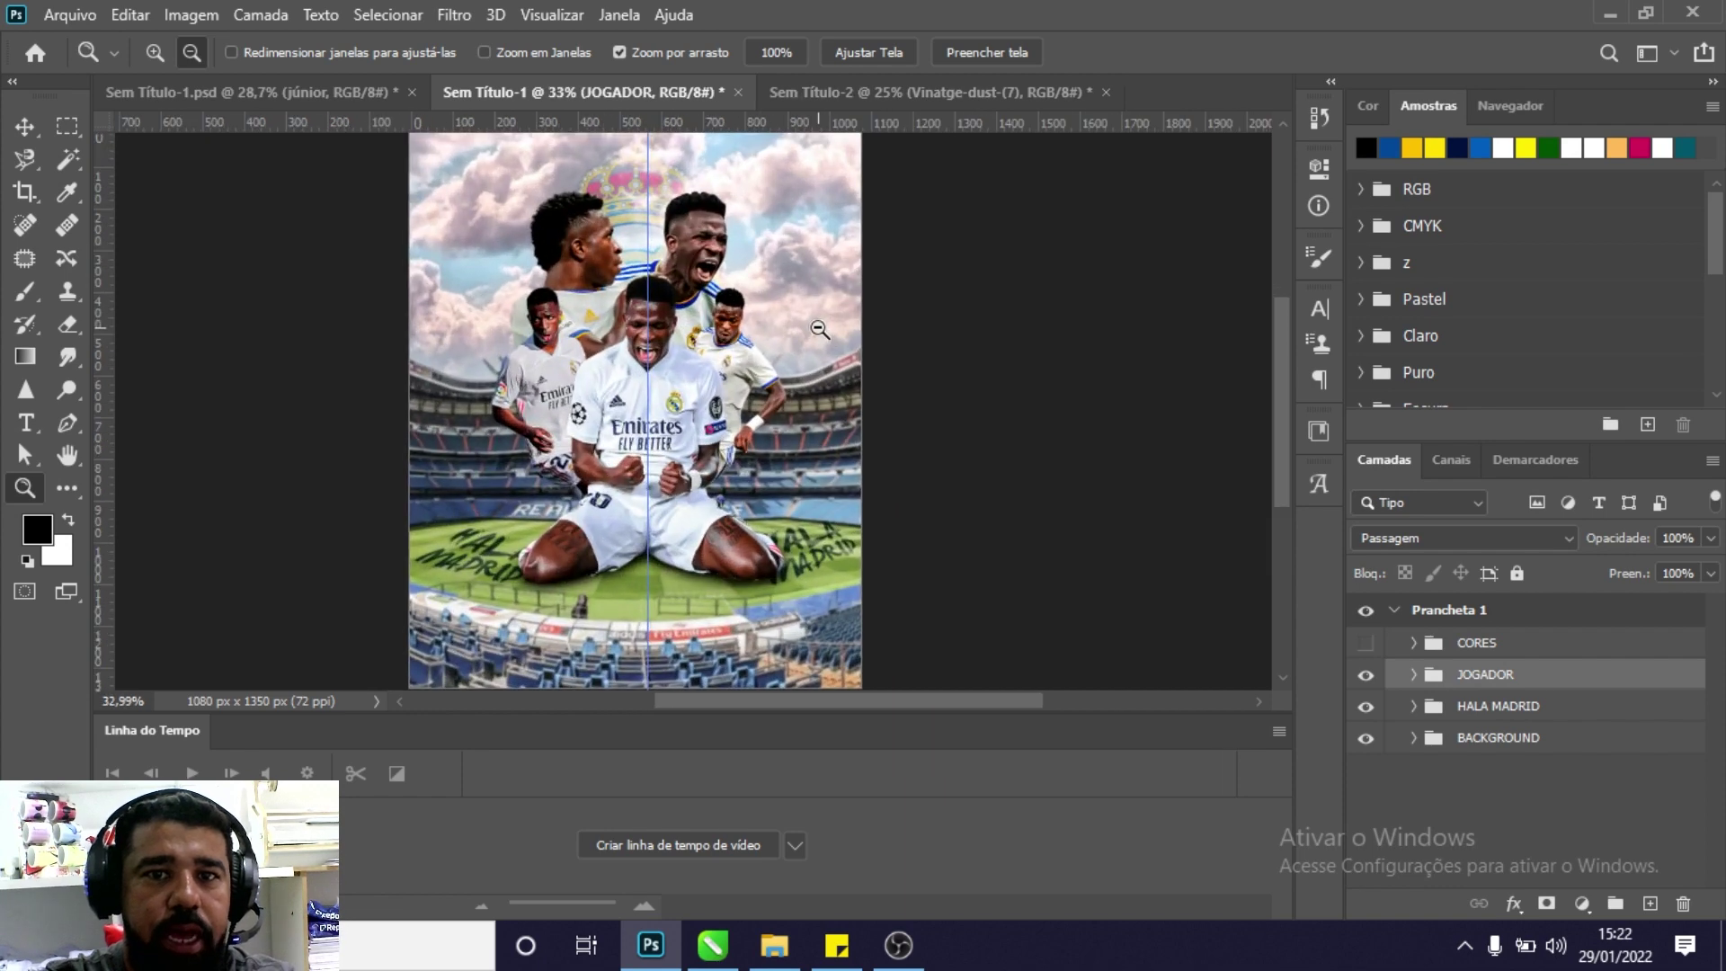
{"action": "left_click", "coordinate": [40, 135]}
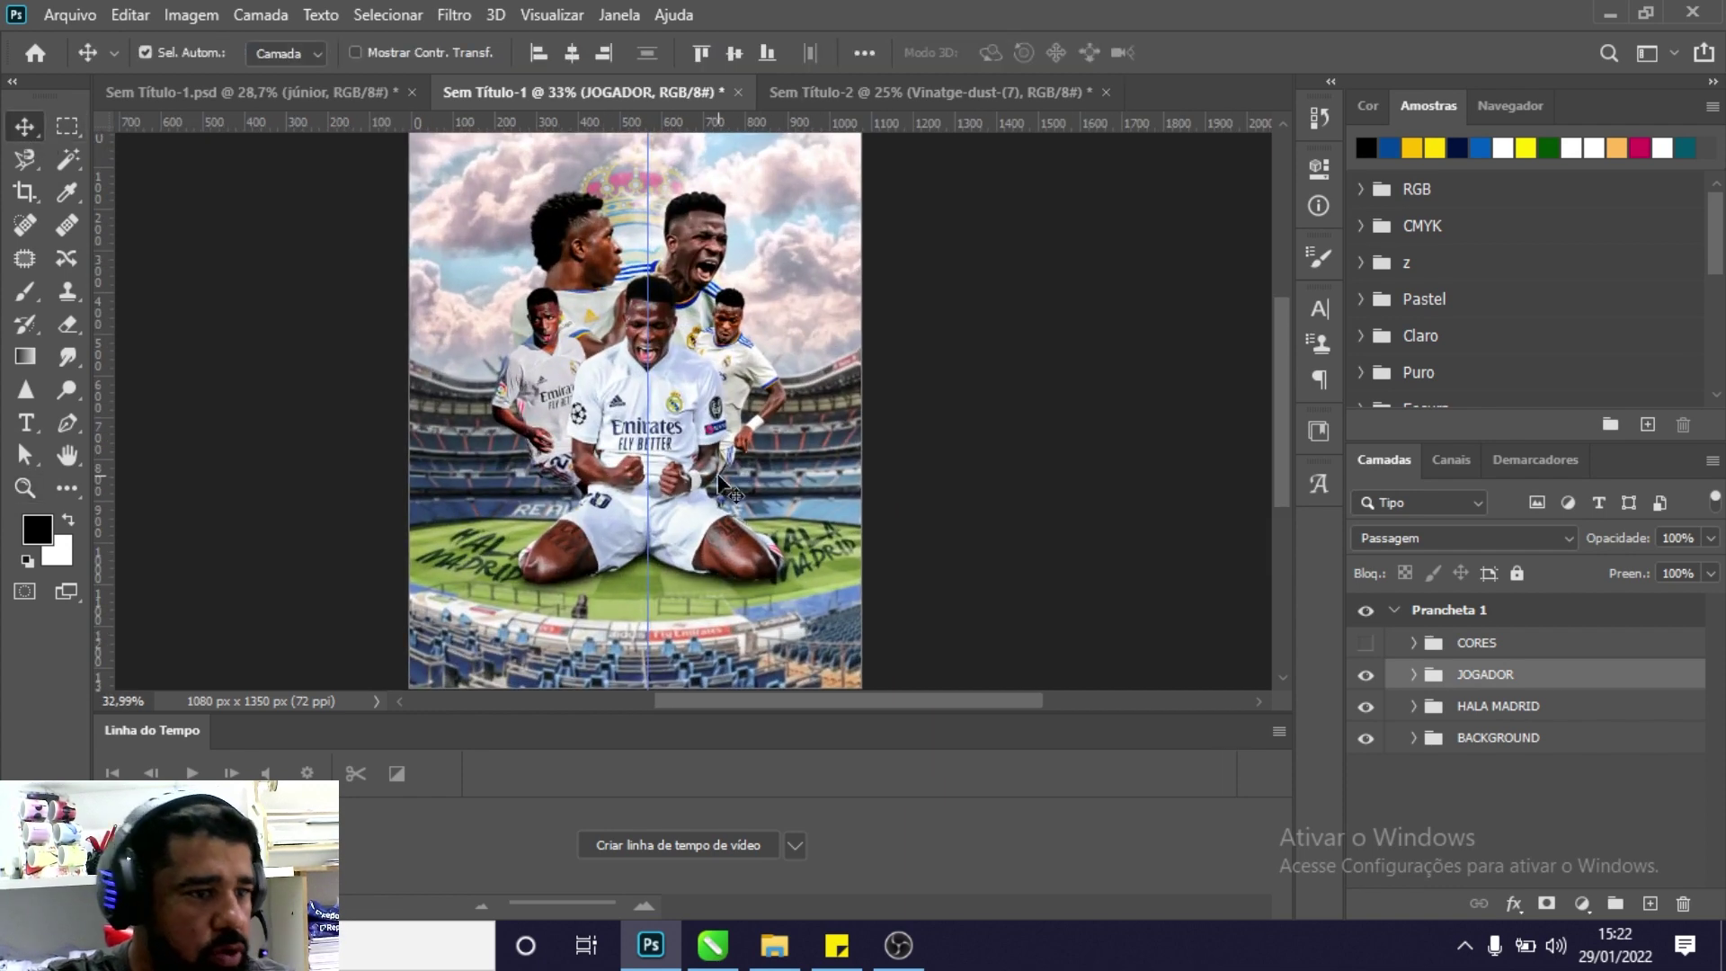
{"action": "left_click", "coordinate": [774, 945]}
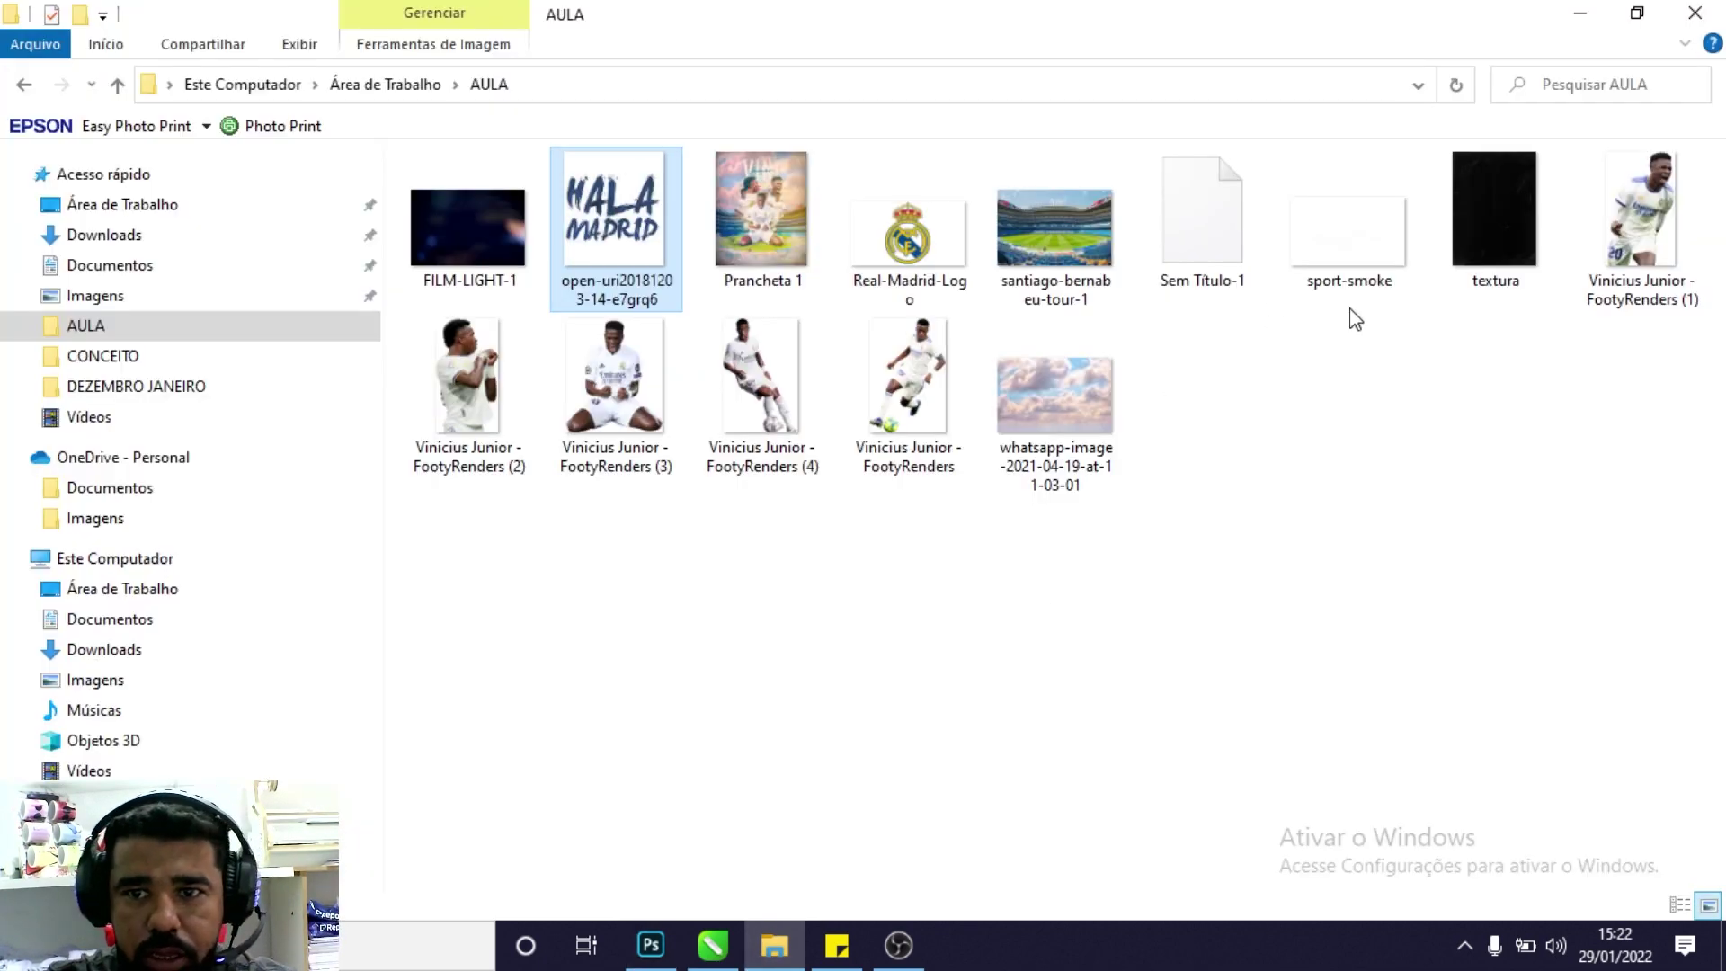
{"action": "left_click", "coordinate": [1348, 274]}
{"action": "left_click_drag", "start_coordinate": [1357, 259], "coordinate": [797, 638]}
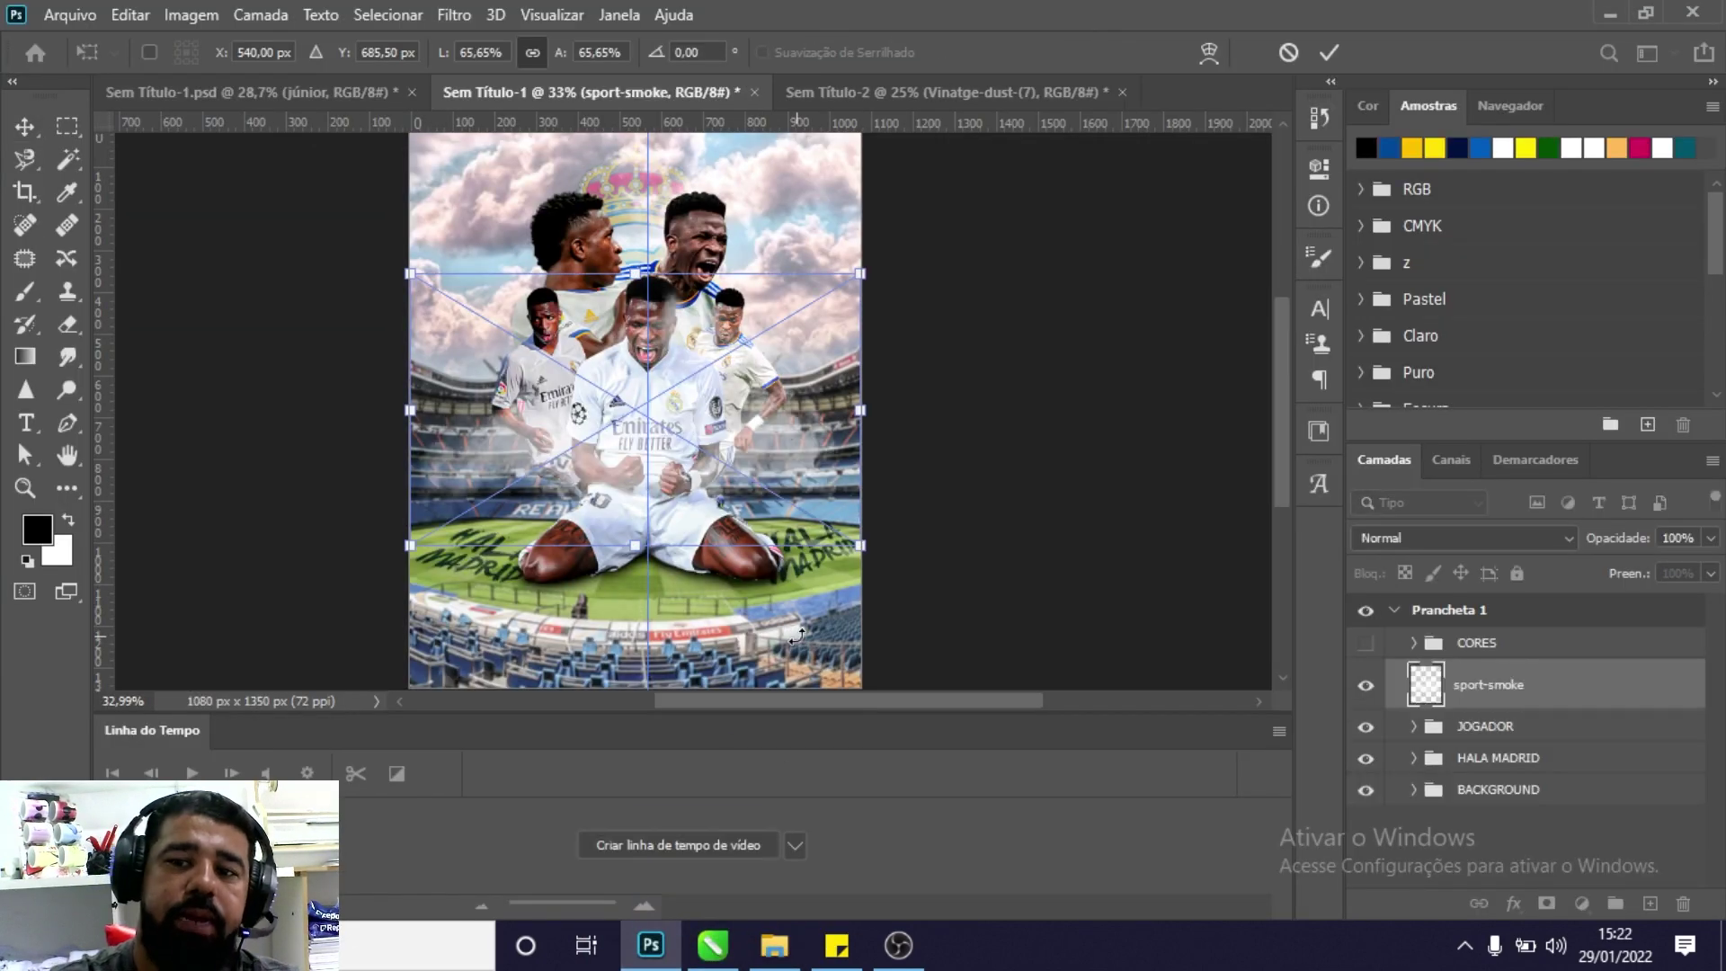
{"action": "key", "text": "Return"}
{"action": "left_click_drag", "start_coordinate": [1494, 700], "coordinate": [1489, 744]}
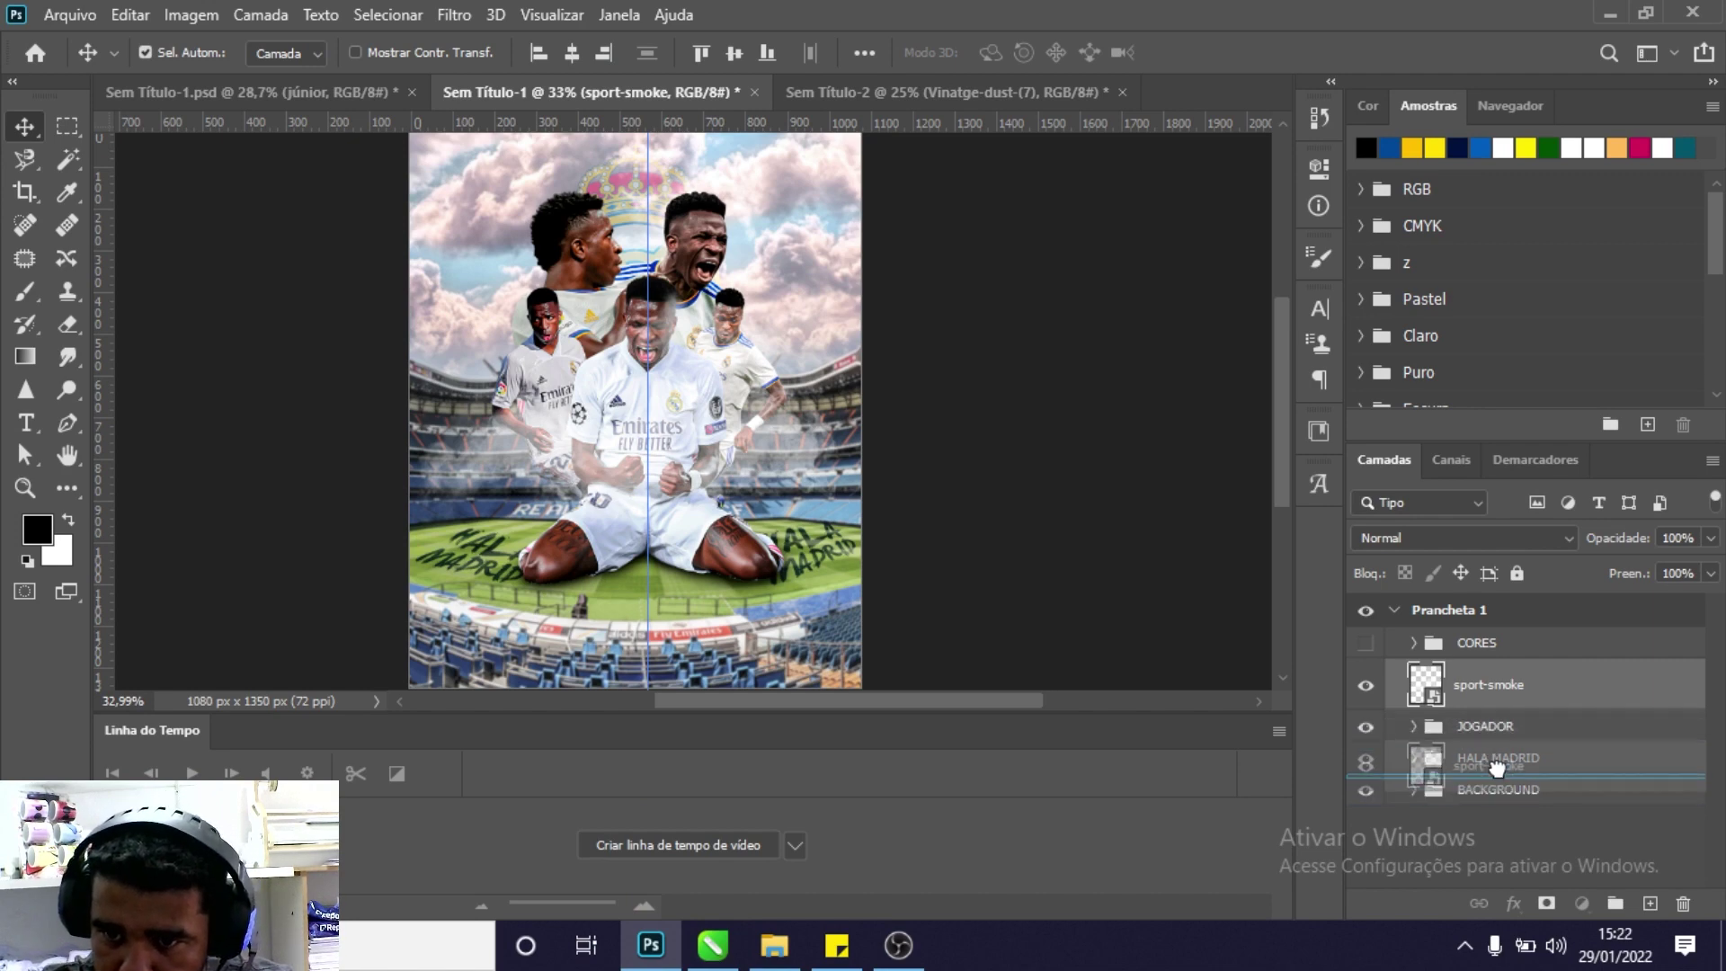
Shift the smoke lower on the poster and keep its layer above the players.
{"action": "left_click_drag", "start_coordinate": [1489, 744], "coordinate": [1489, 775]}
{"action": "key", "text": "ctrl+t"}
{"action": "left_click_drag", "start_coordinate": [759, 533], "coordinate": [791, 628]}
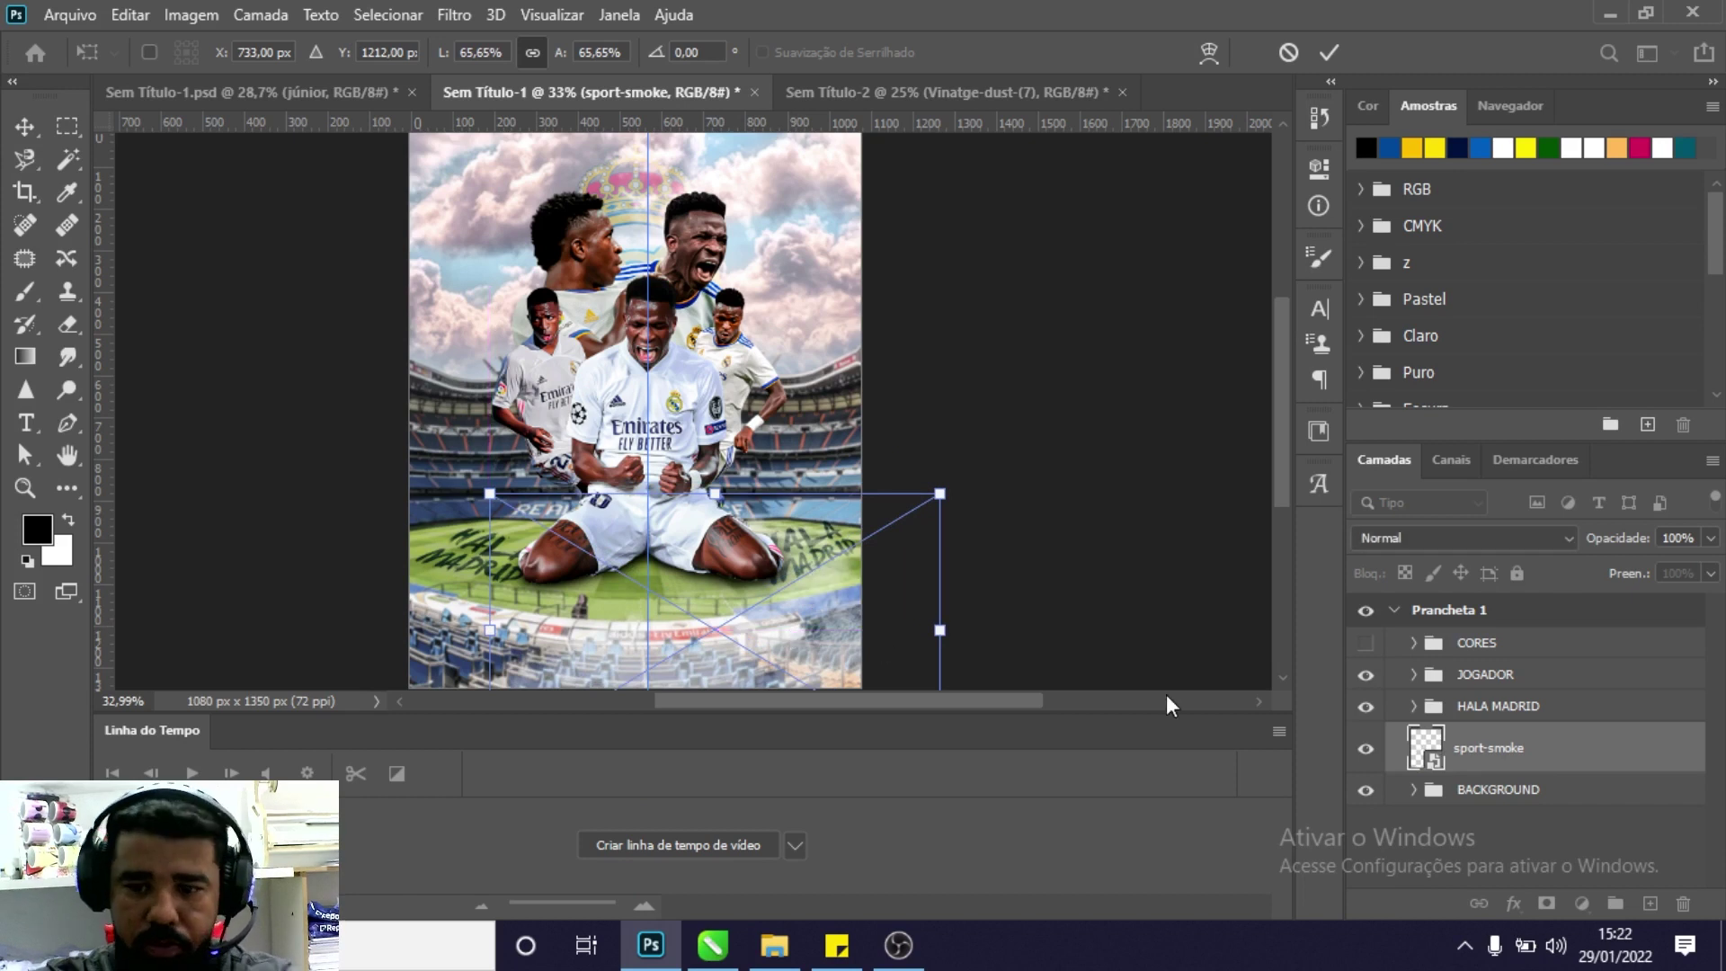
{"action": "key", "text": "Return"}
{"action": "left_click_drag", "start_coordinate": [1484, 751], "coordinate": [1483, 660]}
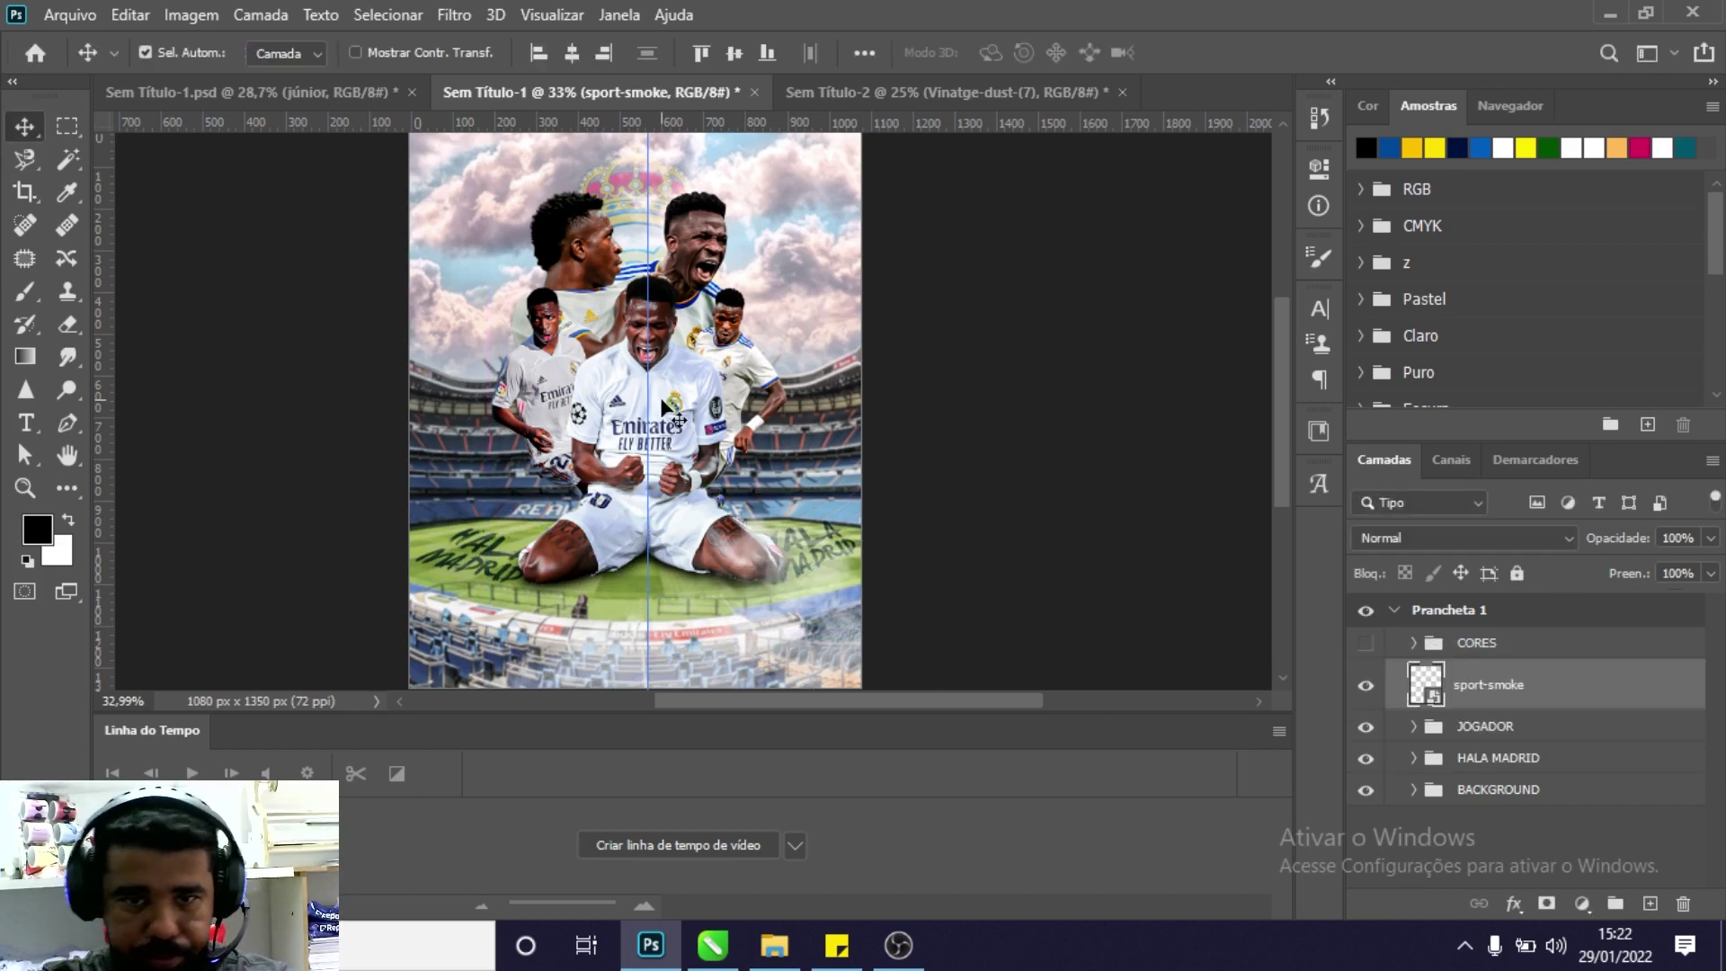
{"action": "key", "text": "z"}
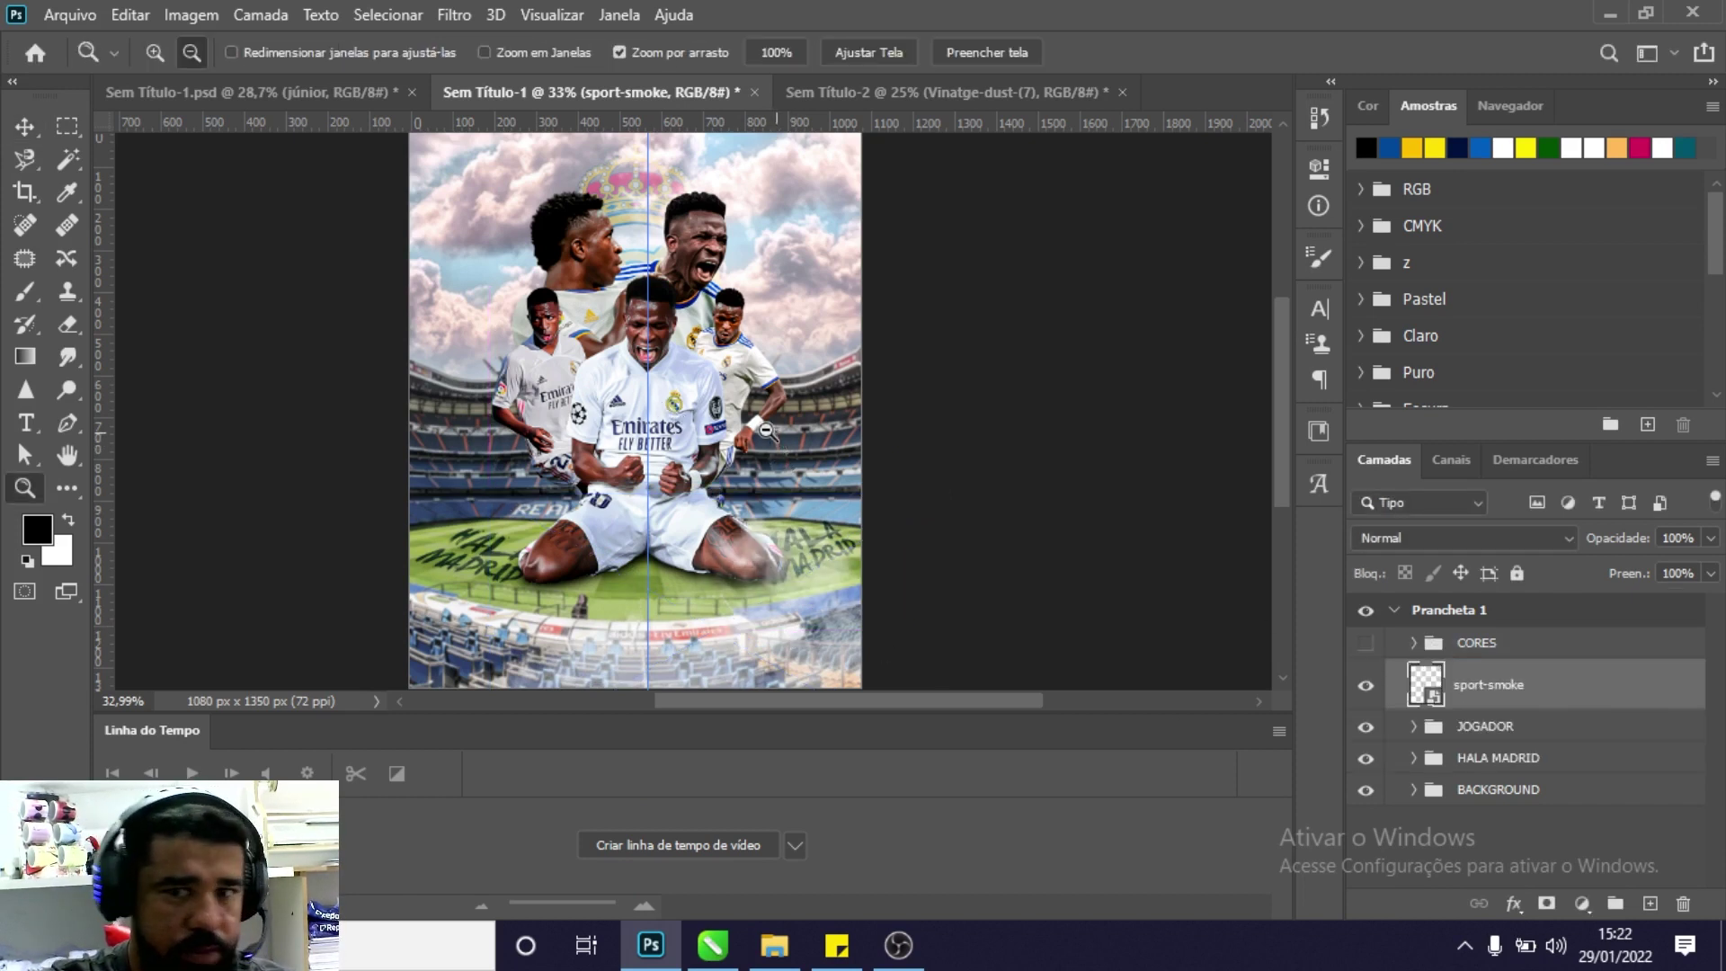
{"action": "scroll", "coordinate": [777, 431], "scroll_direction": "down", "scroll_amount": 3}
{"action": "scroll", "coordinate": [827, 509], "scroll_direction": "up", "scroll_amount": 3}
{"action": "key", "text": "v"}
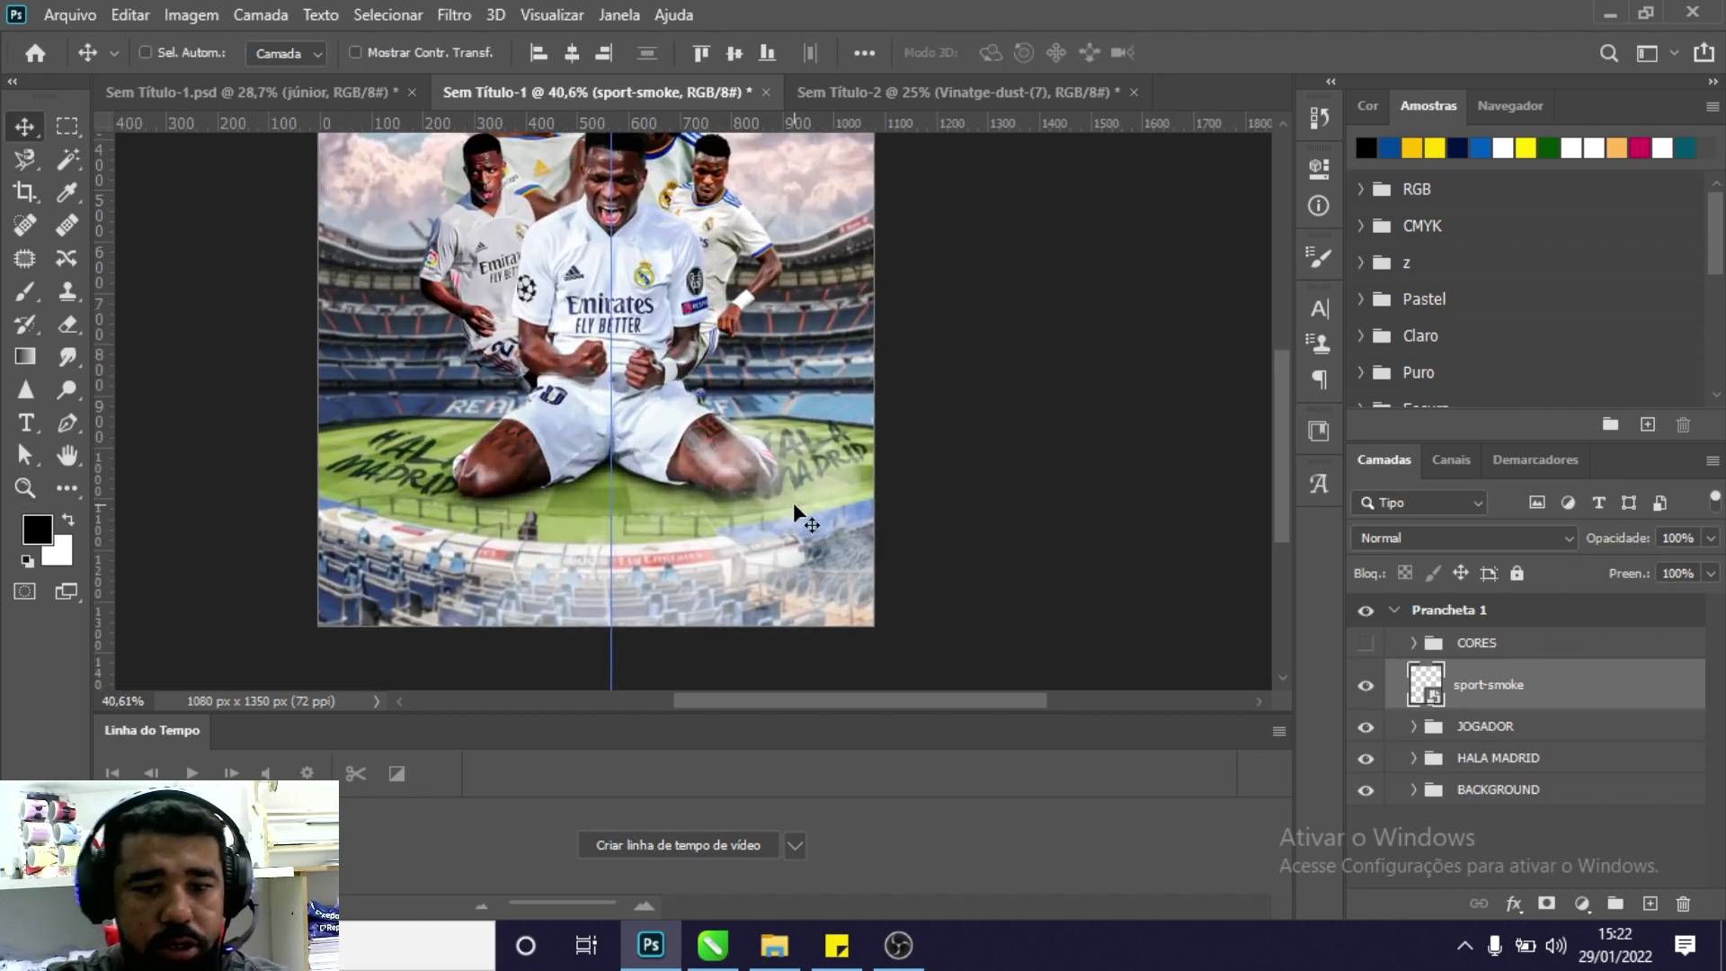
Duplicate the smoke, then scale both copies to about 89% and move them right onto the field.
{"action": "key", "text": "ctrl+j"}
{"action": "left_click_drag", "start_coordinate": [793, 503], "coordinate": [829, 544]}
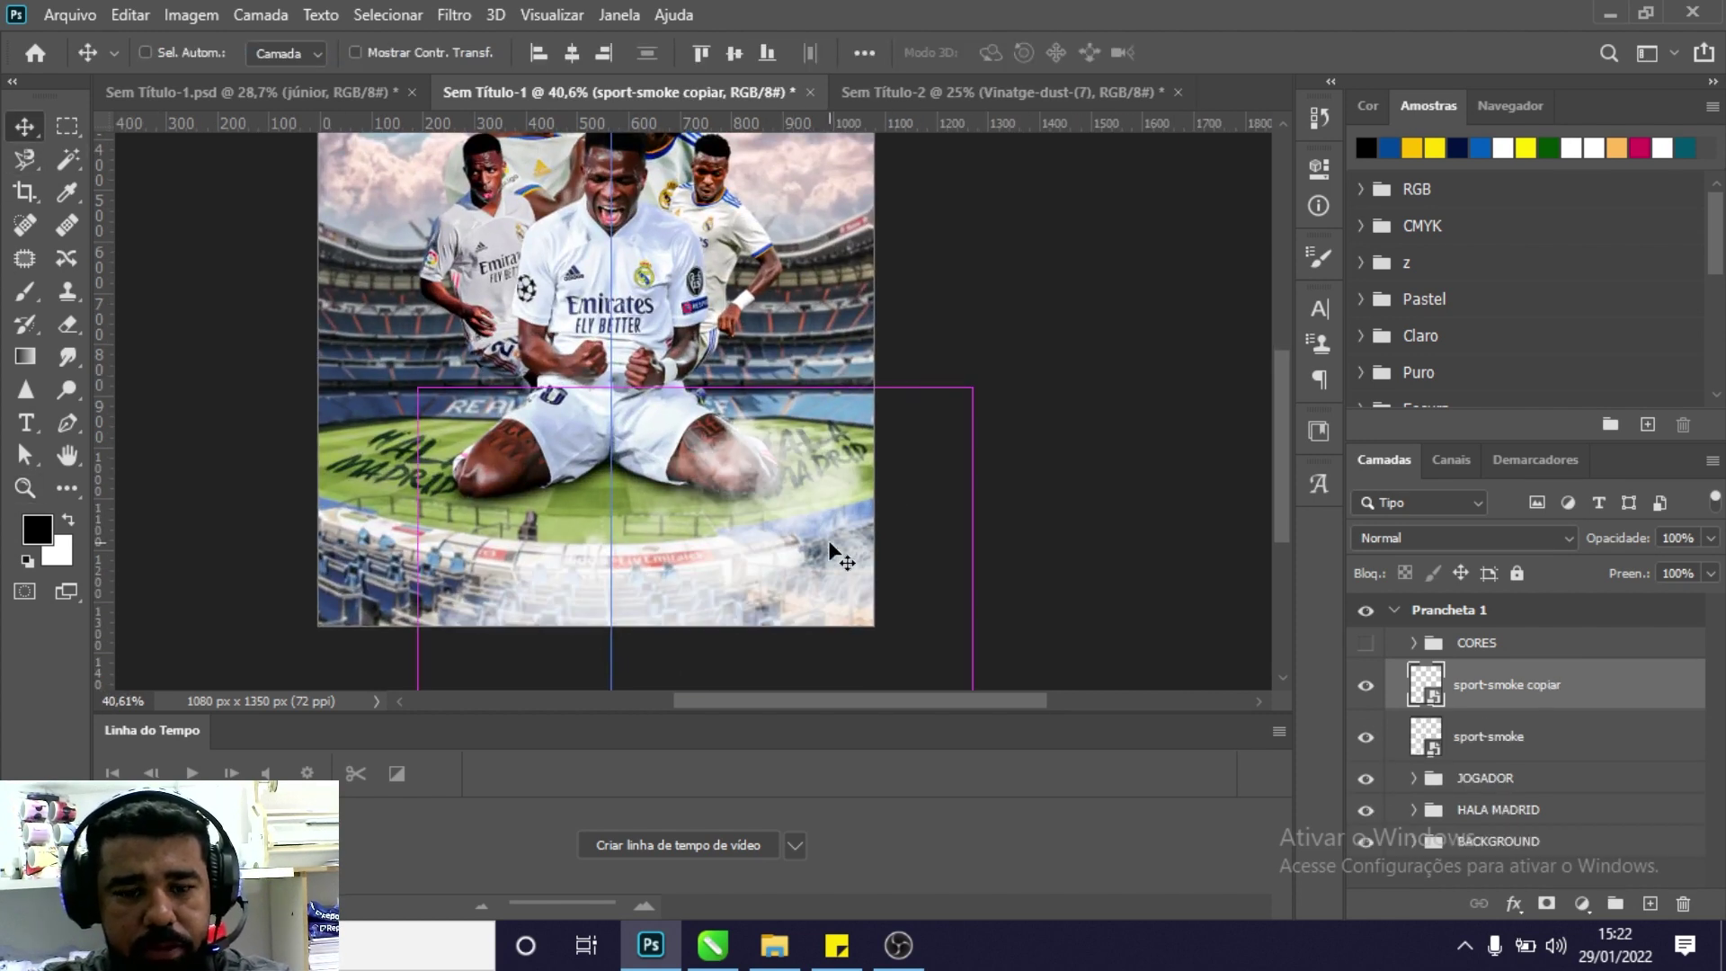
{"action": "left_click", "coordinate": [1532, 739], "text": "shift"}
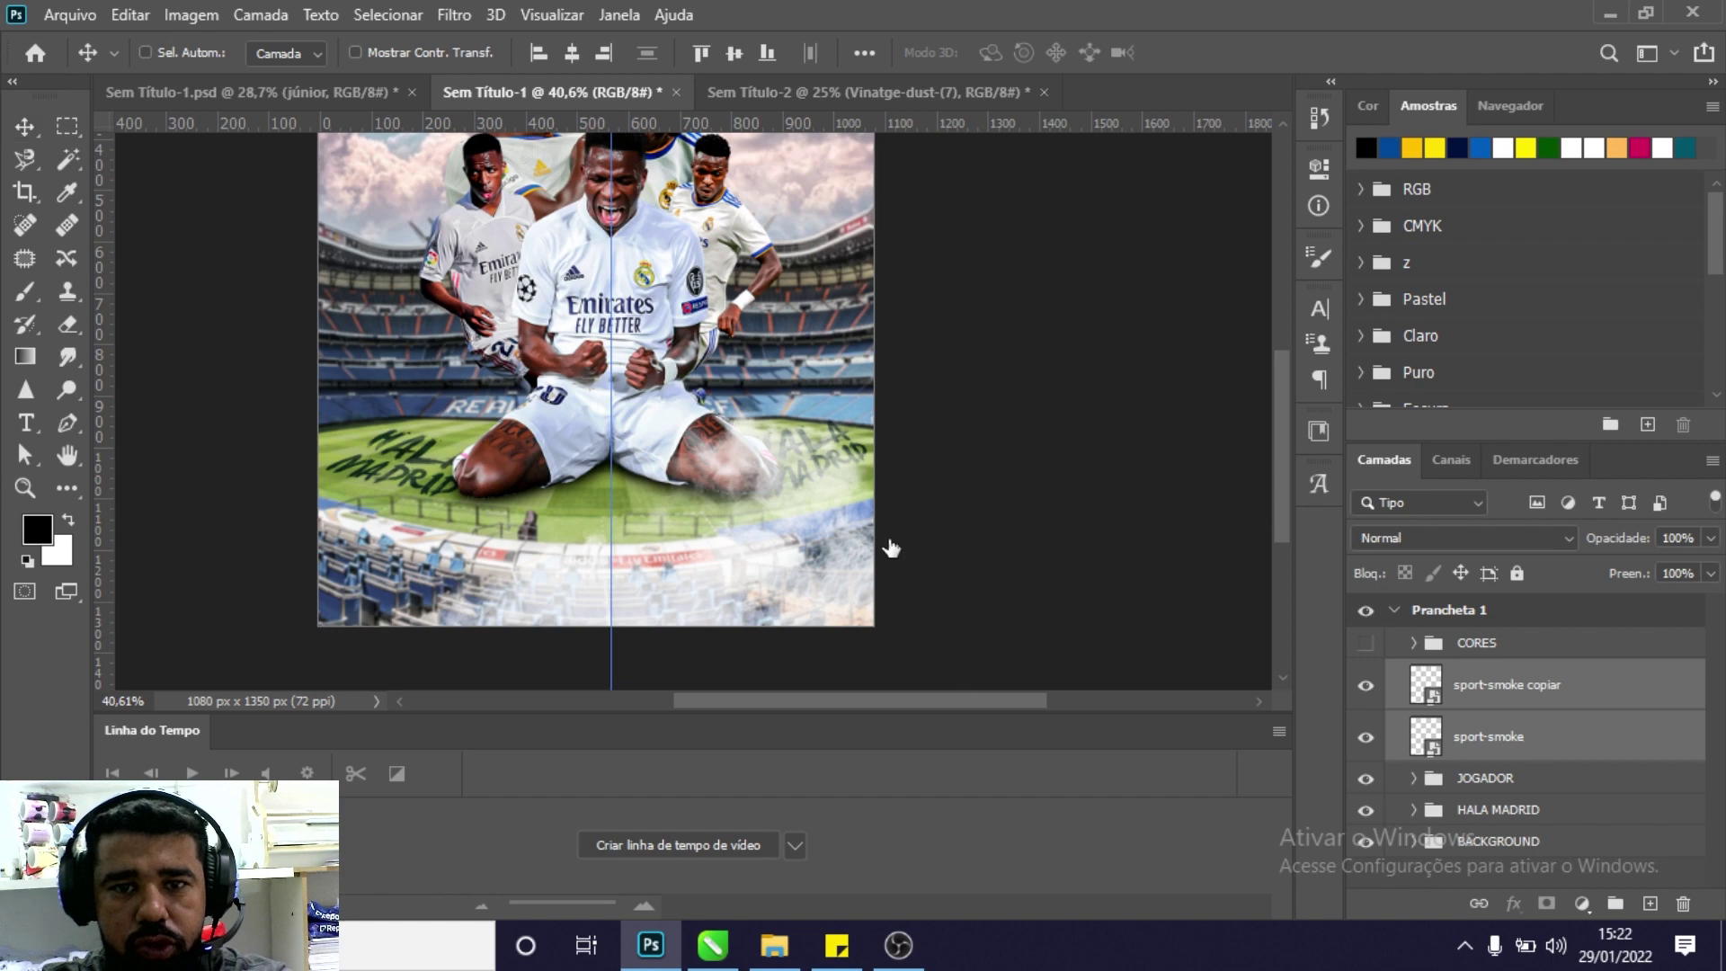
{"action": "key", "text": "ctrl+t"}
{"action": "left_click_drag", "start_coordinate": [970, 386], "coordinate": [952, 452]}
{"action": "left_click_drag", "start_coordinate": [844, 553], "coordinate": [901, 532]}
{"action": "key", "text": "Return"}
Duplicate the smoke pair, flip the copies horizontally, and move them to the left side.
{"action": "key", "text": "ctrl+j"}
{"action": "key", "text": "ctrl+t"}
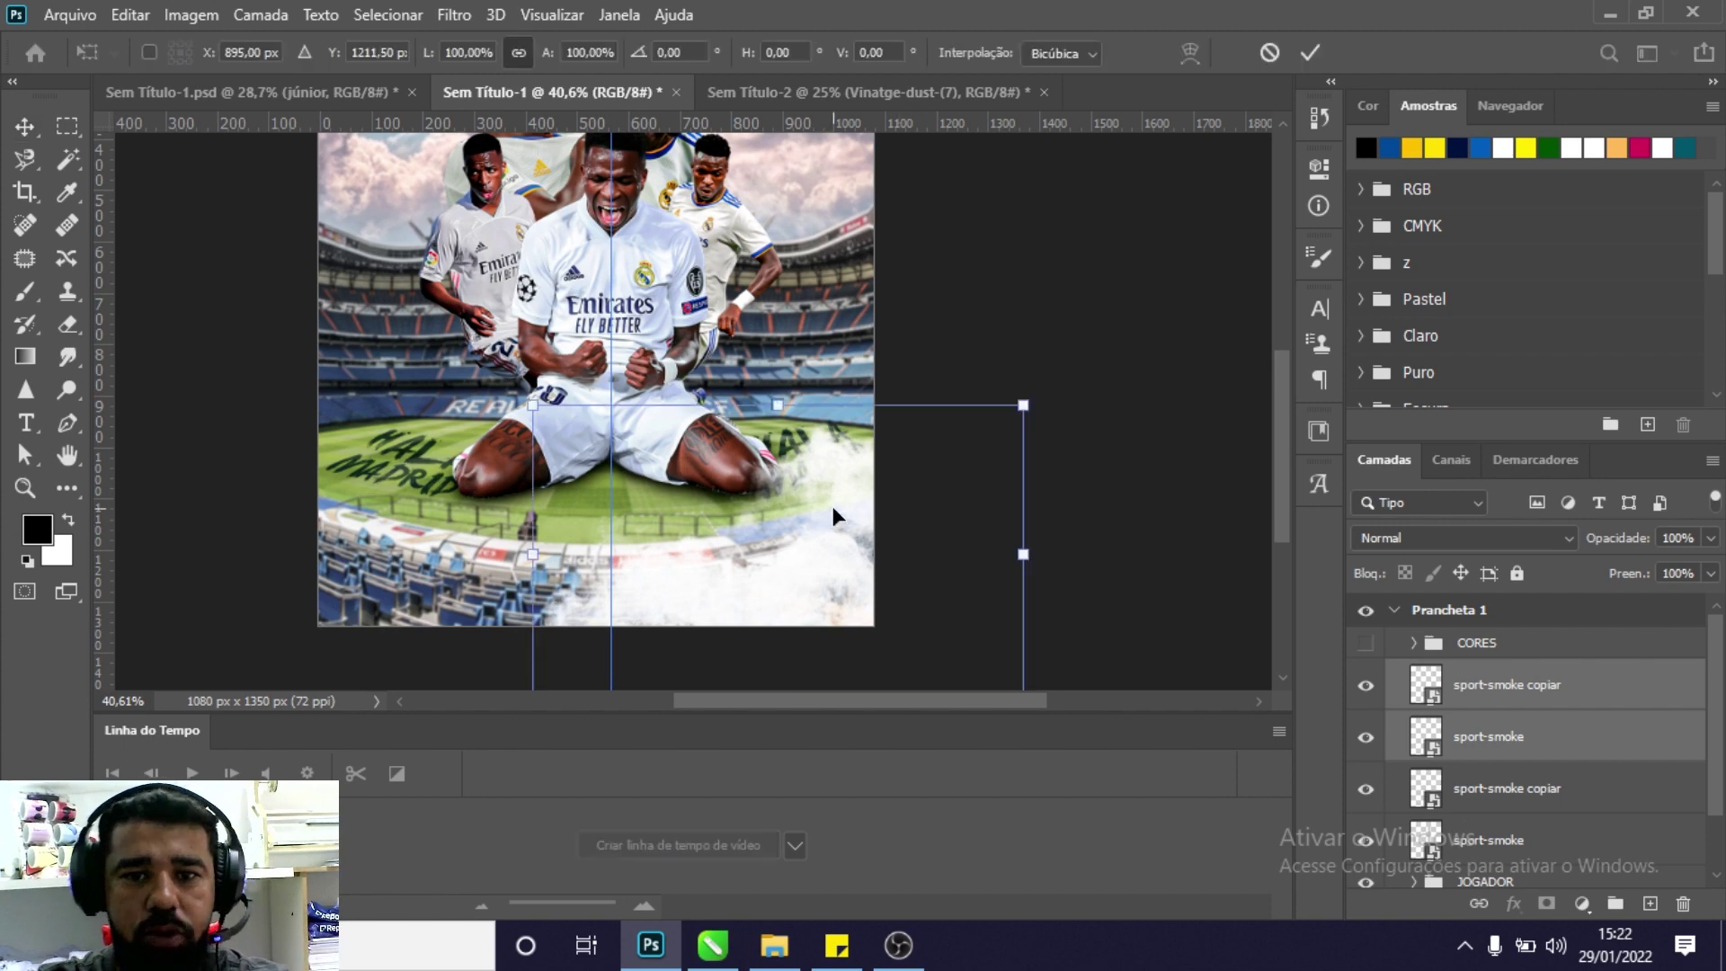
{"action": "left_click_drag", "start_coordinate": [849, 505], "coordinate": [558, 517]}
{"action": "right_click", "coordinate": [558, 524]}
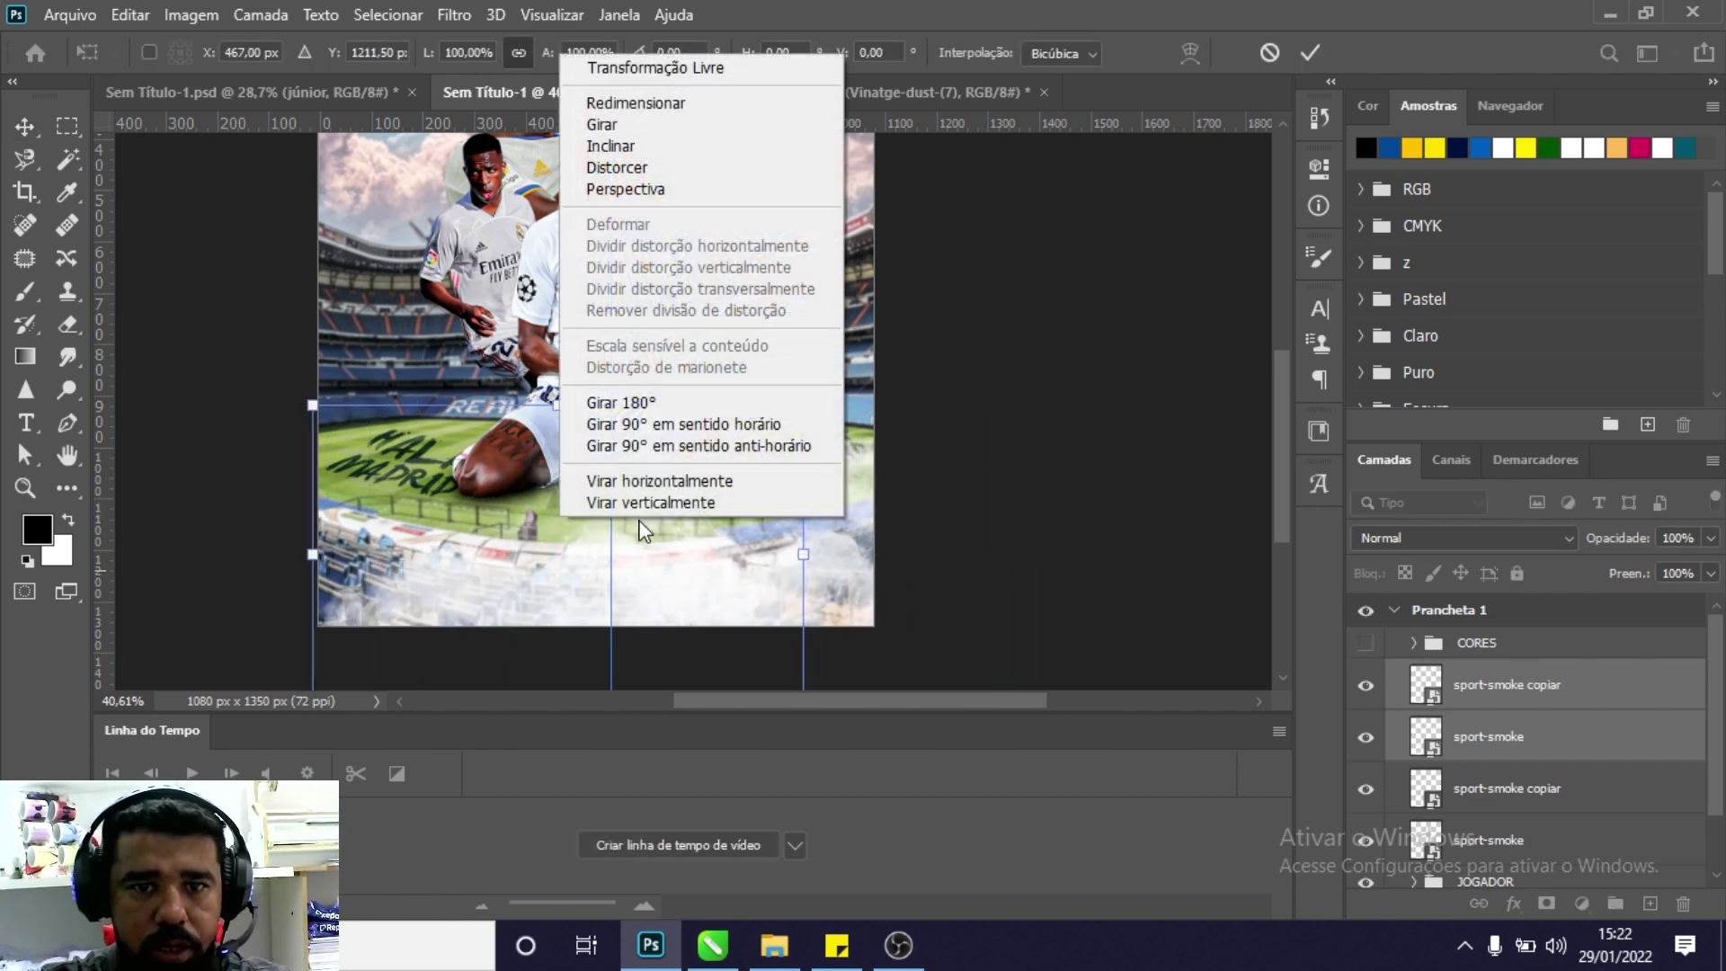
{"action": "left_click", "coordinate": [645, 482]}
{"action": "left_click_drag", "start_coordinate": [660, 583], "coordinate": [534, 580]}
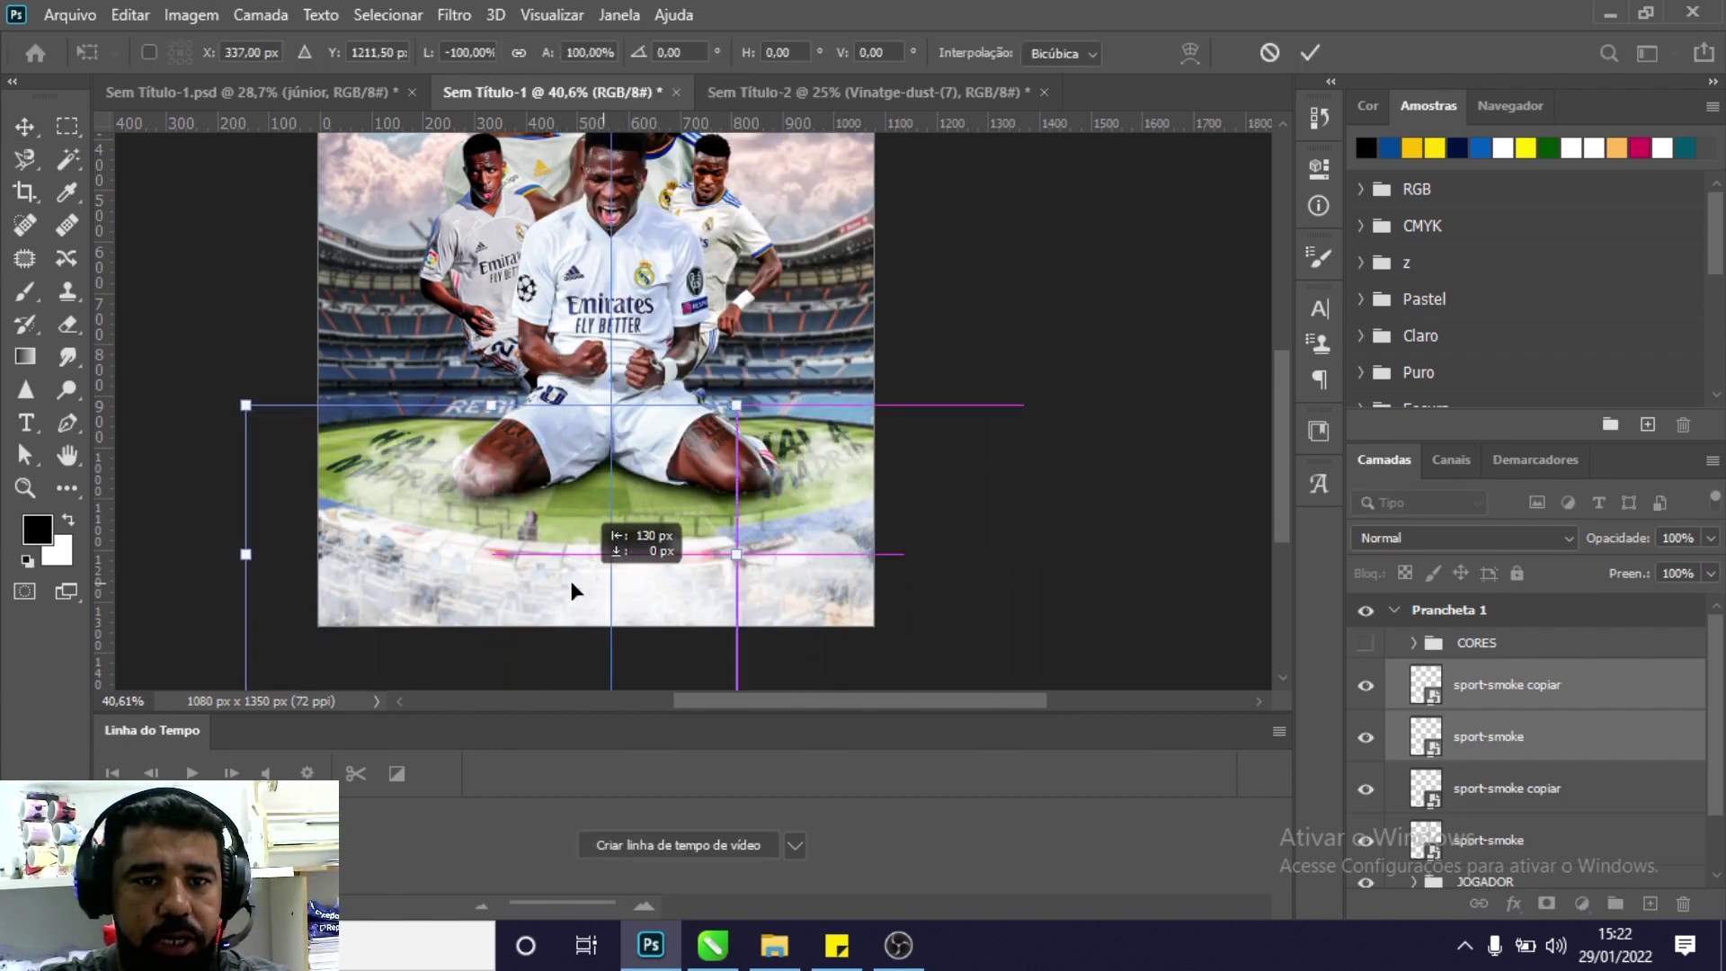
{"action": "key", "text": "Return"}
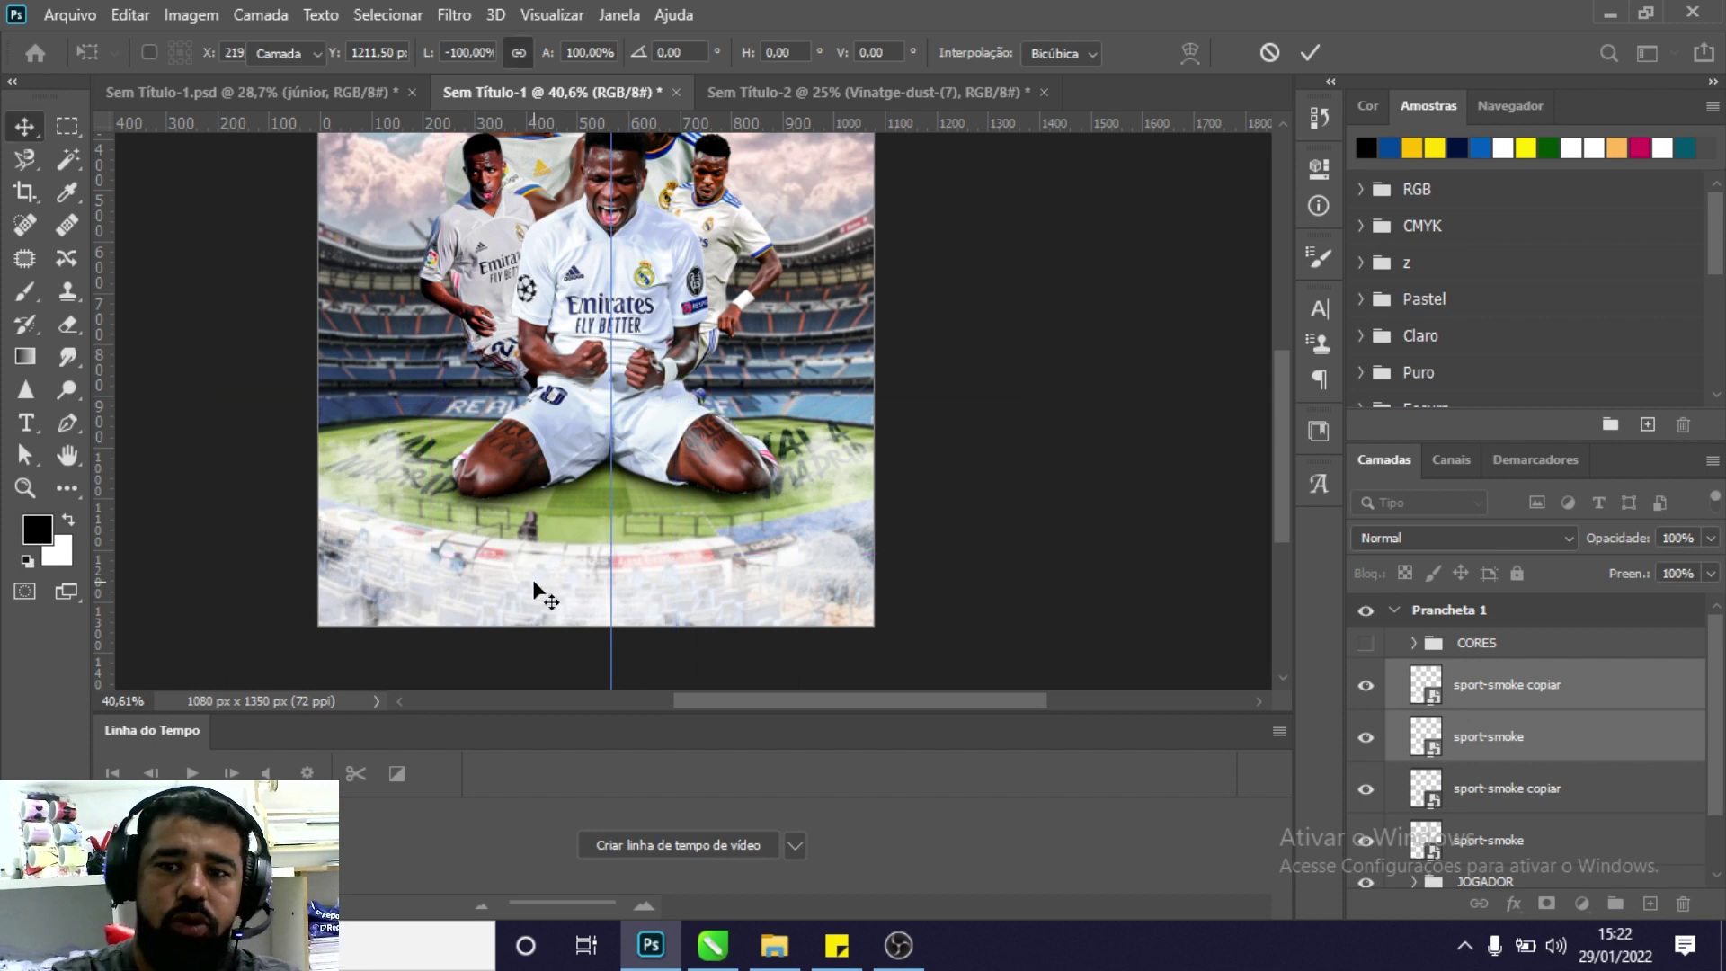
{"action": "left_click", "coordinate": [1494, 812], "text": "shift"}
Group all the smoke layers and name the new group SMOKE.
{"action": "left_click", "coordinate": [1485, 859], "text": "shift"}
{"action": "key", "text": "ctrl+g"}
{"action": "double_click", "coordinate": [1485, 674]}
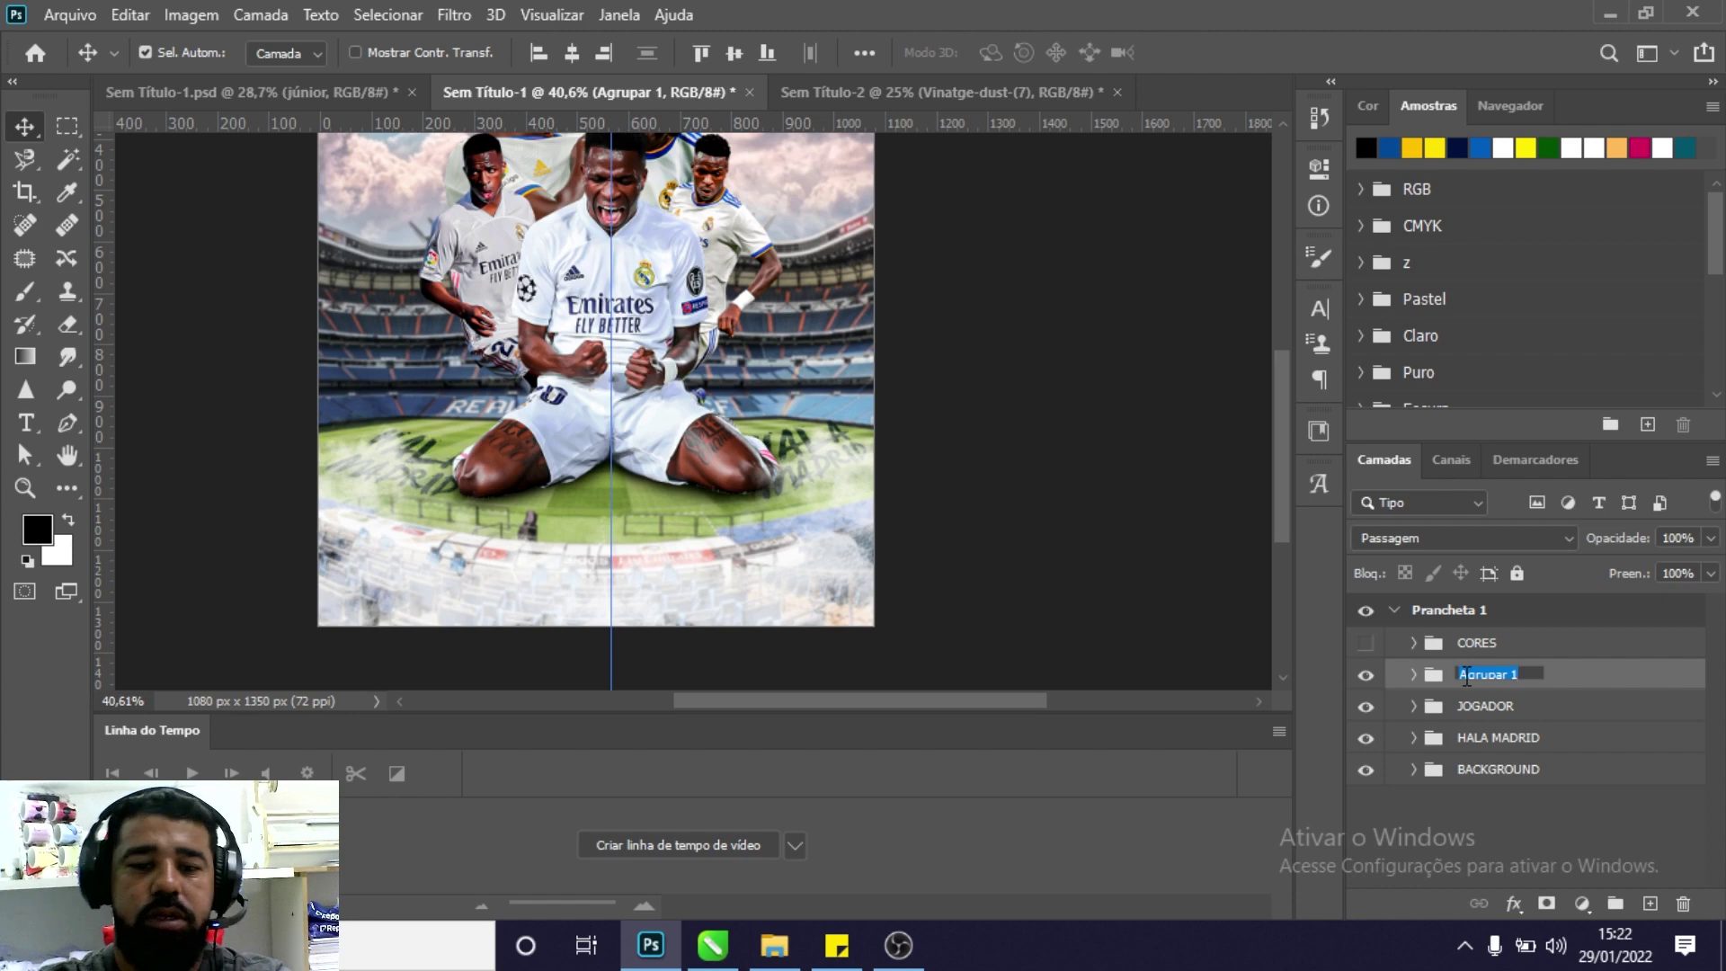
{"action": "type", "text": "S"}
{"action": "key", "text": "Return"}
Zoom in on the kneeling player and smoke, then back out to the whole artboard.
{"action": "key", "text": "z"}
{"action": "left_click", "coordinate": [668, 435], "text": "alt"}
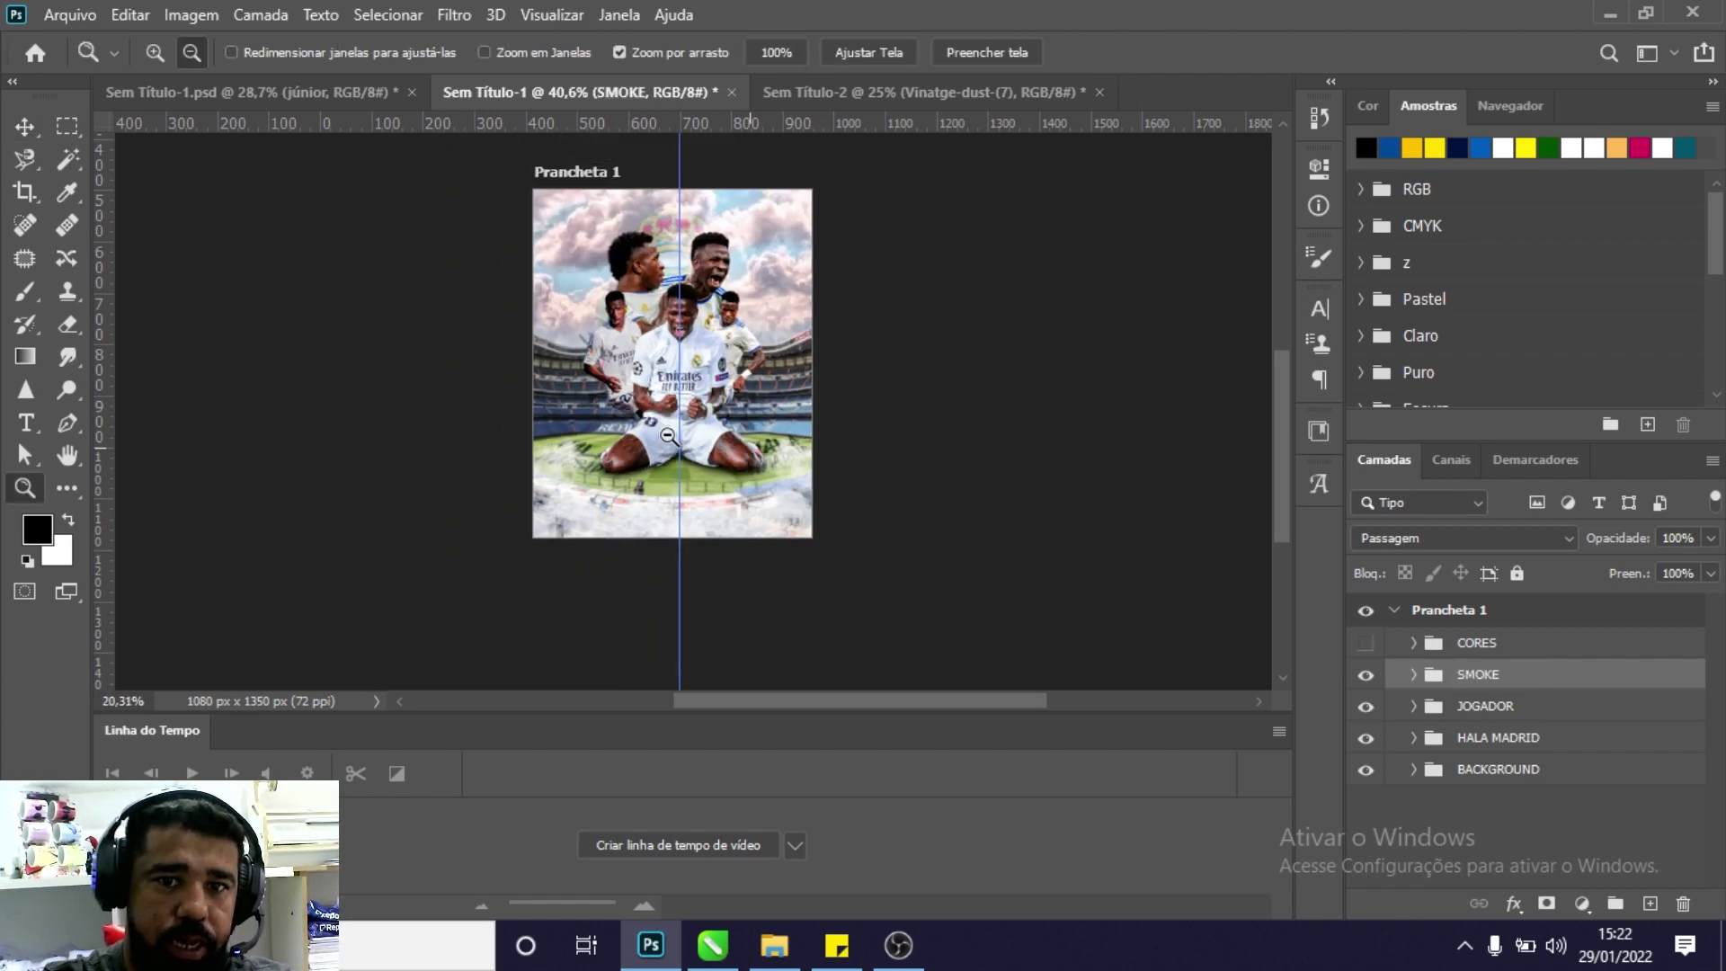
{"action": "left_click_drag", "start_coordinate": [667, 435], "coordinate": [701, 440]}
{"action": "left_click", "coordinate": [27, 128]}
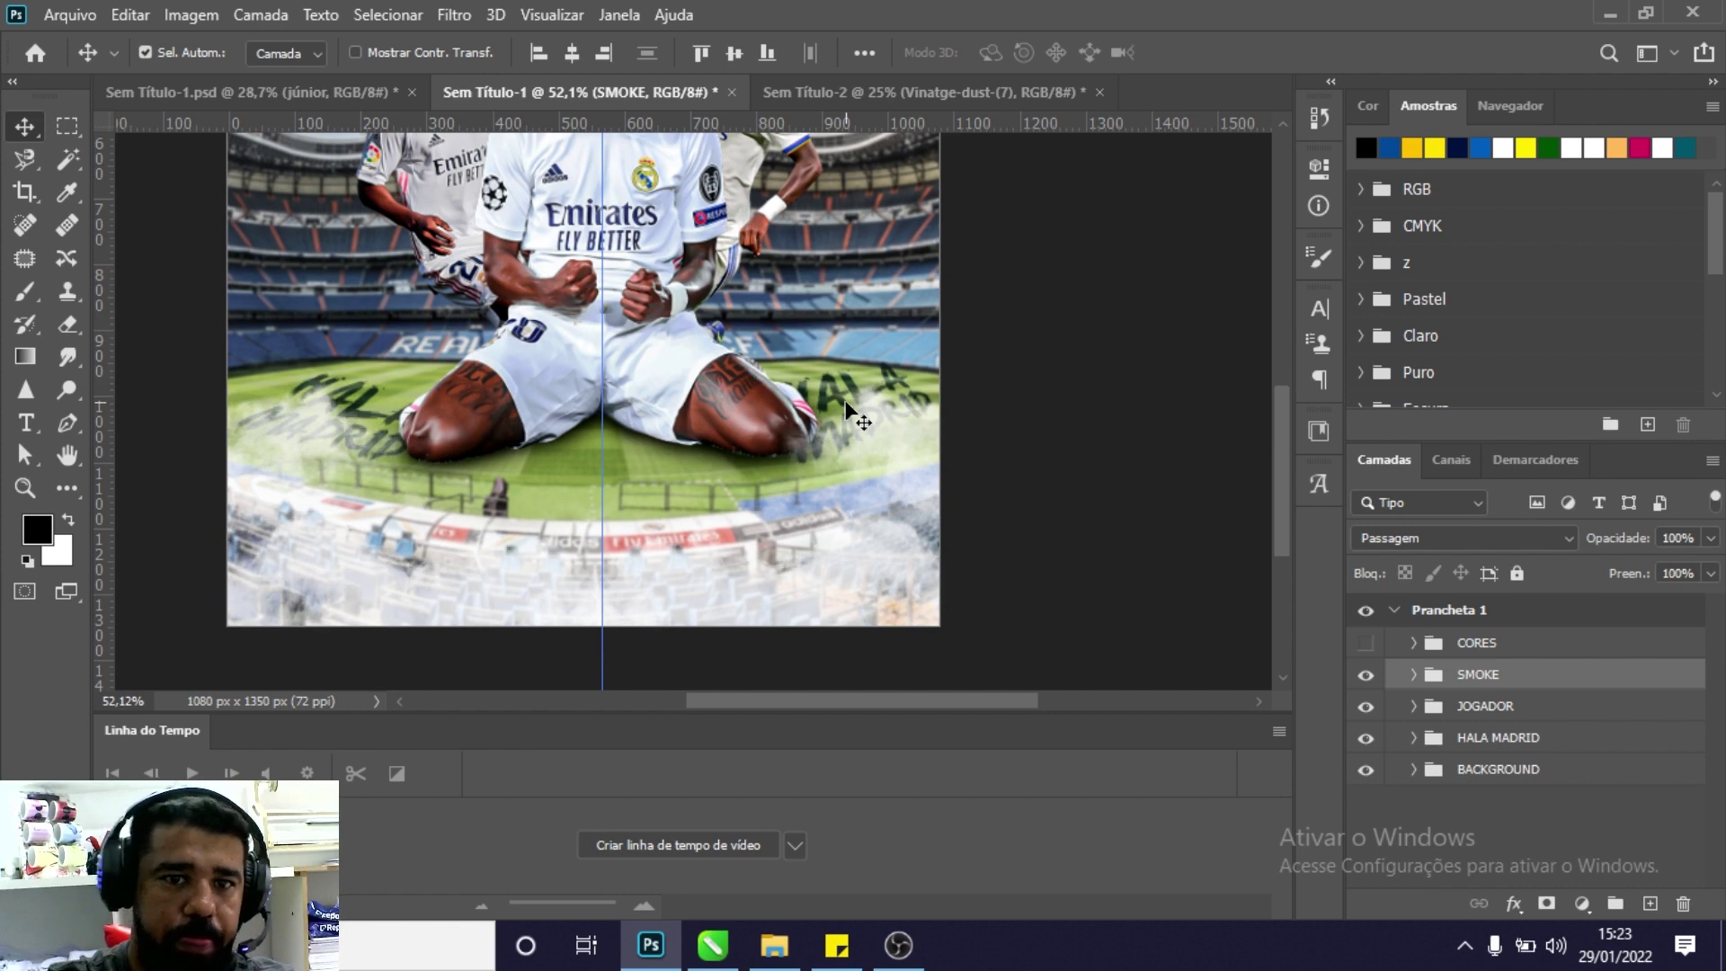
{"action": "key", "text": "z"}
{"action": "left_click_drag", "start_coordinate": [846, 406], "coordinate": [749, 472]}
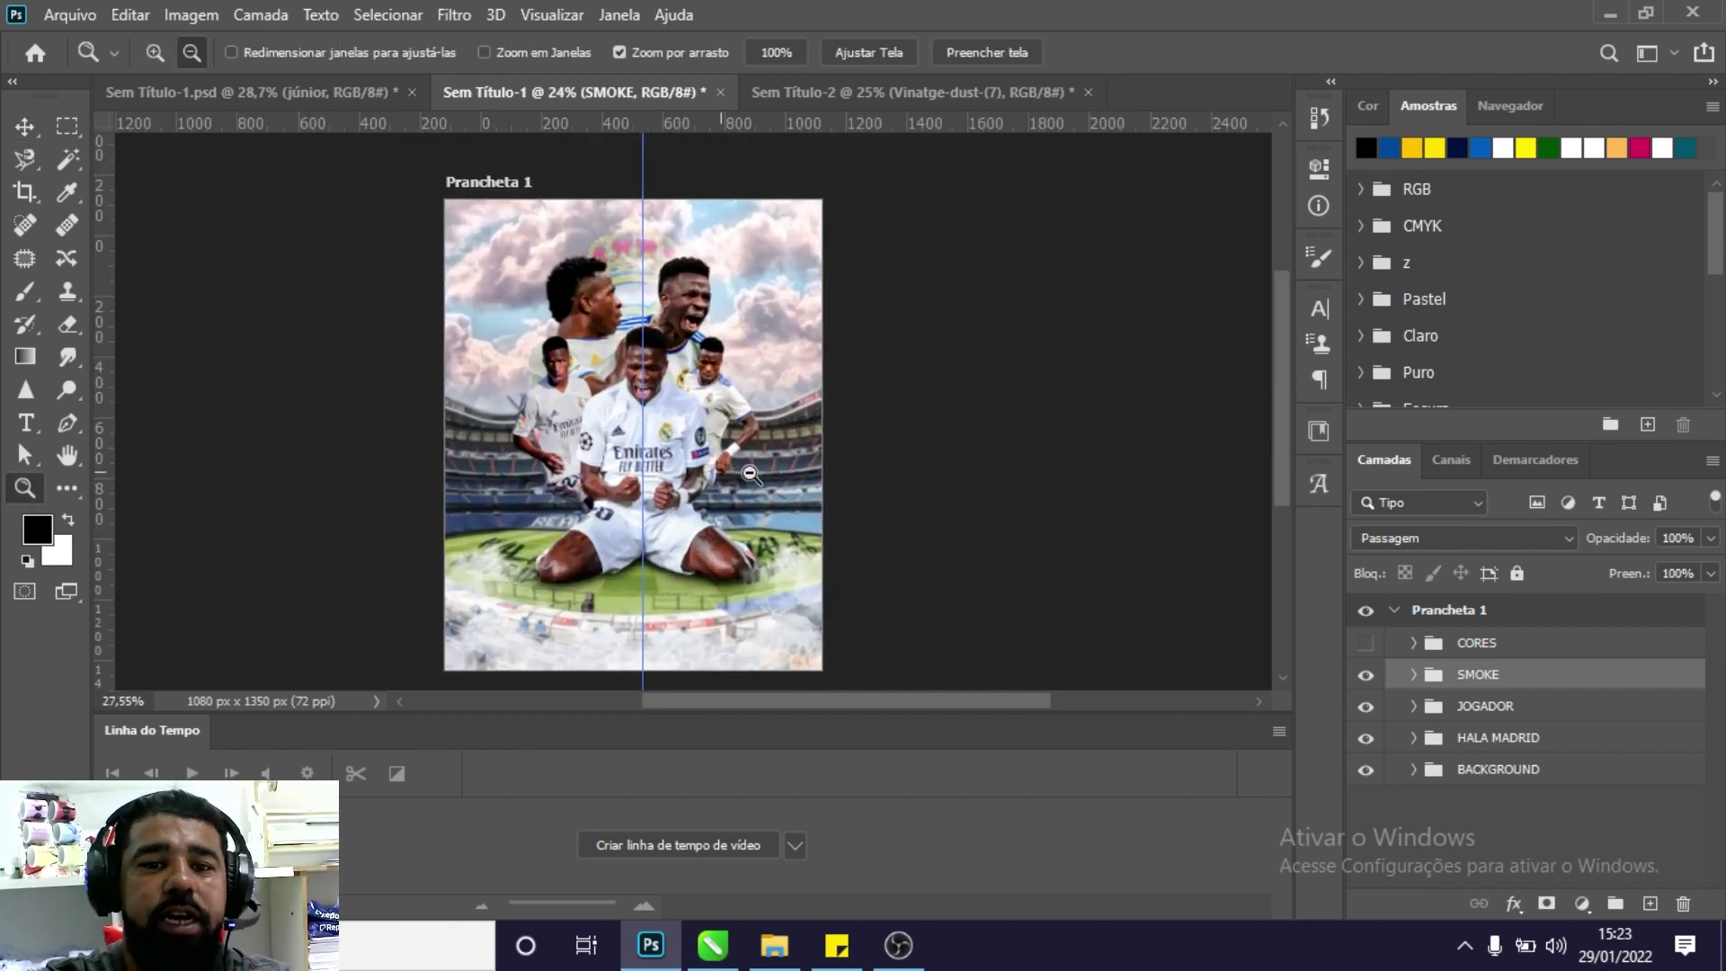
{"action": "left_click", "coordinate": [25, 127]}
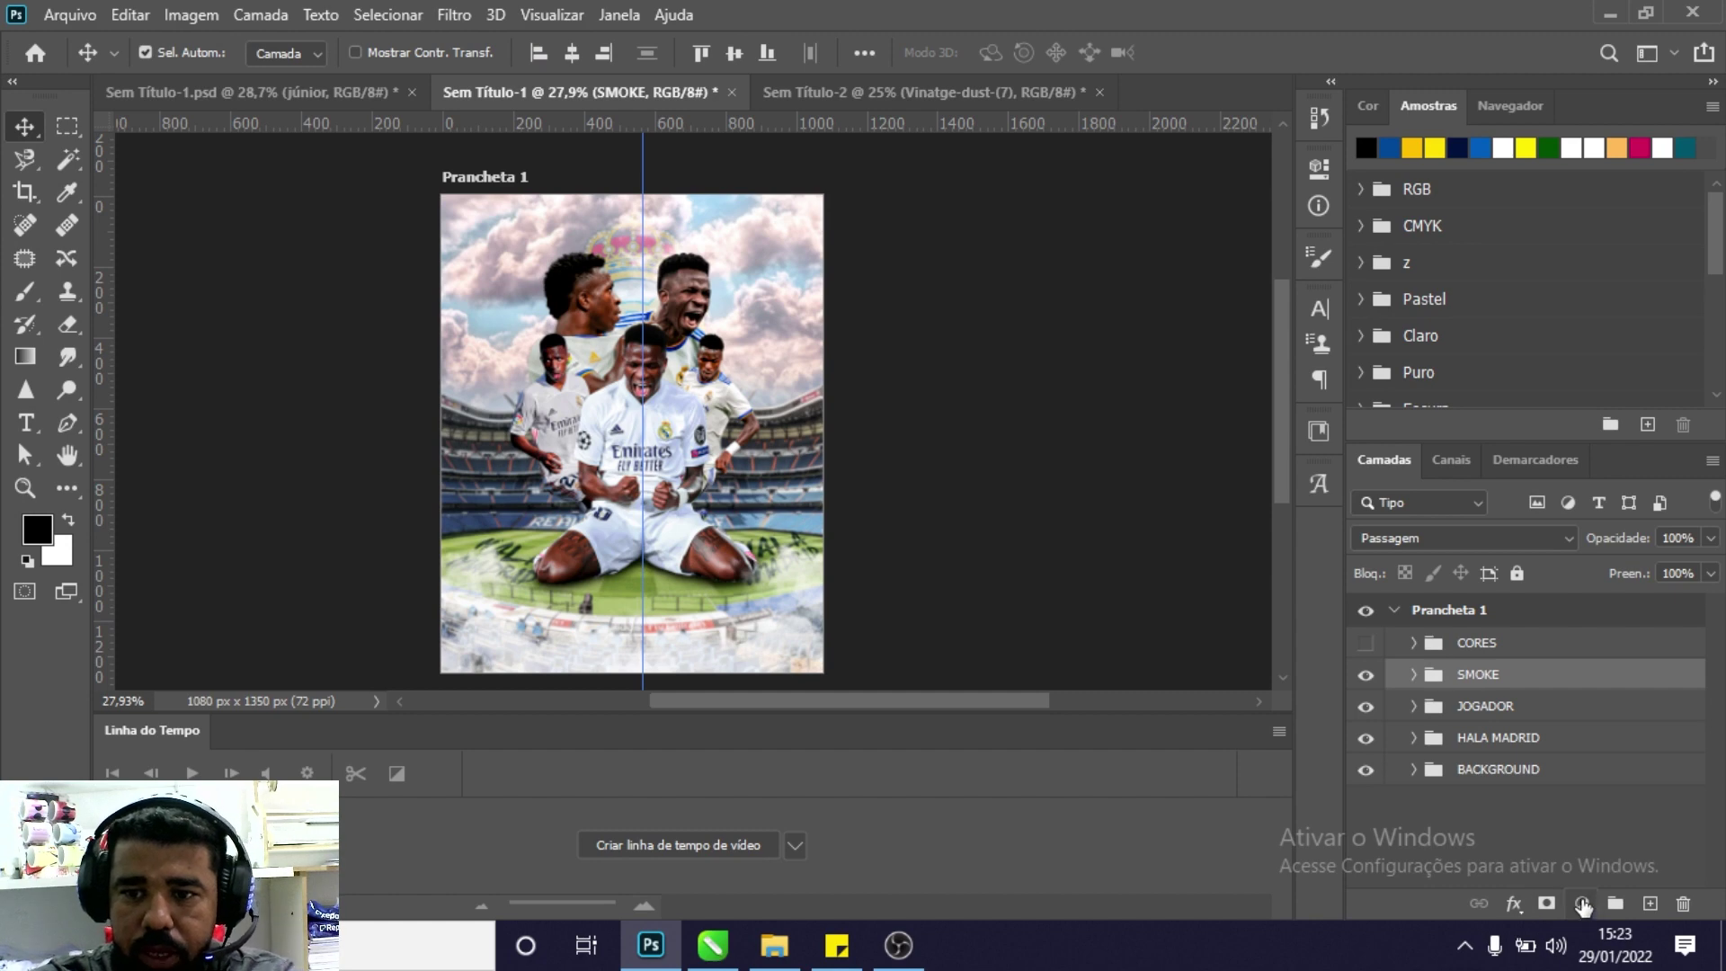
Add a Color Lookup adjustment layer and try several 3DLUTs before settling on FallColors.look.
{"action": "left_click", "coordinate": [1582, 904]}
{"action": "left_click", "coordinate": [1587, 763]}
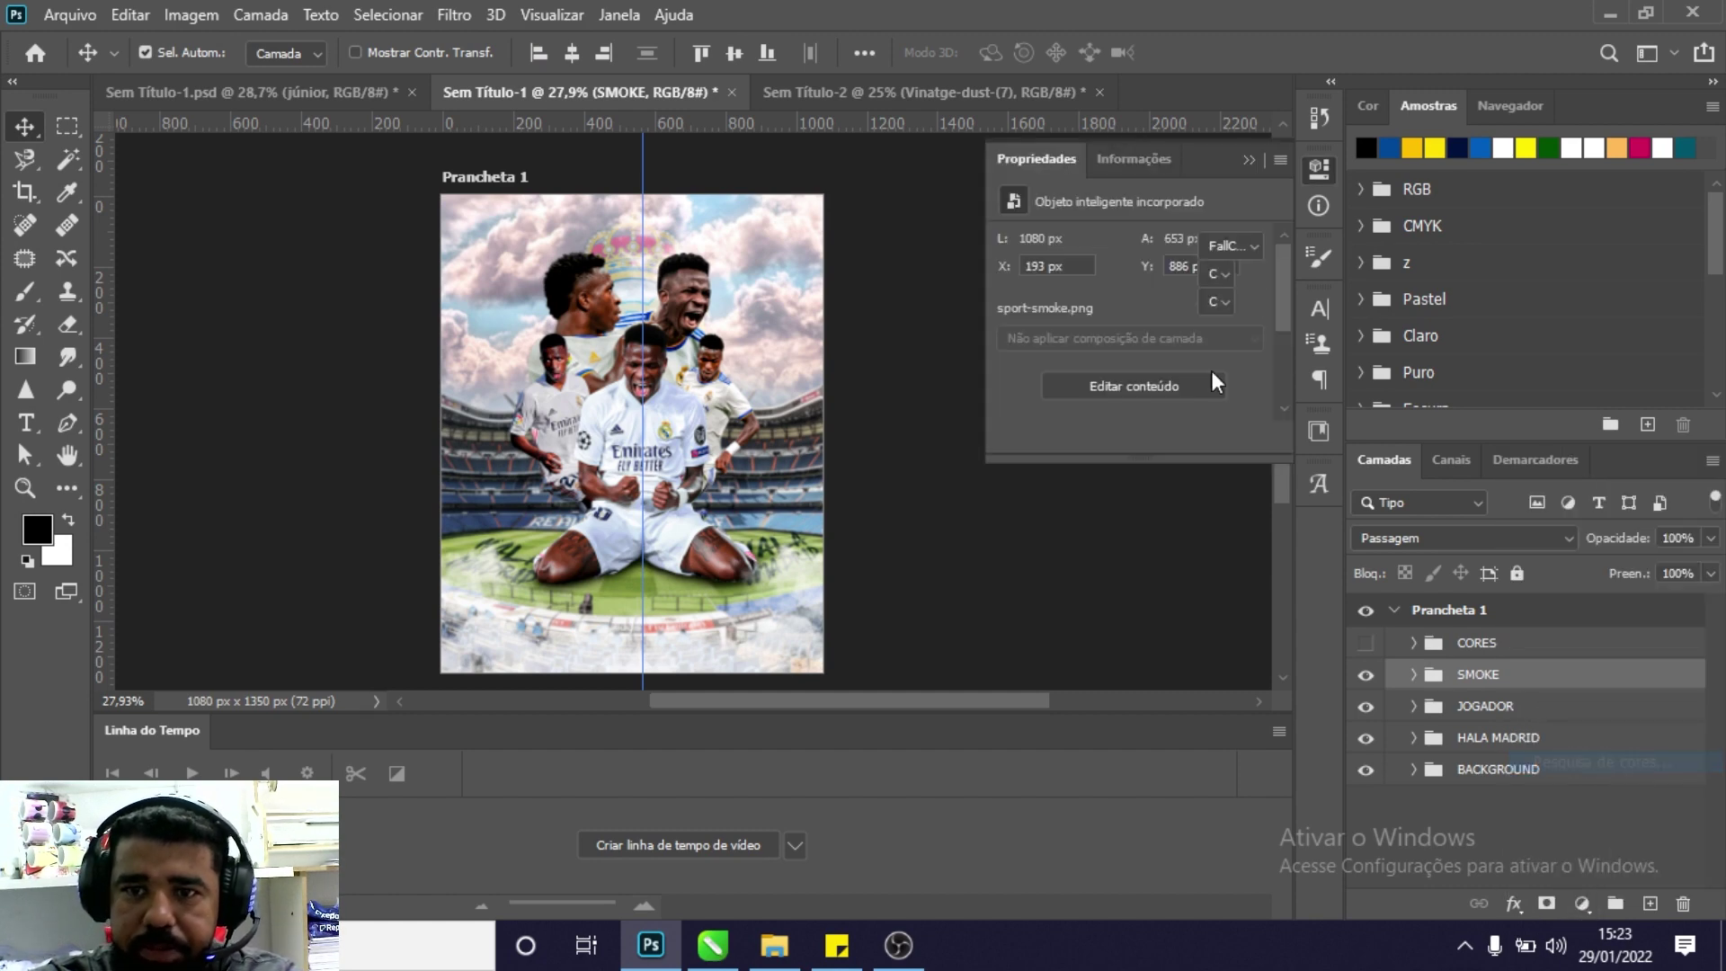
{"action": "left_click", "coordinate": [1241, 243]}
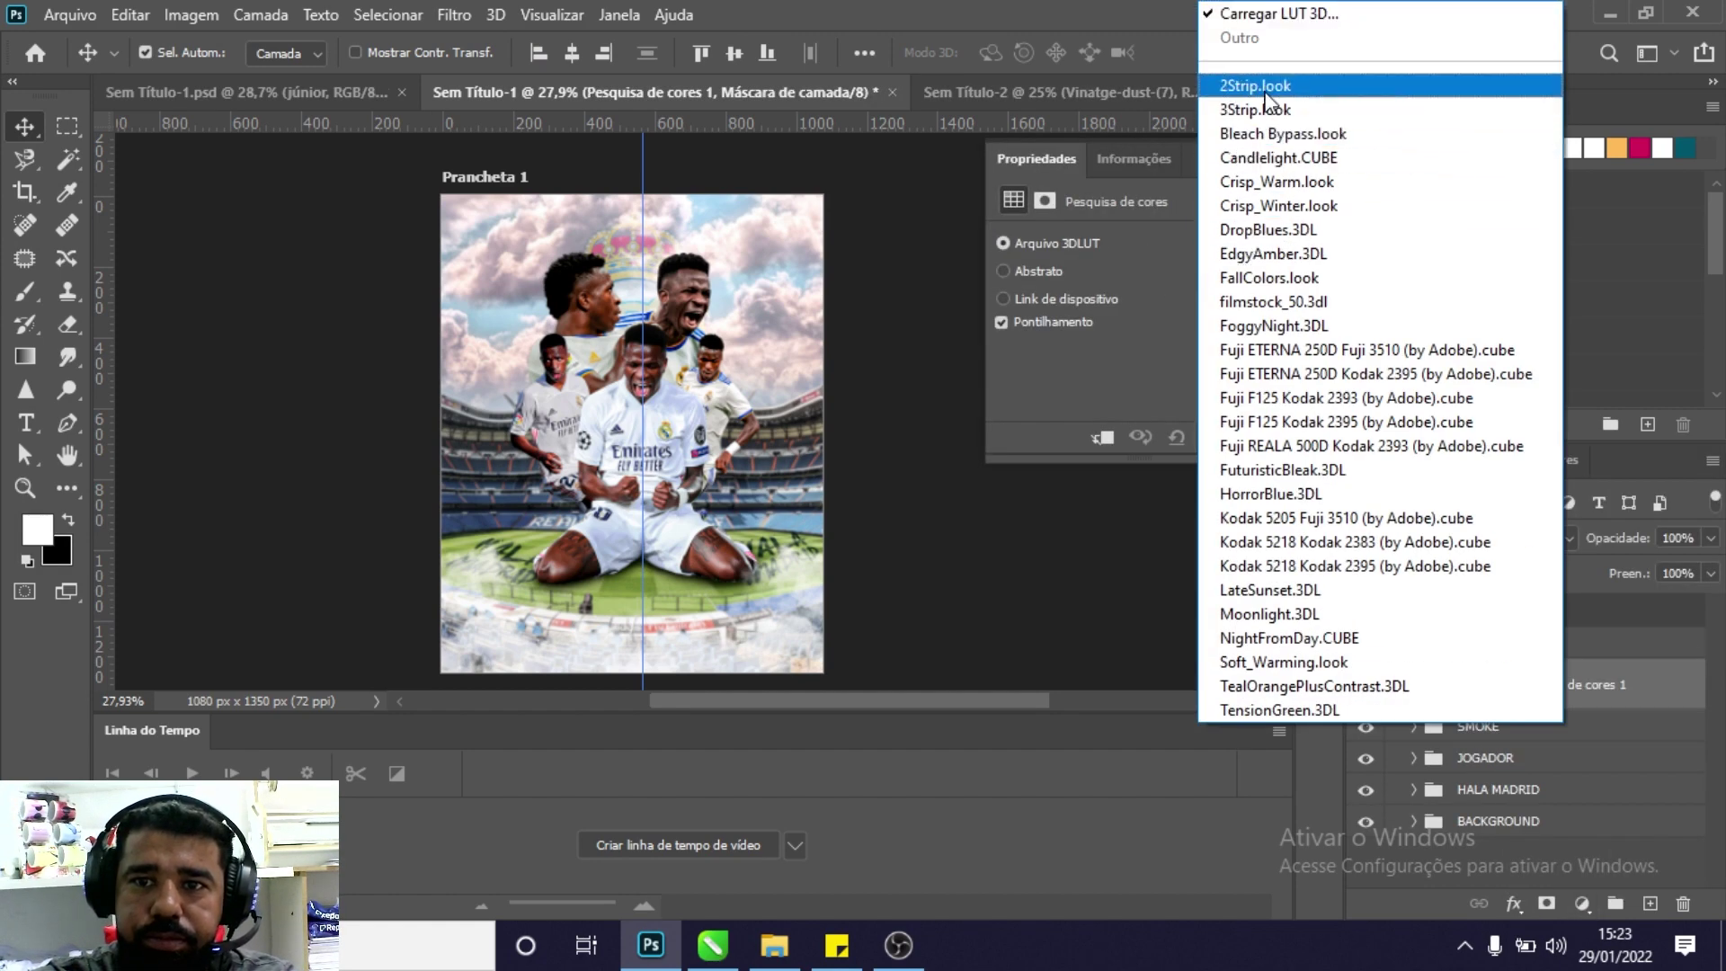
{"action": "left_click", "coordinate": [1265, 90]}
{"action": "key", "text": "Down"}
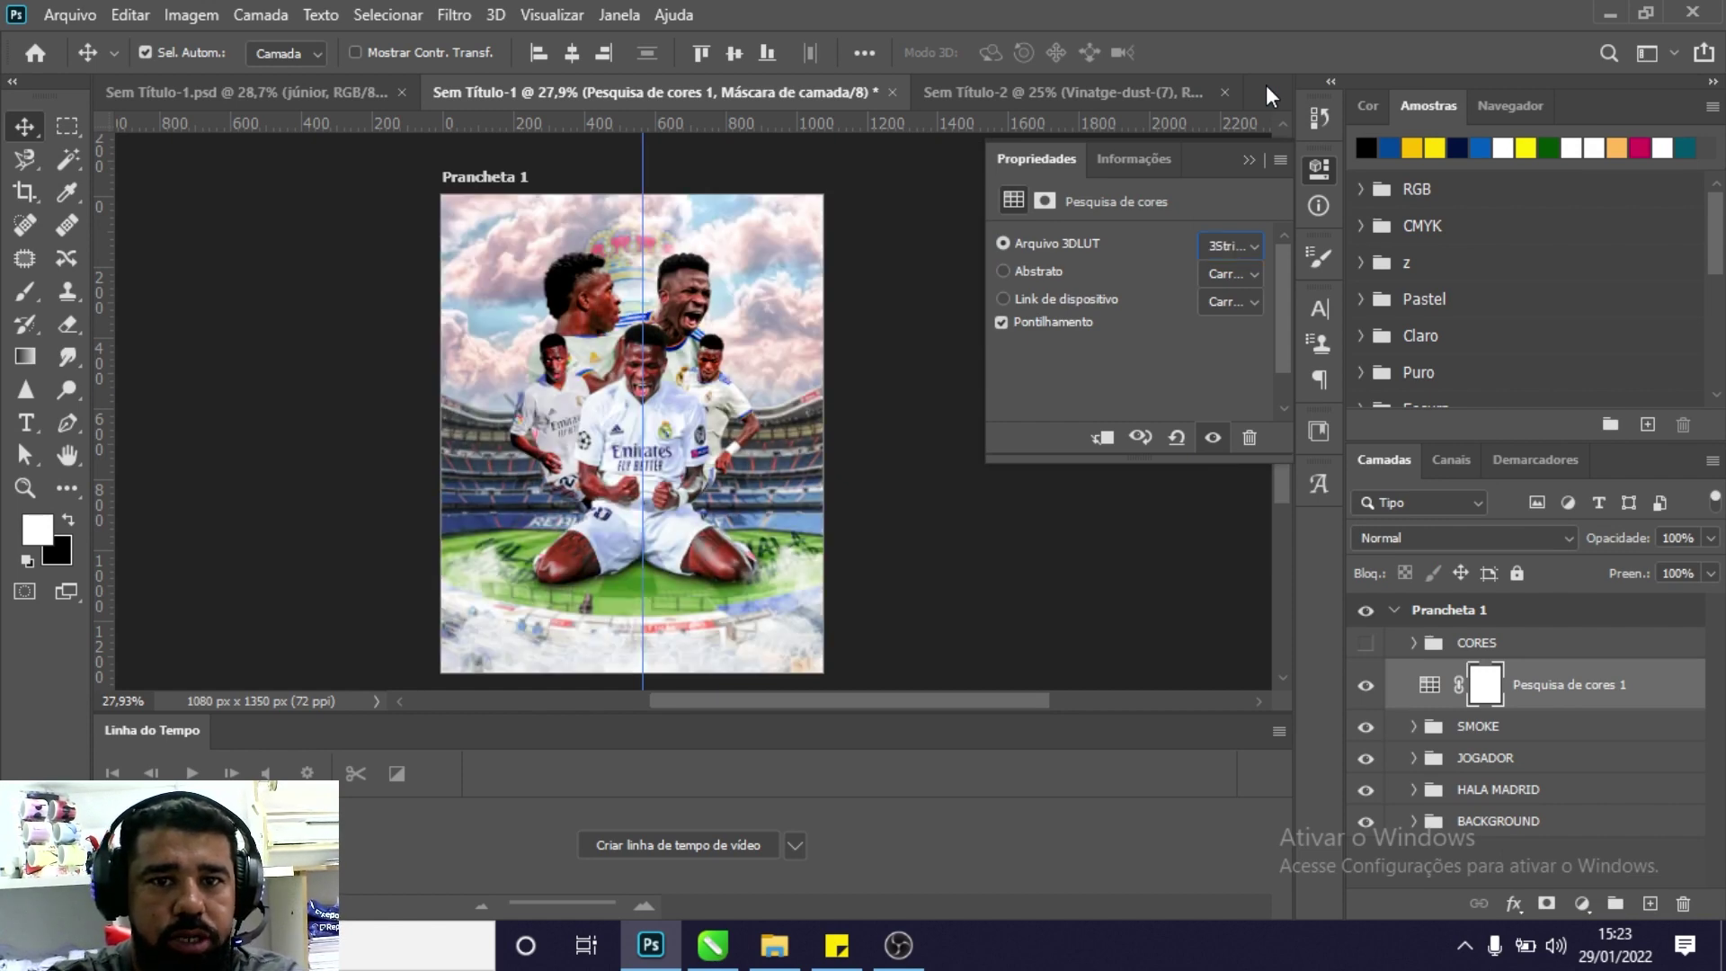
{"action": "key", "text": "Down"}
{"action": "key", "text": "Down"}
{"action": "key", "text": "Down"}
{"action": "key", "text": "Down"}
{"action": "key", "text": "Down"}
{"action": "key", "text": "Down"}
{"action": "key", "text": "Up"}
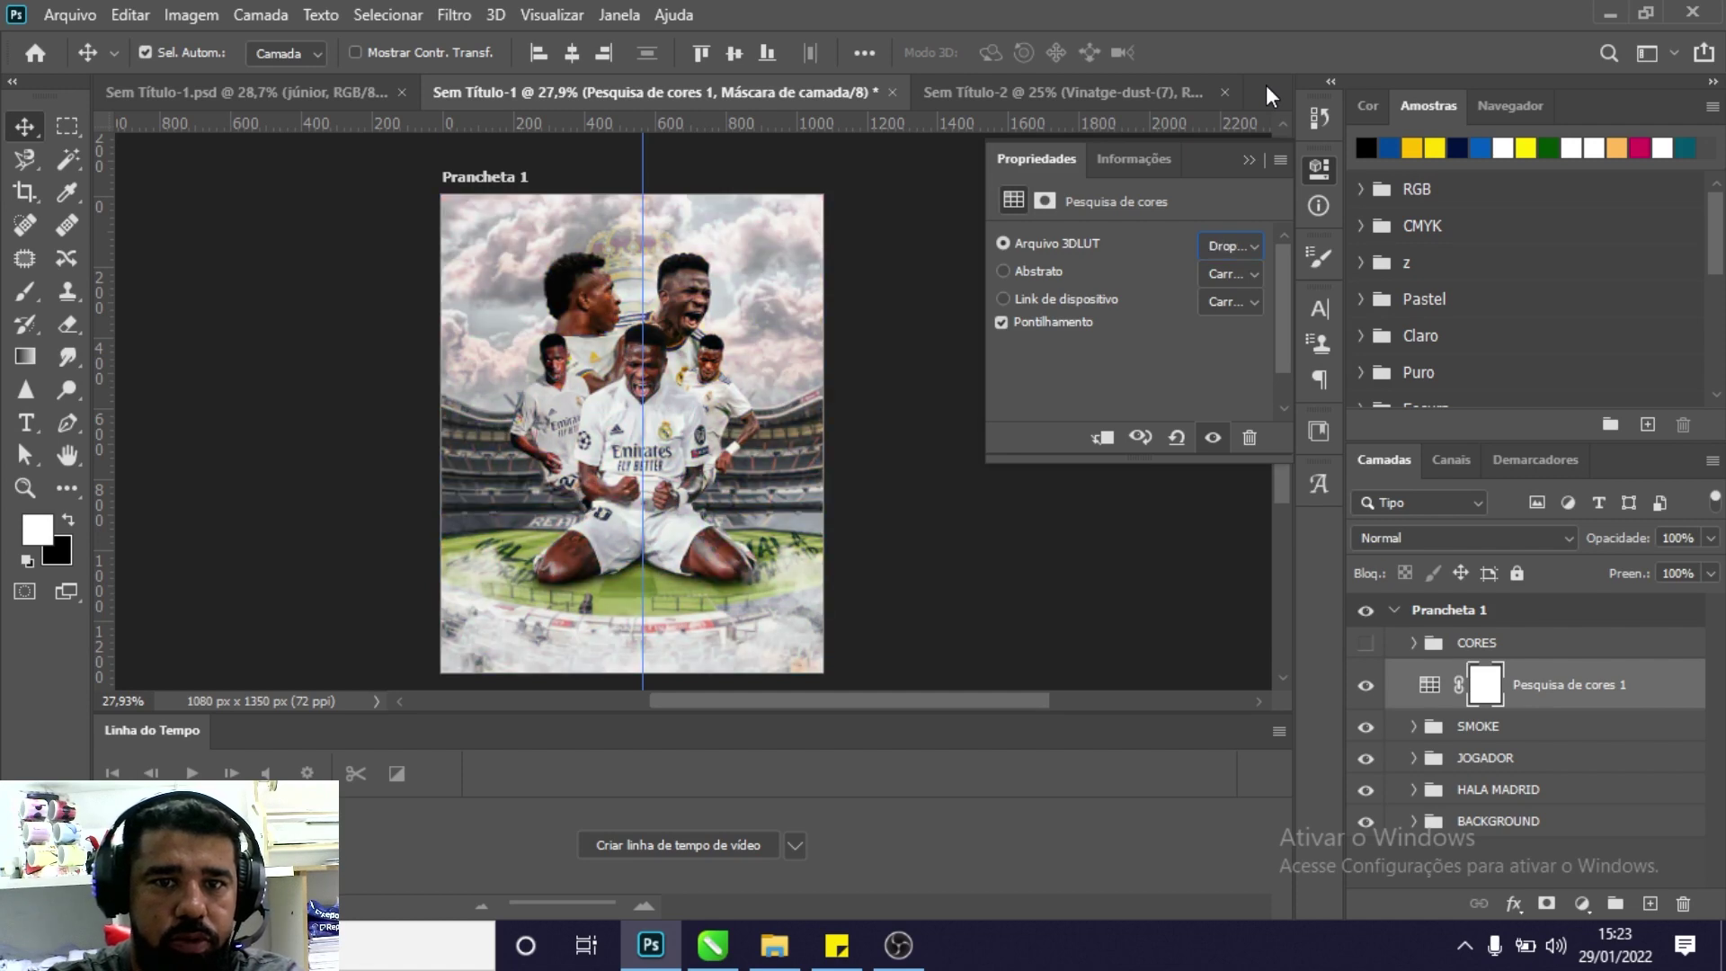
{"action": "key", "text": "Down"}
{"action": "key", "text": "Down"}
{"action": "key", "text": "Down"}
{"action": "key", "text": "Up"}
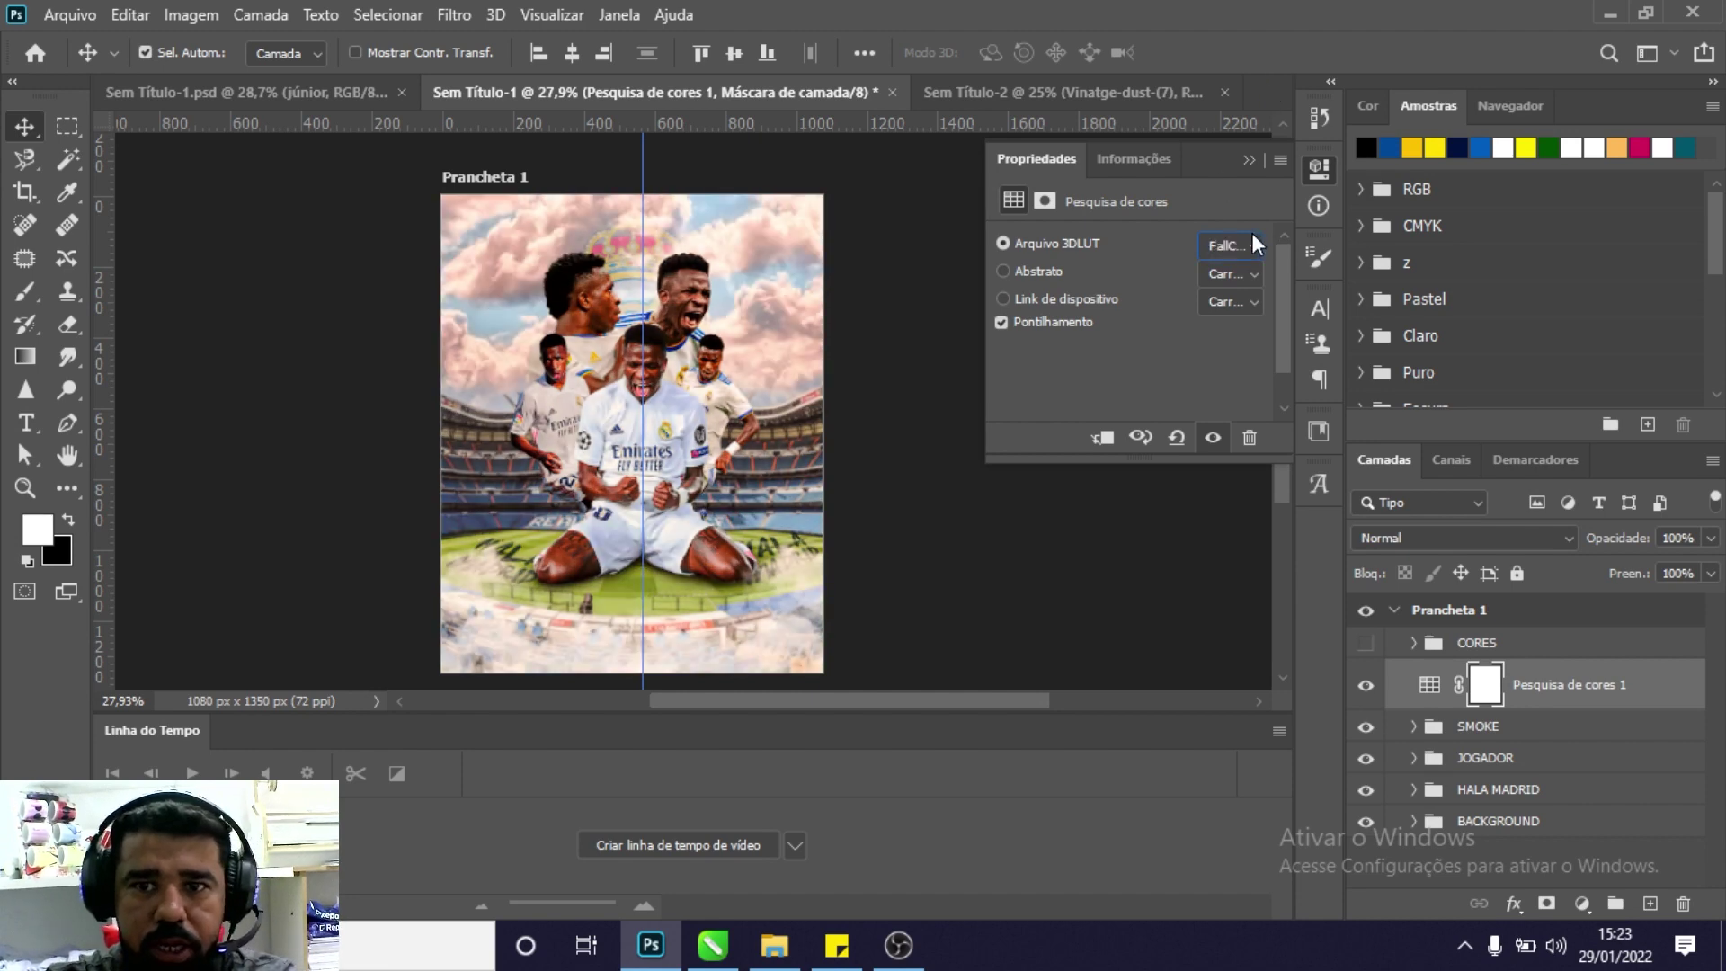
{"action": "left_click", "coordinate": [1253, 239]}
{"action": "left_click", "coordinate": [1254, 275]}
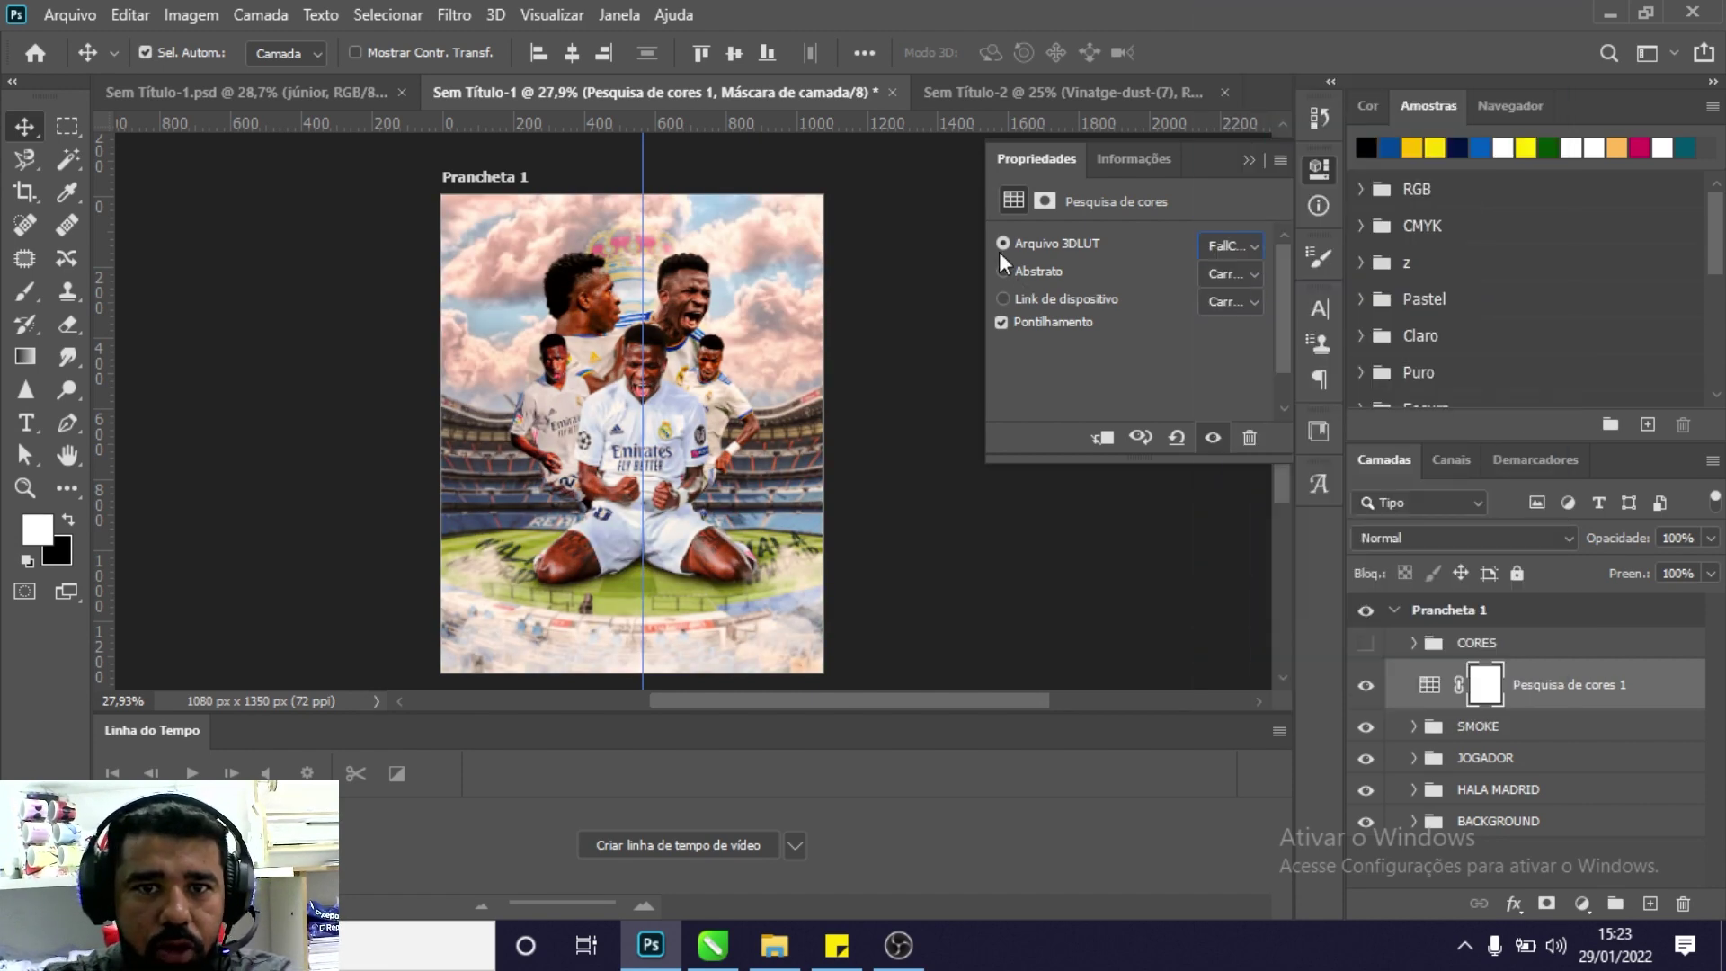
Compare with the other poster document's Color Lookup LUT, then return and close Properties.
{"action": "left_click", "coordinate": [282, 86]}
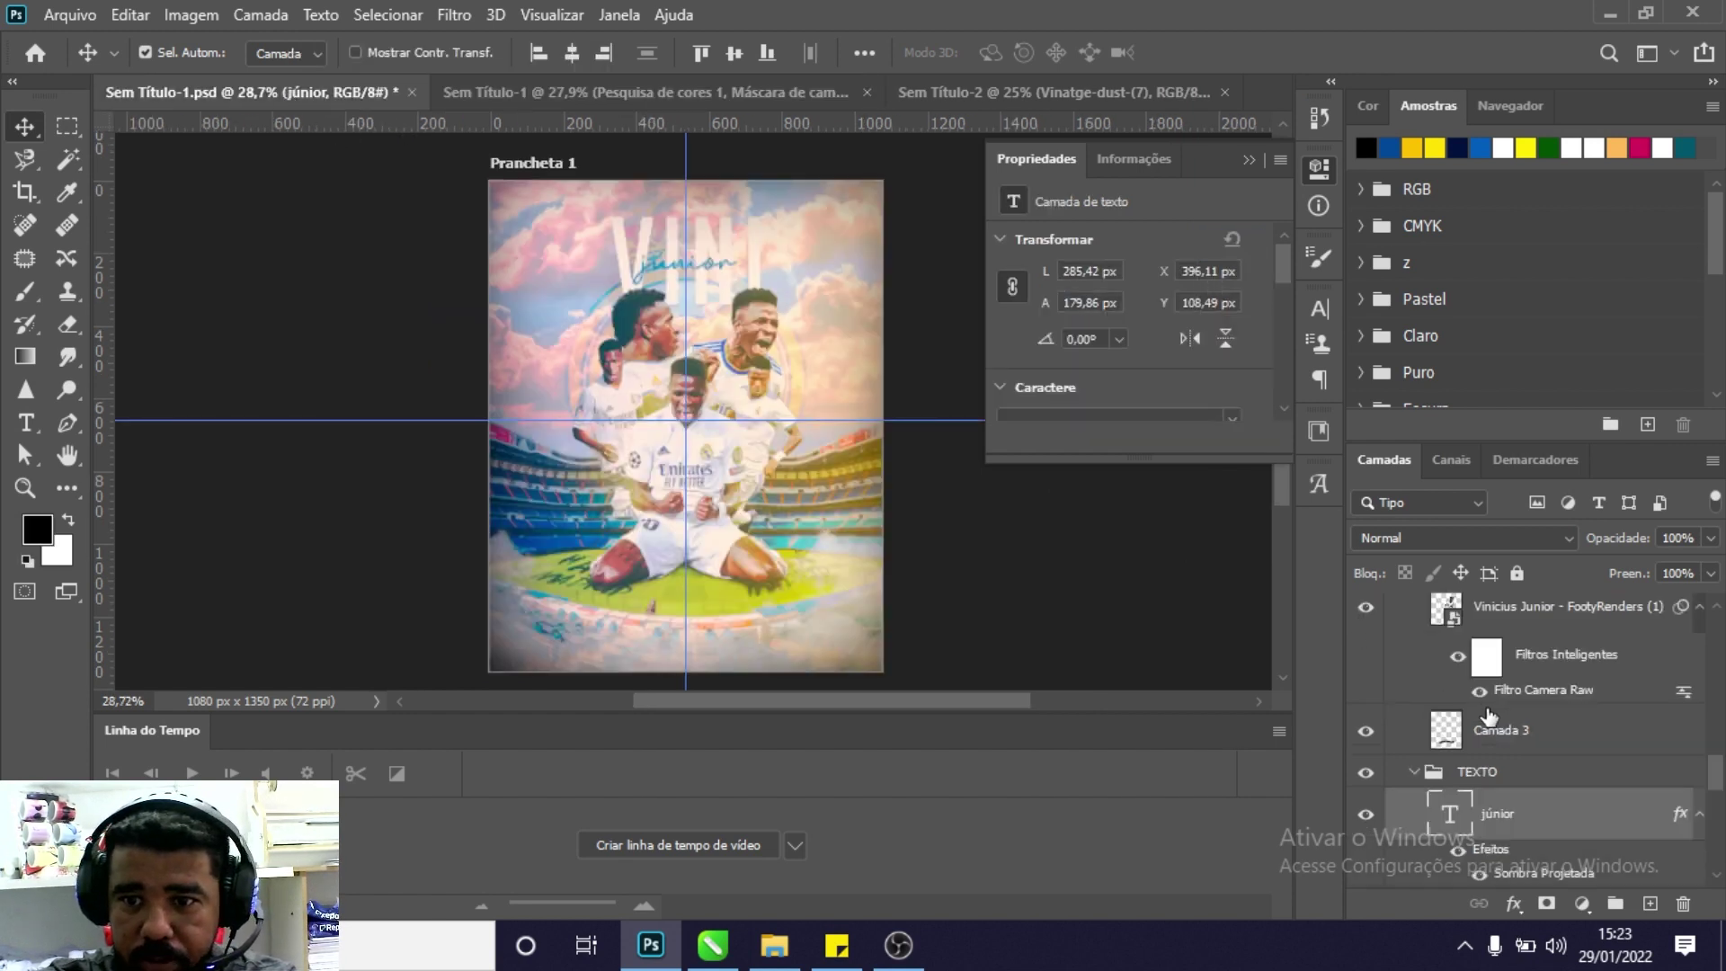
{"action": "scroll", "coordinate": [1487, 716], "scroll_direction": "up", "scroll_amount": 3}
{"action": "scroll", "coordinate": [1492, 717], "scroll_direction": "up", "scroll_amount": 3}
{"action": "scroll", "coordinate": [1496, 716], "scroll_direction": "up", "scroll_amount": 3}
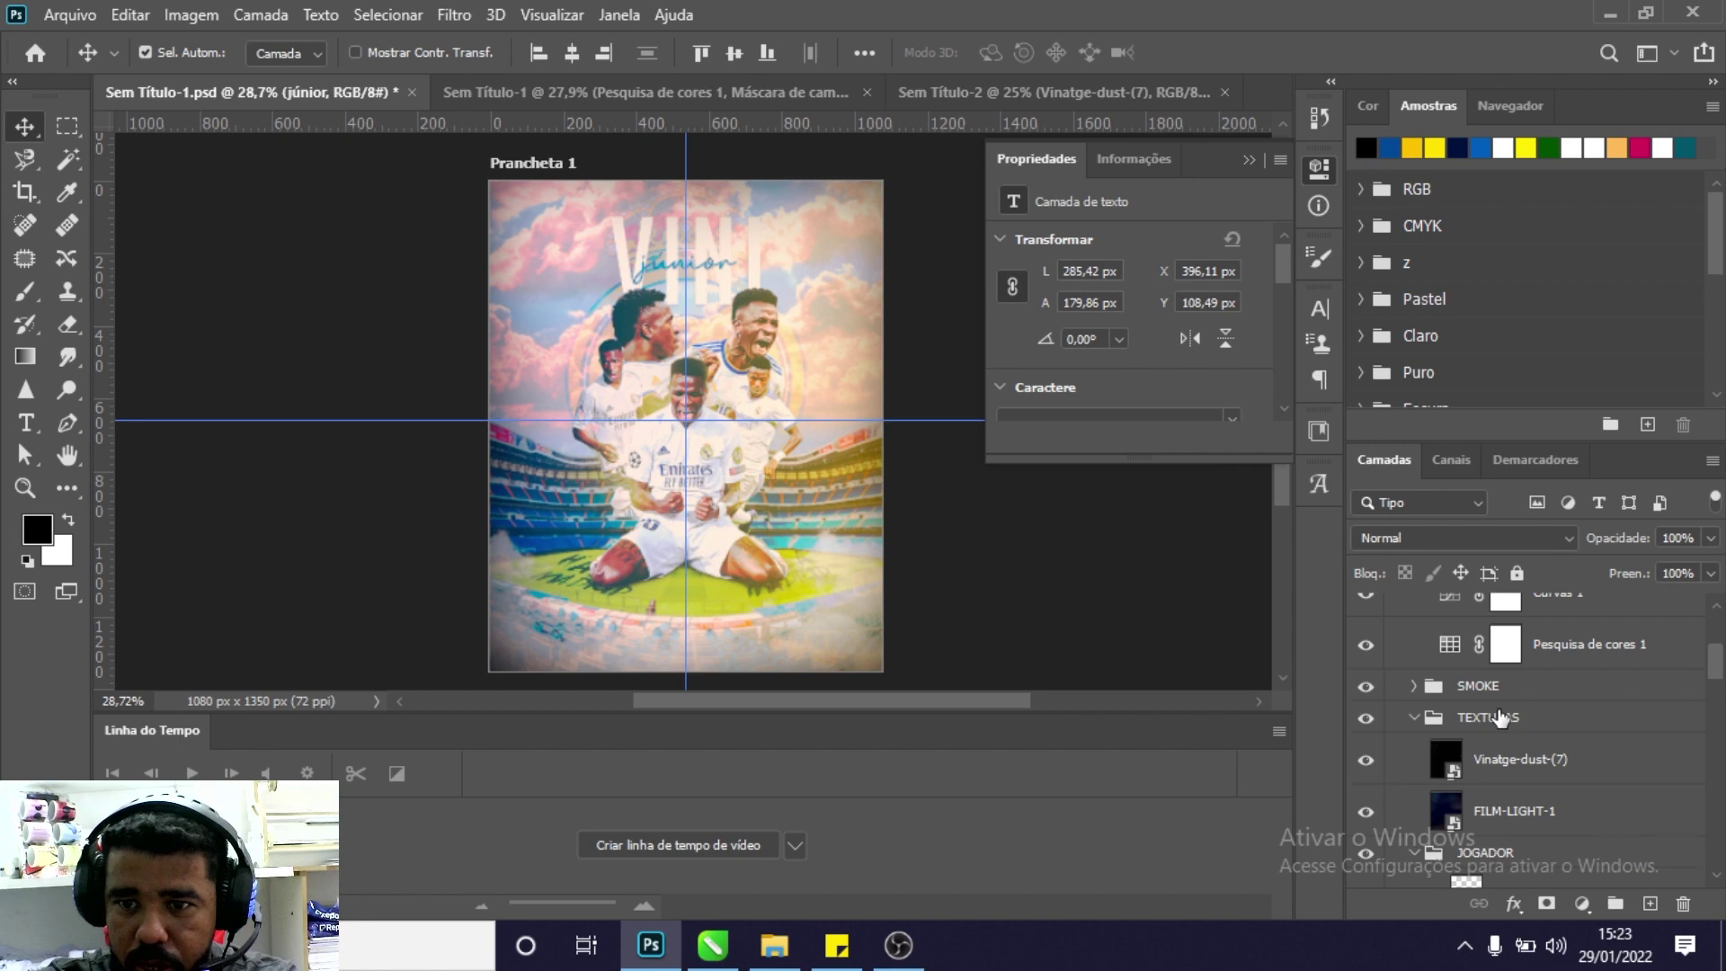
{"action": "scroll", "coordinate": [1499, 716], "scroll_direction": "up", "scroll_amount": 1}
{"action": "left_click", "coordinate": [1503, 711]}
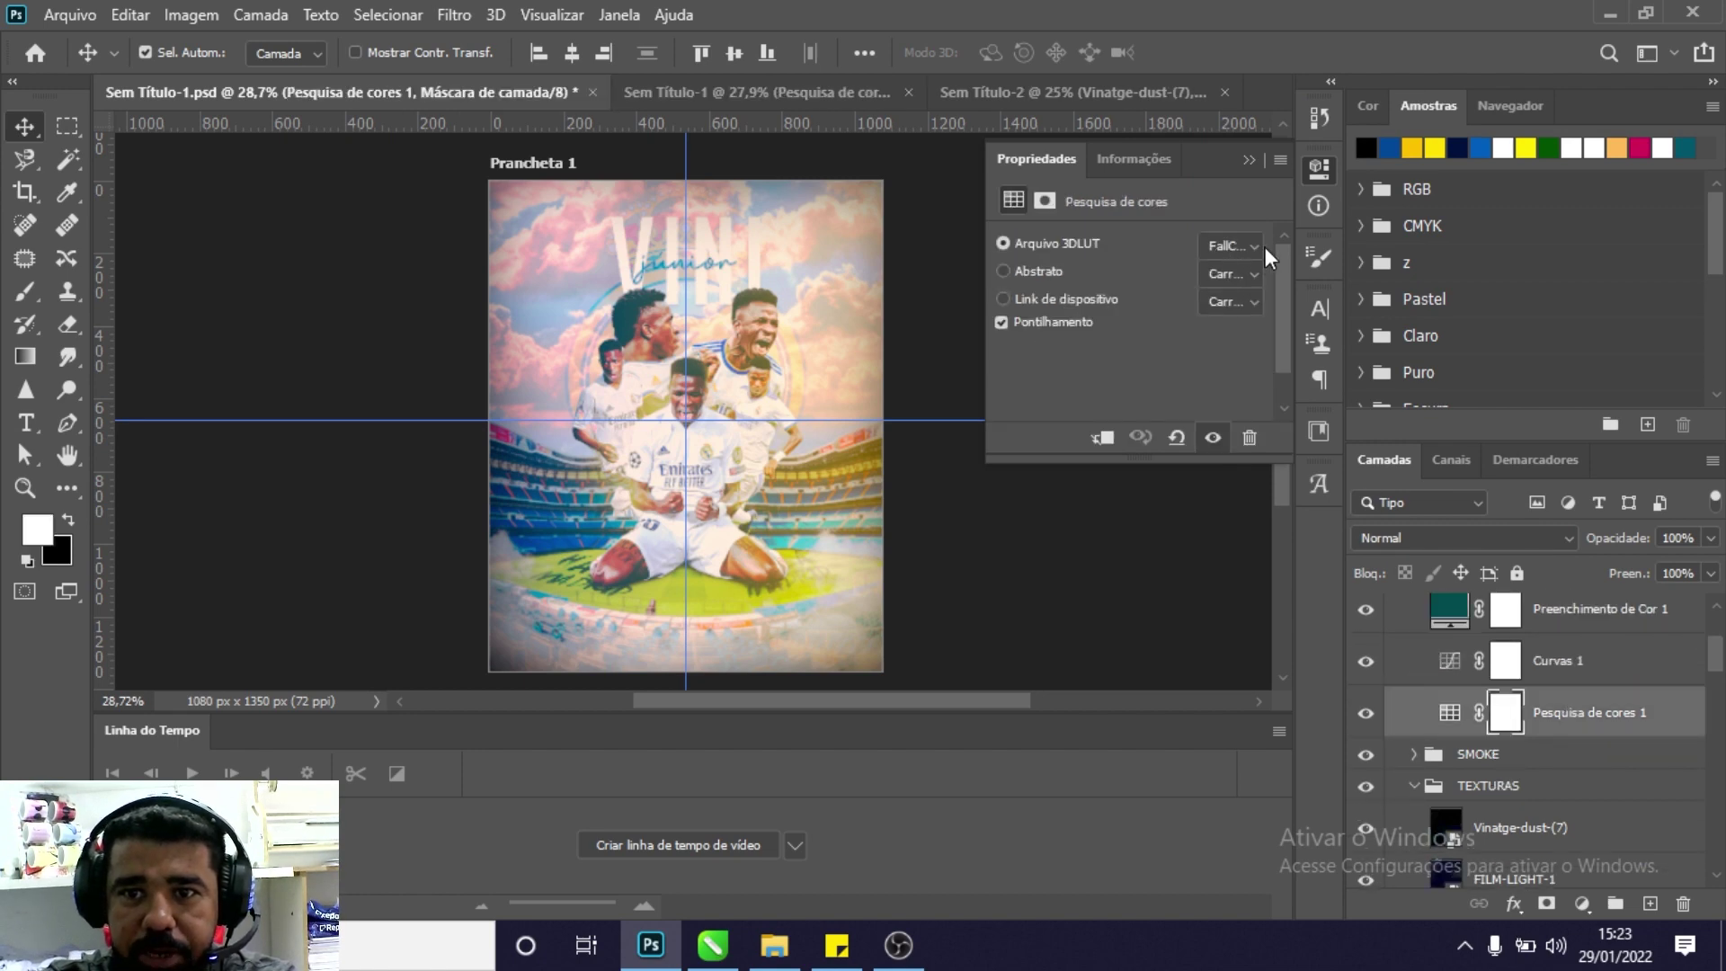
{"action": "left_click", "coordinate": [1230, 245]}
{"action": "left_click", "coordinate": [1286, 278]}
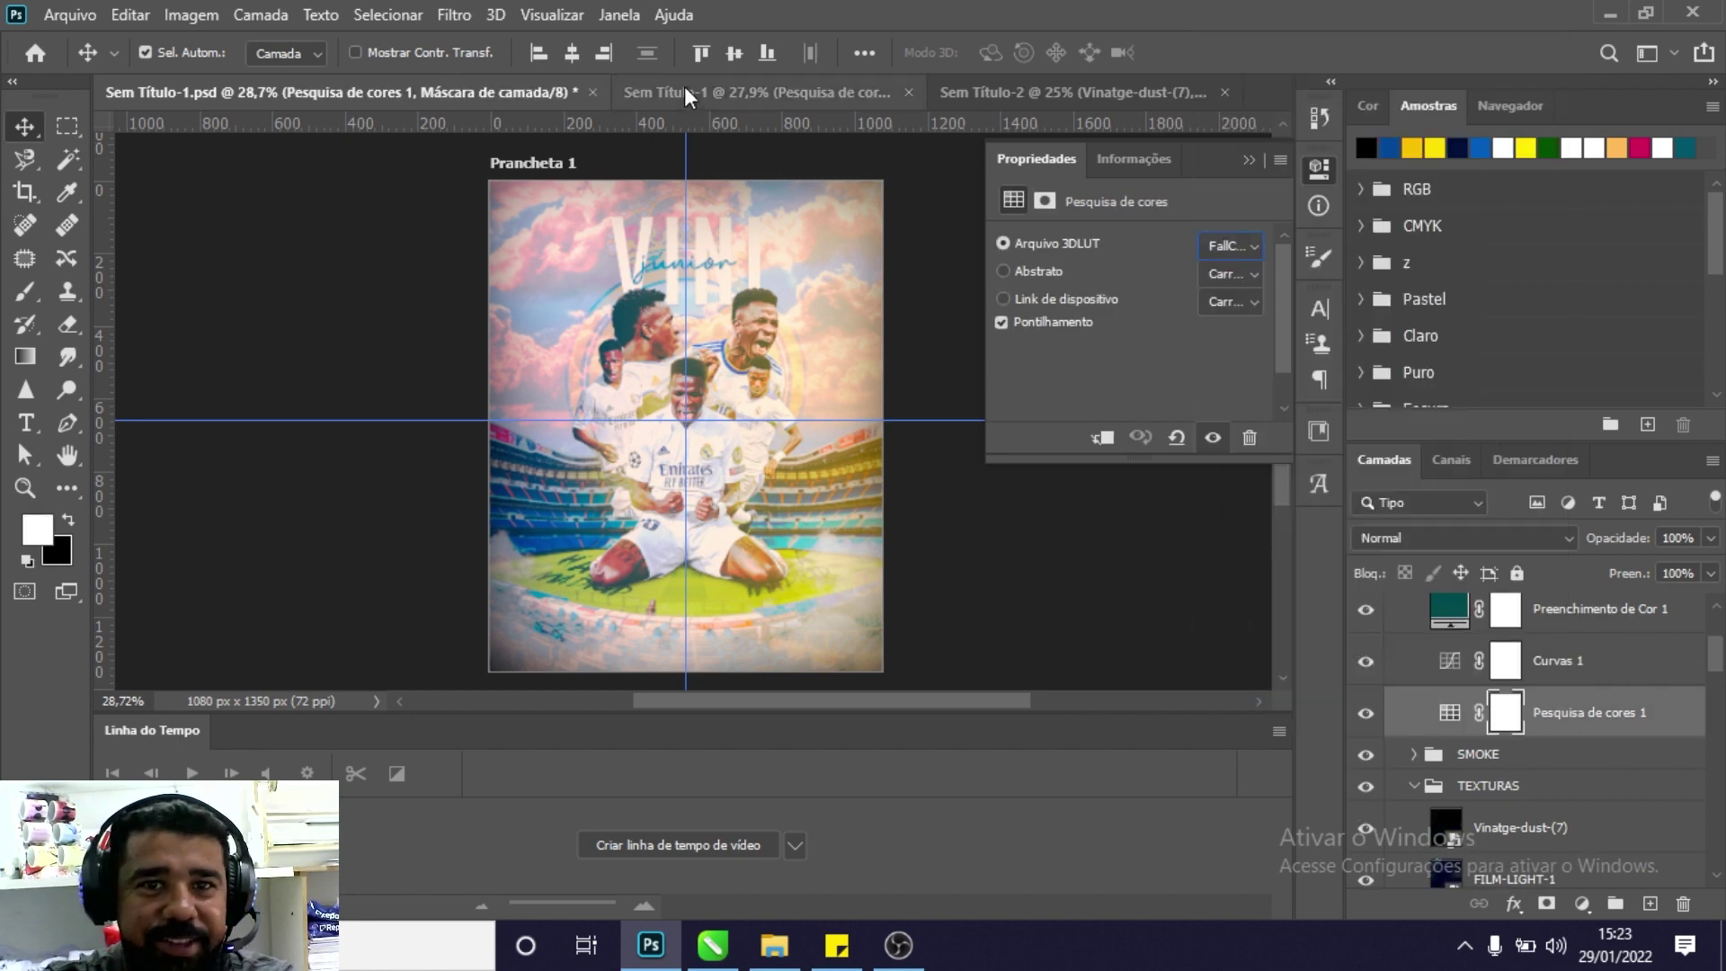
{"action": "left_click", "coordinate": [716, 93]}
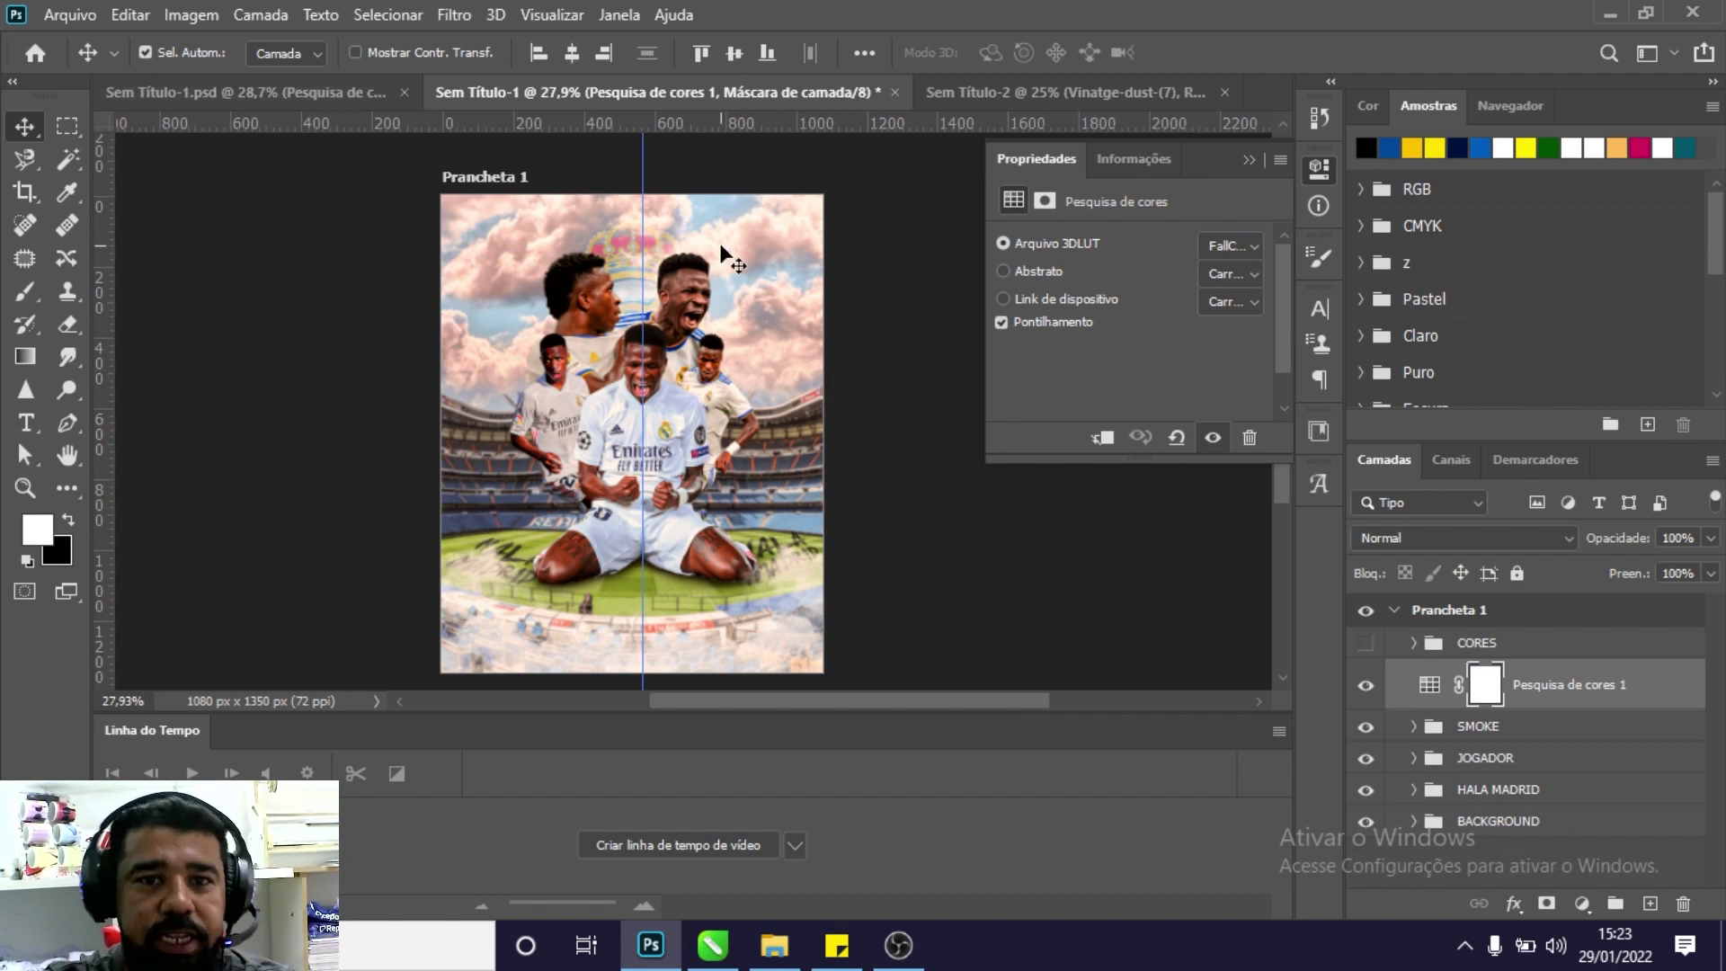
{"action": "left_click", "coordinate": [1258, 158]}
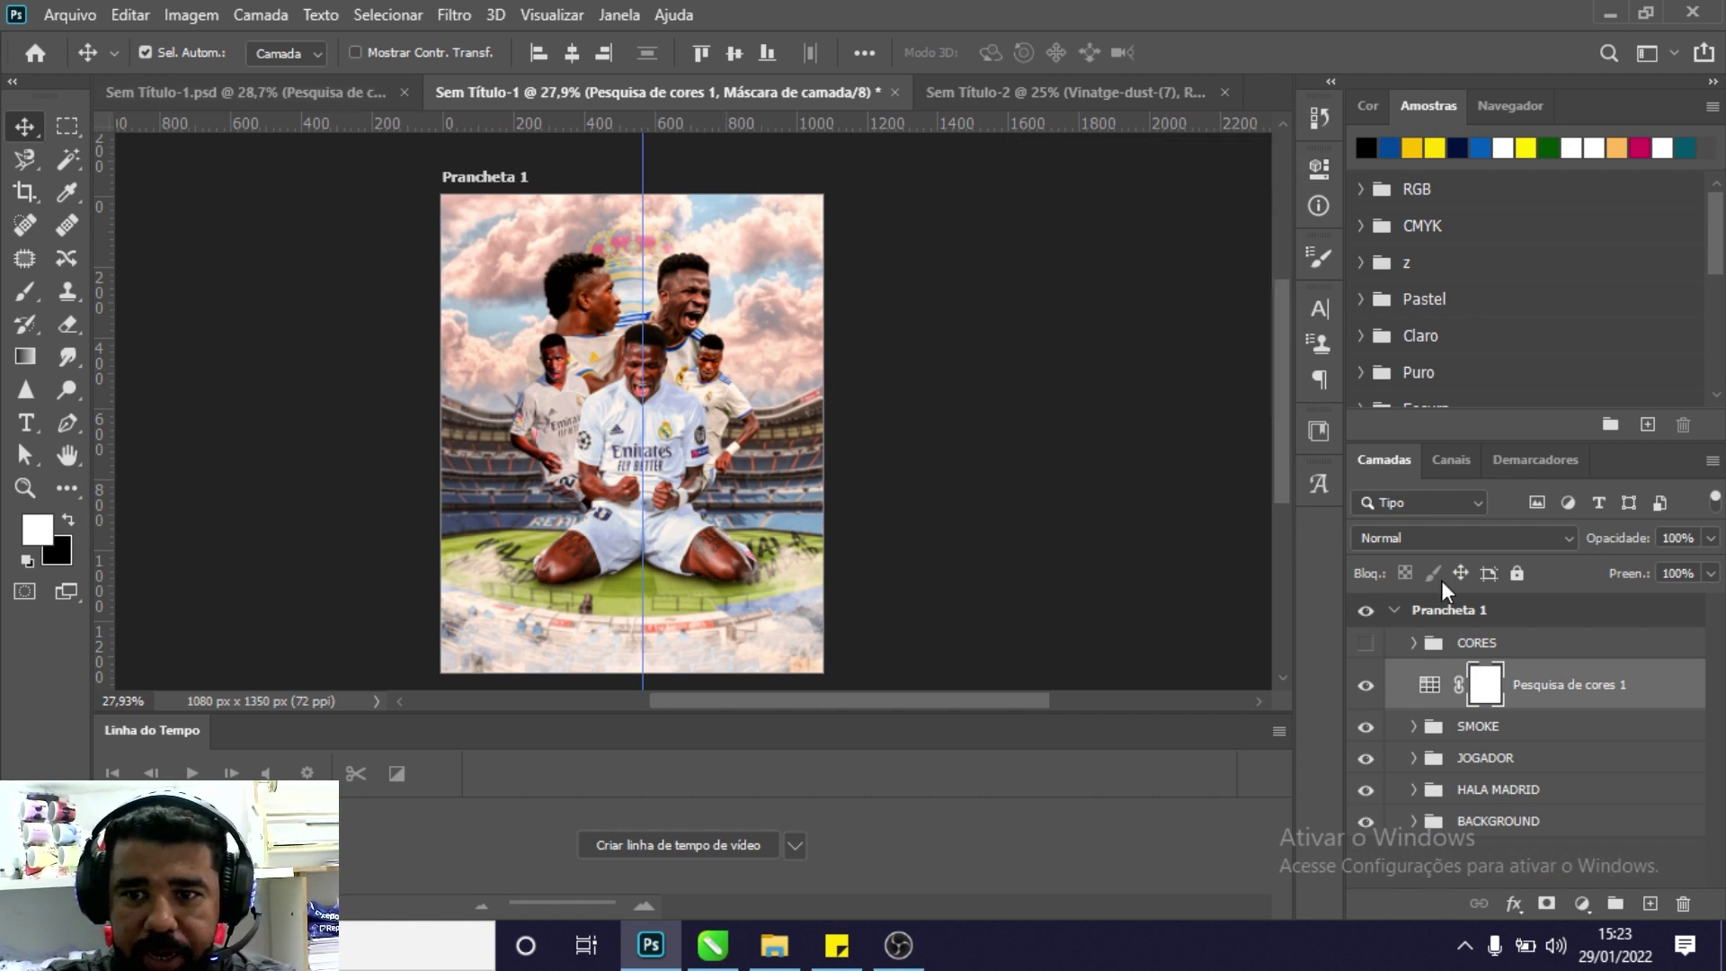
Put the Color Lookup layer into a new group named EFEITOS.
{"action": "key", "text": "ctrl+g"}
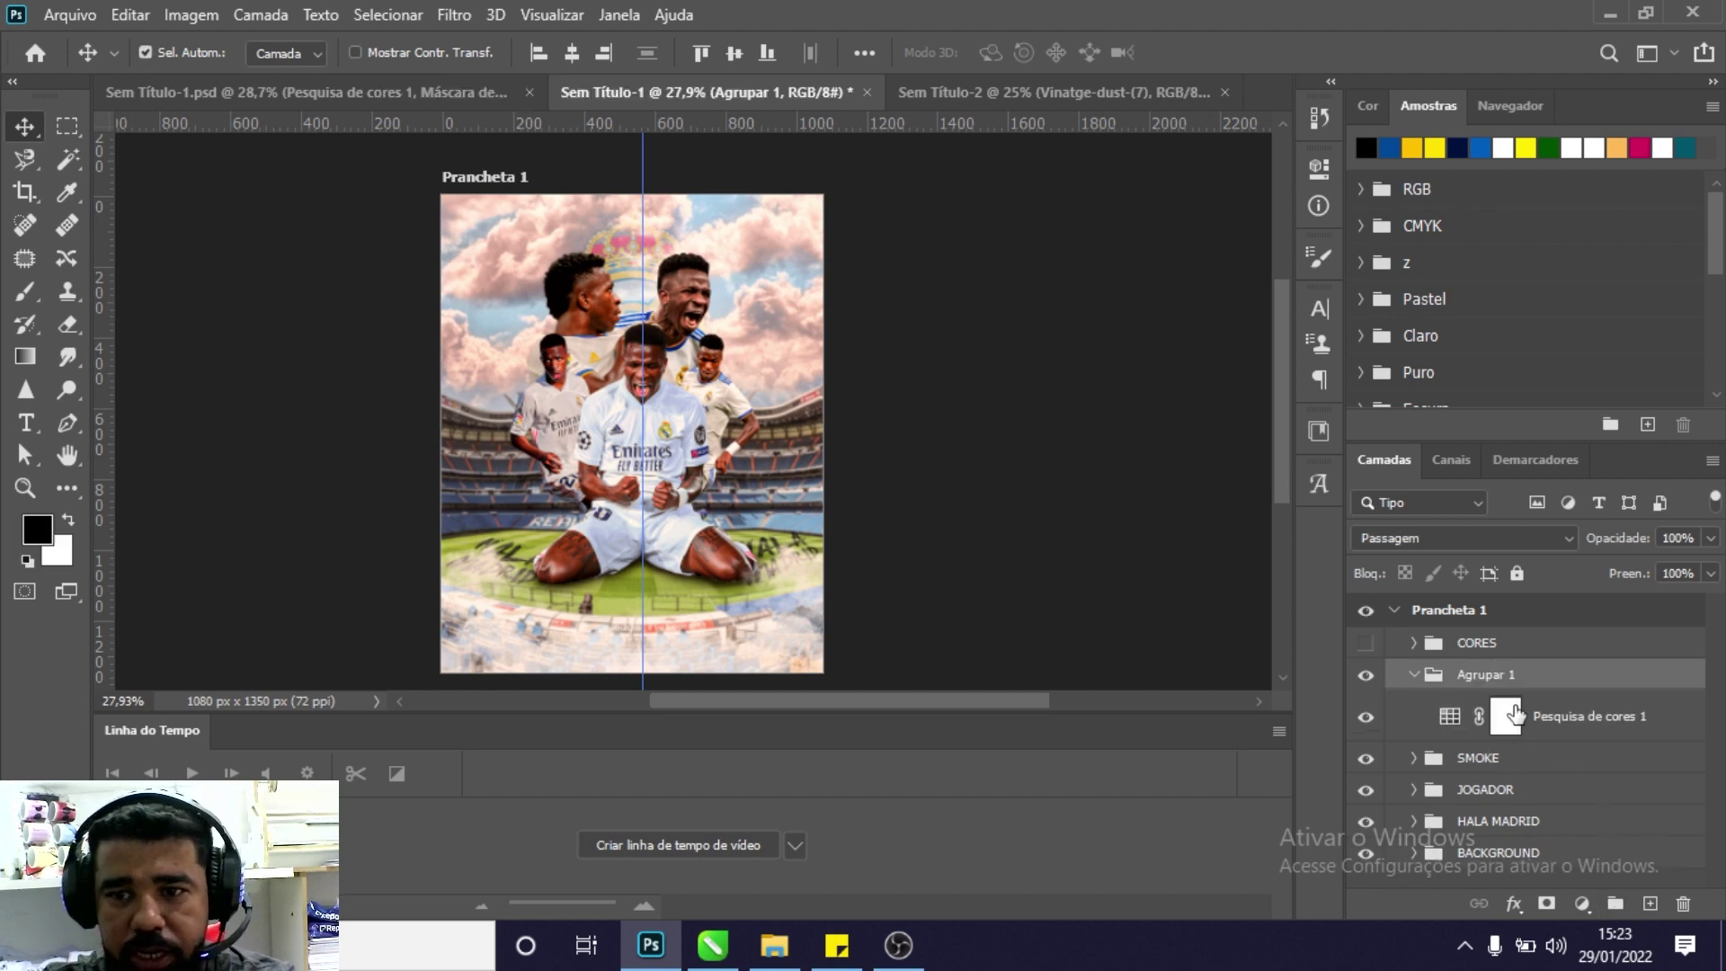
{"action": "double_click", "coordinate": [1498, 676]}
{"action": "type", "text": "EFEITOS"}
{"action": "key", "text": "Return"}
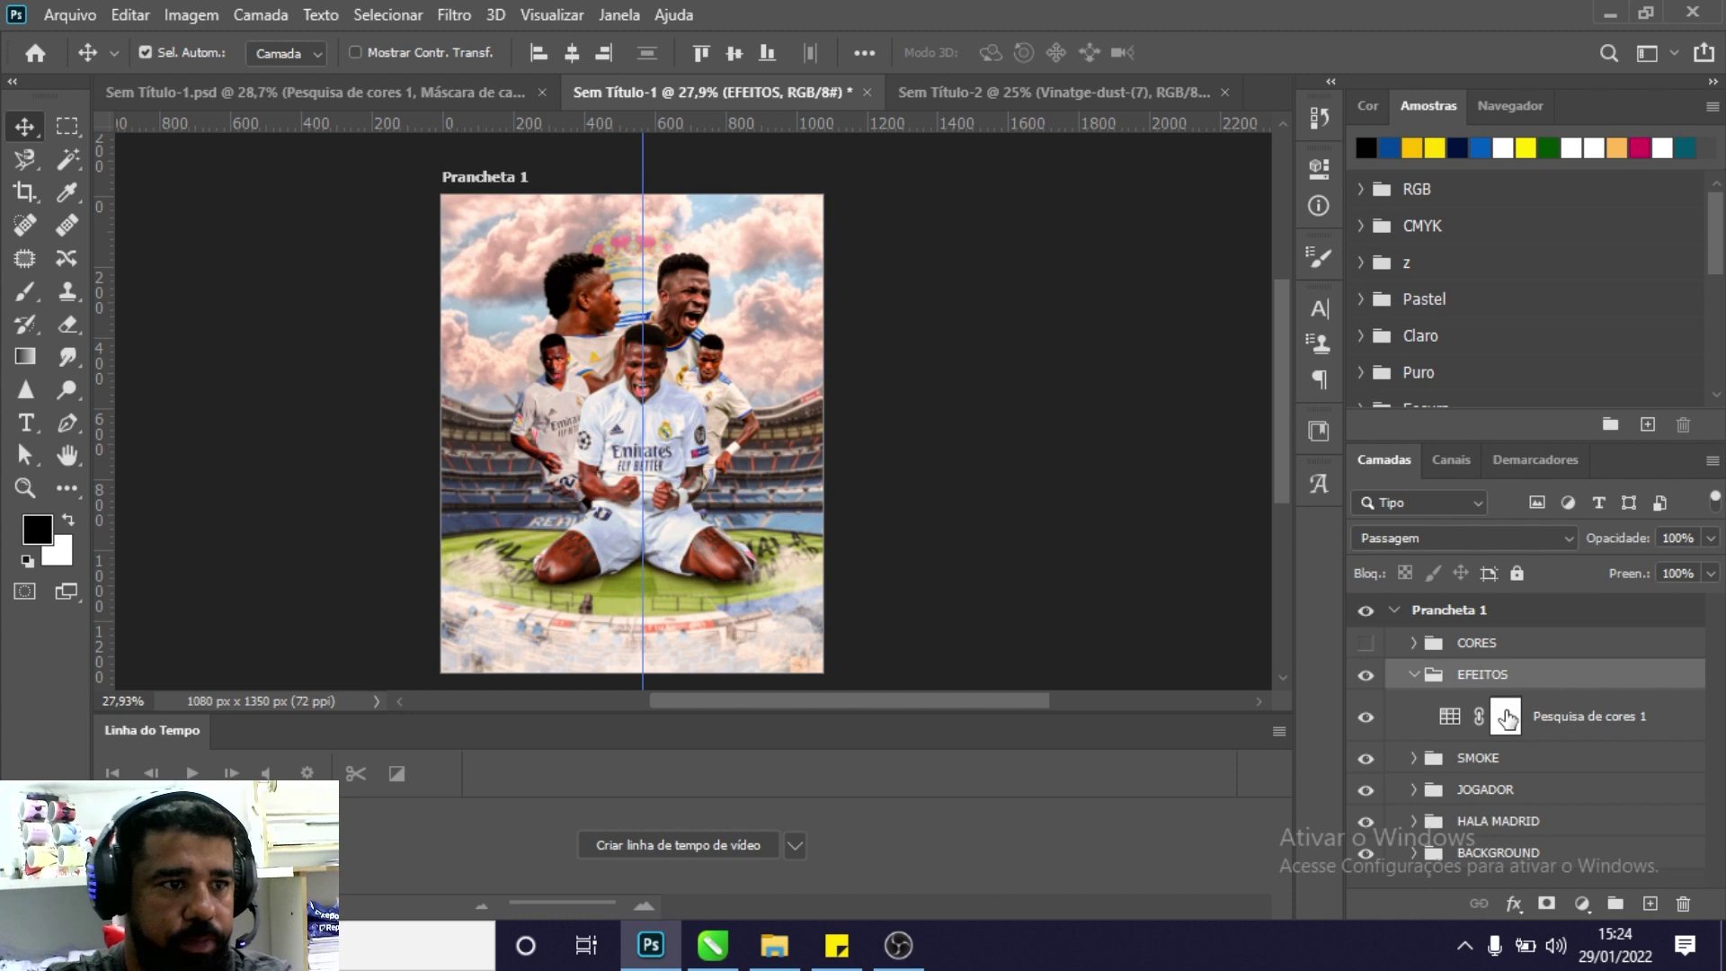
Add a solid colour fill layer in a very dark teal-green.
{"action": "left_click", "coordinate": [1506, 716]}
{"action": "left_click", "coordinate": [1583, 903]}
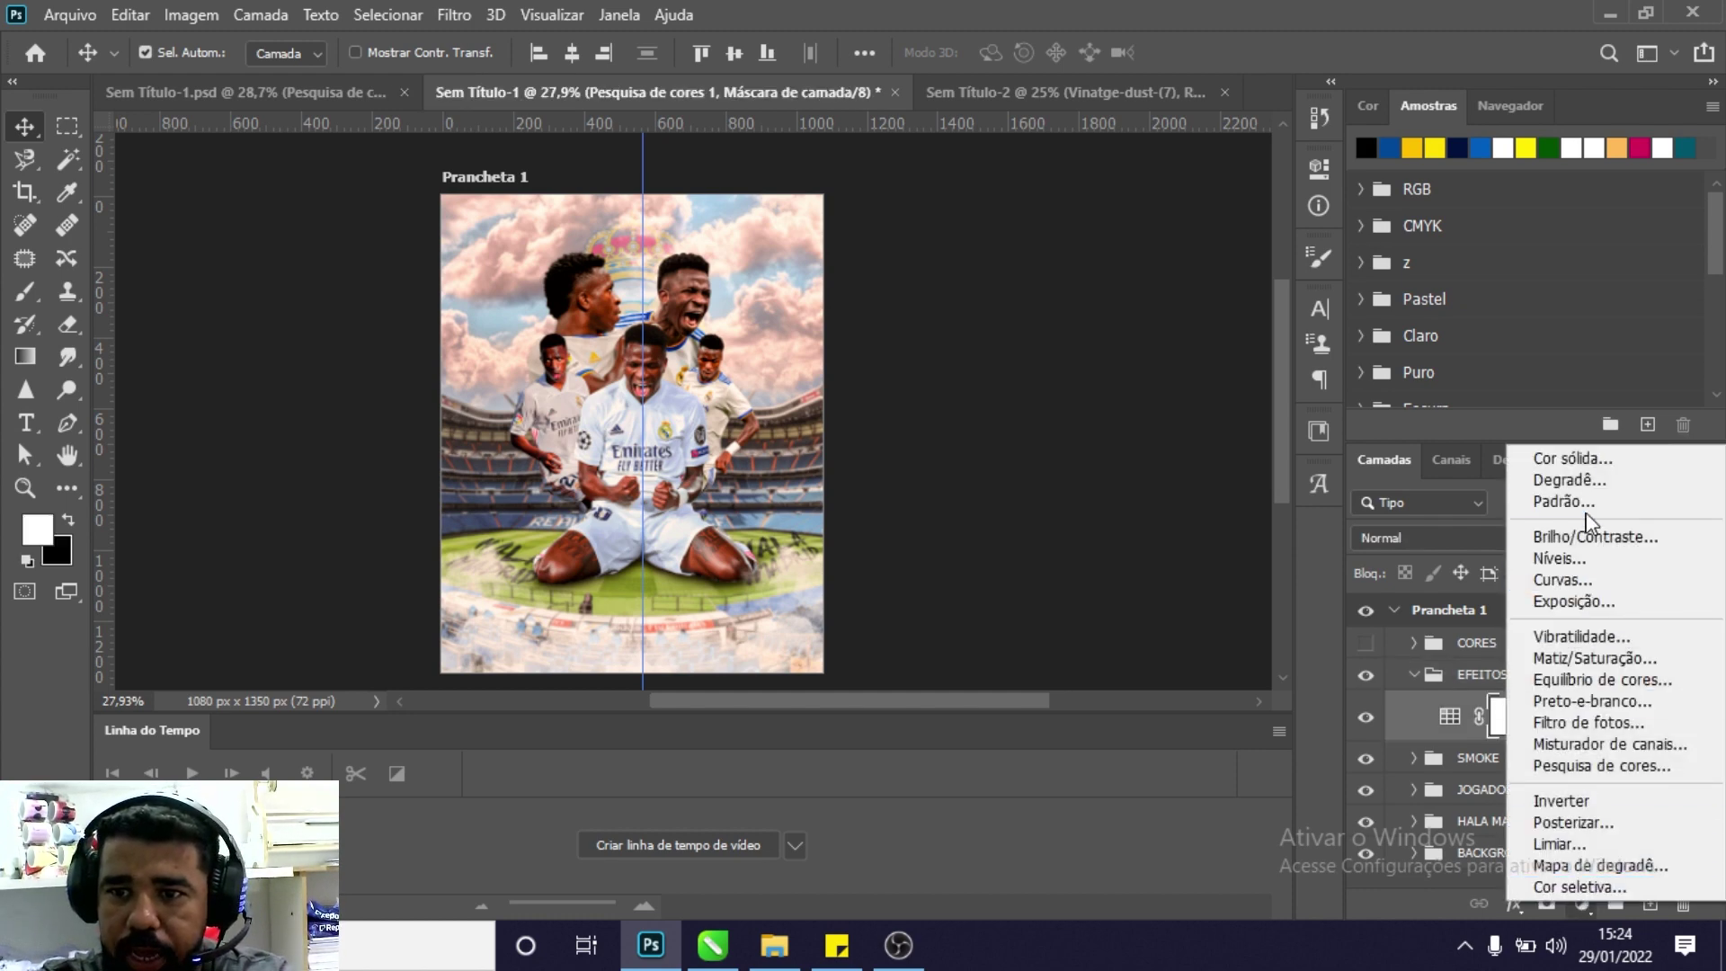
{"action": "left_click", "coordinate": [1568, 459]}
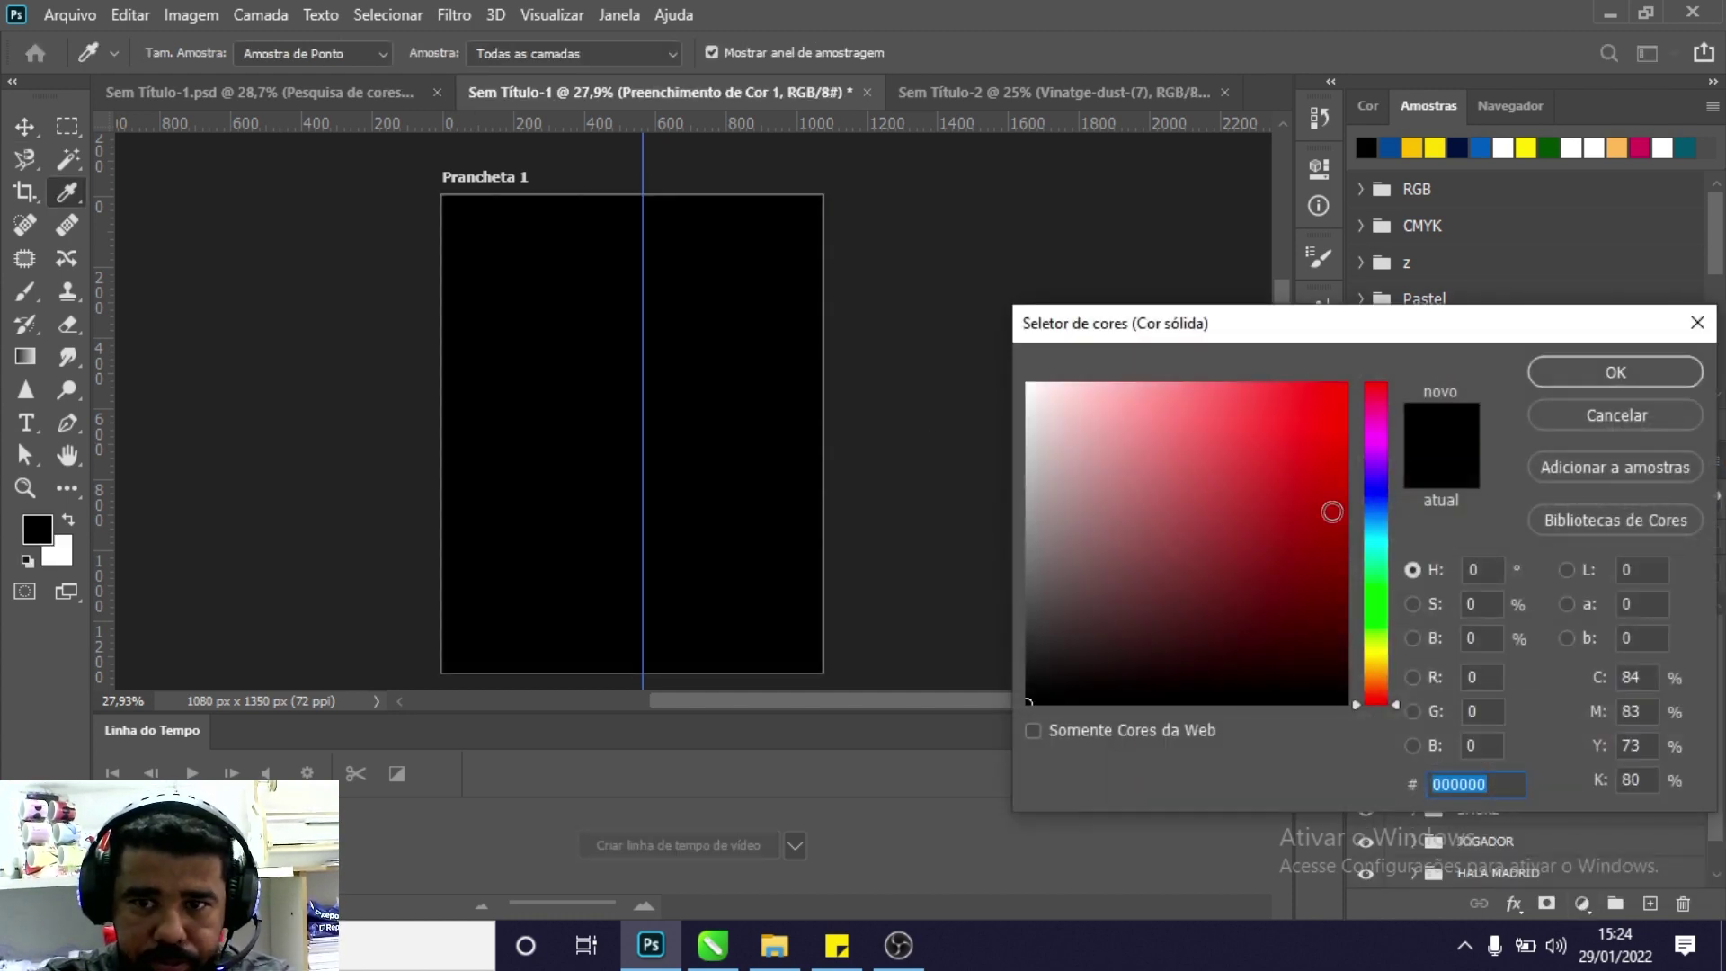
{"action": "mouse_move", "coordinate": [1373, 580]}
{"action": "left_mouse_down"}
{"action": "mouse_move", "coordinate": [1373, 522]}
{"action": "mouse_move", "coordinate": [1374, 592]}
{"action": "mouse_move", "coordinate": [1375, 553]}
{"action": "left_mouse_up"}
{"action": "left_click_drag", "start_coordinate": [1235, 599], "coordinate": [1360, 642]}
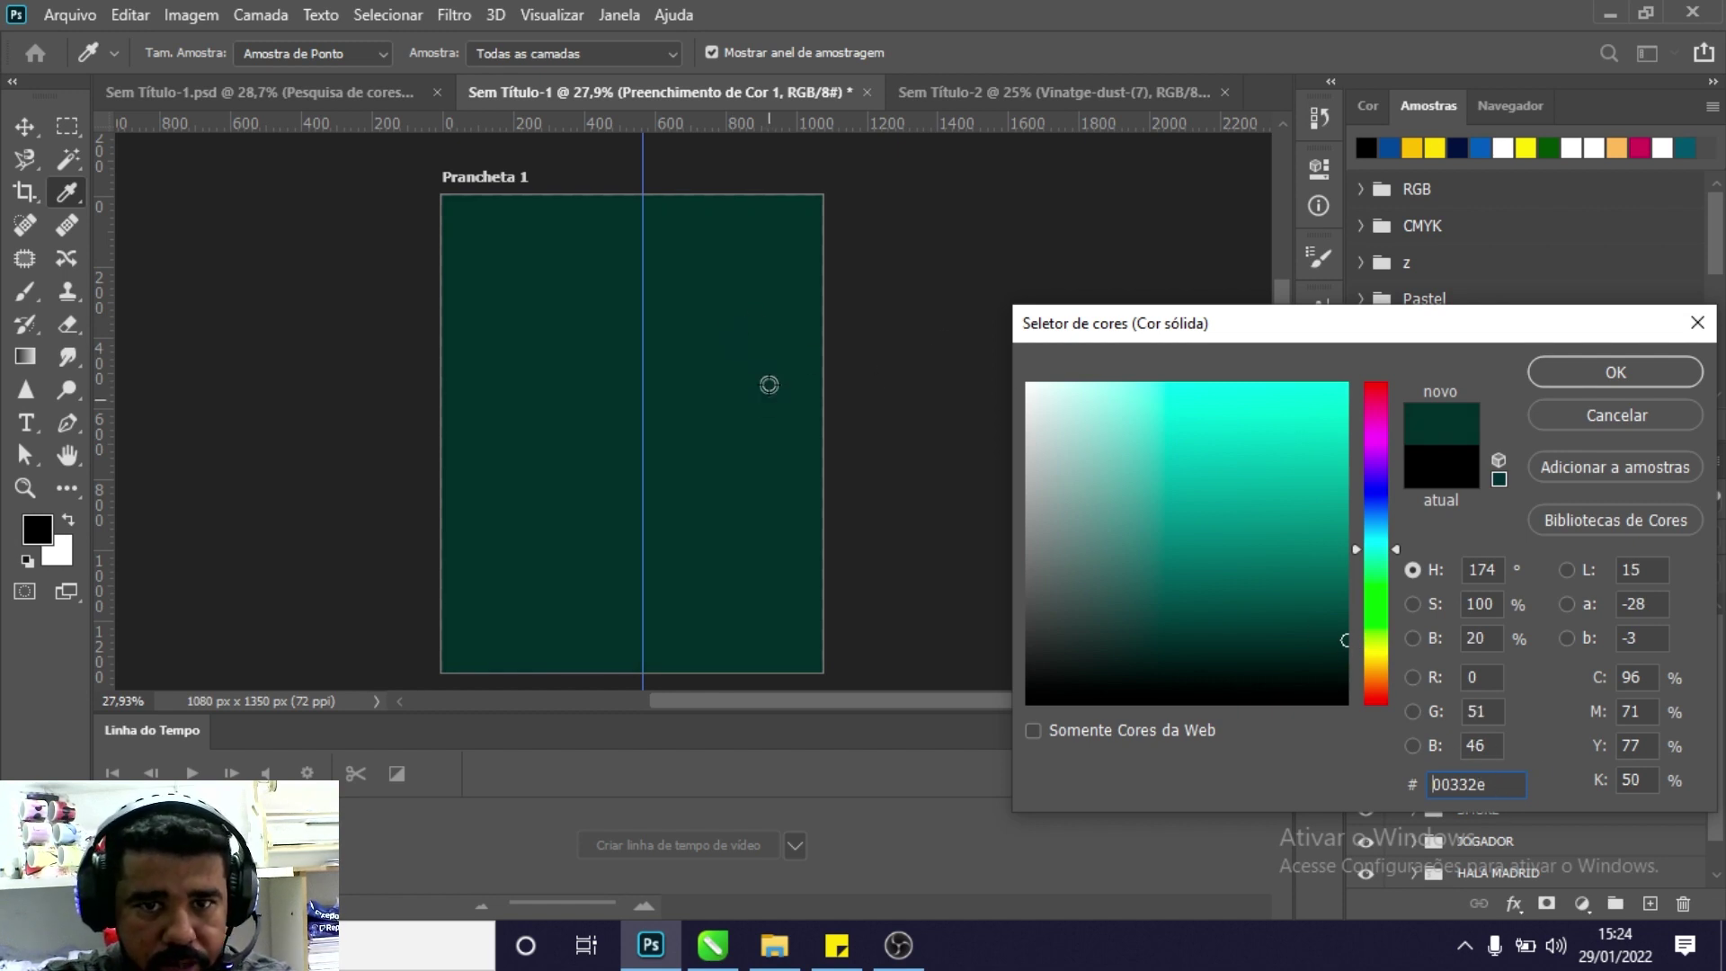
{"action": "left_click", "coordinate": [1601, 373]}
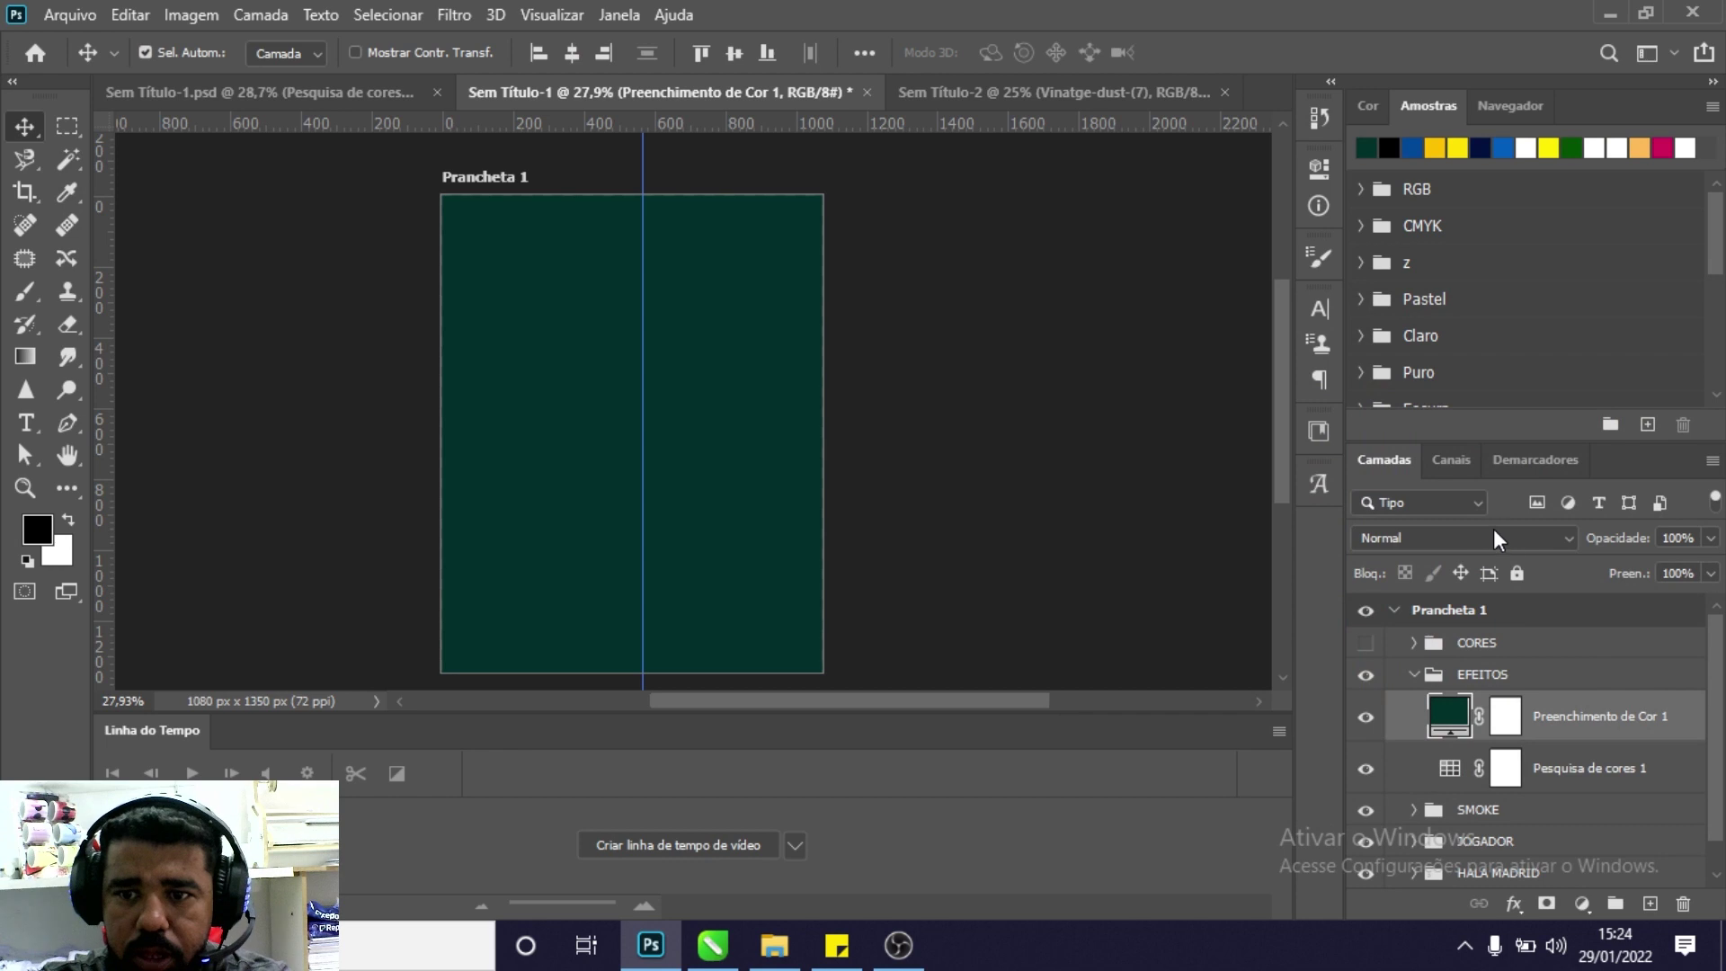
Blend the colour fill in Diferença mode at 20% opacity and keep it visible.
{"action": "left_click", "coordinate": [1492, 528]}
{"action": "left_click", "coordinate": [1405, 747]}
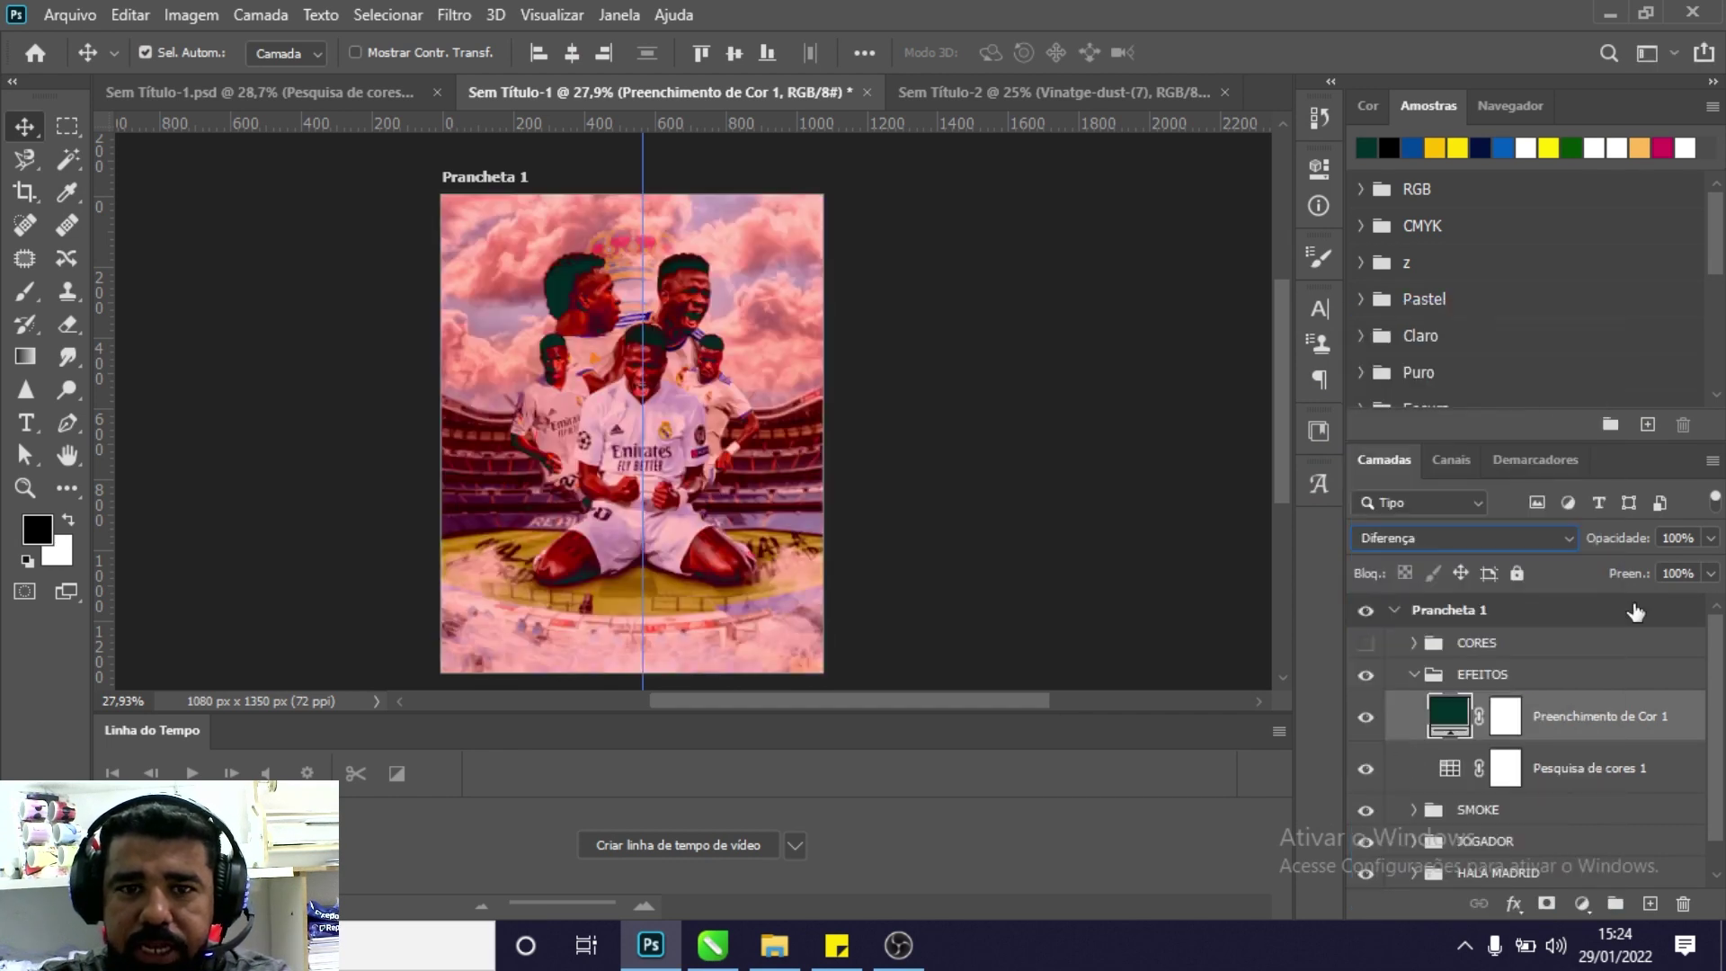
{"action": "left_click", "coordinate": [1711, 536]}
{"action": "left_click_drag", "start_coordinate": [1675, 564], "coordinate": [1621, 559]}
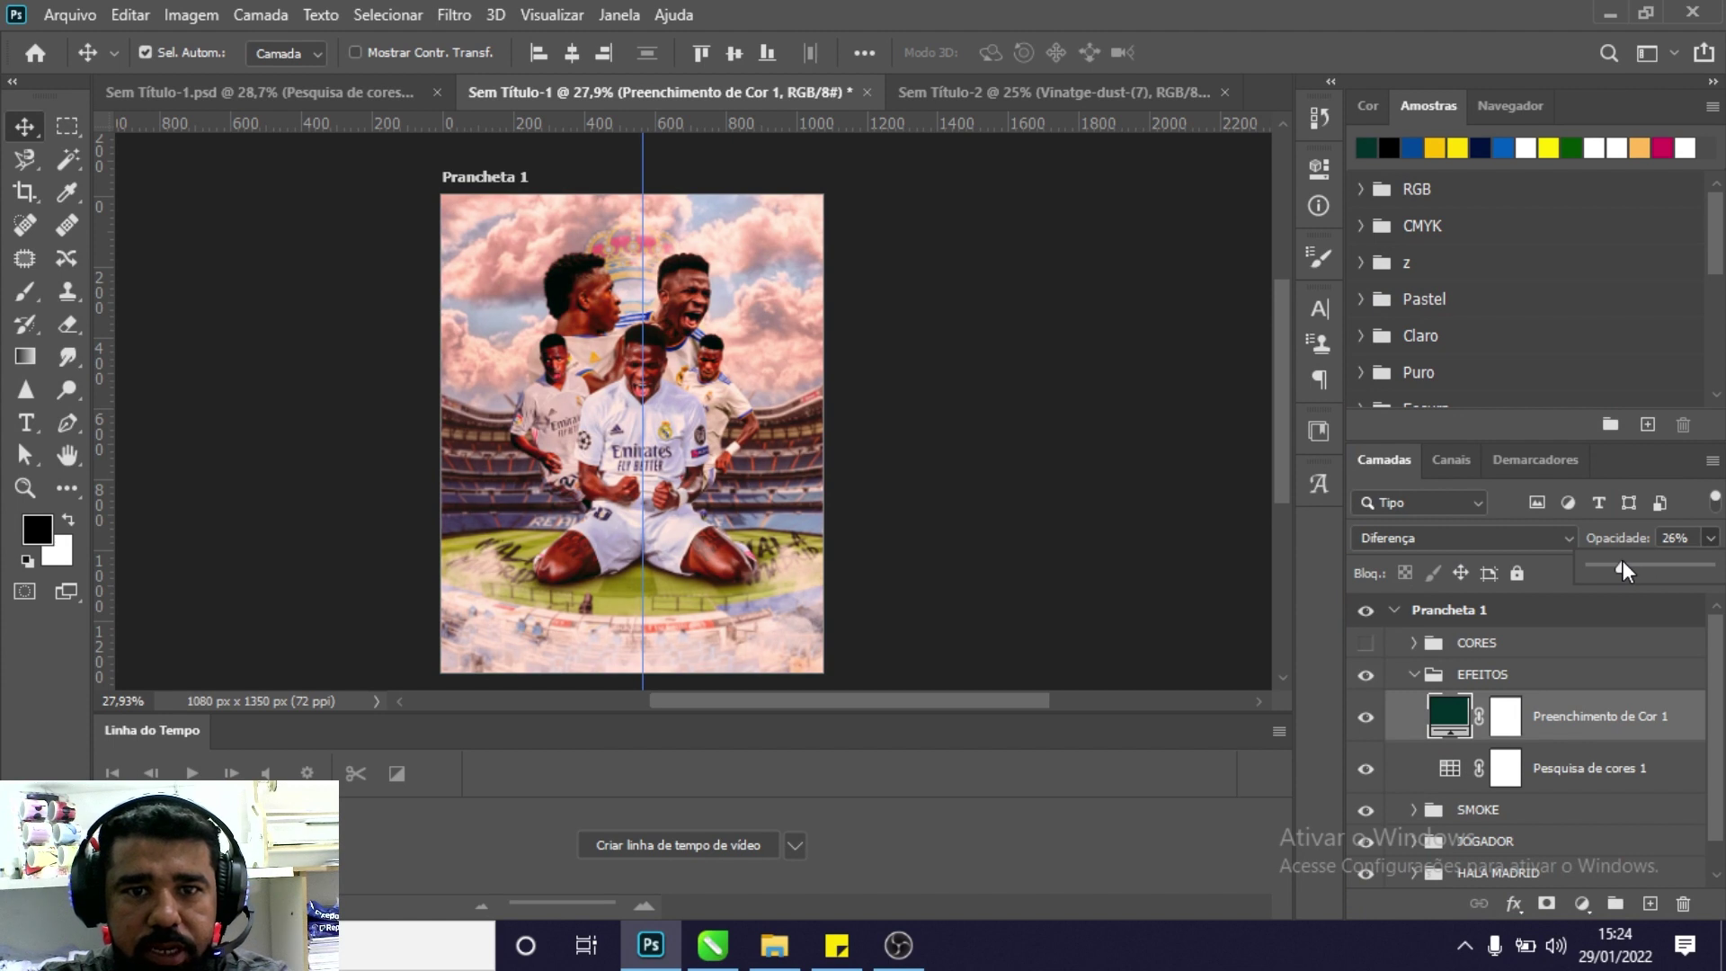
{"action": "left_click_drag", "start_coordinate": [1622, 559], "coordinate": [1615, 559]}
{"action": "left_click", "coordinate": [1614, 520]}
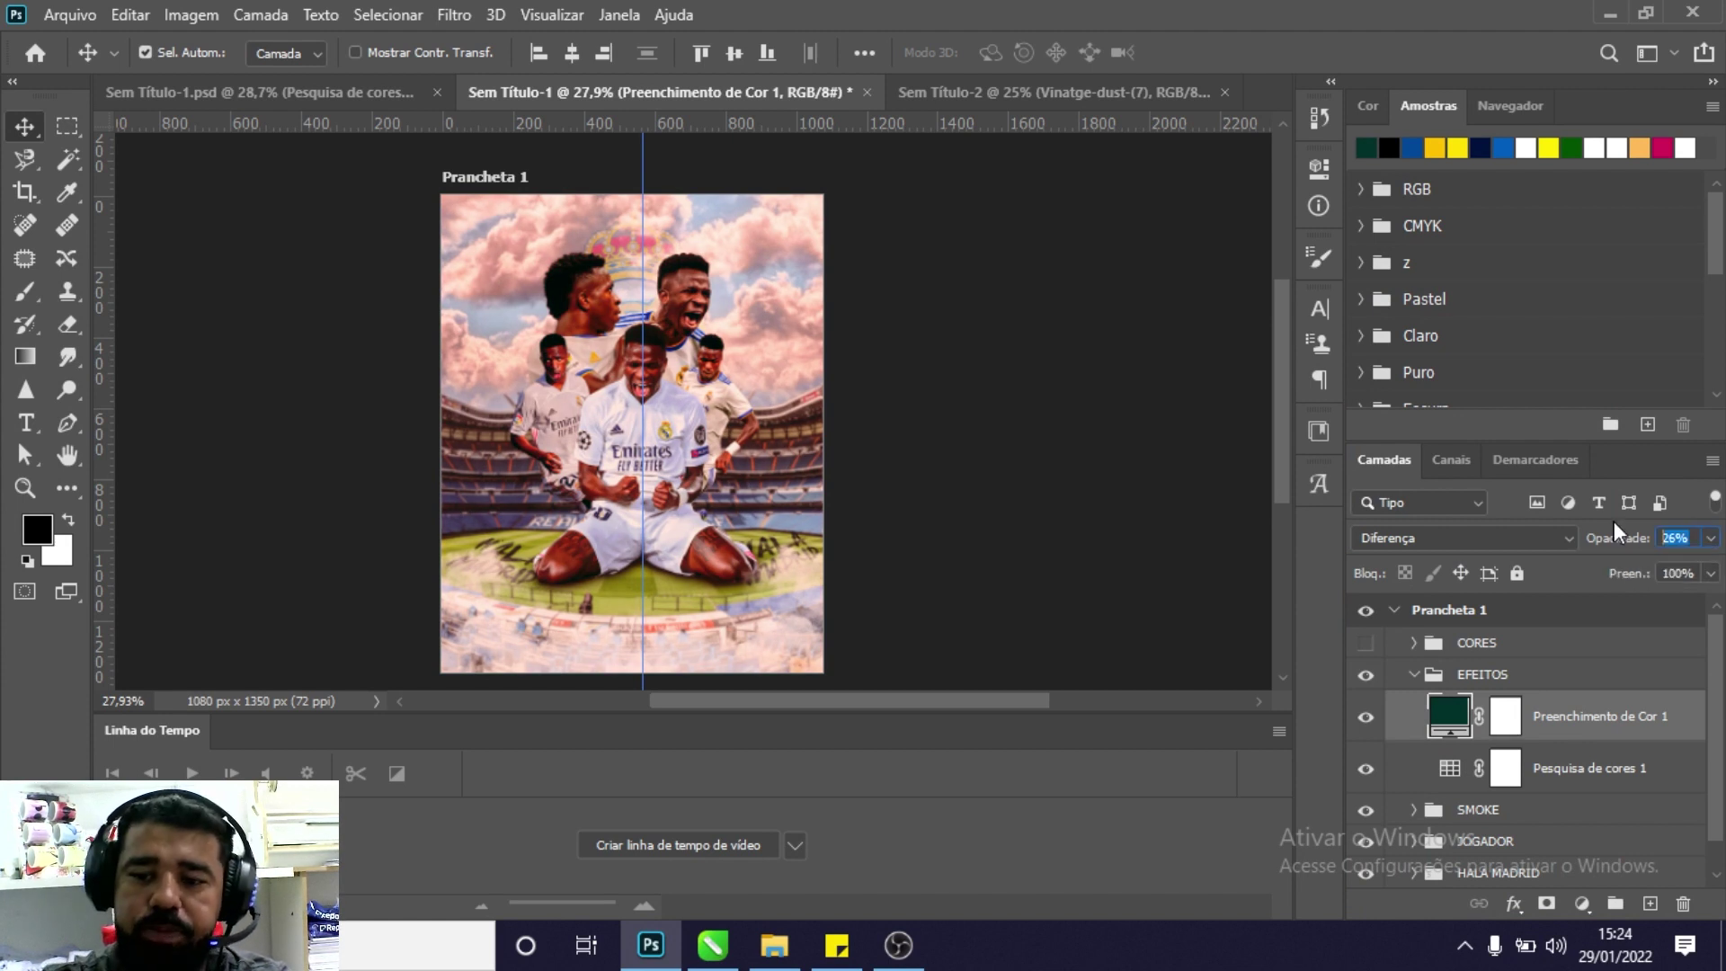
{"action": "type", "text": "20"}
{"action": "left_click", "coordinate": [1364, 719]}
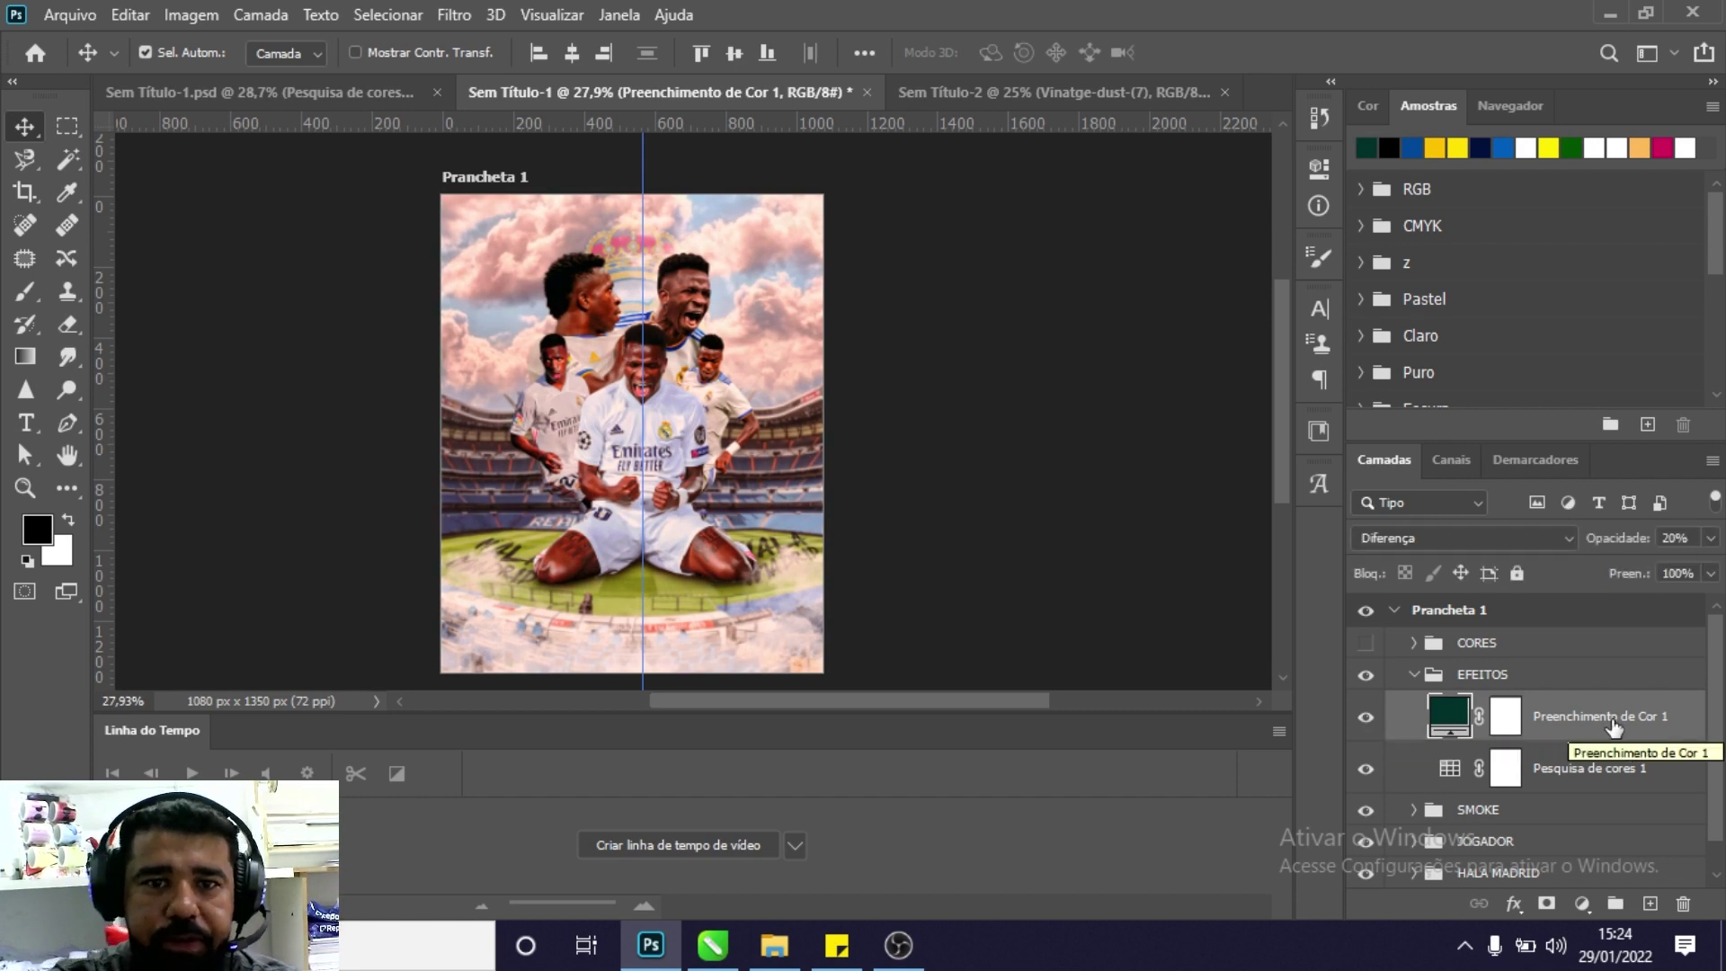
{"action": "left_click", "coordinate": [1584, 905]}
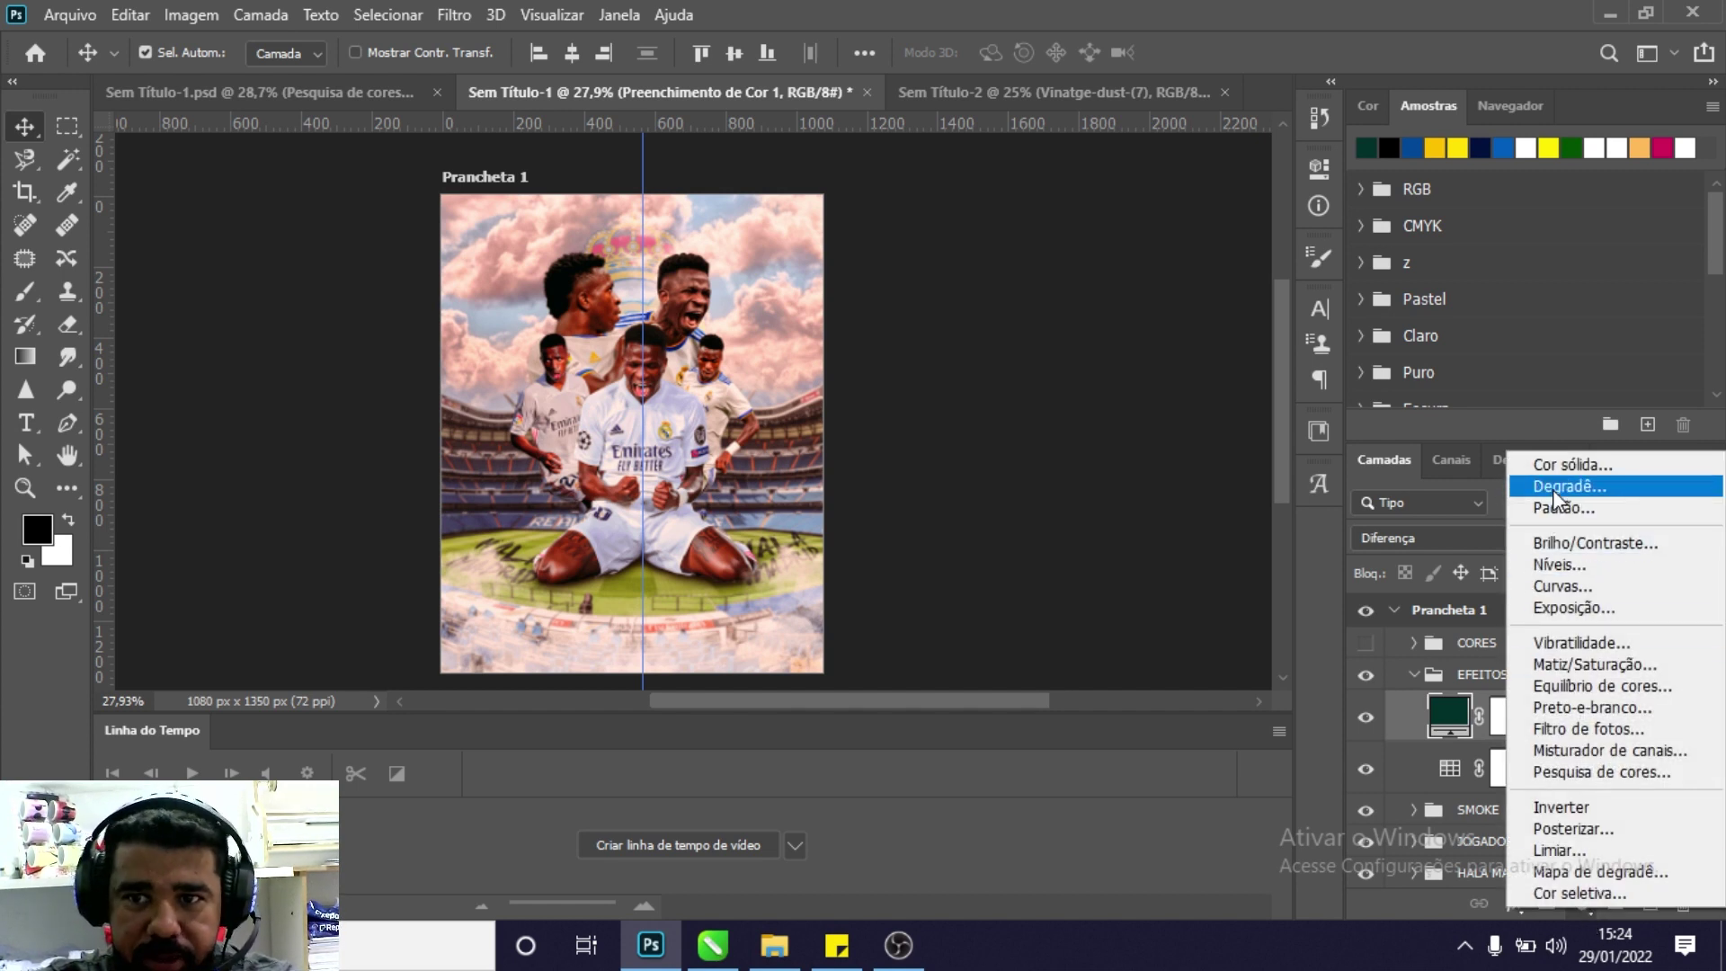
Add a Degradê gradient fill layer starting from the black-to-white basic gradient.
{"action": "left_click", "coordinate": [1454, 742]}
{"action": "scroll", "coordinate": [1479, 842], "scroll_direction": "down", "scroll_amount": 1}
{"action": "scroll", "coordinate": [1479, 842], "scroll_direction": "up", "scroll_amount": 1}
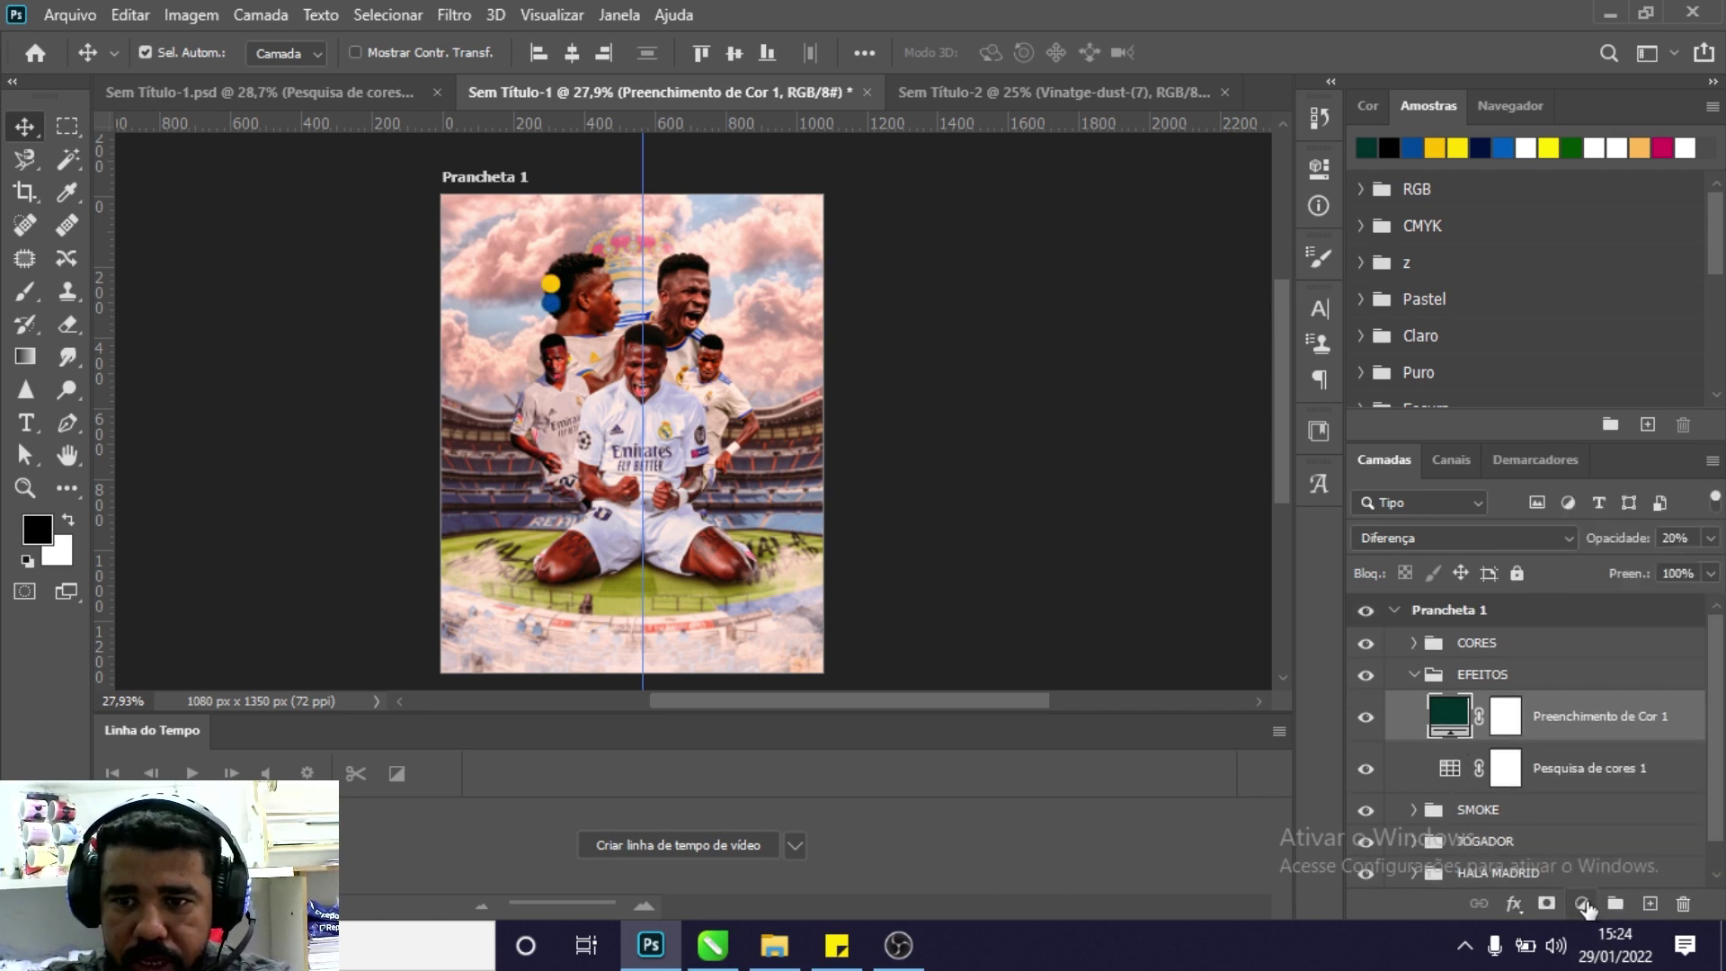
{"action": "left_click", "coordinate": [1583, 904]}
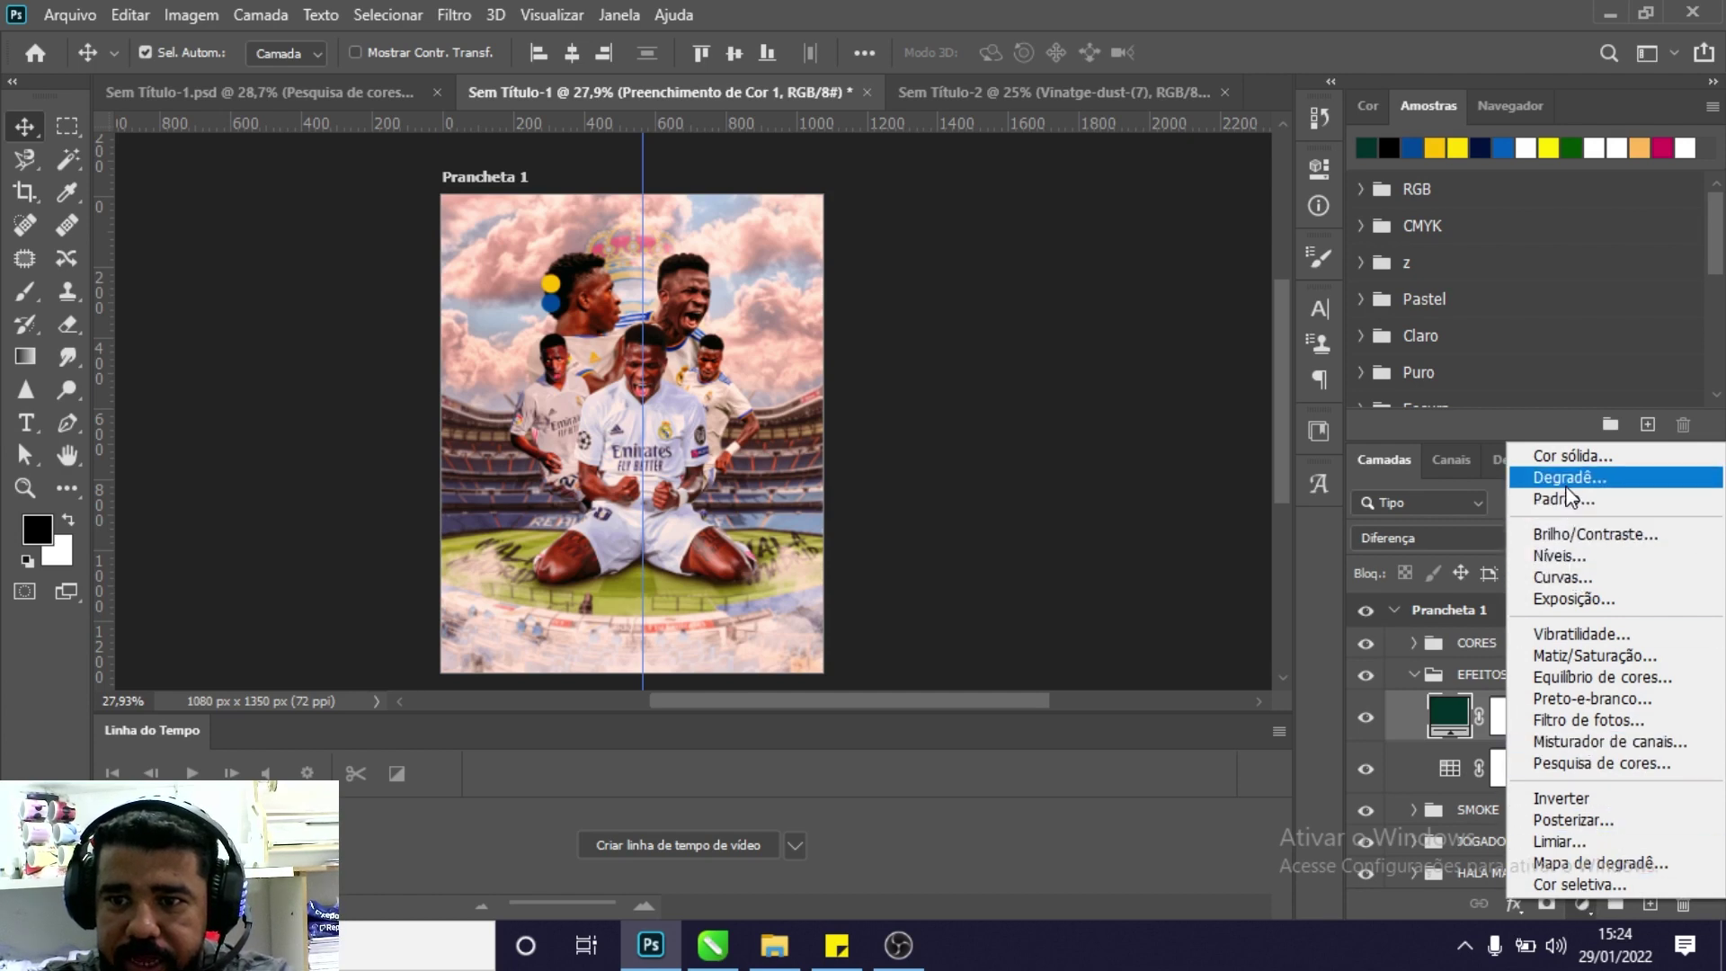
{"action": "left_click", "coordinate": [1568, 481]}
{"action": "left_click", "coordinate": [956, 264]}
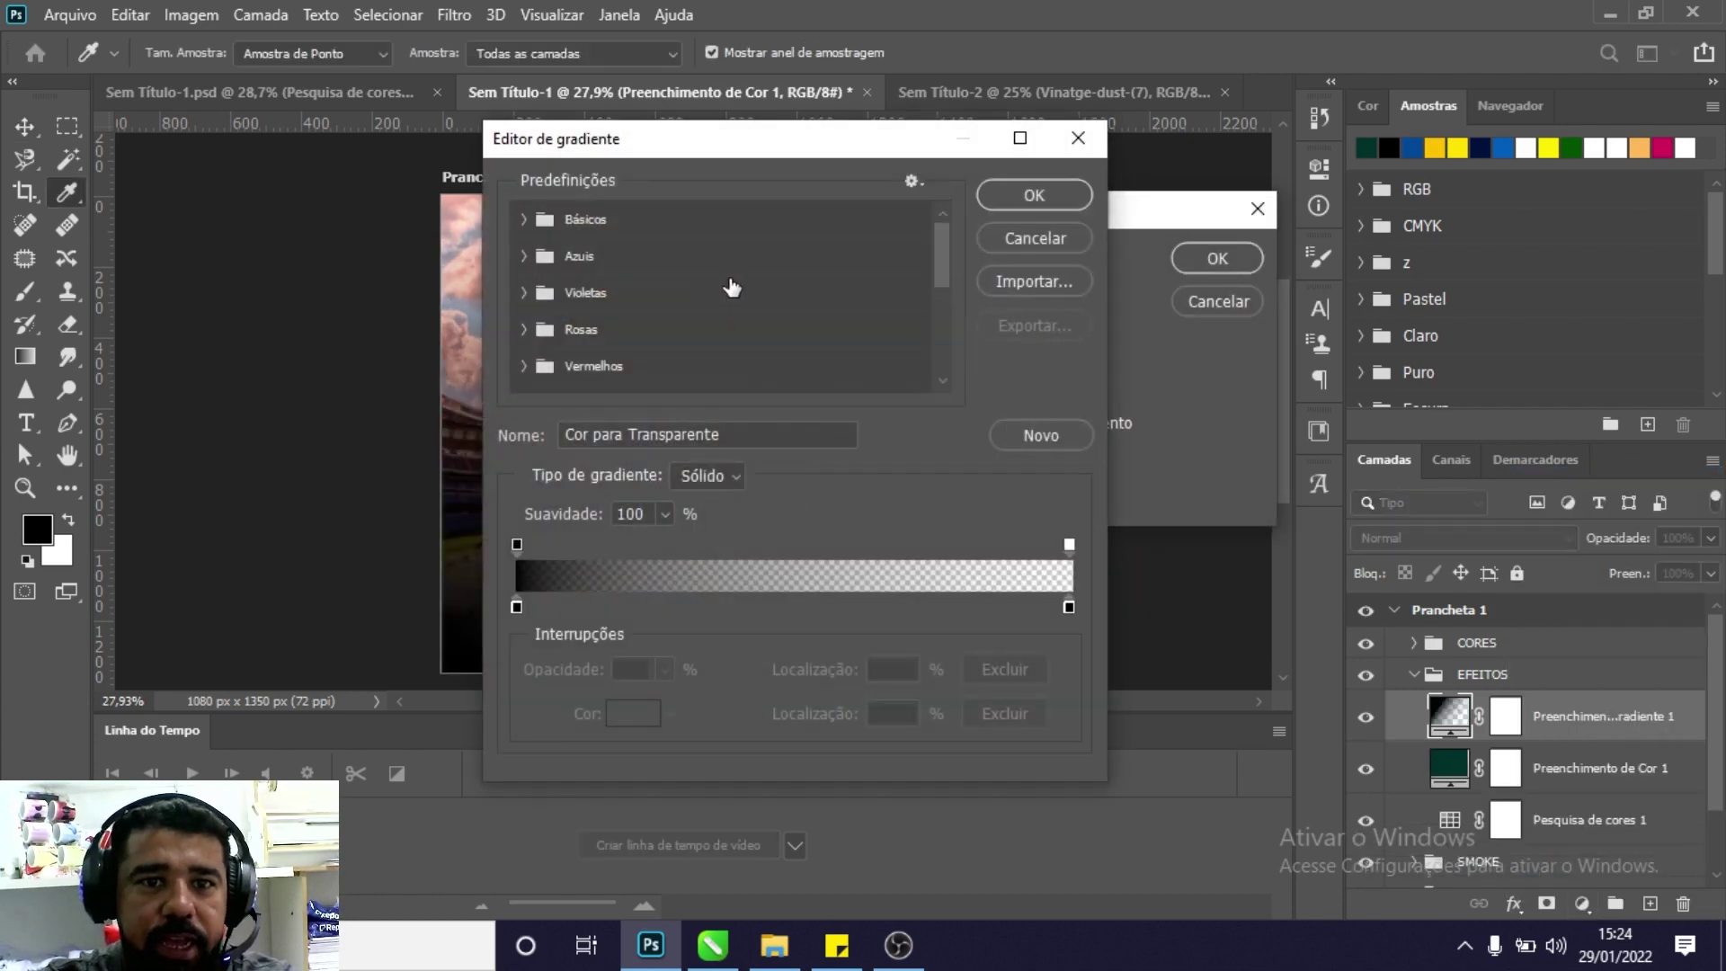
{"action": "left_click", "coordinate": [531, 222]}
{"action": "left_click", "coordinate": [591, 259]}
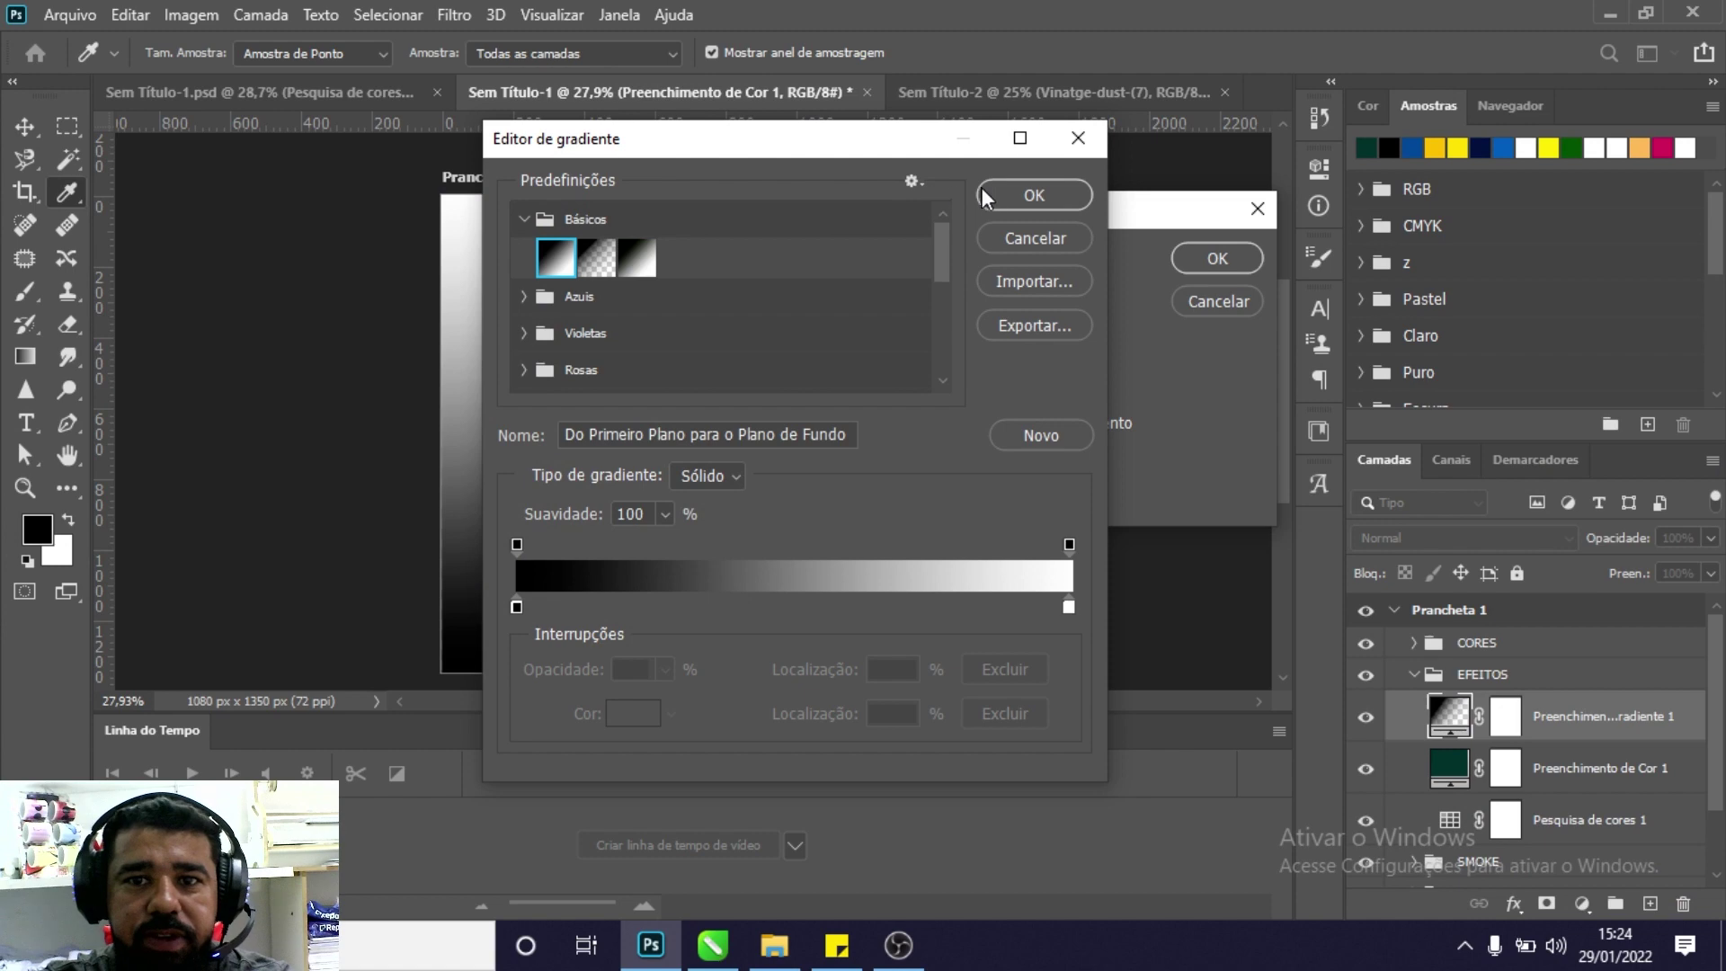
{"action": "left_click", "coordinate": [1024, 193]}
Recolour the gradient stops blue and yellow, sampled from the colour dots.
{"action": "left_click", "coordinate": [926, 261]}
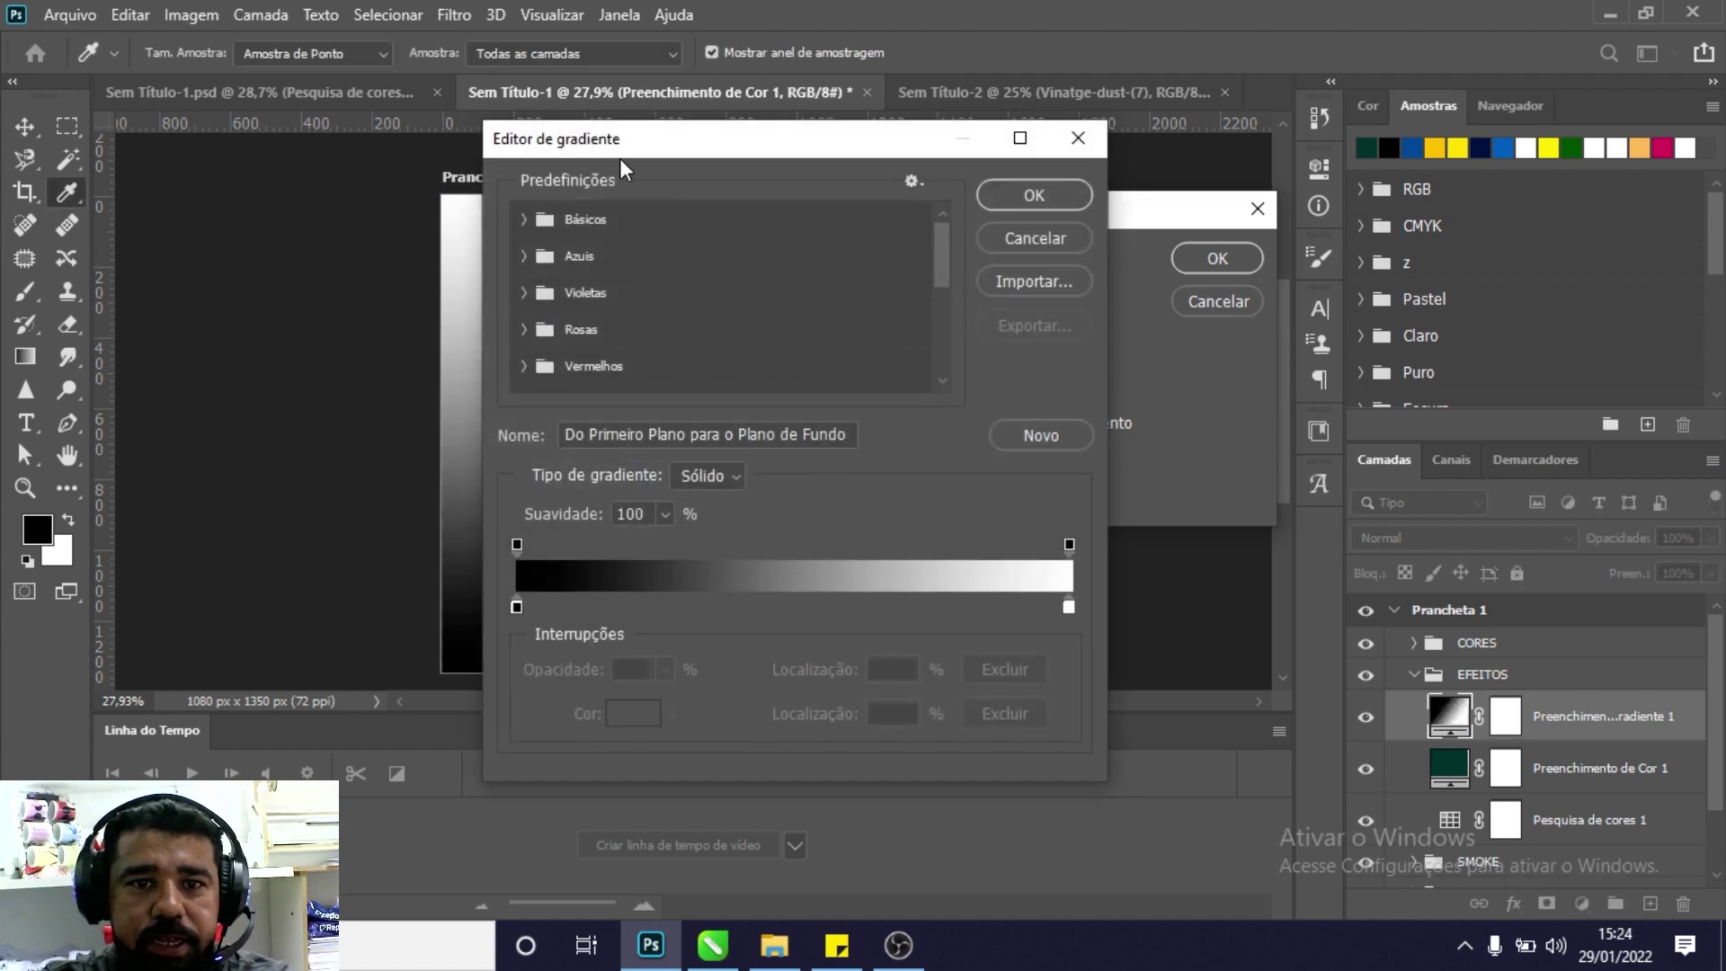
{"action": "left_click_drag", "start_coordinate": [618, 158], "coordinate": [908, 155]}
{"action": "left_click", "coordinate": [788, 613]}
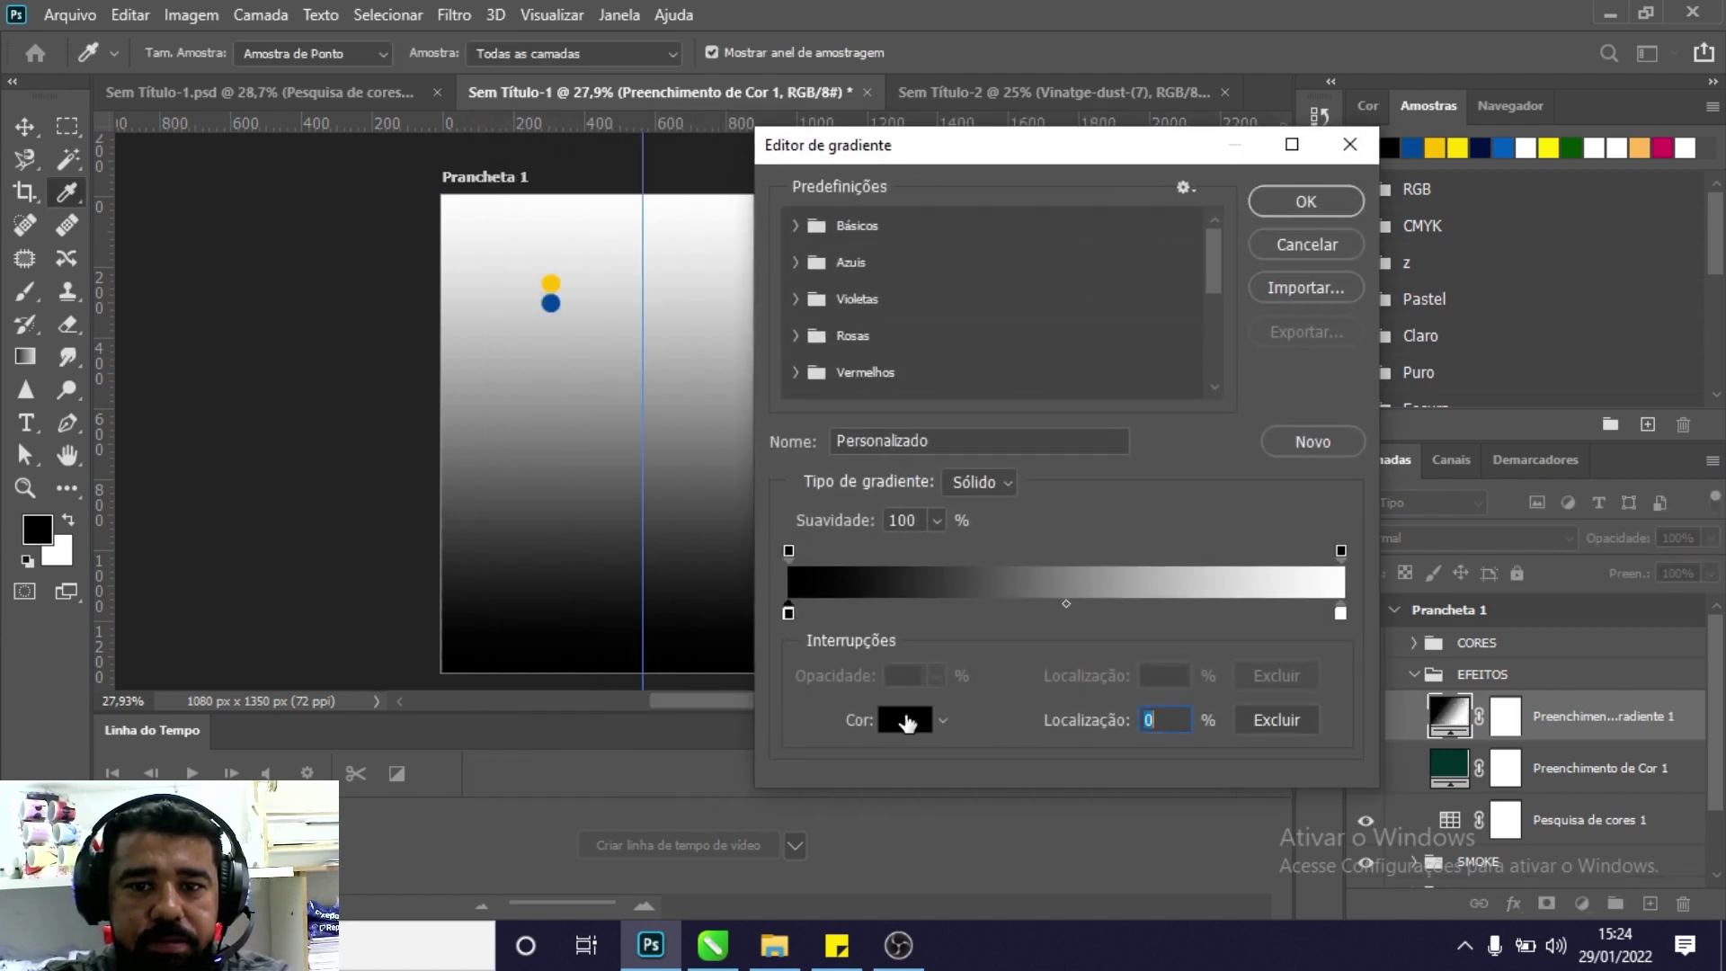
{"action": "left_click", "coordinate": [902, 719]}
{"action": "left_click", "coordinate": [549, 304]}
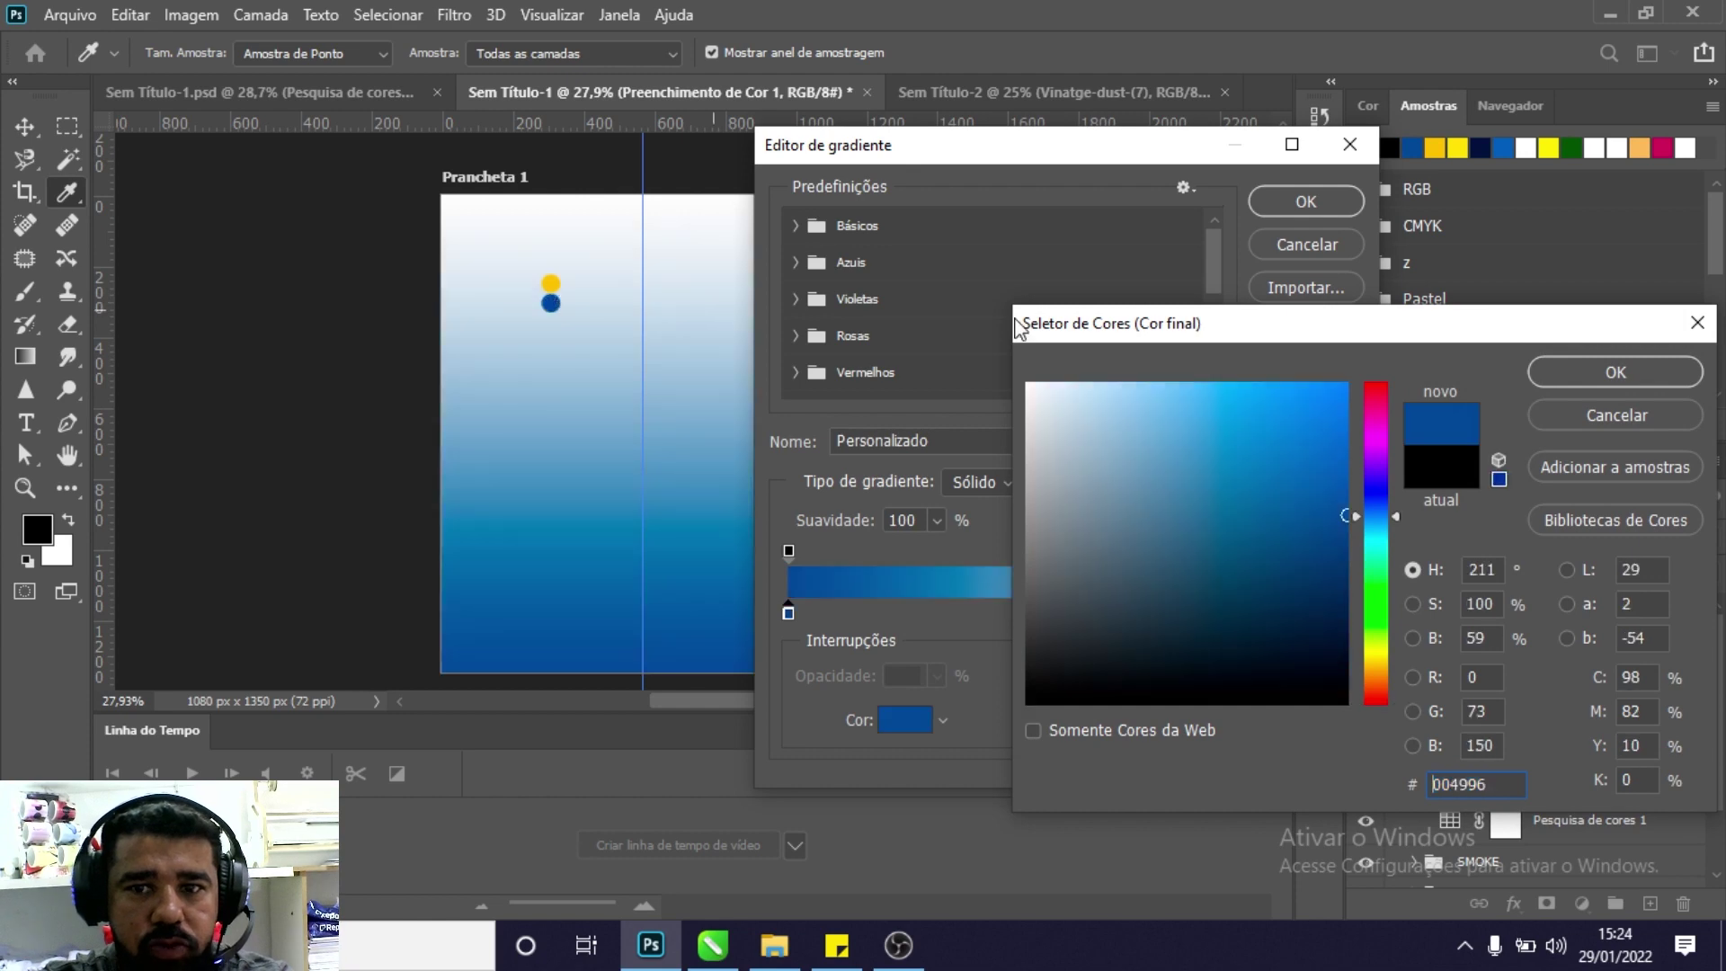
{"action": "left_click", "coordinate": [1615, 372]}
{"action": "left_click", "coordinate": [1341, 611]}
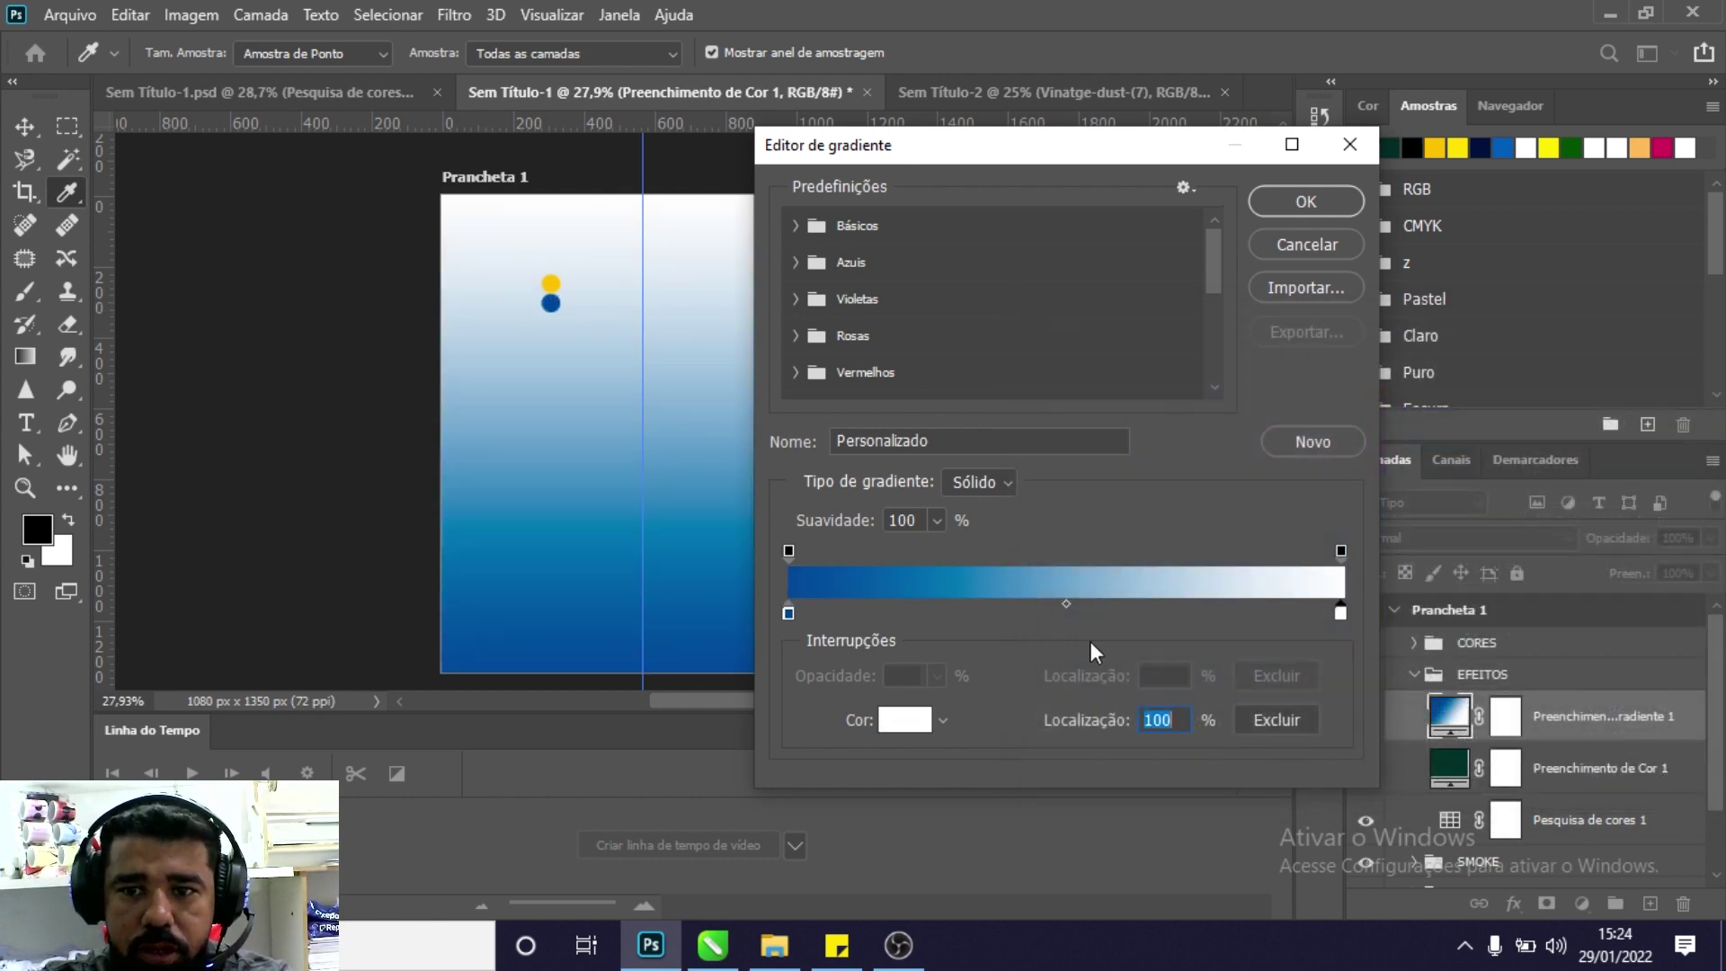
{"action": "left_click", "coordinate": [928, 716]}
{"action": "left_click", "coordinate": [551, 282]}
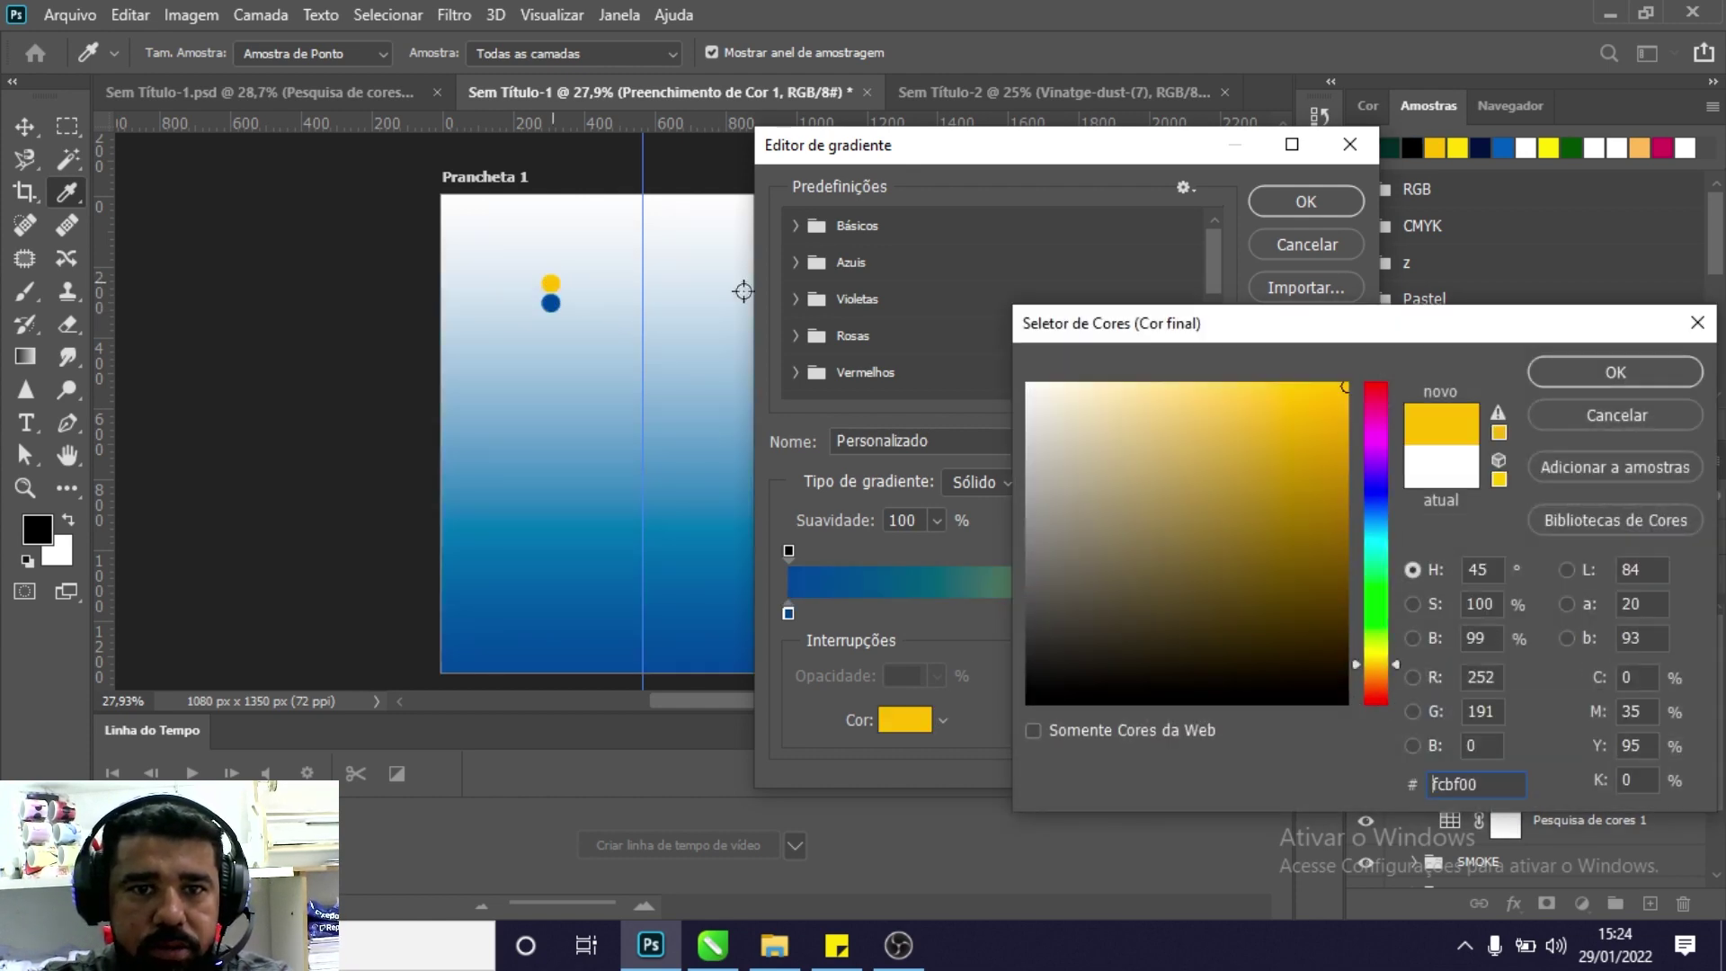
{"action": "left_click", "coordinate": [1615, 372]}
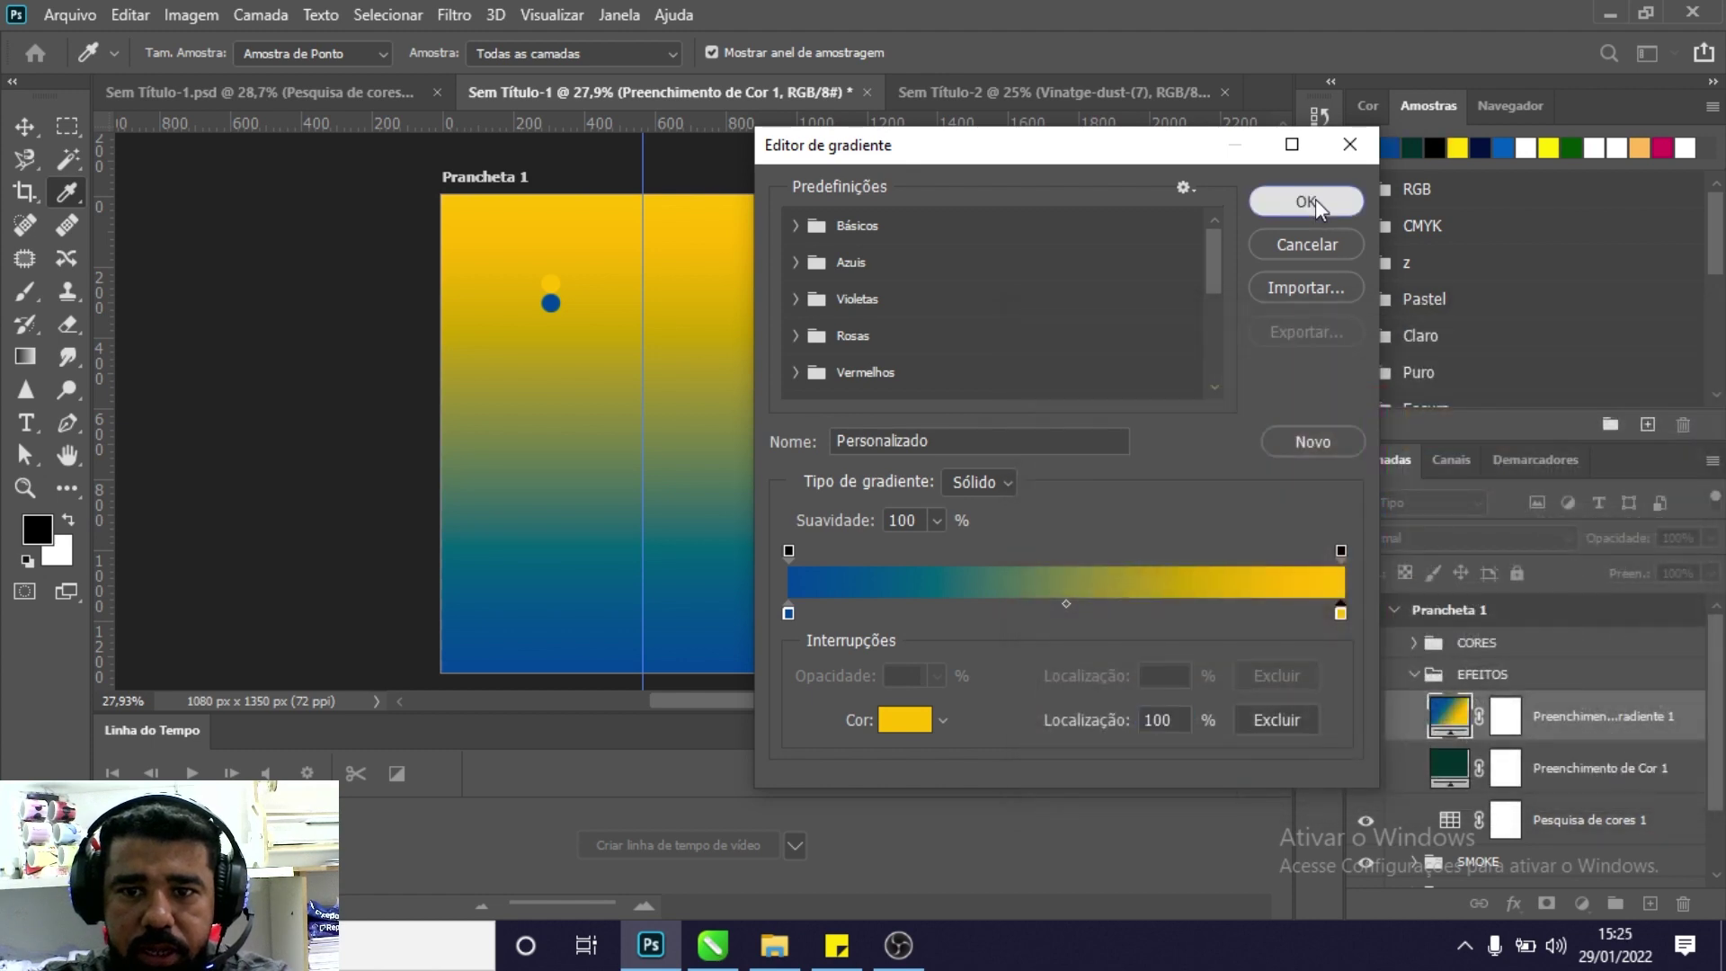
{"action": "left_click", "coordinate": [1306, 201]}
{"action": "left_click", "coordinate": [1239, 265]}
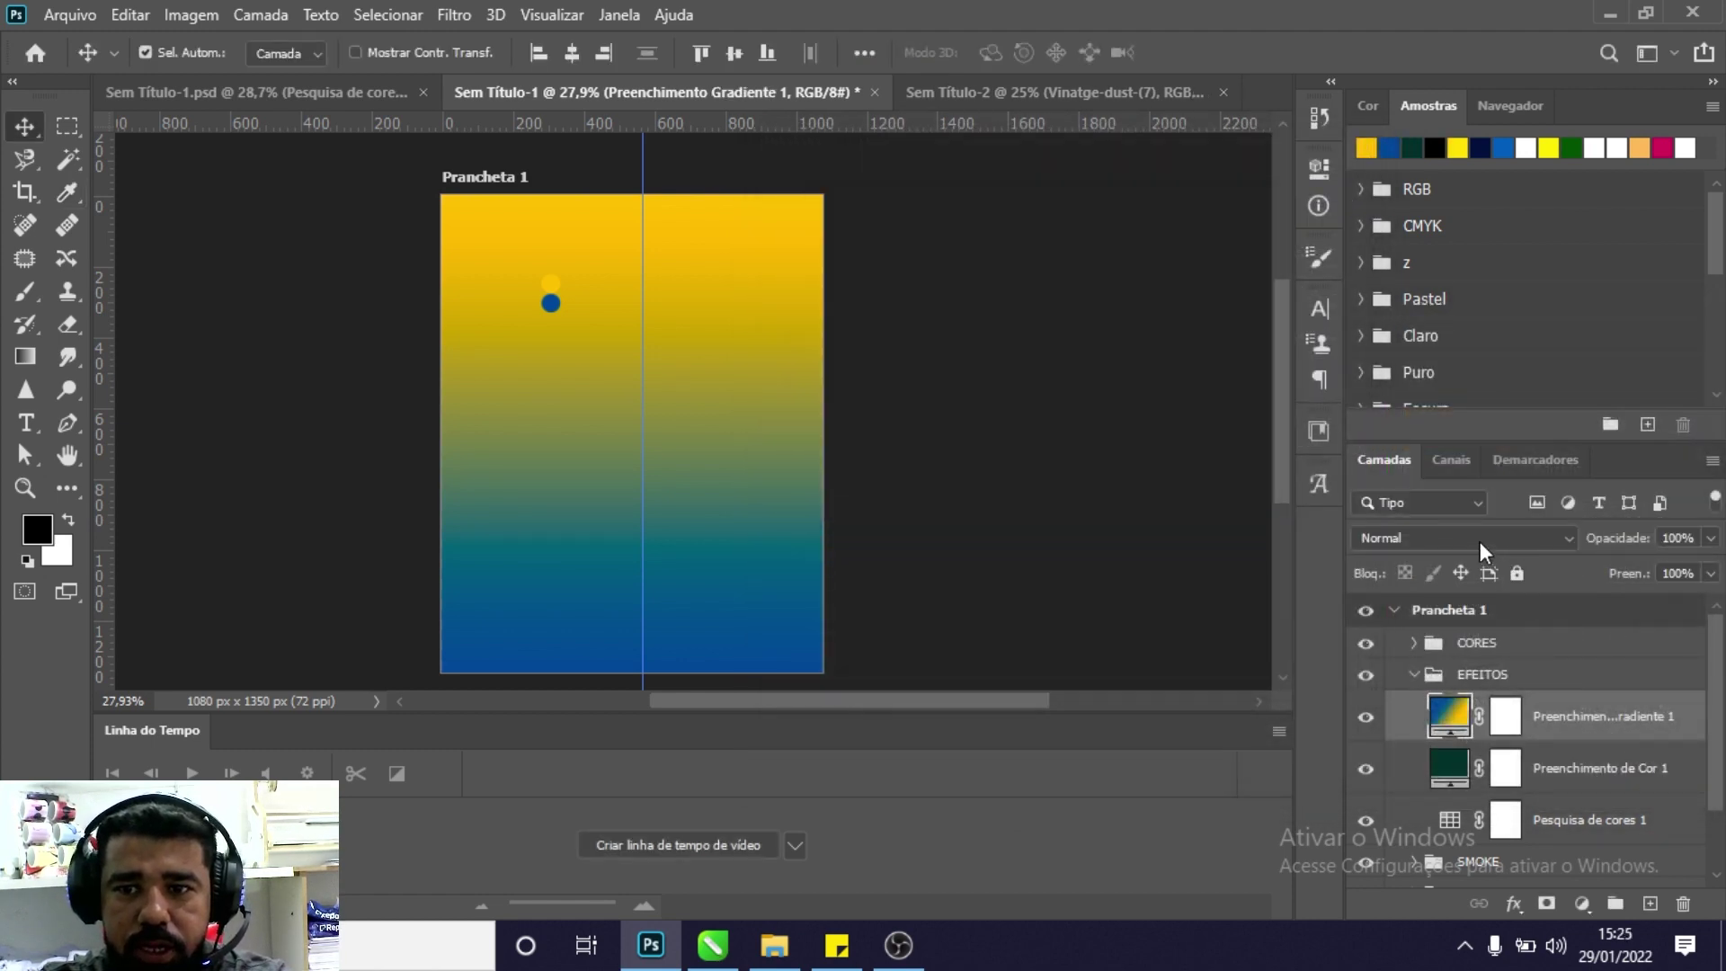
Blend the gradient fill layer in Divisão mode at 34% opacity.
{"action": "left_click", "coordinate": [1479, 539]}
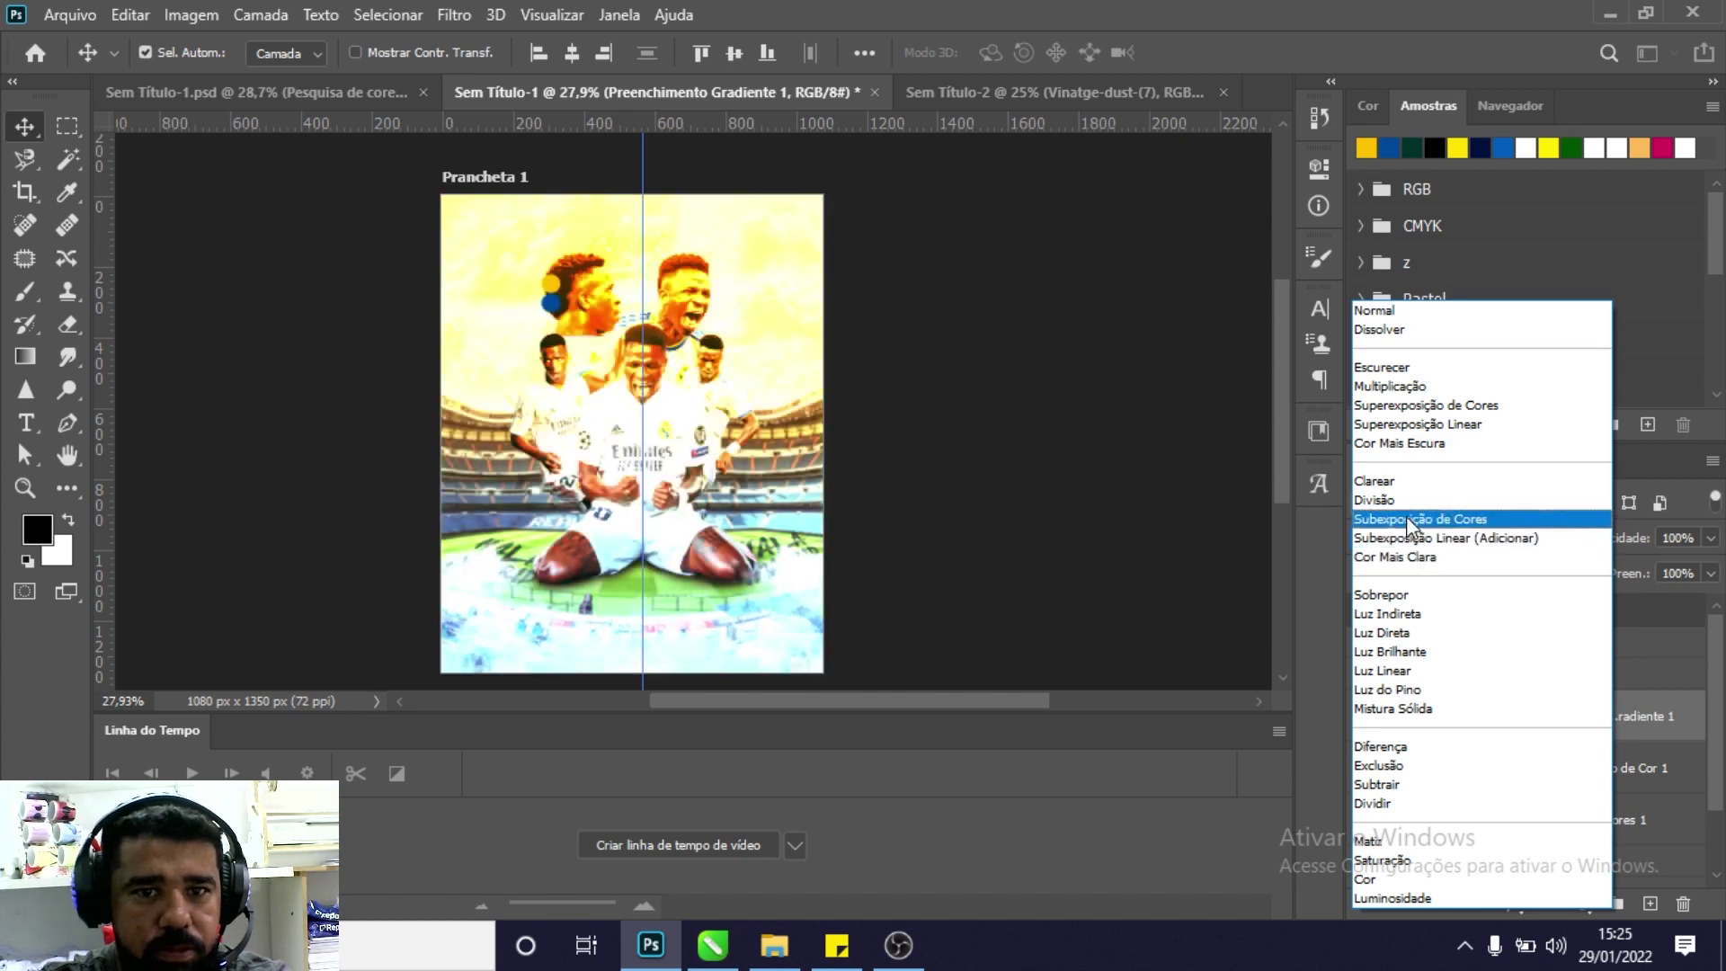
{"action": "left_click", "coordinate": [1407, 500]}
{"action": "left_click", "coordinate": [1699, 539]}
{"action": "left_click", "coordinate": [1667, 567]}
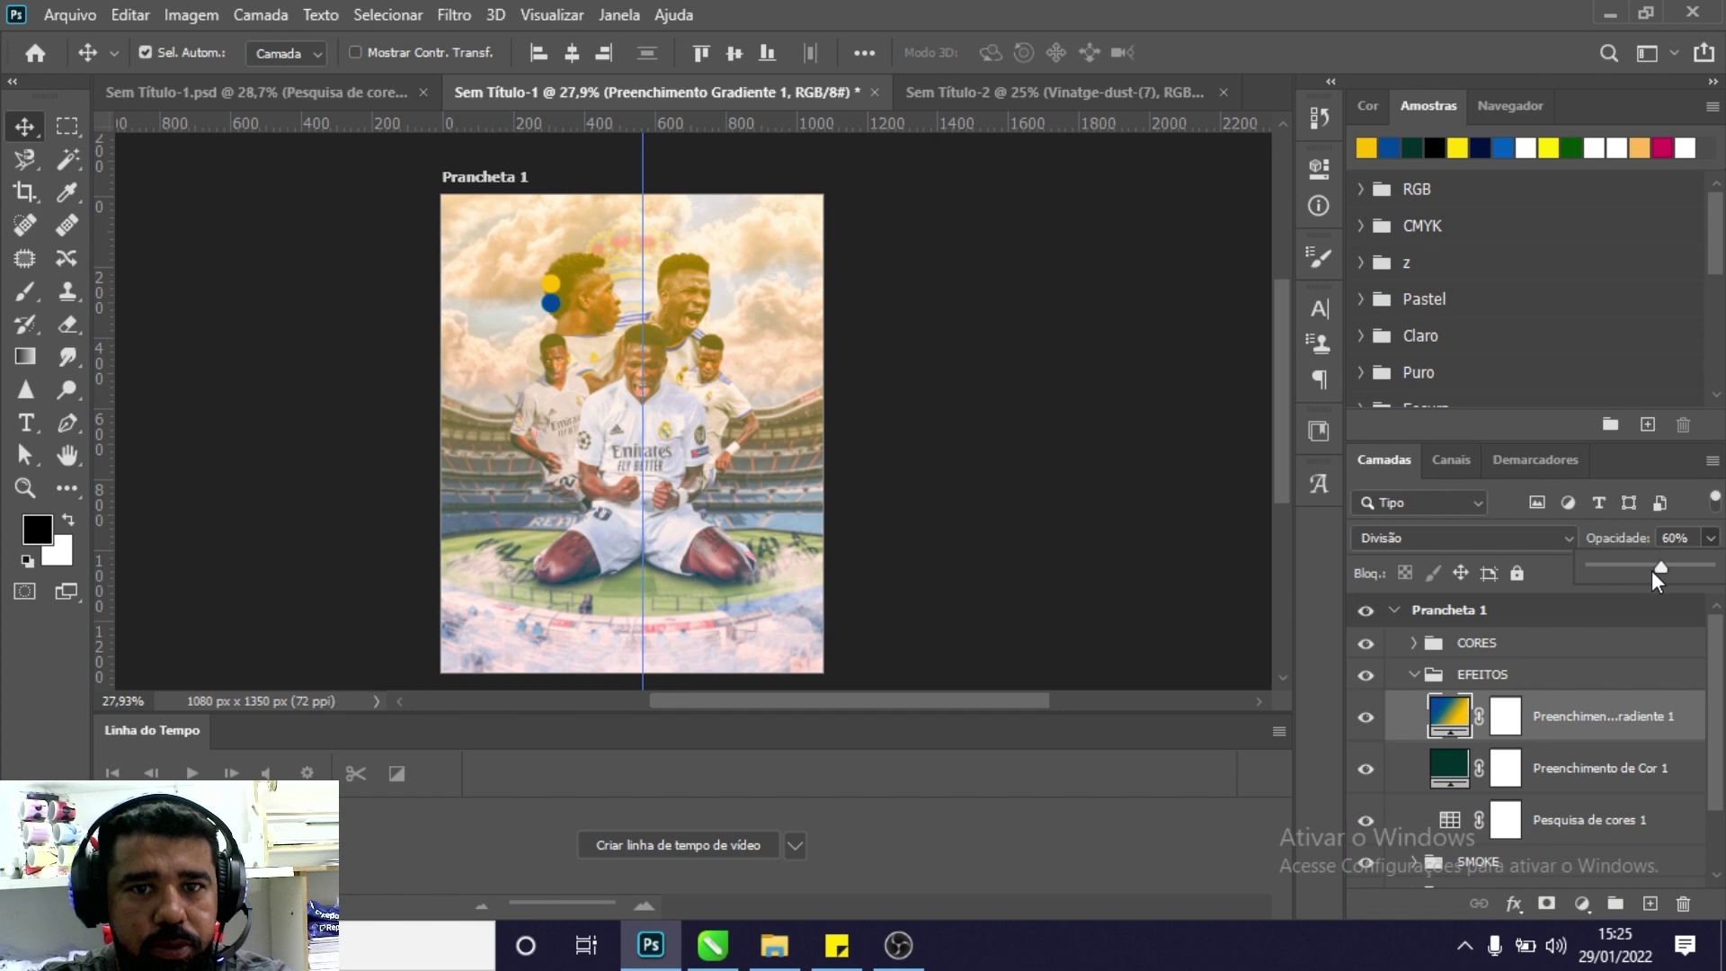
{"action": "left_click_drag", "start_coordinate": [1639, 570], "coordinate": [1636, 568]}
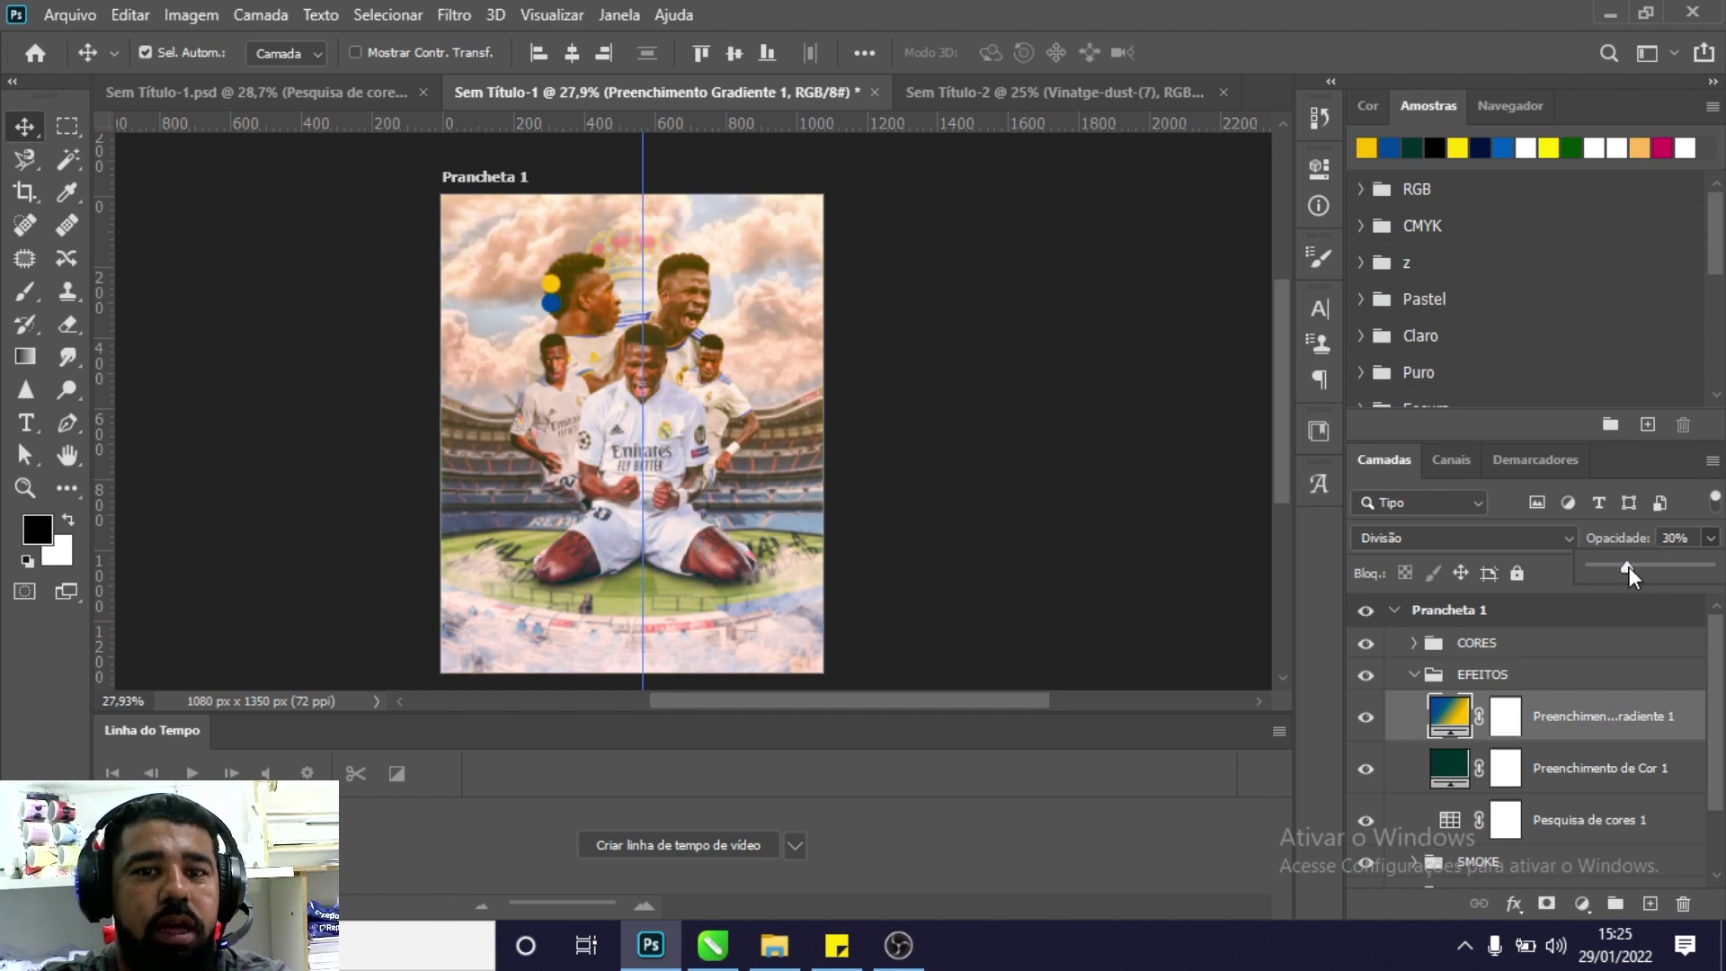
{"action": "key", "text": "z"}
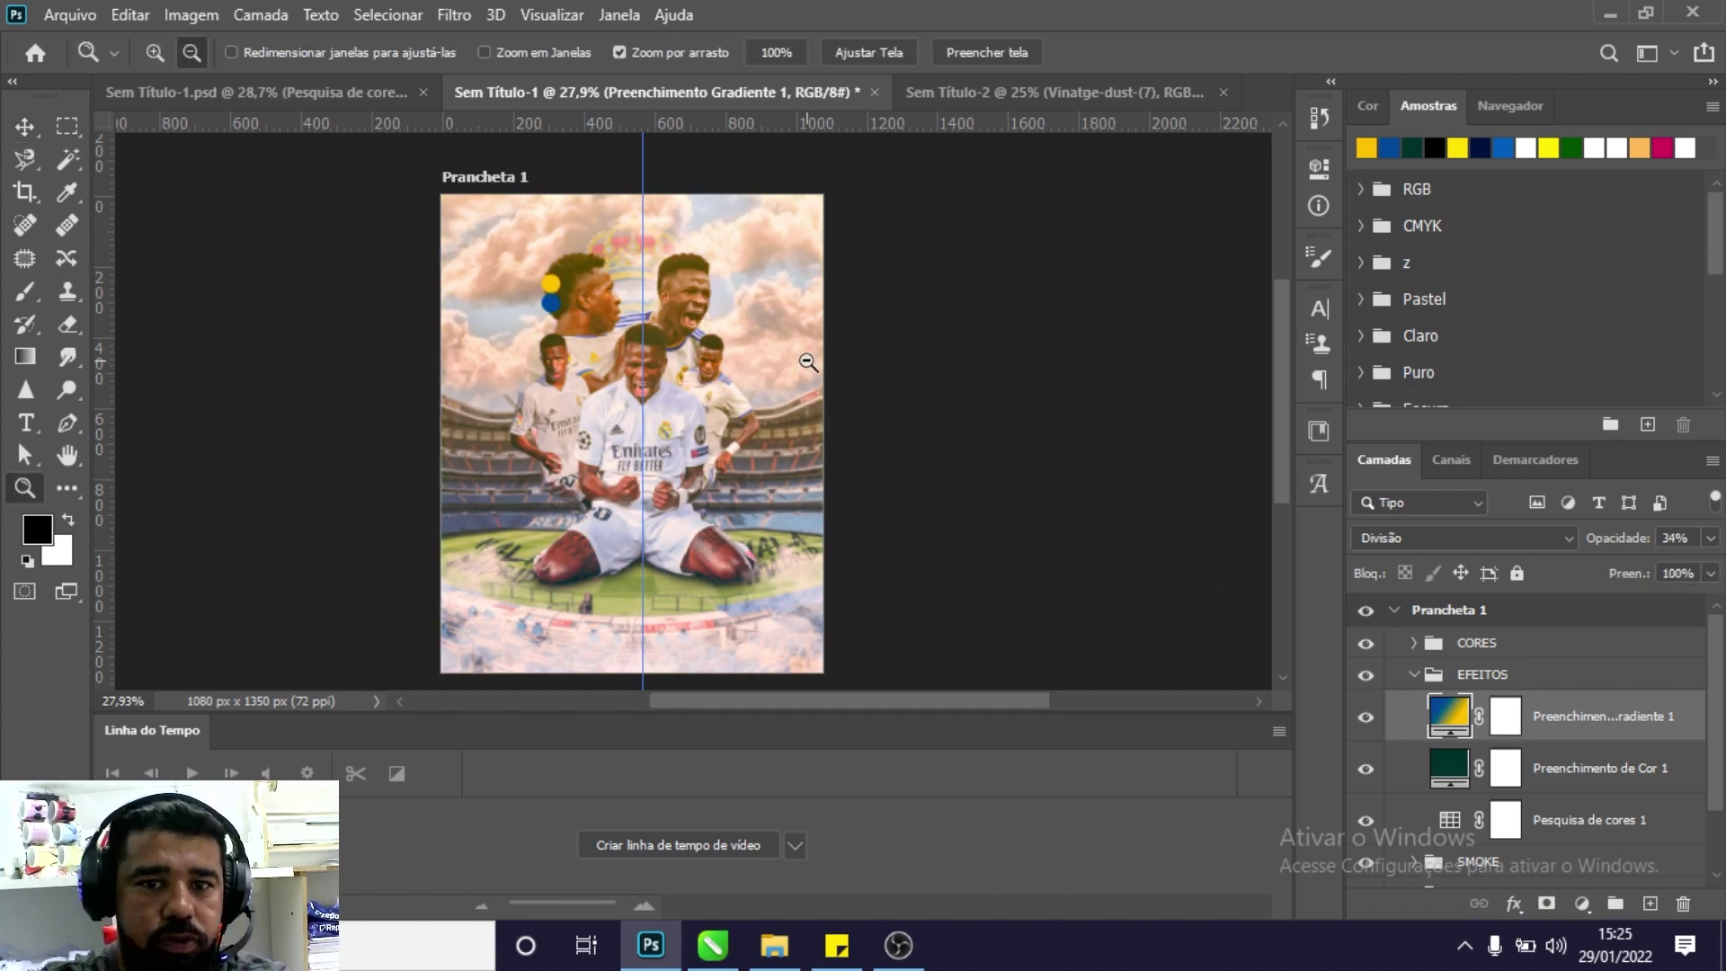
{"action": "scroll", "coordinate": [755, 360], "scroll_direction": "down", "scroll_amount": 2, "text": "alt"}
{"action": "scroll", "coordinate": [755, 359], "scroll_direction": "up", "scroll_amount": 4, "text": "alt"}
{"action": "scroll", "coordinate": [779, 369], "scroll_direction": "down", "scroll_amount": 1}
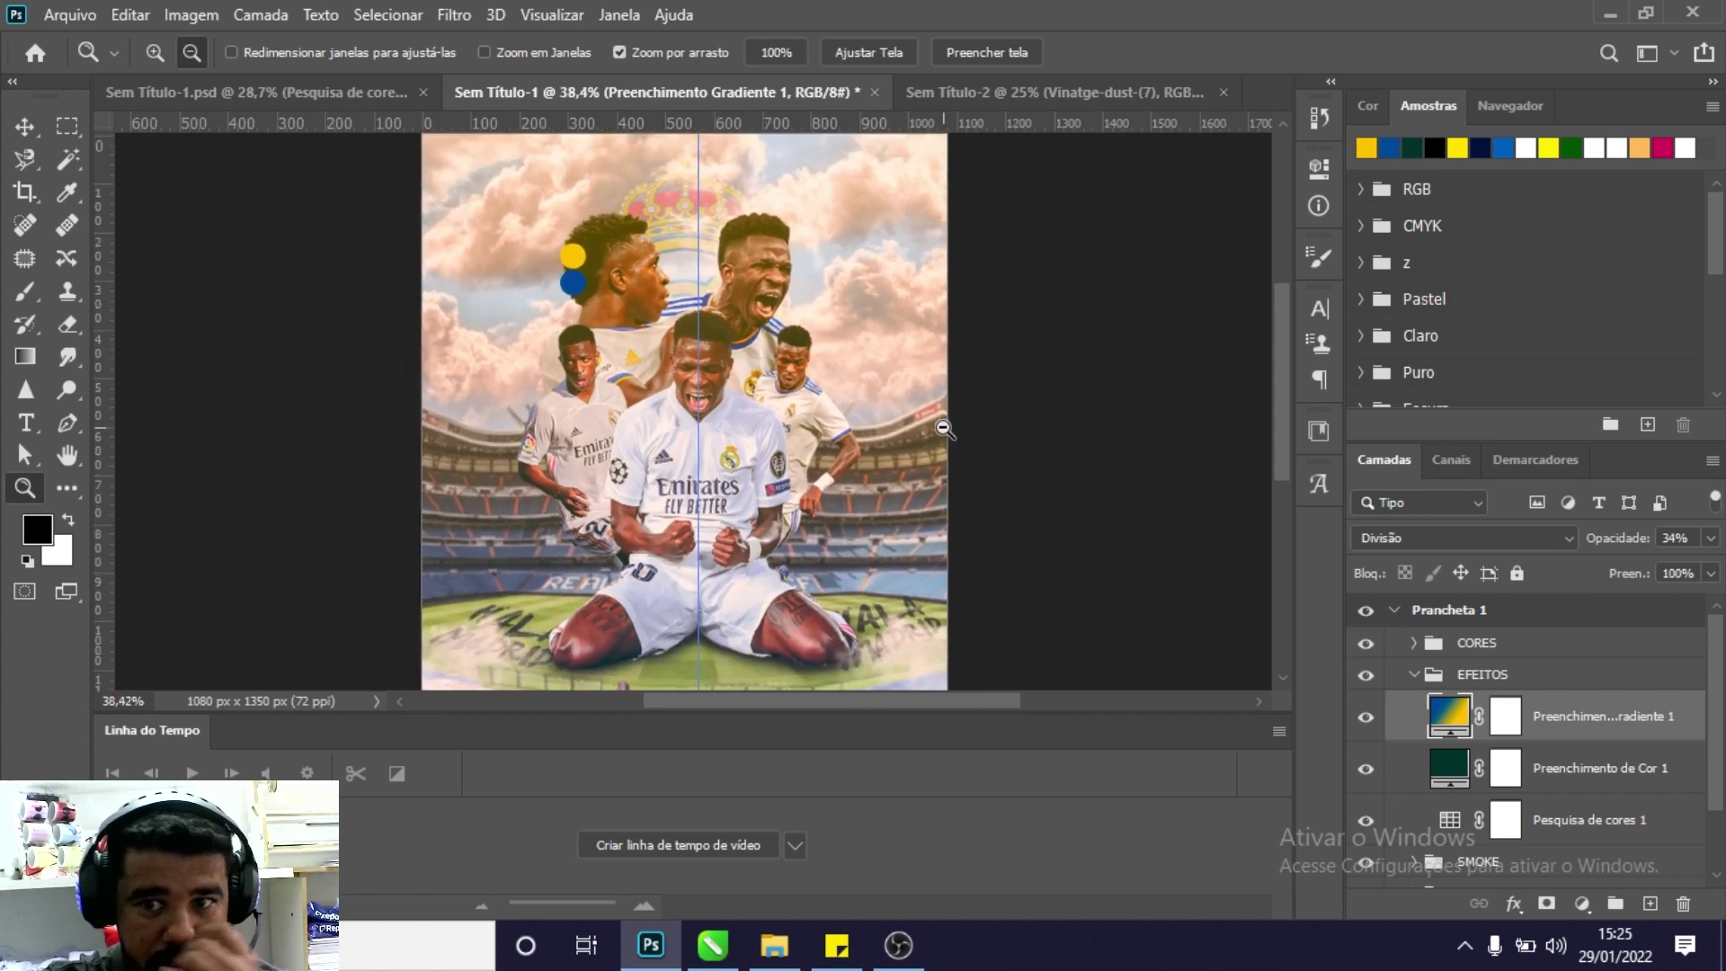
Add a Curves adjustment layer, lifting the black point and shaping midtones and highlights.
{"action": "left_click", "coordinate": [33, 125]}
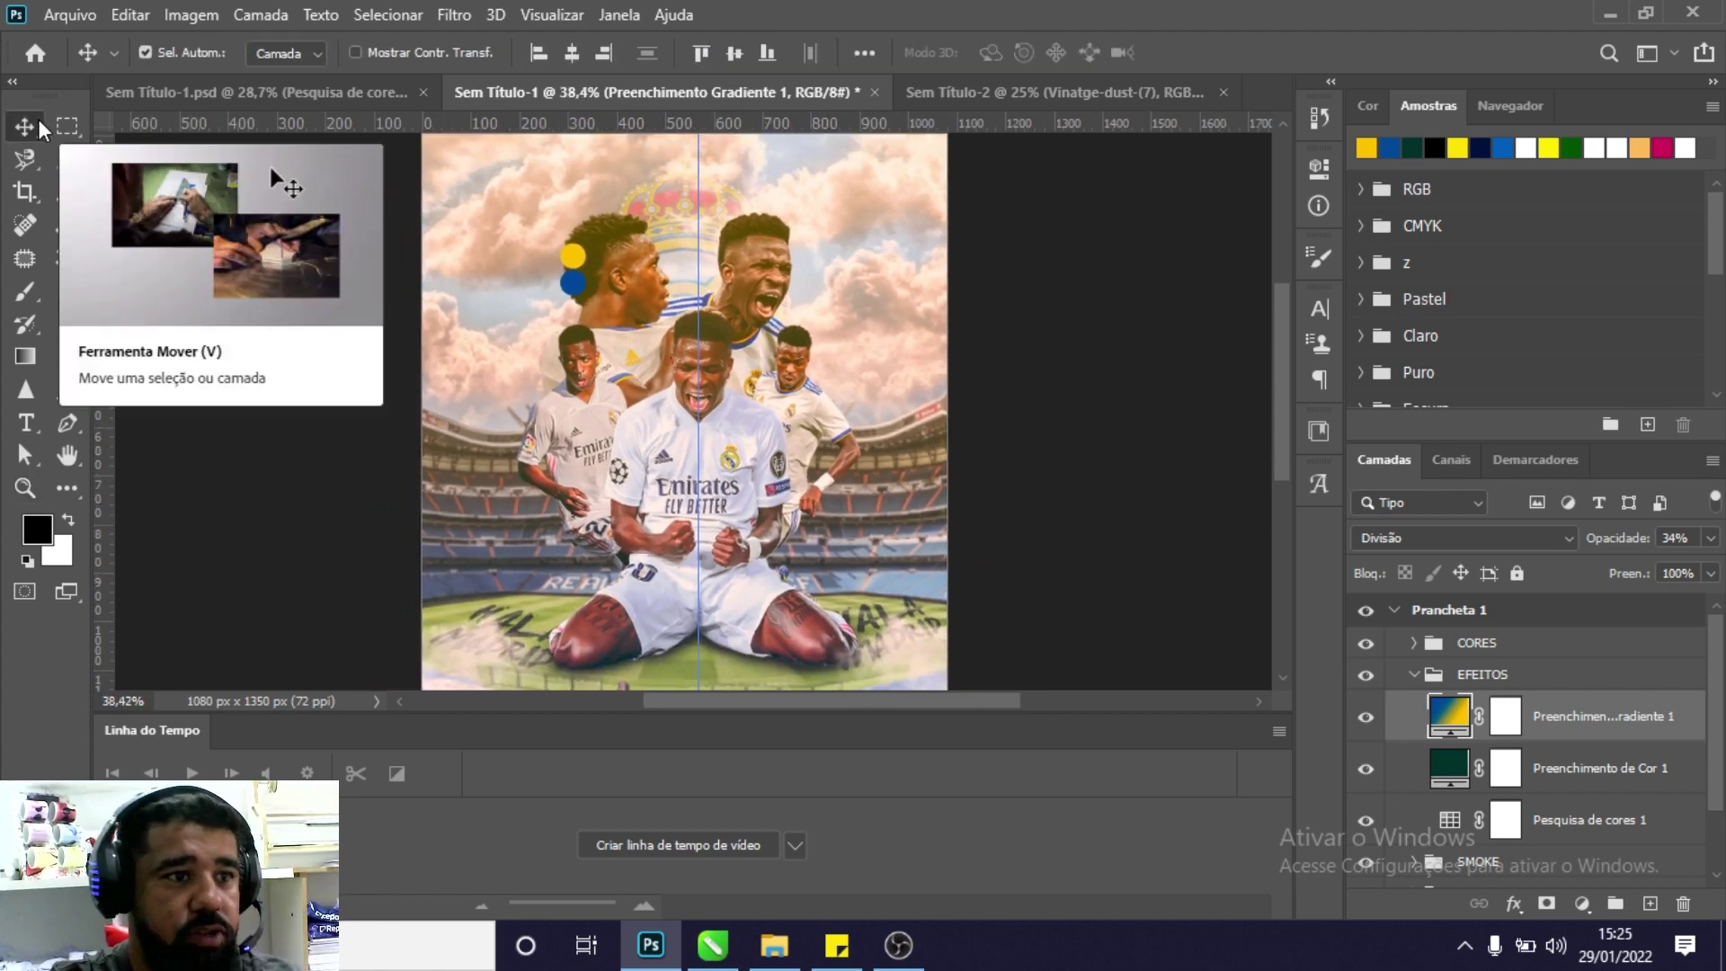
{"action": "left_click", "coordinate": [1584, 904]}
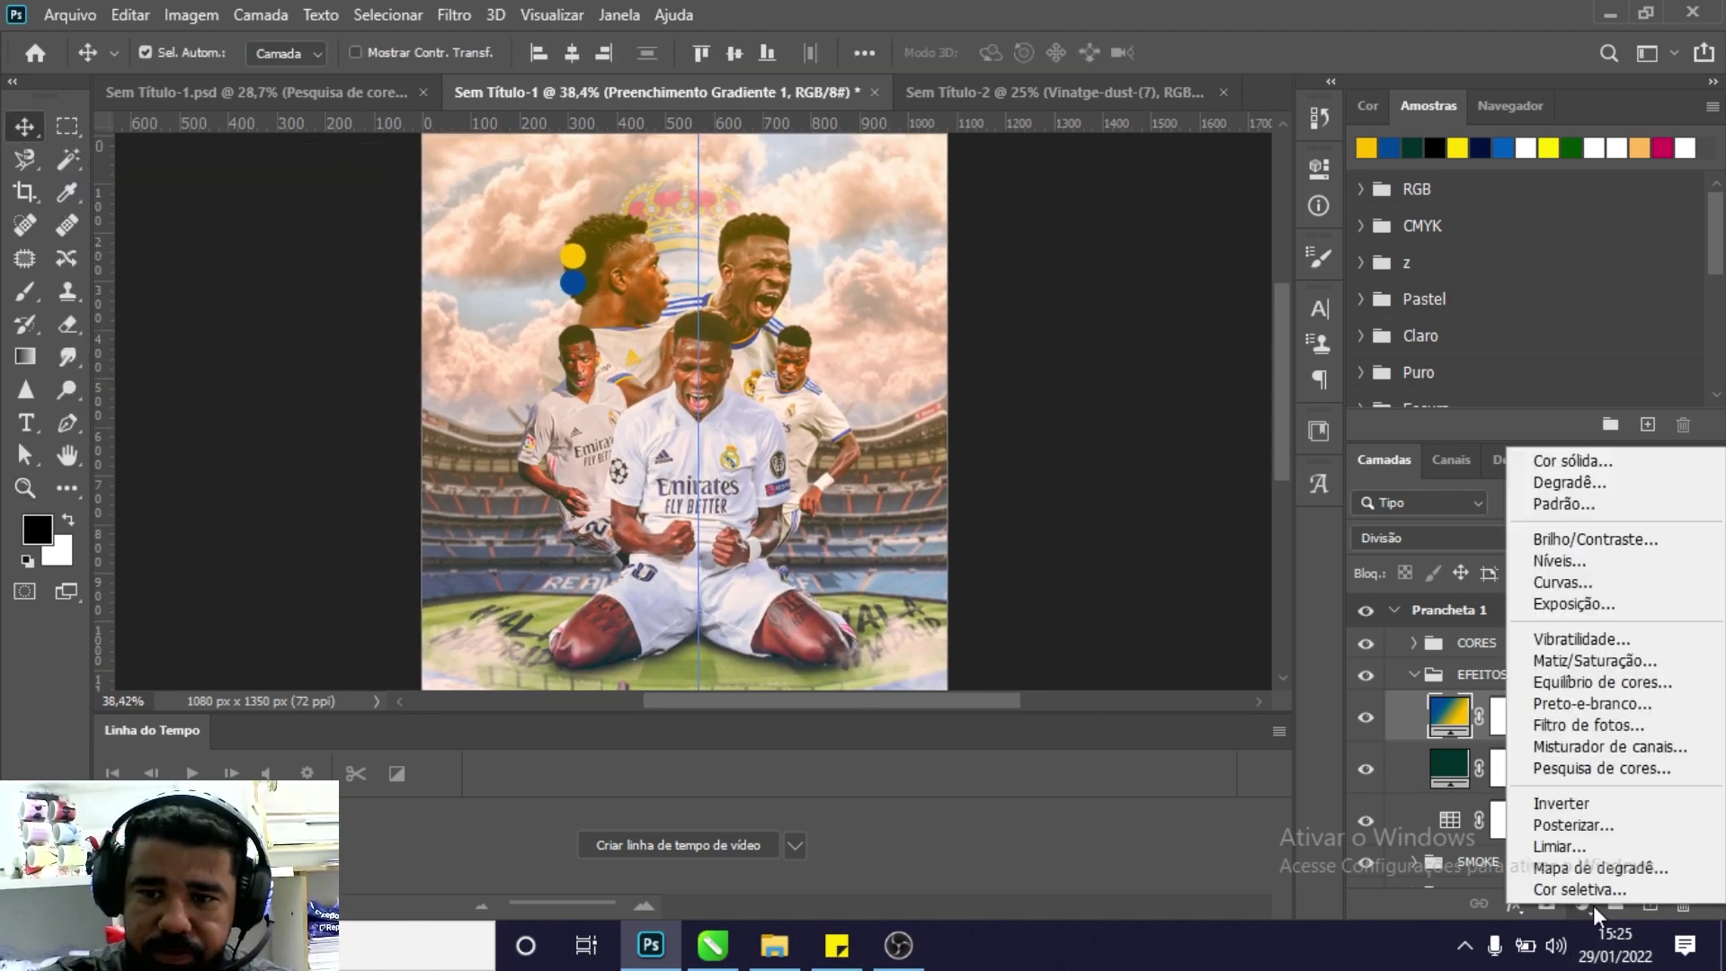
{"action": "left_click", "coordinate": [1532, 581]}
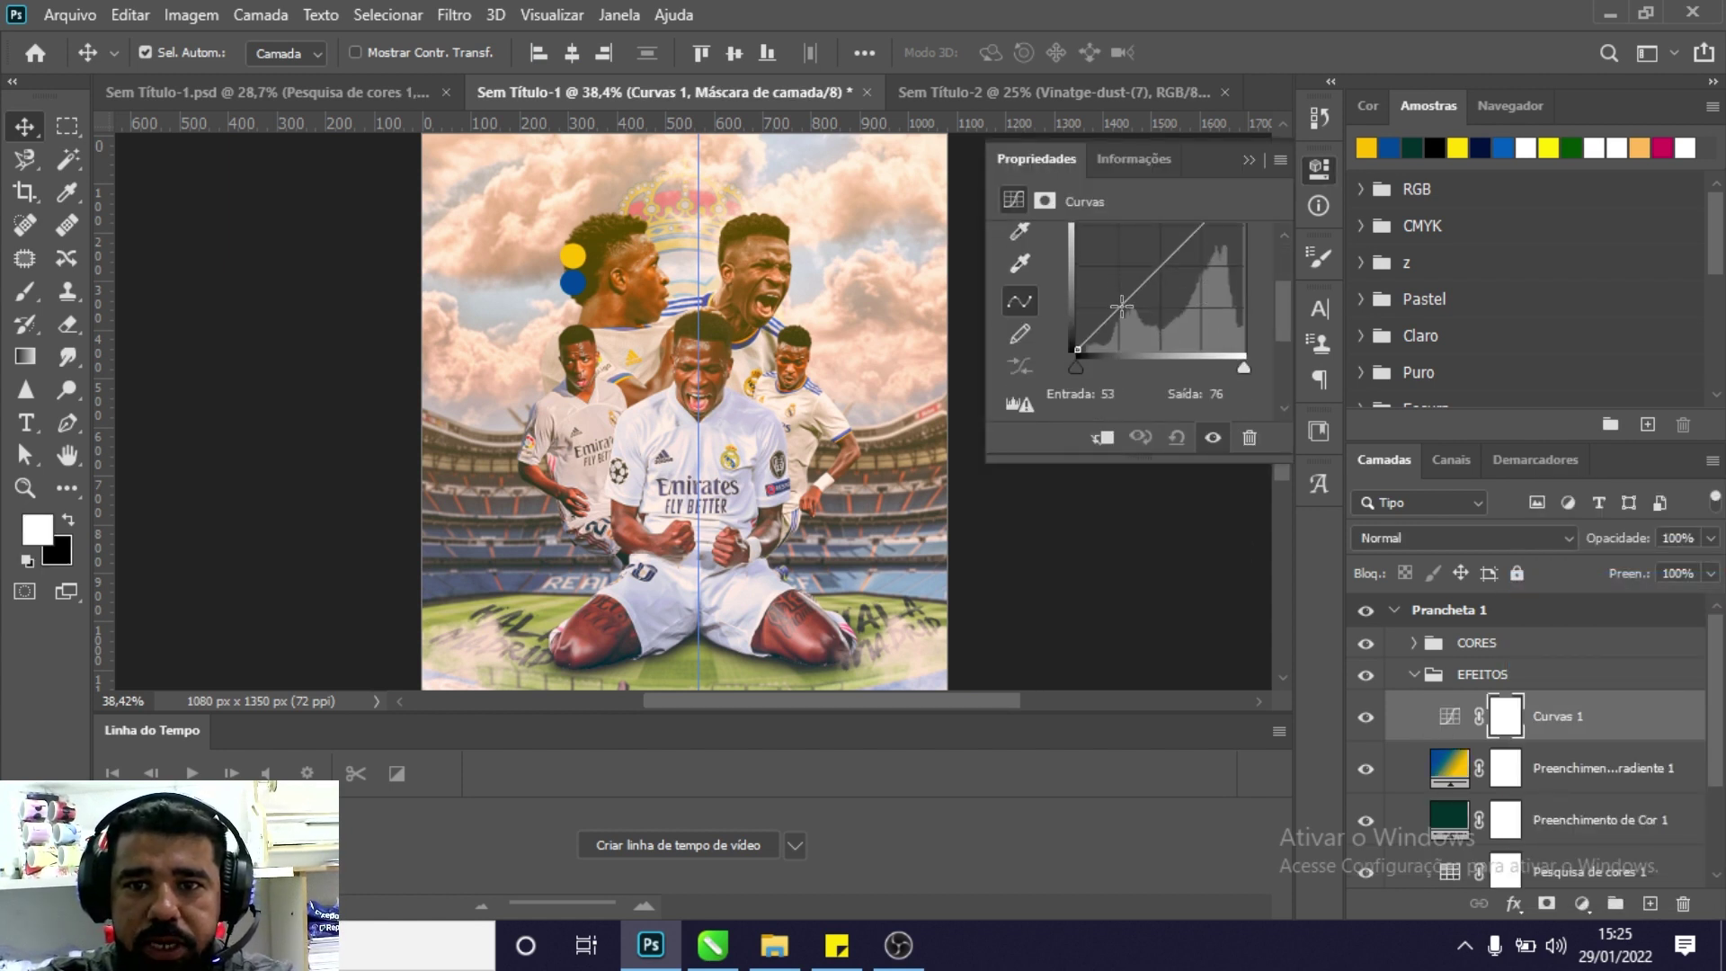
{"action": "left_click", "coordinate": [1118, 309]}
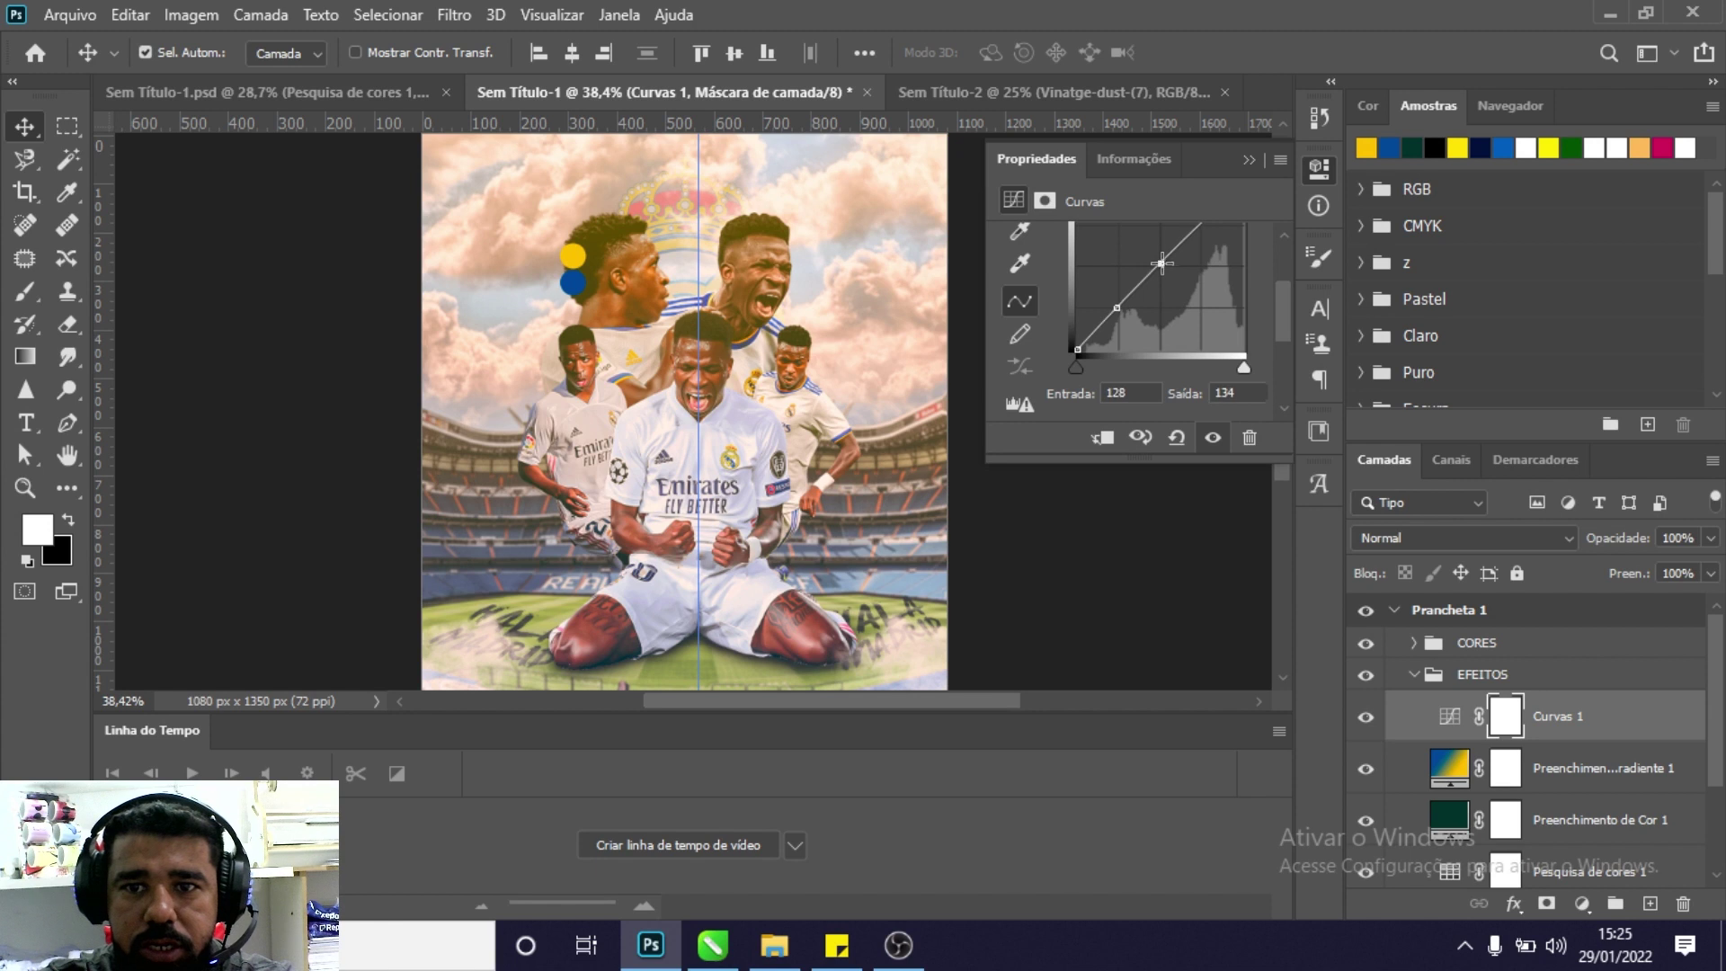
{"action": "scroll", "coordinate": [1202, 281], "scroll_direction": "up", "scroll_amount": 1}
{"action": "left_click", "coordinate": [1203, 266]}
{"action": "scroll", "coordinate": [1168, 288], "scroll_direction": "down", "scroll_amount": 2}
{"action": "scroll", "coordinate": [1081, 338], "scroll_direction": "down", "scroll_amount": 1}
{"action": "scroll", "coordinate": [1084, 314], "scroll_direction": "up", "scroll_amount": 1}
{"action": "left_click_drag", "start_coordinate": [1072, 329], "coordinate": [1069, 317]}
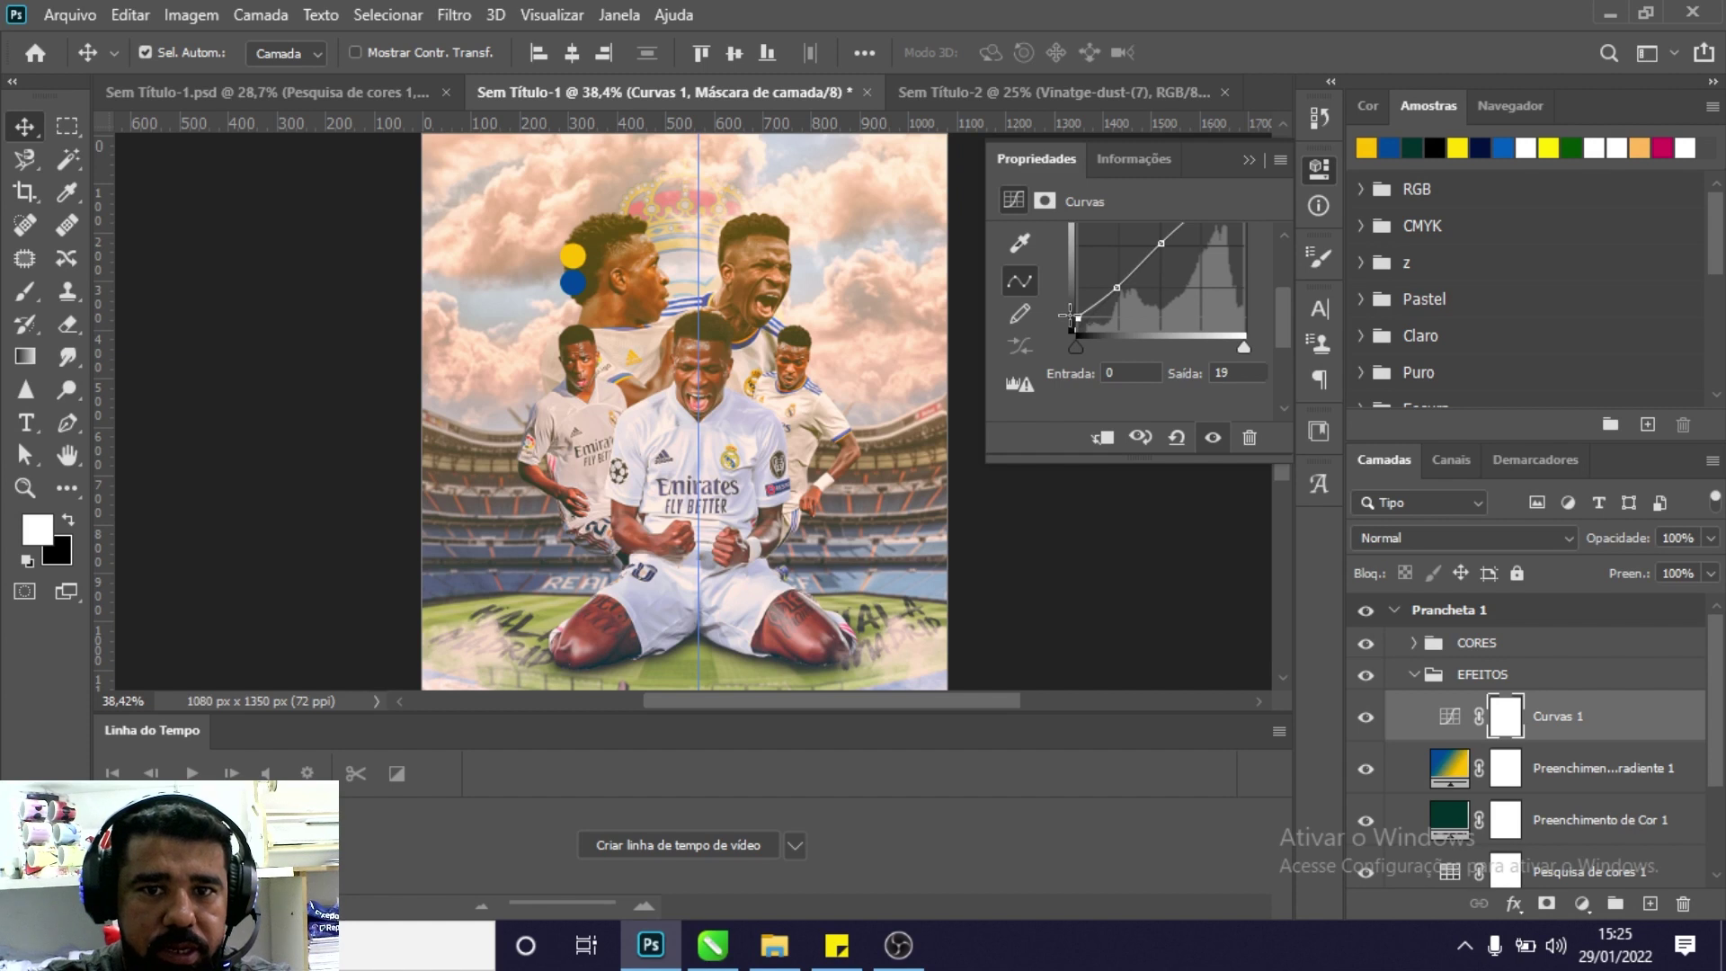
{"action": "left_click_drag", "start_coordinate": [1116, 289], "coordinate": [1165, 285]}
{"action": "scroll", "coordinate": [1143, 314], "scroll_direction": "up", "scroll_amount": 1}
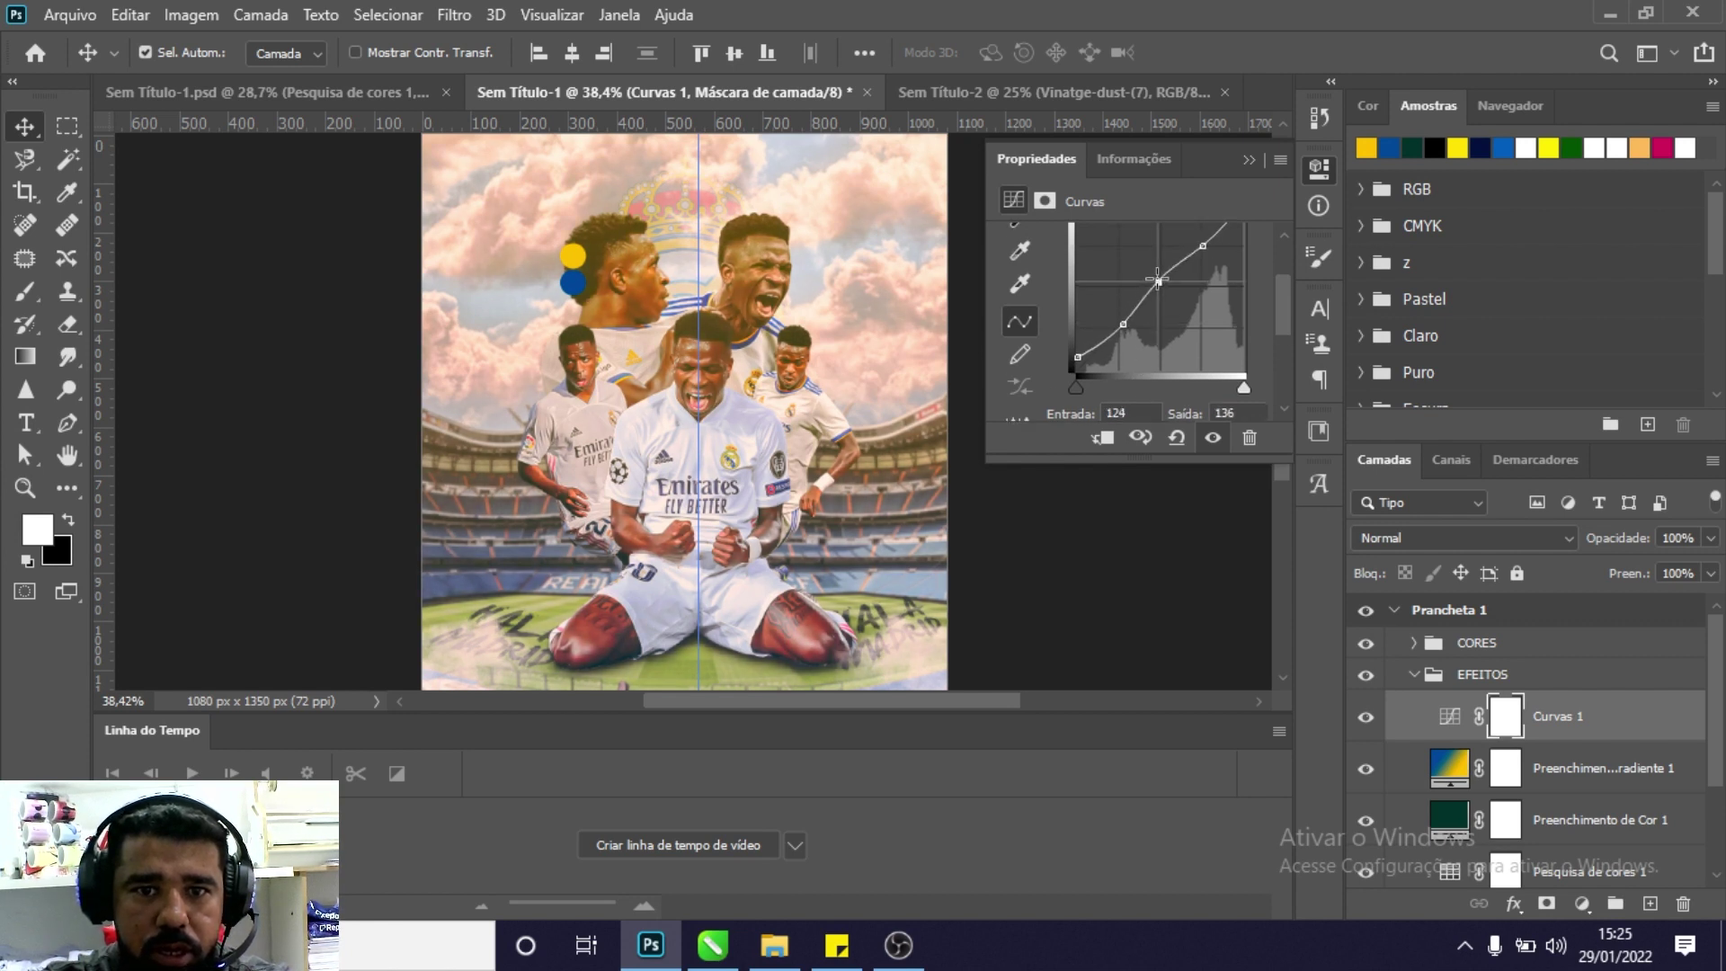
{"action": "left_click_drag", "start_coordinate": [1165, 286], "coordinate": [1204, 287]}
{"action": "scroll", "coordinate": [1198, 290], "scroll_direction": "up", "scroll_amount": 1}
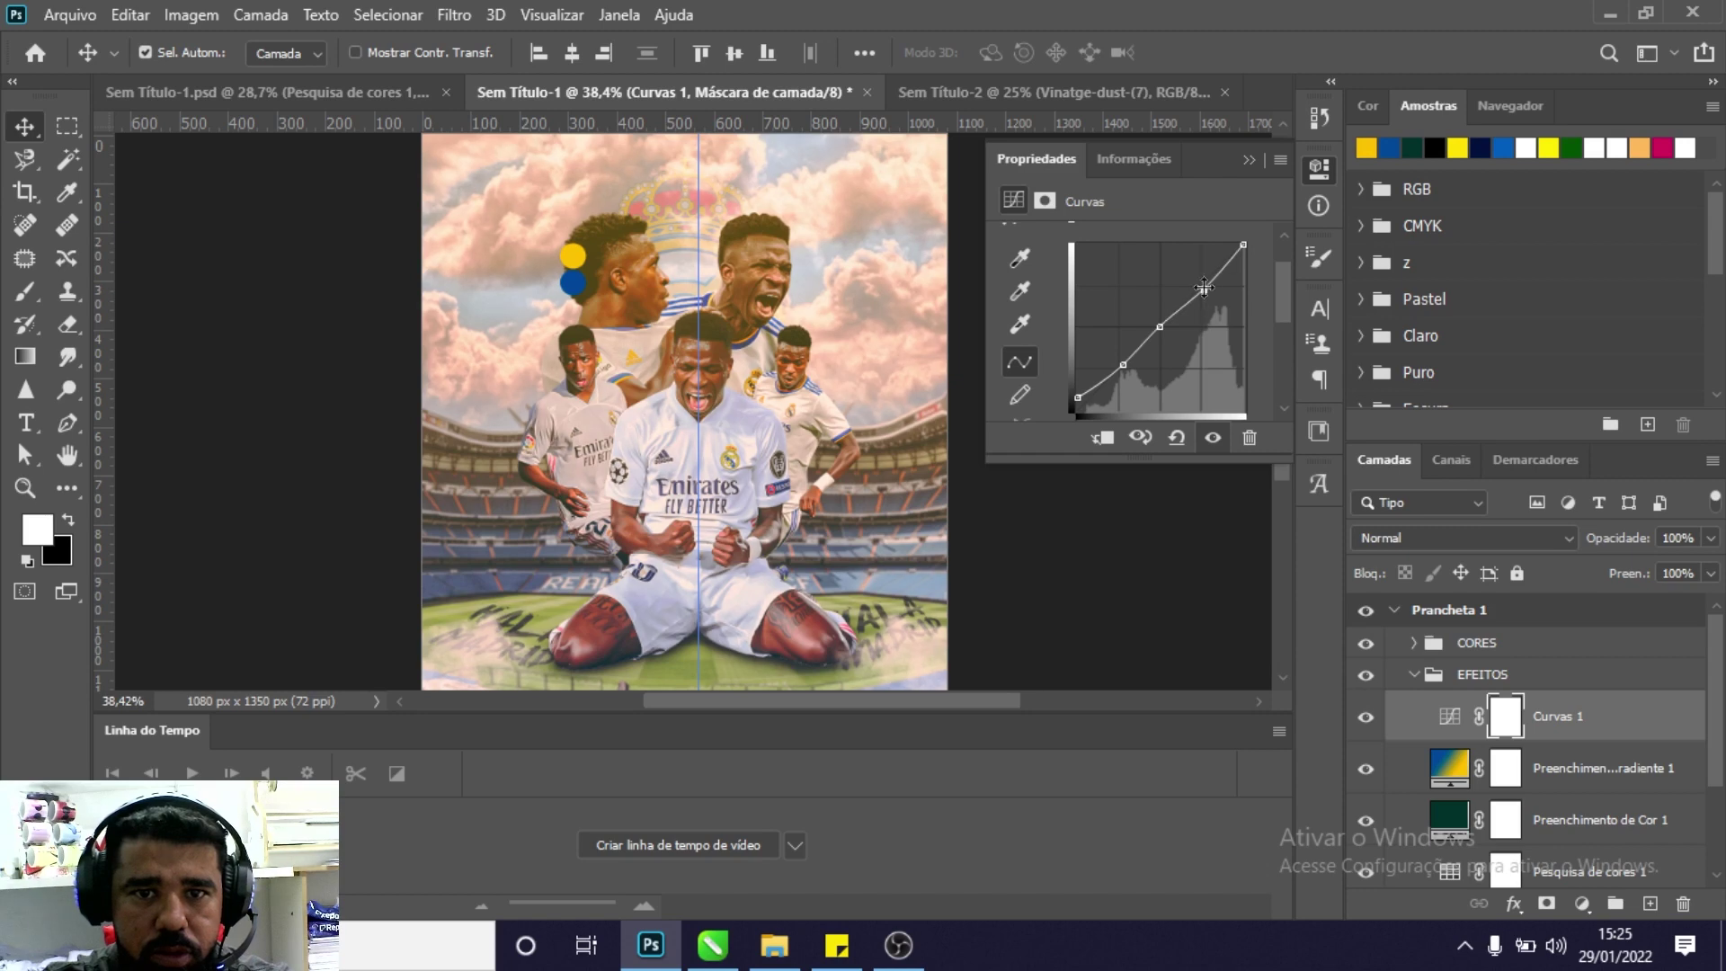
Collapse the EFEITOS group and hide the CORES colour dots, viewing the whole artboard.
{"action": "left_click", "coordinate": [1248, 162]}
{"action": "key", "text": "z"}
{"action": "left_click_drag", "start_coordinate": [890, 431], "coordinate": [840, 438]}
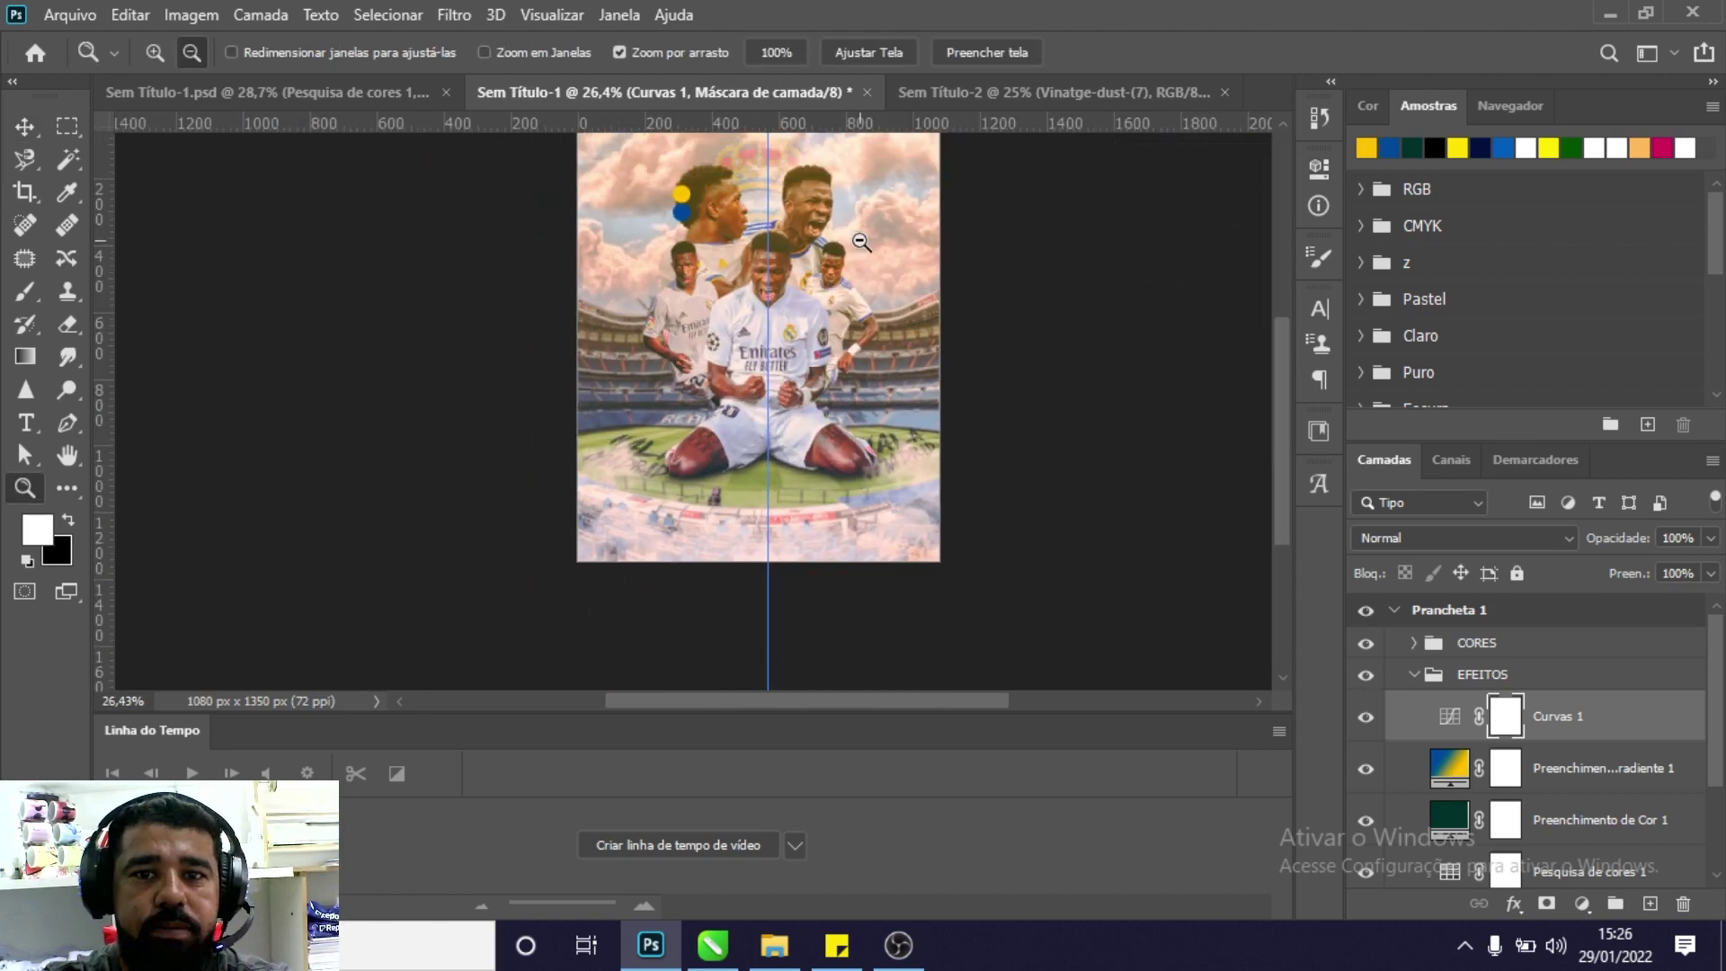
{"action": "left_click", "coordinate": [24, 127]}
{"action": "left_click", "coordinate": [1414, 674]}
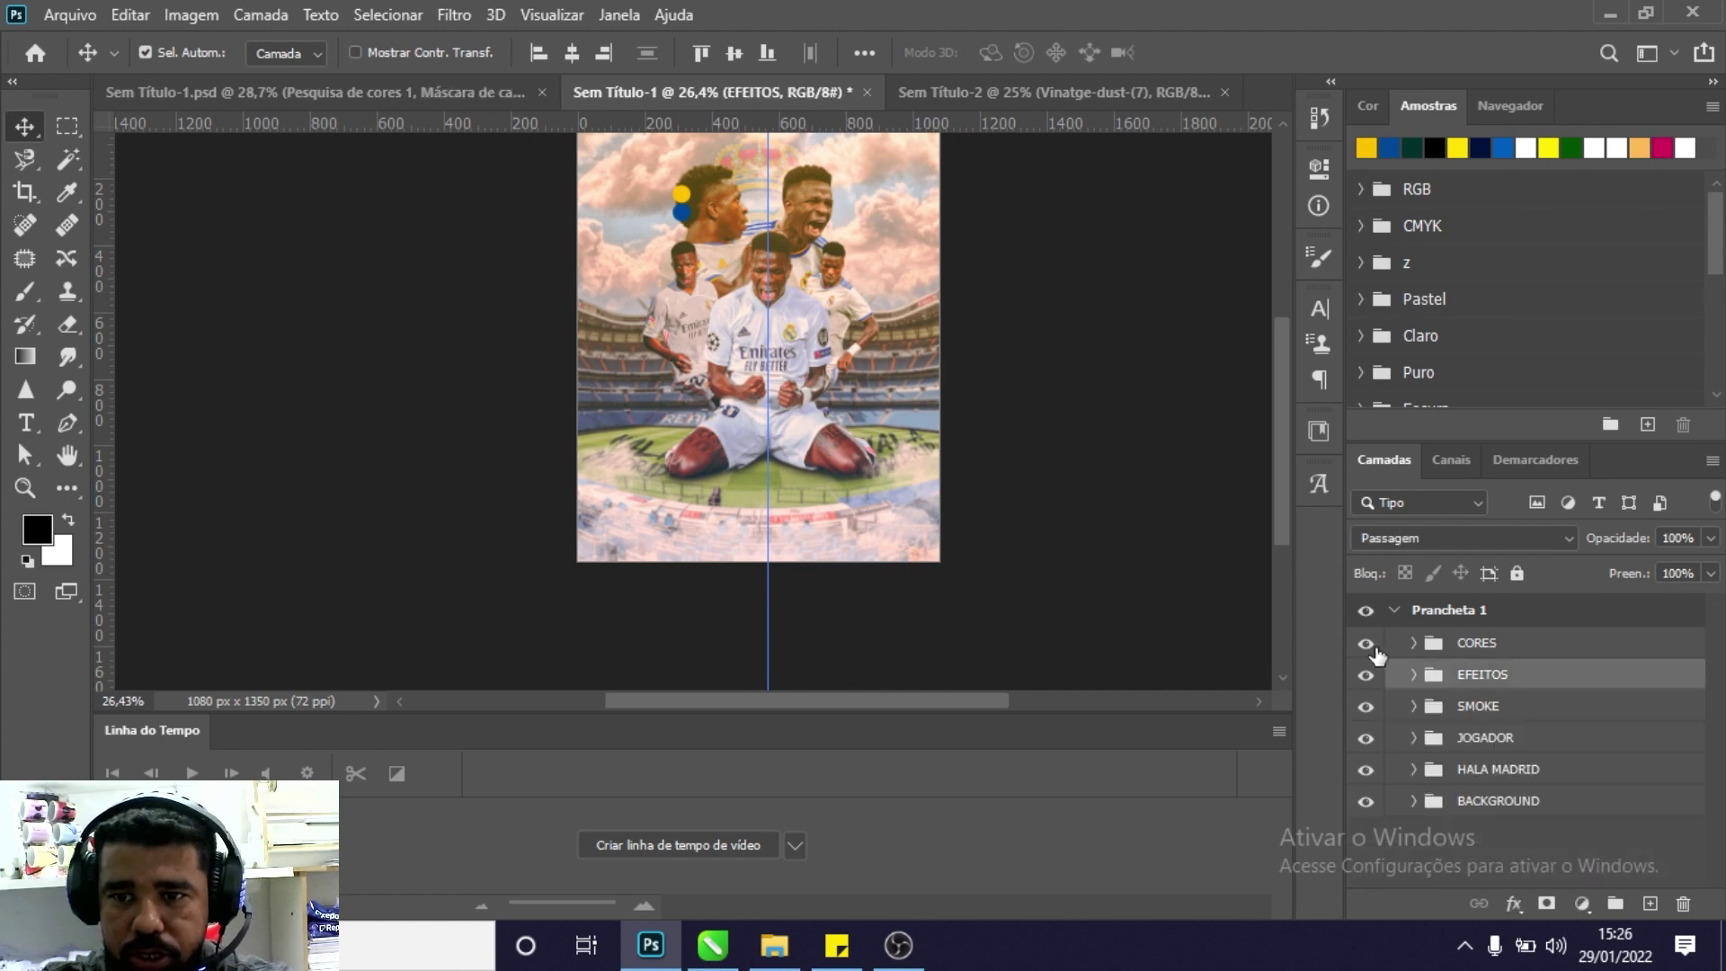
{"action": "left_click", "coordinate": [1365, 644]}
{"action": "key", "text": "z"}
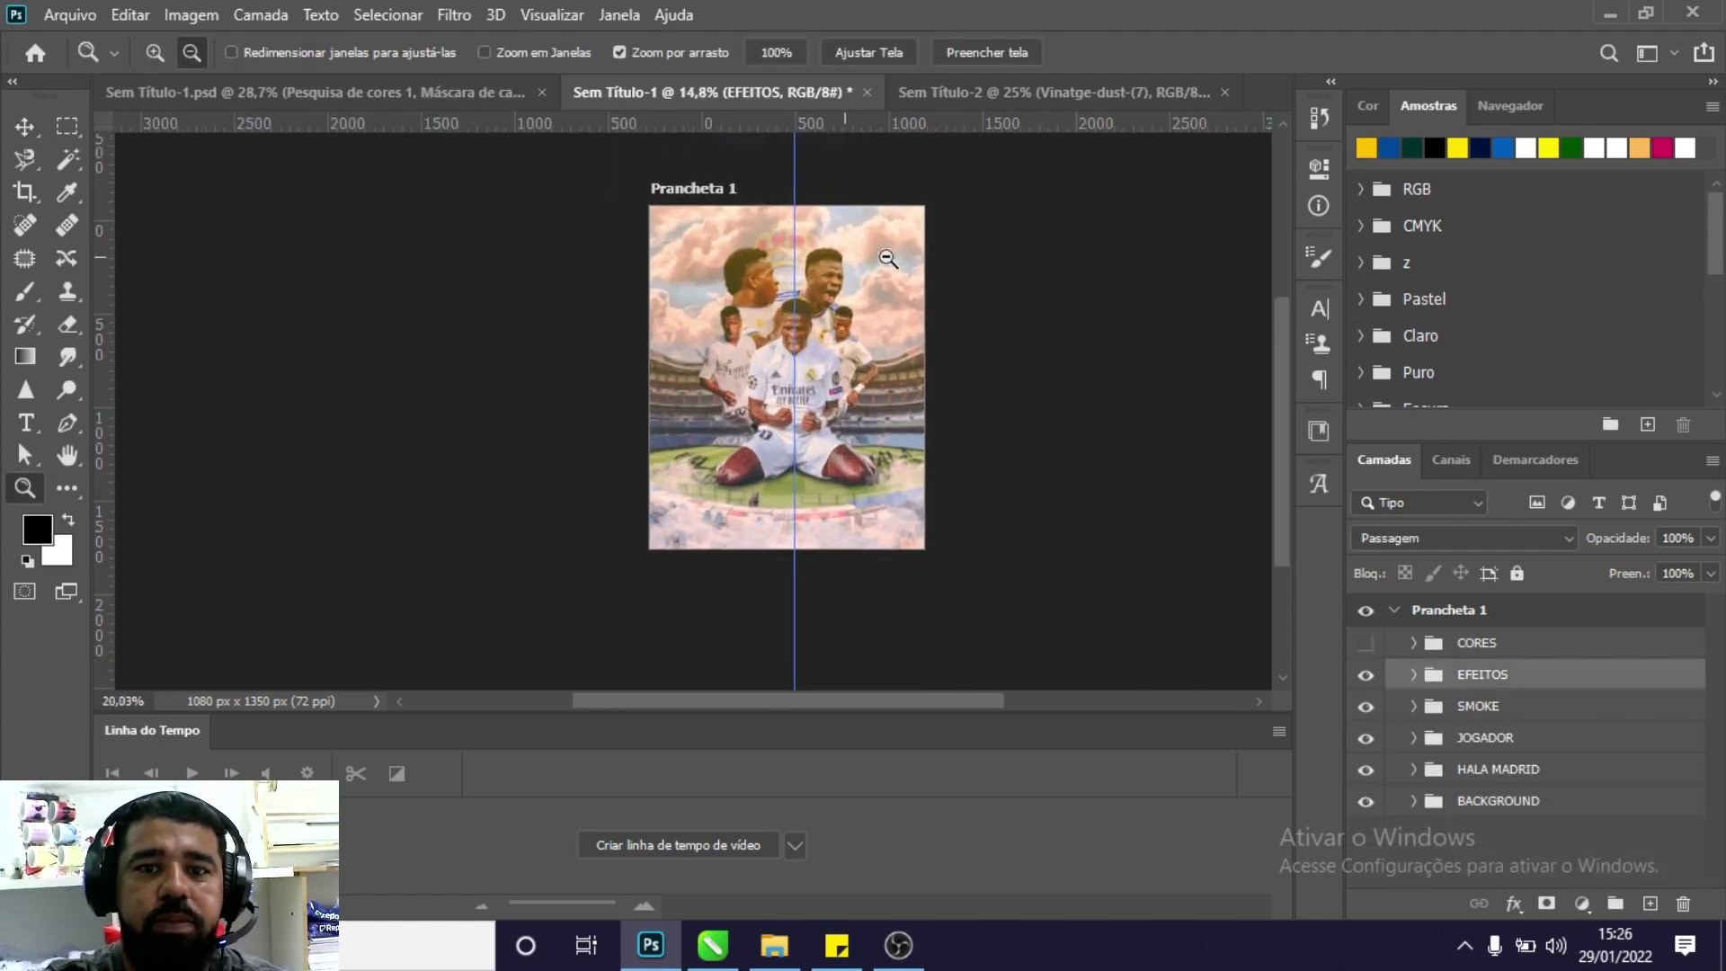
{"action": "left_click_drag", "start_coordinate": [809, 450], "coordinate": [840, 795]}
Select only FILM-LIGHT-1 in the AULA folder and drag it toward Photoshop.
{"action": "left_click", "coordinate": [774, 945]}
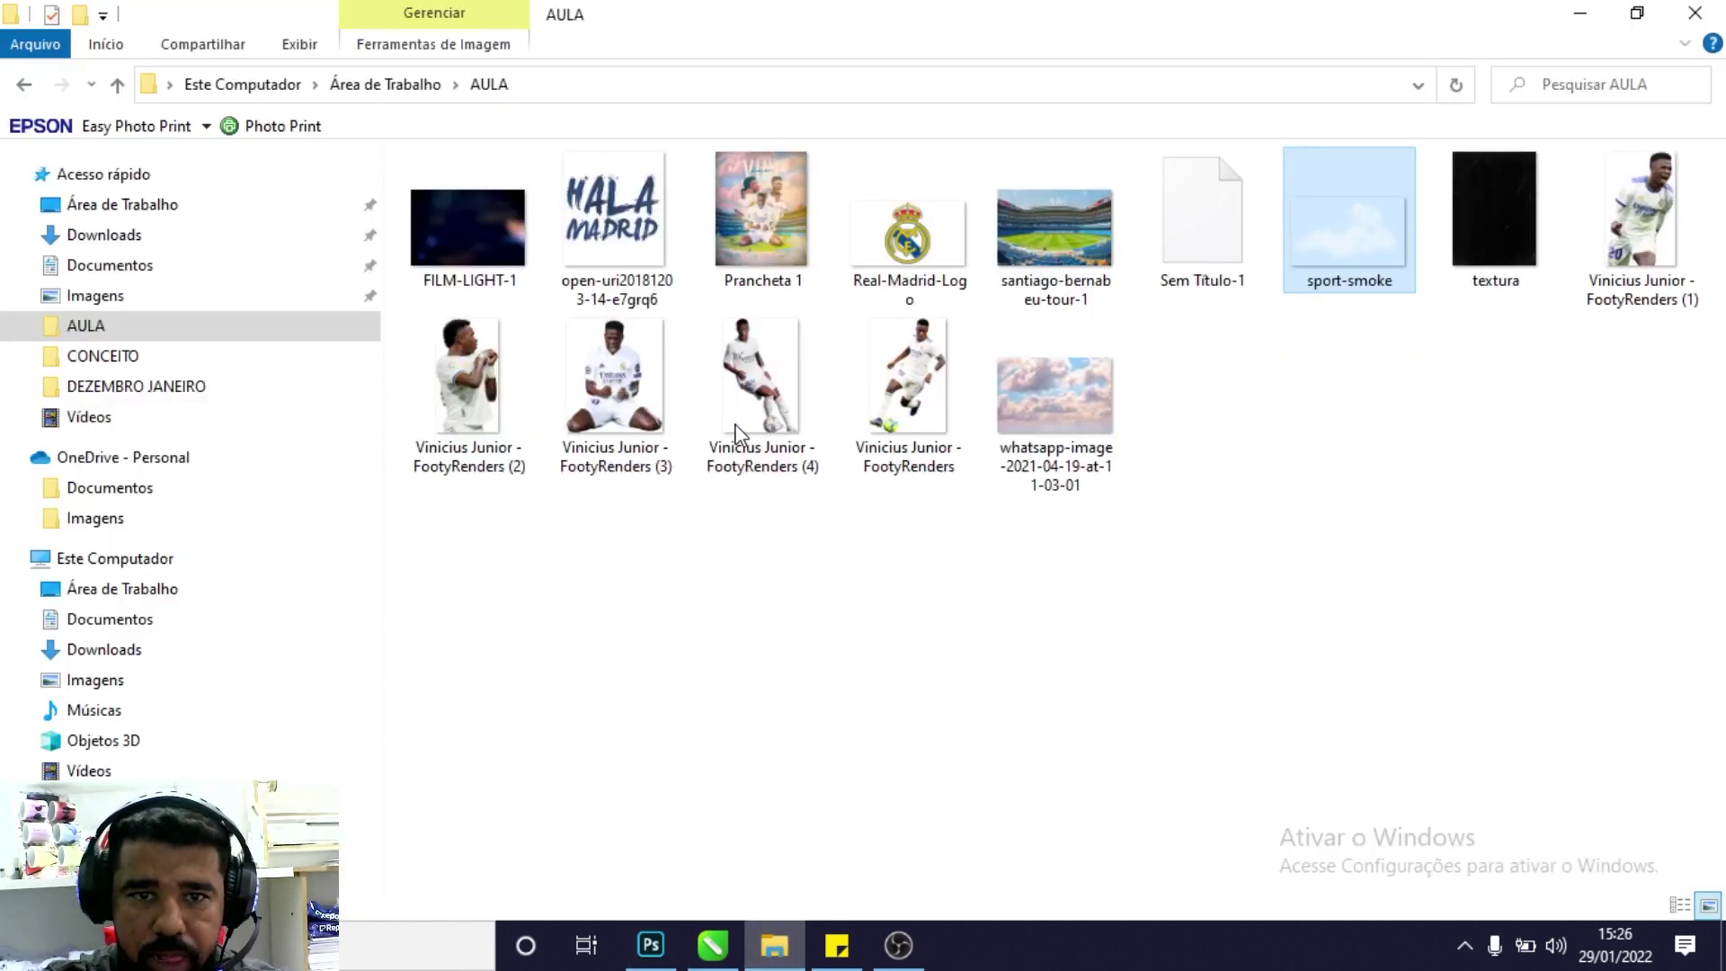
{"action": "left_click", "coordinate": [508, 270]}
{"action": "left_click", "coordinate": [1029, 229], "text": "ctrl"}
{"action": "left_click", "coordinate": [498, 247]}
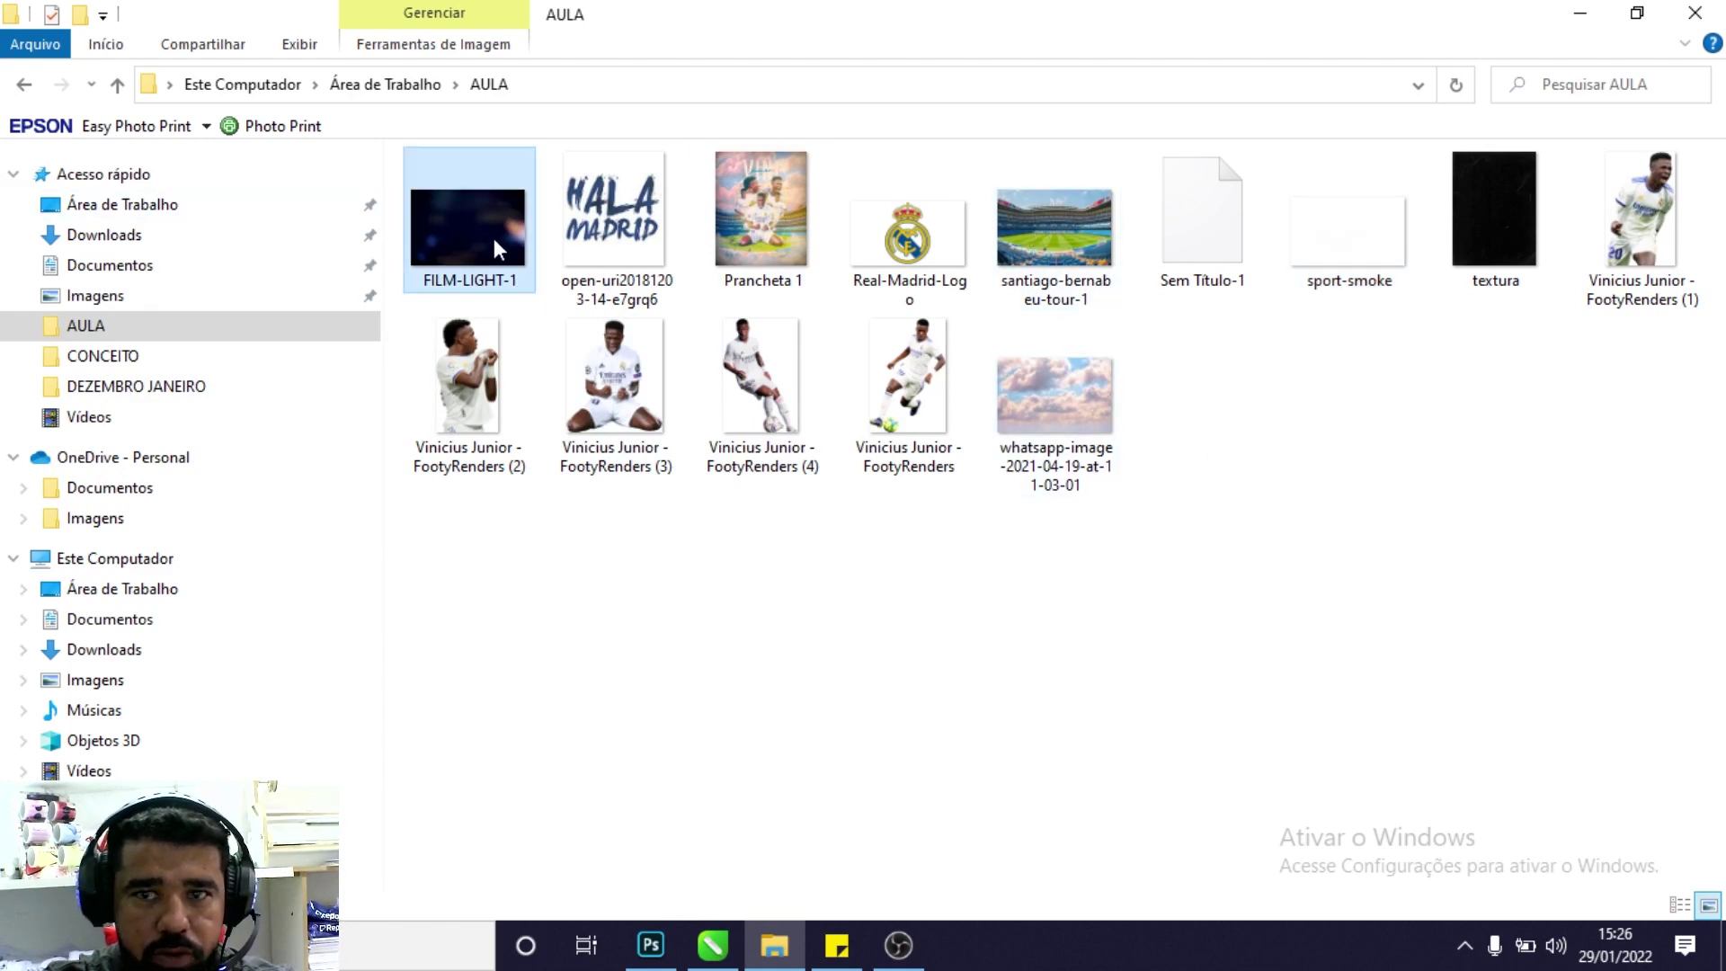
{"action": "left_click_drag", "start_coordinate": [486, 270], "coordinate": [836, 469]}
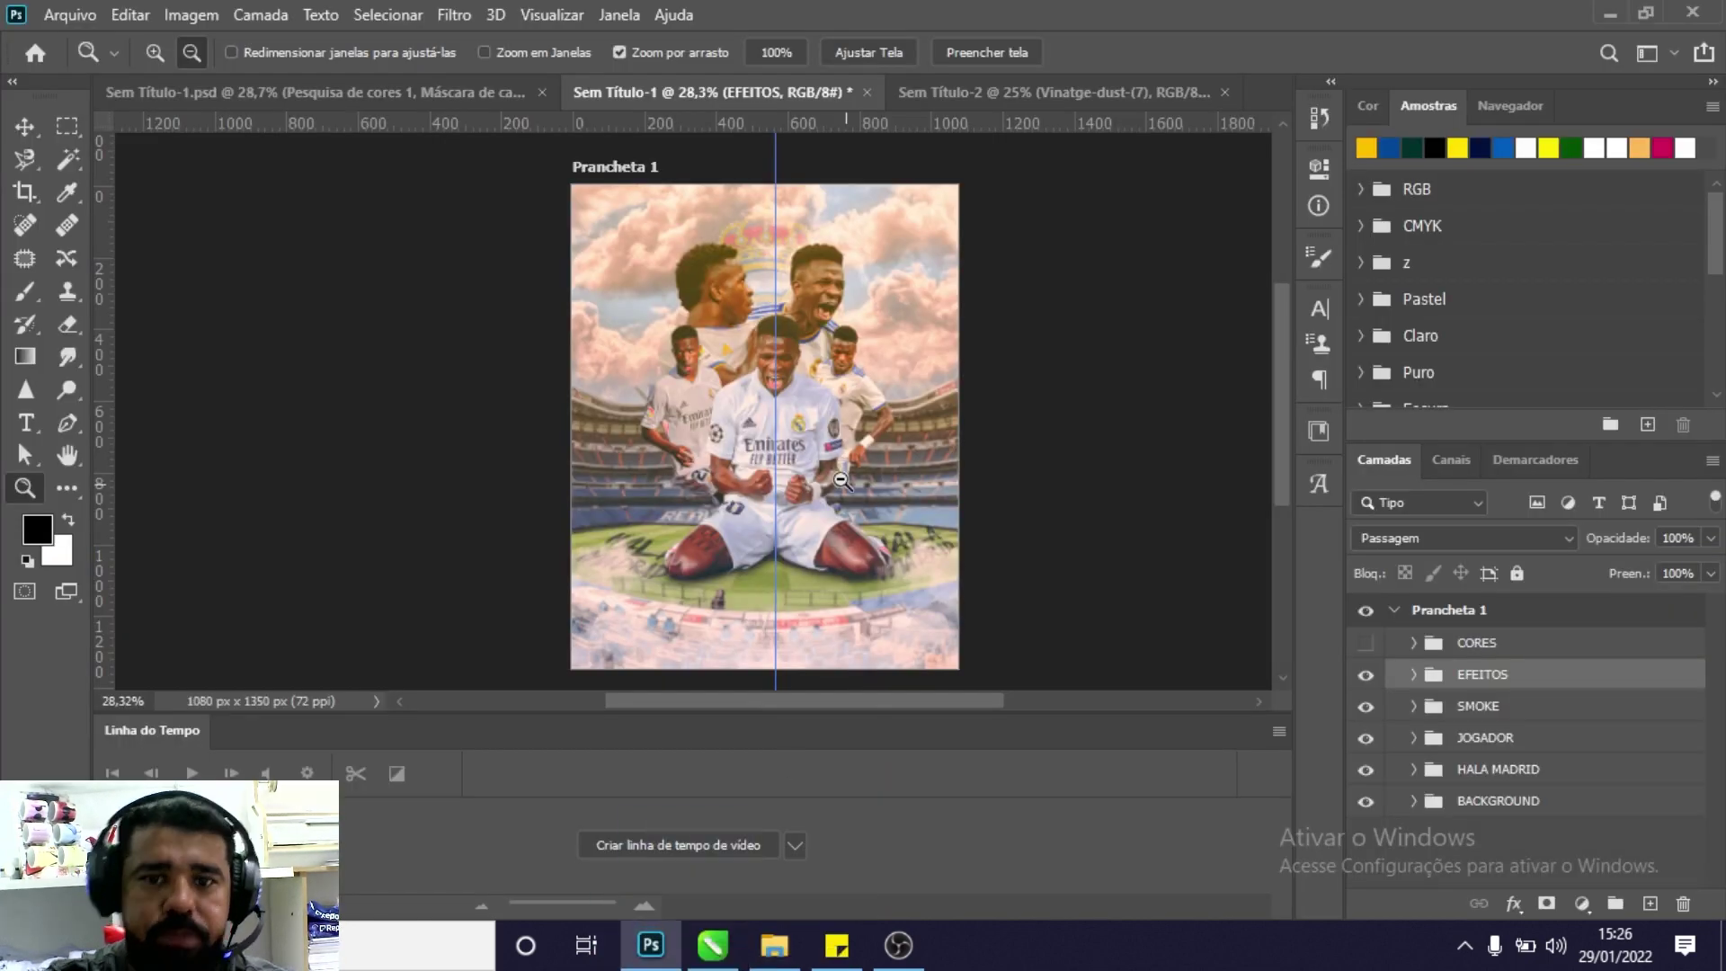
Place FILM-LIGHT-1 on the poster, rotated -90° and scaled to fill the artboard.
{"action": "left_click_drag", "start_coordinate": [837, 471], "coordinate": [841, 474]}
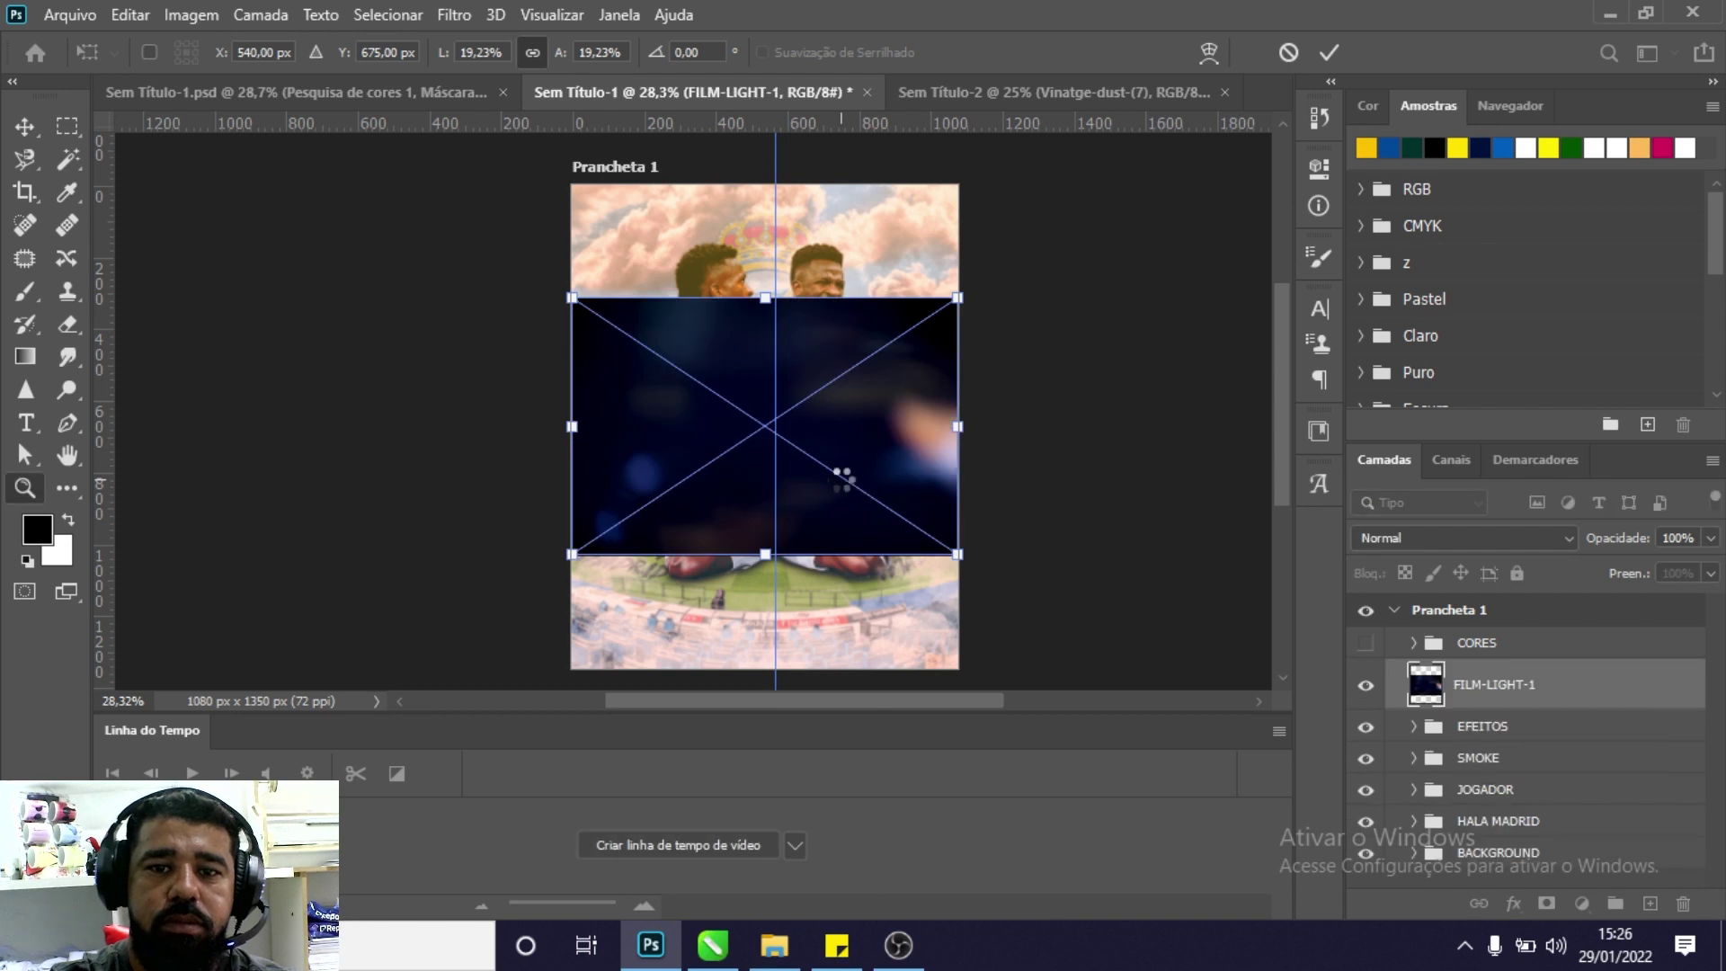
{"action": "left_click_drag", "start_coordinate": [1032, 354], "coordinate": [692, 162]}
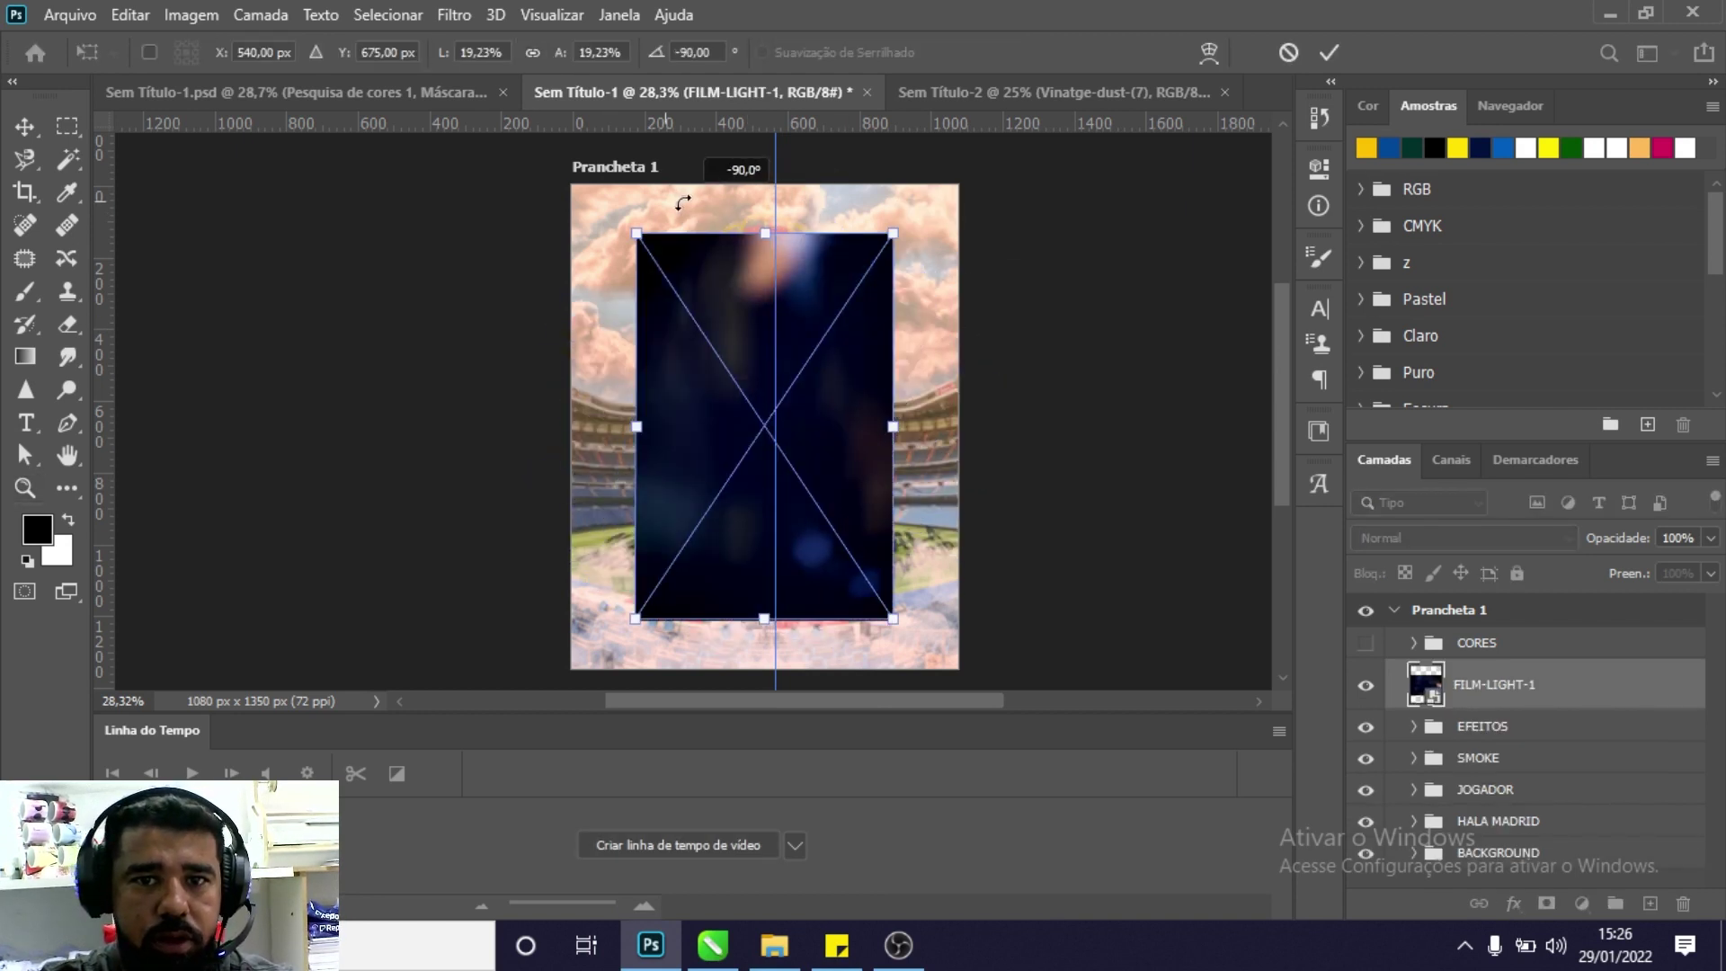
{"action": "left_click_drag", "start_coordinate": [893, 426], "coordinate": [987, 426]}
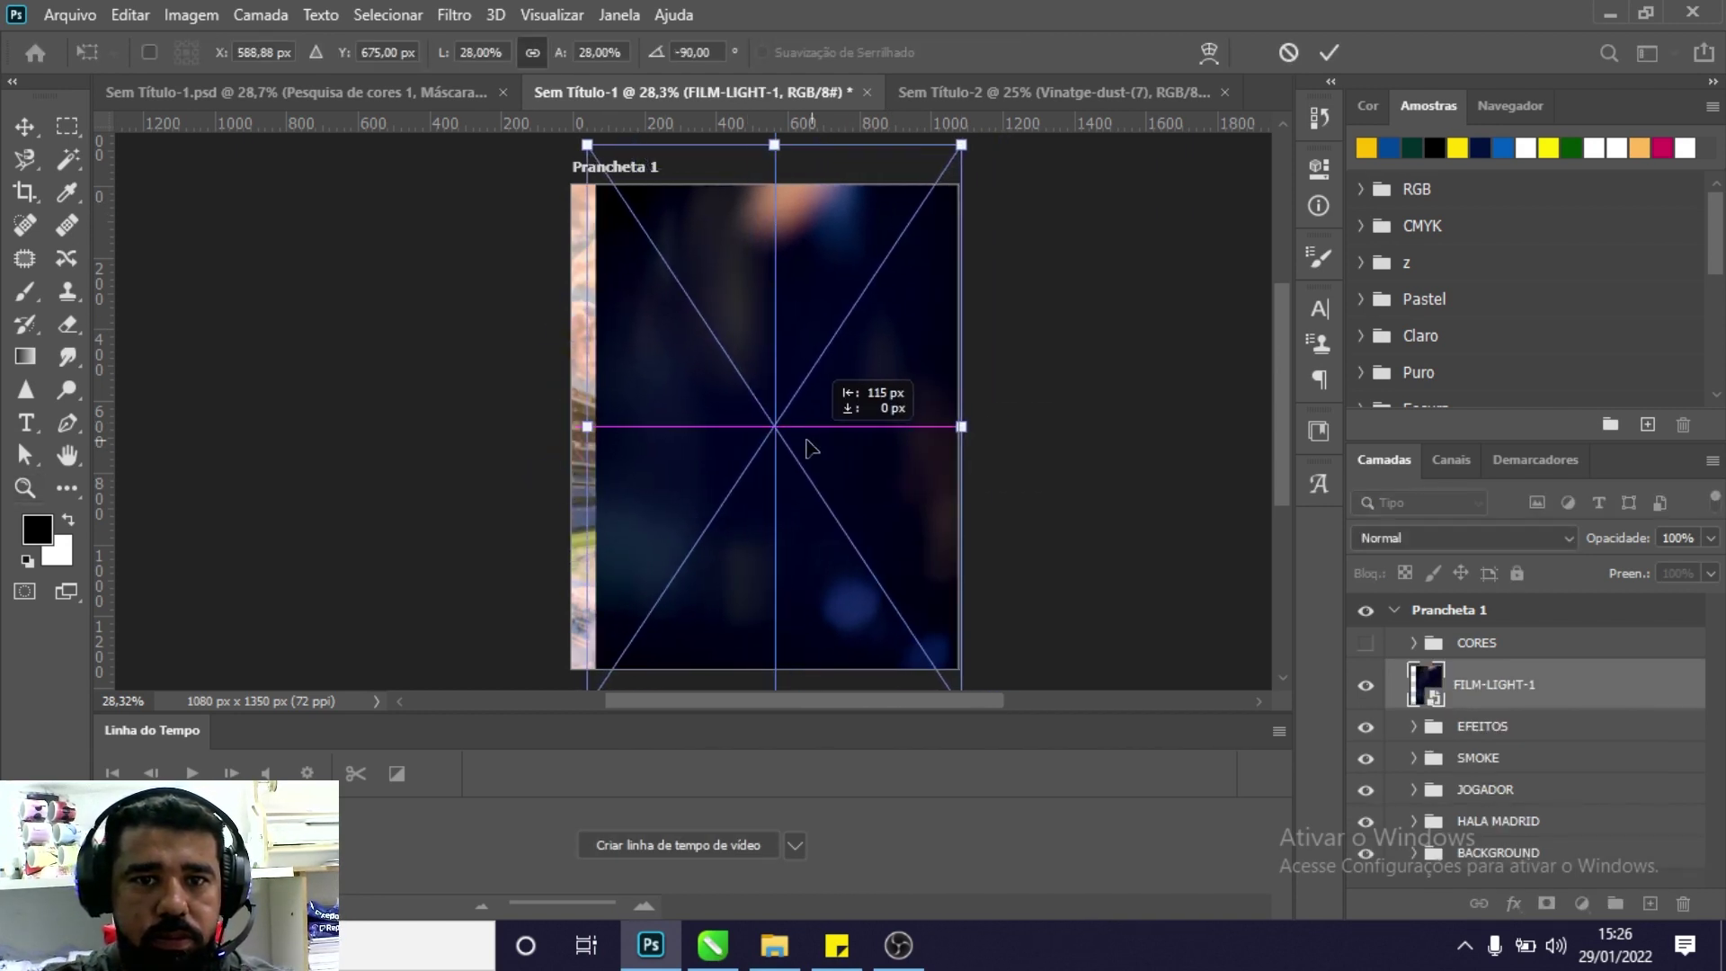
{"action": "left_click_drag", "start_coordinate": [840, 447], "coordinate": [784, 447]}
{"action": "left_click_drag", "start_coordinate": [931, 426], "coordinate": [958, 426]}
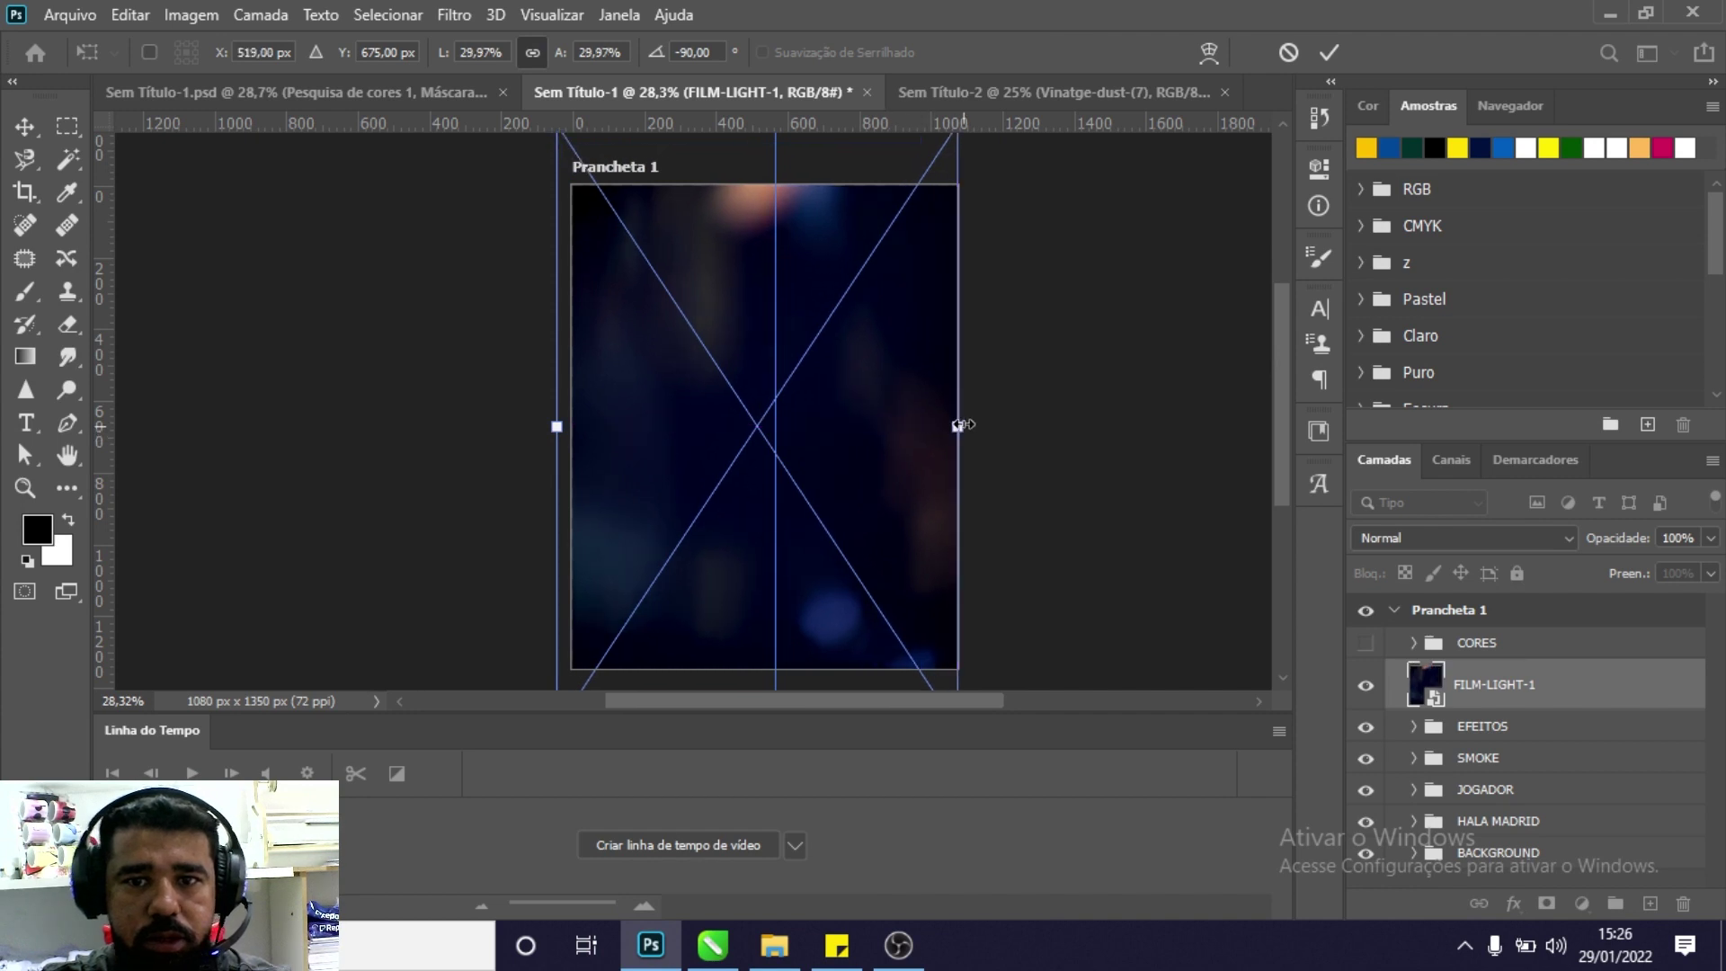
{"action": "key", "text": "Return"}
Blend FILM-LIGHT-1 in Divisão, move it below EFEITOS, and group it as TEXTURA.
{"action": "left_click", "coordinate": [1458, 540]}
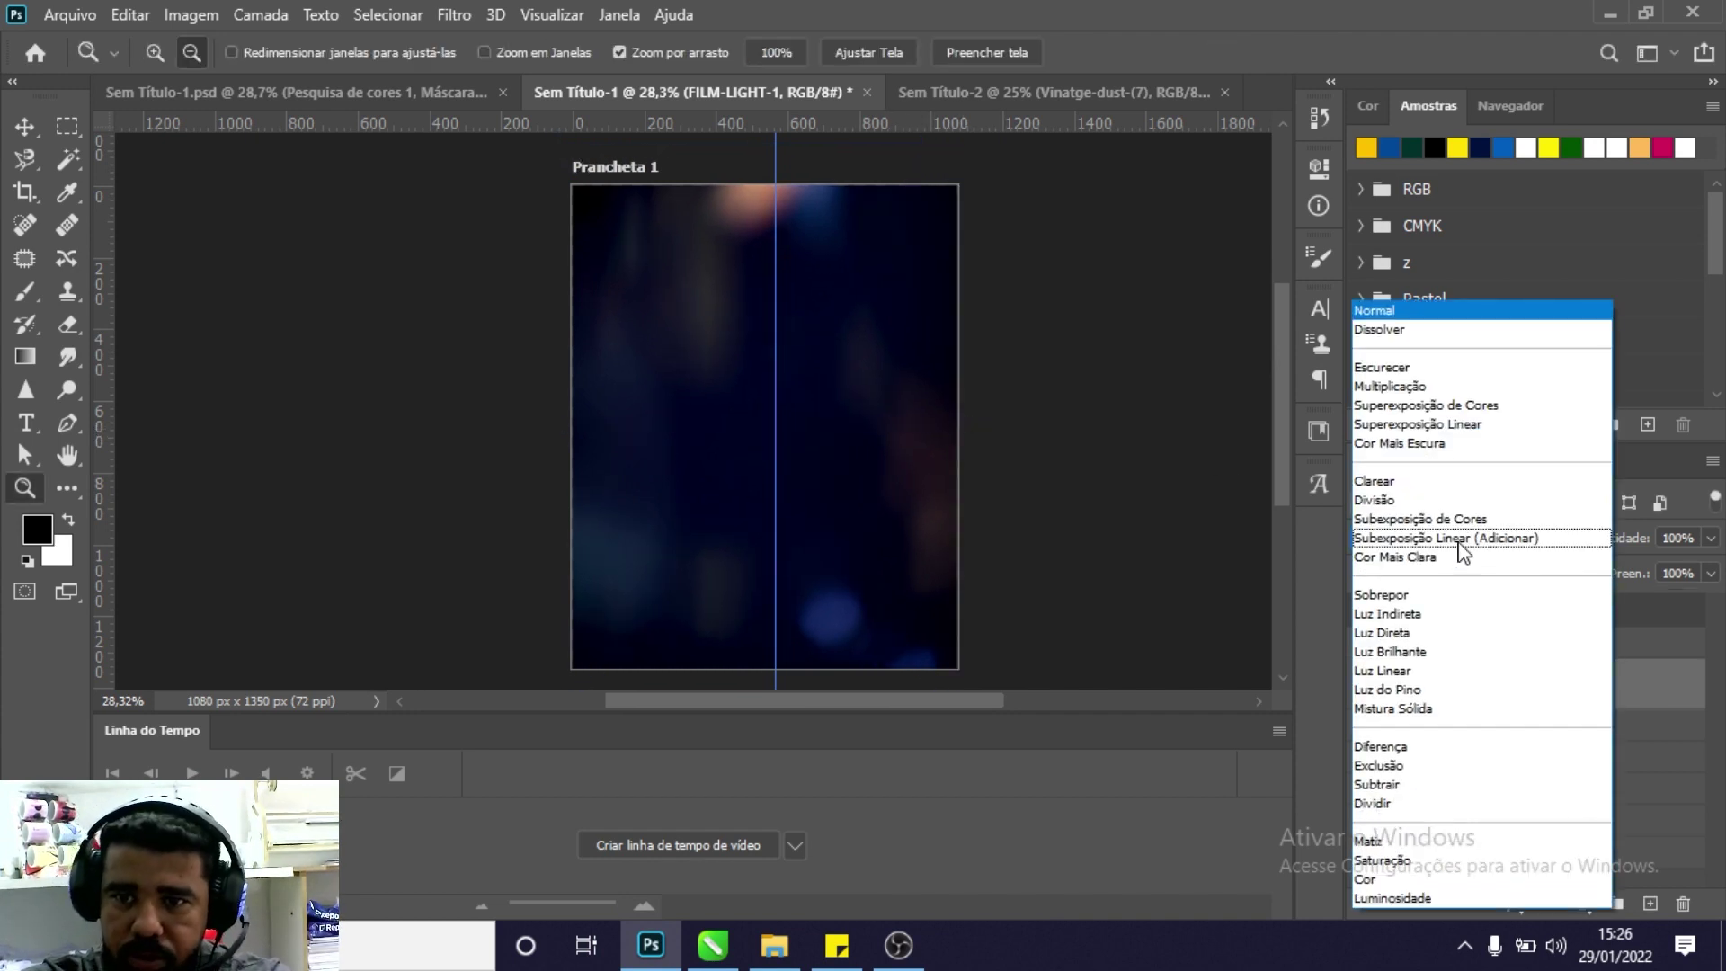
{"action": "left_click", "coordinate": [1404, 500]}
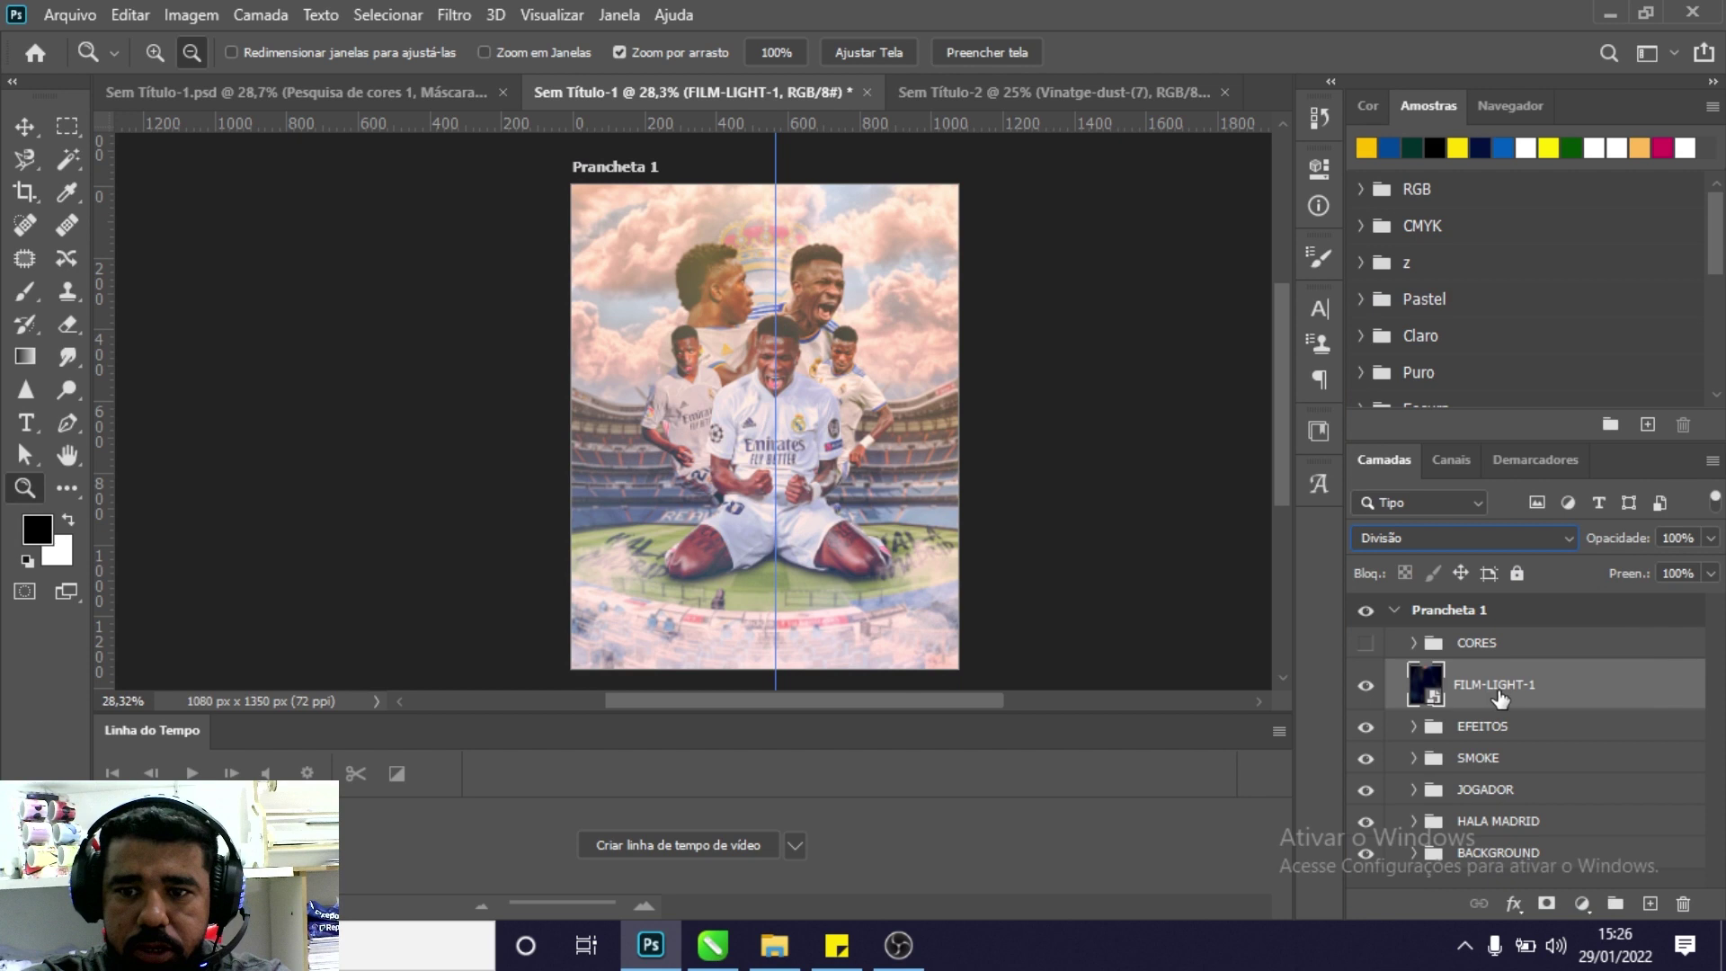
{"action": "left_click_drag", "start_coordinate": [1499, 698], "coordinate": [1496, 746]}
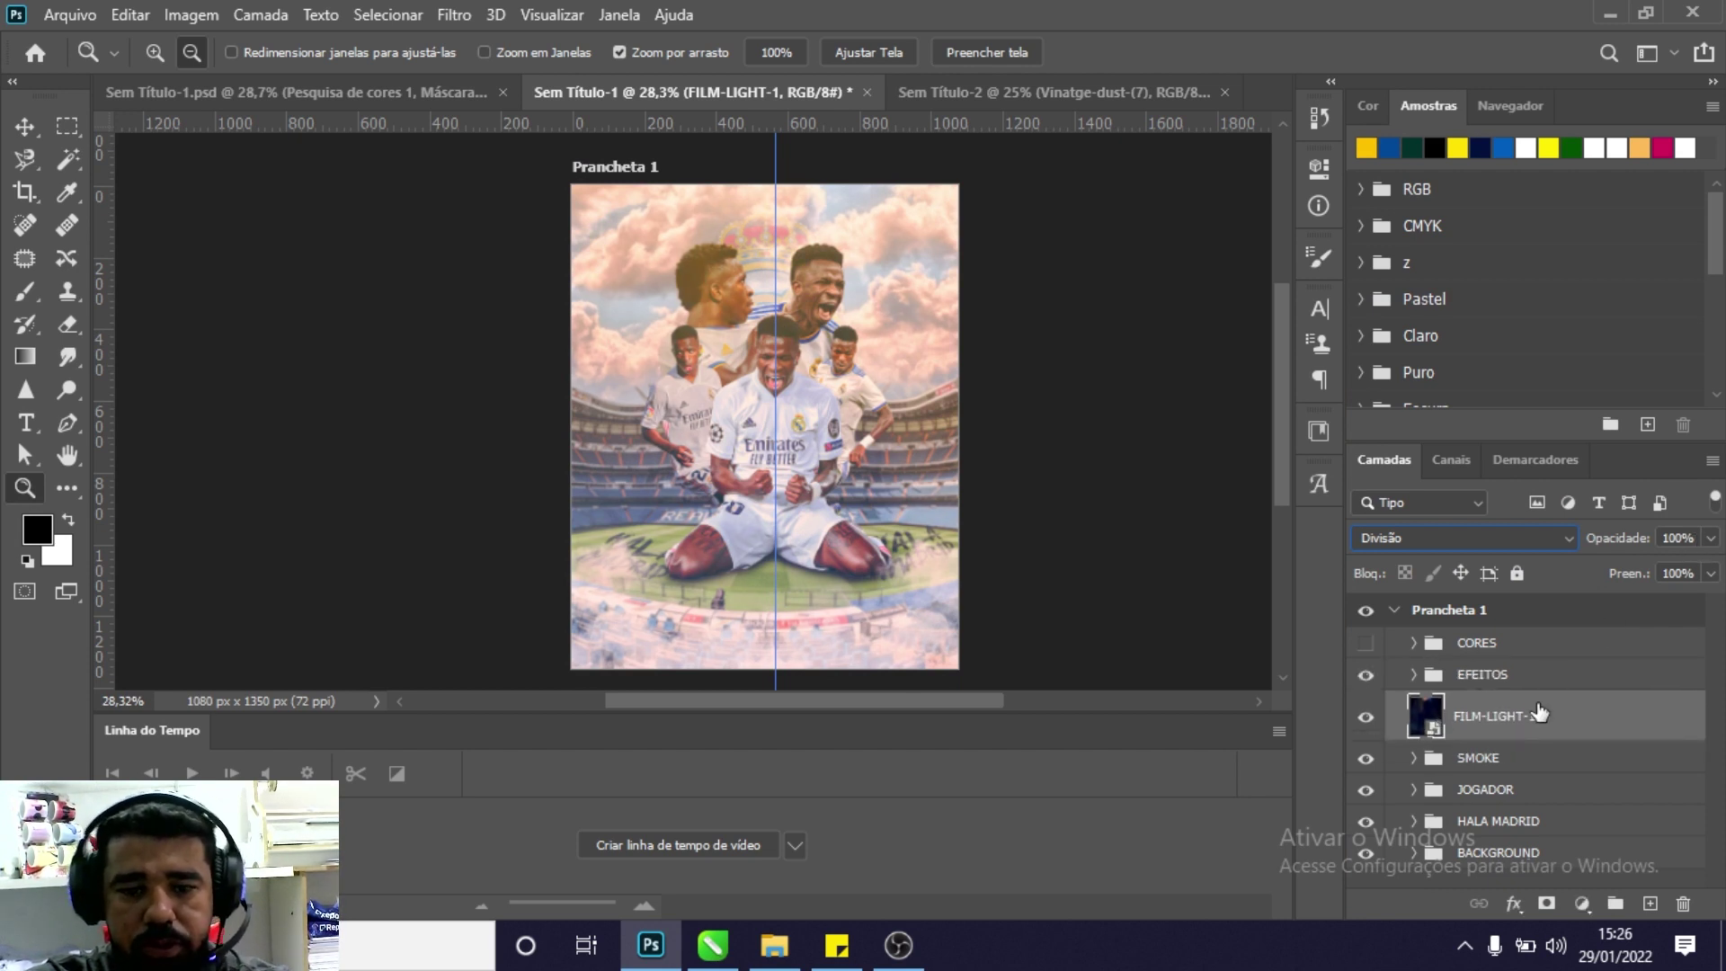
{"action": "key", "text": "ctrl+g"}
{"action": "double_click", "coordinate": [1497, 706]}
{"action": "type", "text": "EXTUR"}
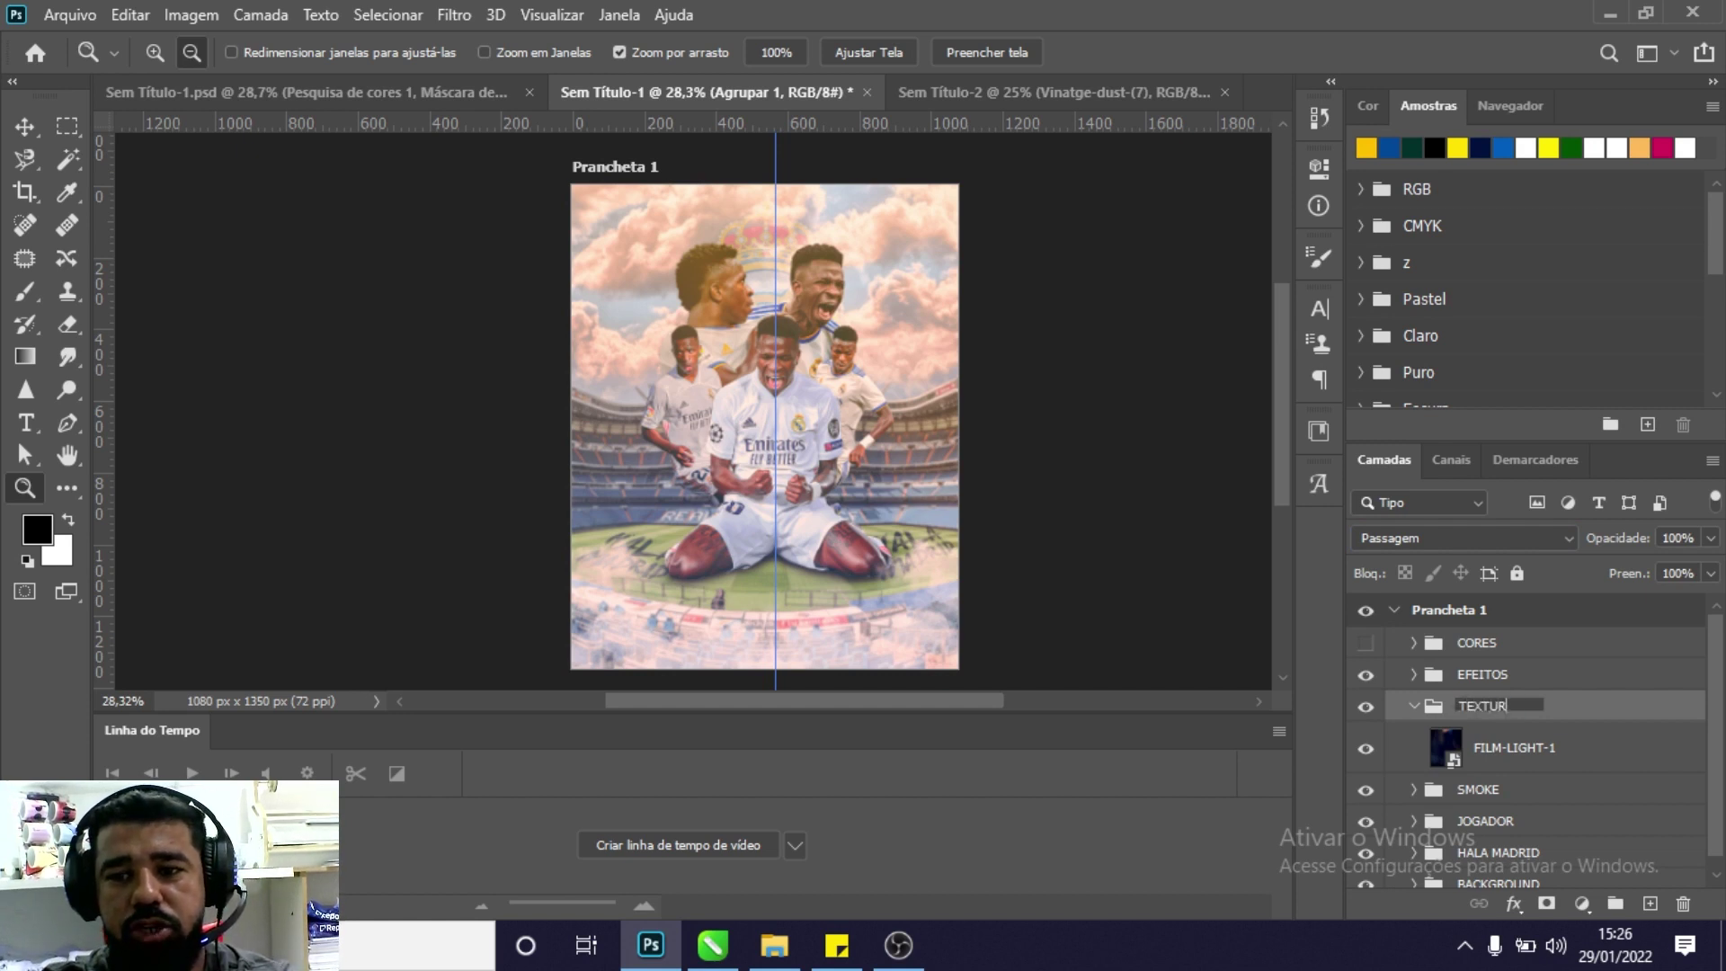
{"action": "type", "text": "A"}
{"action": "key", "text": "Return"}
Drag the textura image from the folder onto the poster.
{"action": "left_click", "coordinate": [774, 945]}
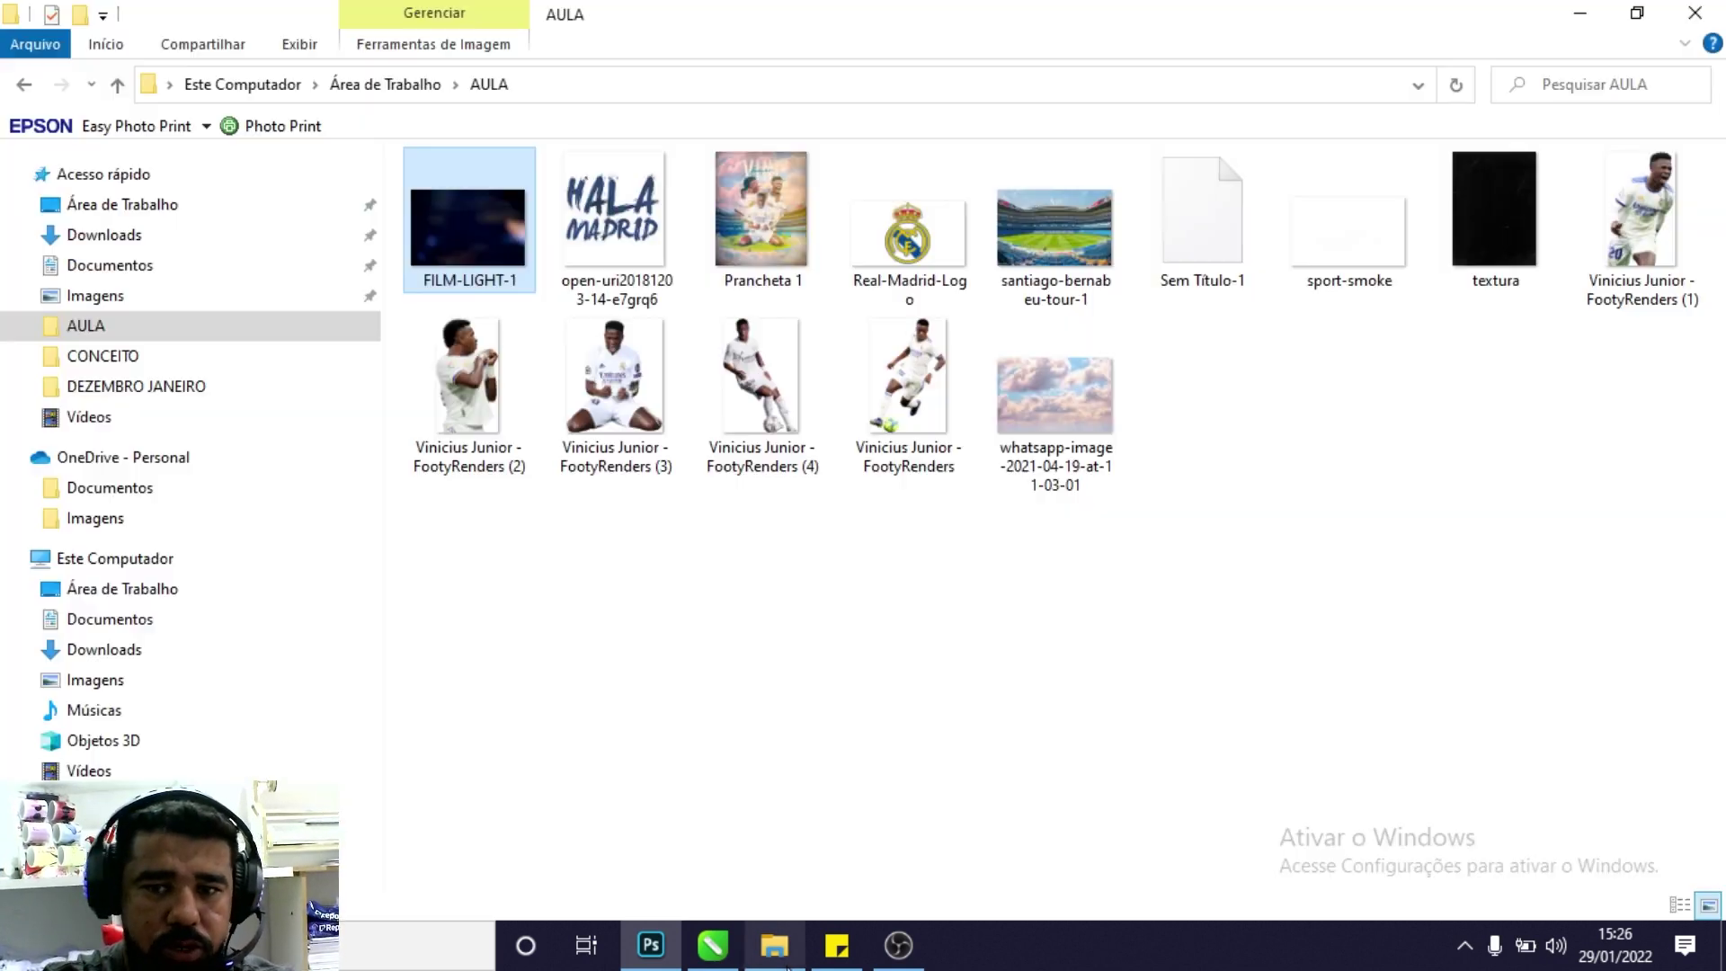
{"action": "left_click_drag", "start_coordinate": [1438, 297], "coordinate": [694, 888]}
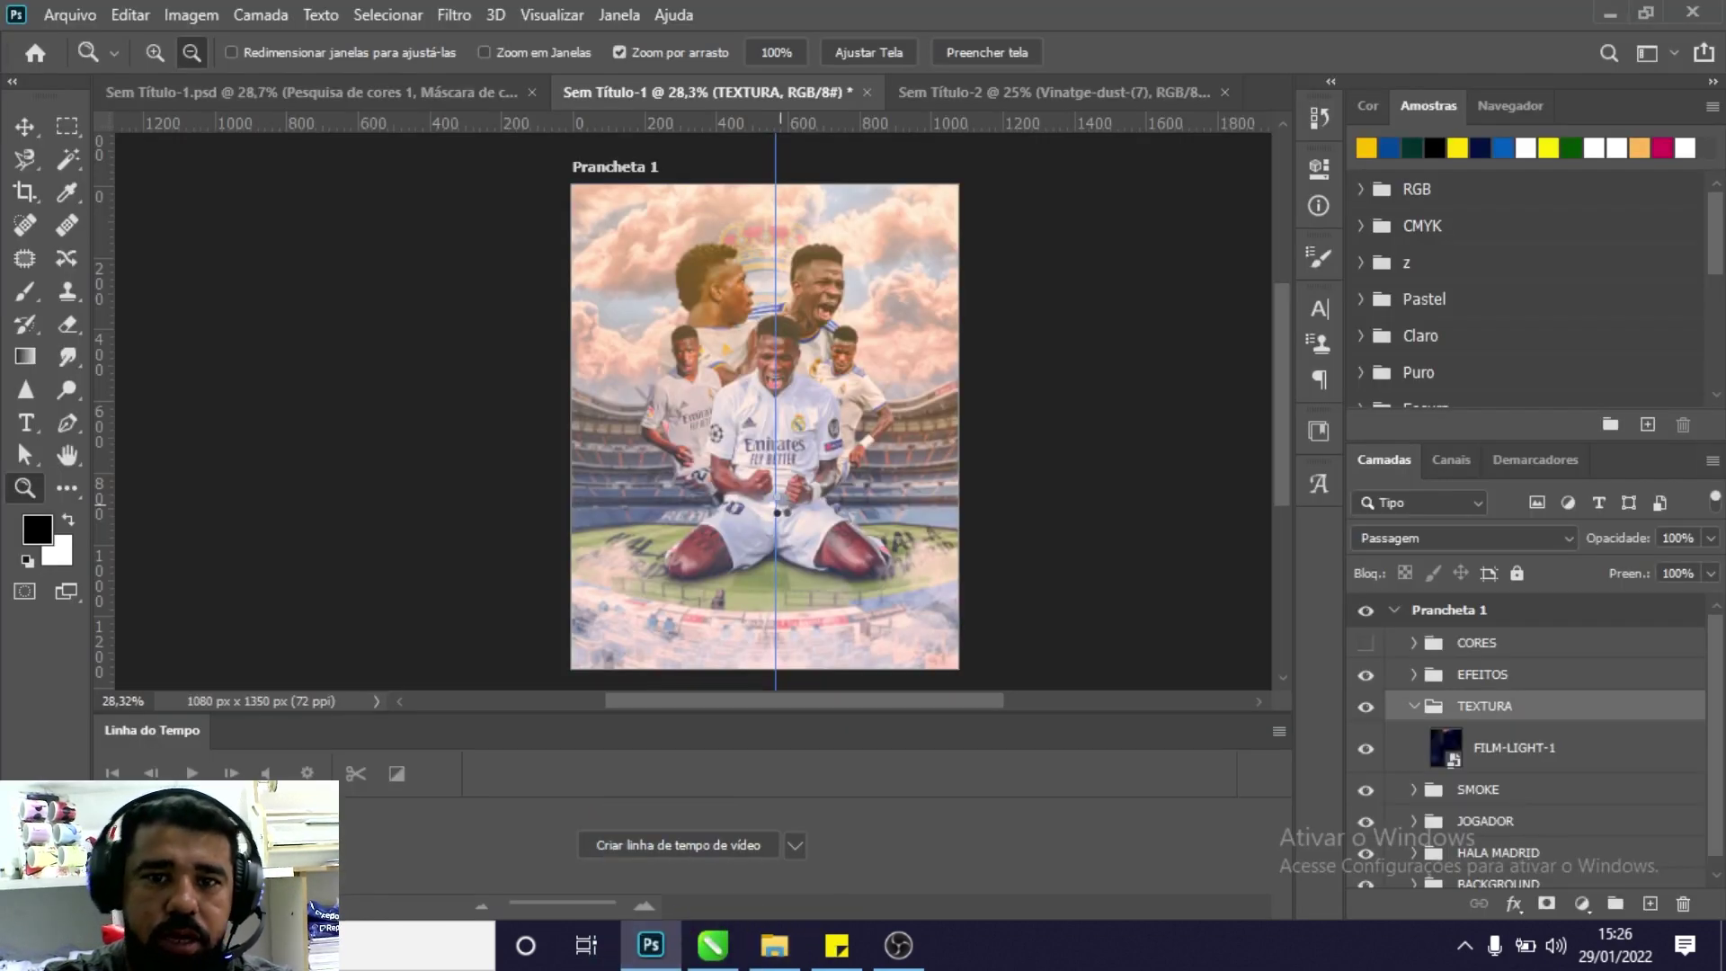
{"action": "left_click_drag", "start_coordinate": [693, 888], "coordinate": [782, 512]}
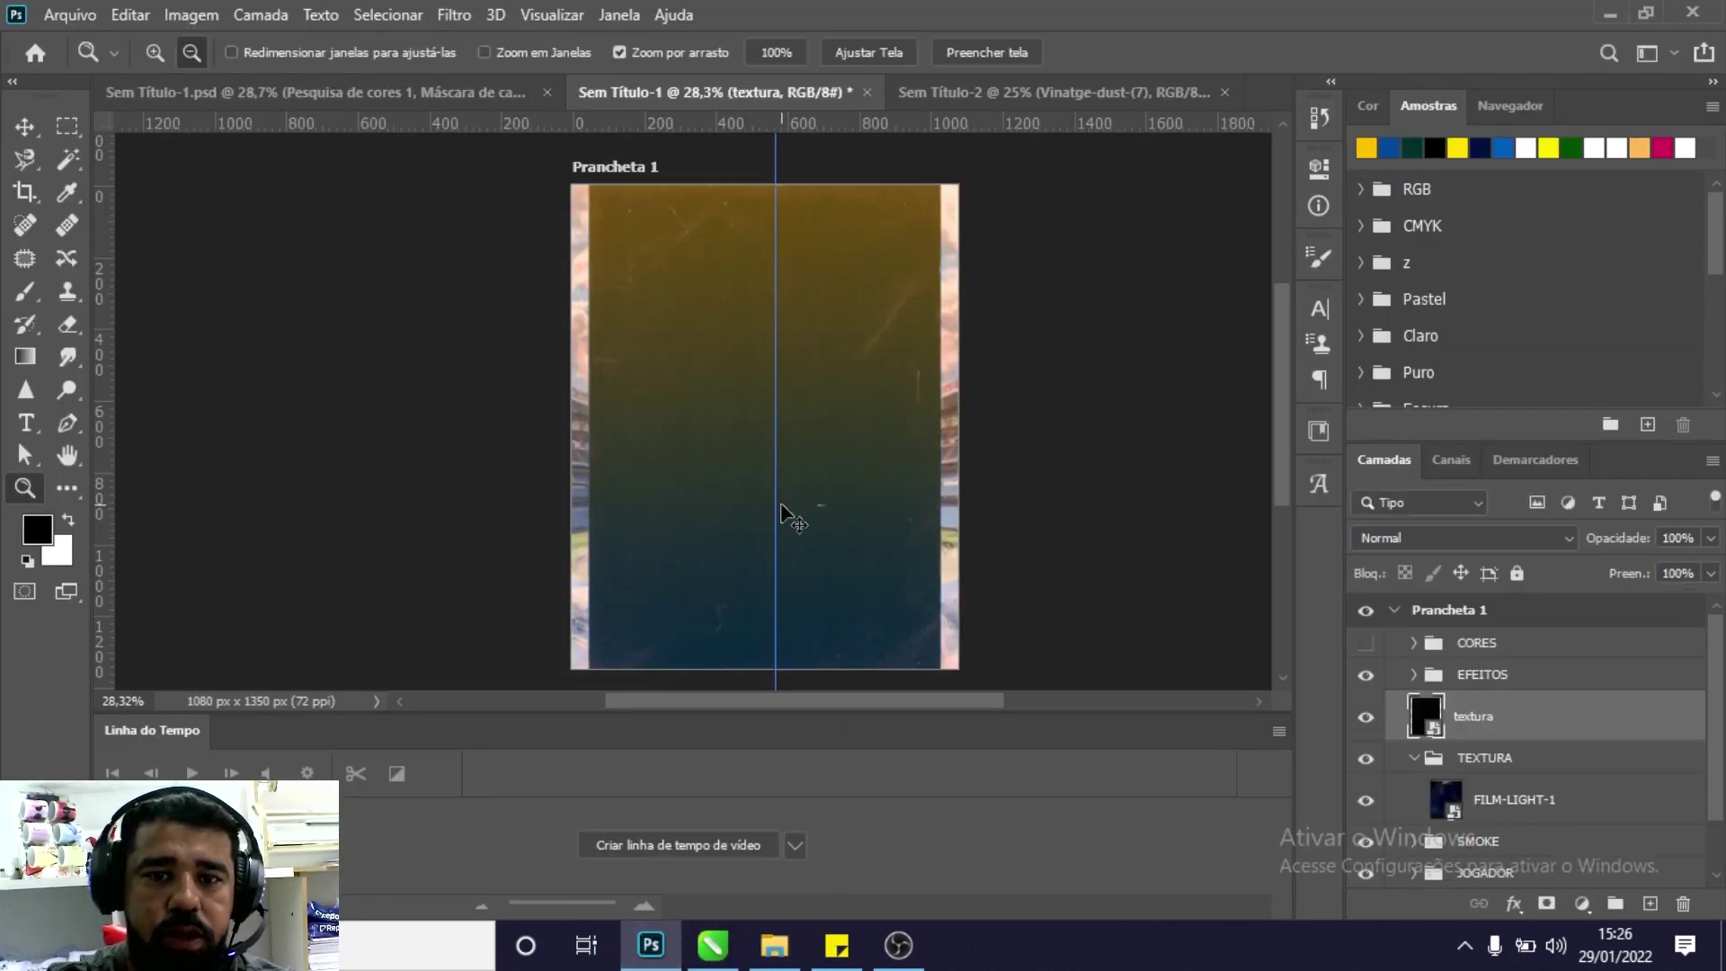
Stretch the textura overlay across the artboard and move it into the TEXTURA group.
{"action": "left_click_drag", "start_coordinate": [939, 426], "coordinate": [978, 430]}
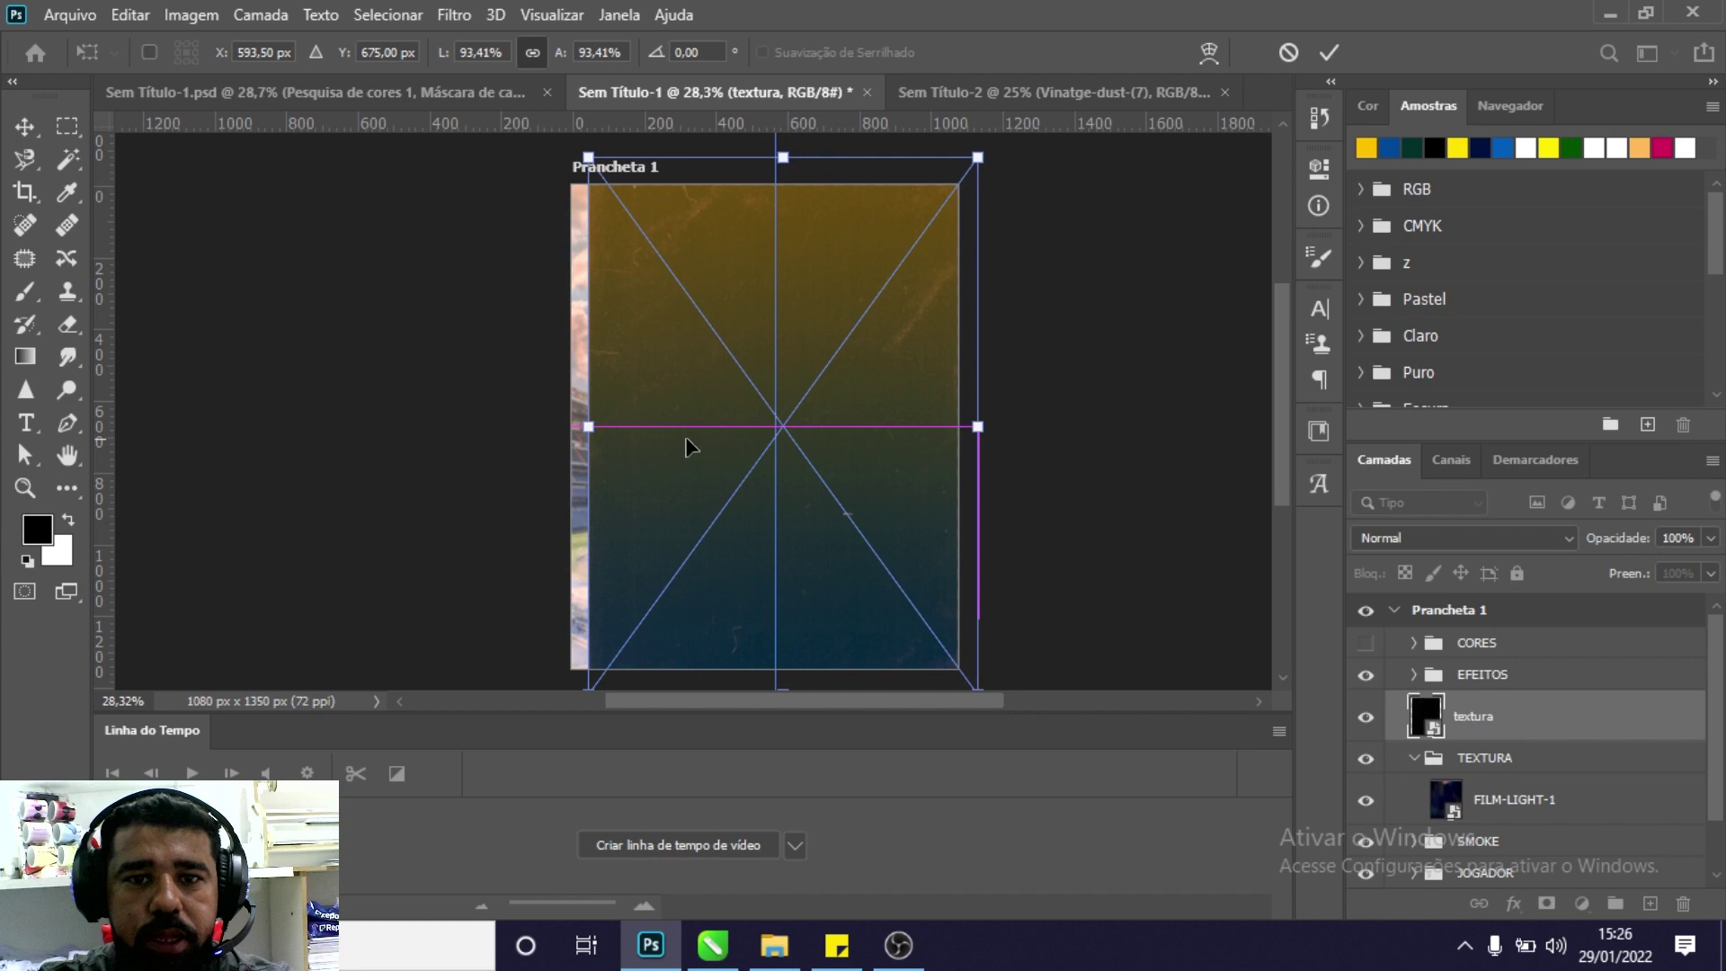
{"action": "left_click_drag", "start_coordinate": [588, 426], "coordinate": [543, 419]}
{"action": "key", "text": "Return"}
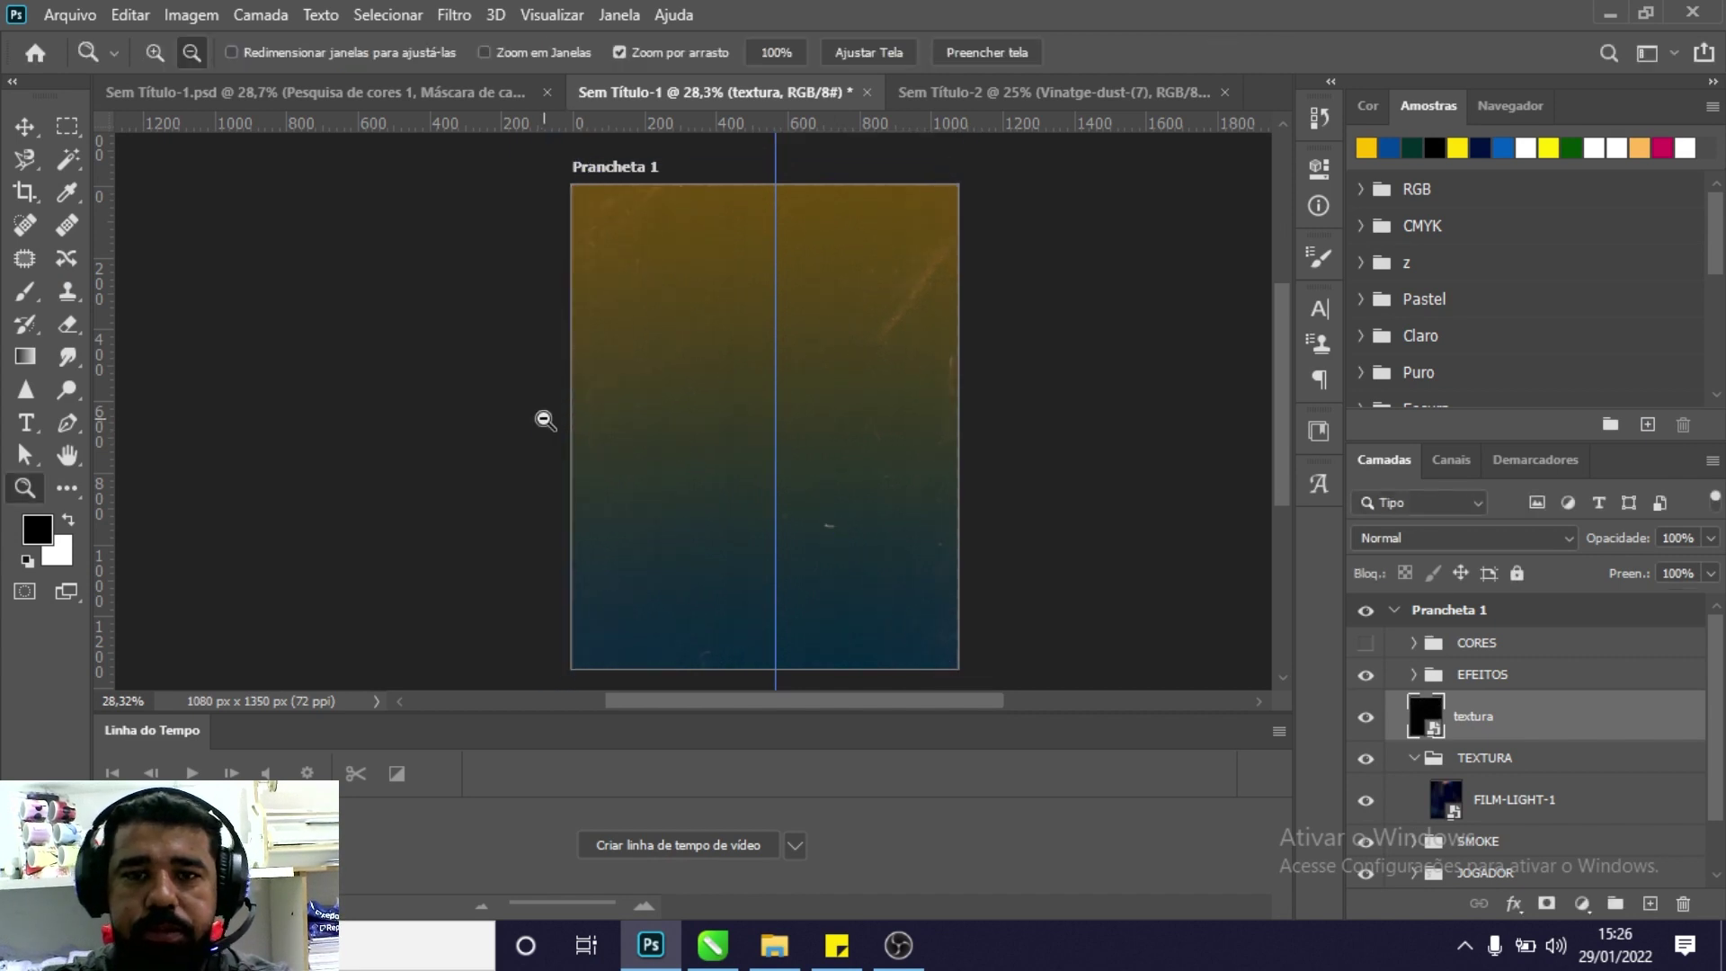
{"action": "left_click_drag", "start_coordinate": [1474, 717], "coordinate": [1482, 778]}
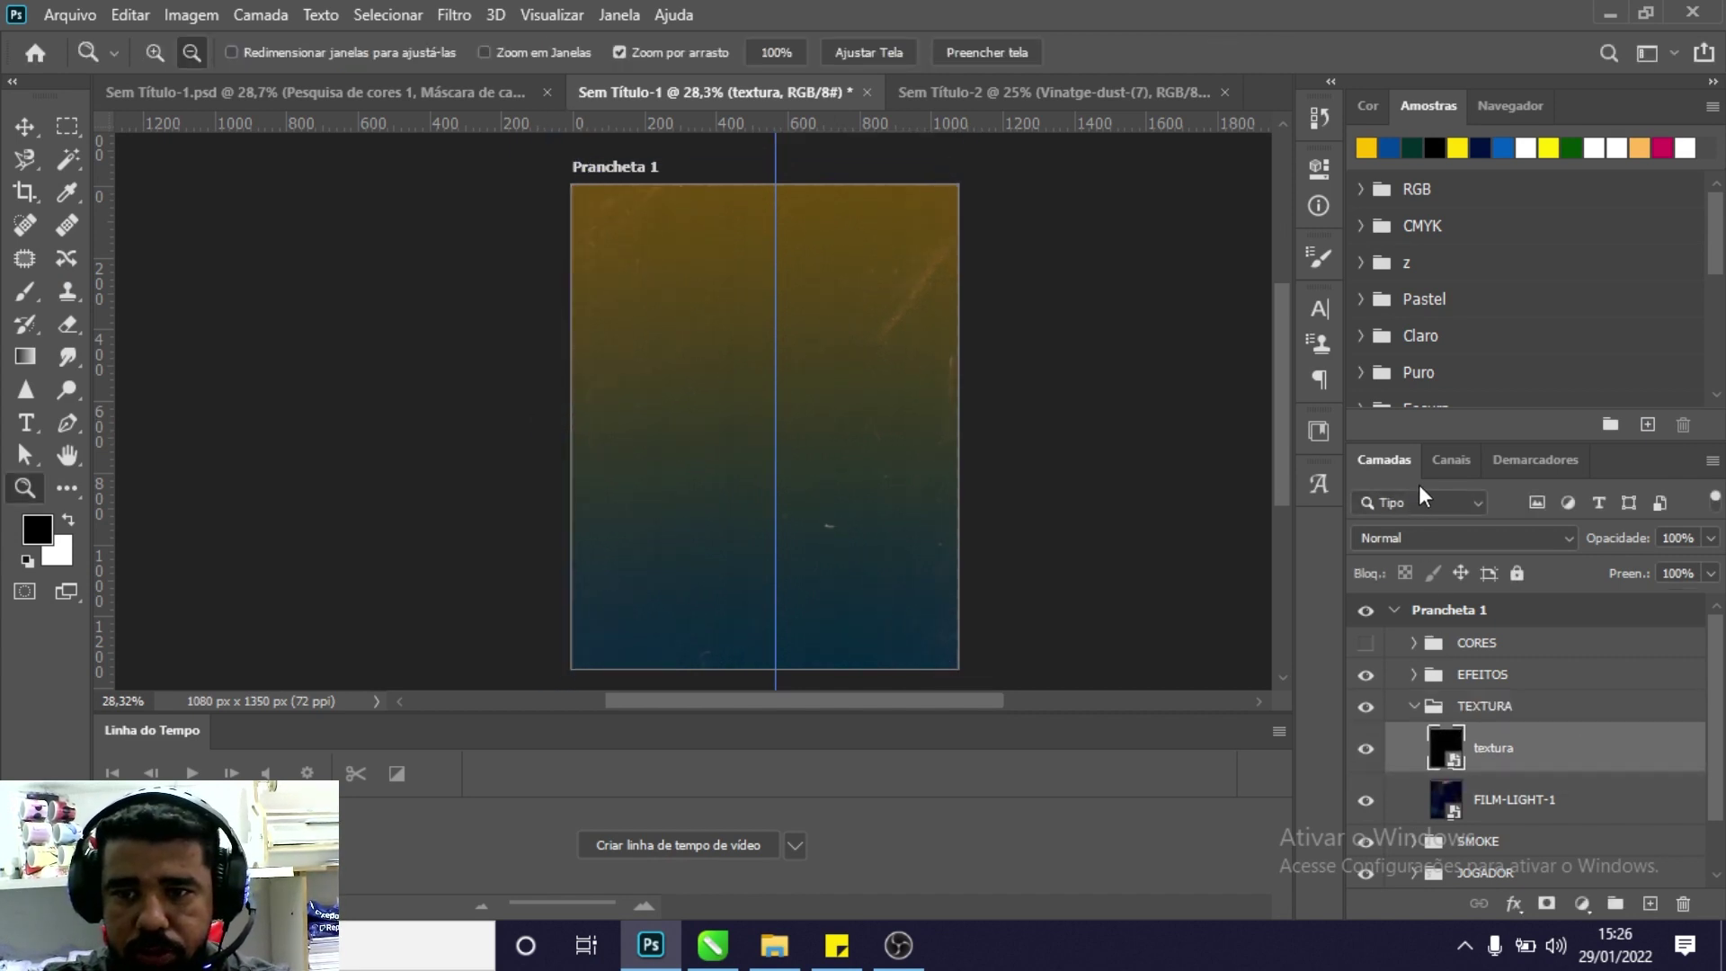
Blend the textura layer in Divisão mode, fit the poster in view, and collapse TEXTURA.
{"action": "left_click", "coordinate": [1415, 532]}
{"action": "left_click", "coordinate": [1394, 501]}
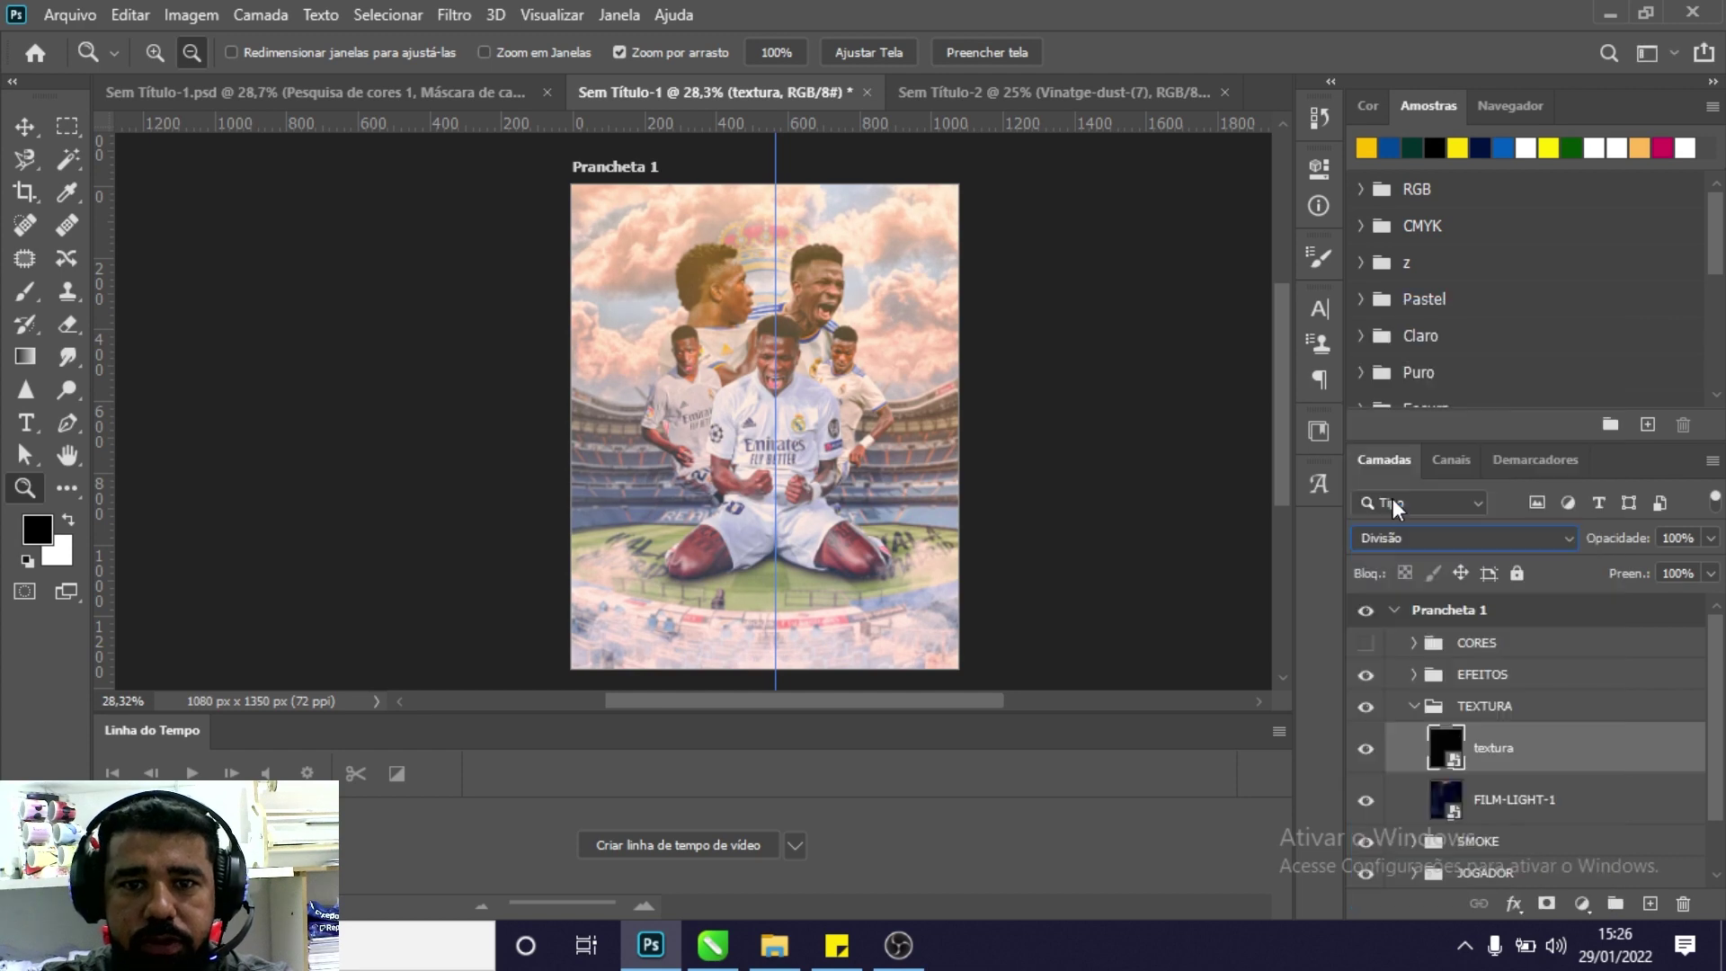
{"action": "left_click_drag", "start_coordinate": [881, 358], "coordinate": [897, 312]}
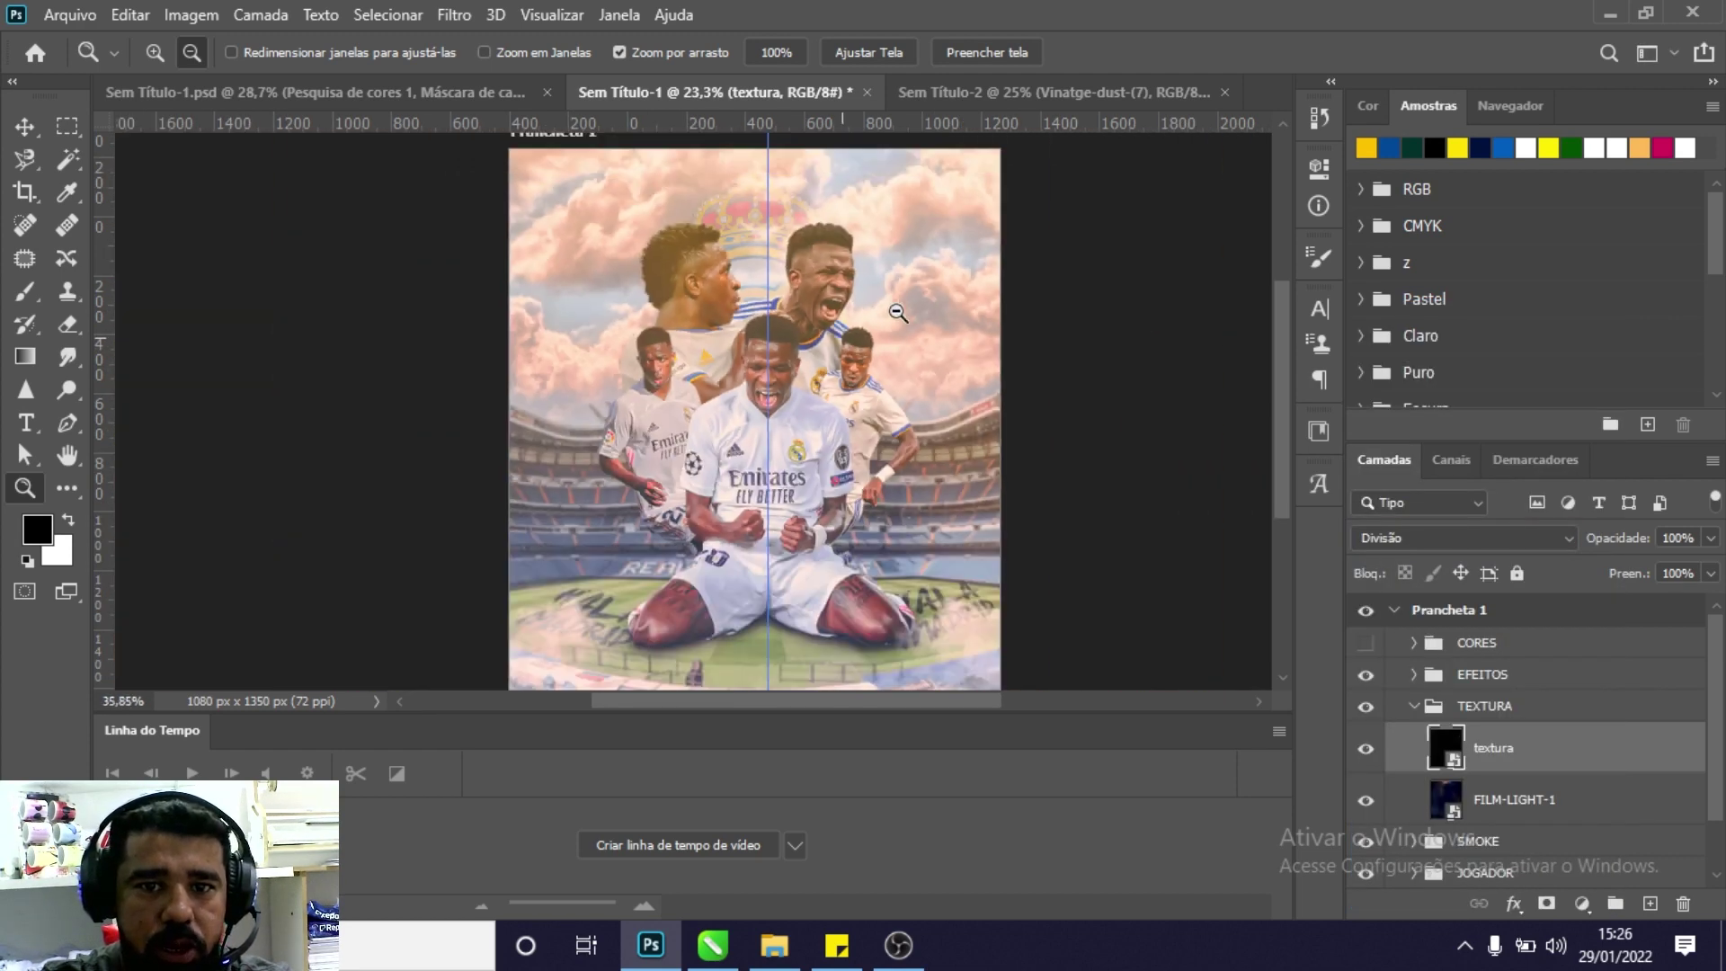
{"action": "left_click", "coordinate": [897, 312]}
{"action": "key", "text": "ctrl+0"}
{"action": "key", "text": "v"}
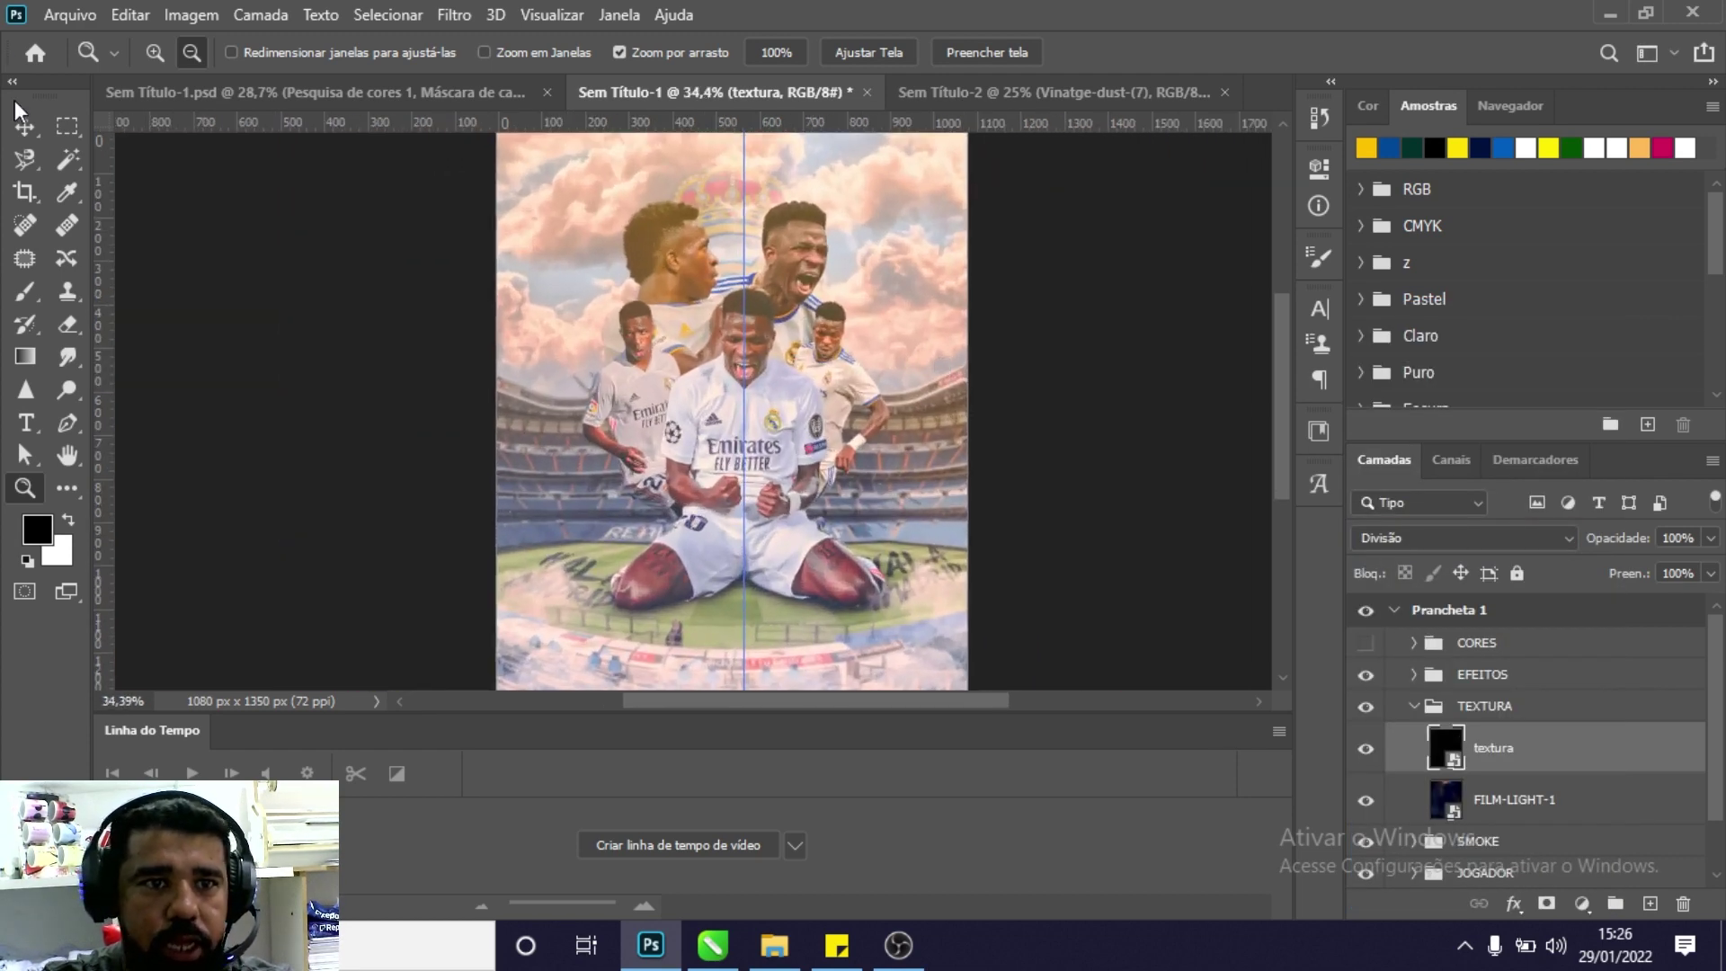
{"action": "left_click", "coordinate": [1411, 707]}
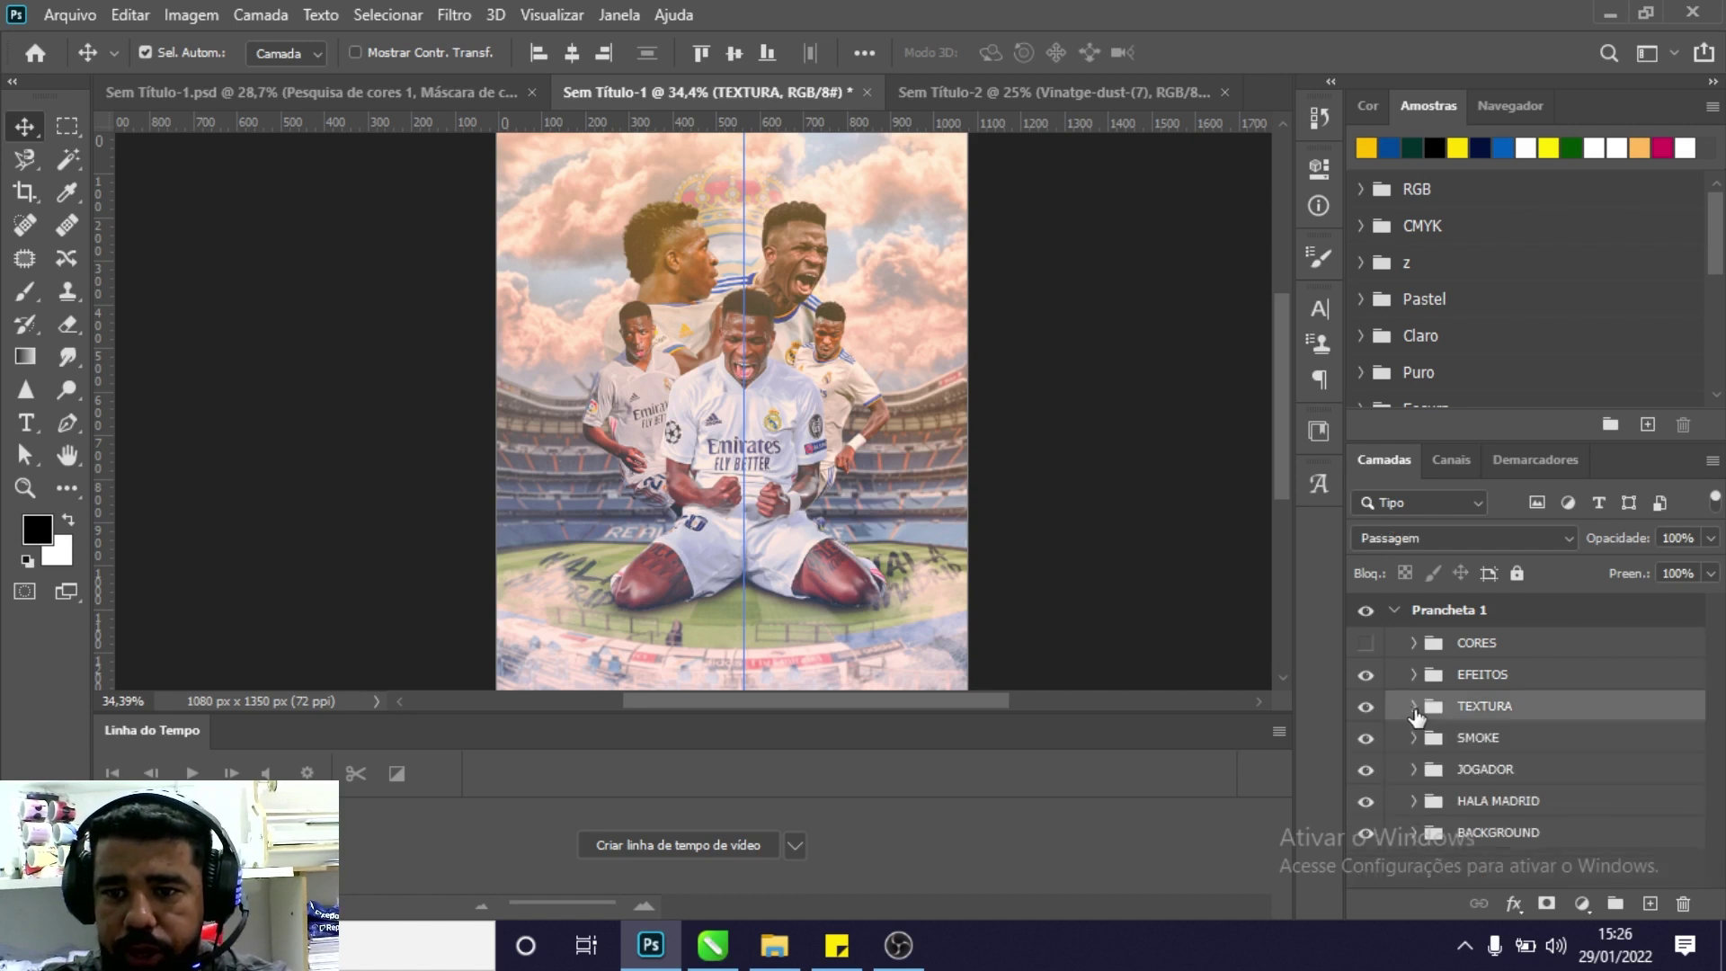
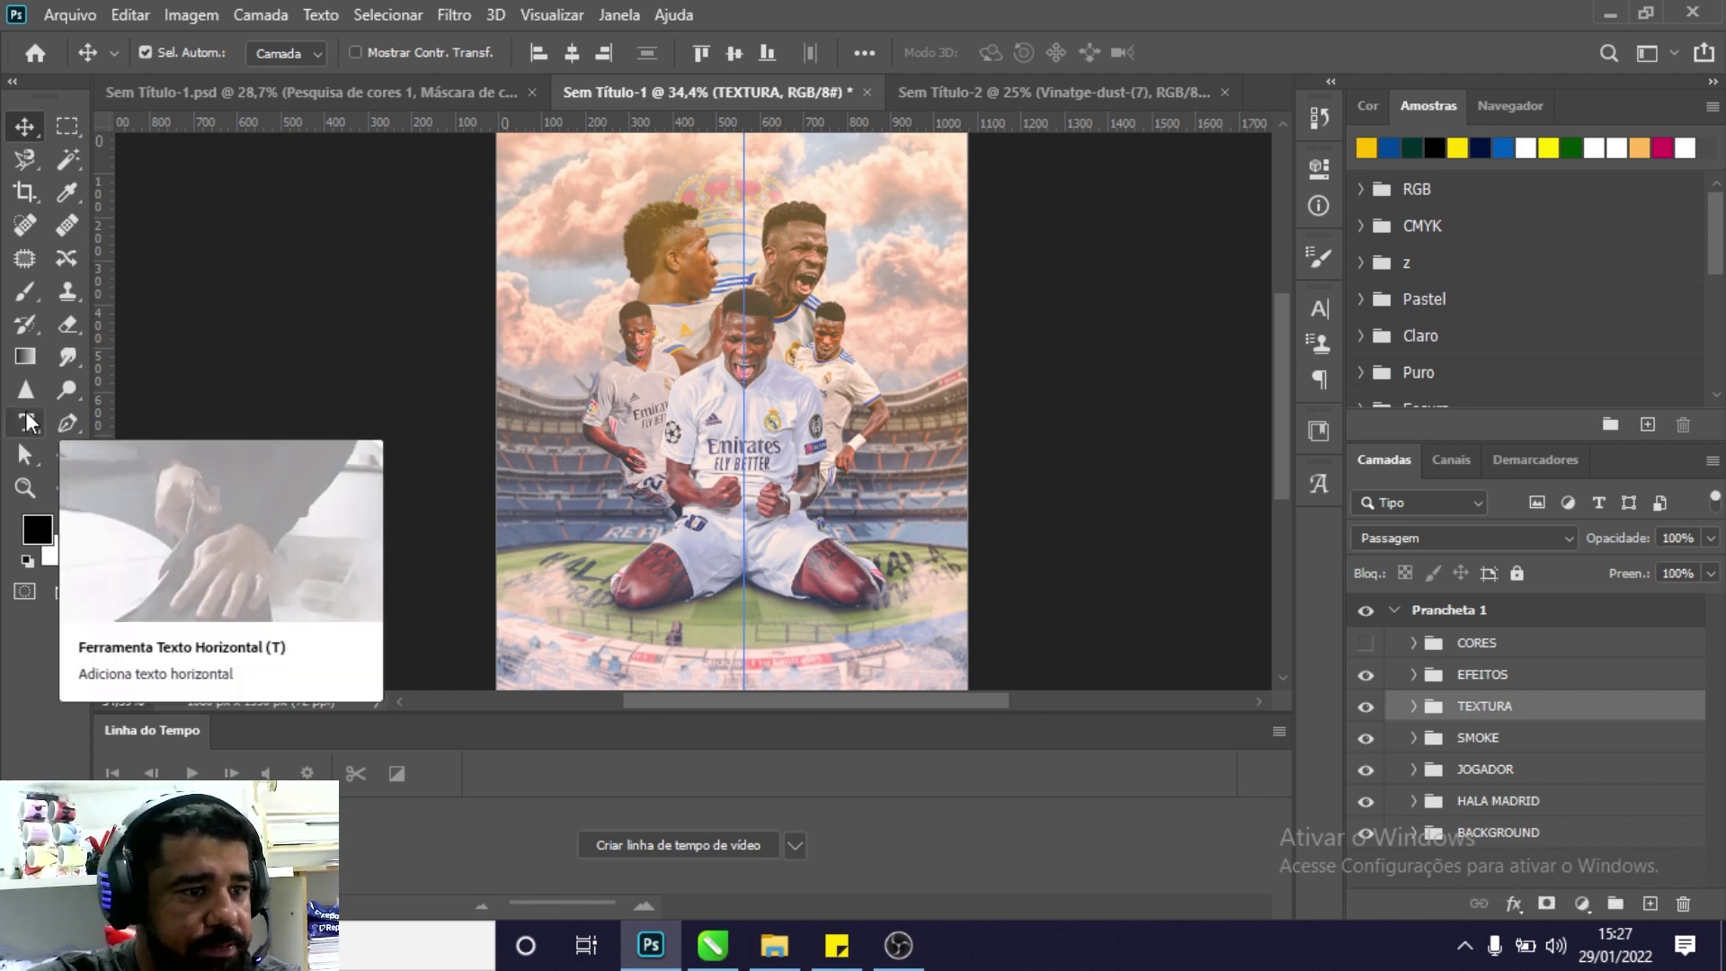
Add the text 'vini' near the poster top and scale it up across the top.
{"action": "left_click", "coordinate": [28, 421]}
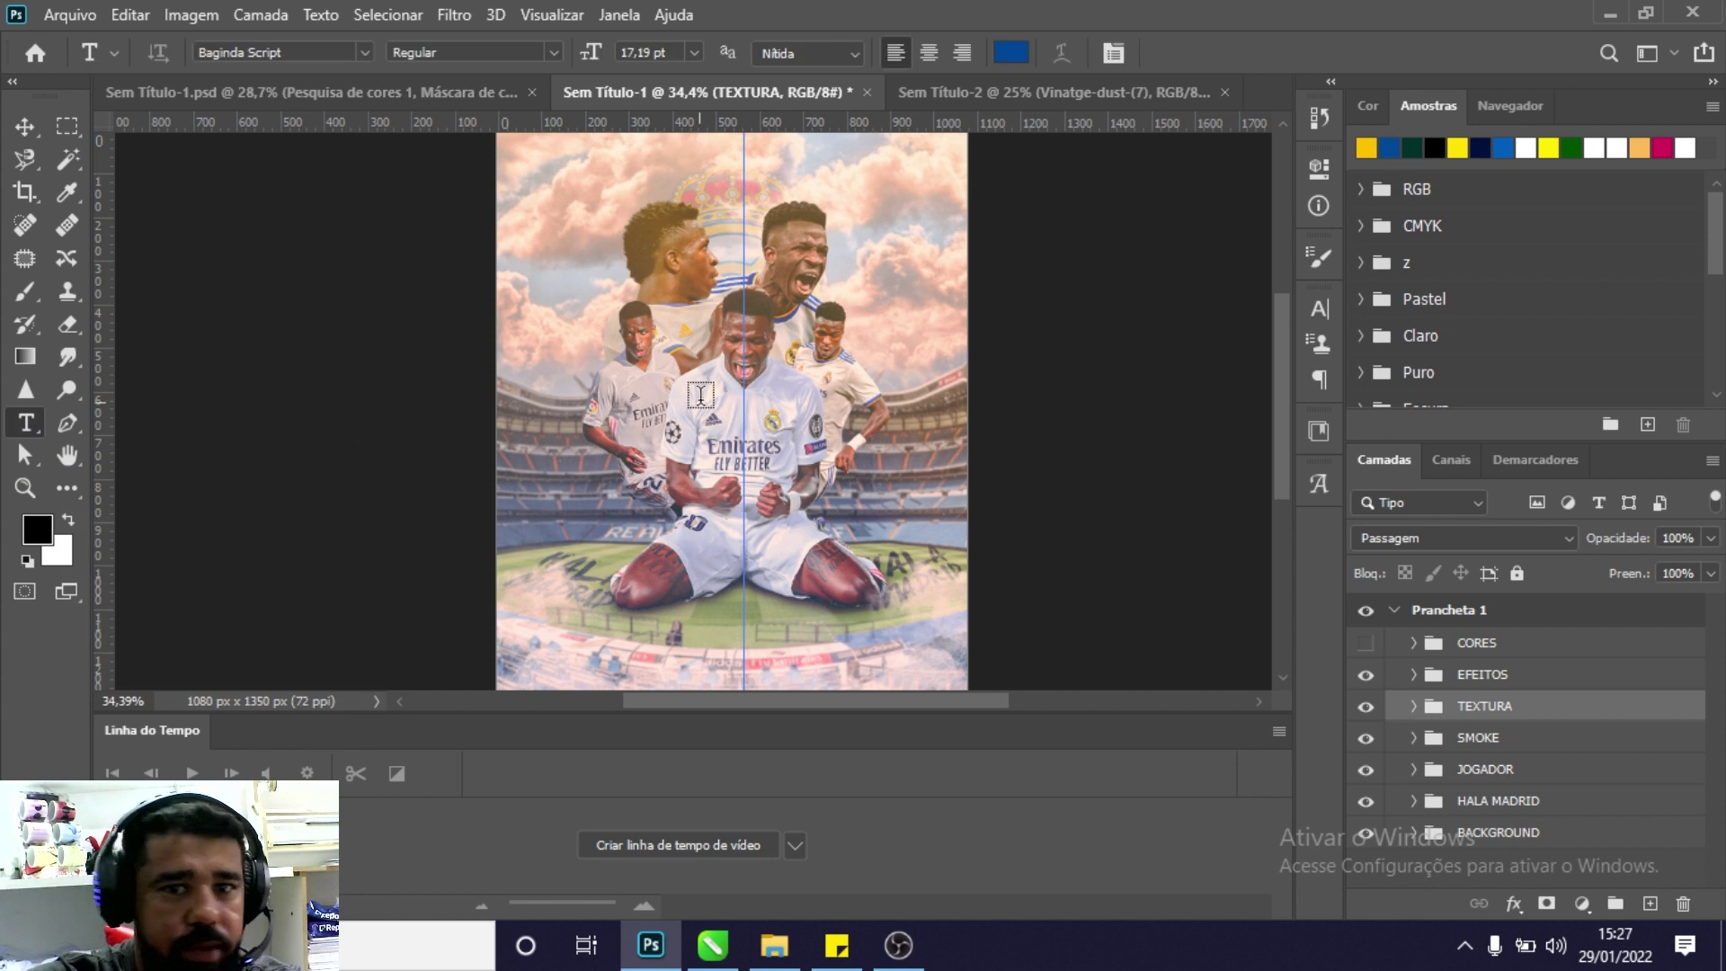
{"action": "left_click", "coordinate": [664, 186]}
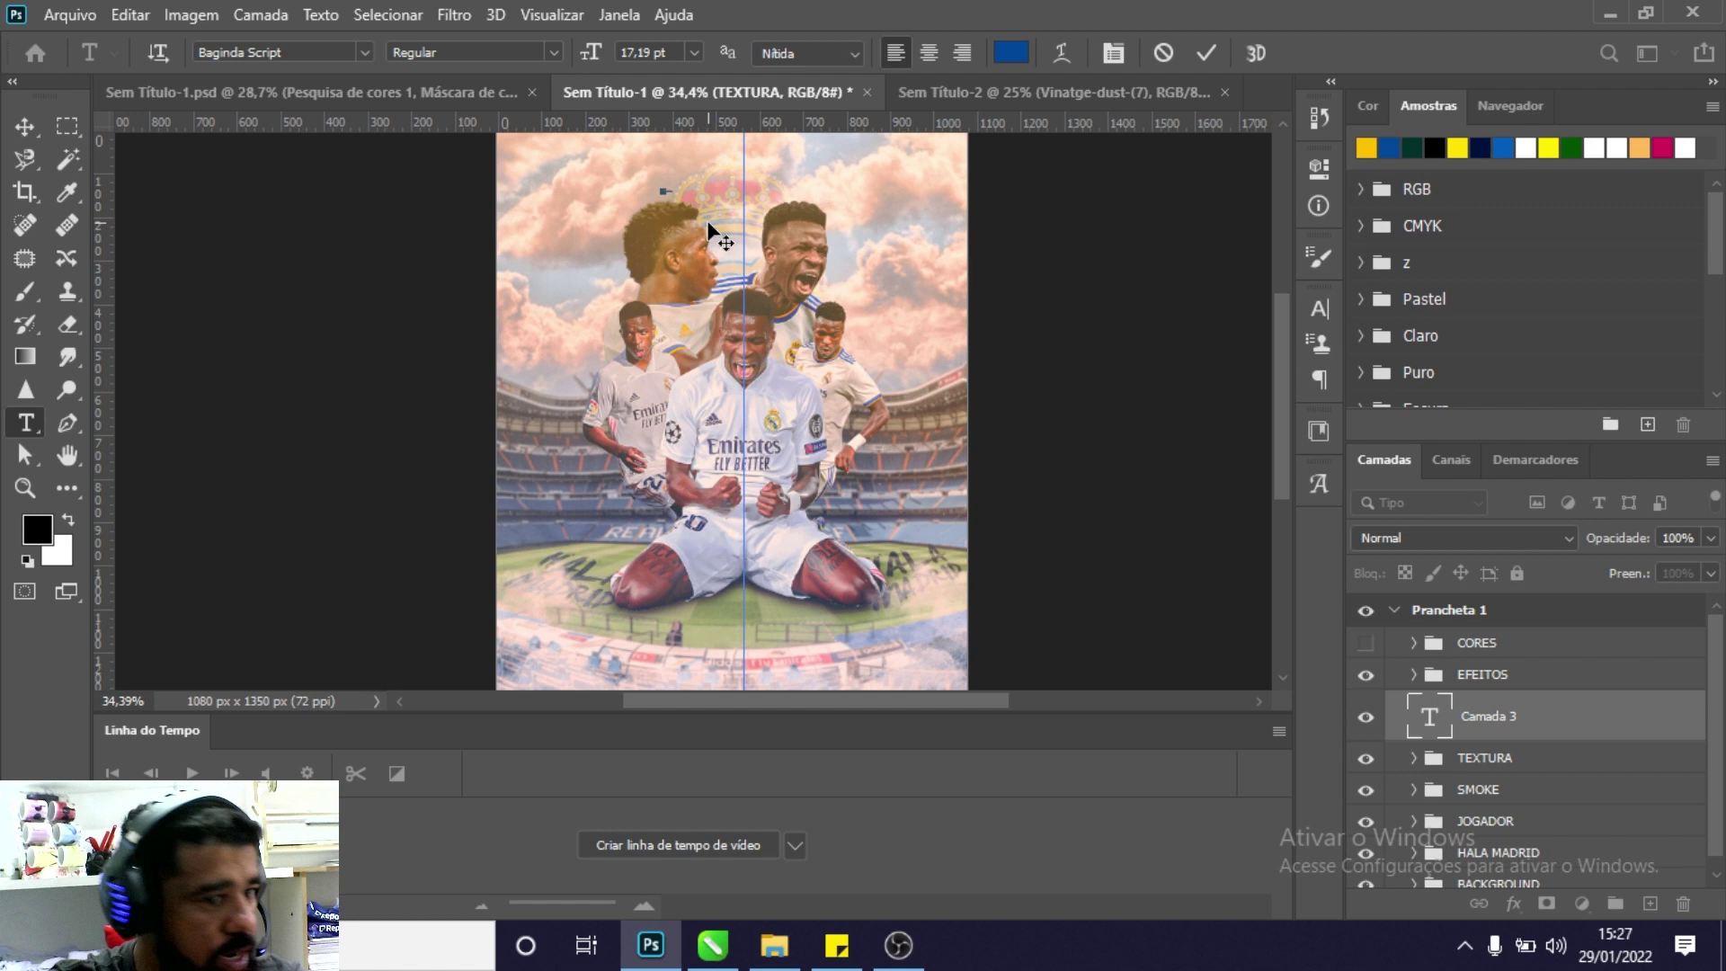
{"action": "left_click", "coordinate": [25, 126]}
{"action": "key", "text": "ctrl+t"}
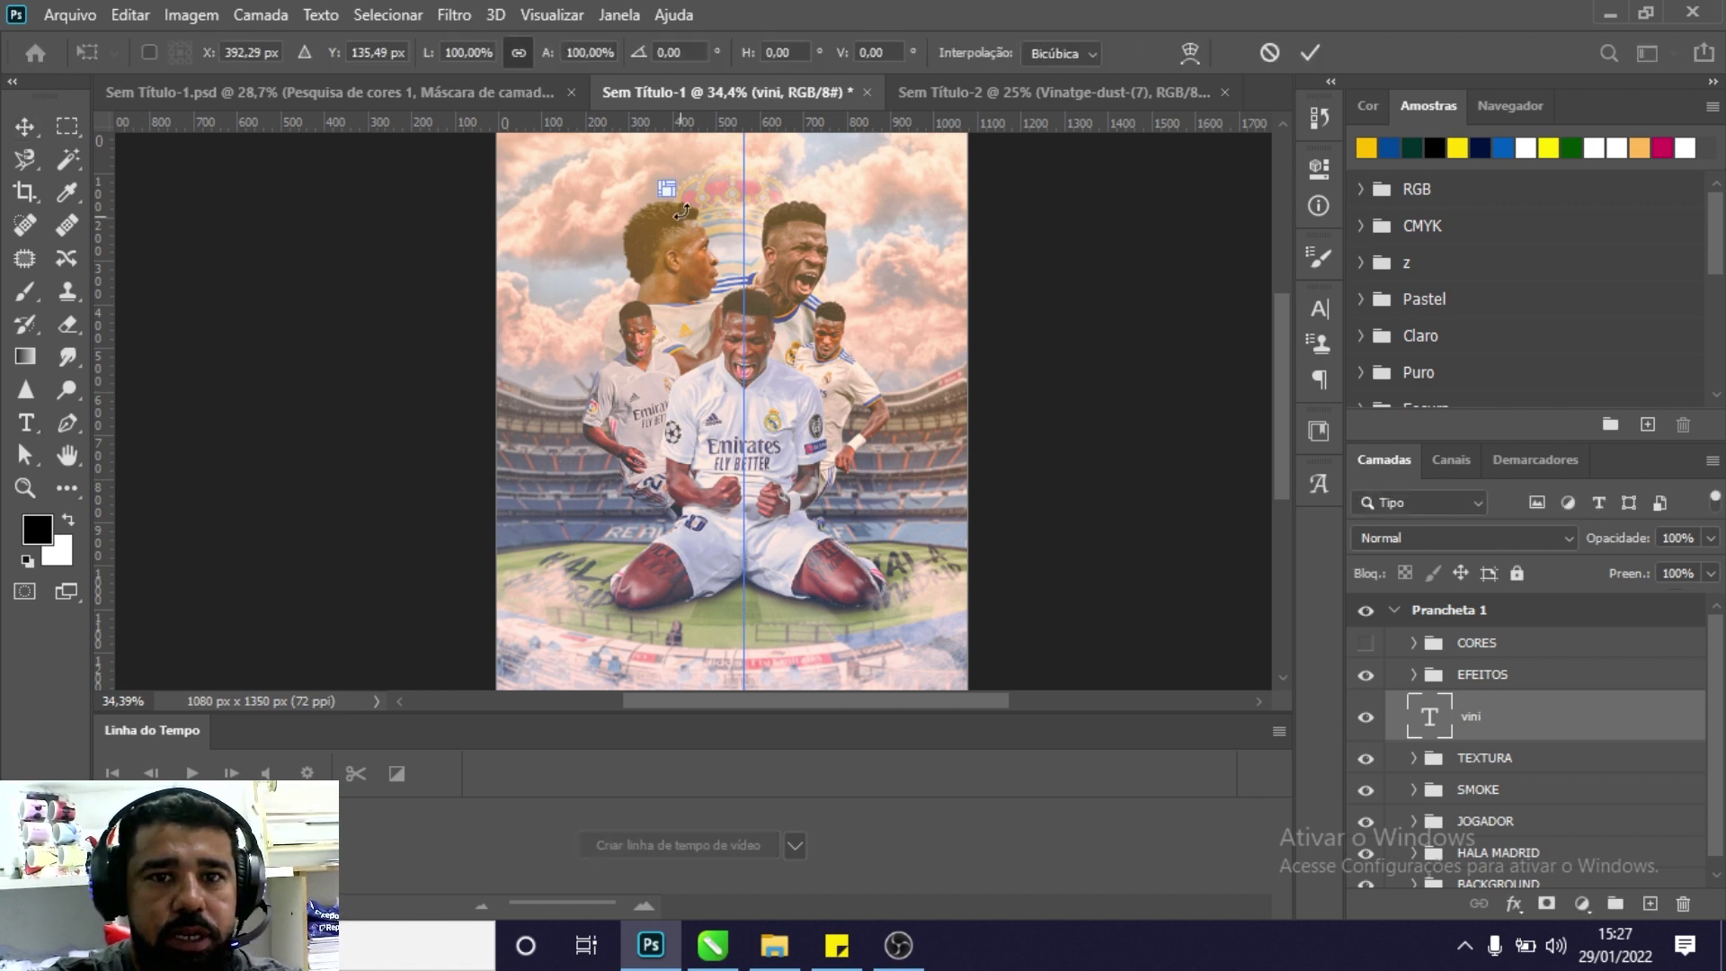
{"action": "left_click_drag", "start_coordinate": [680, 198], "coordinate": [800, 297]}
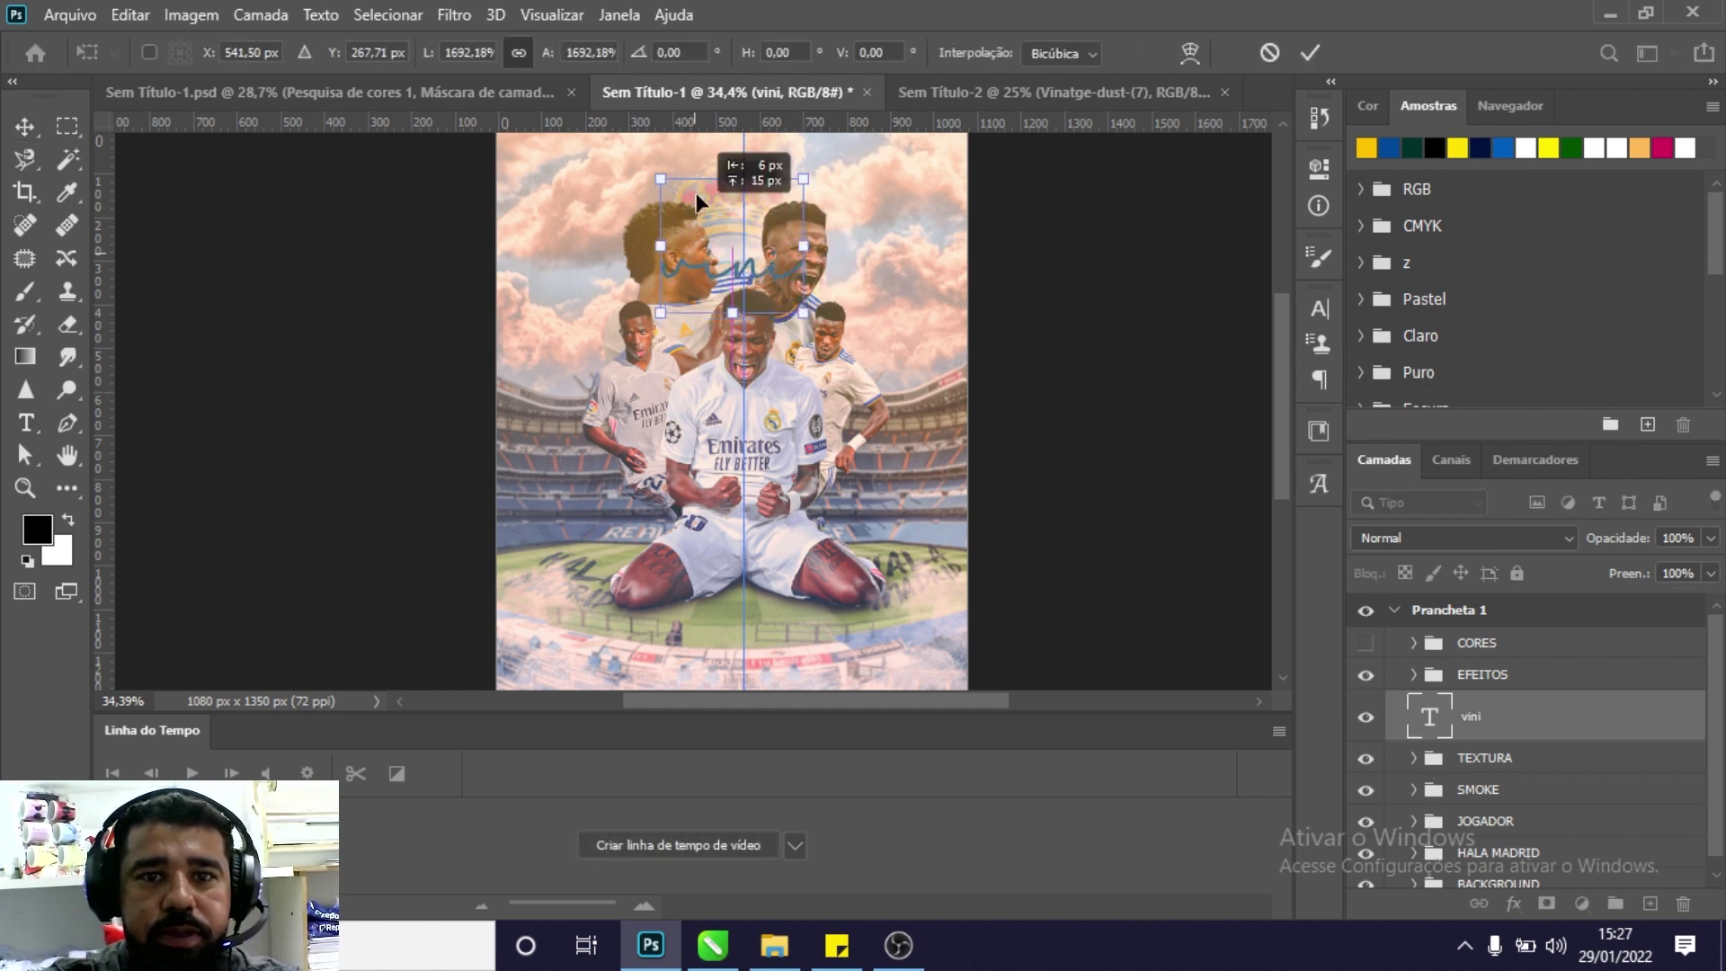
{"action": "left_click_drag", "start_coordinate": [686, 225], "coordinate": [695, 179]}
{"action": "key", "text": "Return"}
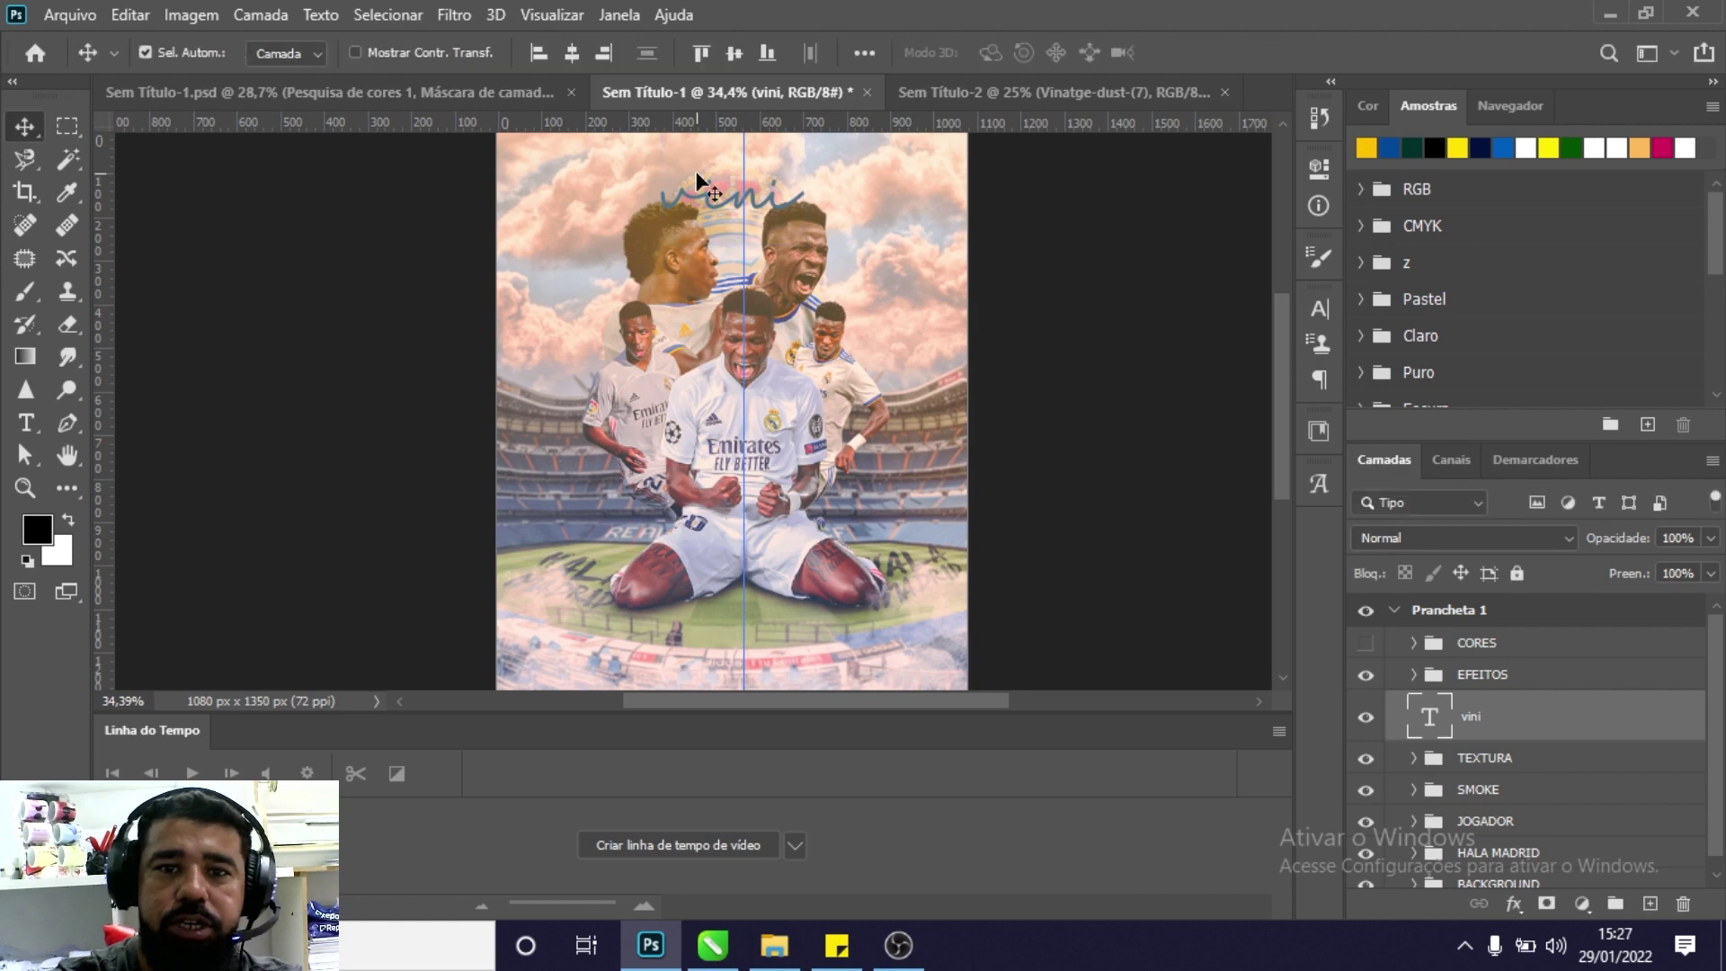
Select the vini text's font name and bring up the font list.
{"action": "left_click", "coordinate": [25, 422]}
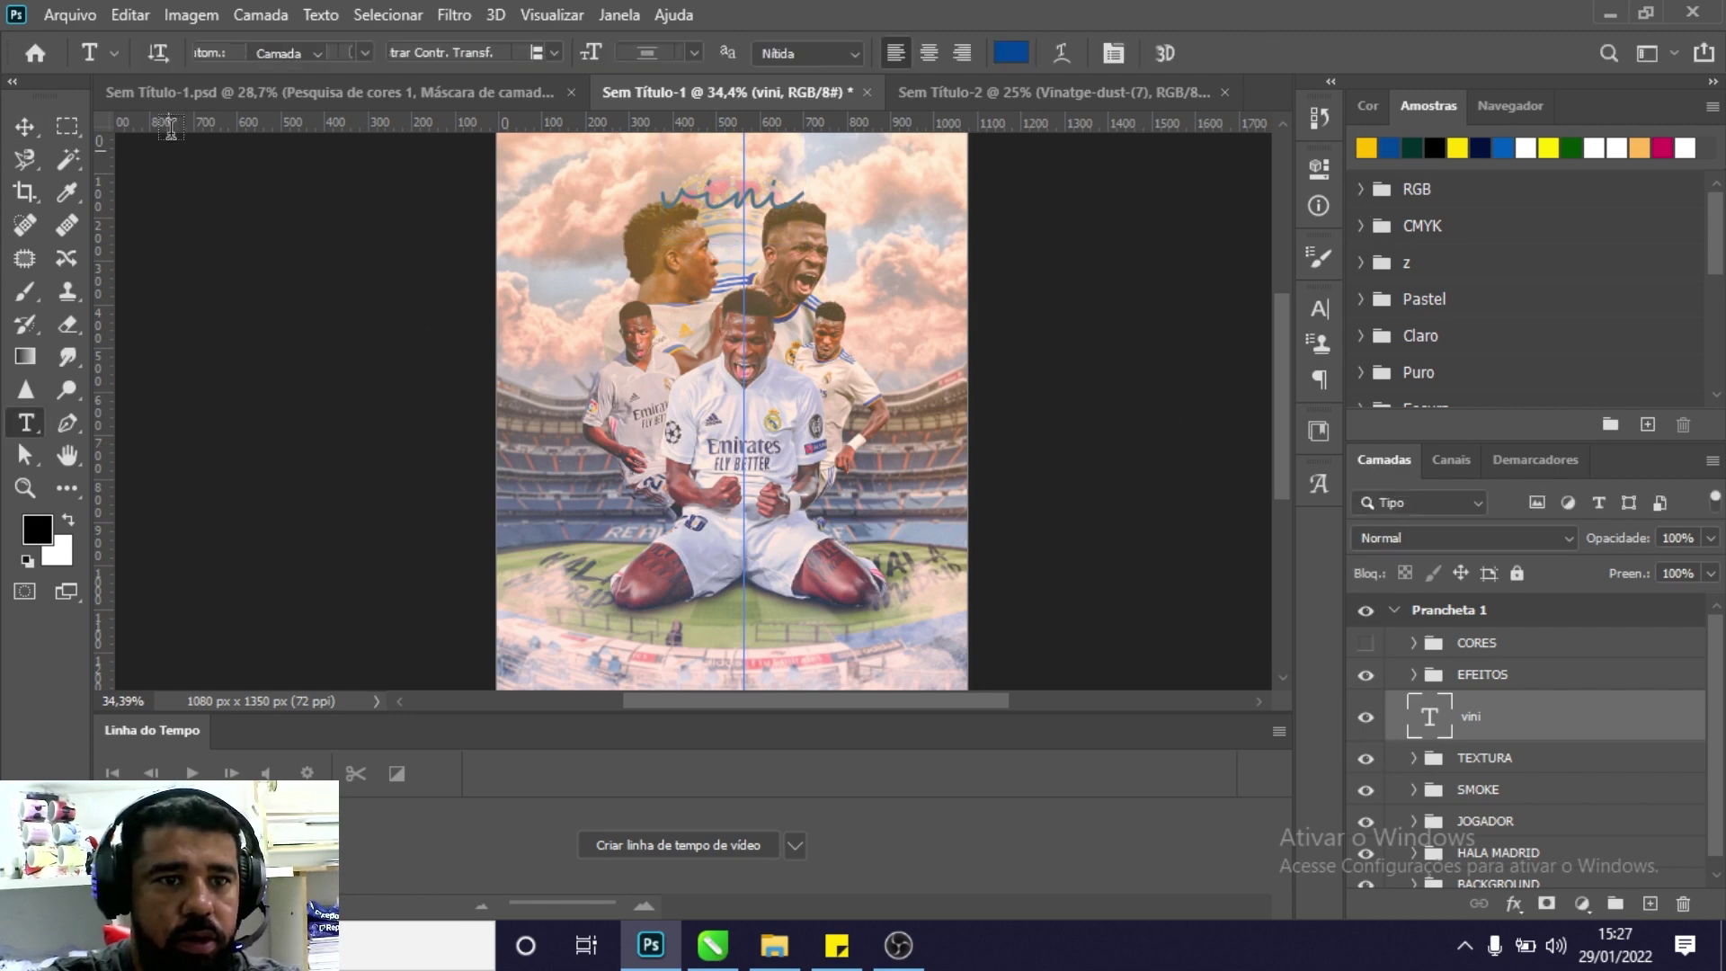
{"action": "left_click", "coordinate": [274, 51]}
{"action": "left_click", "coordinate": [364, 52]}
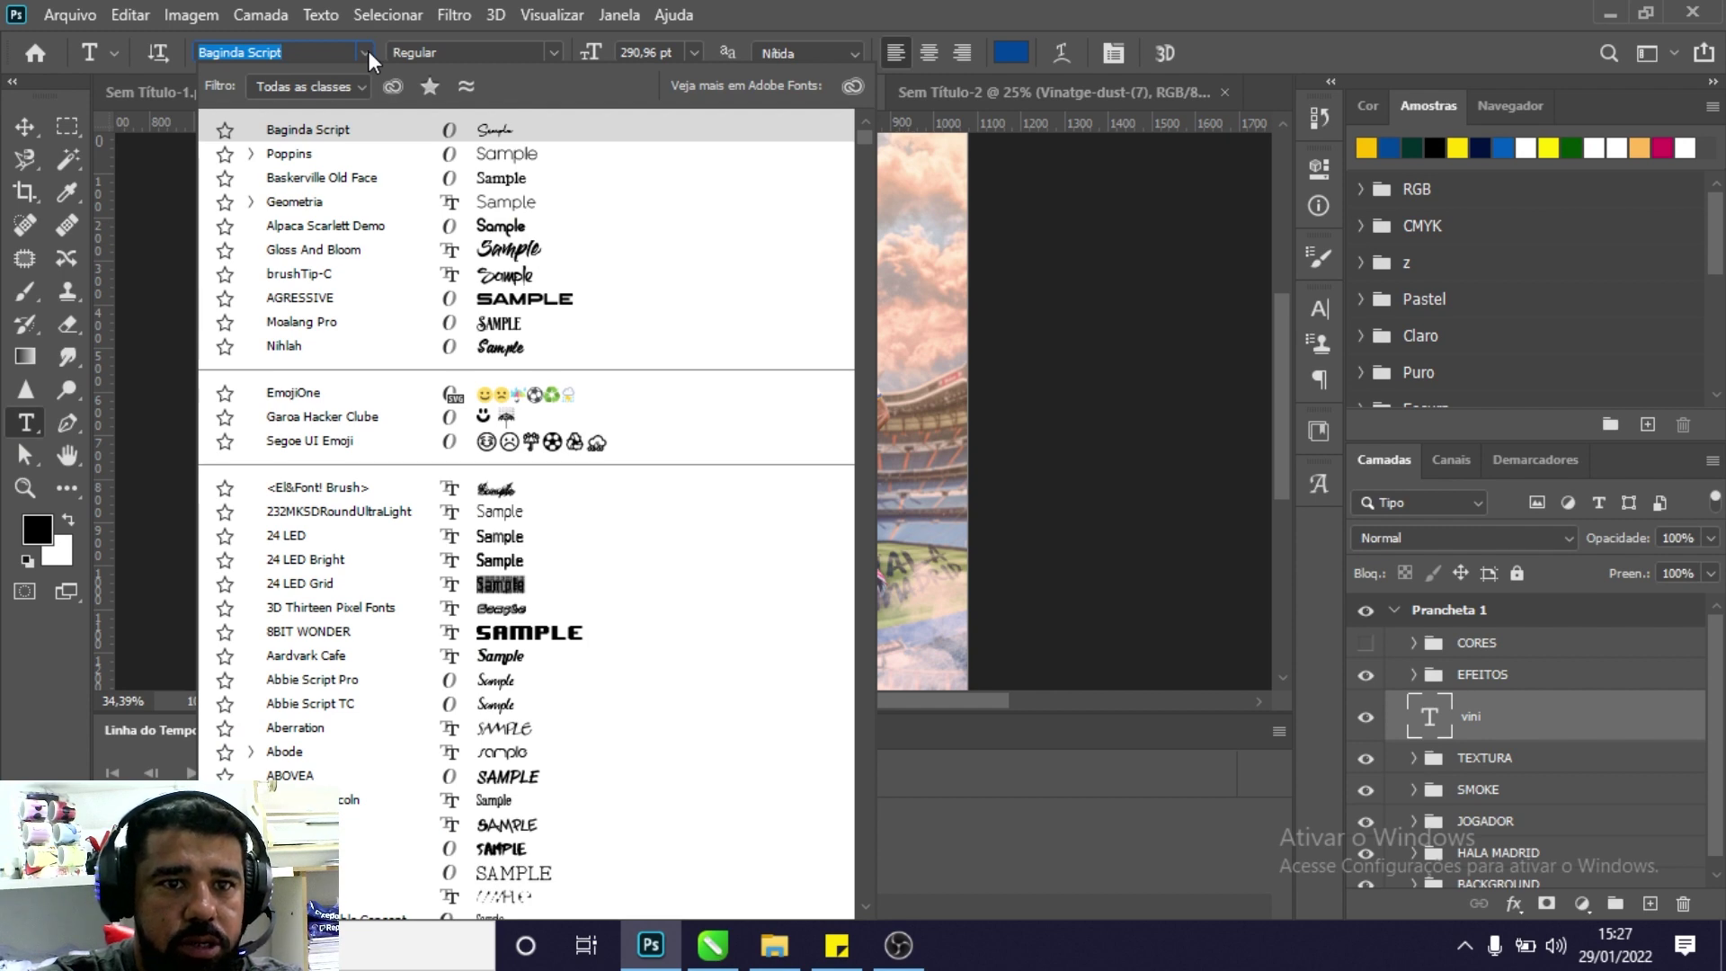
Switch the title to BigNoodleTitling and move it slightly lower.
{"action": "type", "text": "big"}
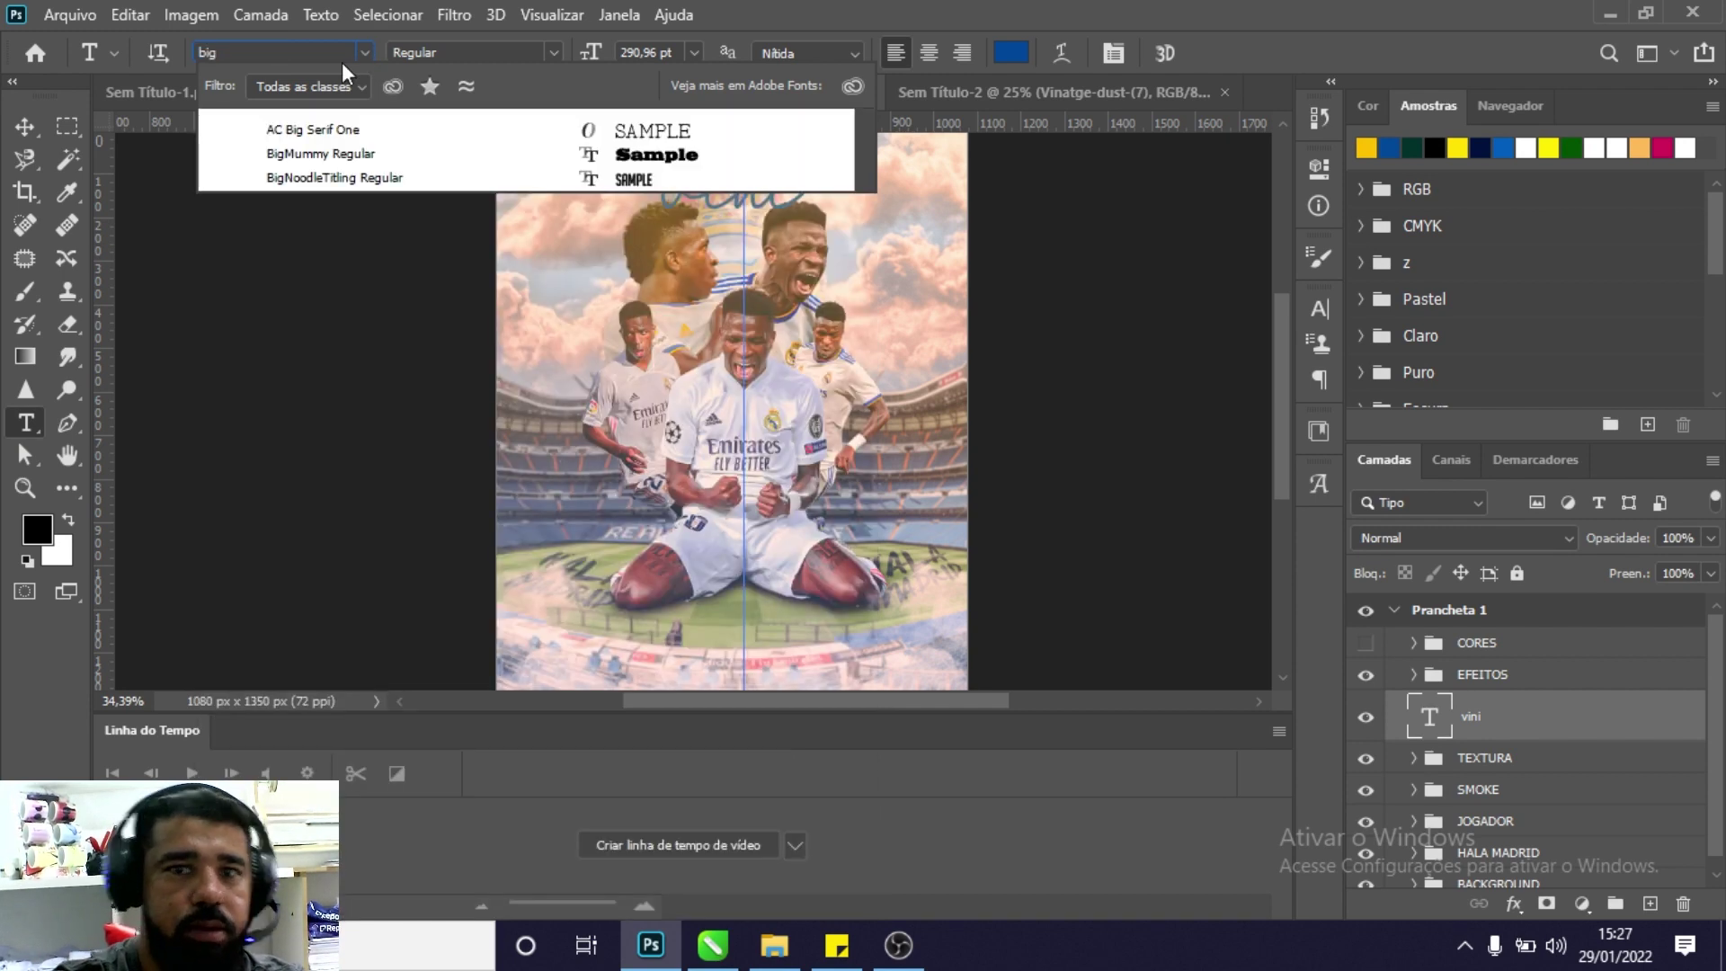
{"action": "left_click", "coordinate": [342, 180]}
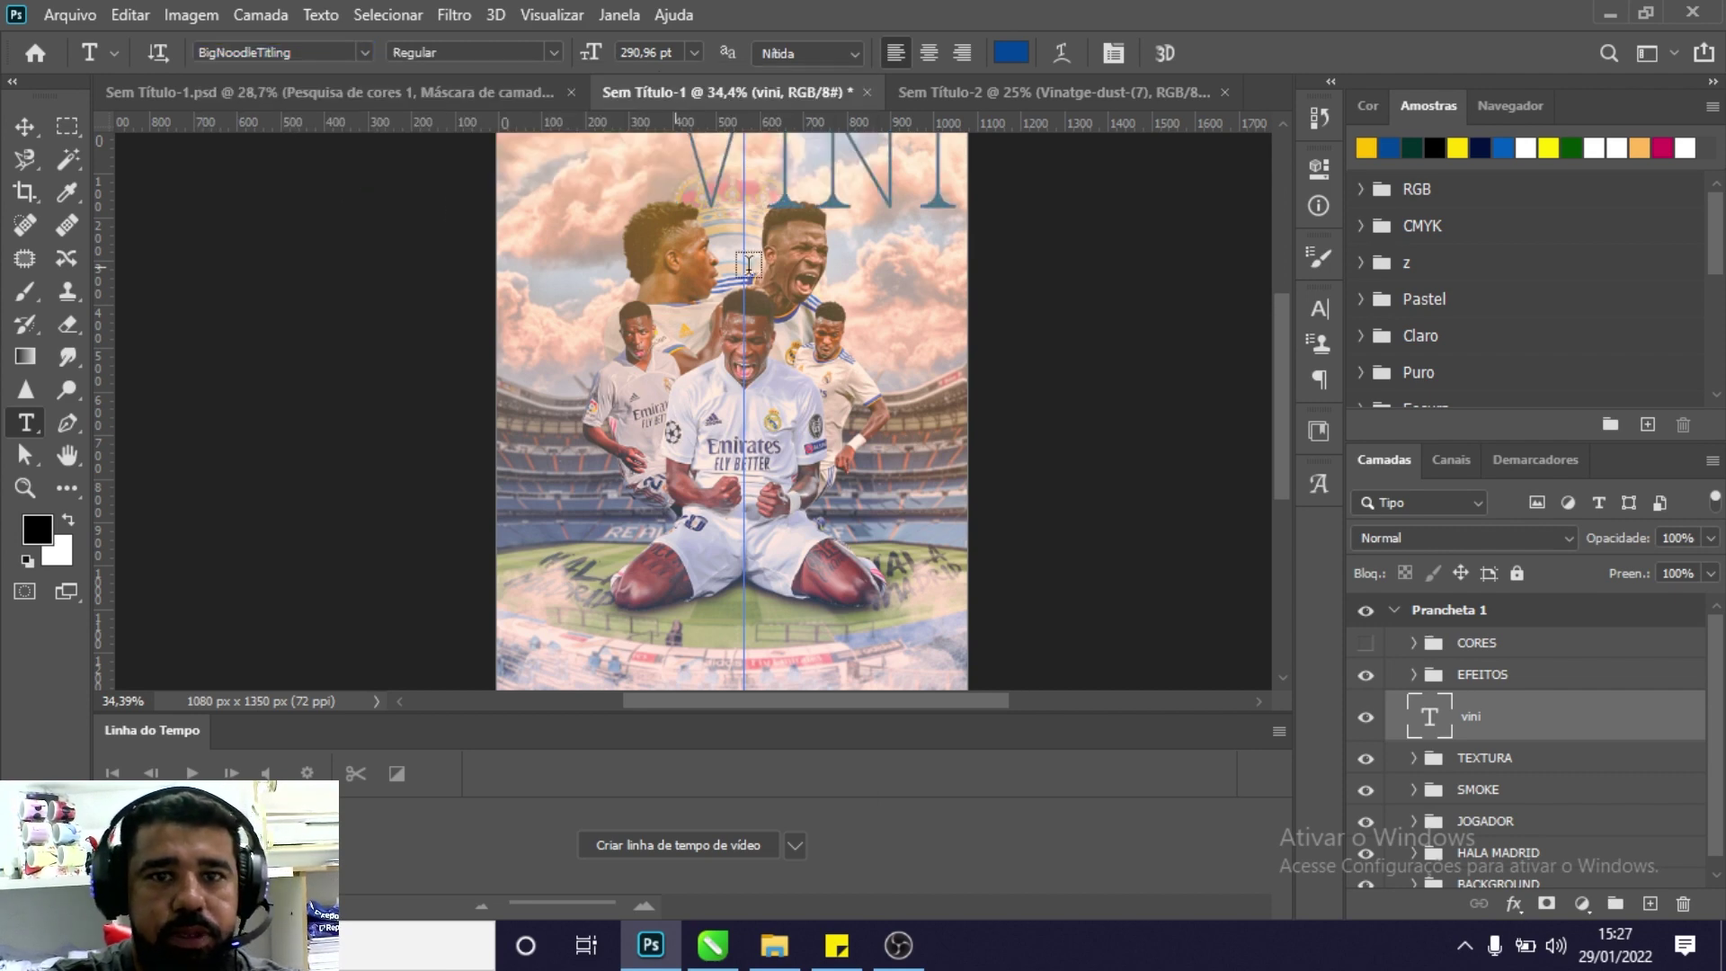
{"action": "key", "text": "z"}
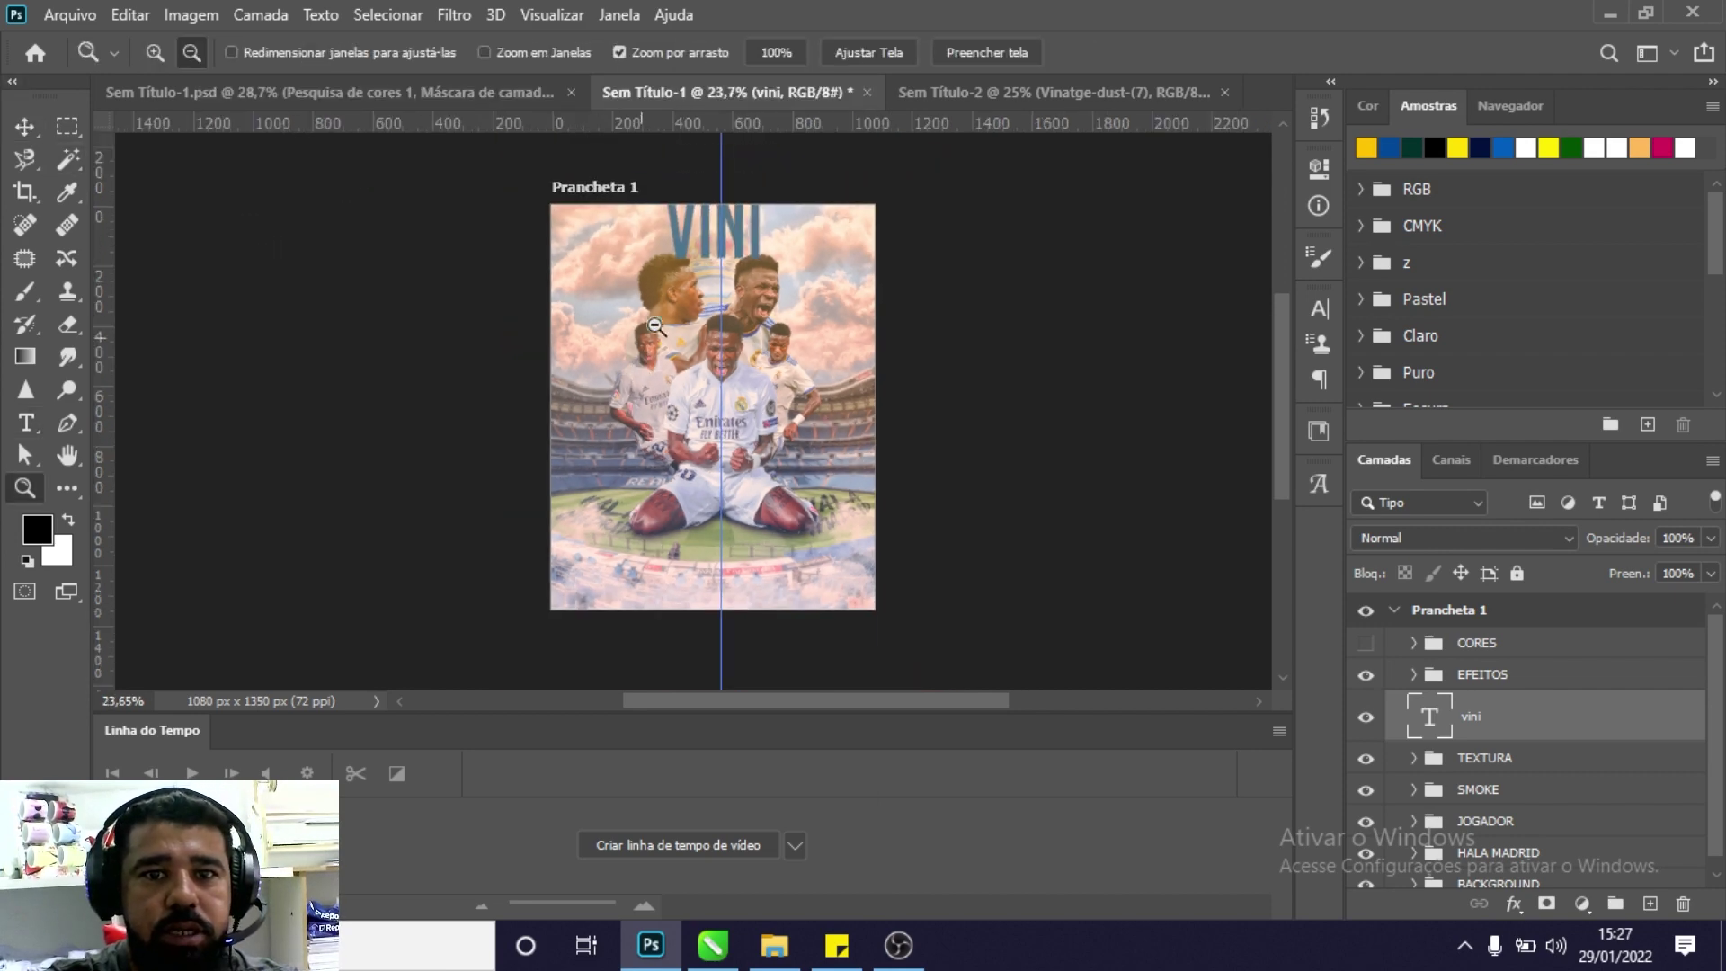
{"action": "left_click", "coordinate": [25, 126]}
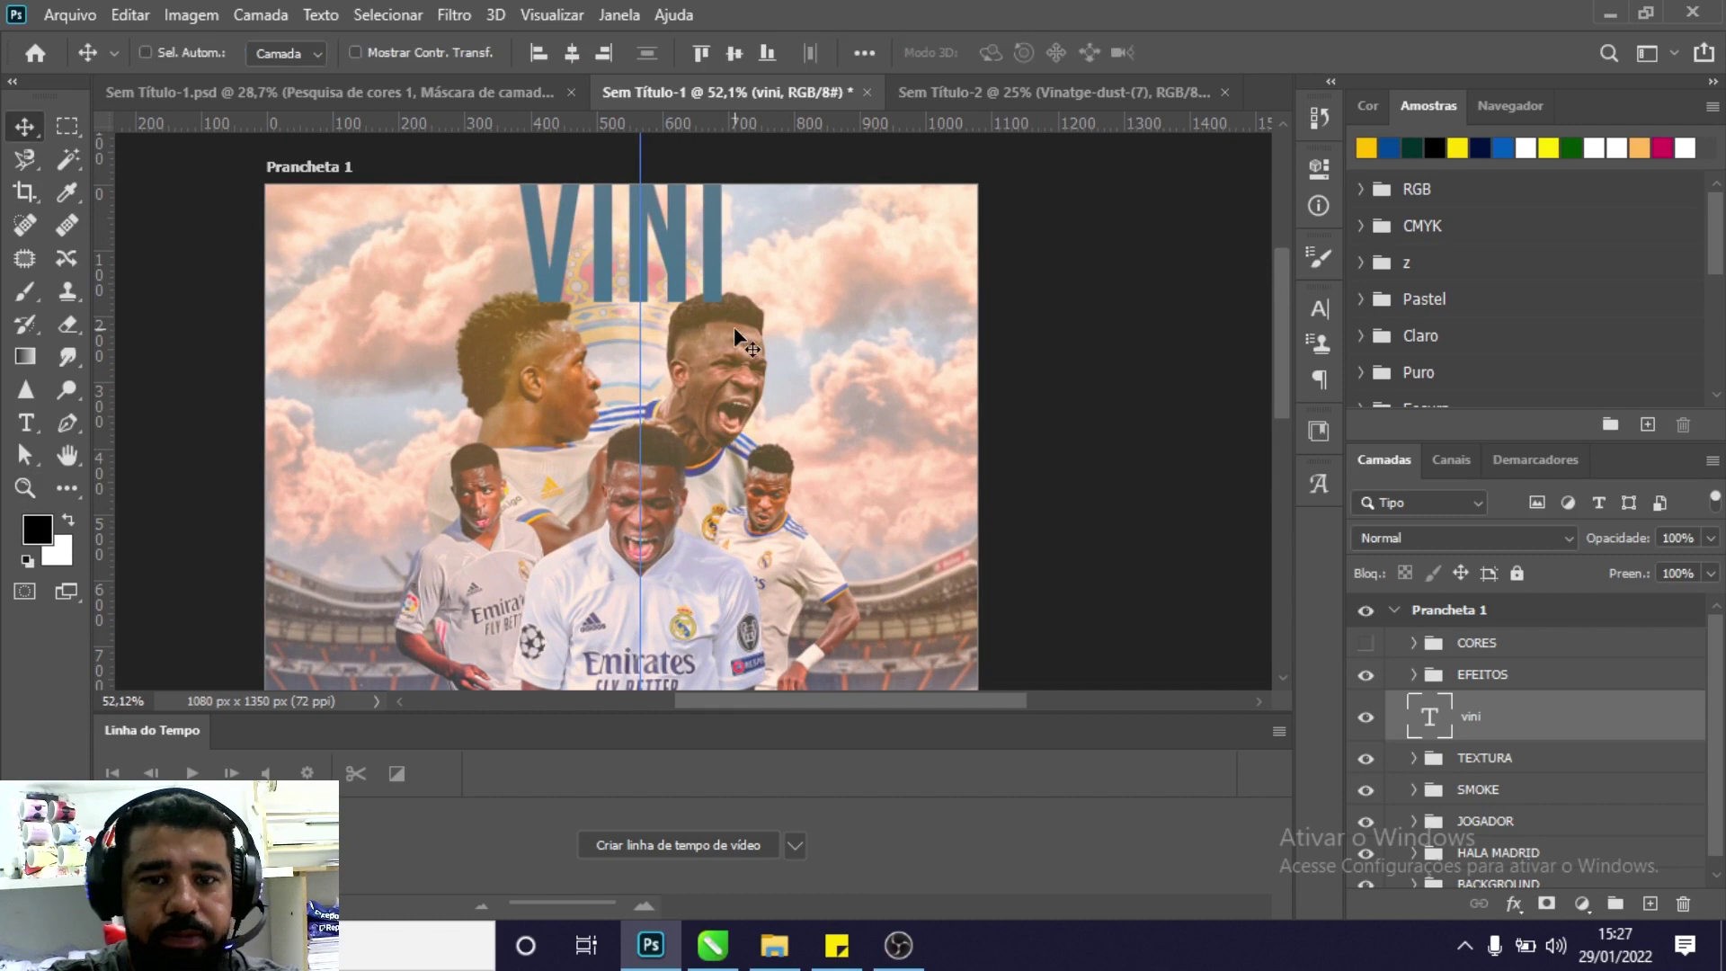
{"action": "key", "text": "ctrl+t"}
{"action": "left_click_drag", "start_coordinate": [681, 257], "coordinate": [676, 305]}
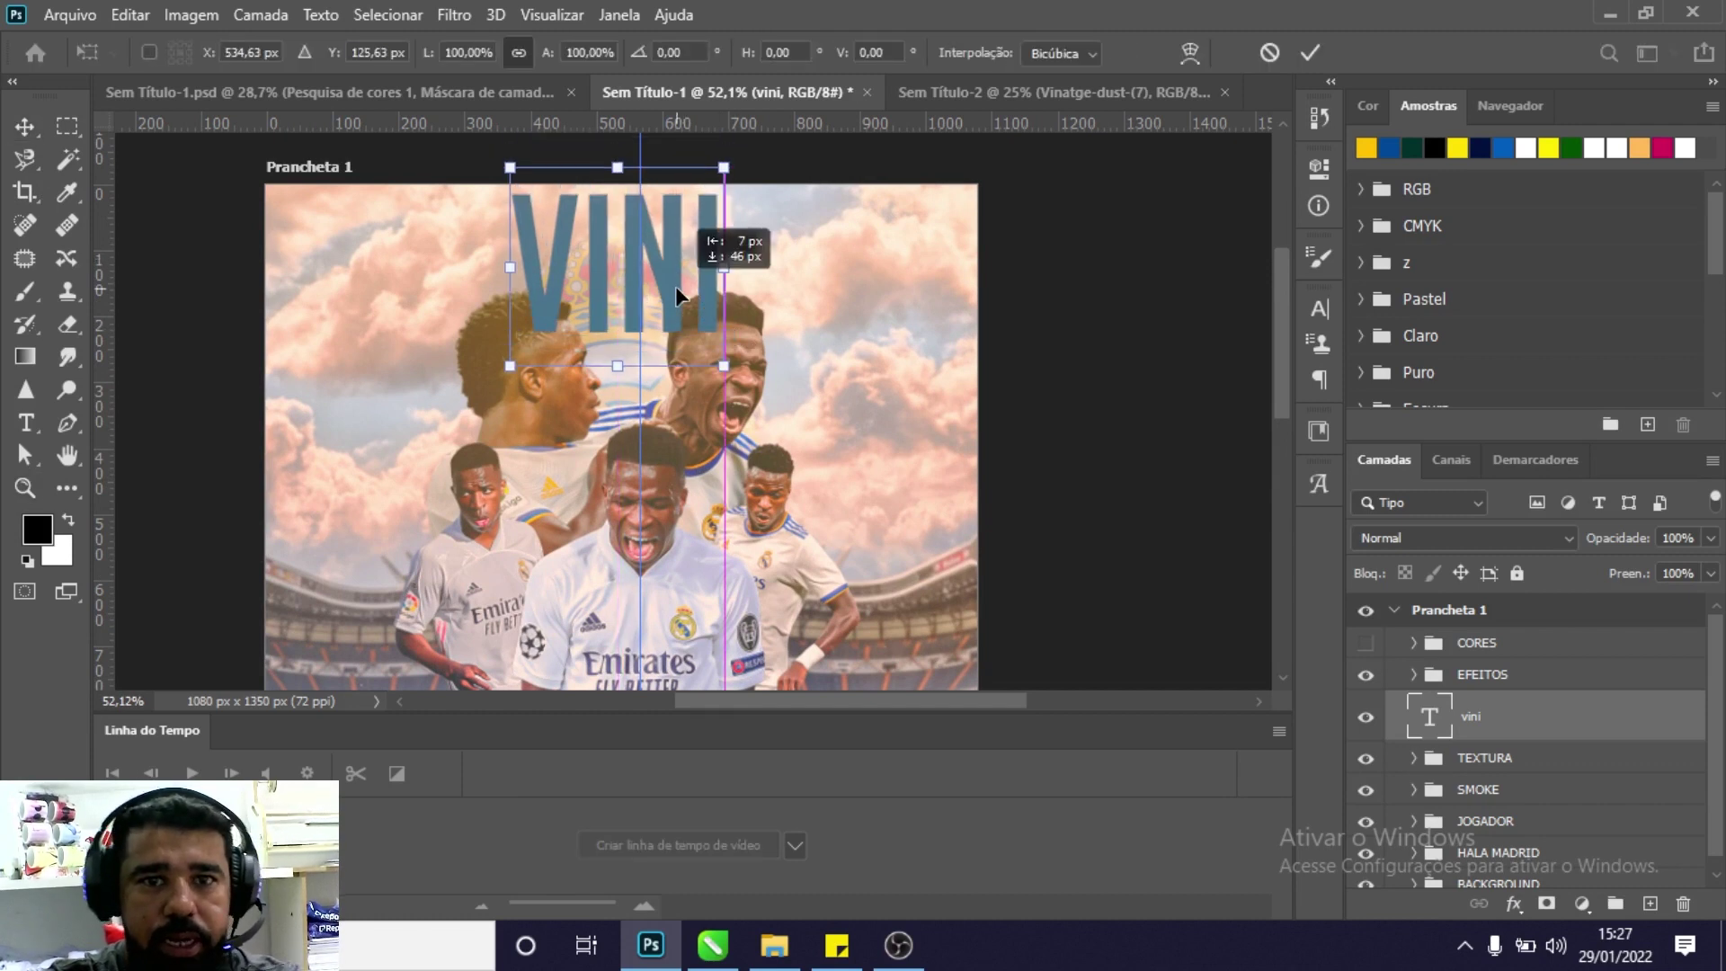
{"action": "key", "text": "Return"}
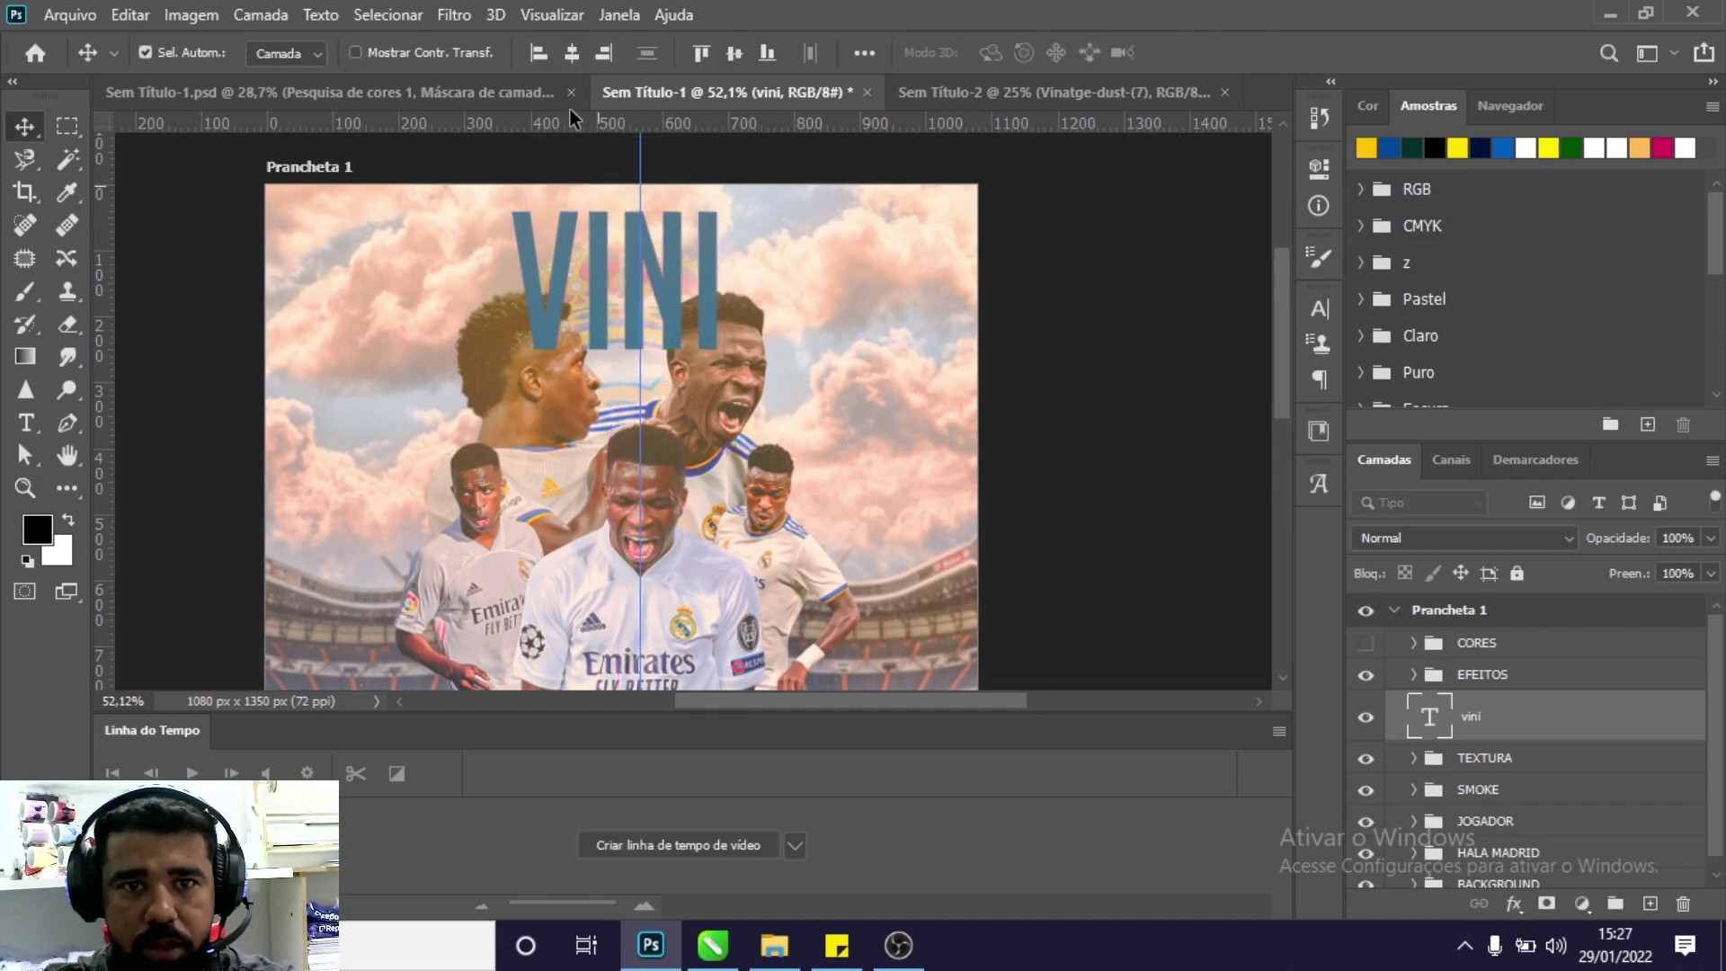
Move the vini layer below the JOGADOR group in the Layers panel.
{"action": "scroll", "coordinate": [703, 340], "scroll_direction": "down", "scroll_amount": 3}
{"action": "scroll", "coordinate": [683, 540], "scroll_direction": "down", "scroll_amount": 3}
{"action": "scroll", "coordinate": [622, 190], "scroll_direction": "up", "scroll_amount": 3}
{"action": "scroll", "coordinate": [597, 270], "scroll_direction": "up", "scroll_amount": 5}
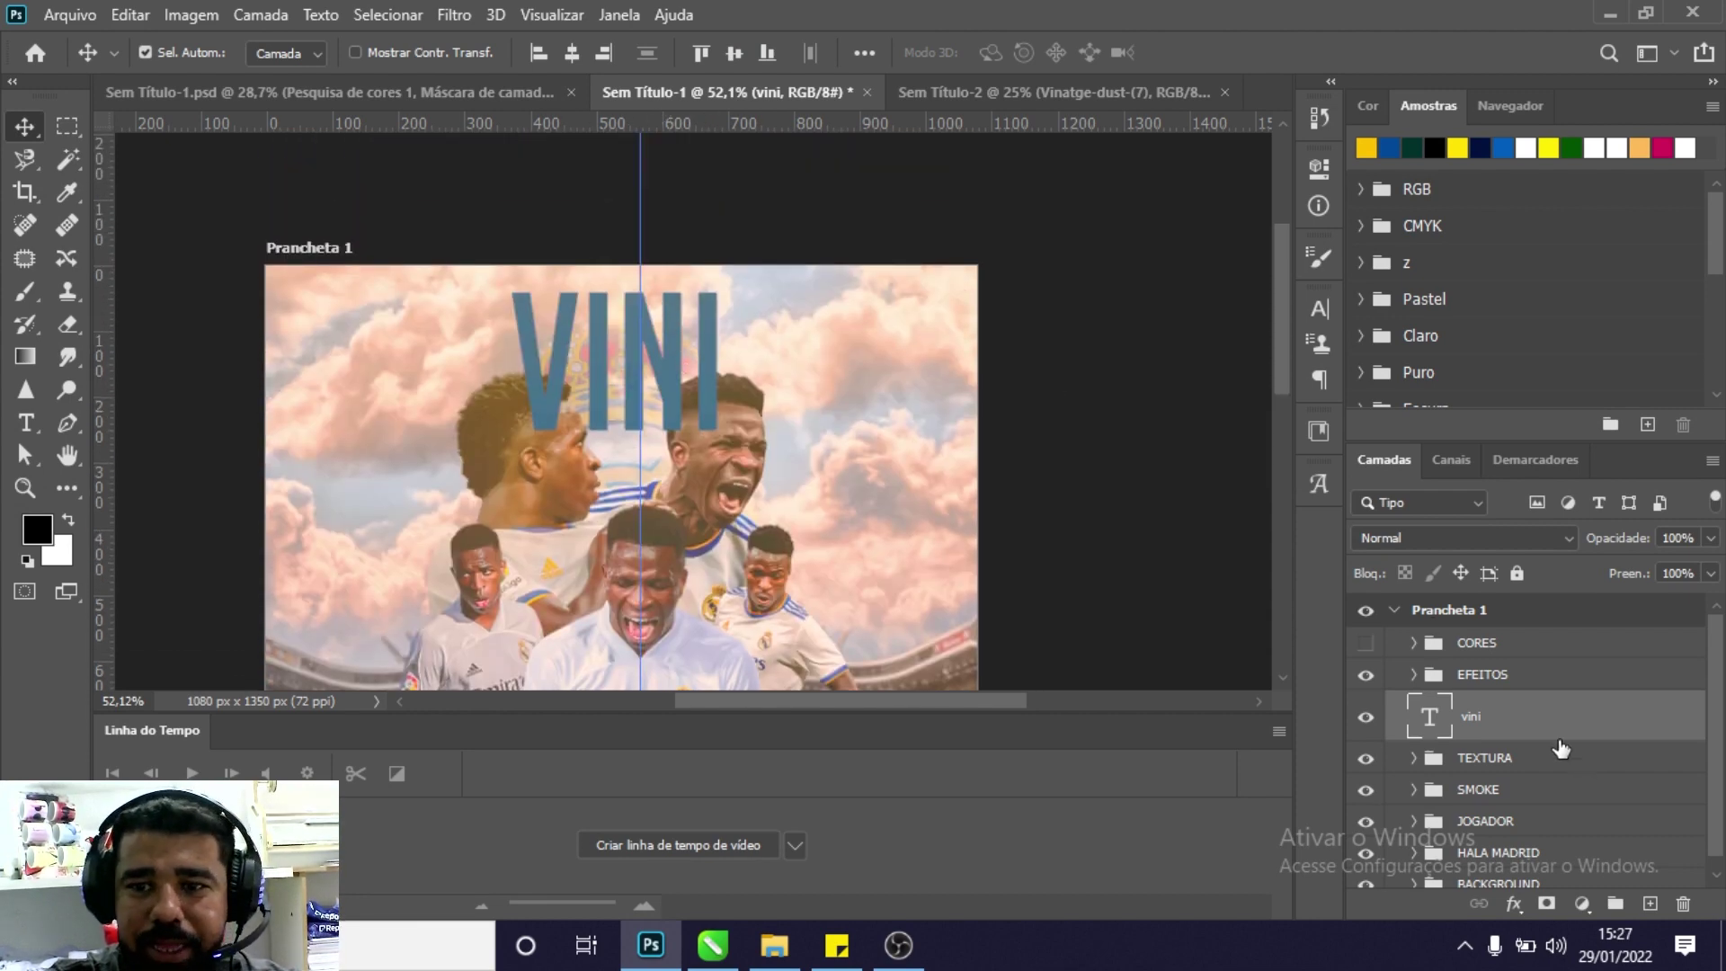
{"action": "left_click_drag", "start_coordinate": [1522, 722], "coordinate": [1519, 827]}
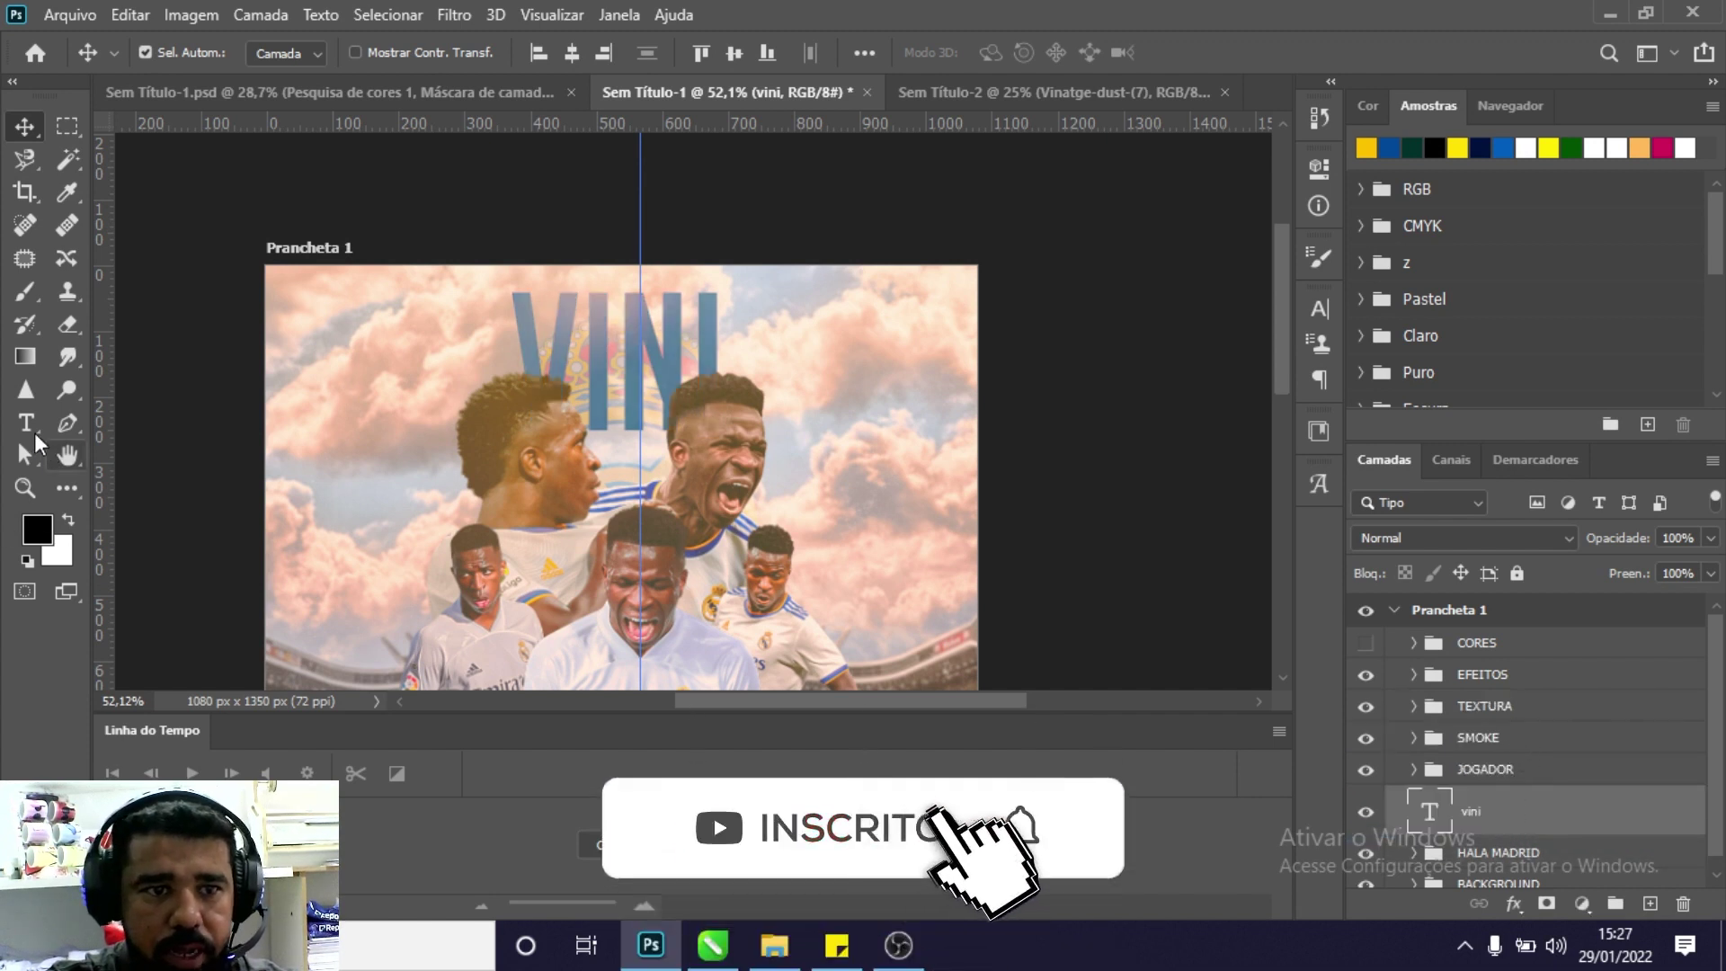
Make the VINI title text white (#ffffff).
{"action": "key", "text": "t"}
{"action": "left_click", "coordinate": [1011, 53]}
{"action": "type", "text": "ffffff"}
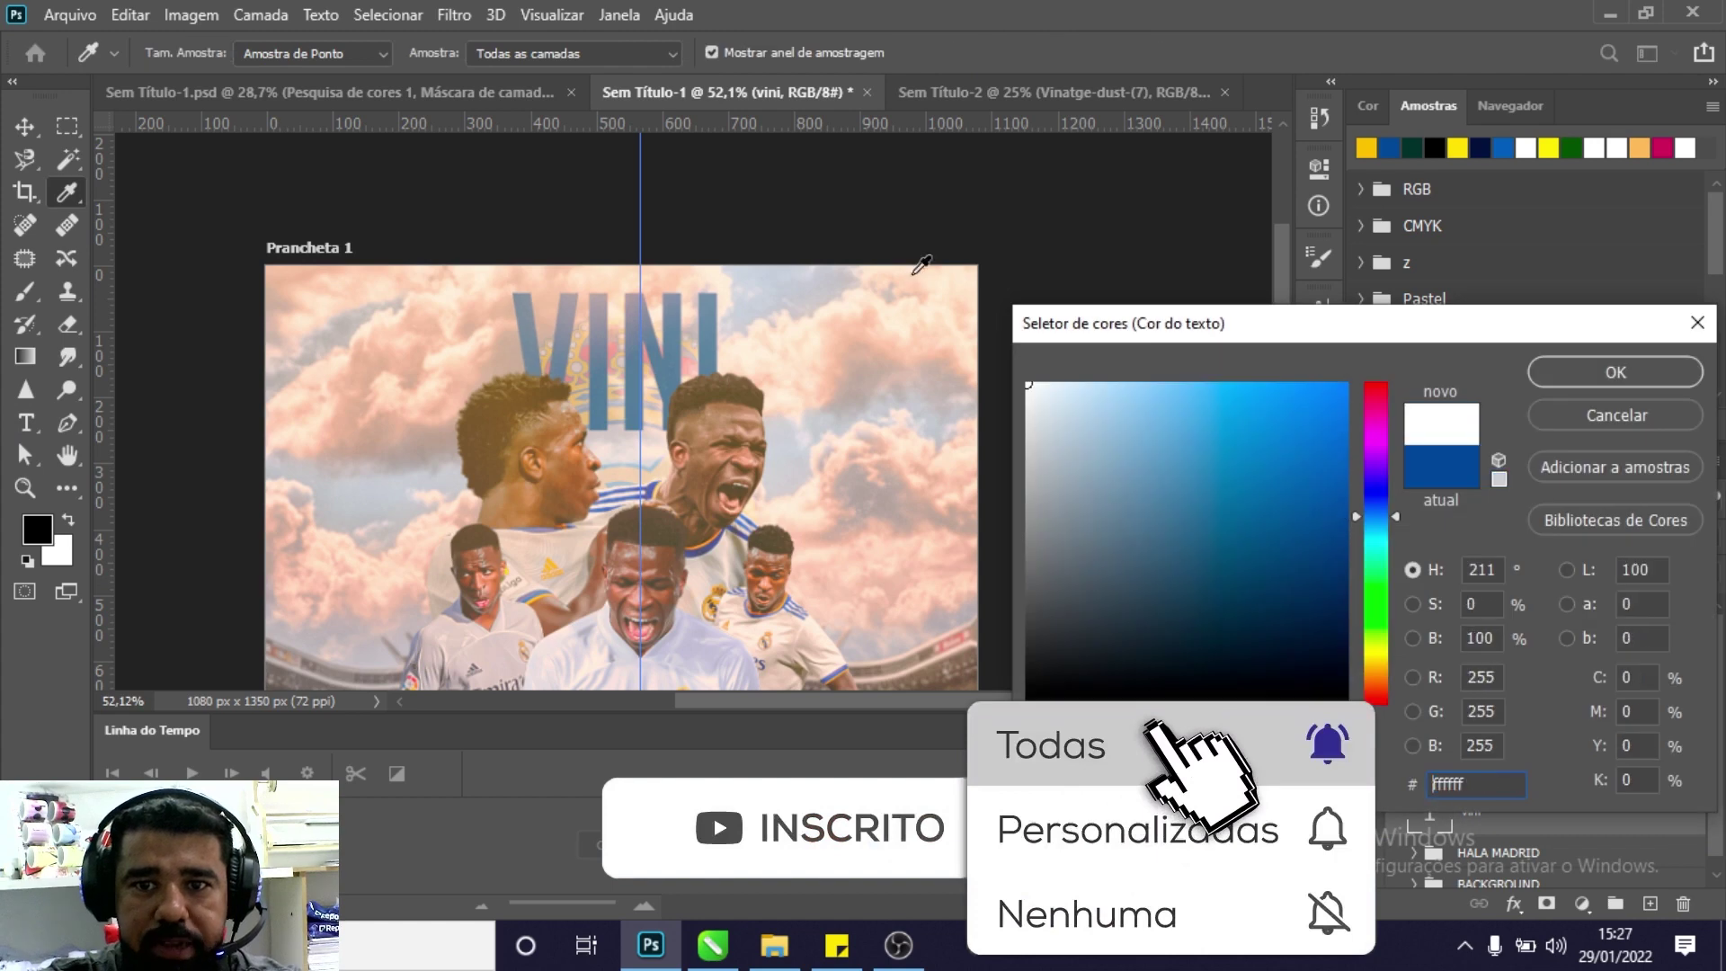
{"action": "left_click", "coordinate": [1616, 372]}
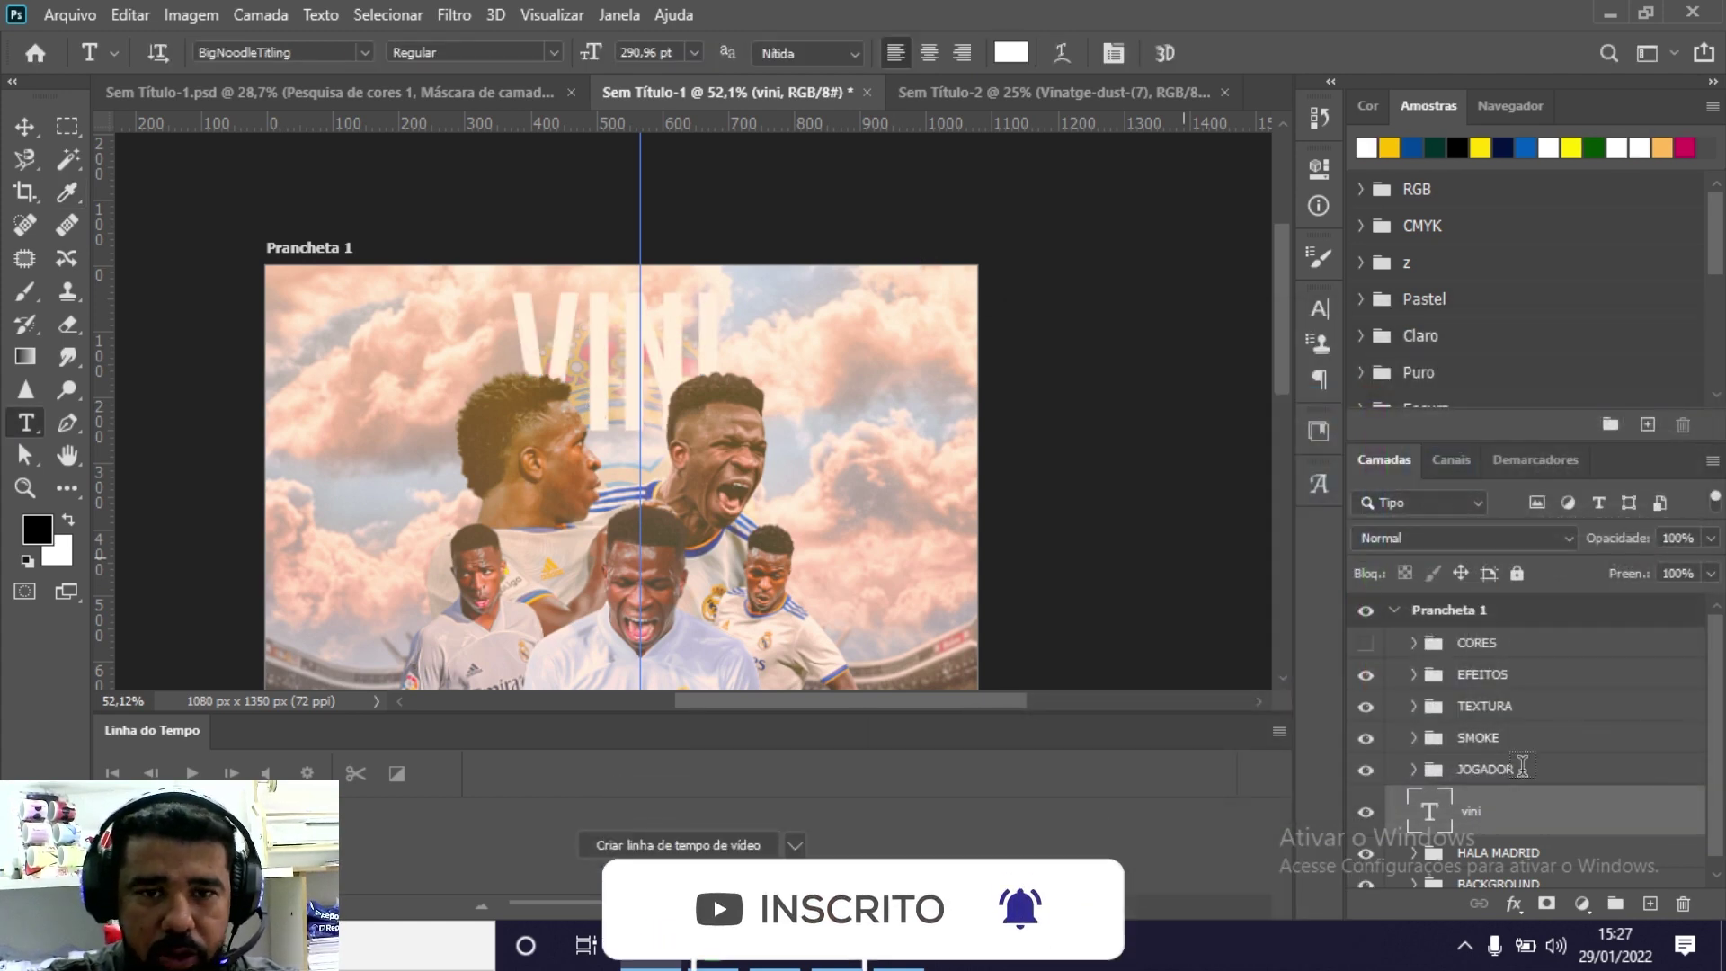
Give the vini layer a drop shadow at 44% opacity.
{"action": "double_click", "coordinate": [1560, 824]}
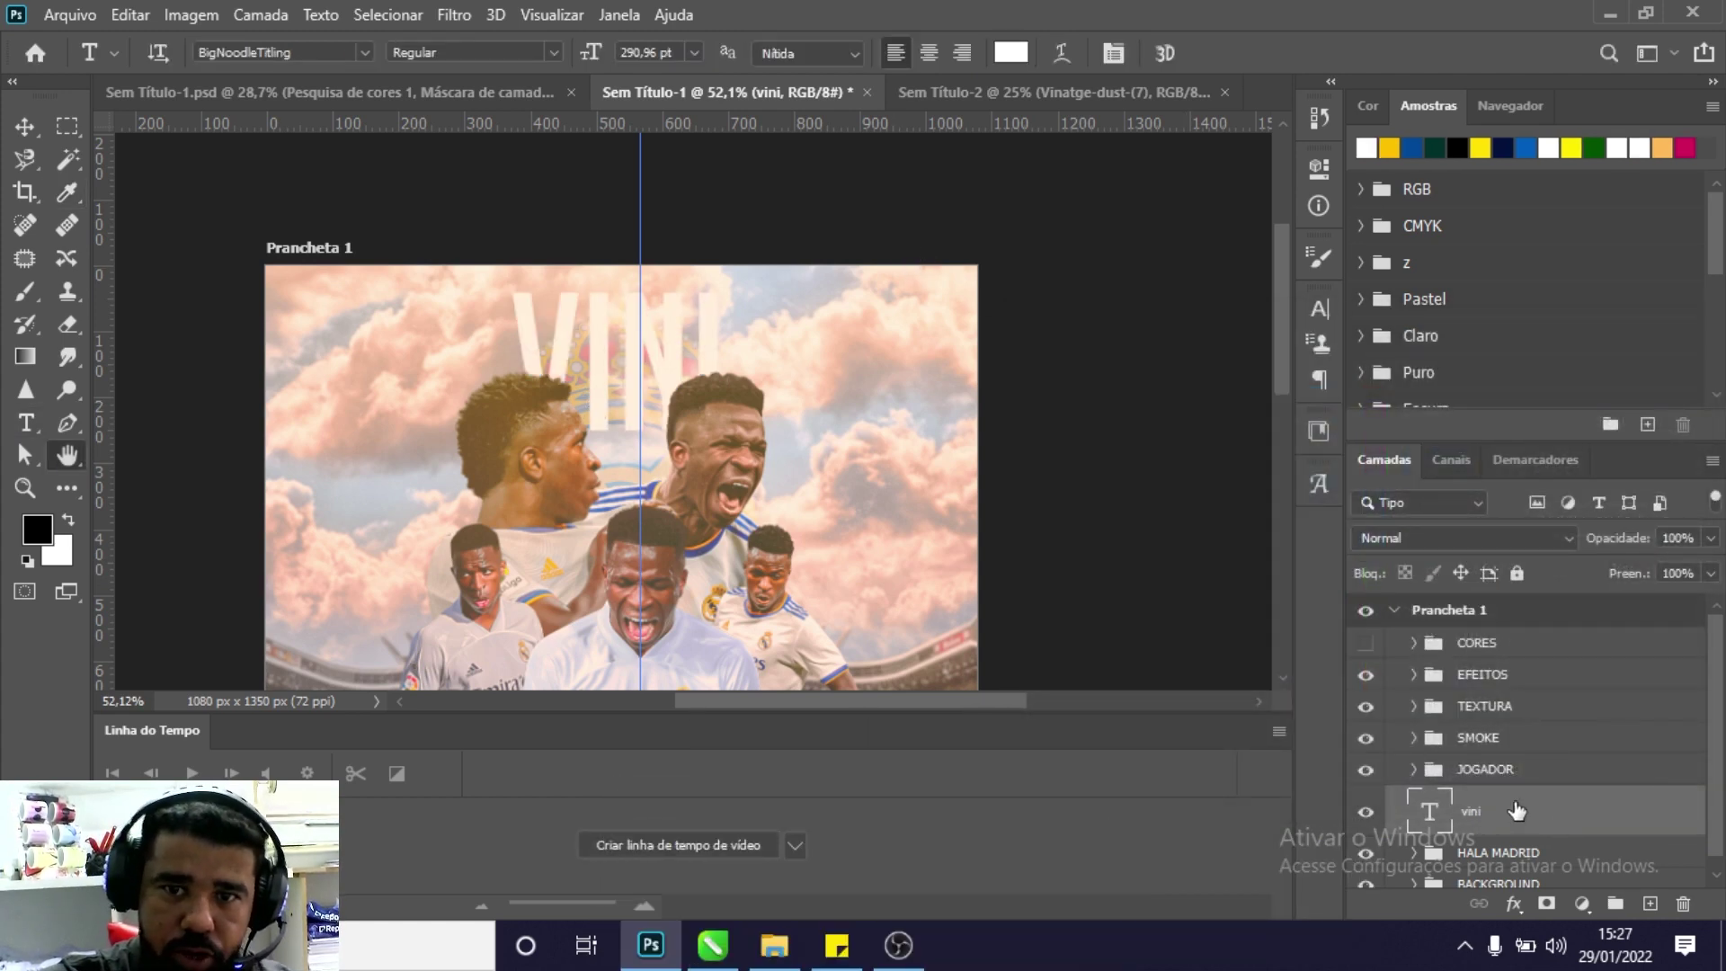
{"action": "left_click_drag", "start_coordinate": [915, 179], "coordinate": [1092, 168]}
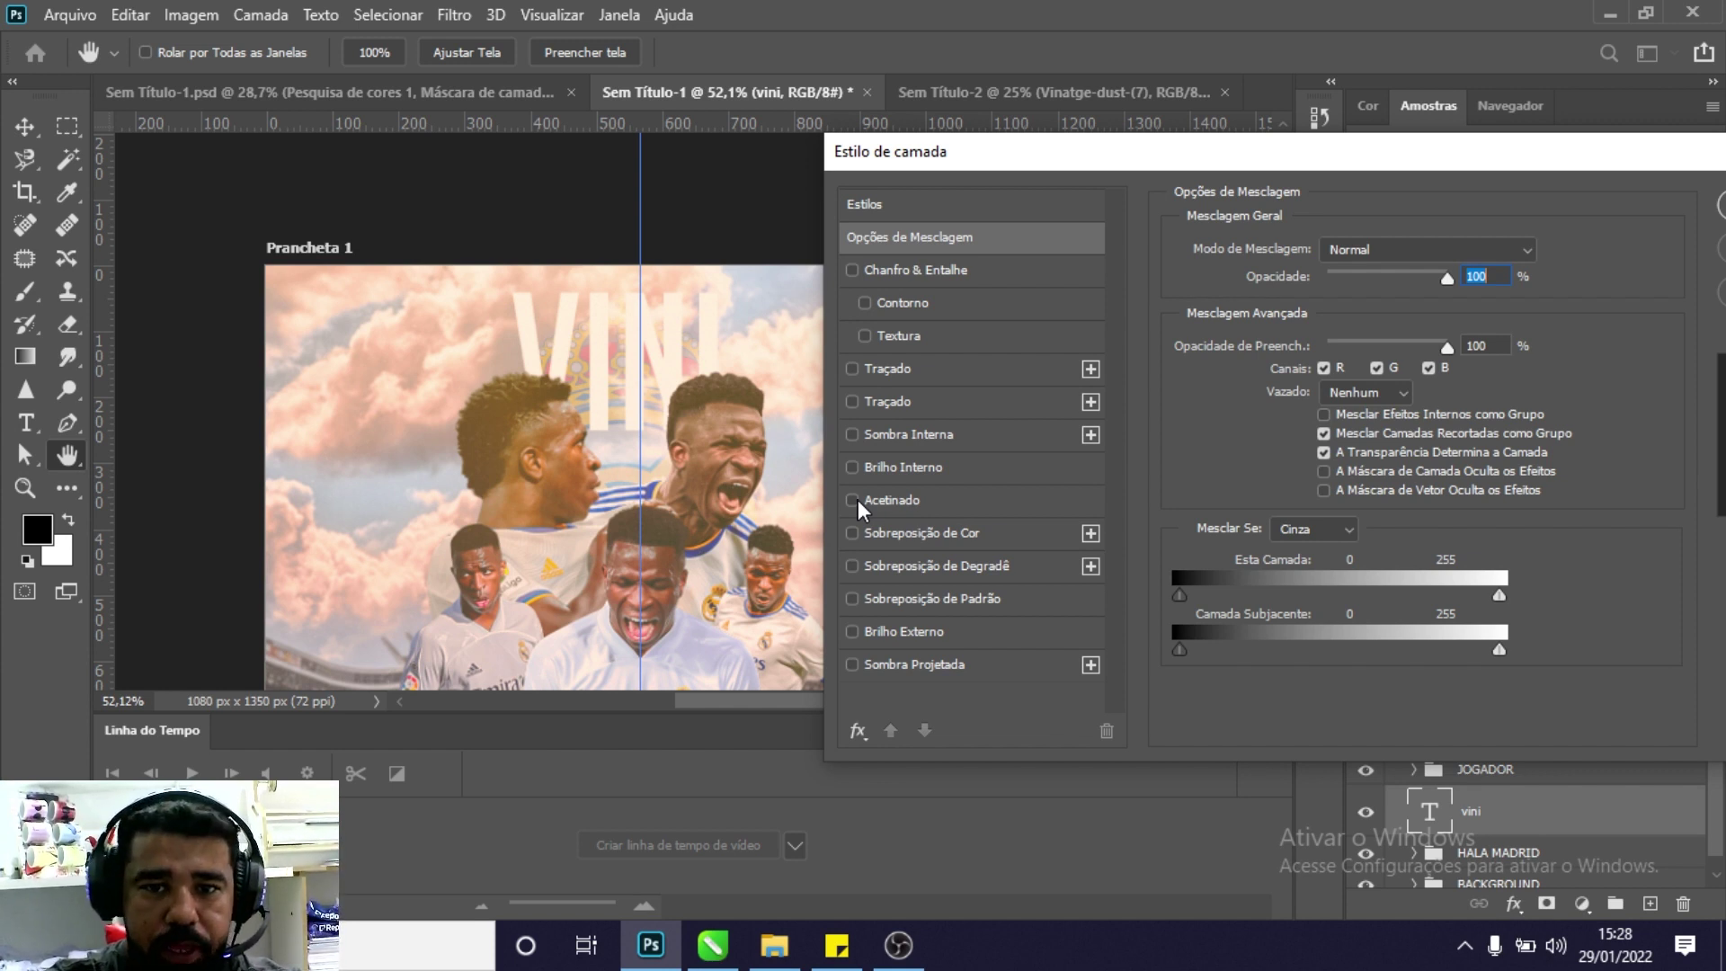
{"action": "left_click", "coordinate": [852, 667]}
{"action": "left_click", "coordinate": [910, 670]}
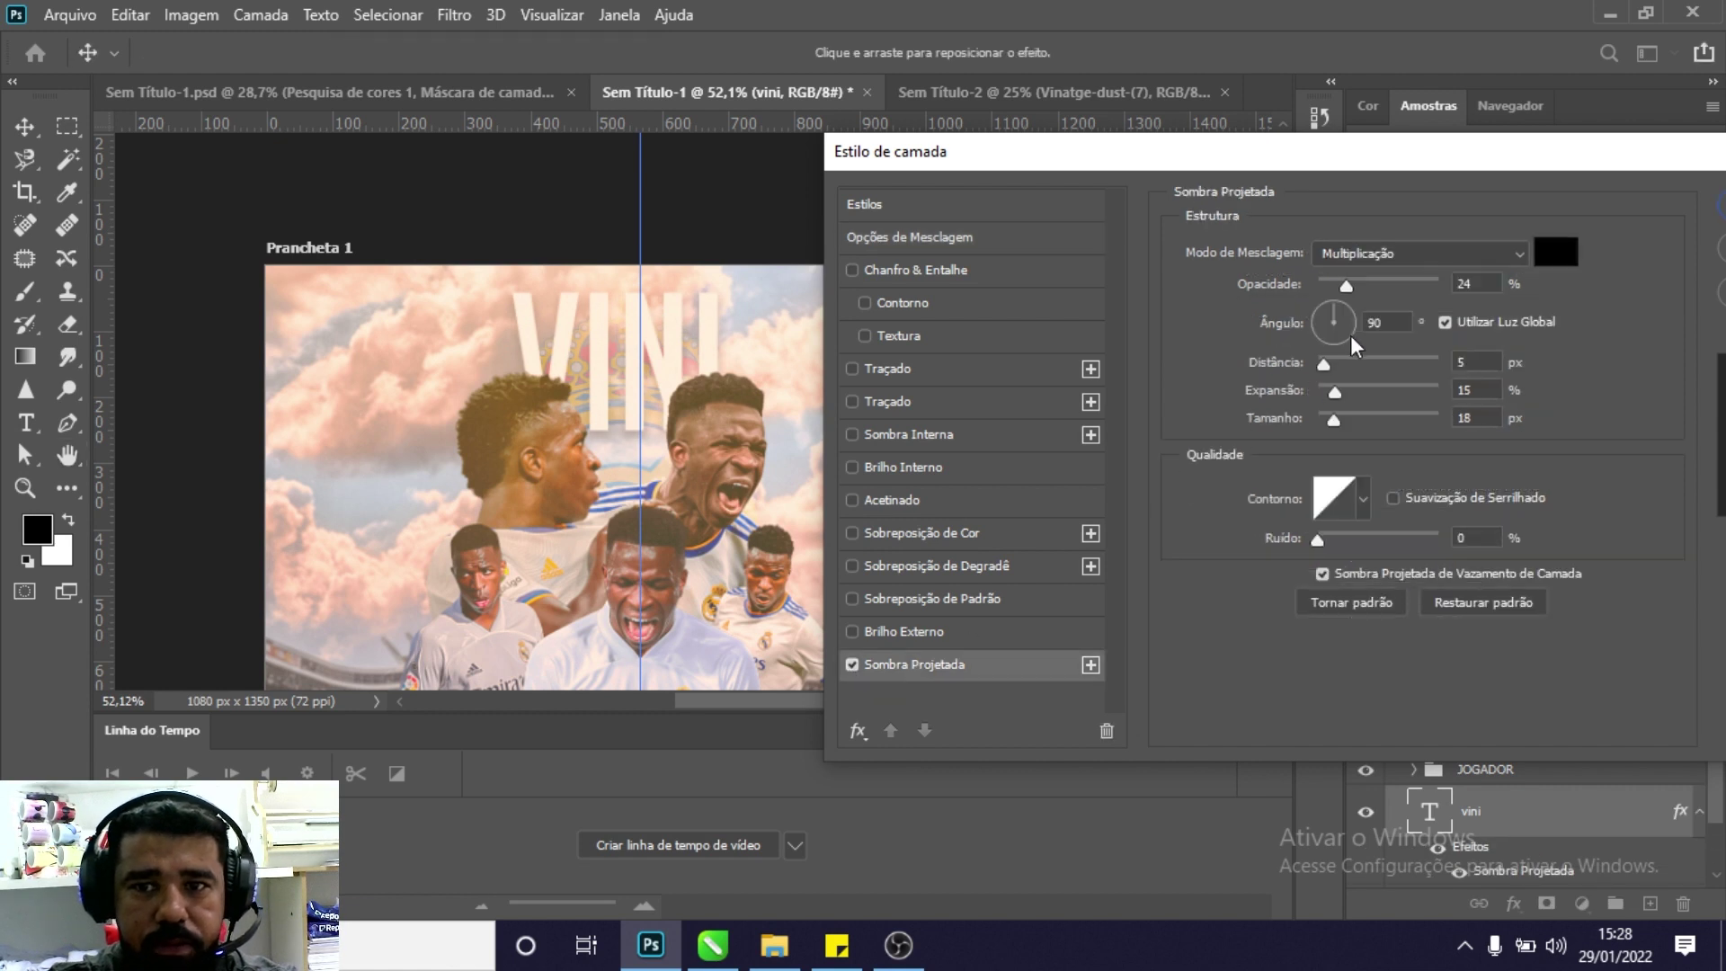
{"action": "left_click_drag", "start_coordinate": [1341, 286], "coordinate": [1371, 288]}
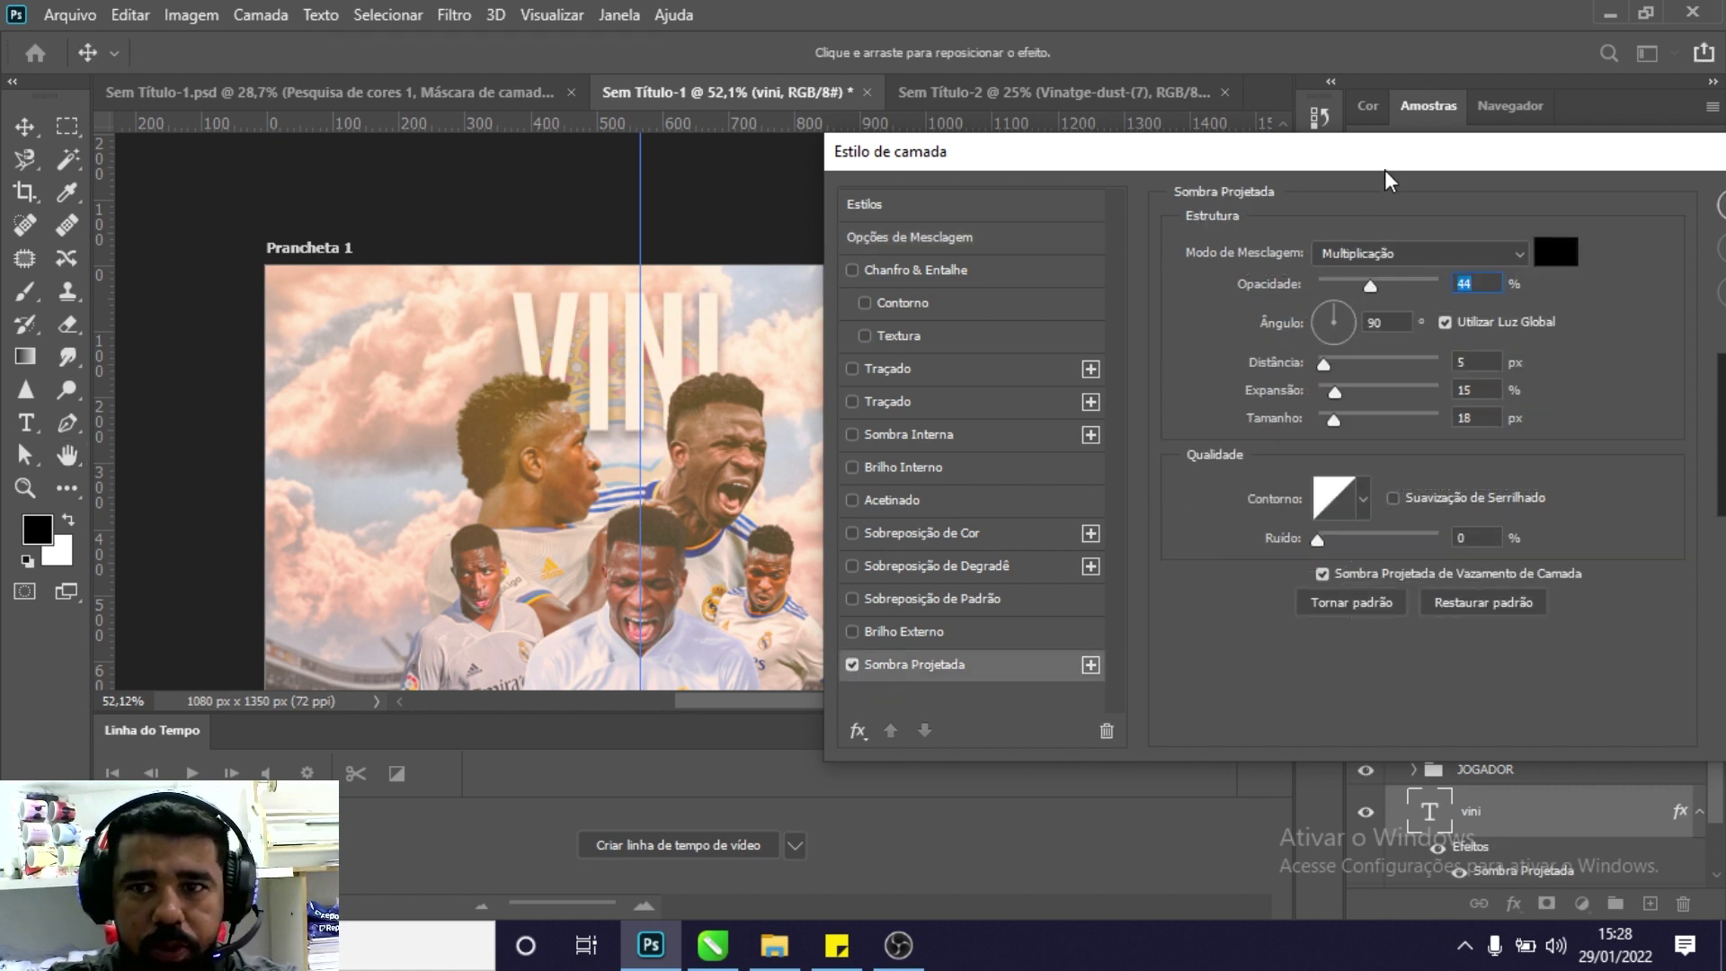
{"action": "left_click_drag", "start_coordinate": [1453, 160], "coordinate": [1183, 160]}
{"action": "left_click", "coordinate": [1525, 200]}
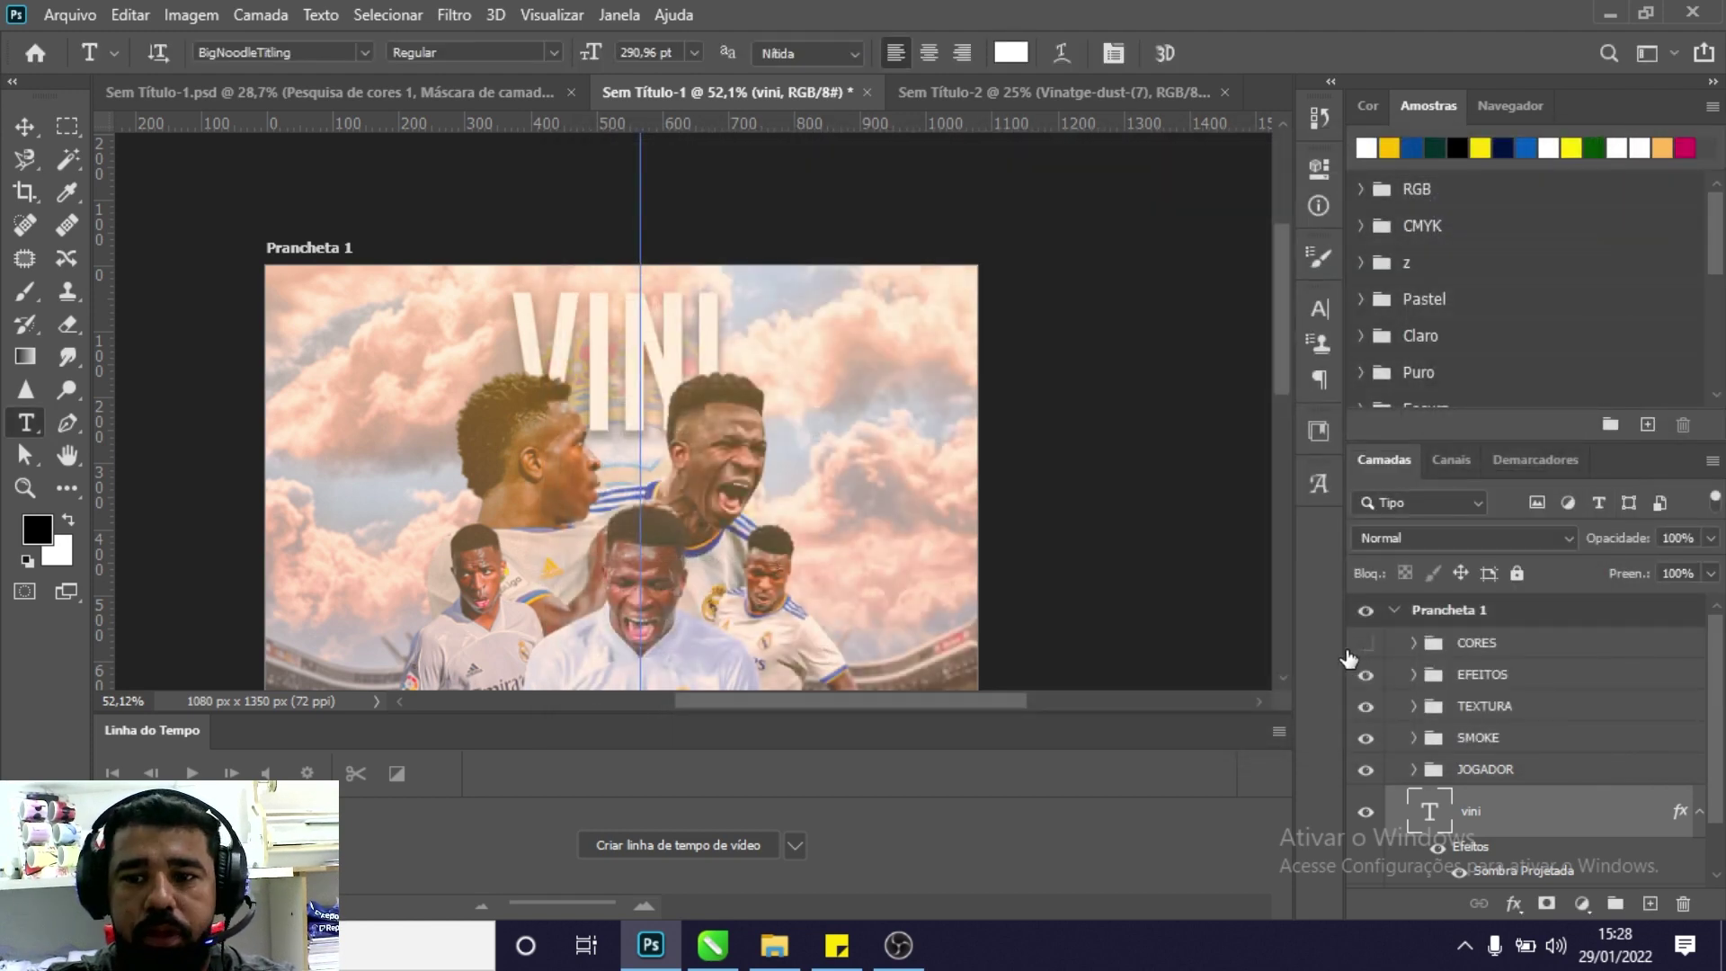
{"action": "key", "text": "z"}
{"action": "left_click_drag", "start_coordinate": [770, 548], "coordinate": [870, 576]}
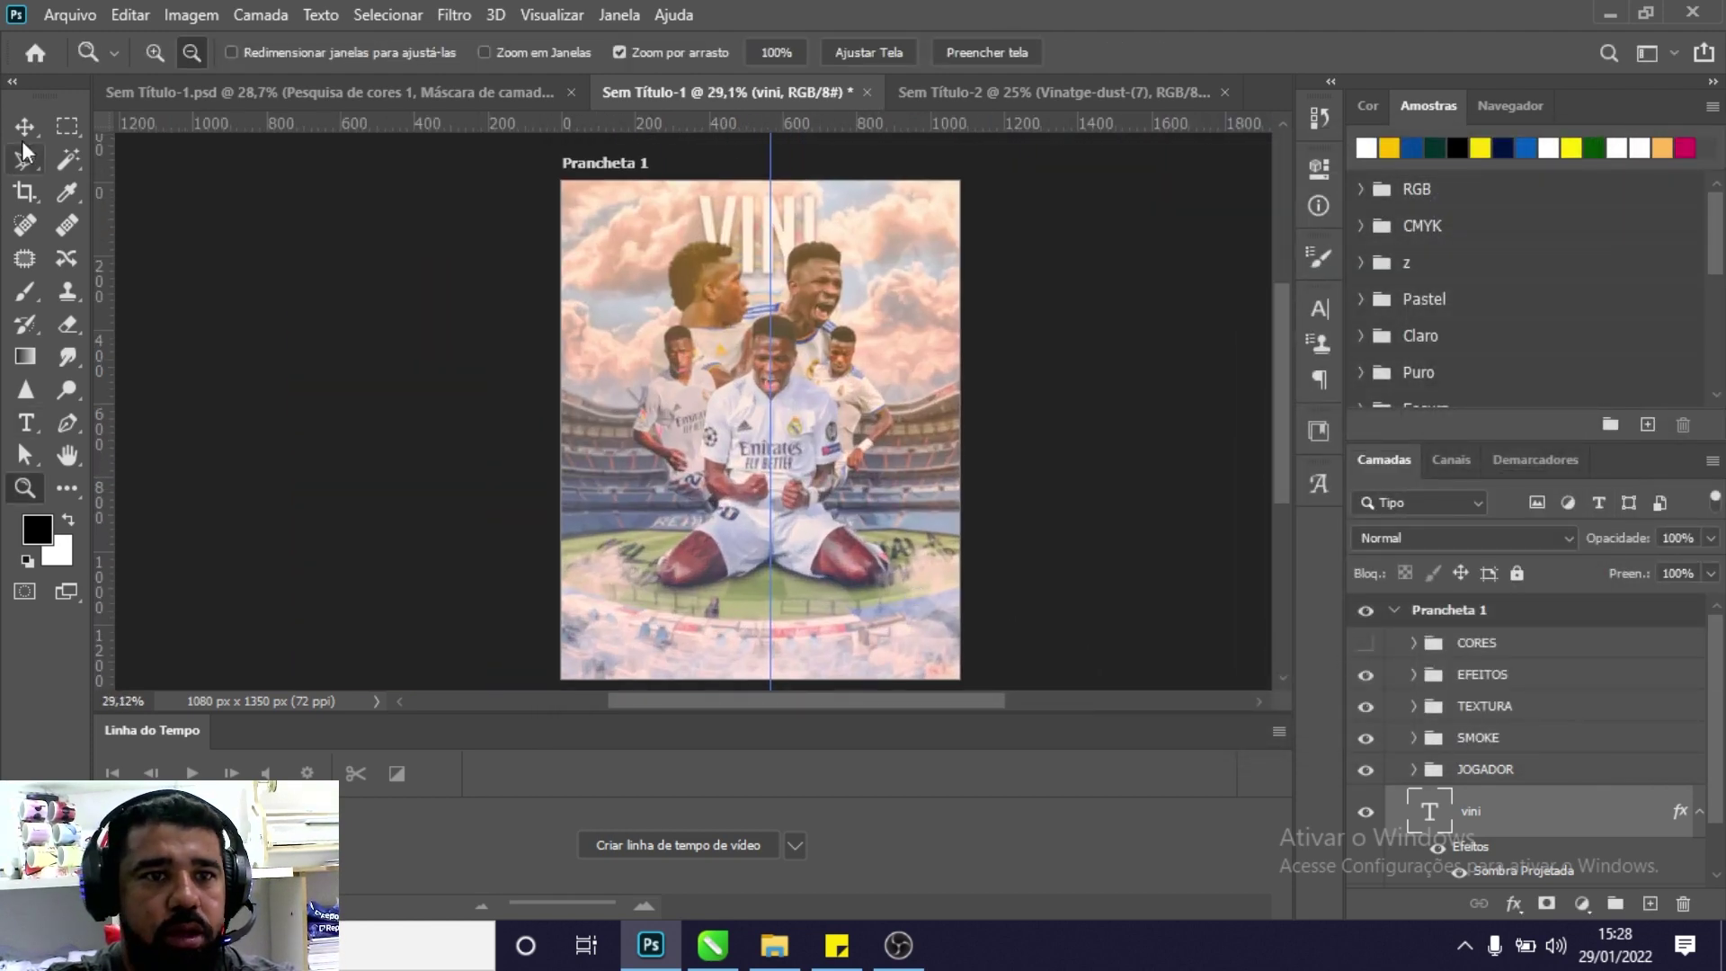
Scale the JOGADOR players group down to about 96%, then save the file.
{"action": "key", "text": "v"}
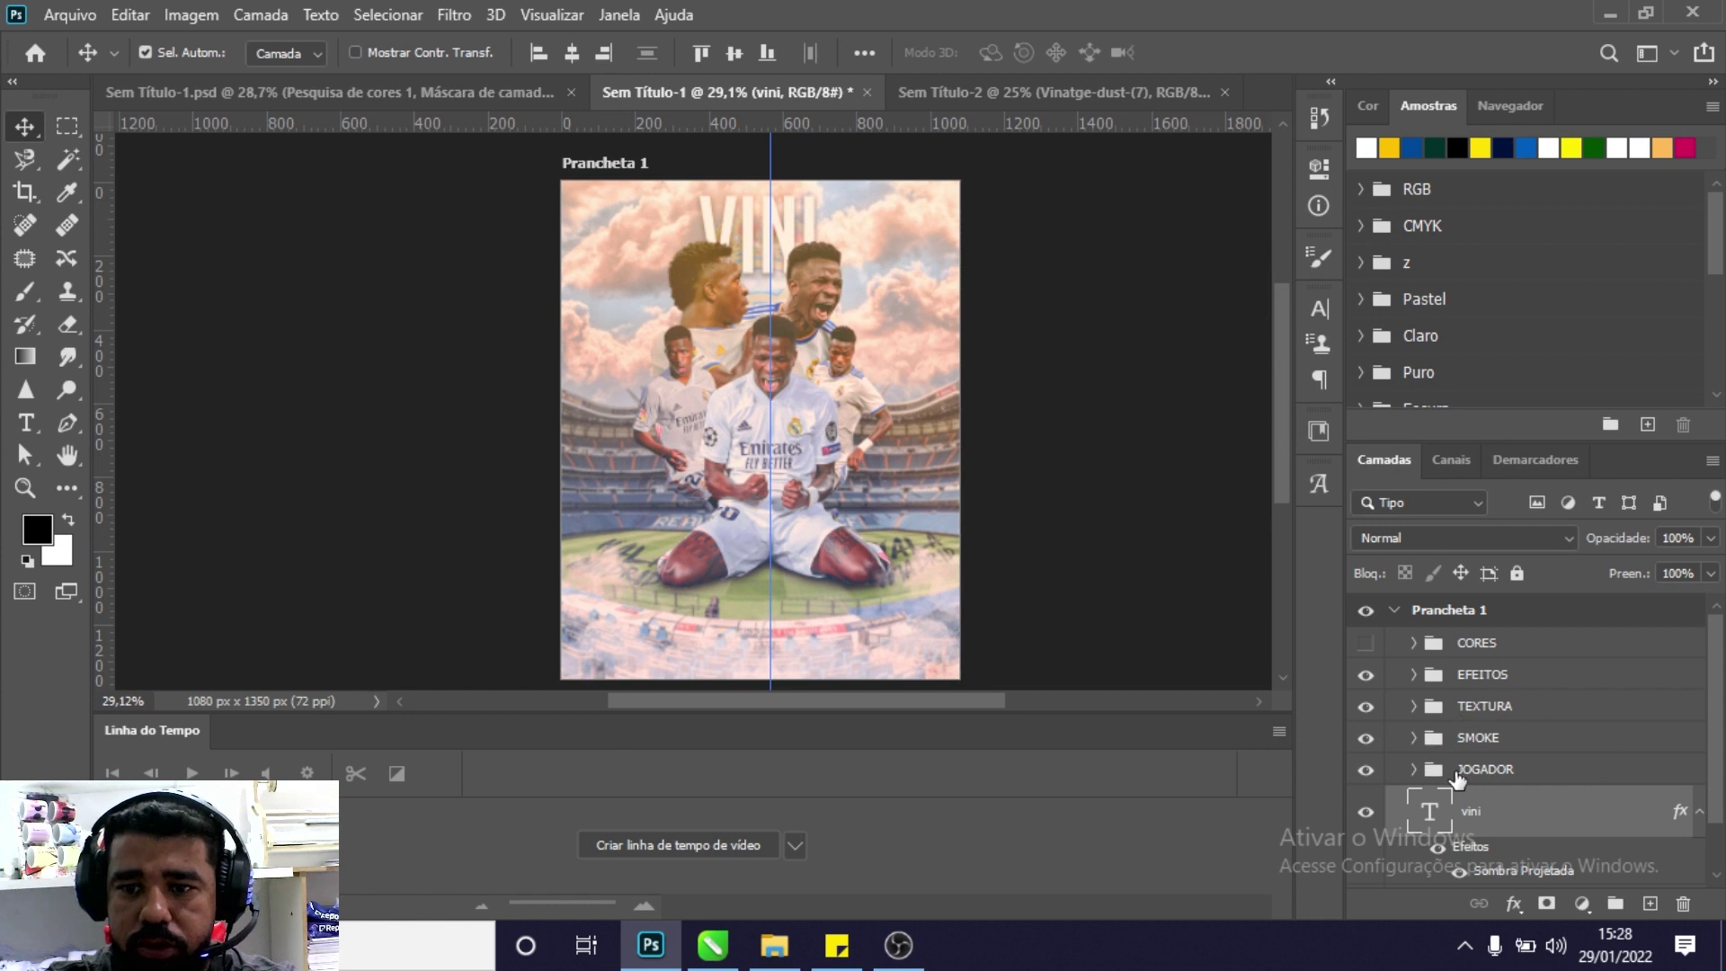
{"action": "left_click", "coordinate": [1458, 771]}
{"action": "key", "text": "ctrl+t"}
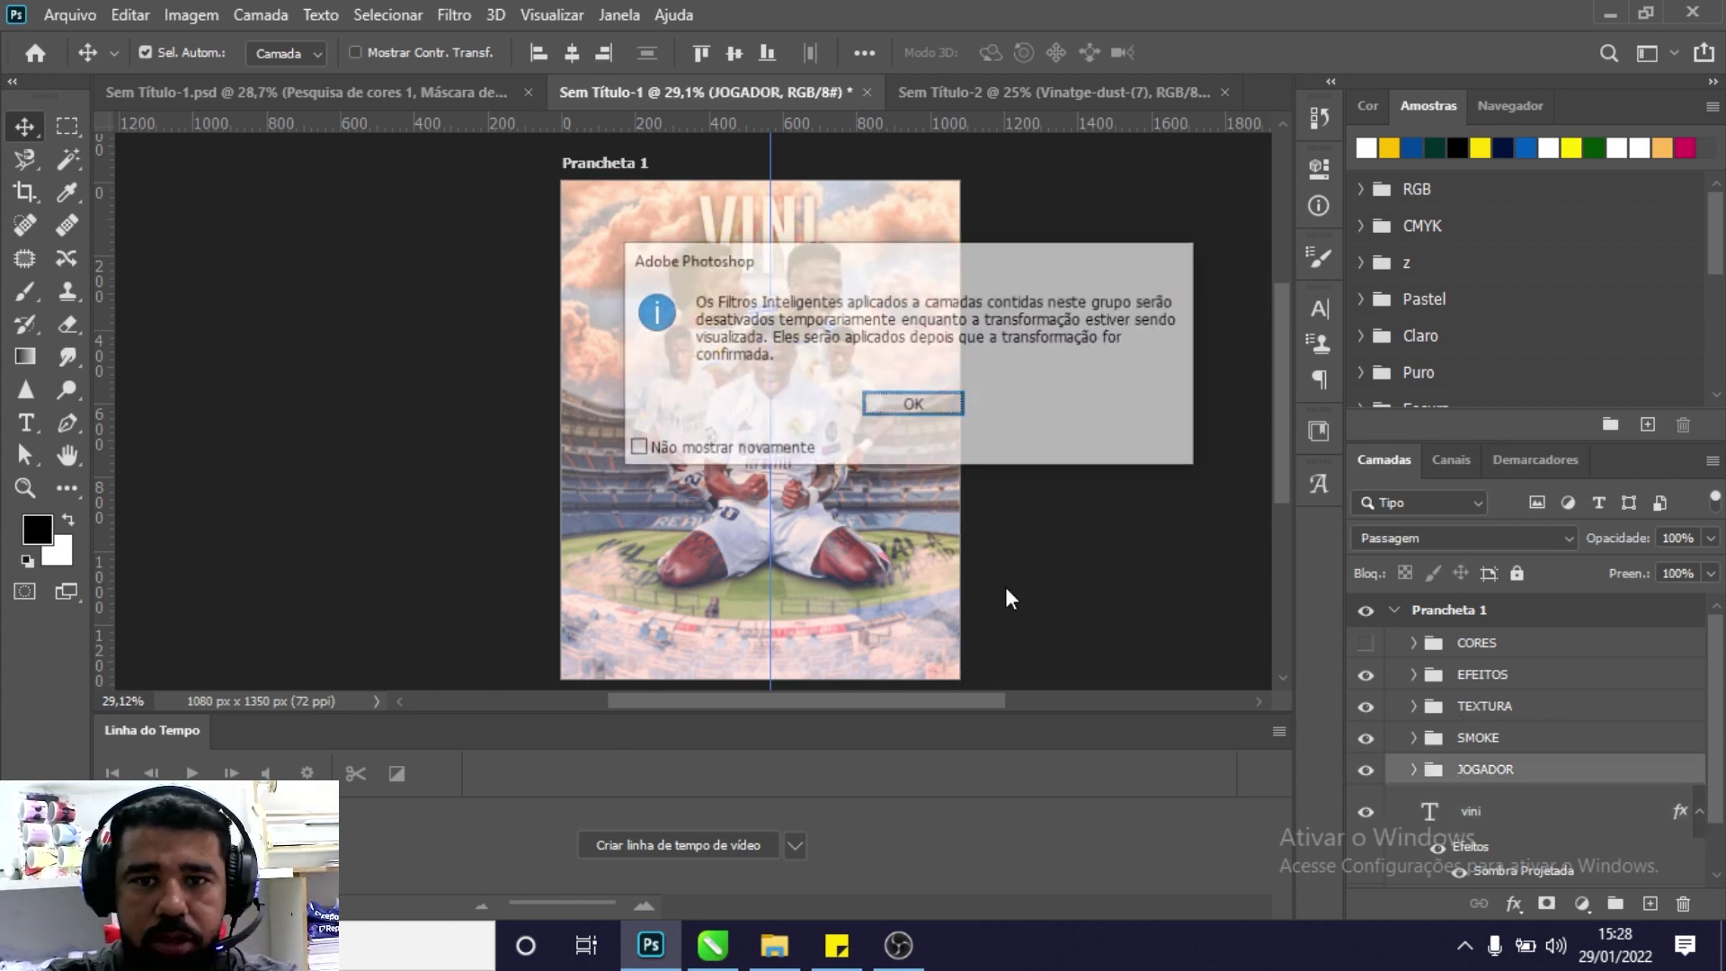
{"action": "left_click", "coordinate": [912, 403]}
{"action": "left_click_drag", "start_coordinate": [902, 249], "coordinate": [898, 254]}
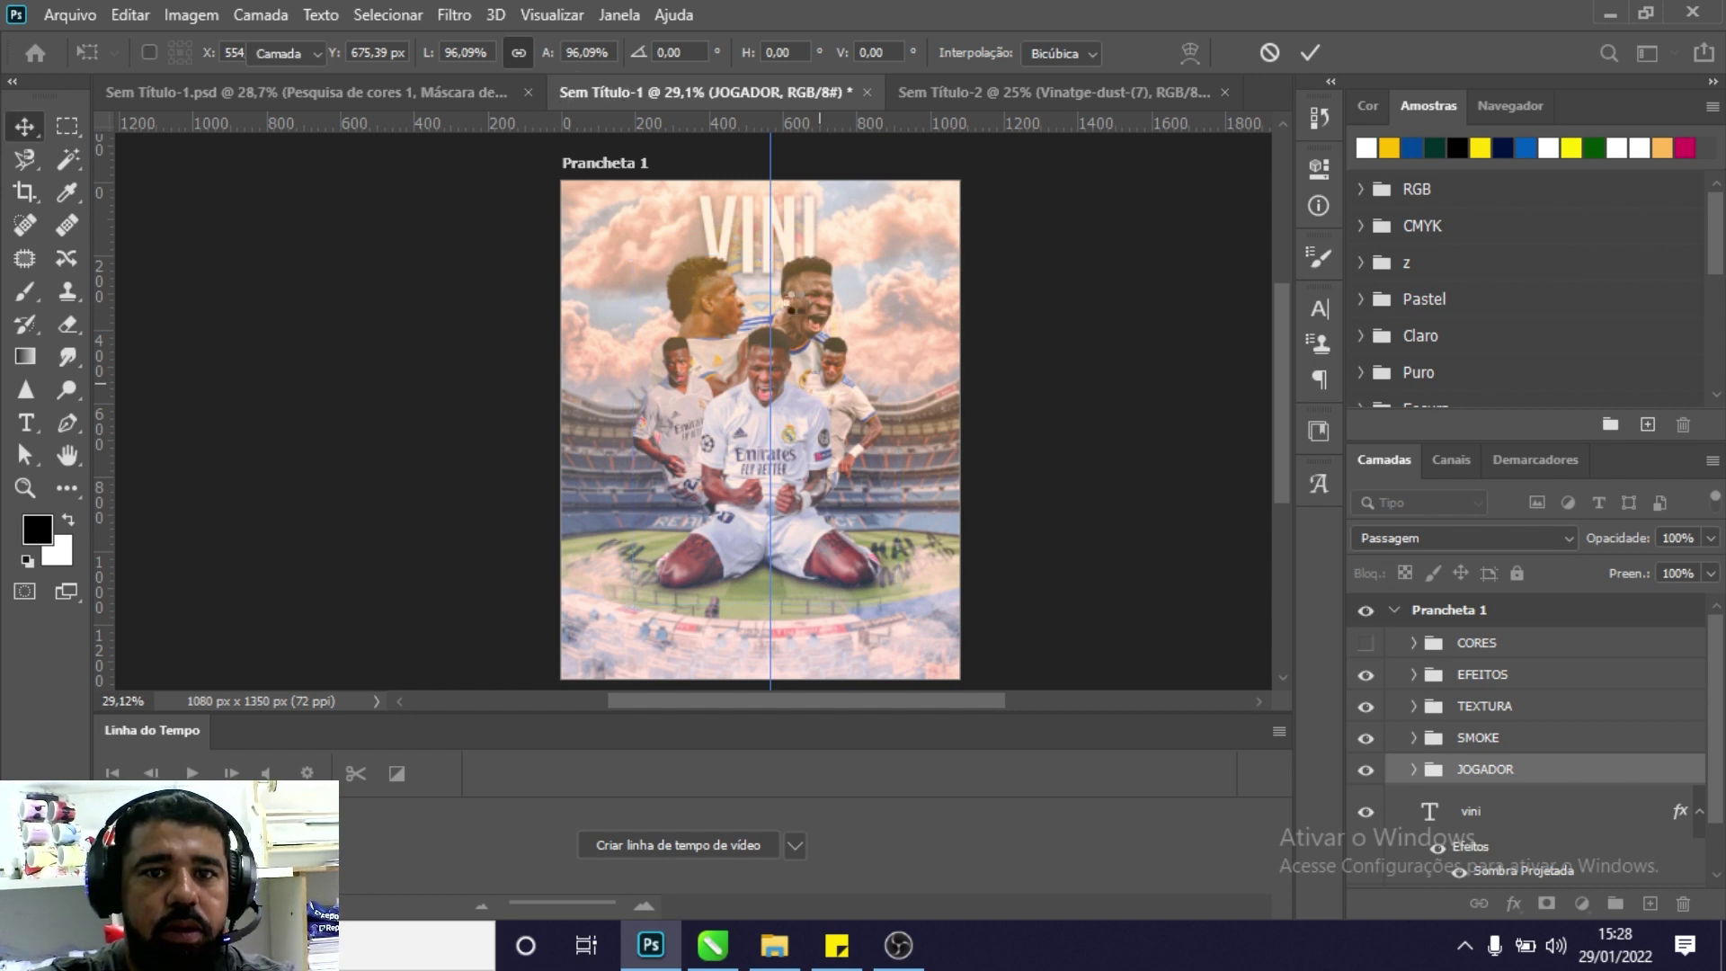
{"action": "key", "text": "Return"}
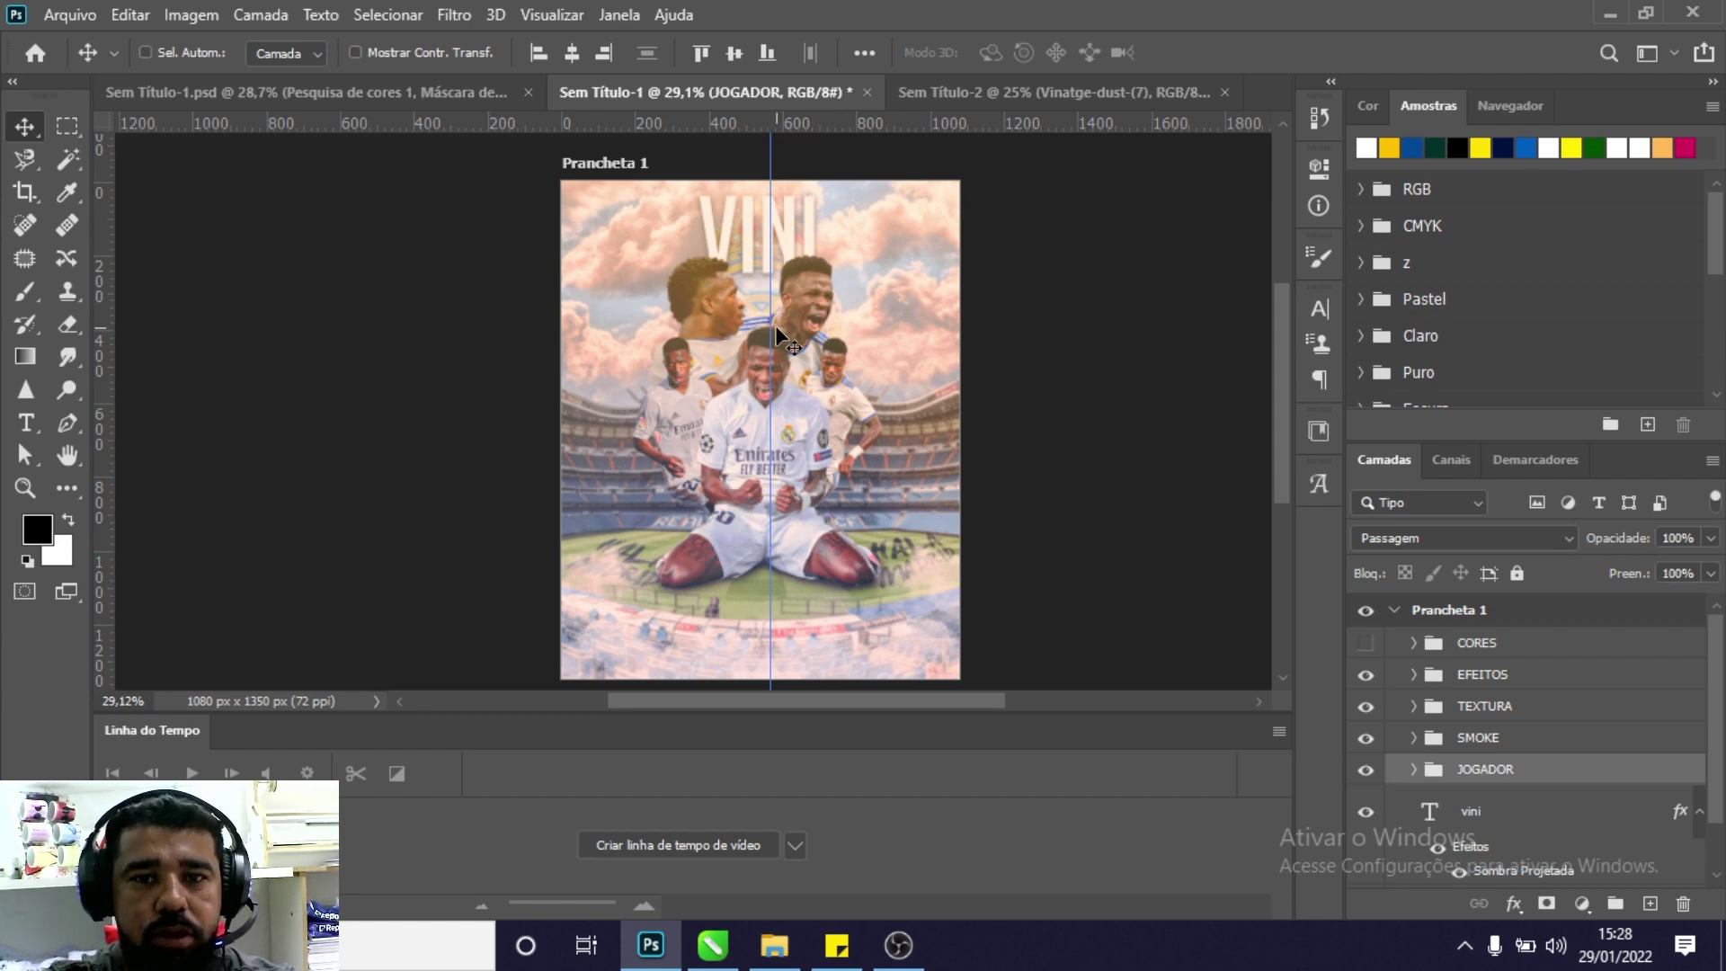
{"action": "key", "text": "ctrl+s"}
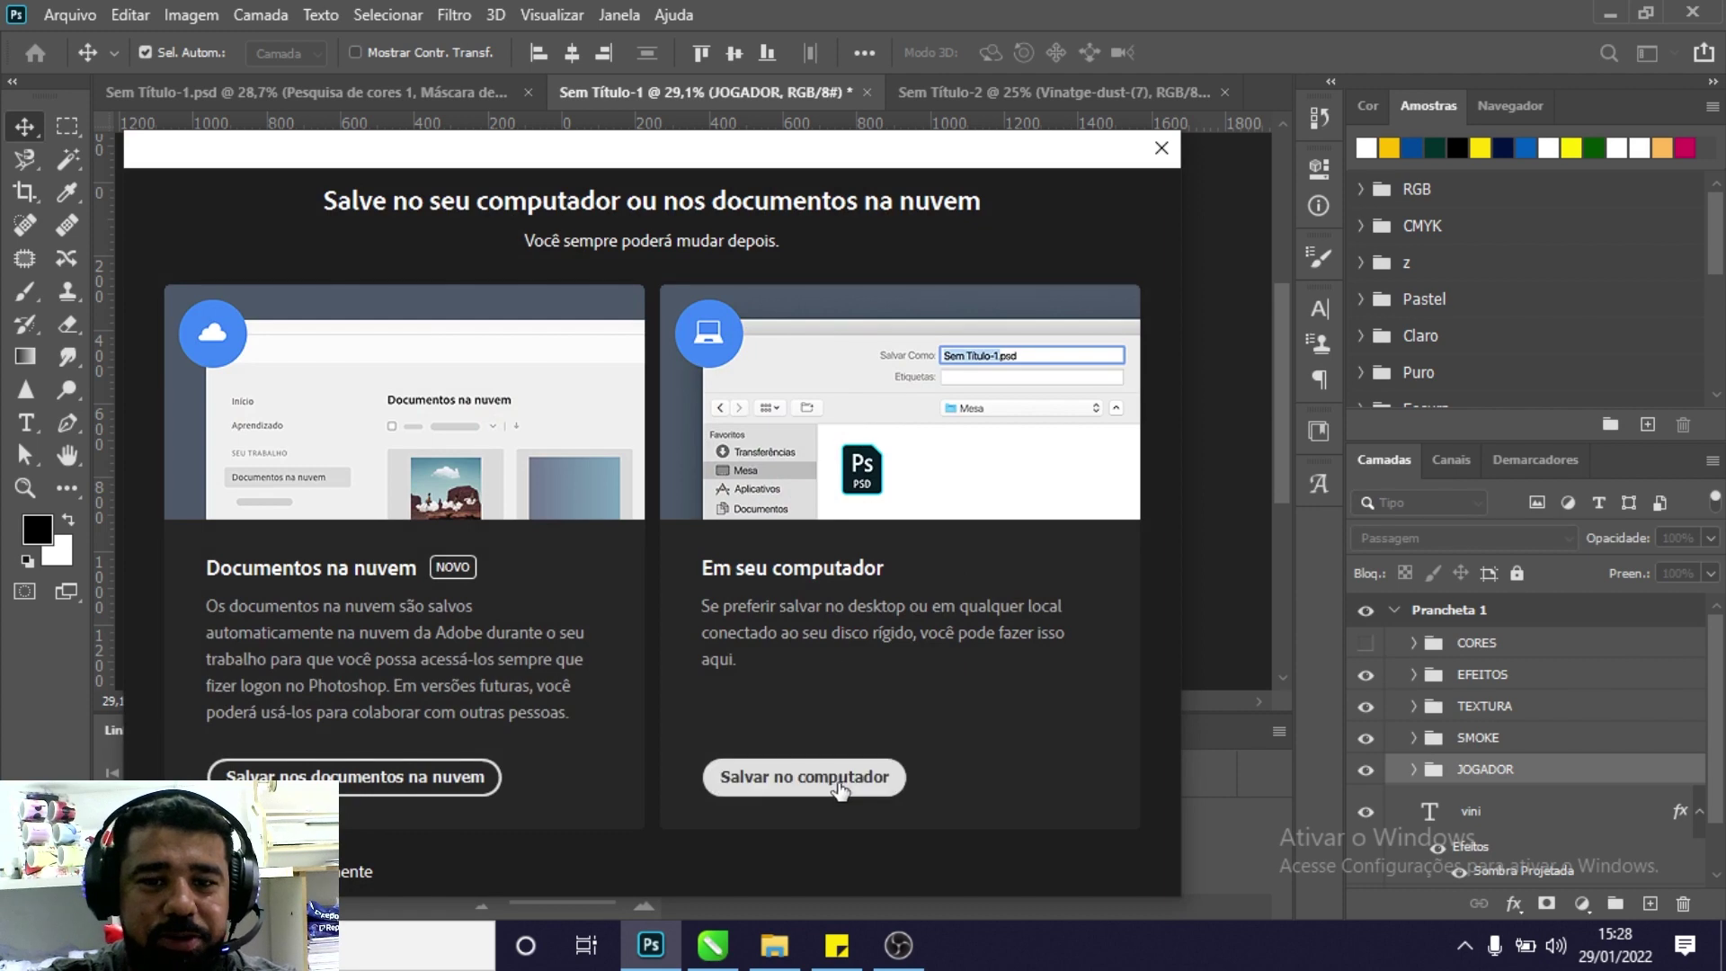
Save the poster as a Photoshop file named AULA.
{"action": "key", "text": "Escape"}
{"action": "key", "text": "ctrl+shift+s"}
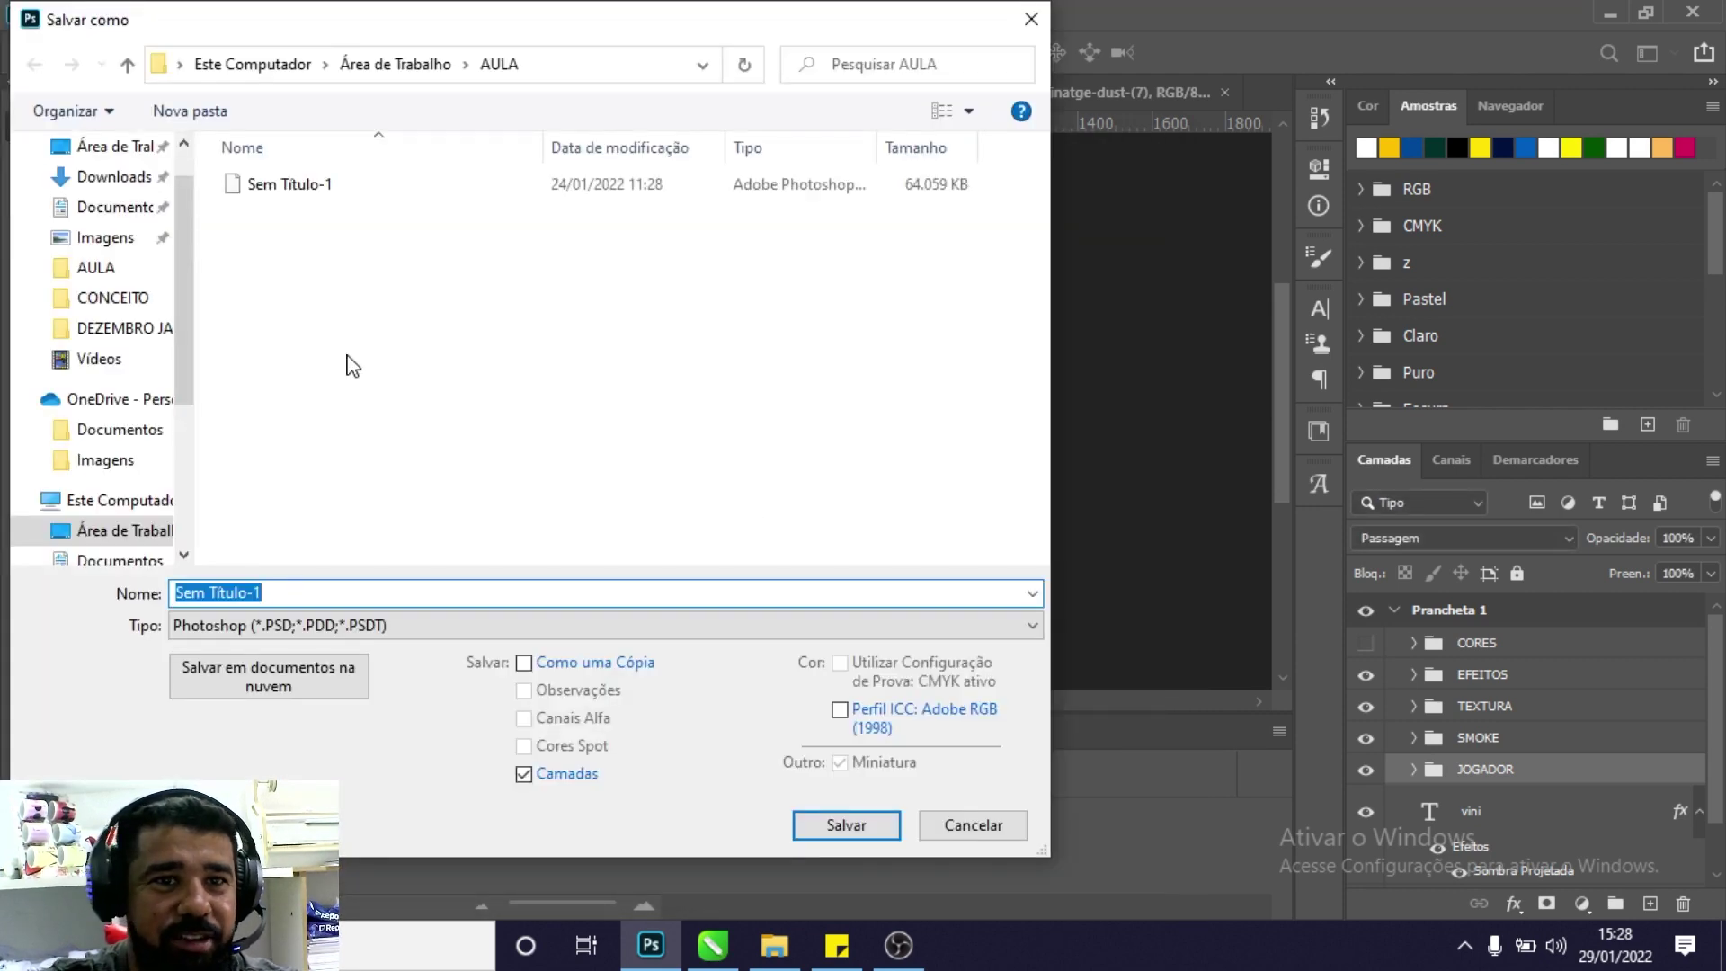
{"action": "type", "text": "AULA"}
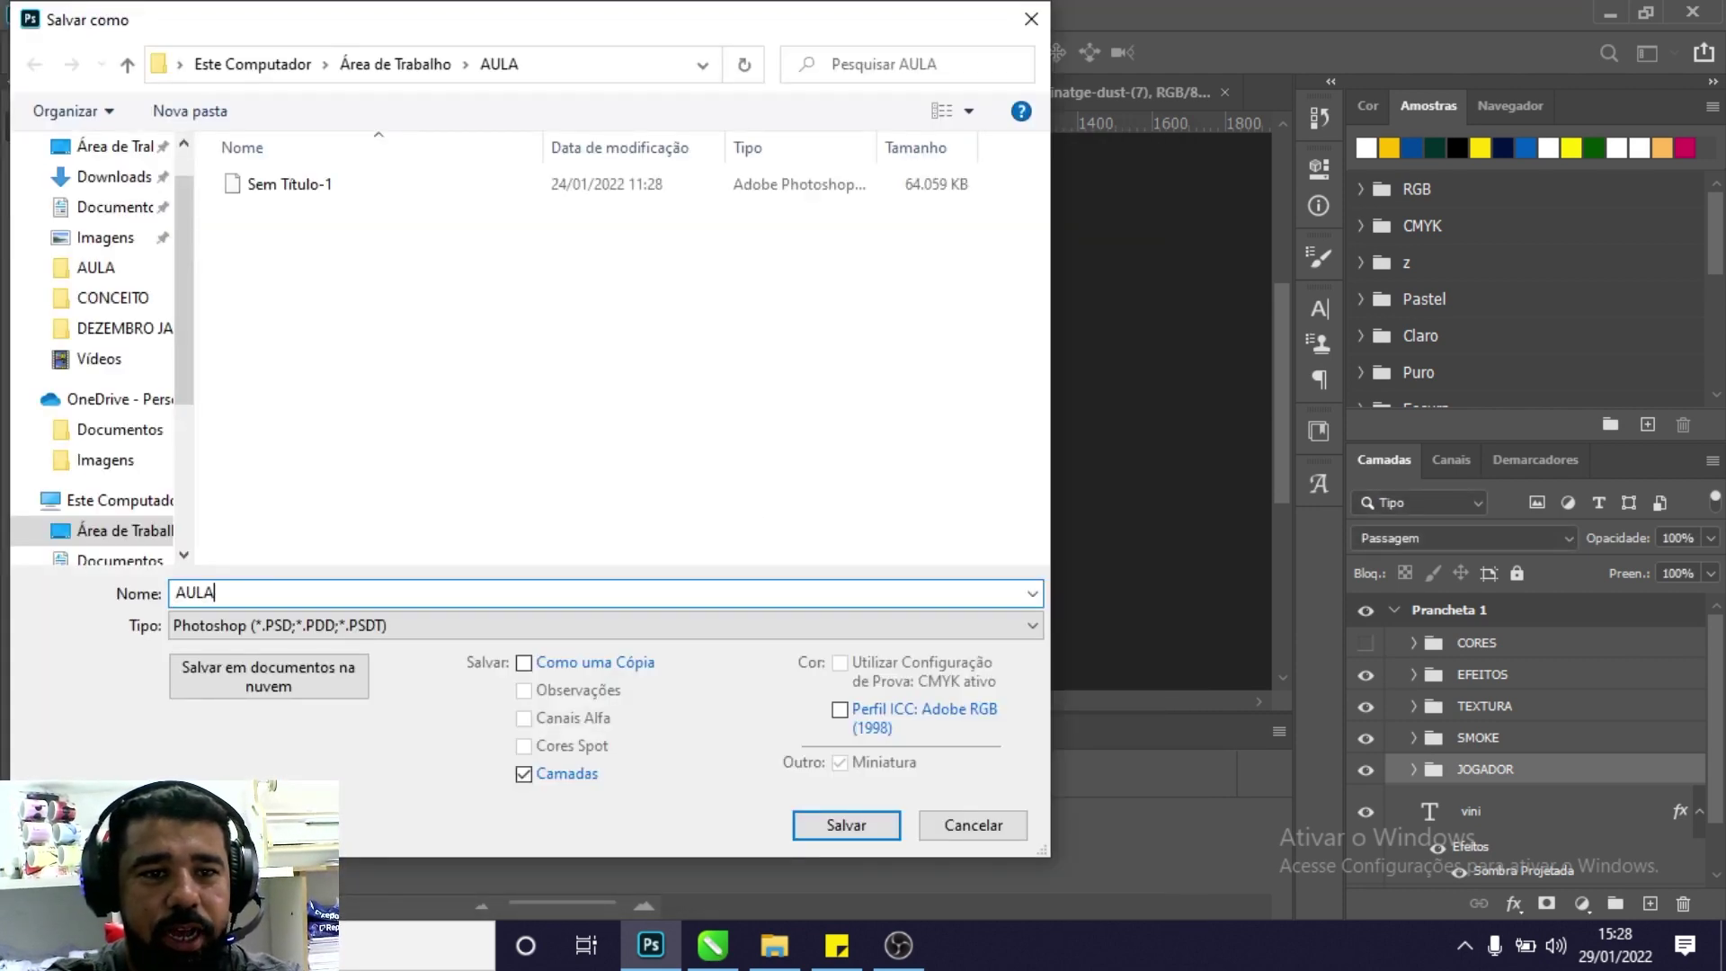
{"action": "key", "text": "Return"}
{"action": "left_click", "coordinate": [827, 234]}
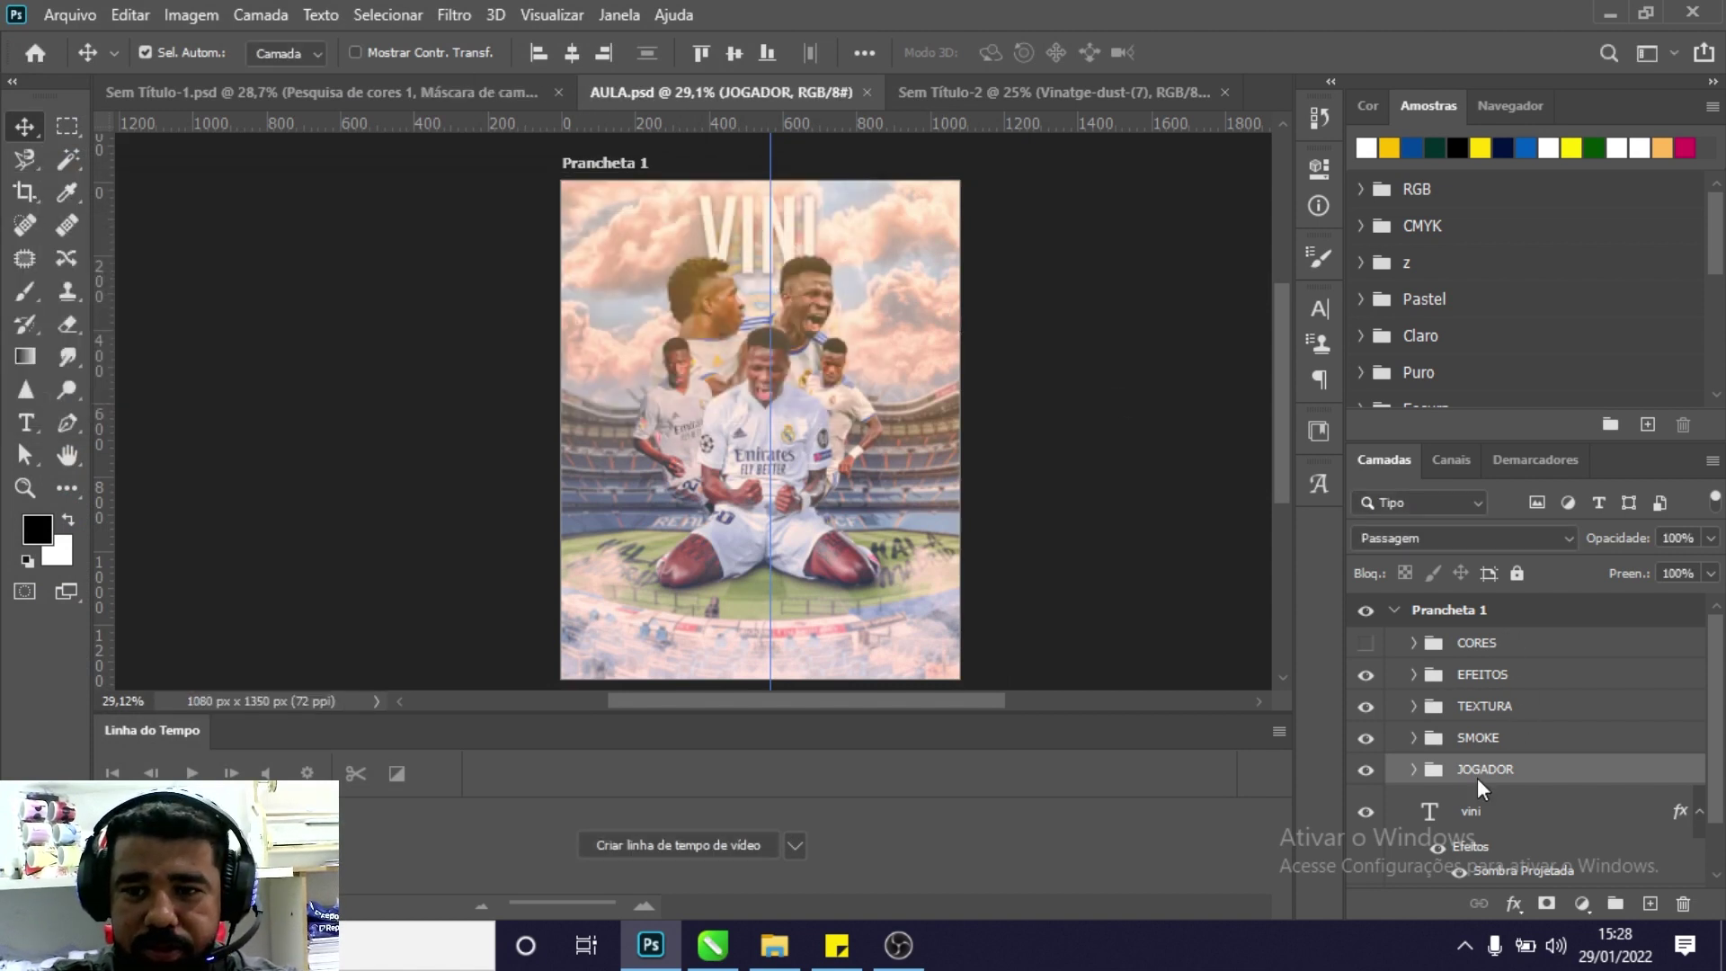
Centre the VINI title and add an enlarged 'JUNIOR' text layer.
{"action": "left_click", "coordinate": [1467, 813]}
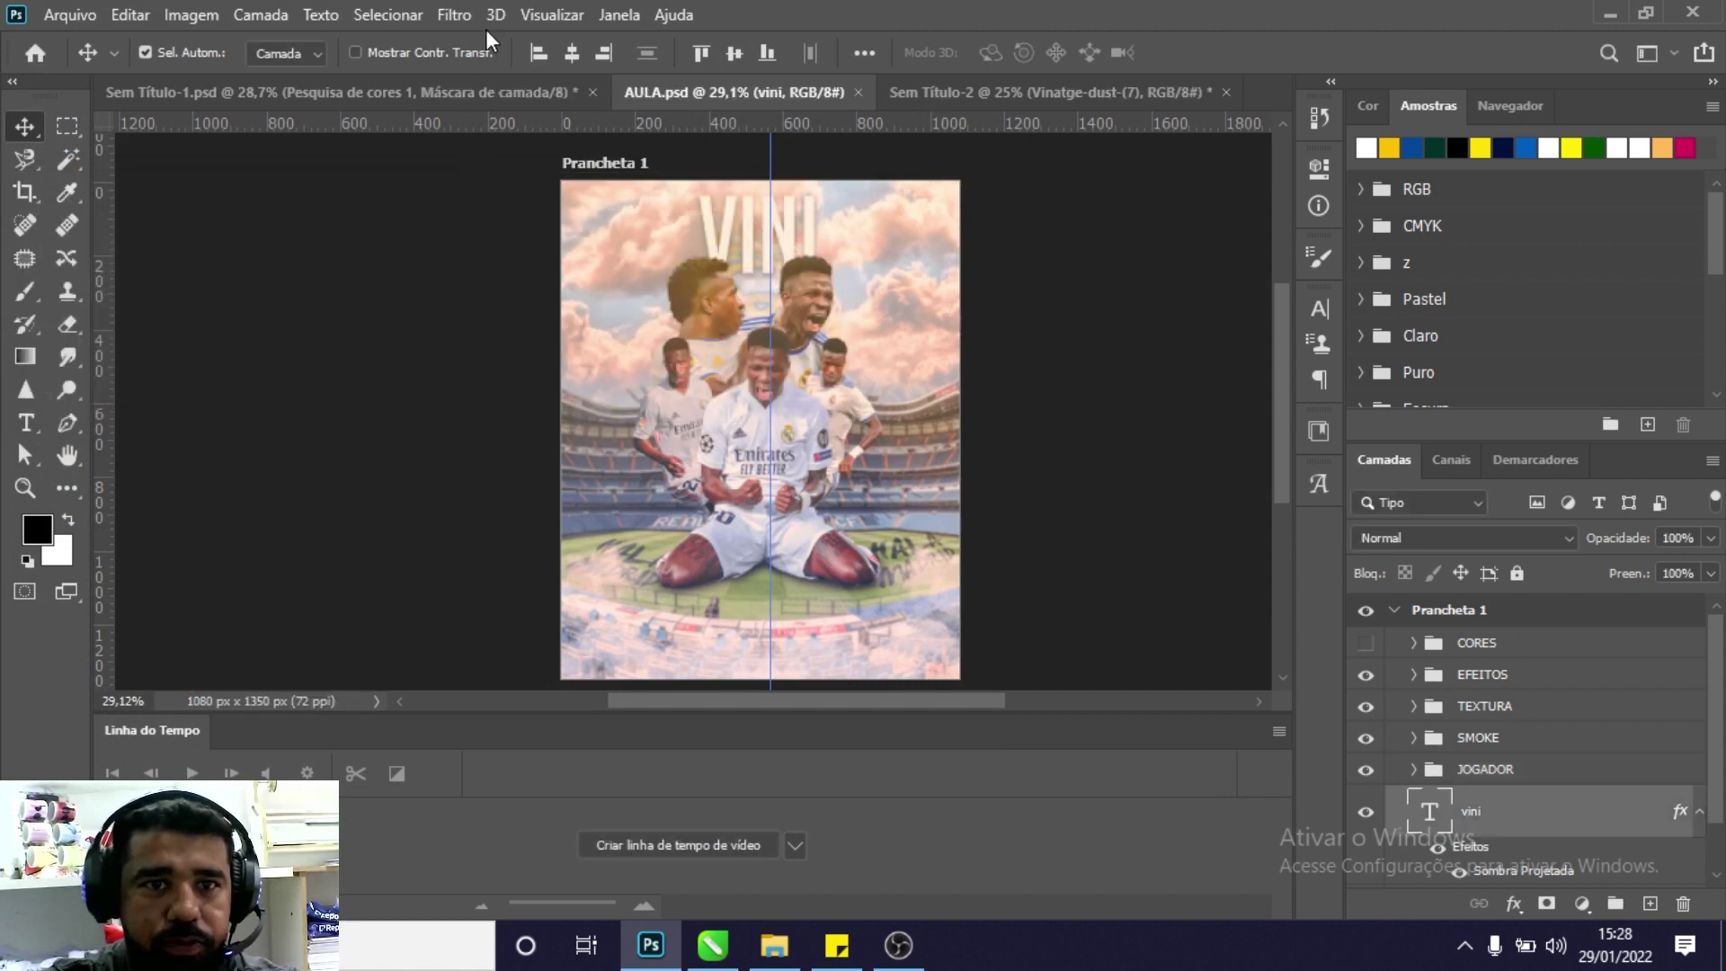
{"action": "left_click", "coordinate": [560, 55]}
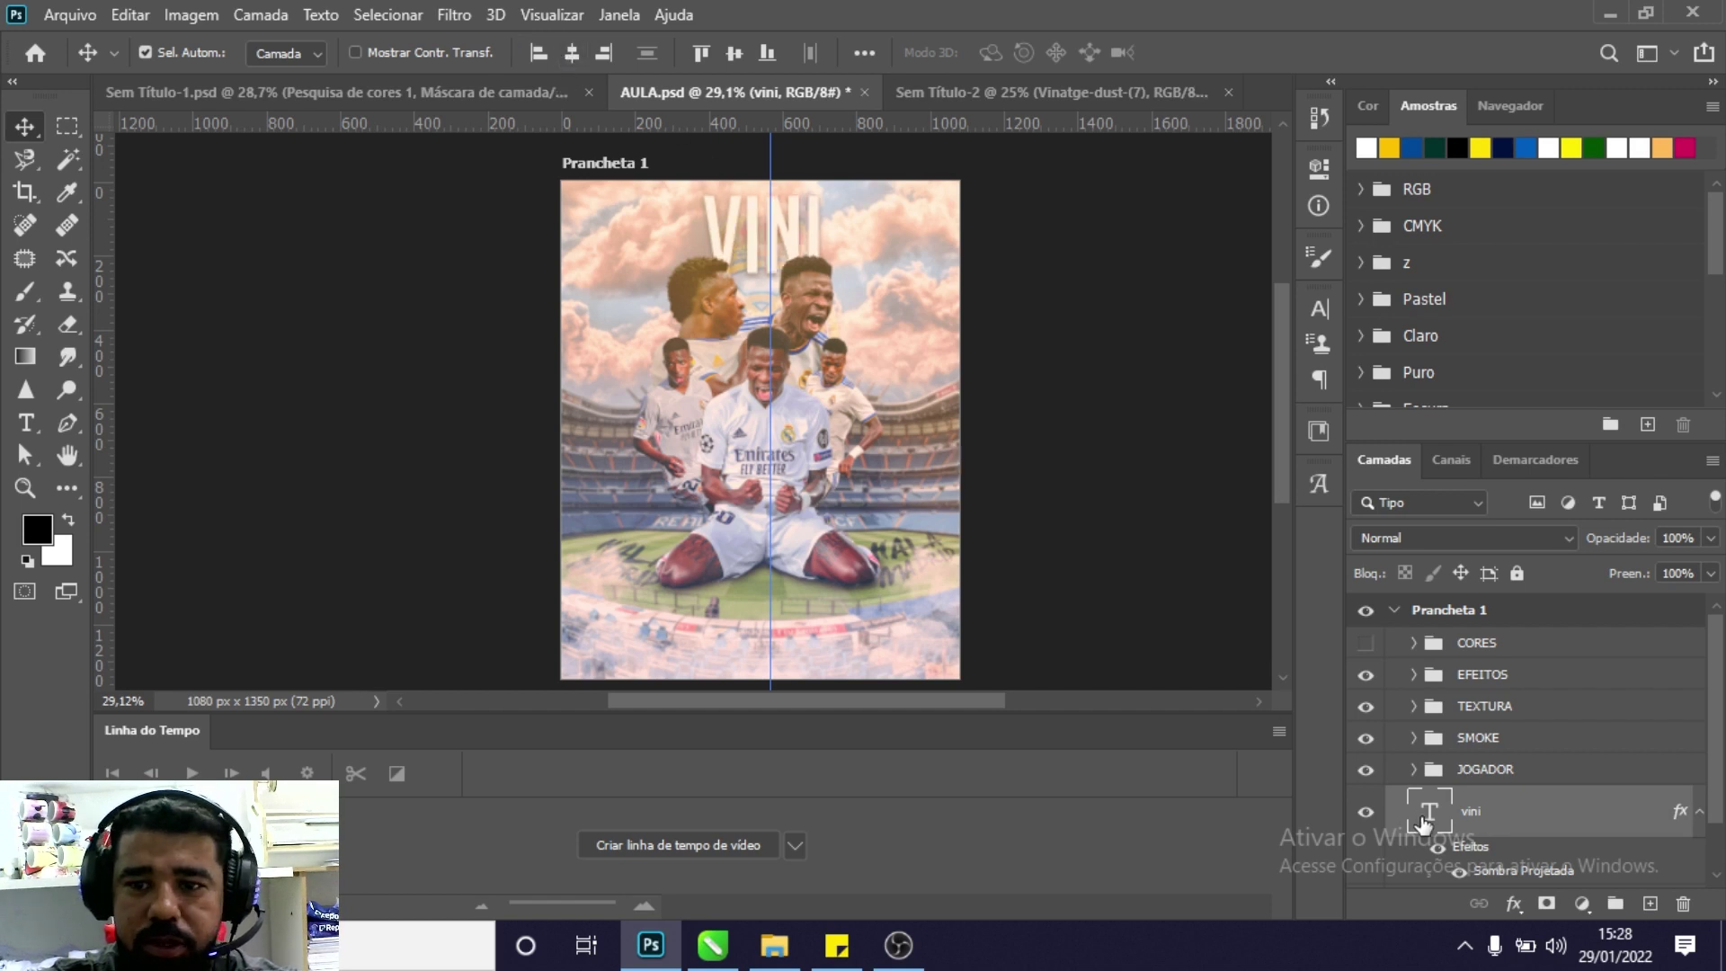
{"action": "left_click", "coordinate": [26, 423]}
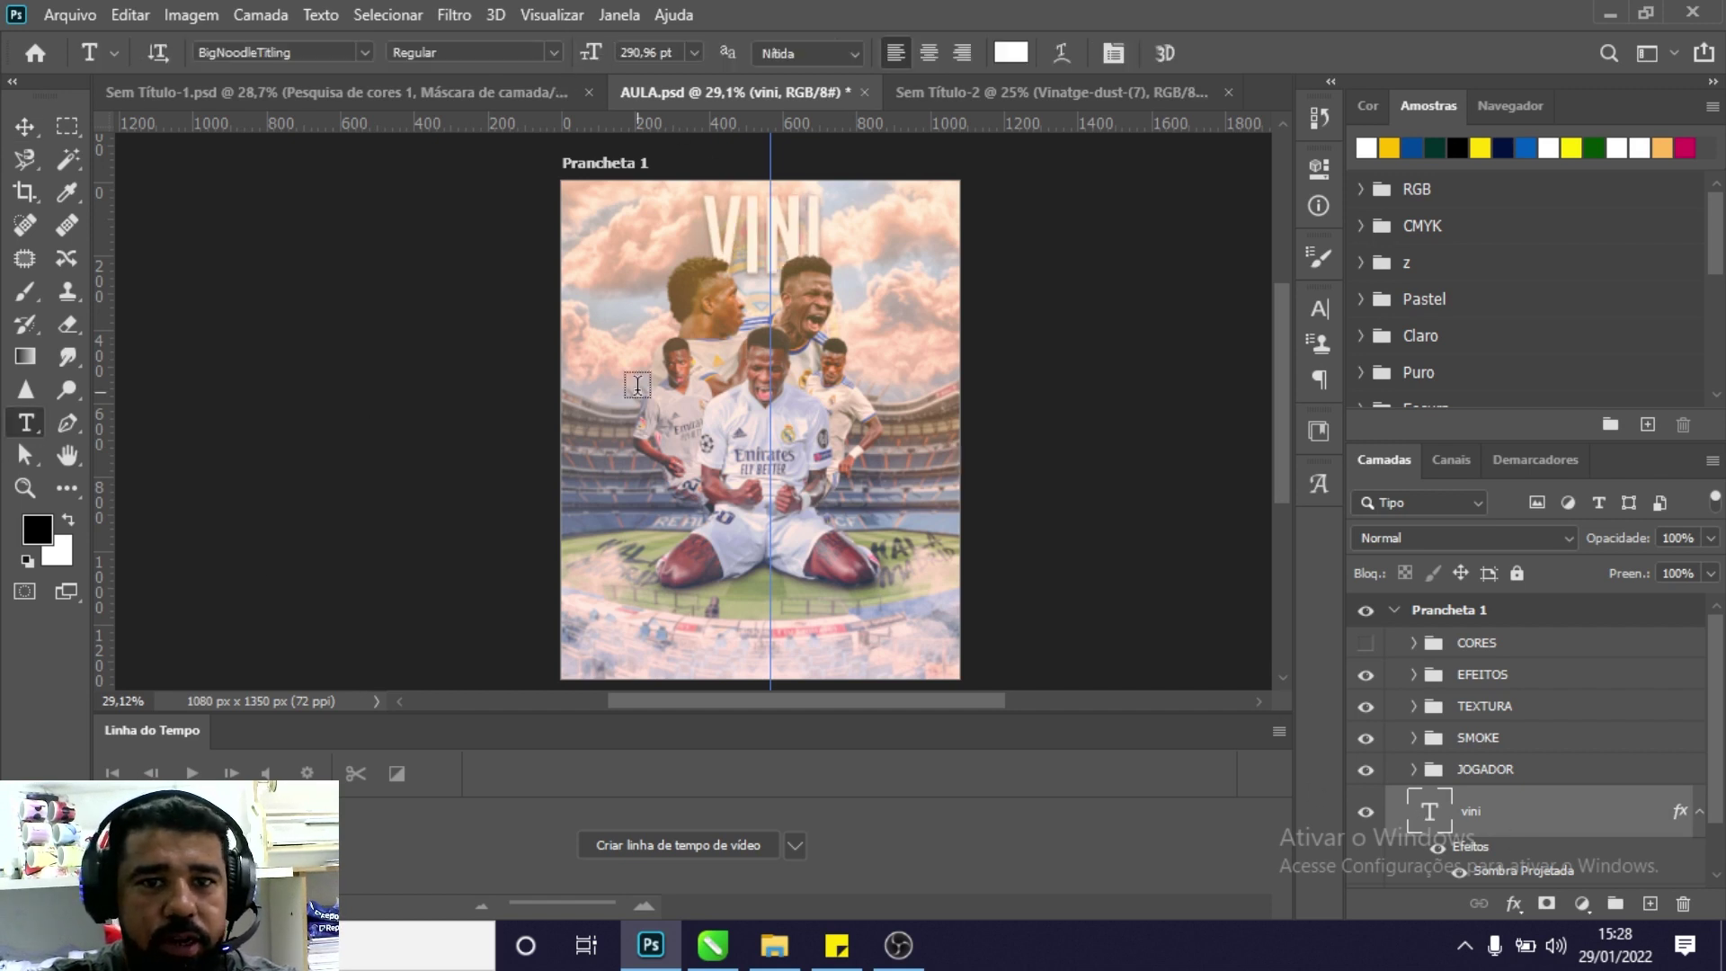
{"action": "left_click", "coordinate": [616, 312]}
{"action": "type", "text": "JUNIOR"}
{"action": "key", "text": "ctrl+t"}
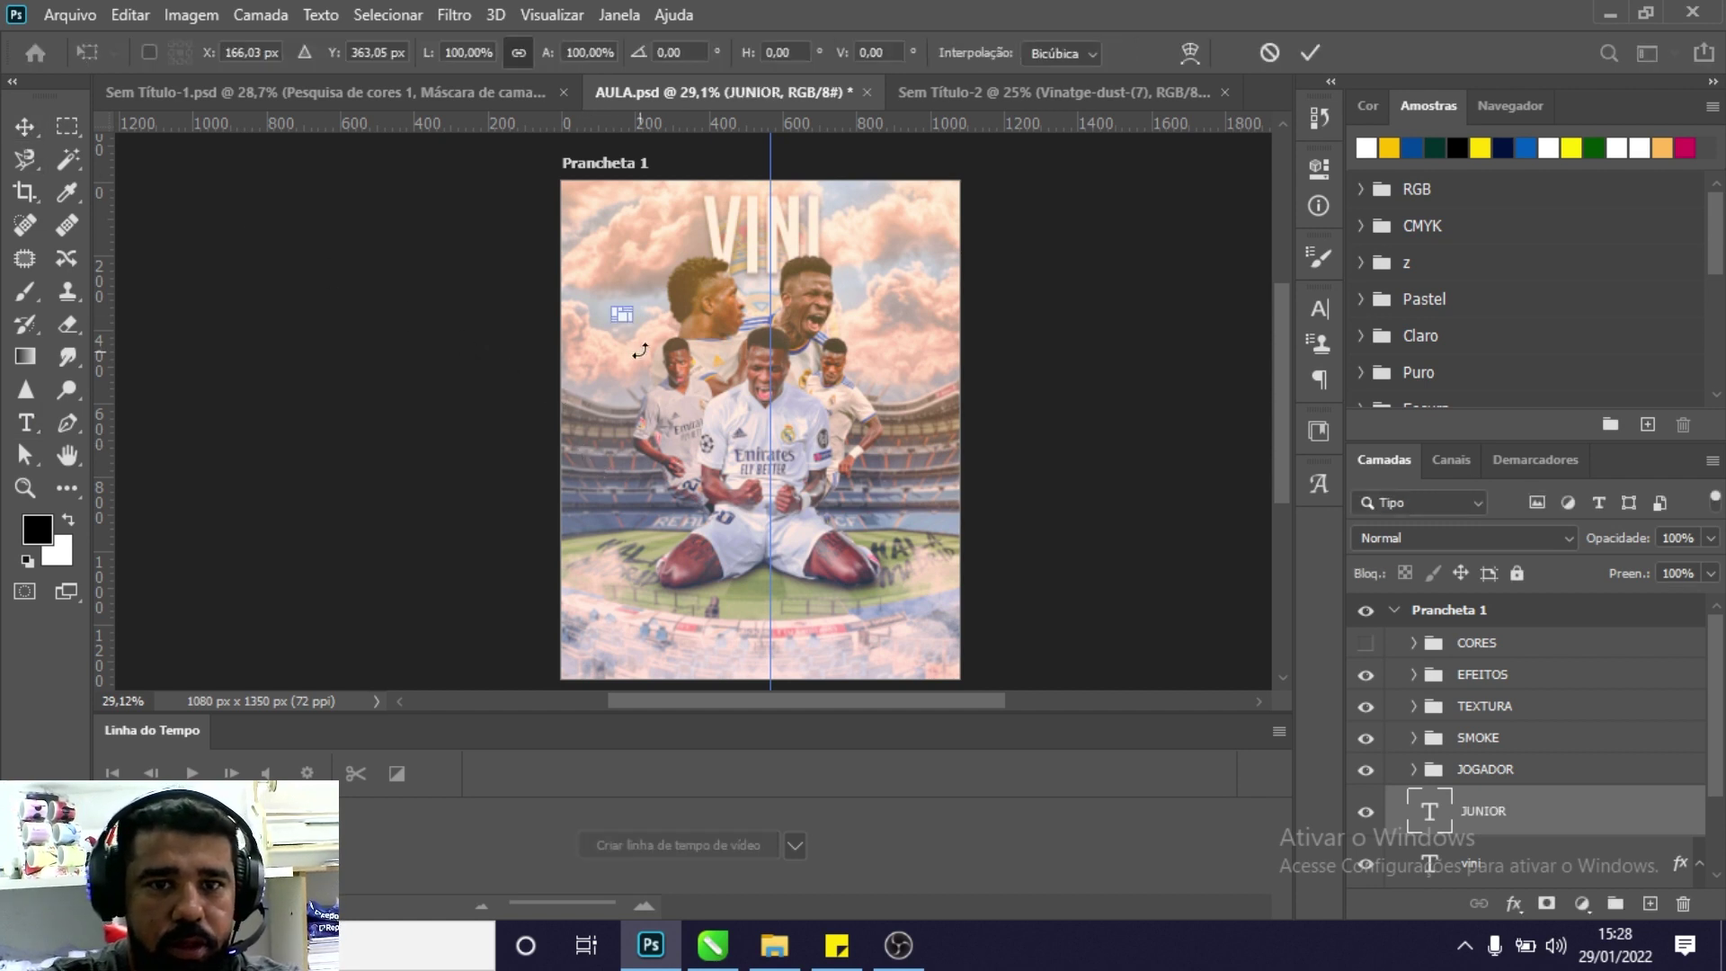
{"action": "left_click_drag", "start_coordinate": [641, 308], "coordinate": [693, 252]}
{"action": "key", "text": "Return"}
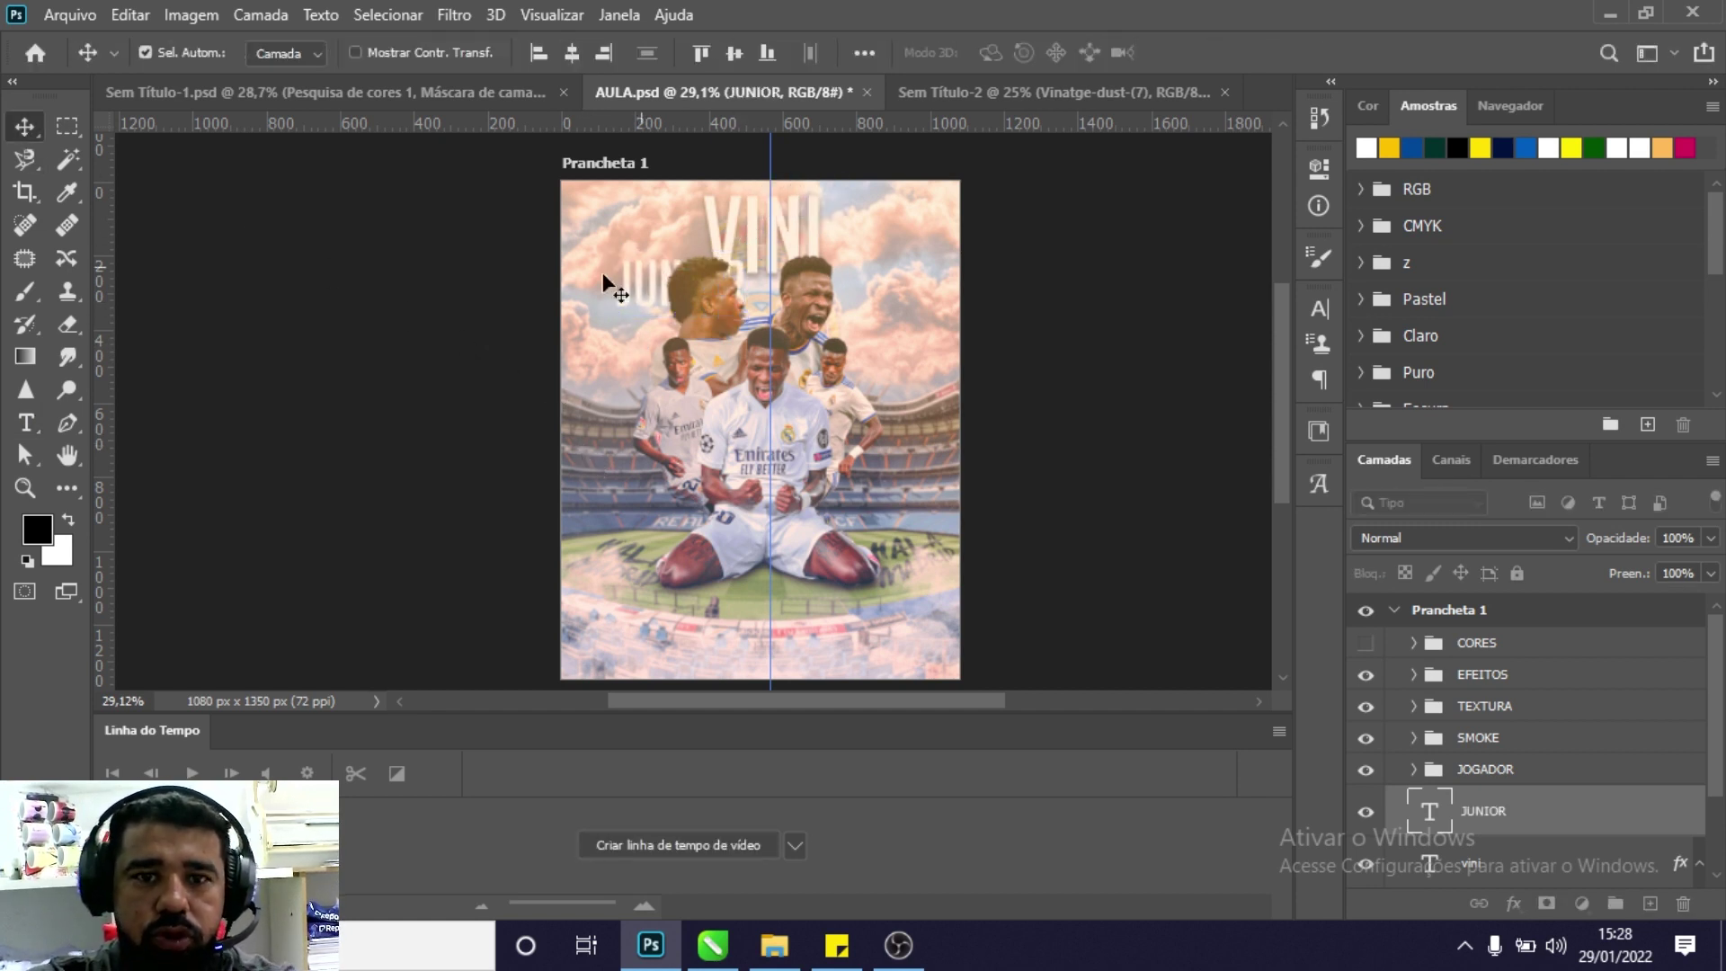
Set the text to Baginda Script, retype it as 'júnior' and colour it blue.
{"action": "left_click", "coordinate": [30, 428]}
{"action": "left_click", "coordinate": [367, 51]}
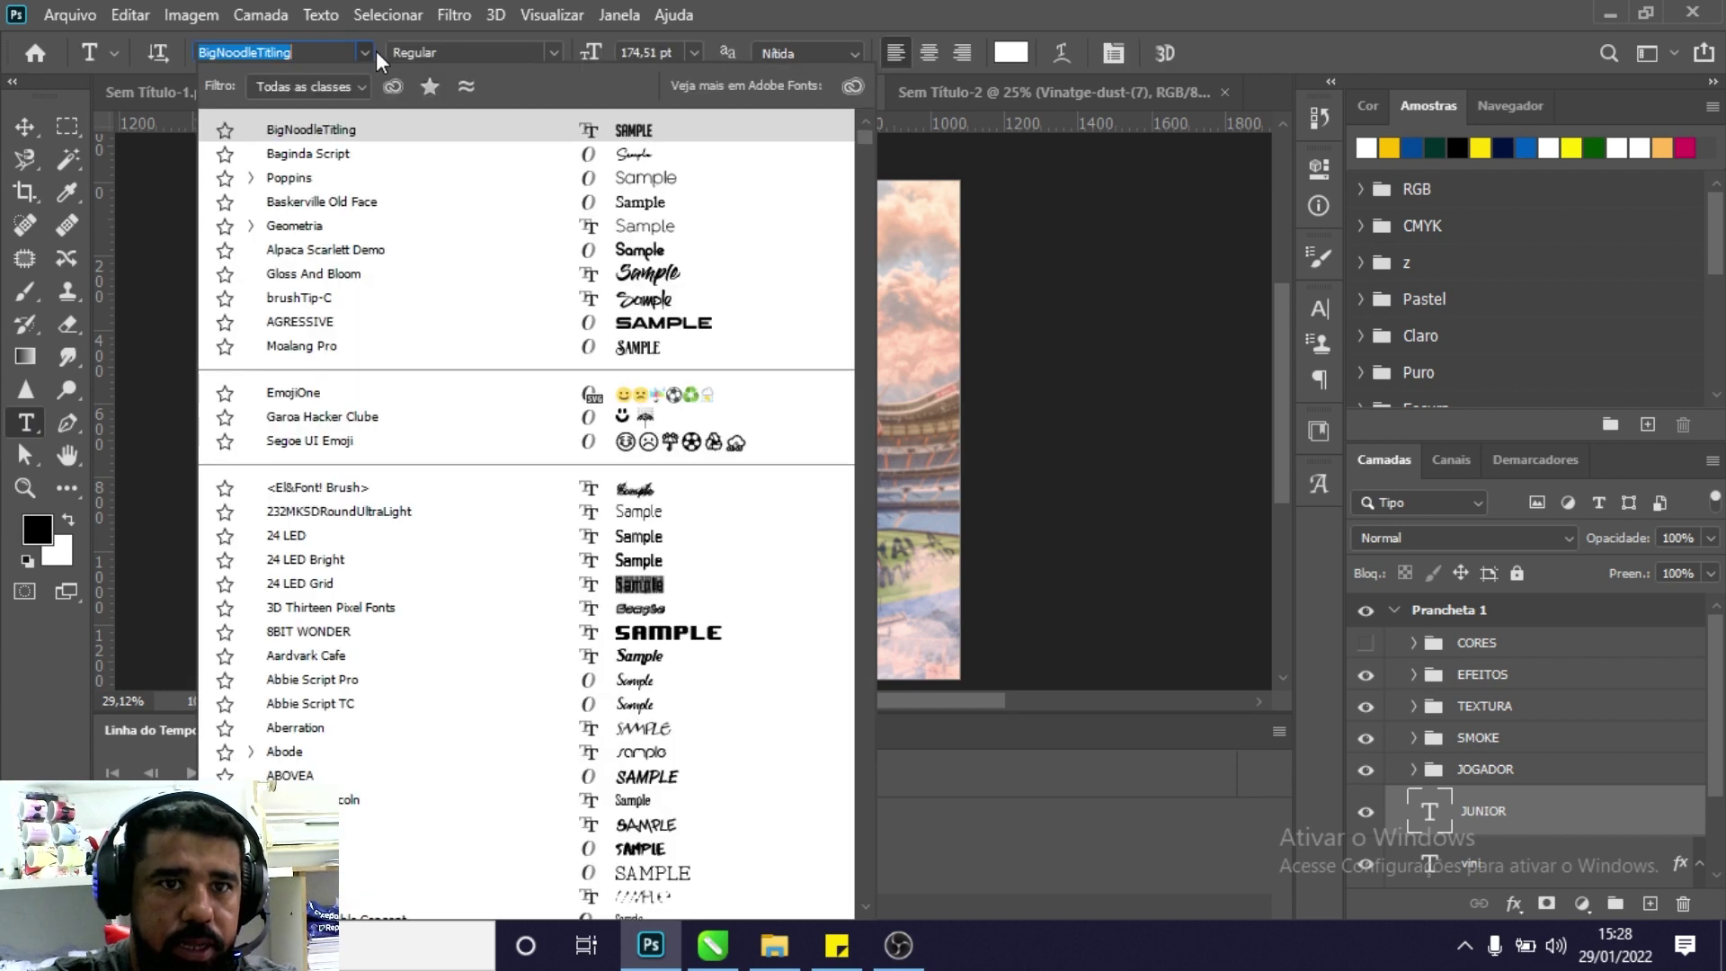
{"action": "left_click", "coordinate": [623, 154]}
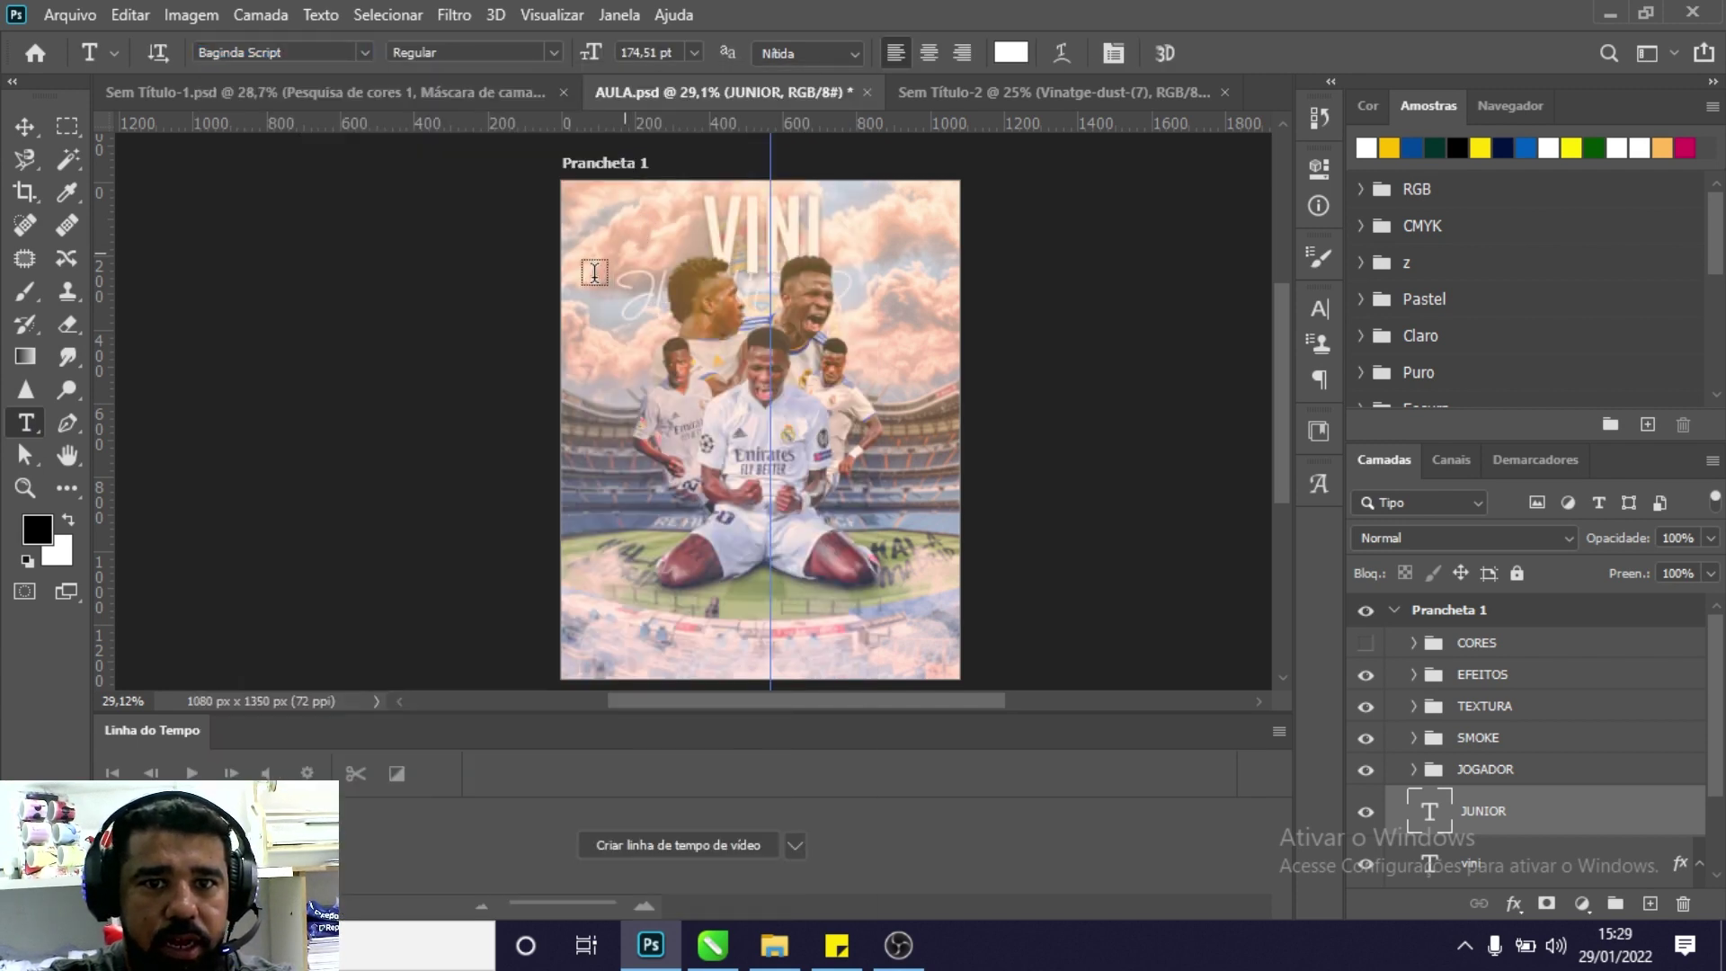
{"action": "left_click", "coordinate": [25, 127]}
{"action": "left_click", "coordinate": [1319, 307]}
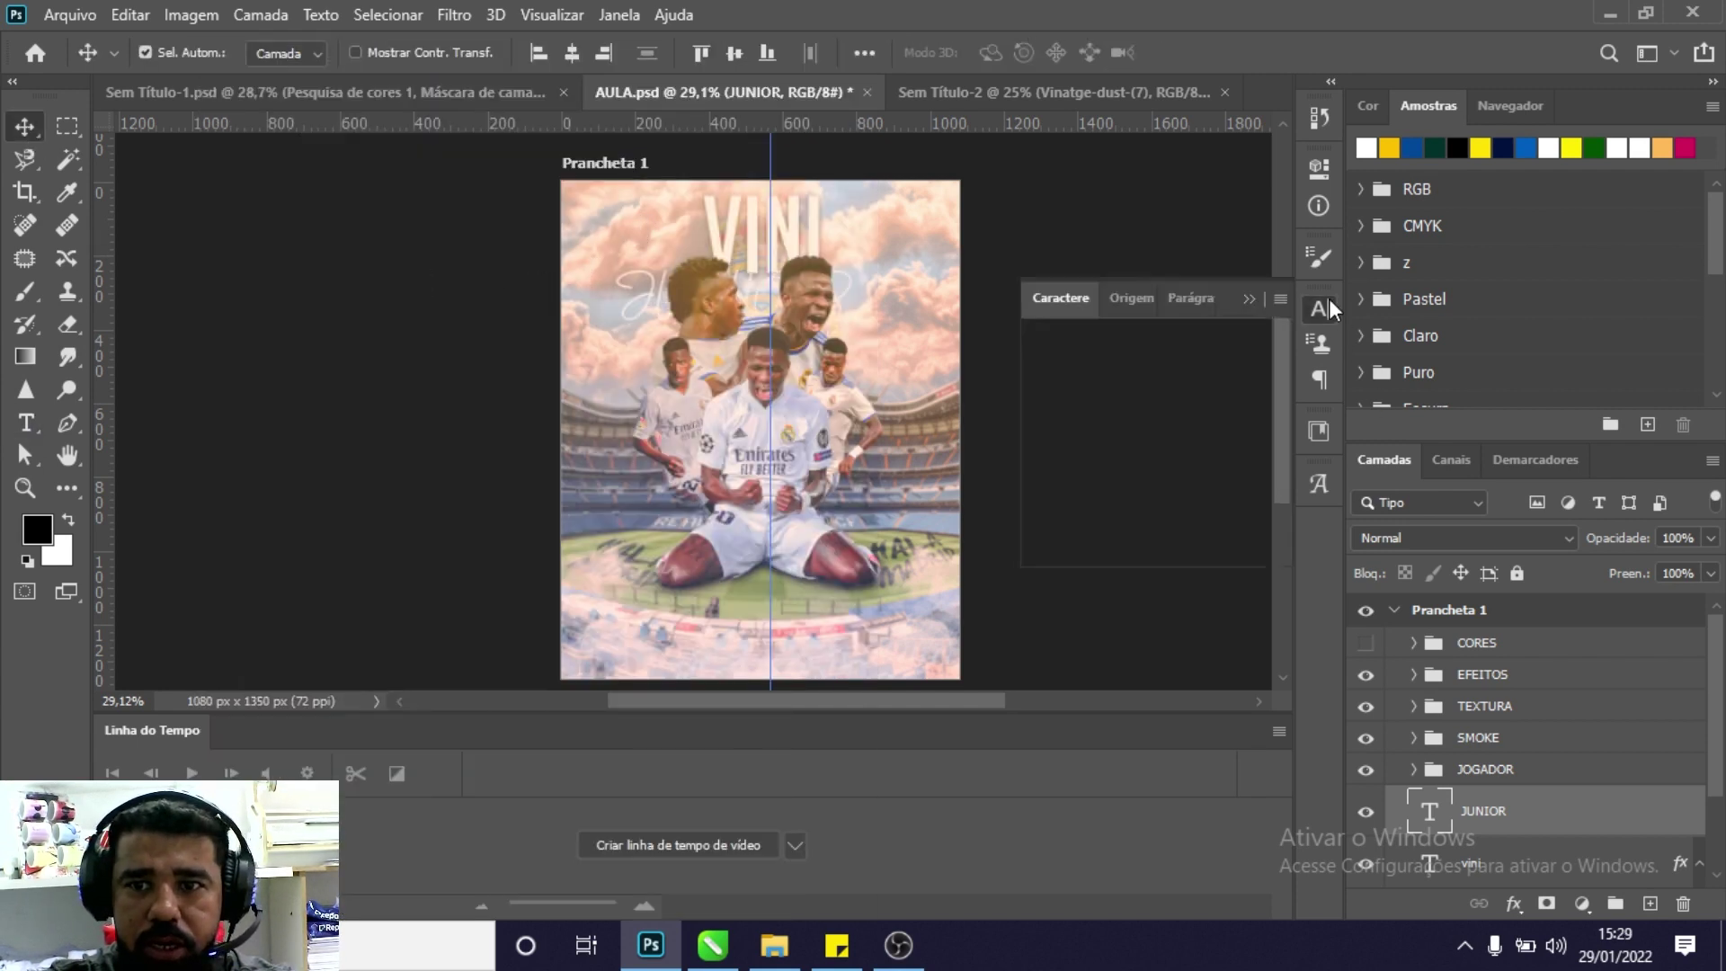
{"action": "double_click", "coordinate": [1429, 812]}
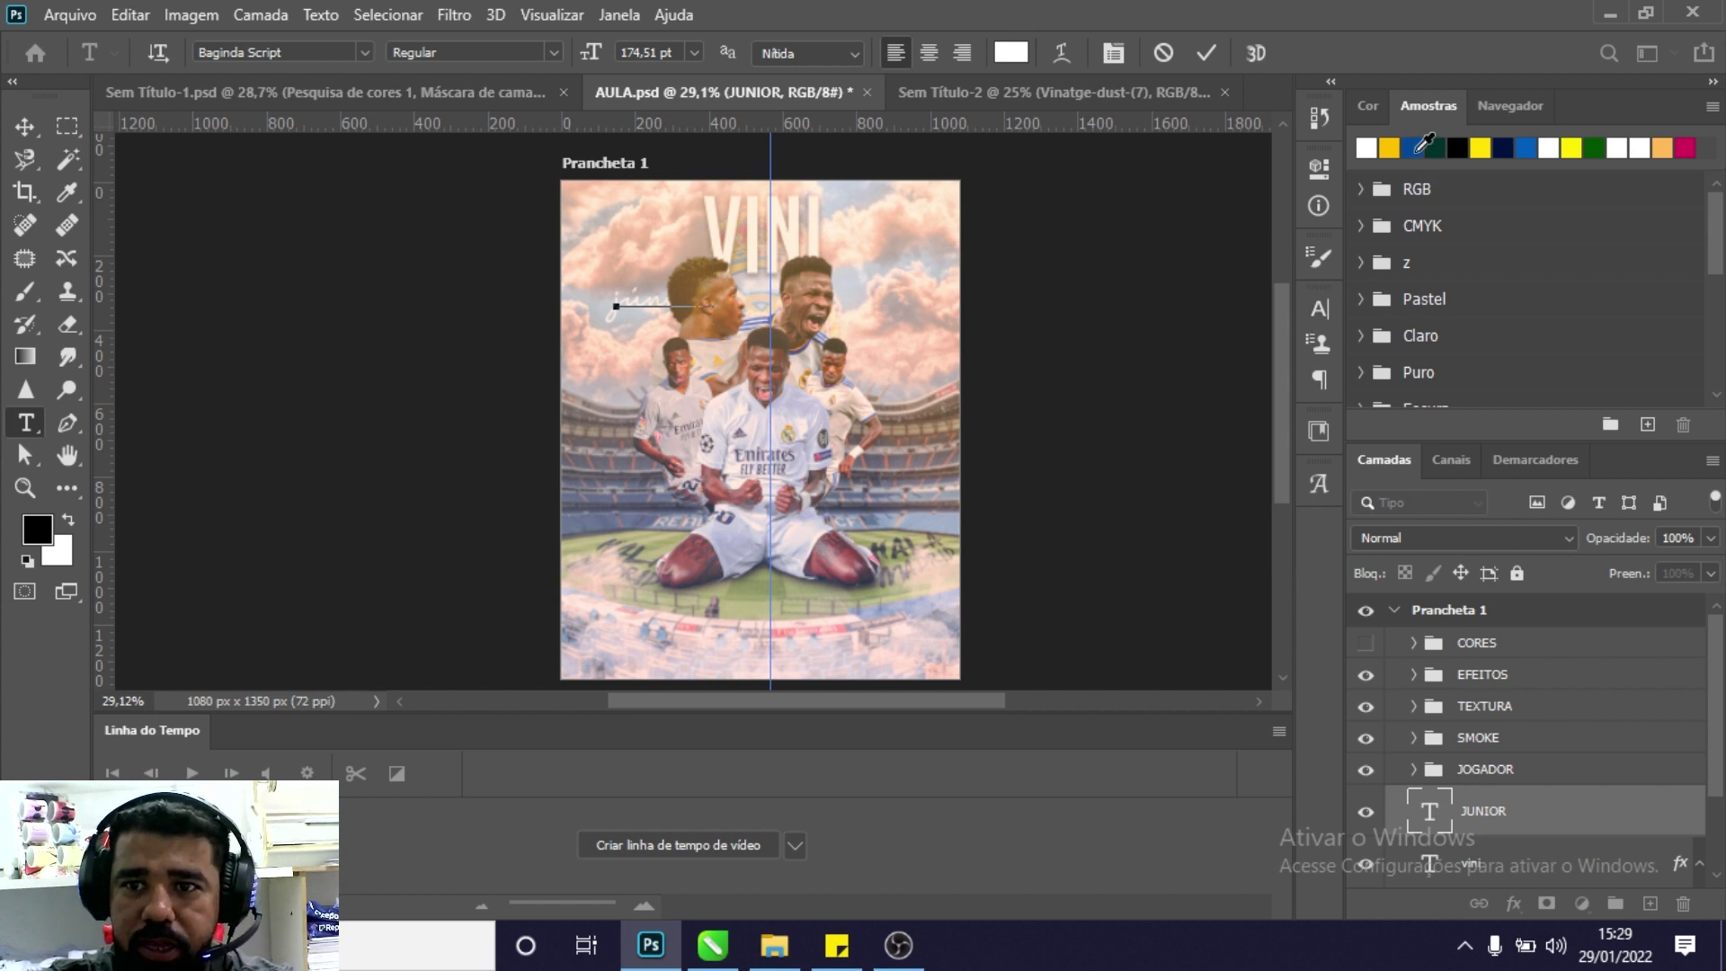
{"action": "left_click", "coordinate": [1419, 148]}
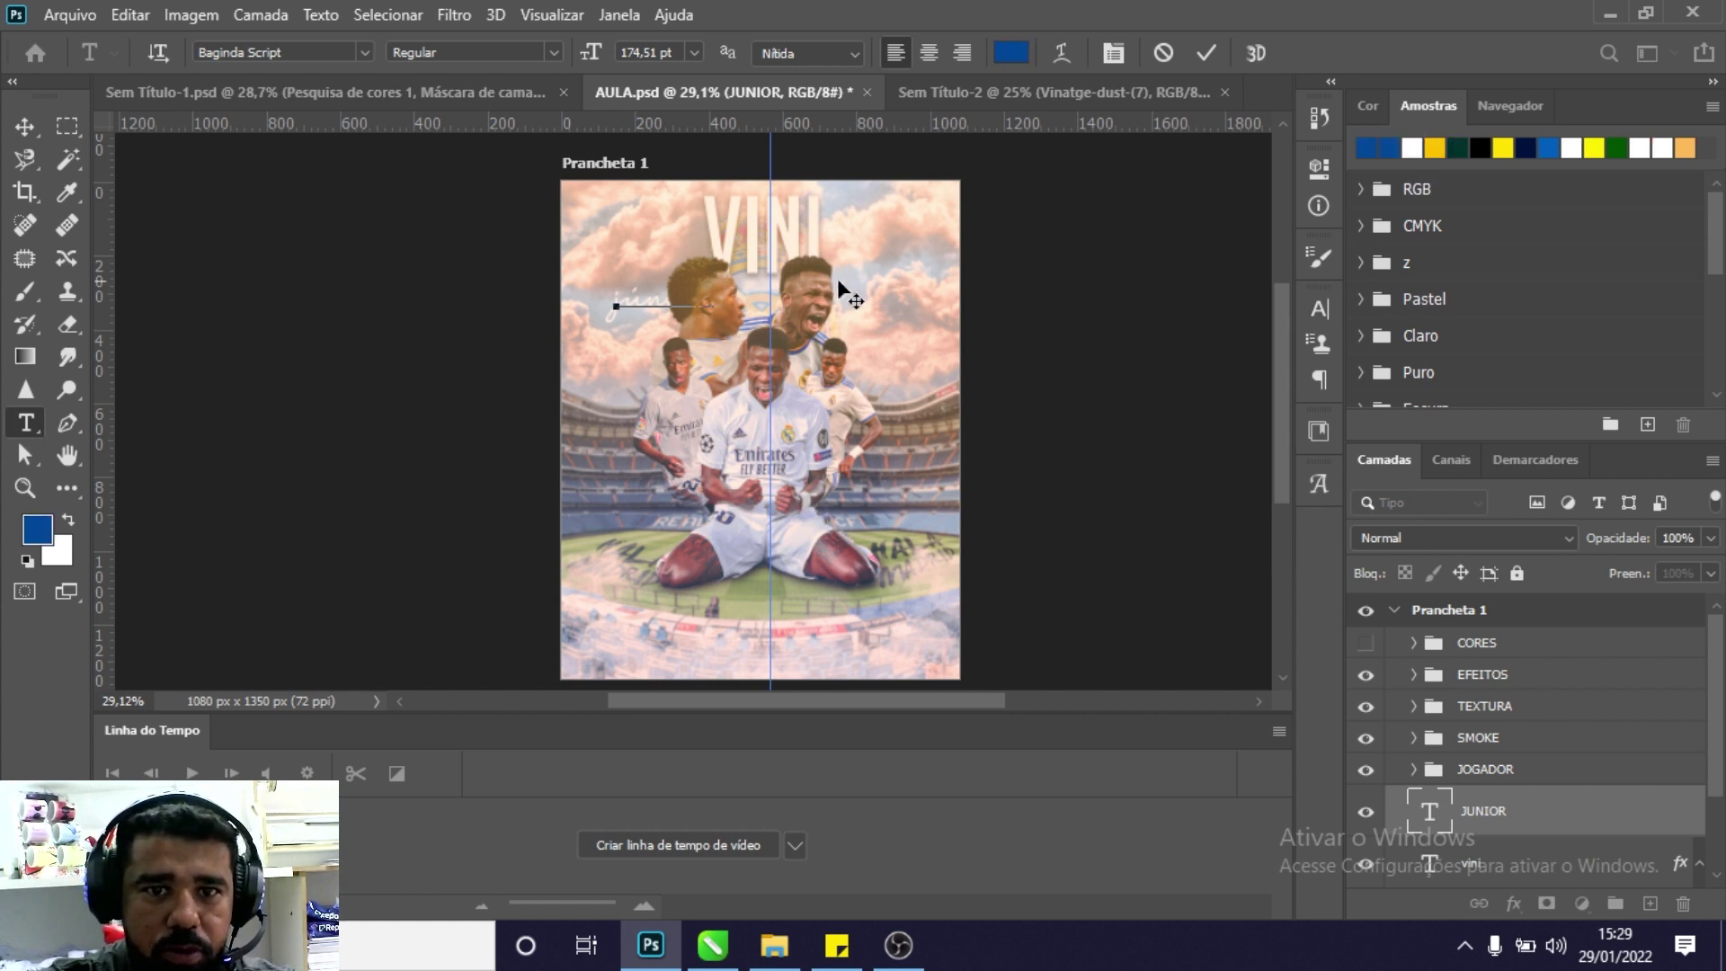
{"action": "left_click", "coordinate": [25, 125]}
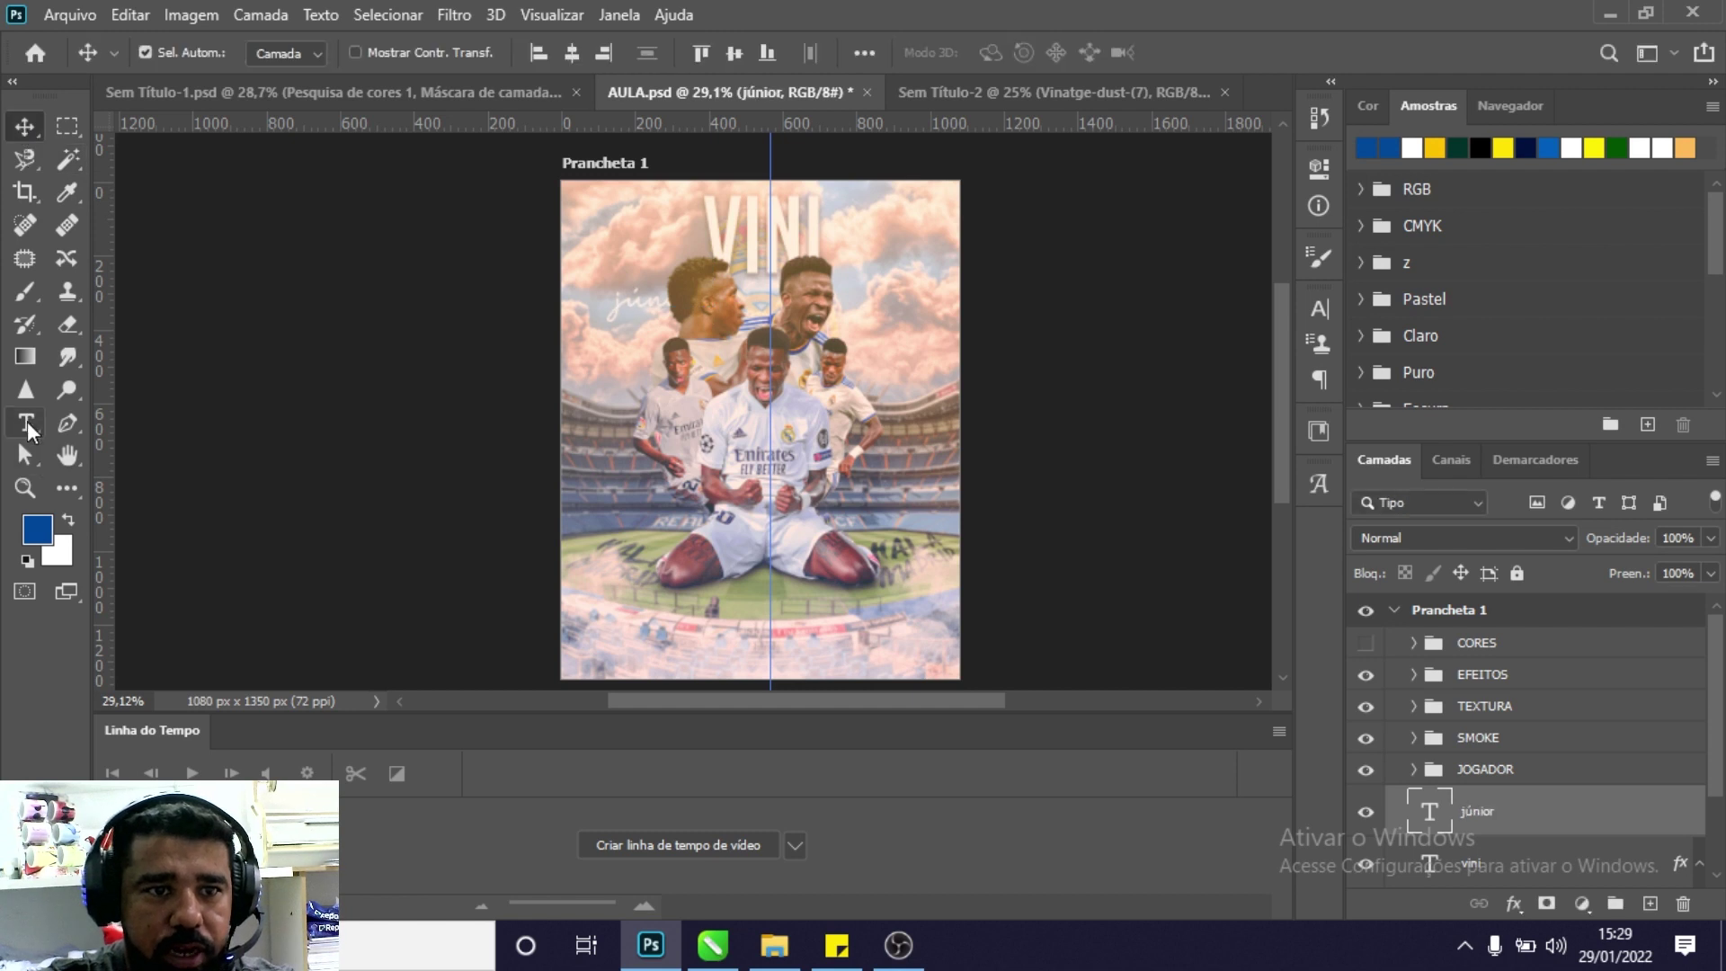
{"action": "left_click", "coordinate": [26, 422]}
{"action": "left_click", "coordinate": [1367, 149]}
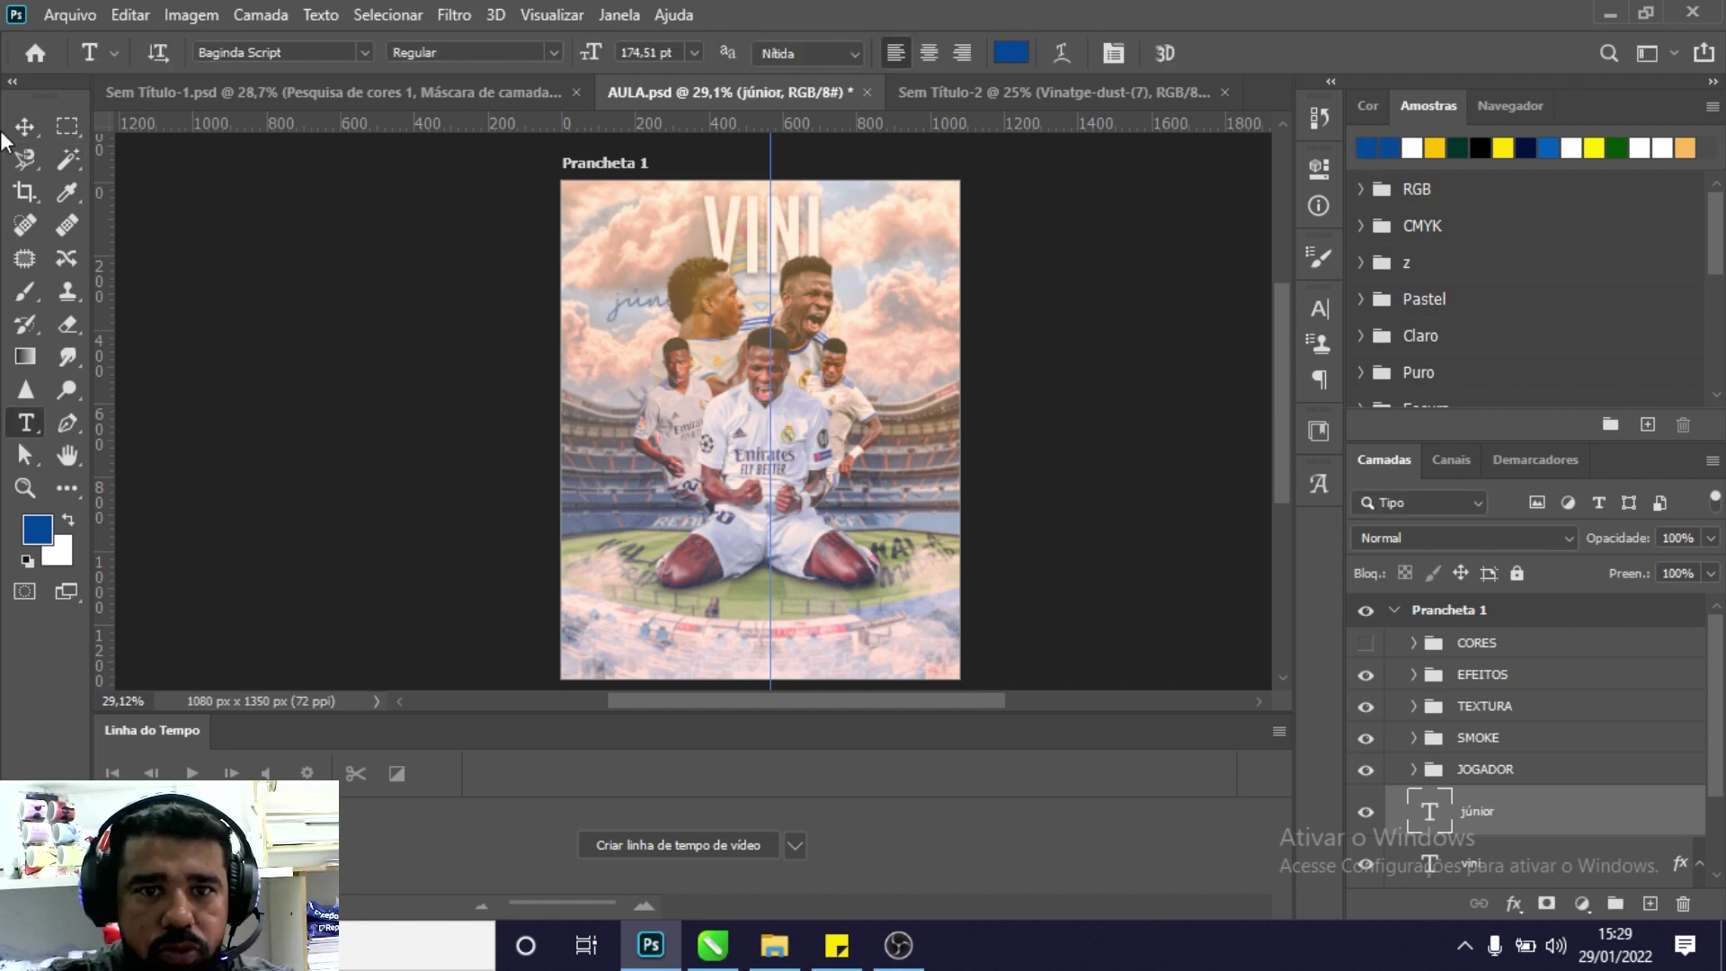
{"action": "left_click", "coordinate": [24, 125]}
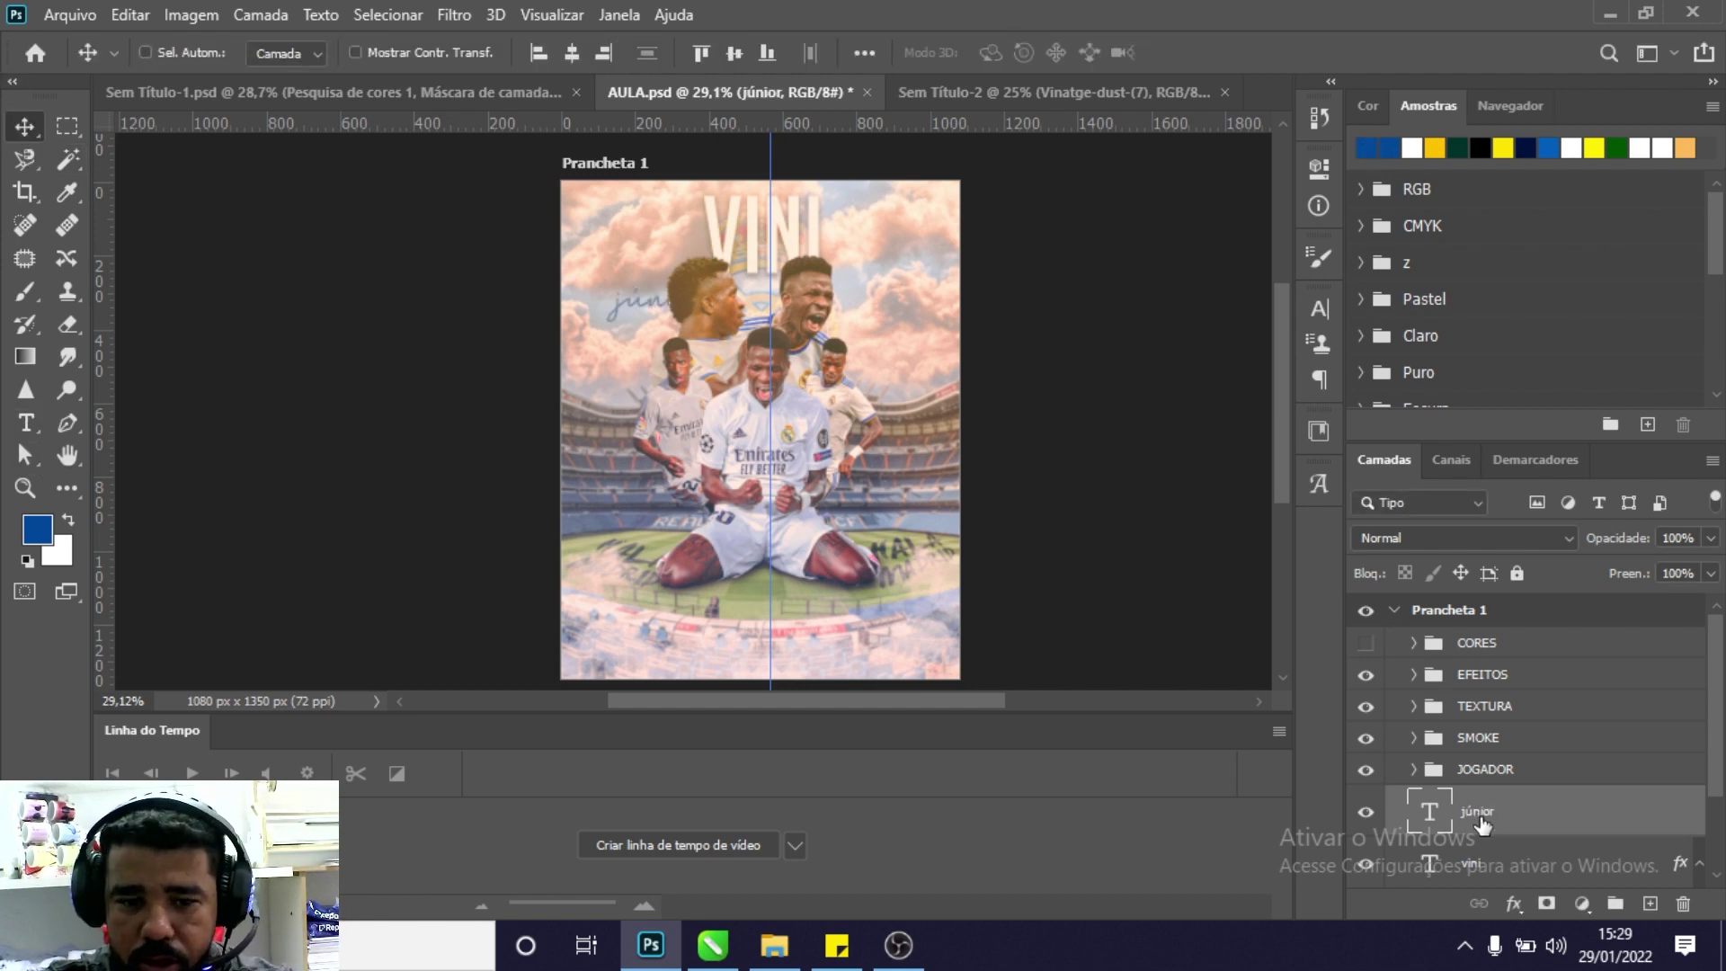
Move 'júnior' up across the VINI title and nudge it into place.
{"action": "key", "text": "ctrl+t"}
{"action": "left_click_drag", "start_coordinate": [649, 298], "coordinate": [959, 144]}
{"action": "key", "text": "Return"}
{"action": "key", "text": "z"}
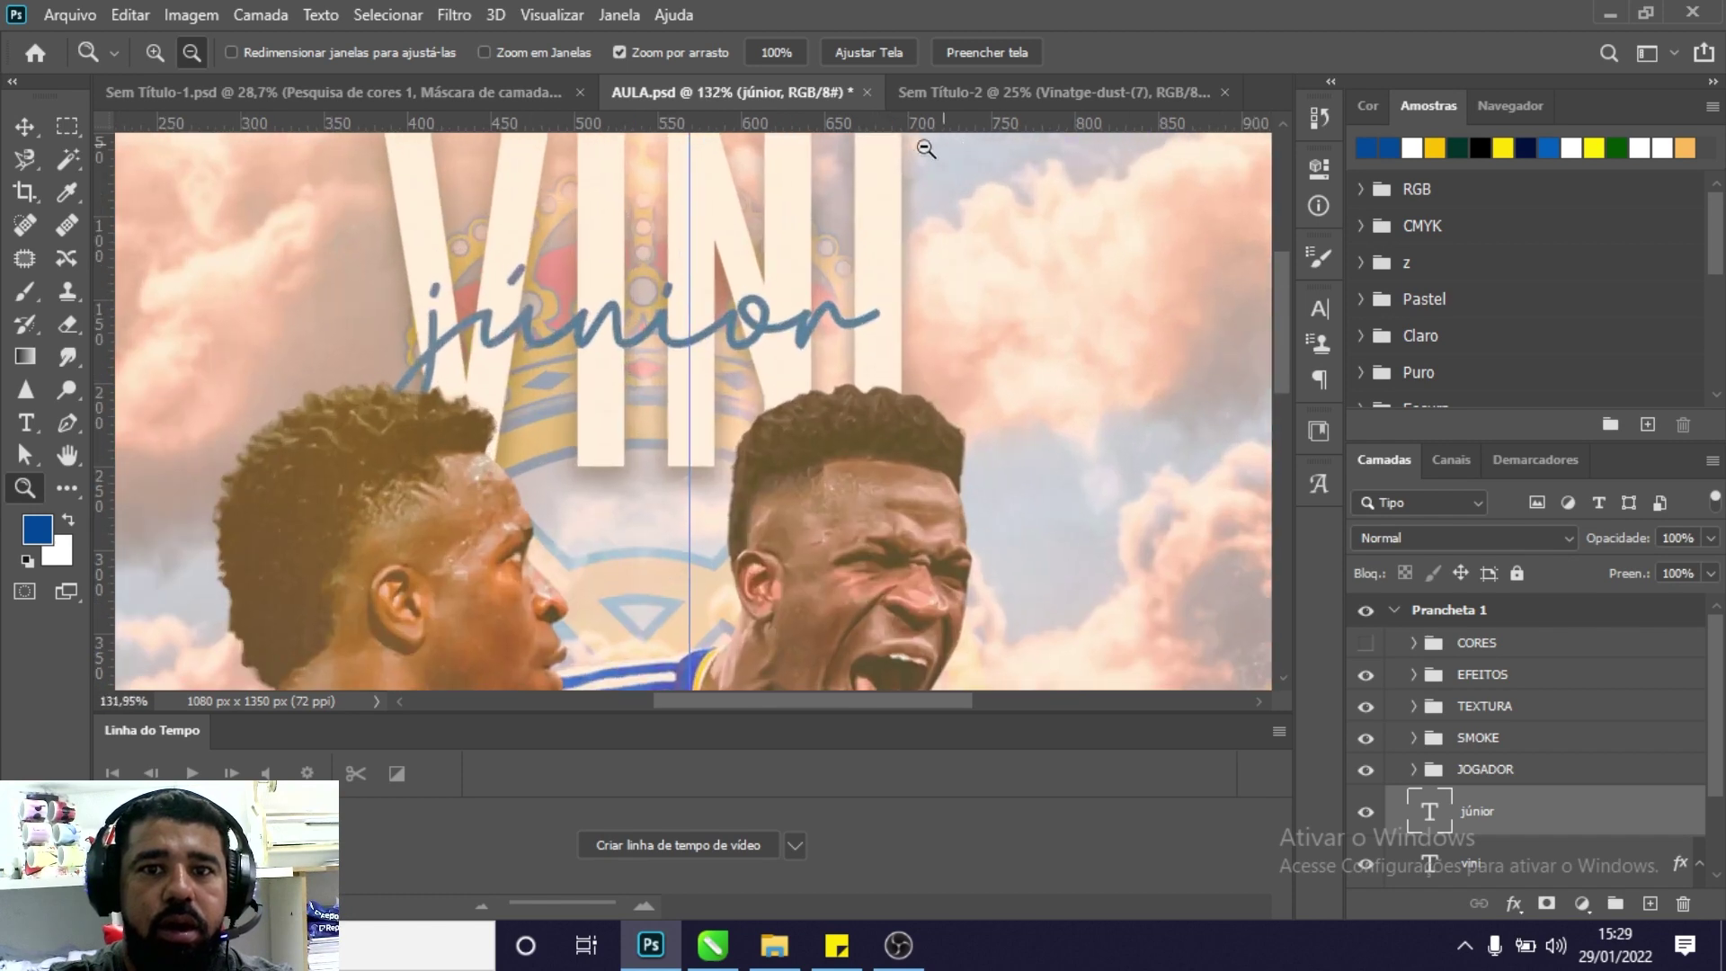
{"action": "key", "text": "v"}
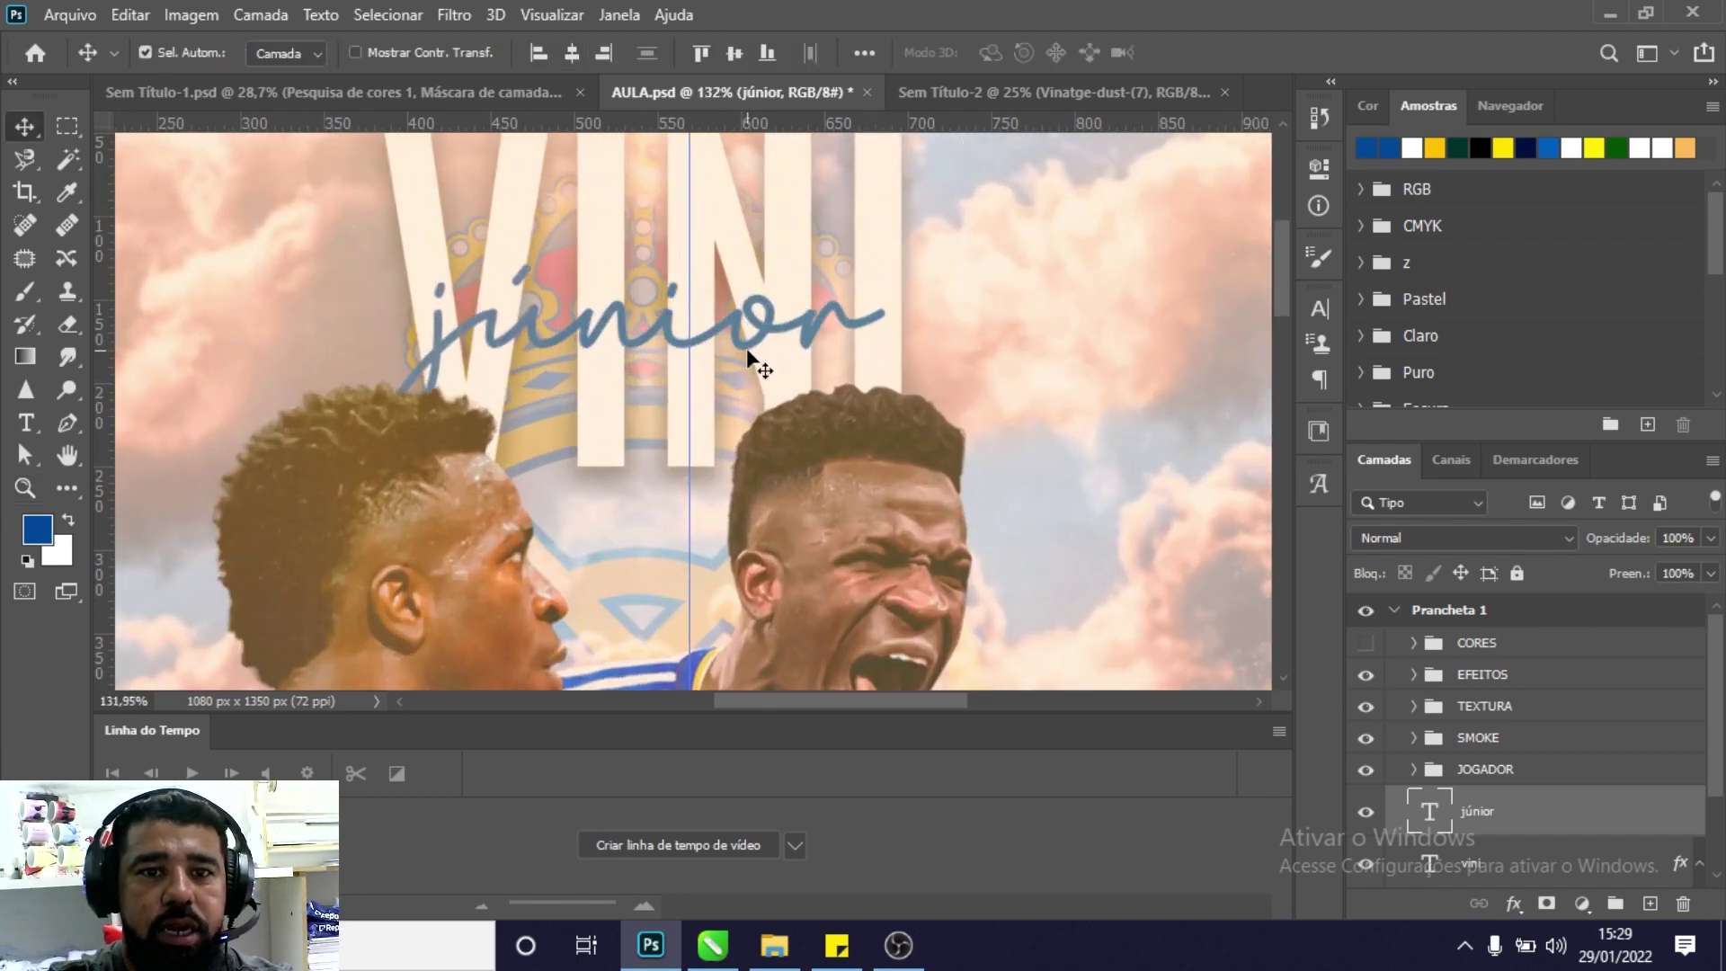
{"action": "key", "text": "ctrl+t"}
{"action": "left_click_drag", "start_coordinate": [656, 331], "coordinate": [667, 300]}
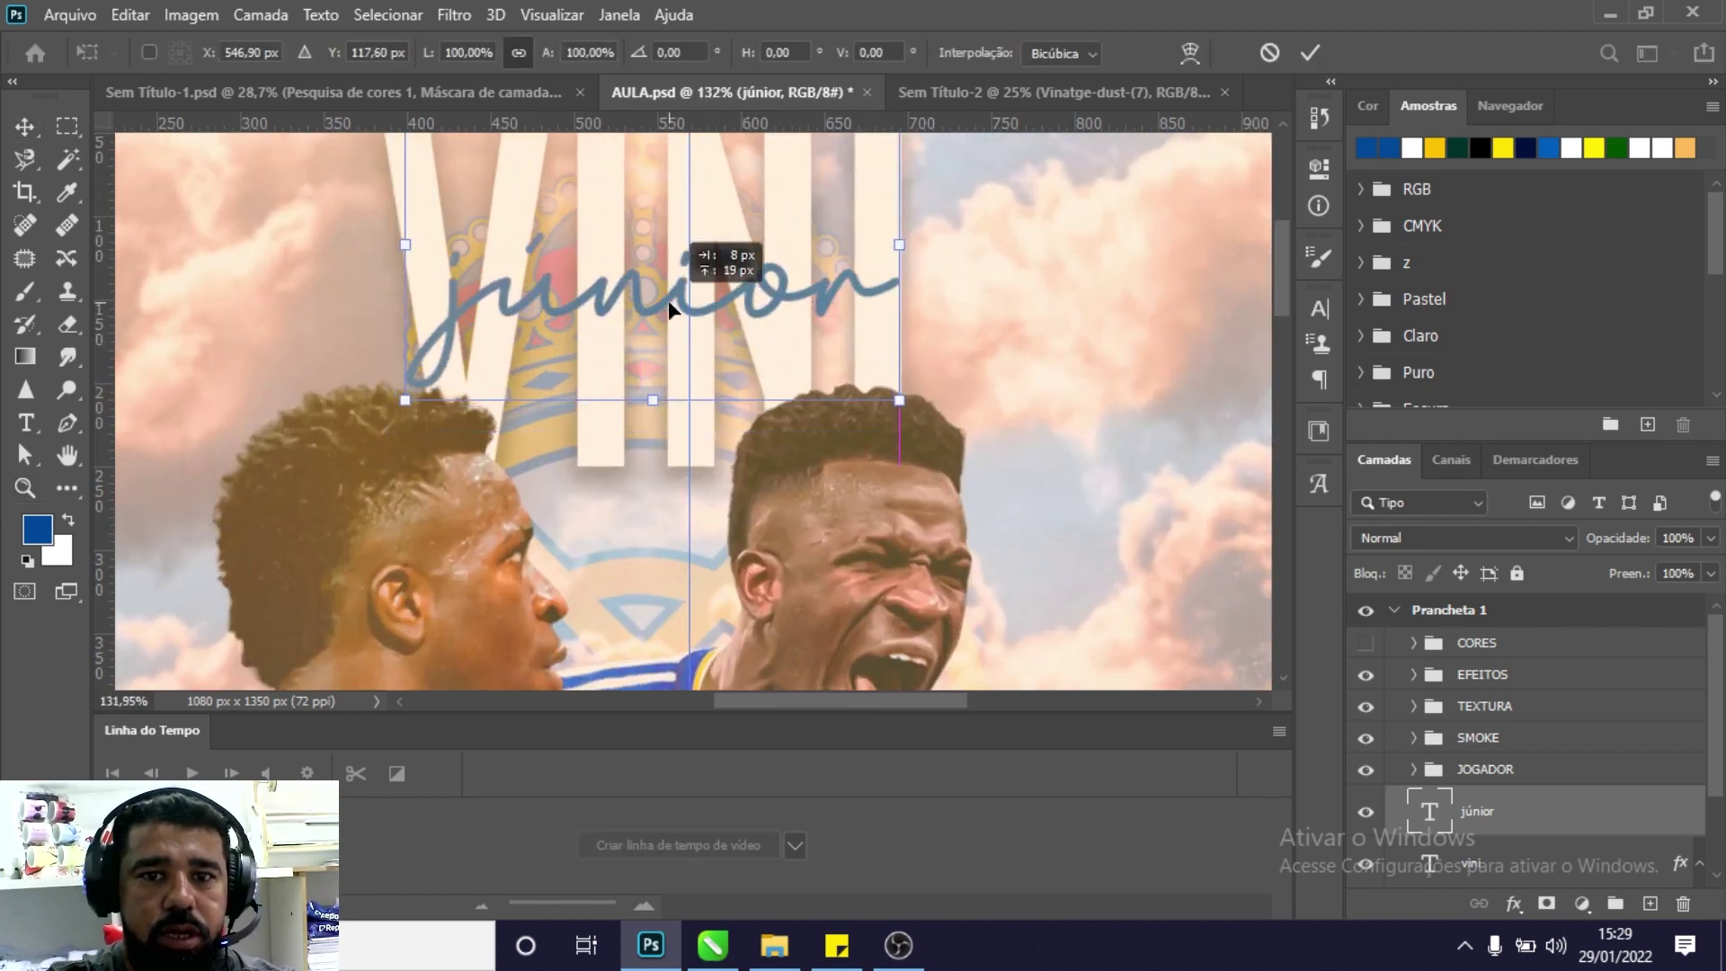
{"action": "key", "text": "Return"}
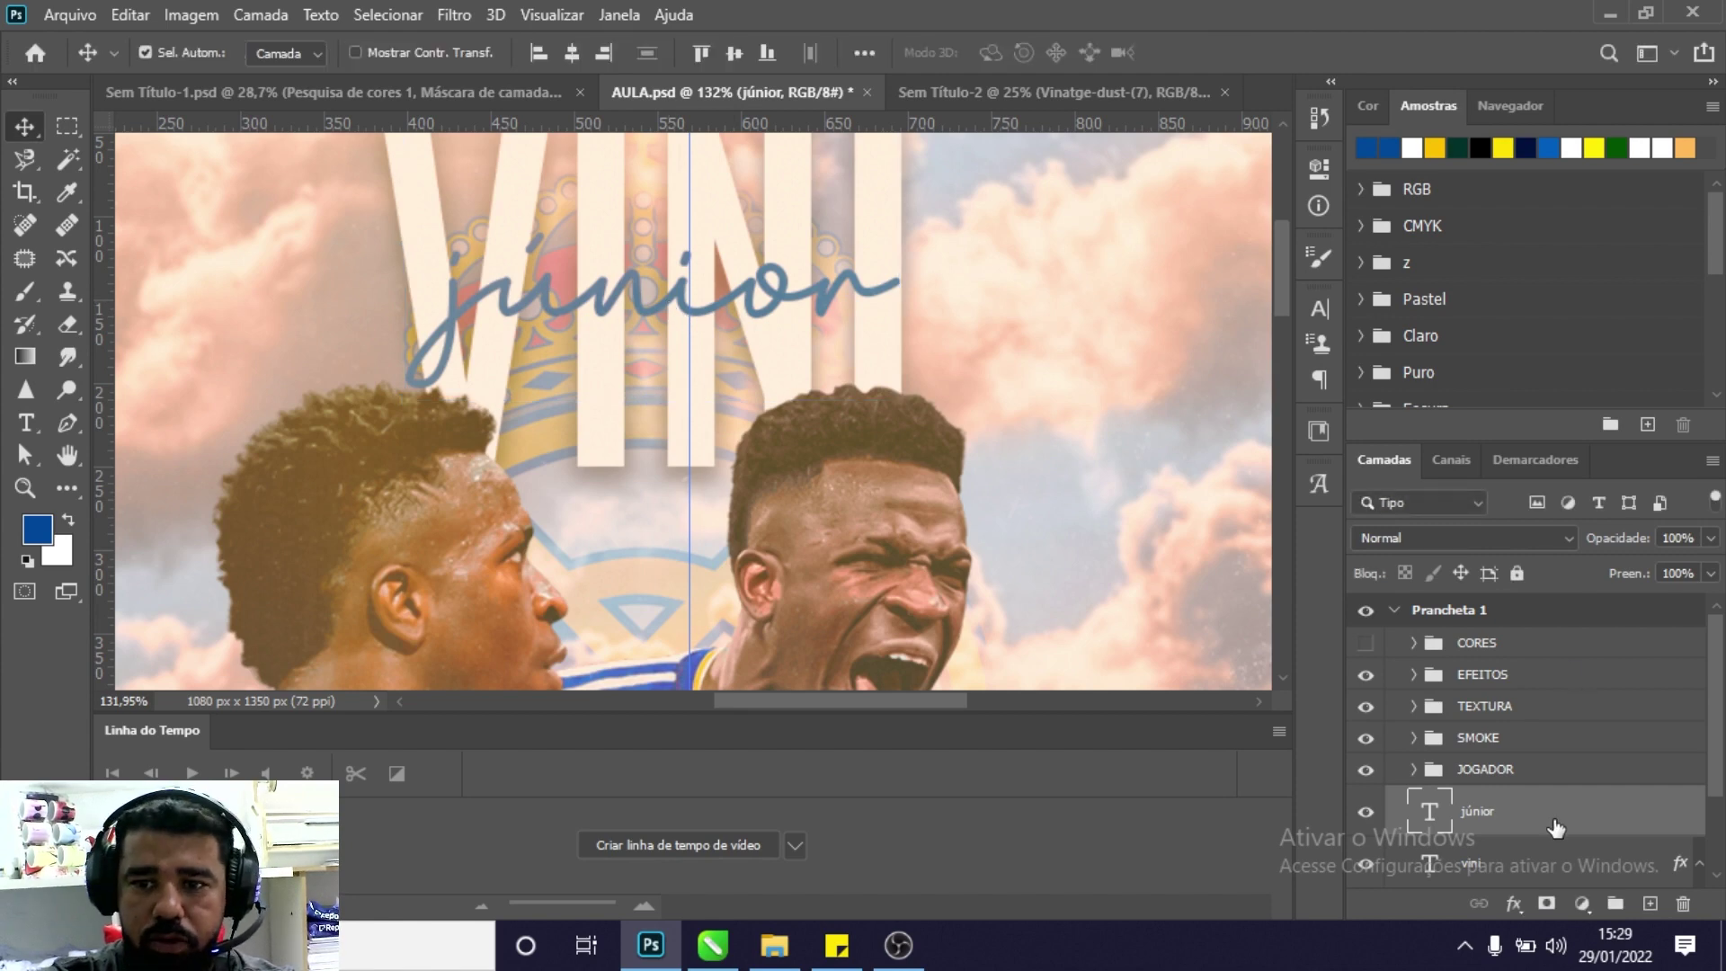
Replace júnior's outer glow with a drop shadow: 21% opacity, 18% spread, 7 px size.
{"action": "double_click", "coordinate": [1556, 828]}
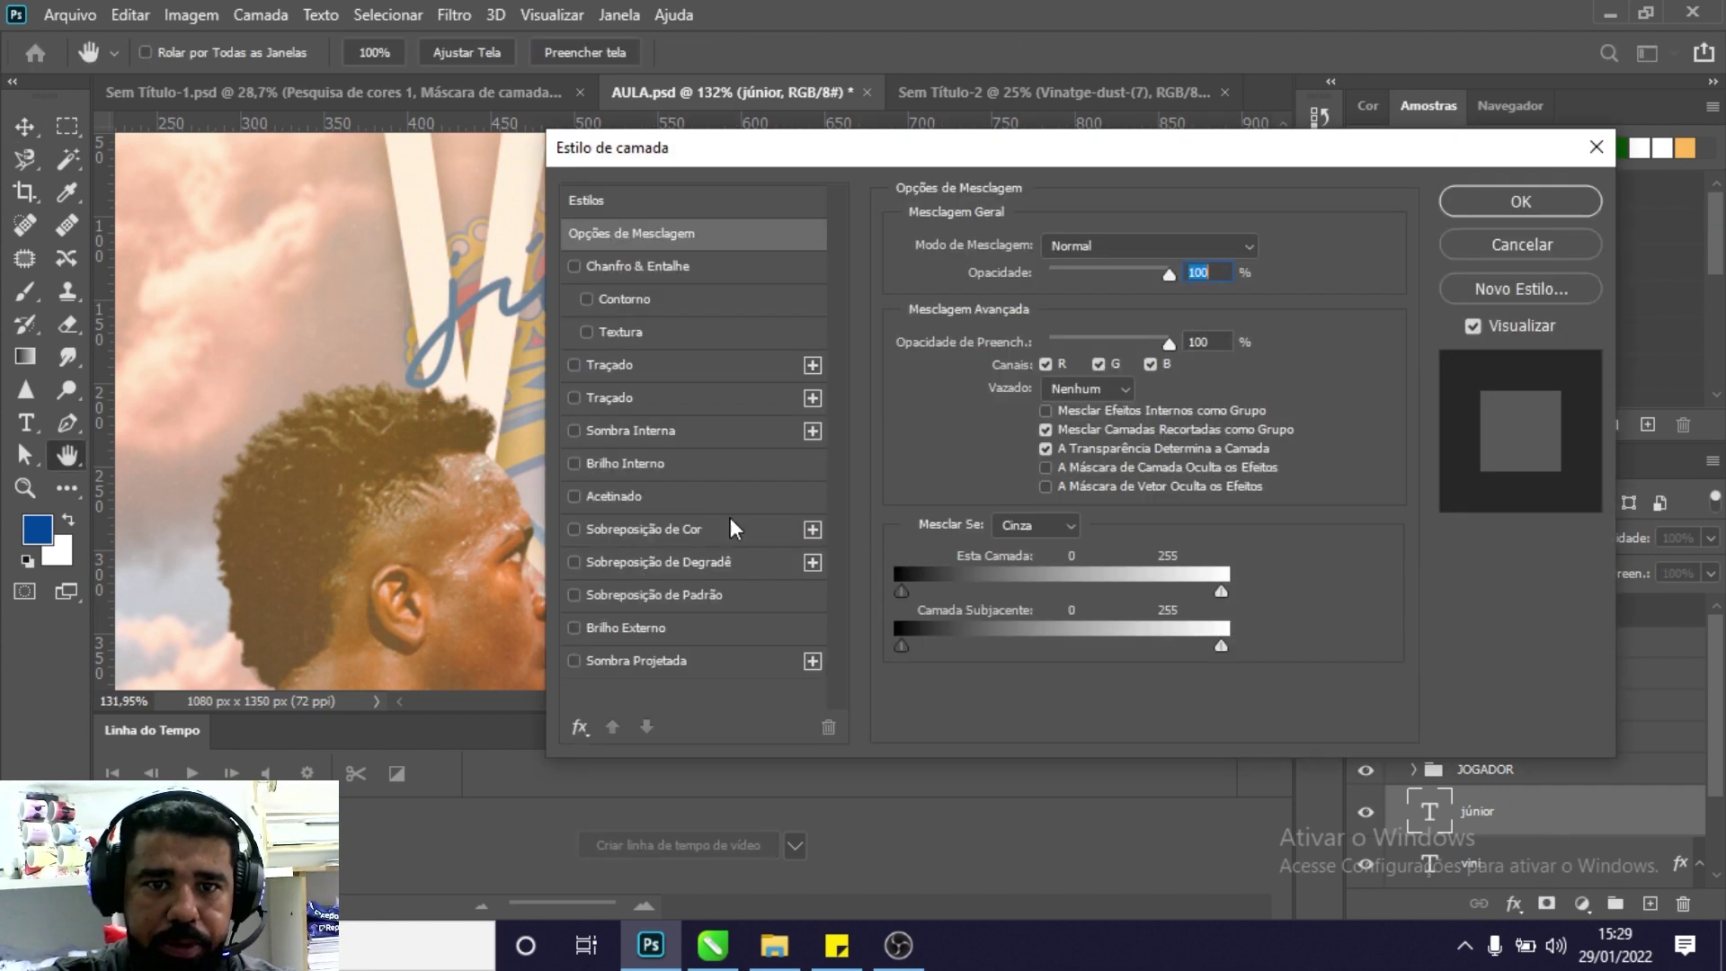
{"action": "left_click", "coordinate": [598, 631]}
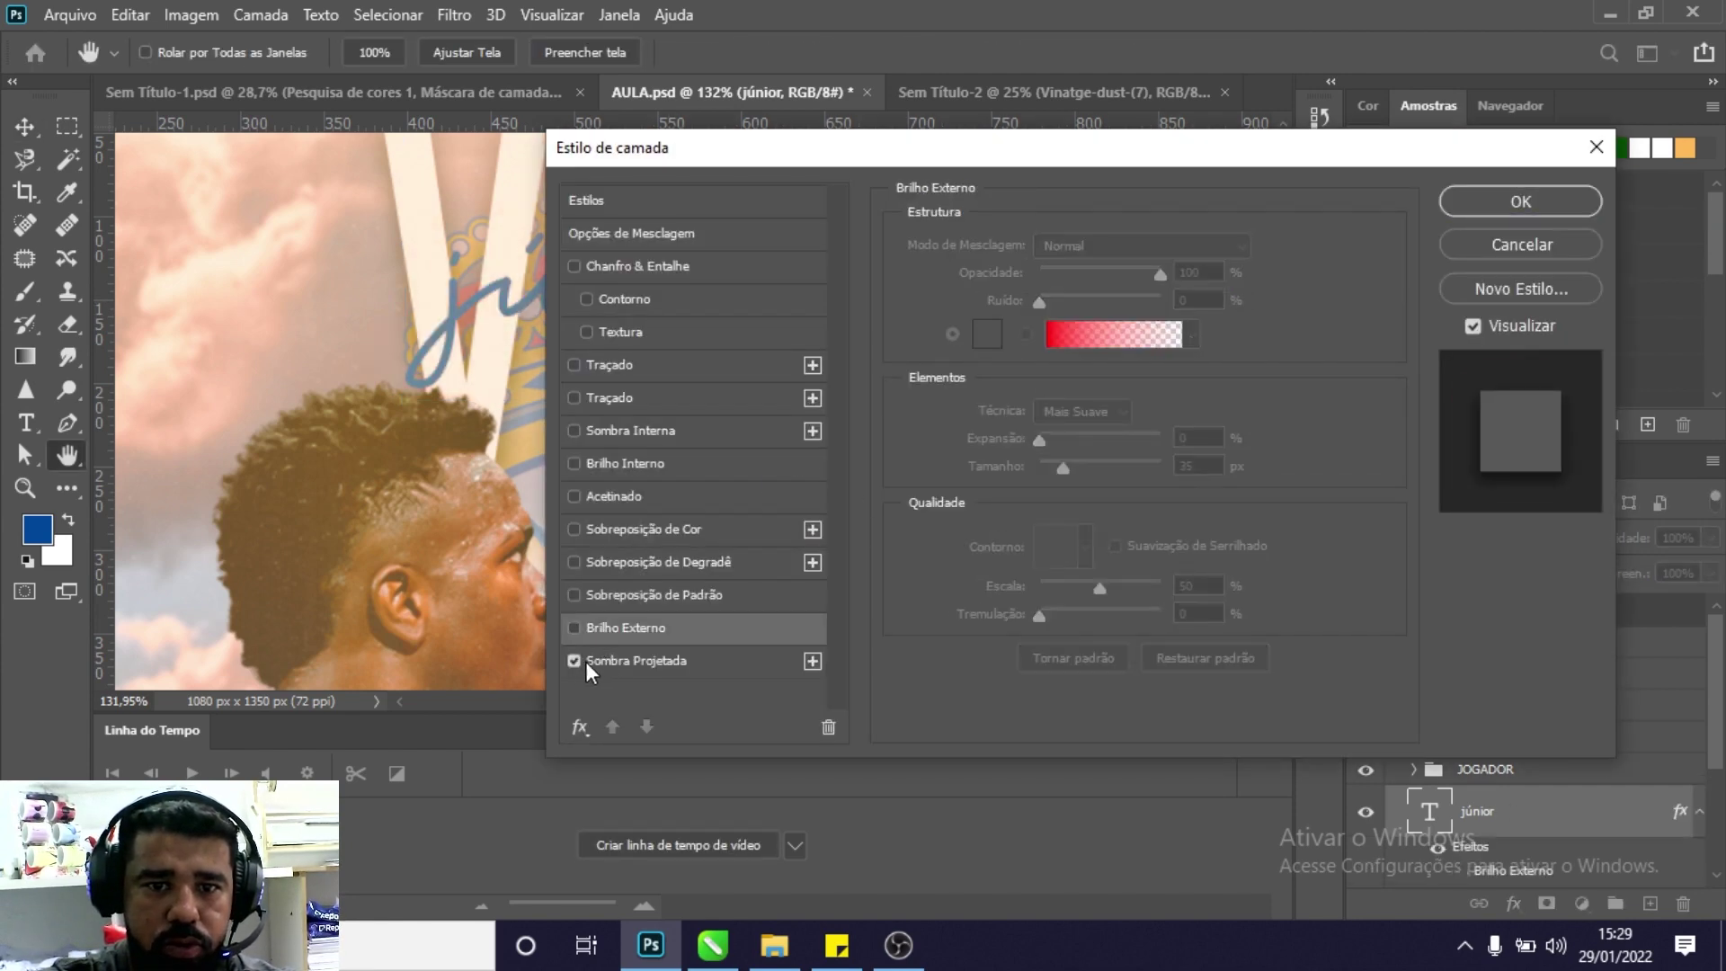
{"action": "left_click", "coordinate": [575, 660]}
{"action": "left_click_drag", "start_coordinate": [821, 152], "coordinate": [1278, 149]}
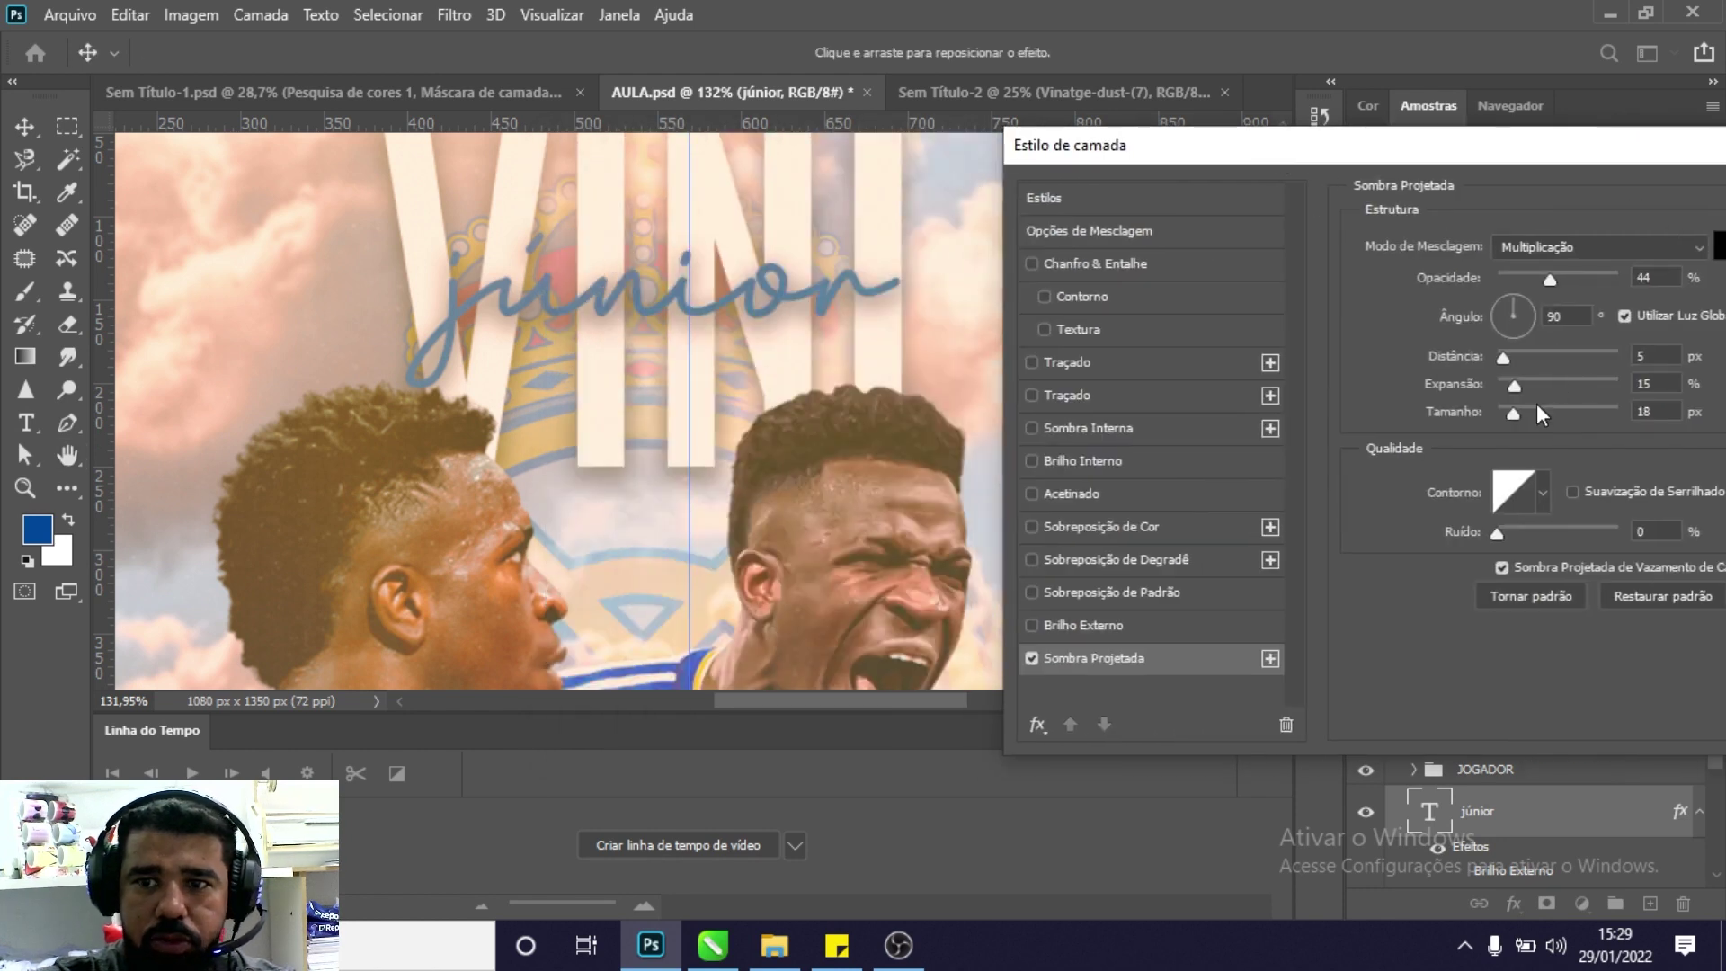
{"action": "left_click_drag", "start_coordinate": [1523, 277], "coordinate": [1522, 278]}
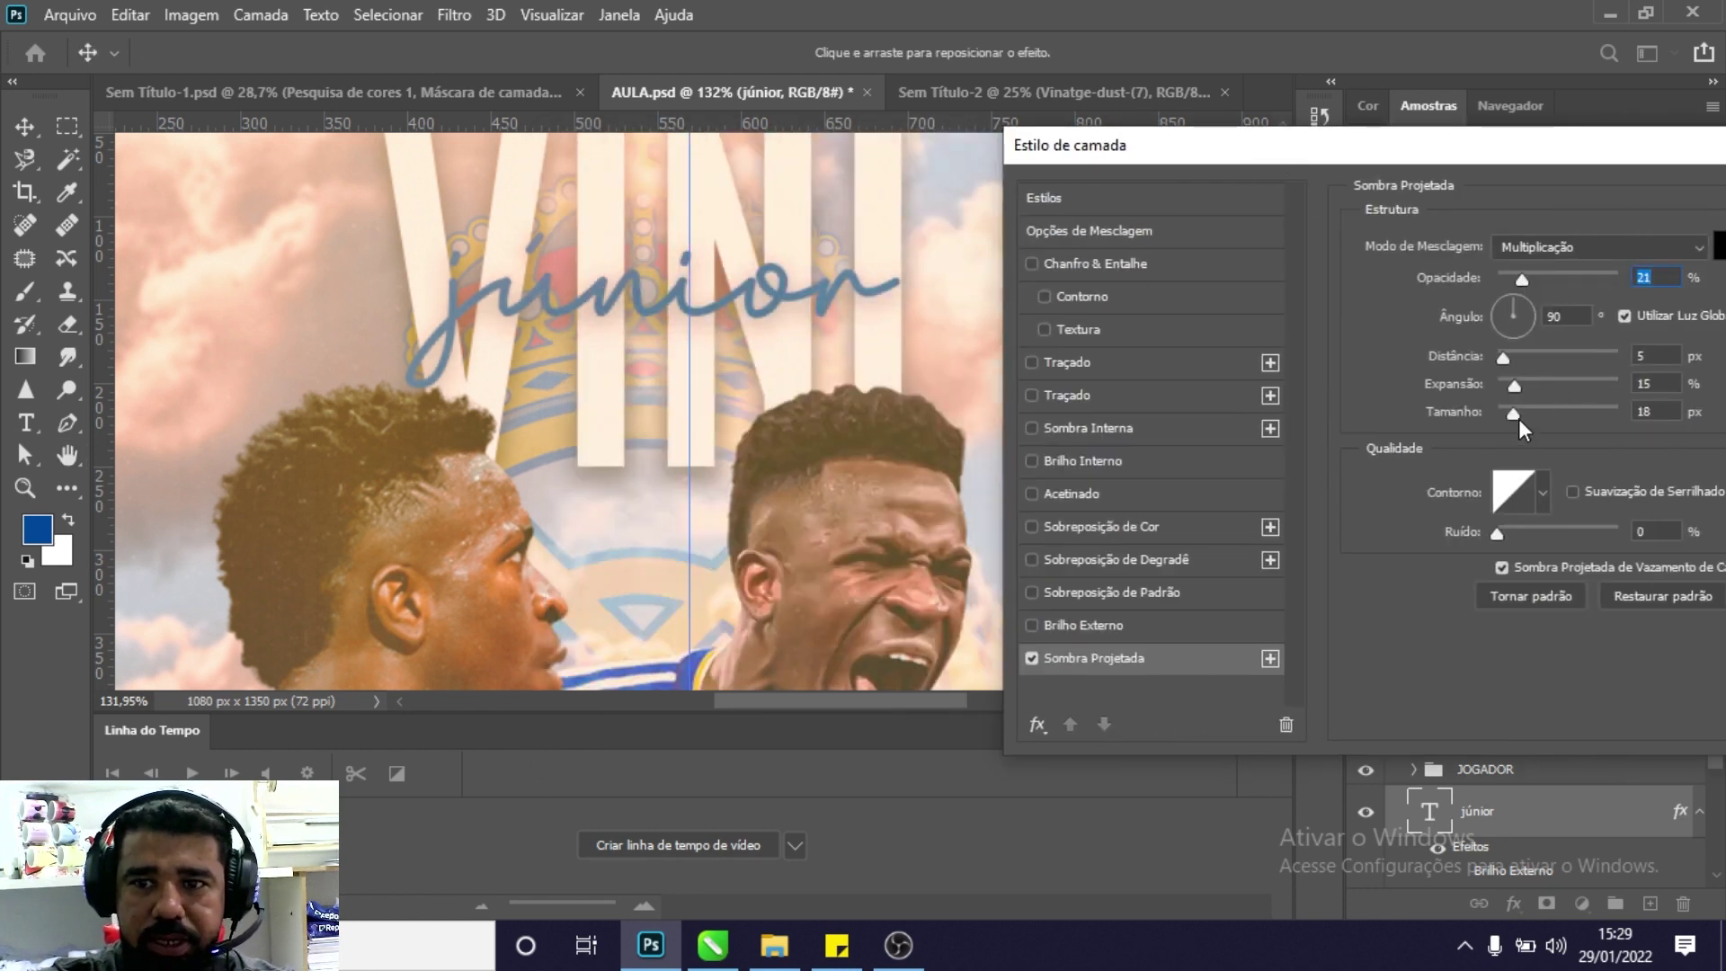
{"action": "mouse_move", "coordinate": [1514, 386]}
{"action": "left_mouse_down"}
{"action": "mouse_move", "coordinate": [1490, 385]}
{"action": "mouse_move", "coordinate": [1519, 412]}
{"action": "mouse_move", "coordinate": [1521, 385]}
{"action": "left_mouse_up"}
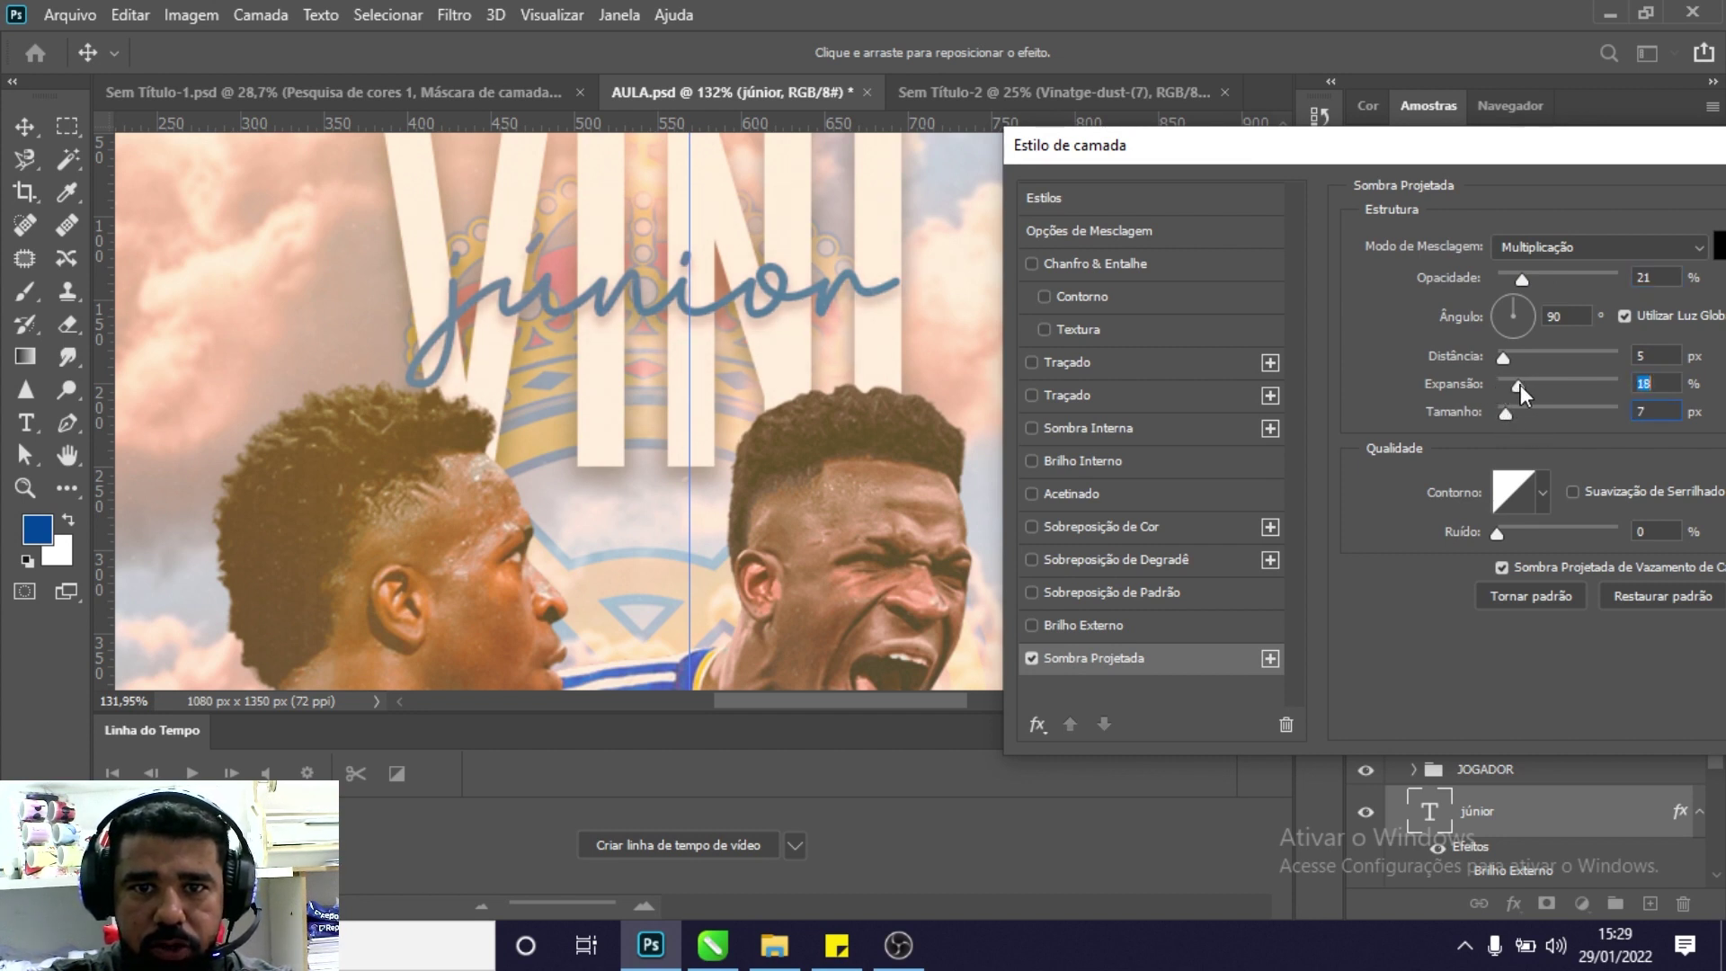
{"action": "left_click_drag", "start_coordinate": [1355, 159], "coordinate": [967, 169]}
{"action": "left_click", "coordinate": [1588, 208]}
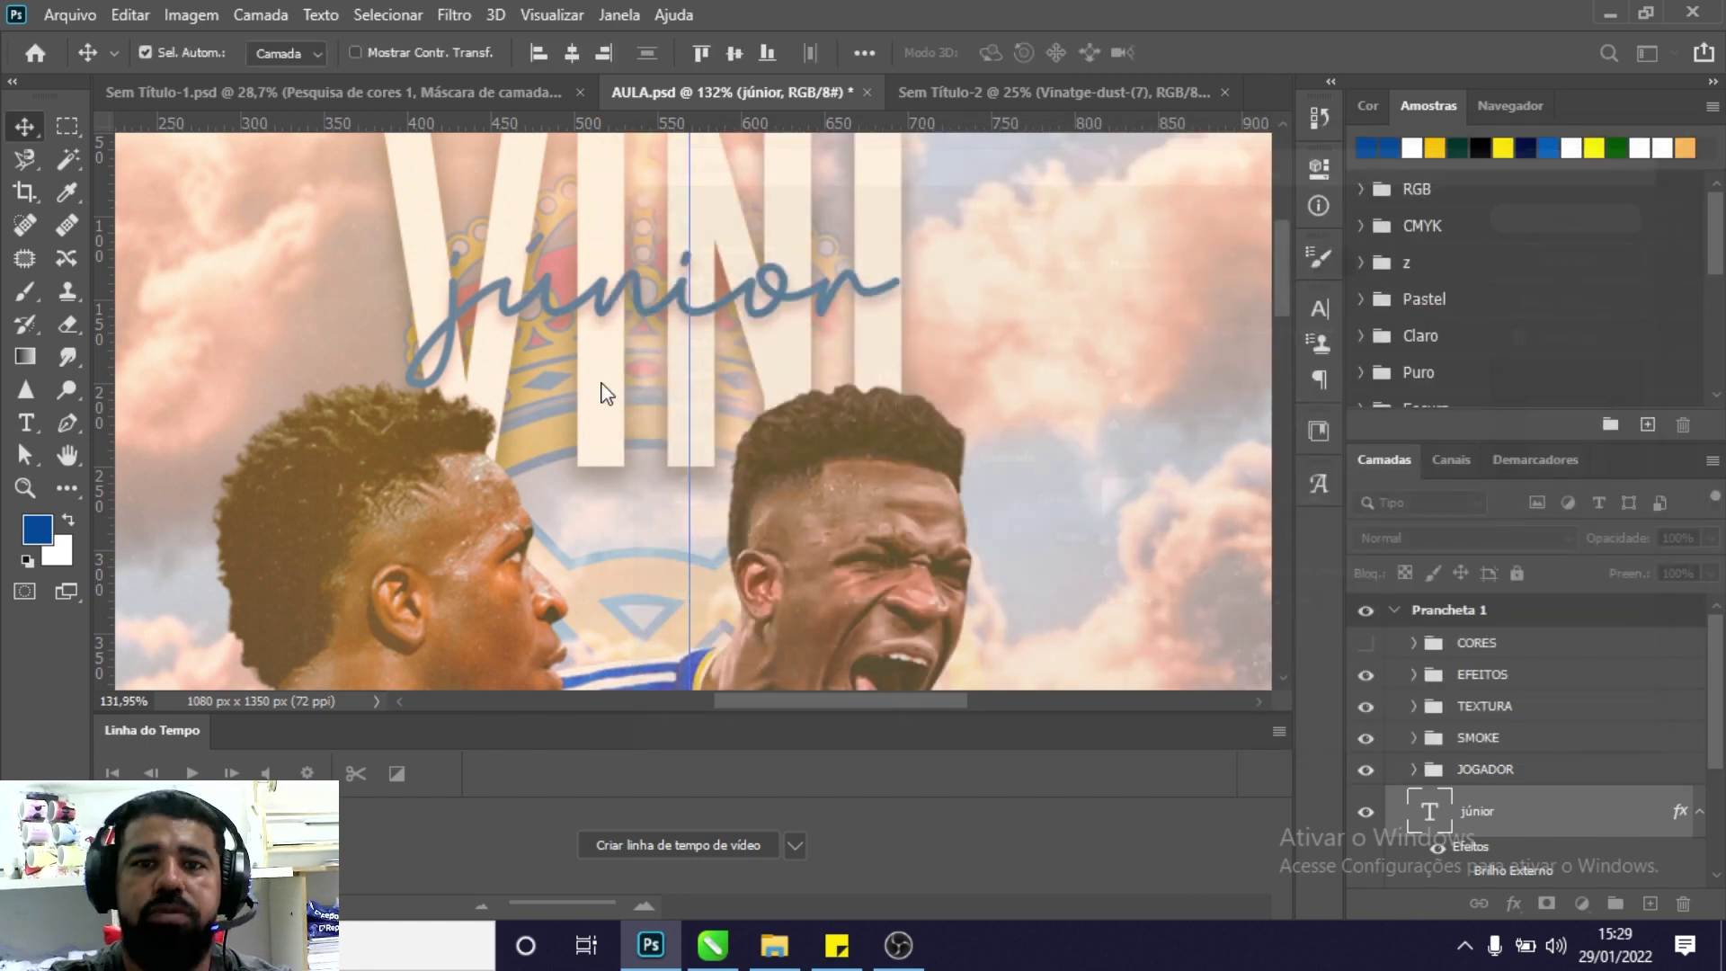
{"action": "key", "text": "z"}
{"action": "scroll", "coordinate": [677, 341], "scroll_direction": "down", "scroll_amount": 5}
Group the júnior and vini text layers and name the group TEXTO.
{"action": "scroll", "coordinate": [677, 342], "scroll_direction": "down", "scroll_amount": 3}
{"action": "scroll", "coordinate": [899, 575], "scroll_direction": "up", "scroll_amount": 4}
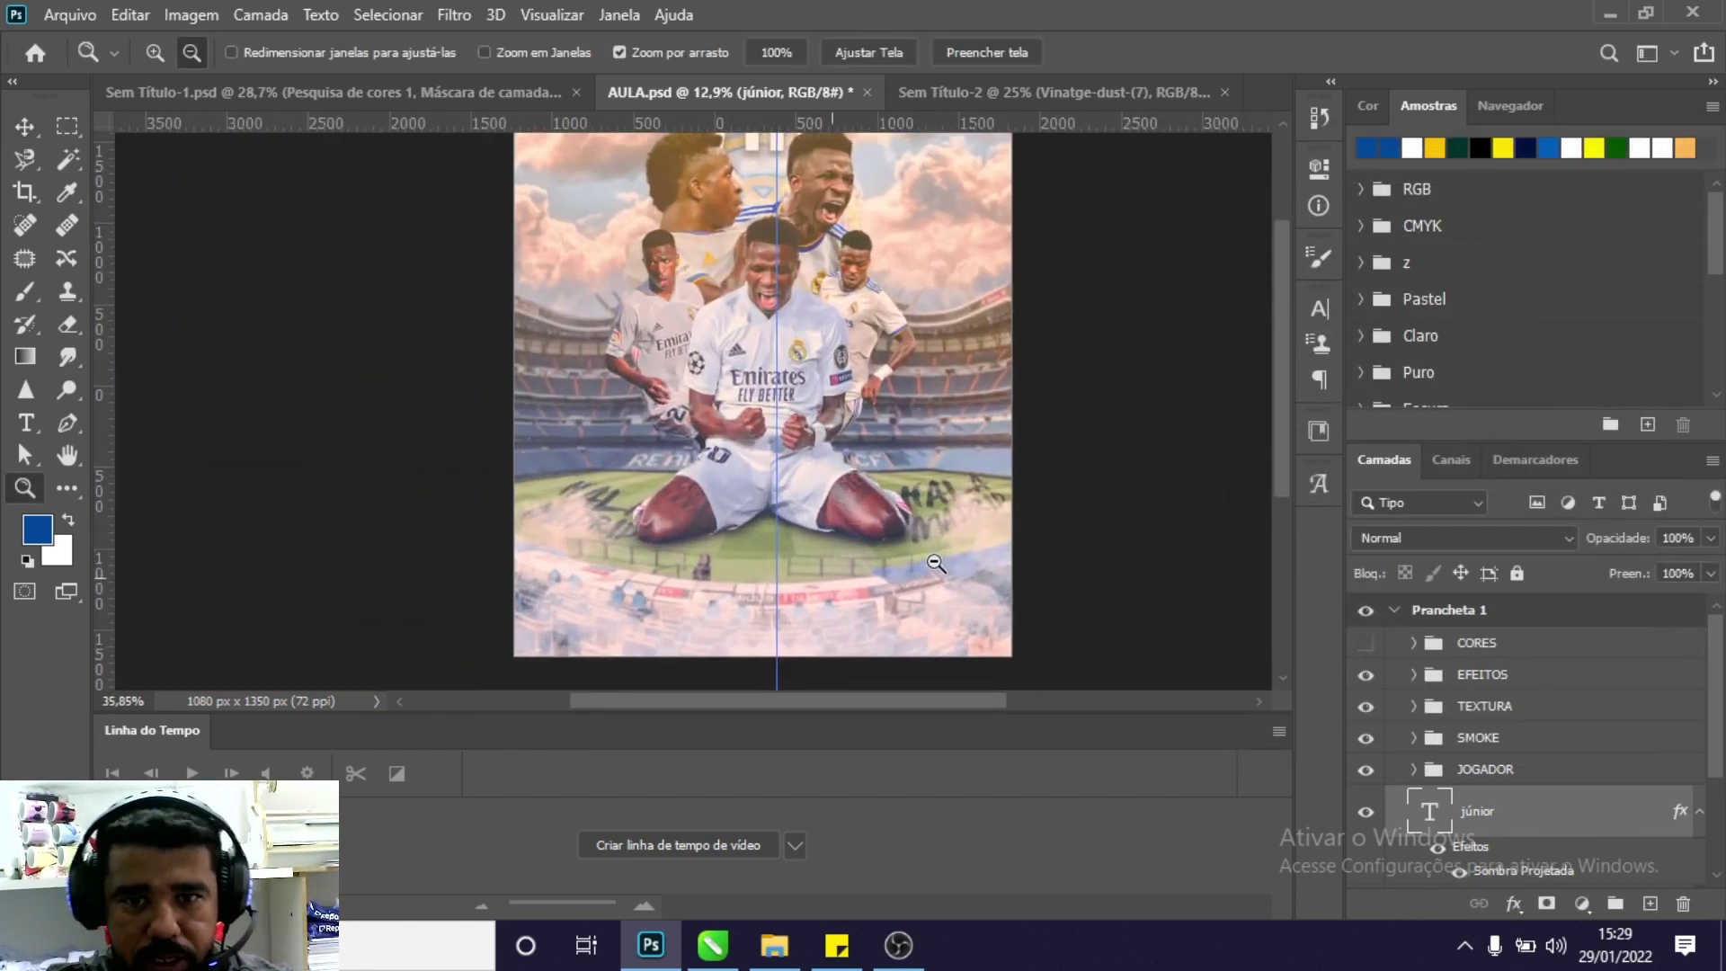
{"action": "scroll", "coordinate": [912, 555], "scroll_direction": "down", "scroll_amount": 2}
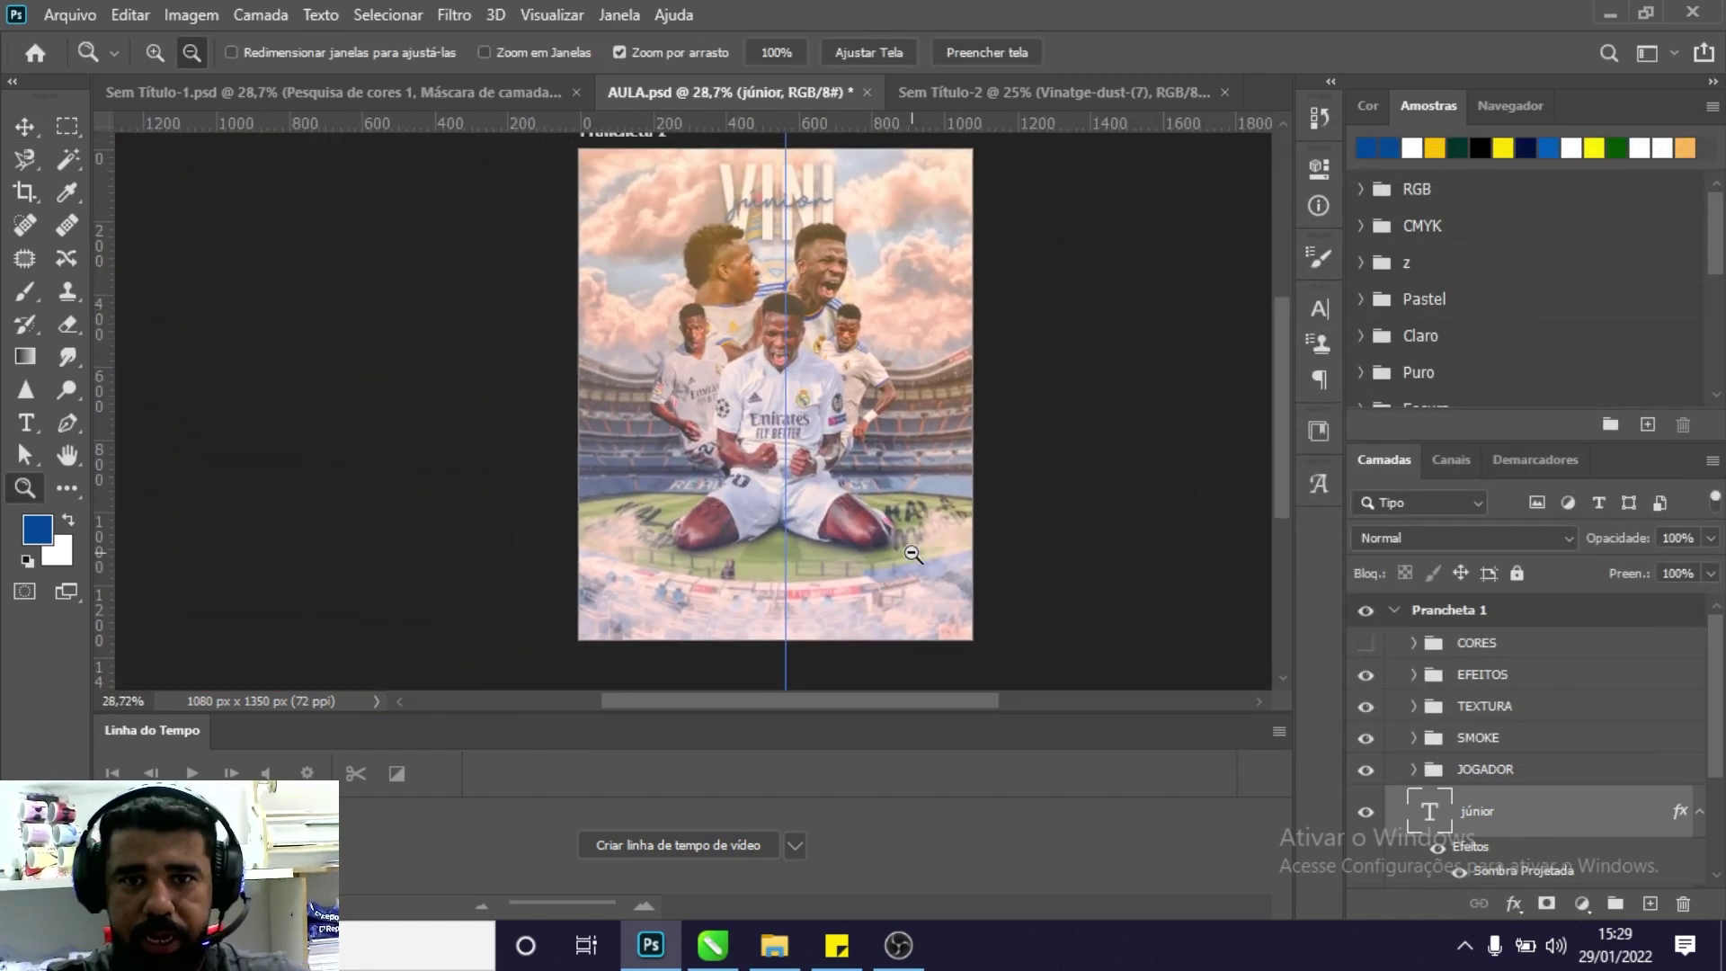
{"action": "scroll", "coordinate": [934, 386], "scroll_direction": "up", "scroll_amount": 3}
{"action": "scroll", "coordinate": [933, 386], "scroll_direction": "up", "scroll_amount": 1}
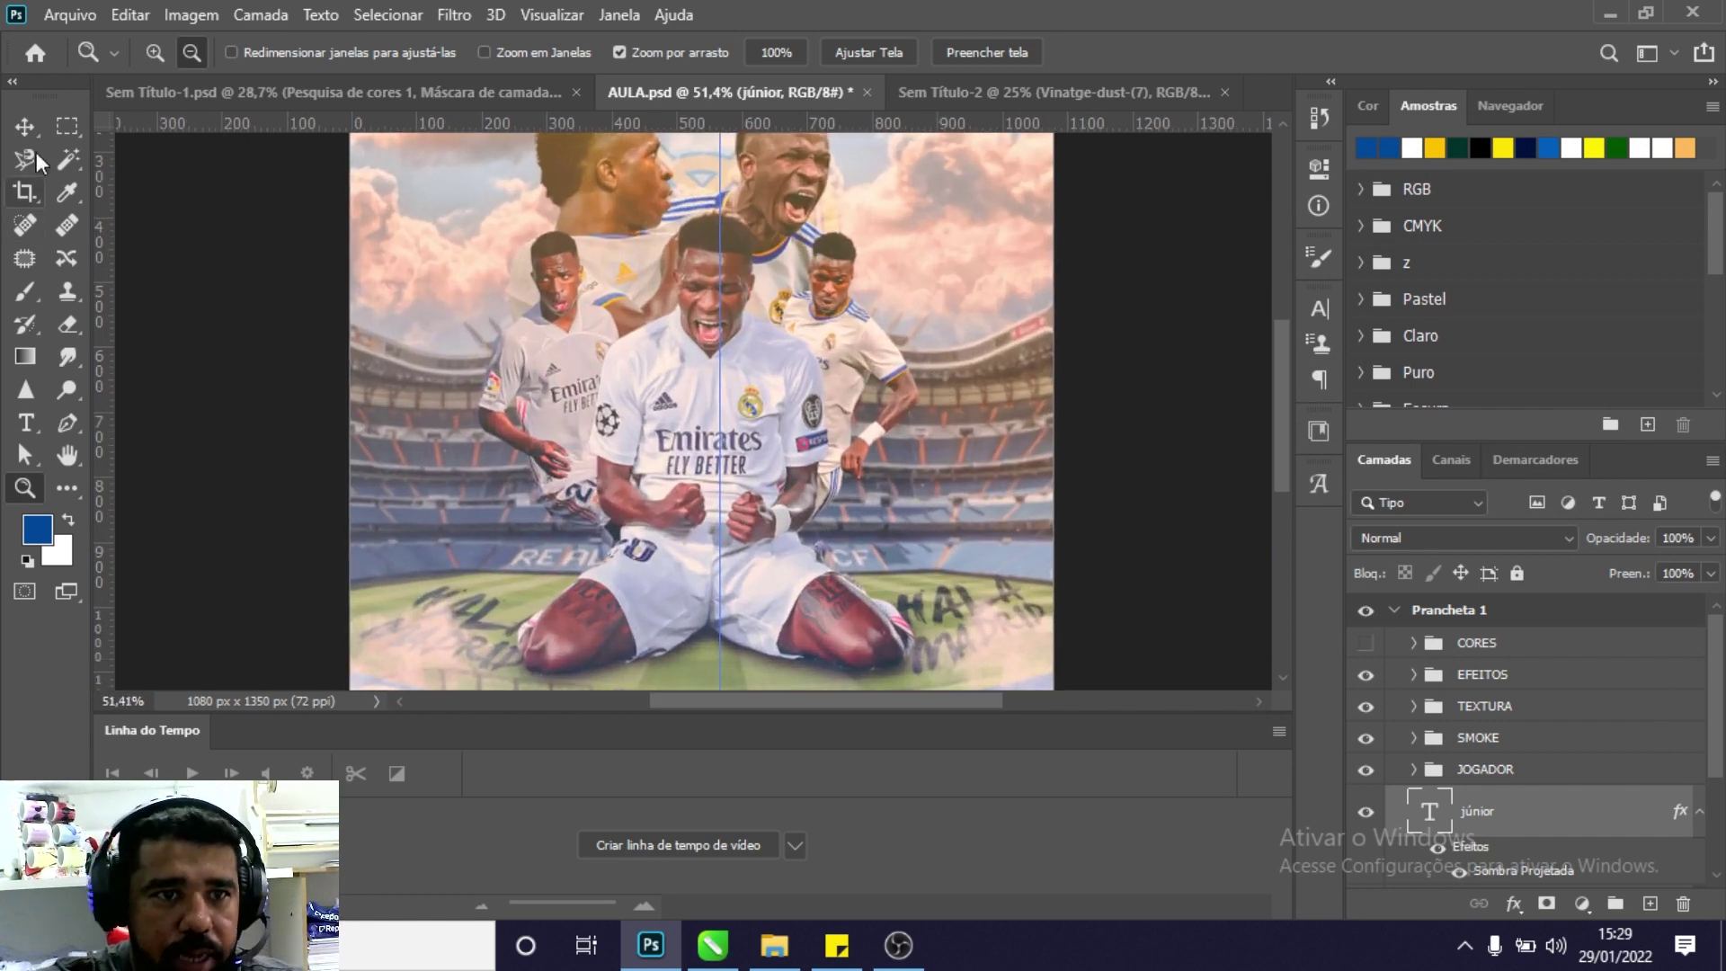
{"action": "key", "text": "v"}
{"action": "scroll", "coordinate": [1509, 838], "scroll_direction": "down", "scroll_amount": 2}
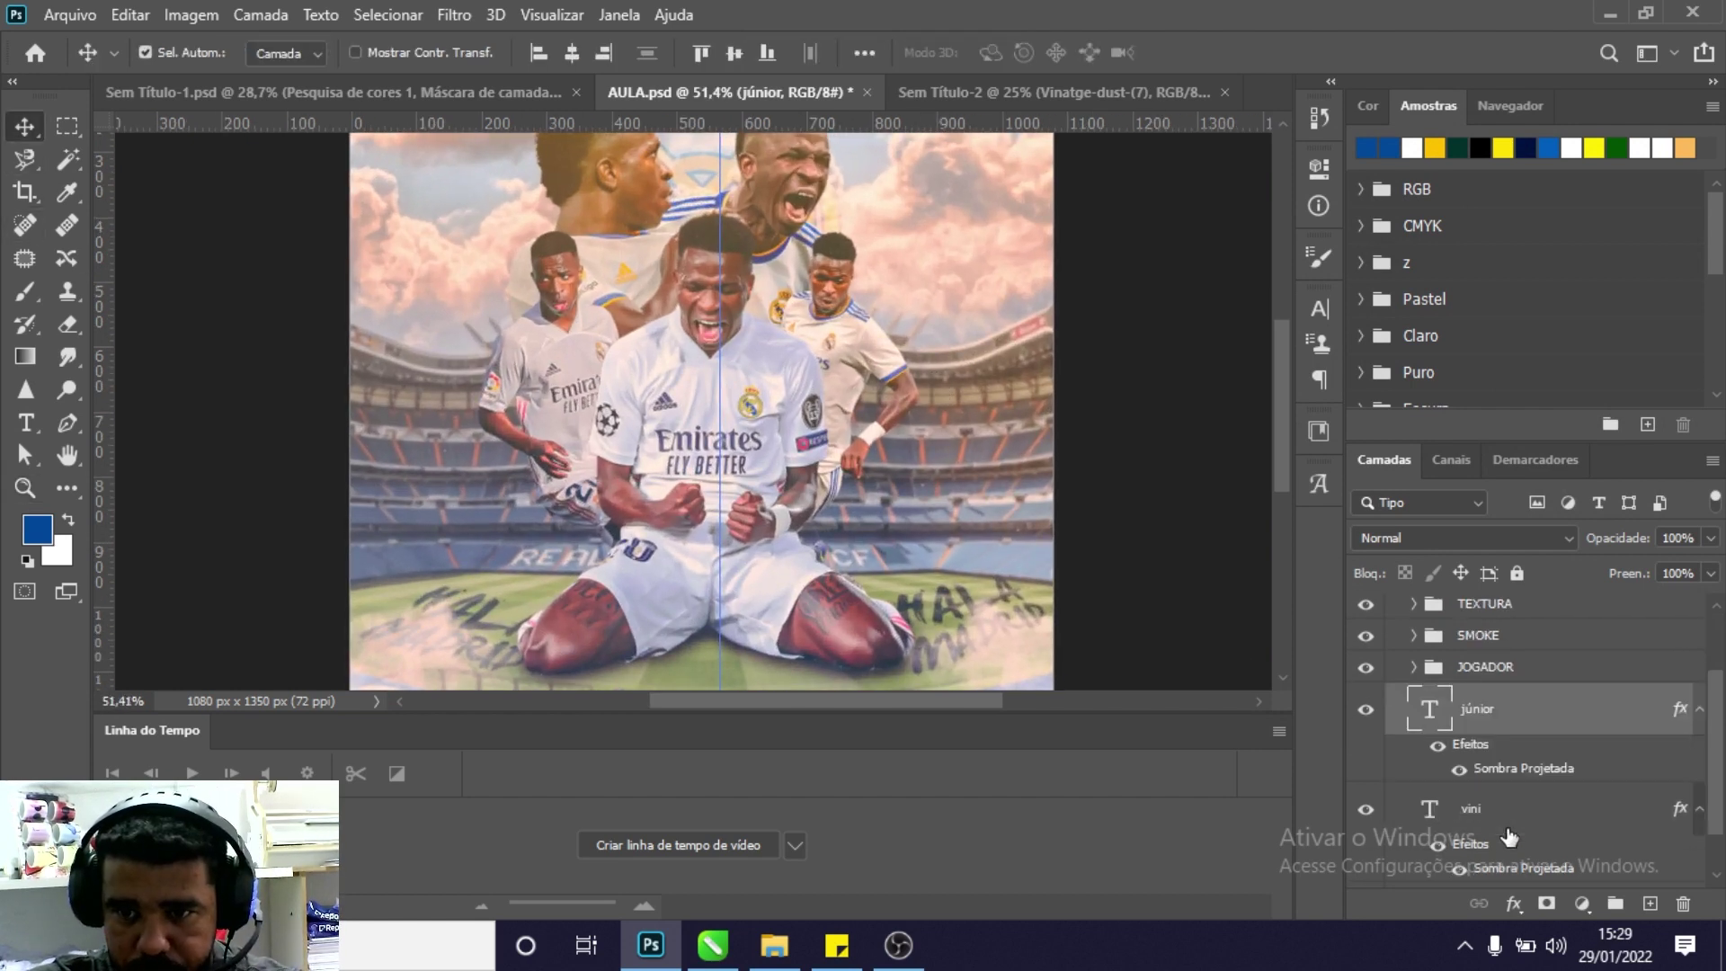
{"action": "key", "text": "ctrl+g"}
{"action": "double_click", "coordinate": [1488, 801]}
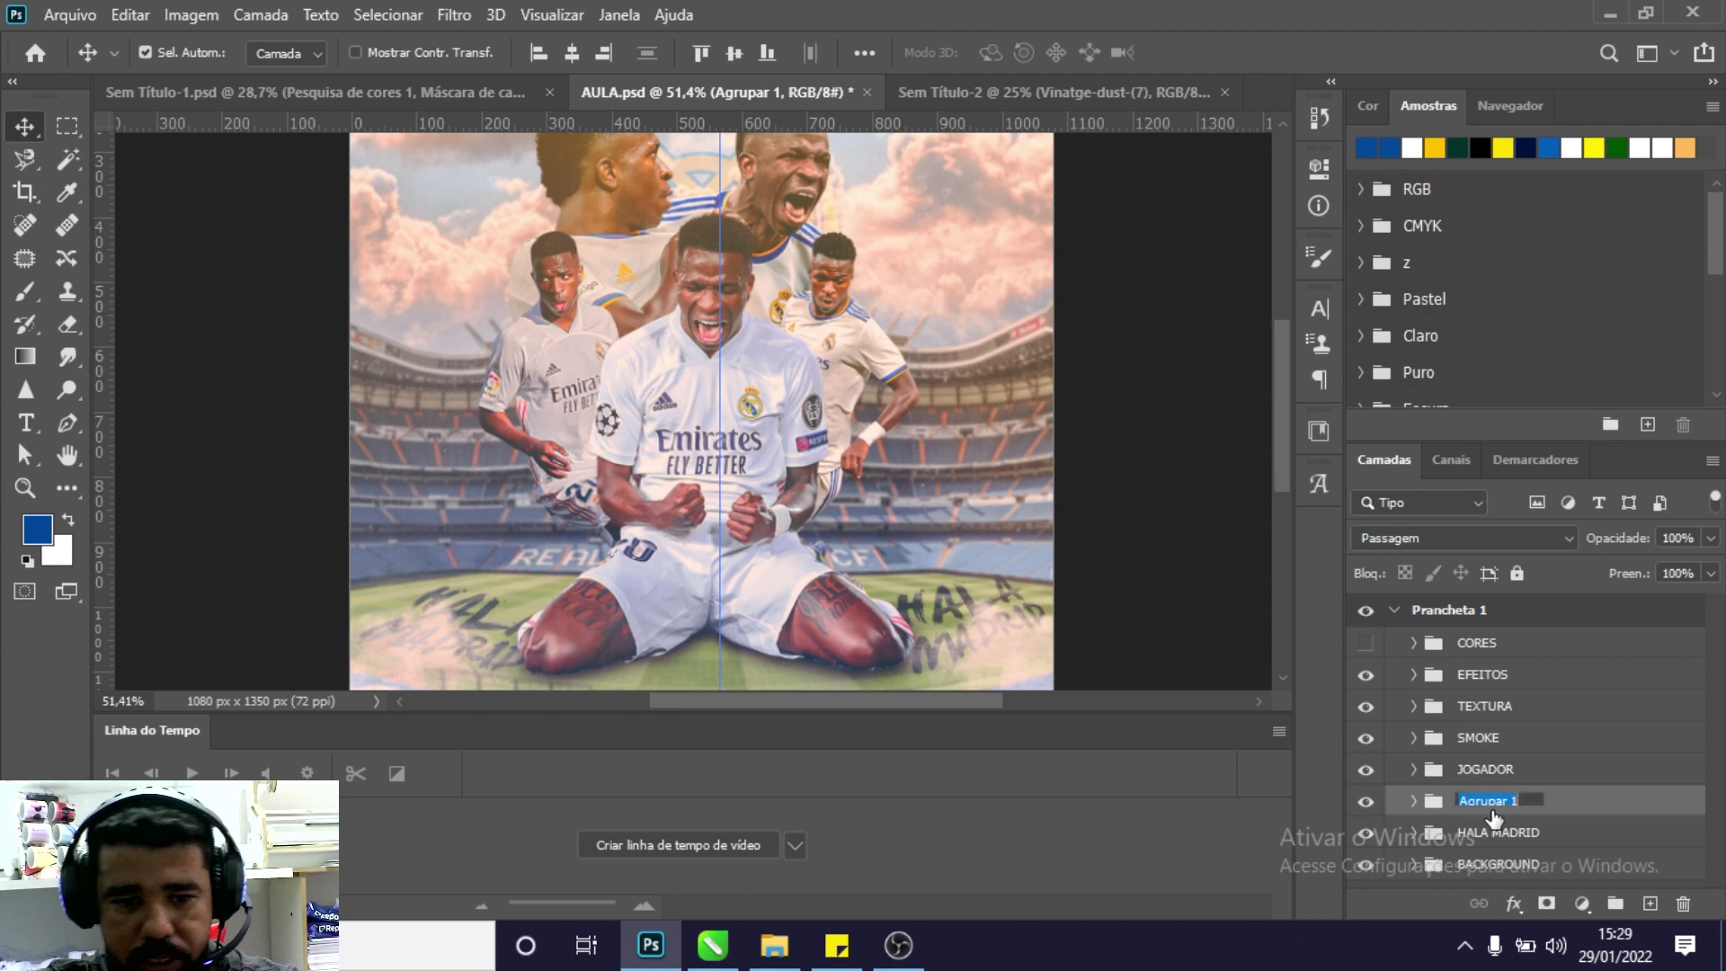
{"action": "type", "text": "TEXTO"}
{"action": "key", "text": "Return"}
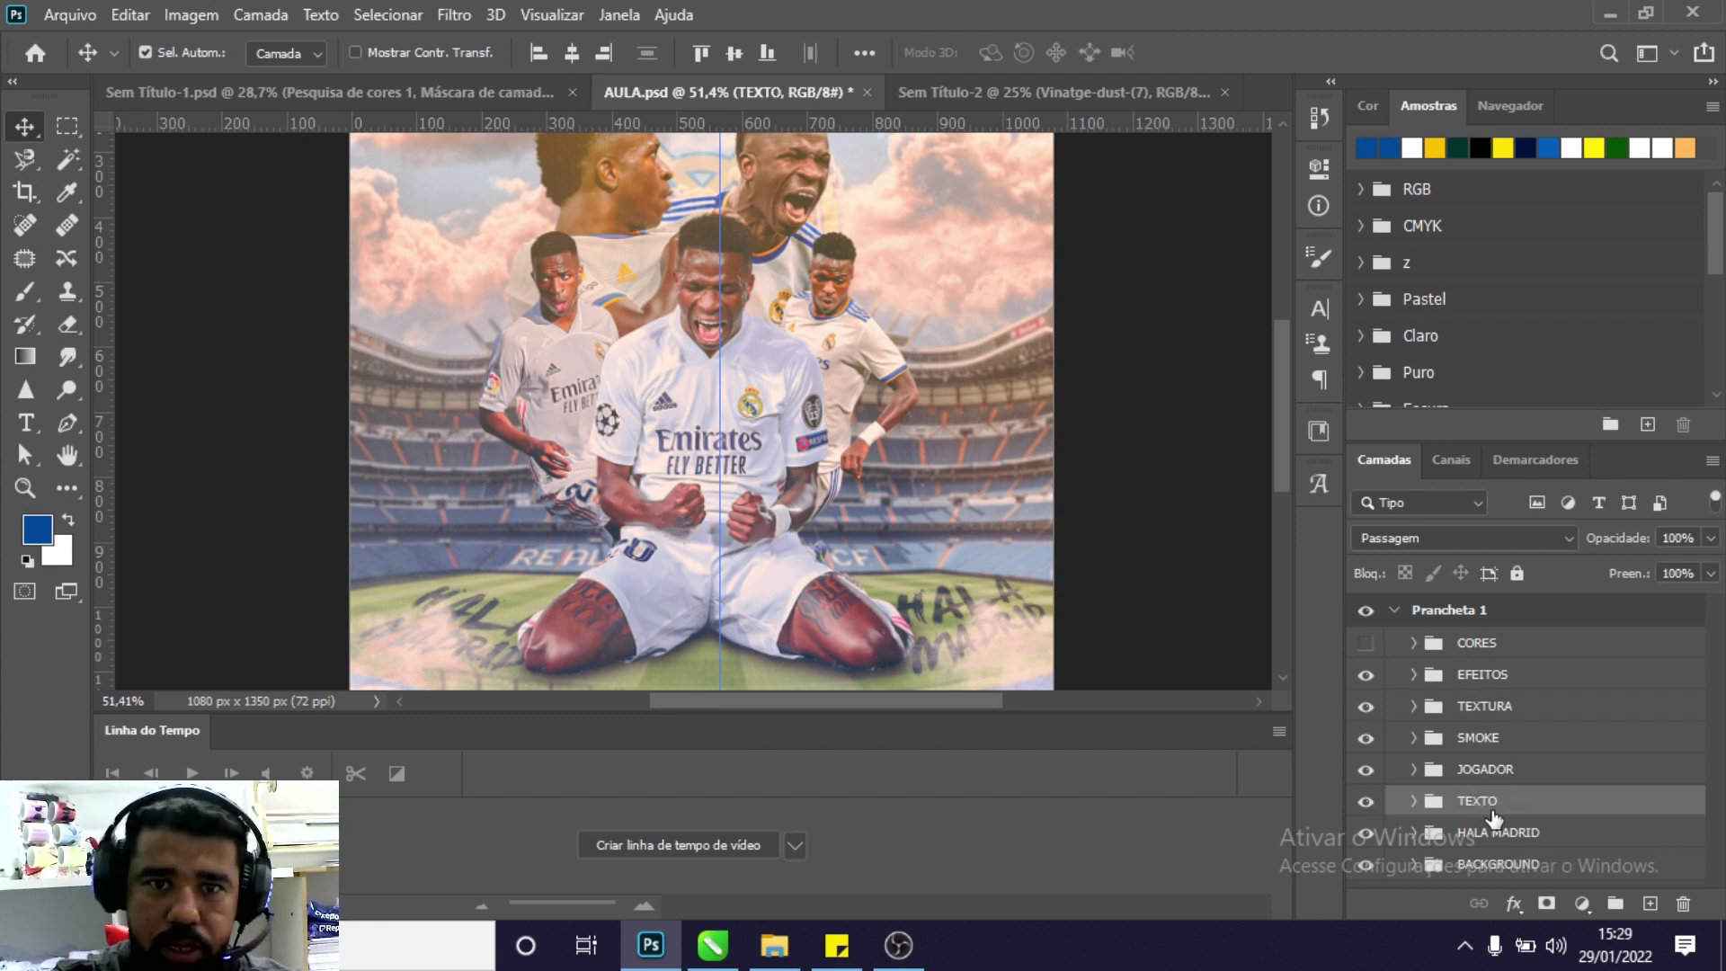
Expand JOGADOR and add an empty layer above the Vinicius player layer.
{"action": "left_click", "coordinate": [1414, 769]}
{"action": "scroll", "coordinate": [1449, 804], "scroll_direction": "down", "scroll_amount": 2}
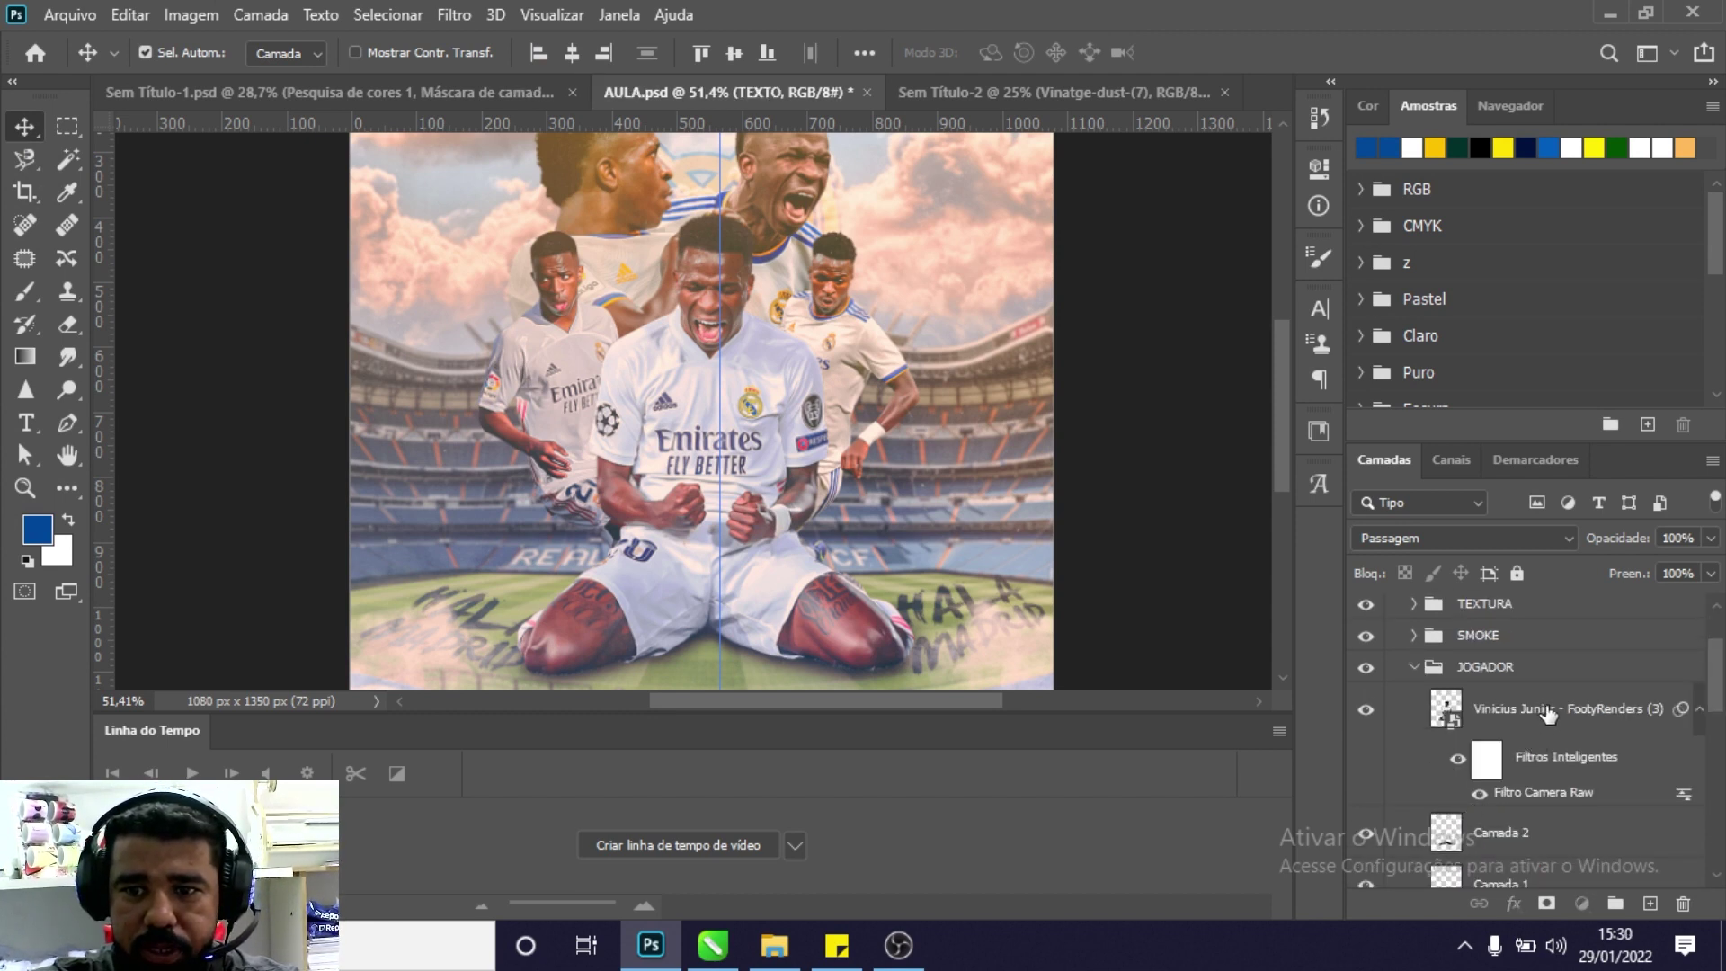
{"action": "left_click", "coordinate": [1548, 713]}
{"action": "left_click", "coordinate": [1650, 902]}
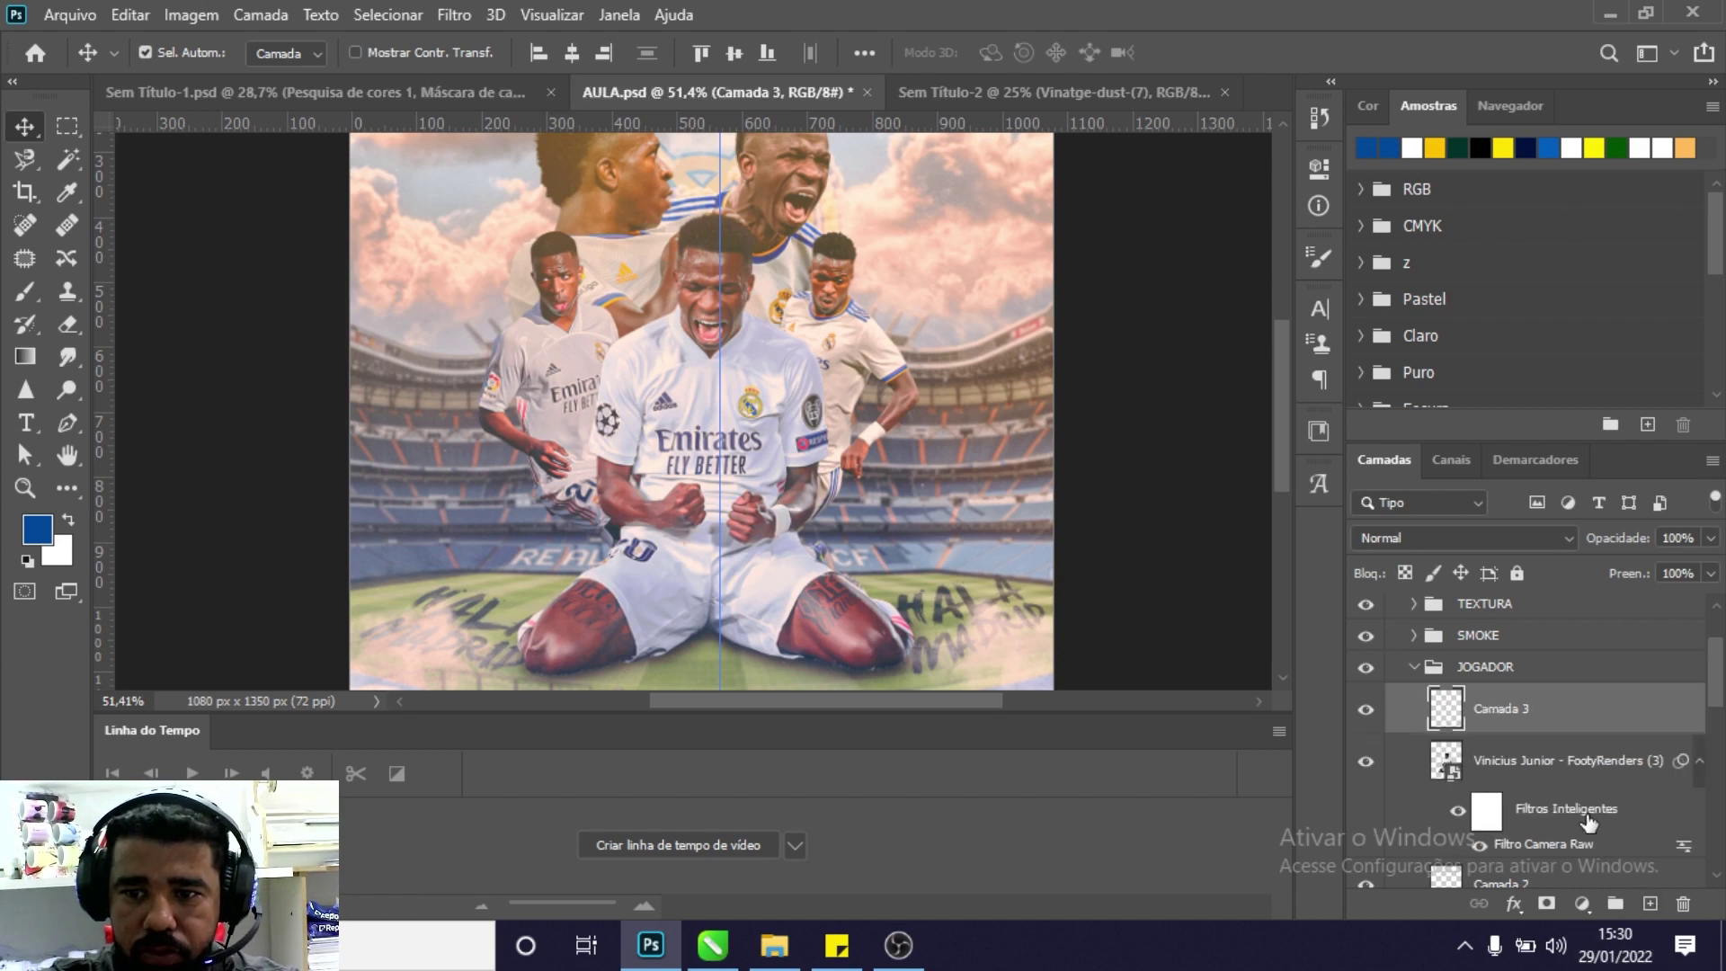
Move Camada 3 below the player and paint a large soft yellow glow behind him.
{"action": "left_click_drag", "start_coordinate": [1552, 726], "coordinate": [1528, 849]}
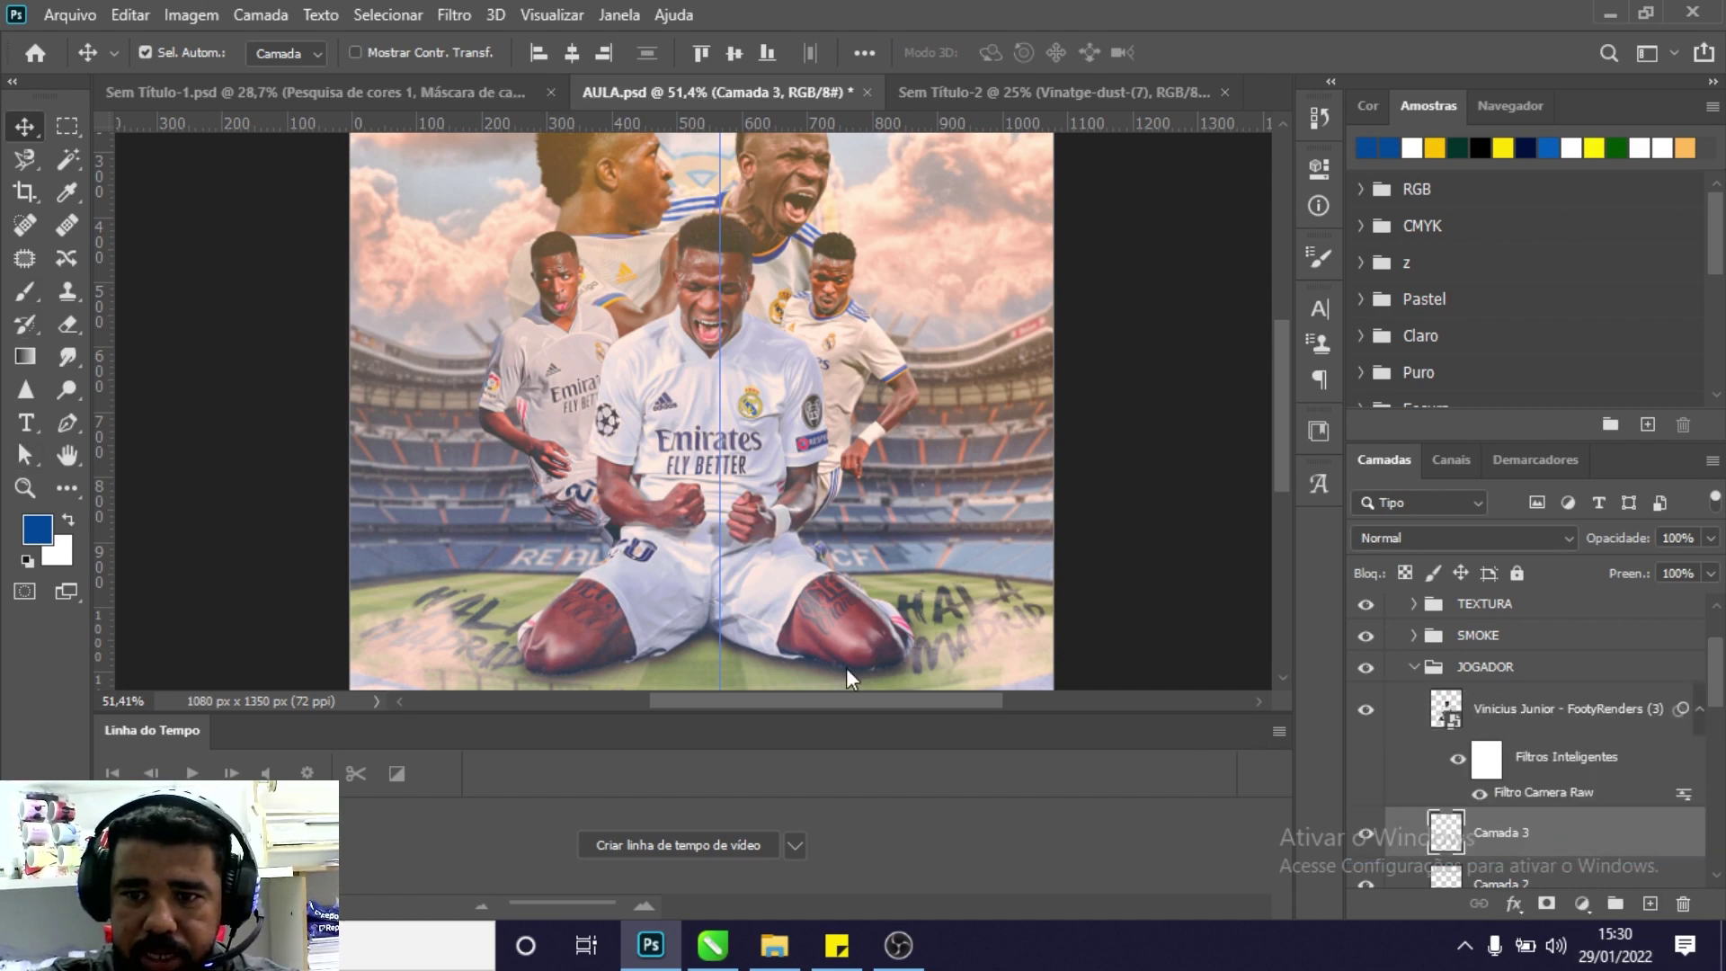
{"action": "left_click", "coordinate": [24, 290]}
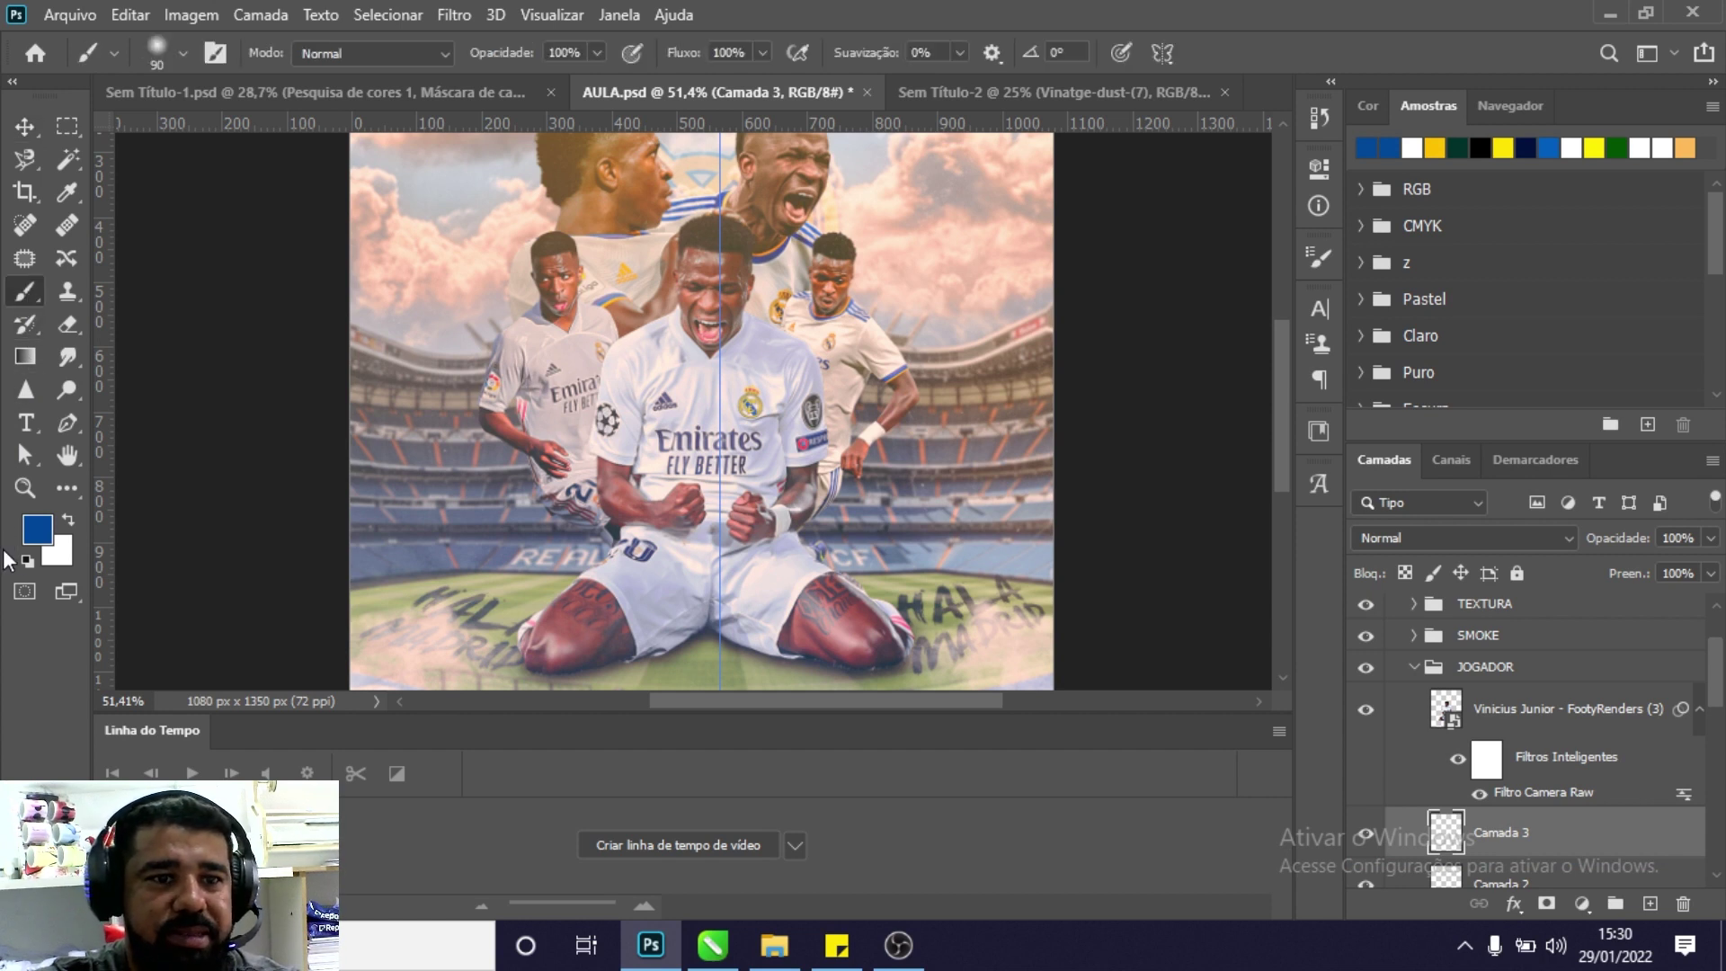
{"action": "left_click", "coordinate": [1426, 147]}
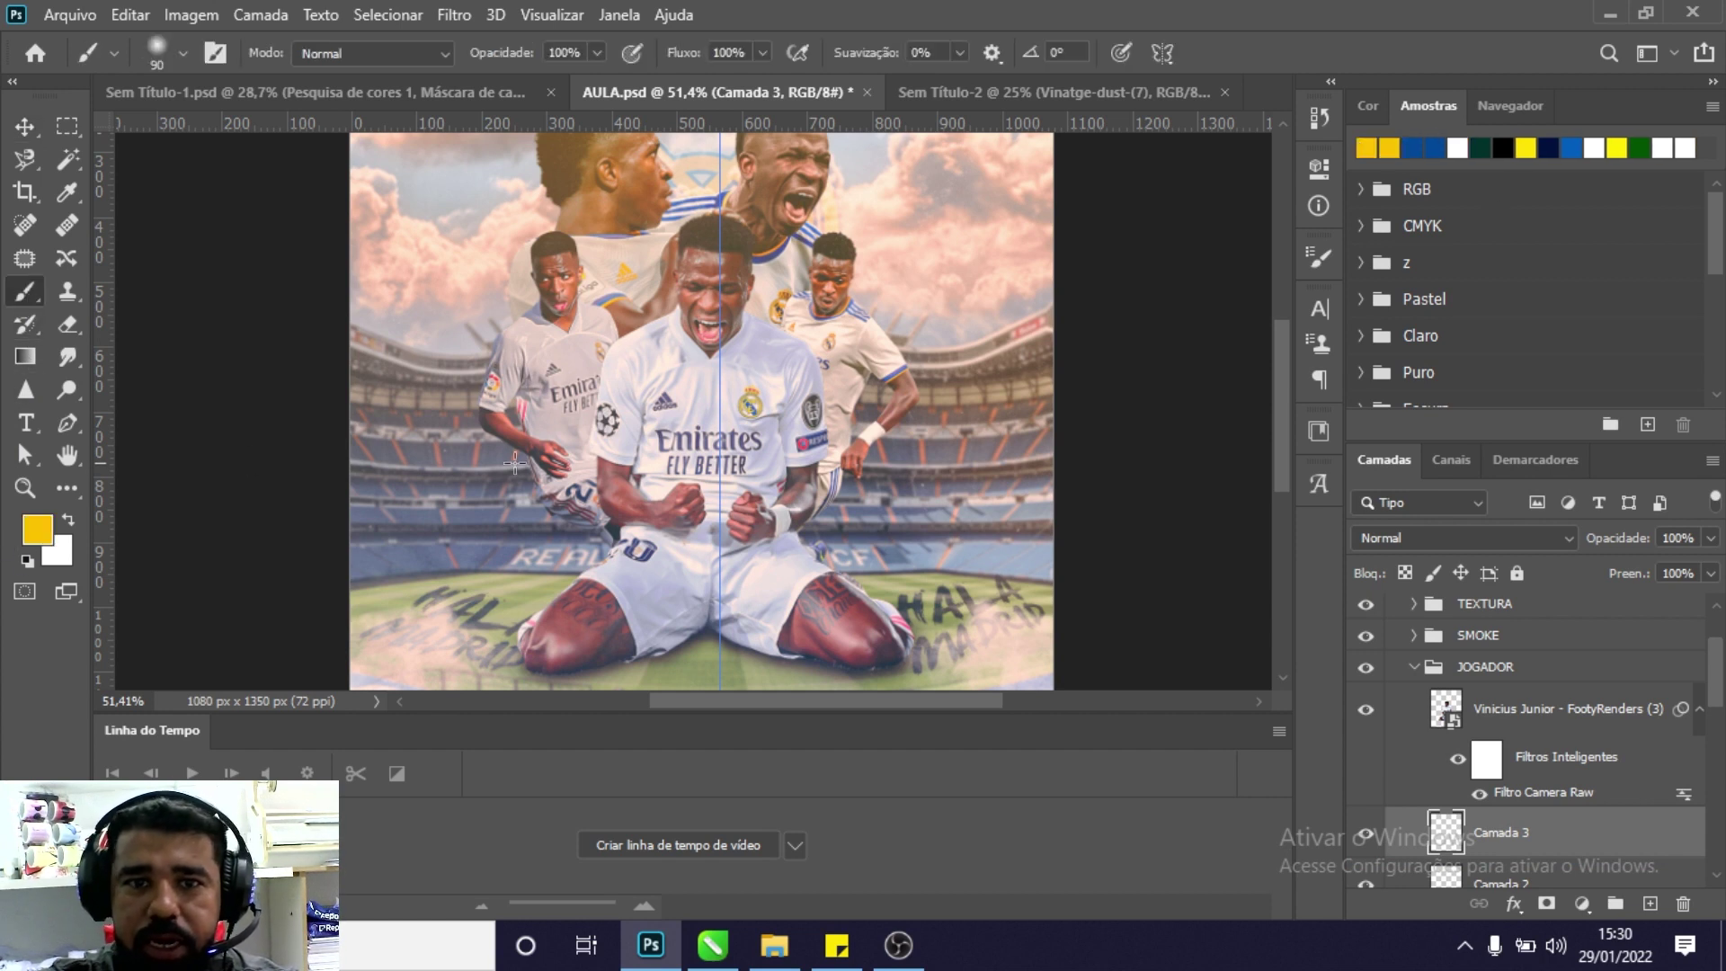
{"action": "key", "text": "bracketright"}
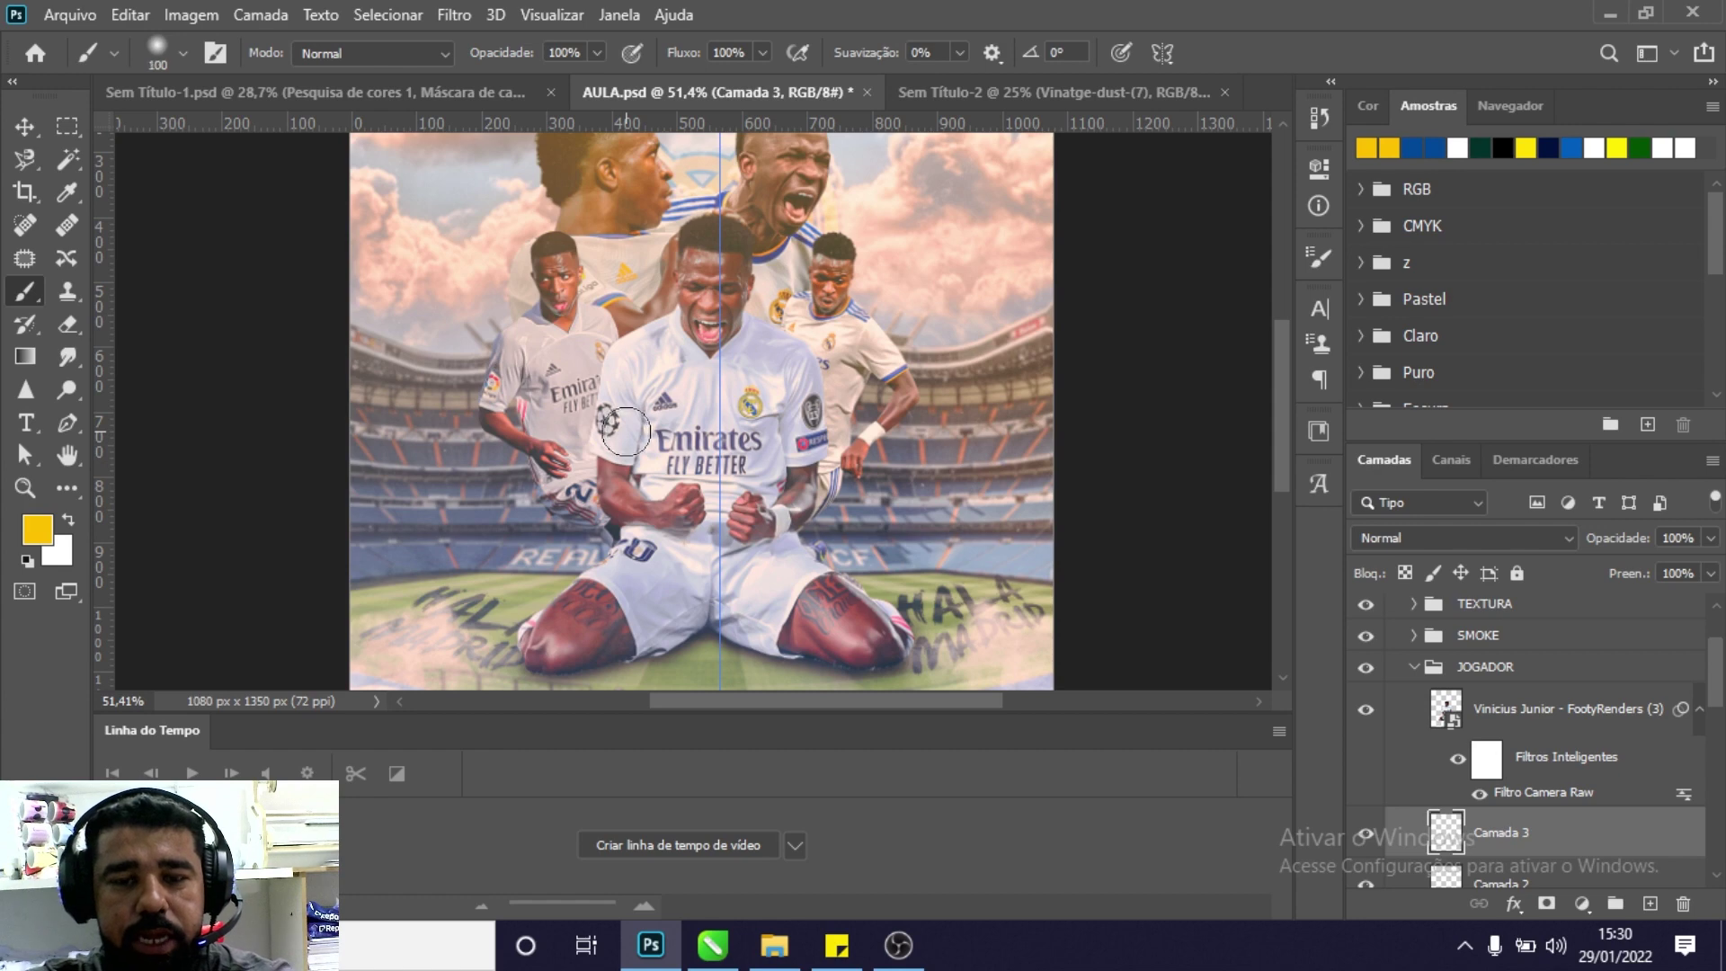
{"action": "key", "text": "bracketright"}
{"action": "key", "text": "bracketright"}
{"action": "key", "text": "bracketright"}
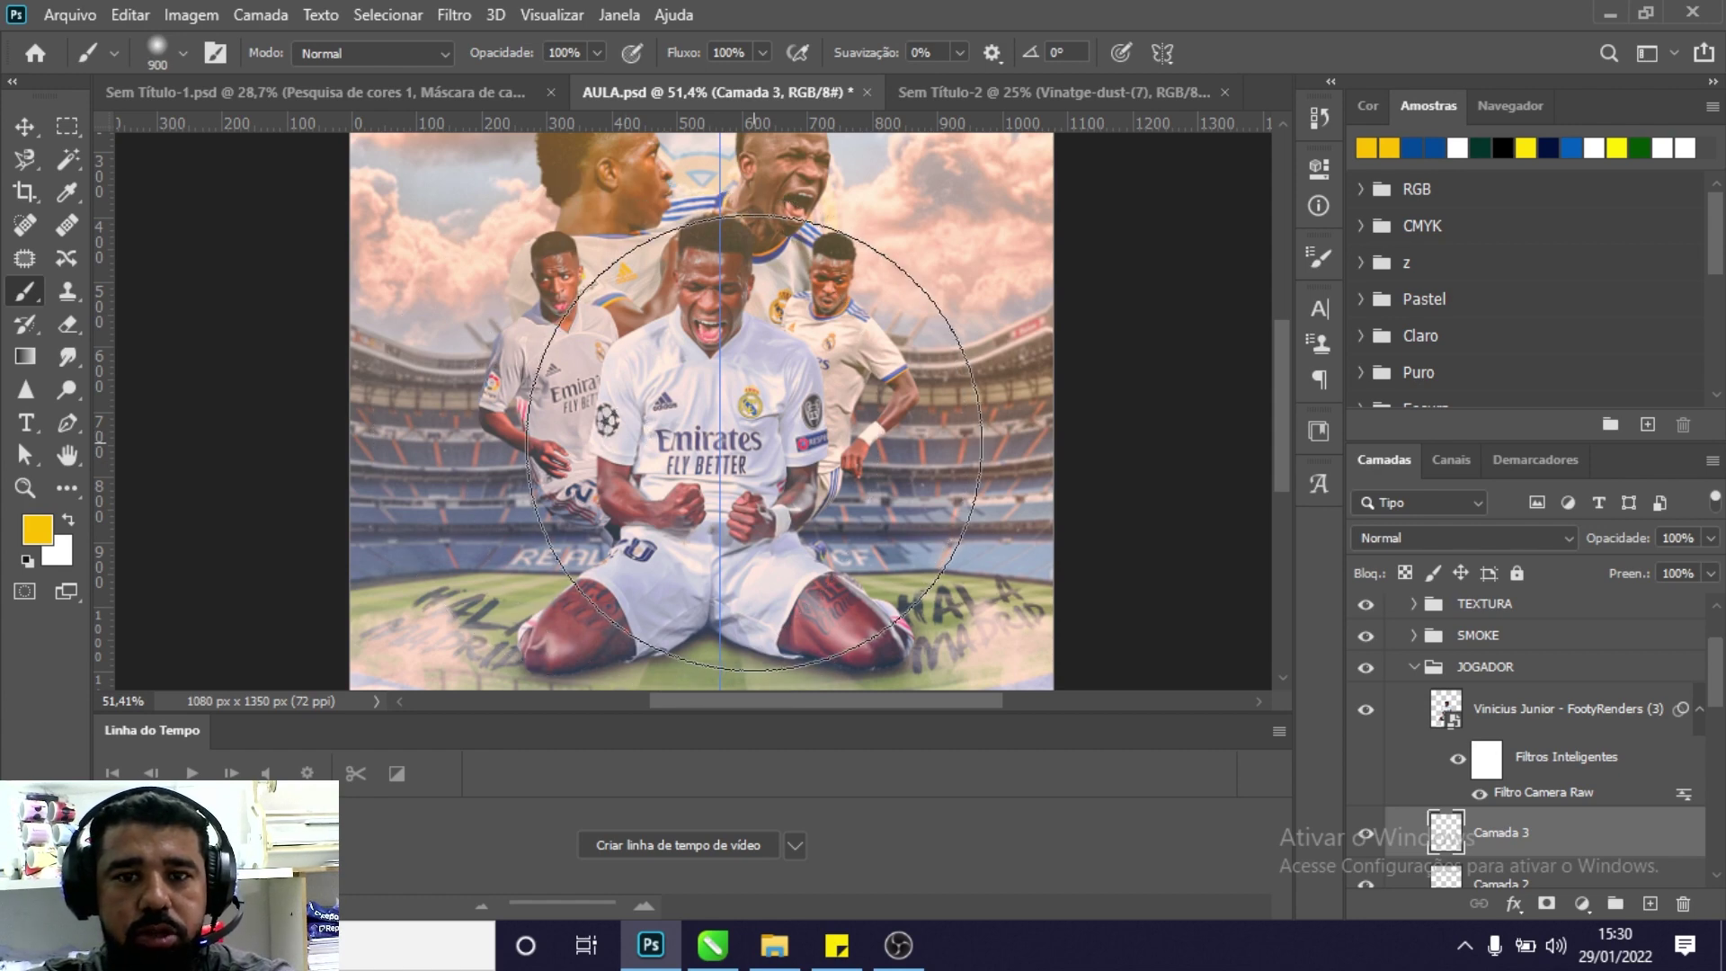
{"action": "left_click", "coordinate": [698, 431]}
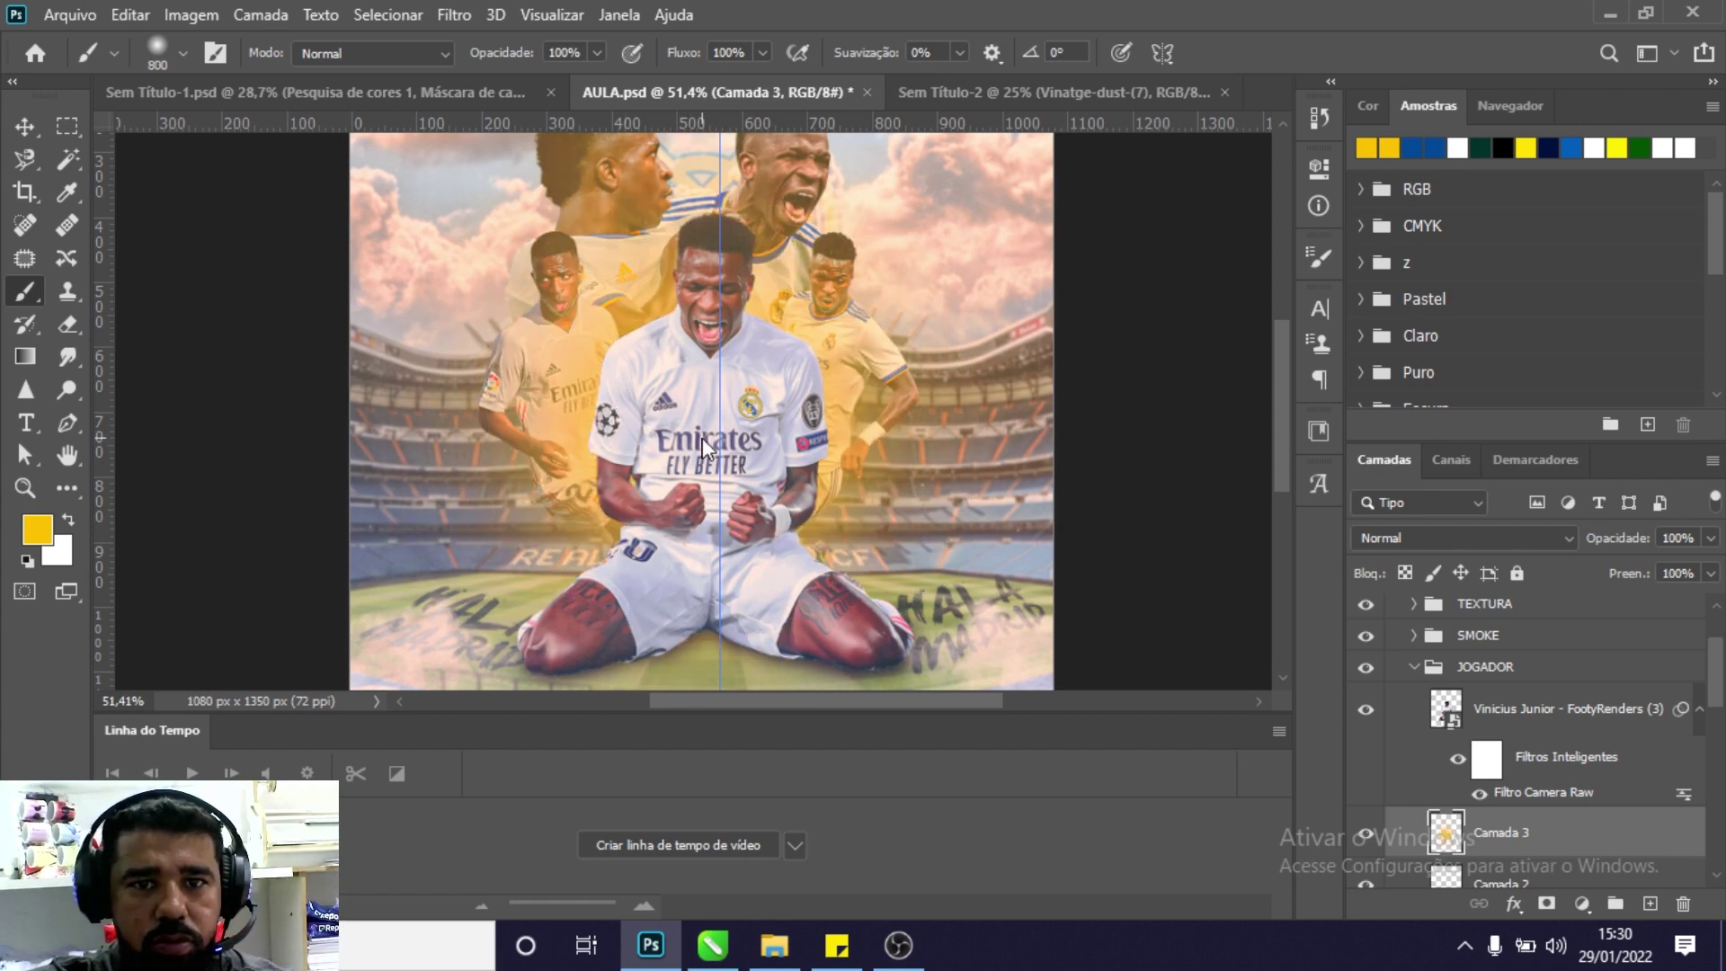
Set Camada 3 to Divisão at 37% opacity, then add a new layer above Vinicius.
{"action": "left_click", "coordinate": [1430, 535]}
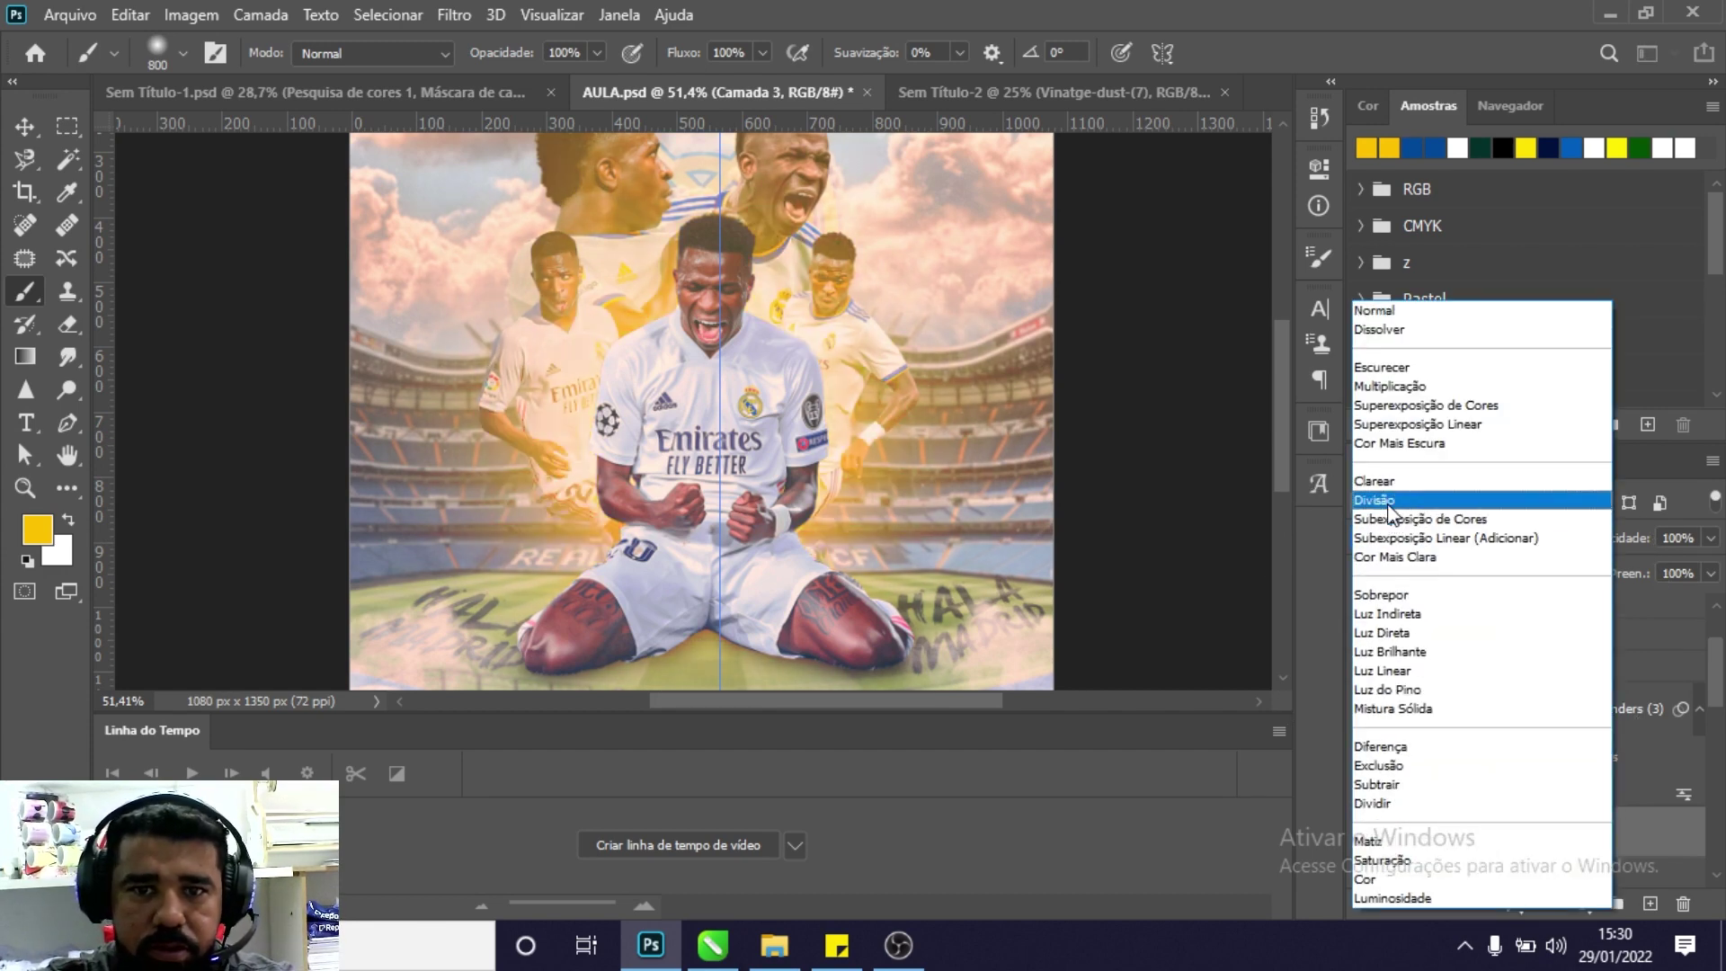
{"action": "left_click", "coordinate": [1390, 502]}
{"action": "left_click", "coordinate": [1710, 538]}
{"action": "left_click_drag", "start_coordinate": [1680, 566], "coordinate": [1657, 564]}
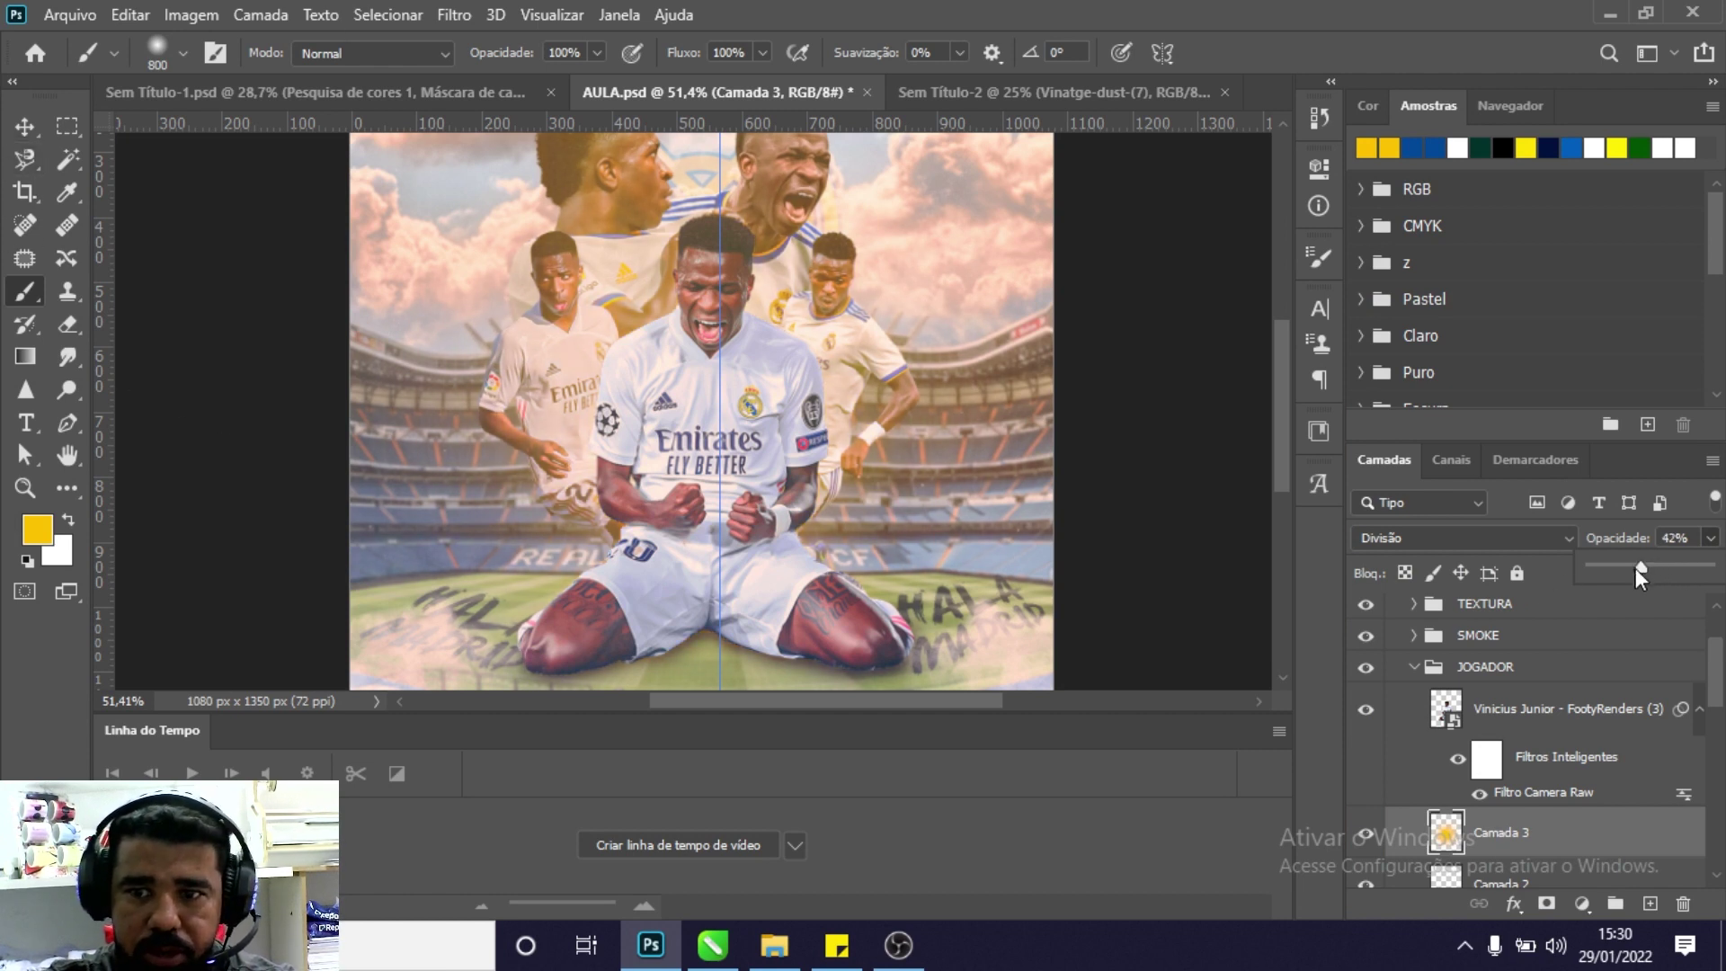
{"action": "left_click", "coordinate": [24, 125]}
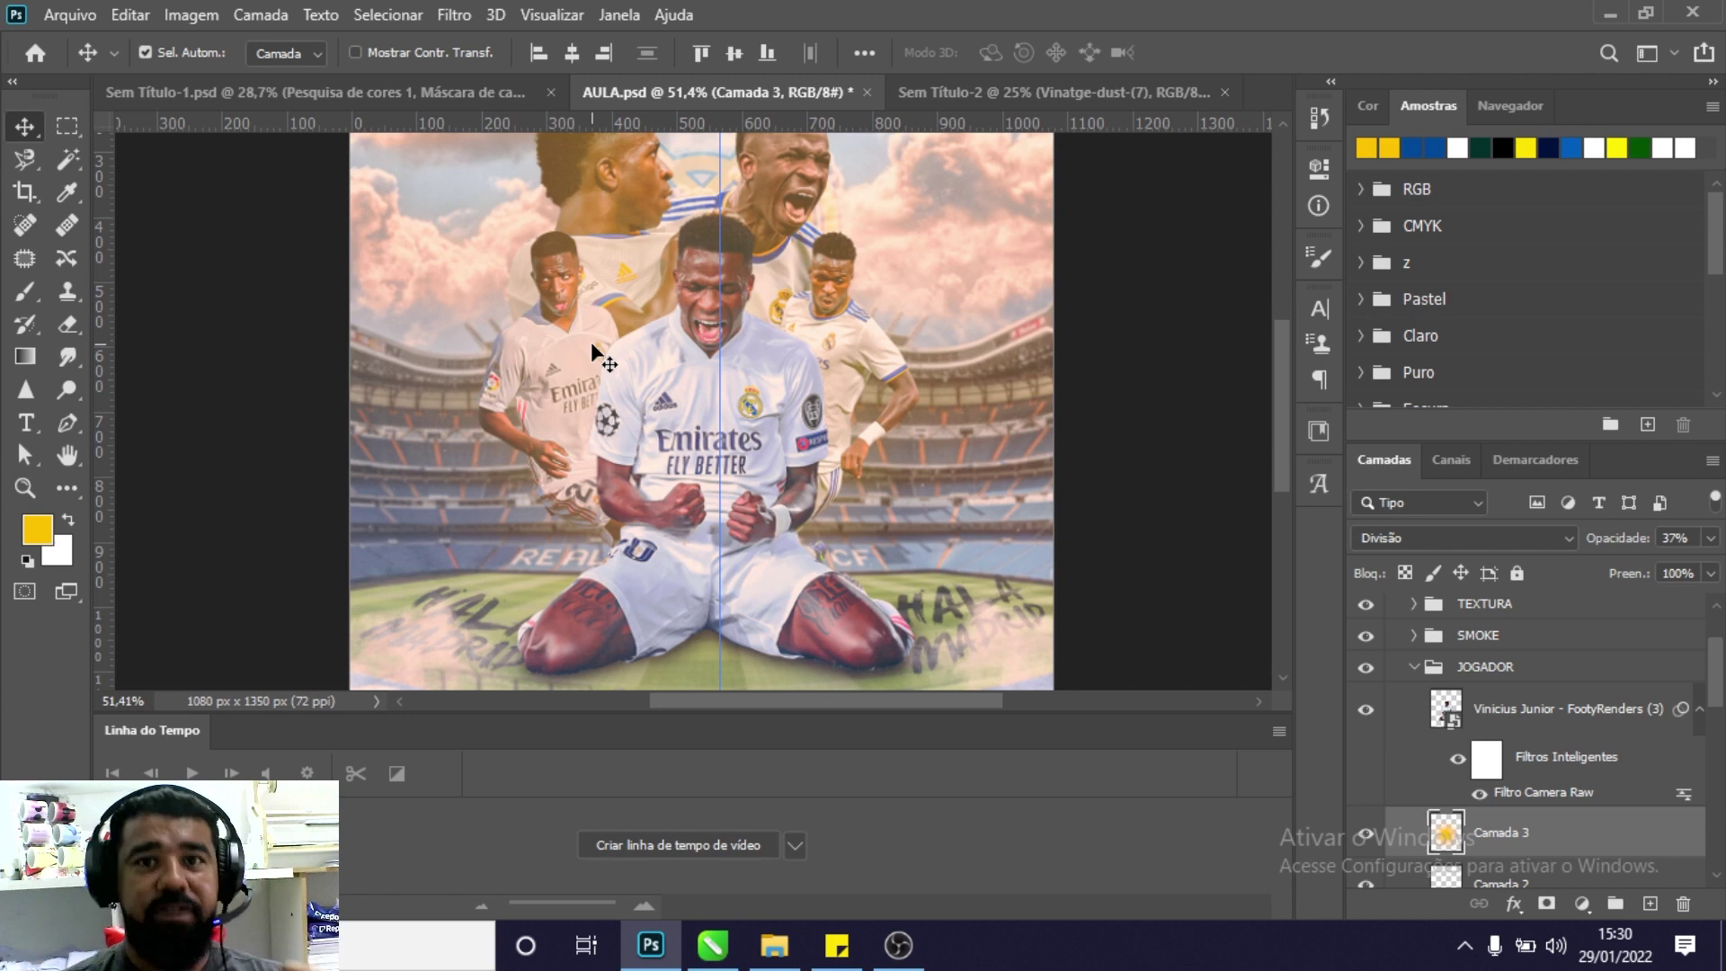
{"action": "left_click", "coordinate": [1604, 723]}
{"action": "left_click", "coordinate": [1651, 905]}
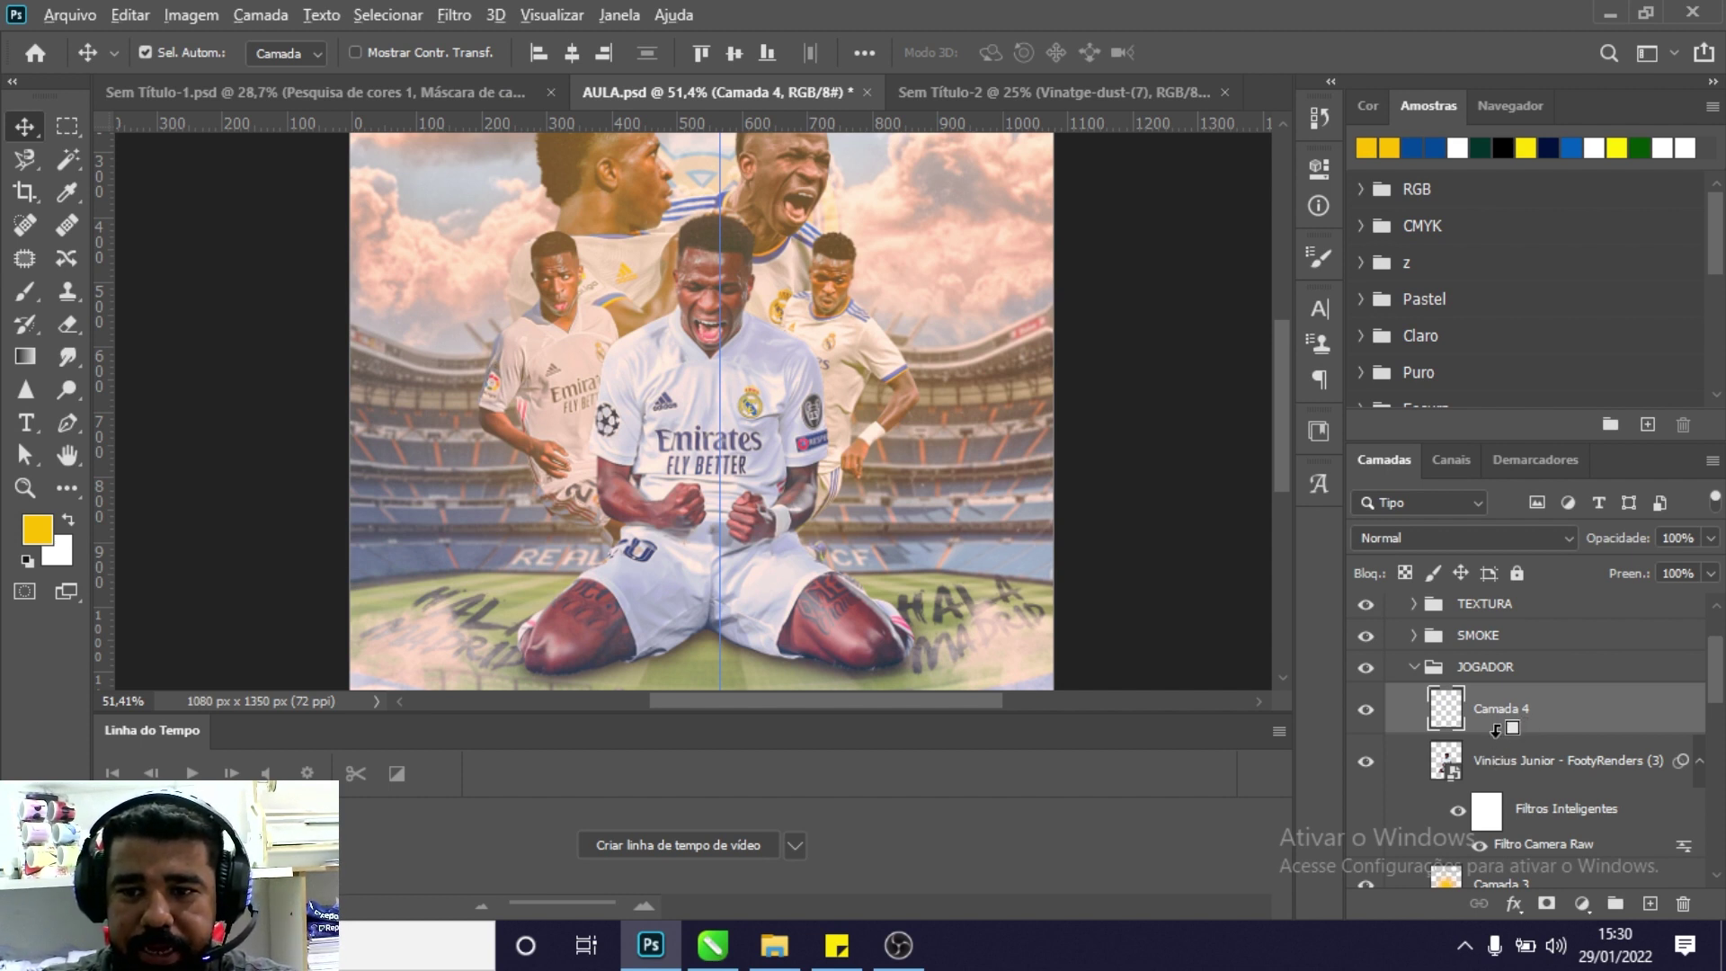
Clip Camada 4 to the Vinicius layer, undo a test yellow stroke and shrink the brush.
{"action": "left_click", "coordinate": [1495, 729], "text": "alt"}
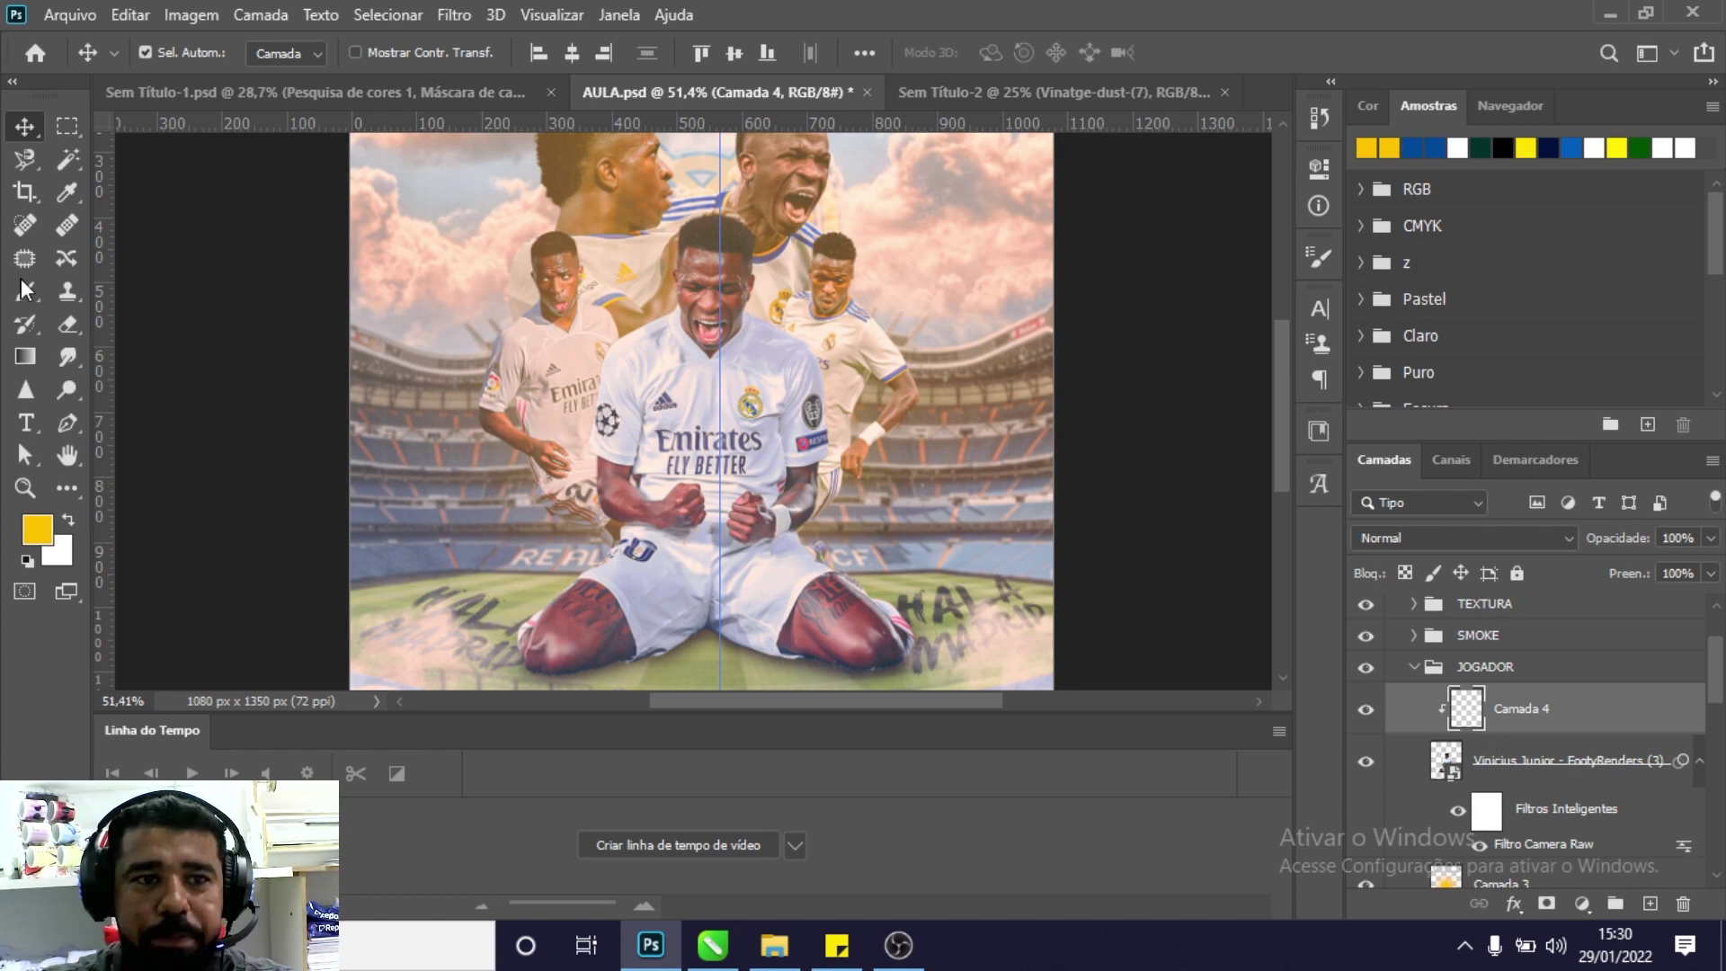
{"action": "left_click", "coordinate": [25, 292]}
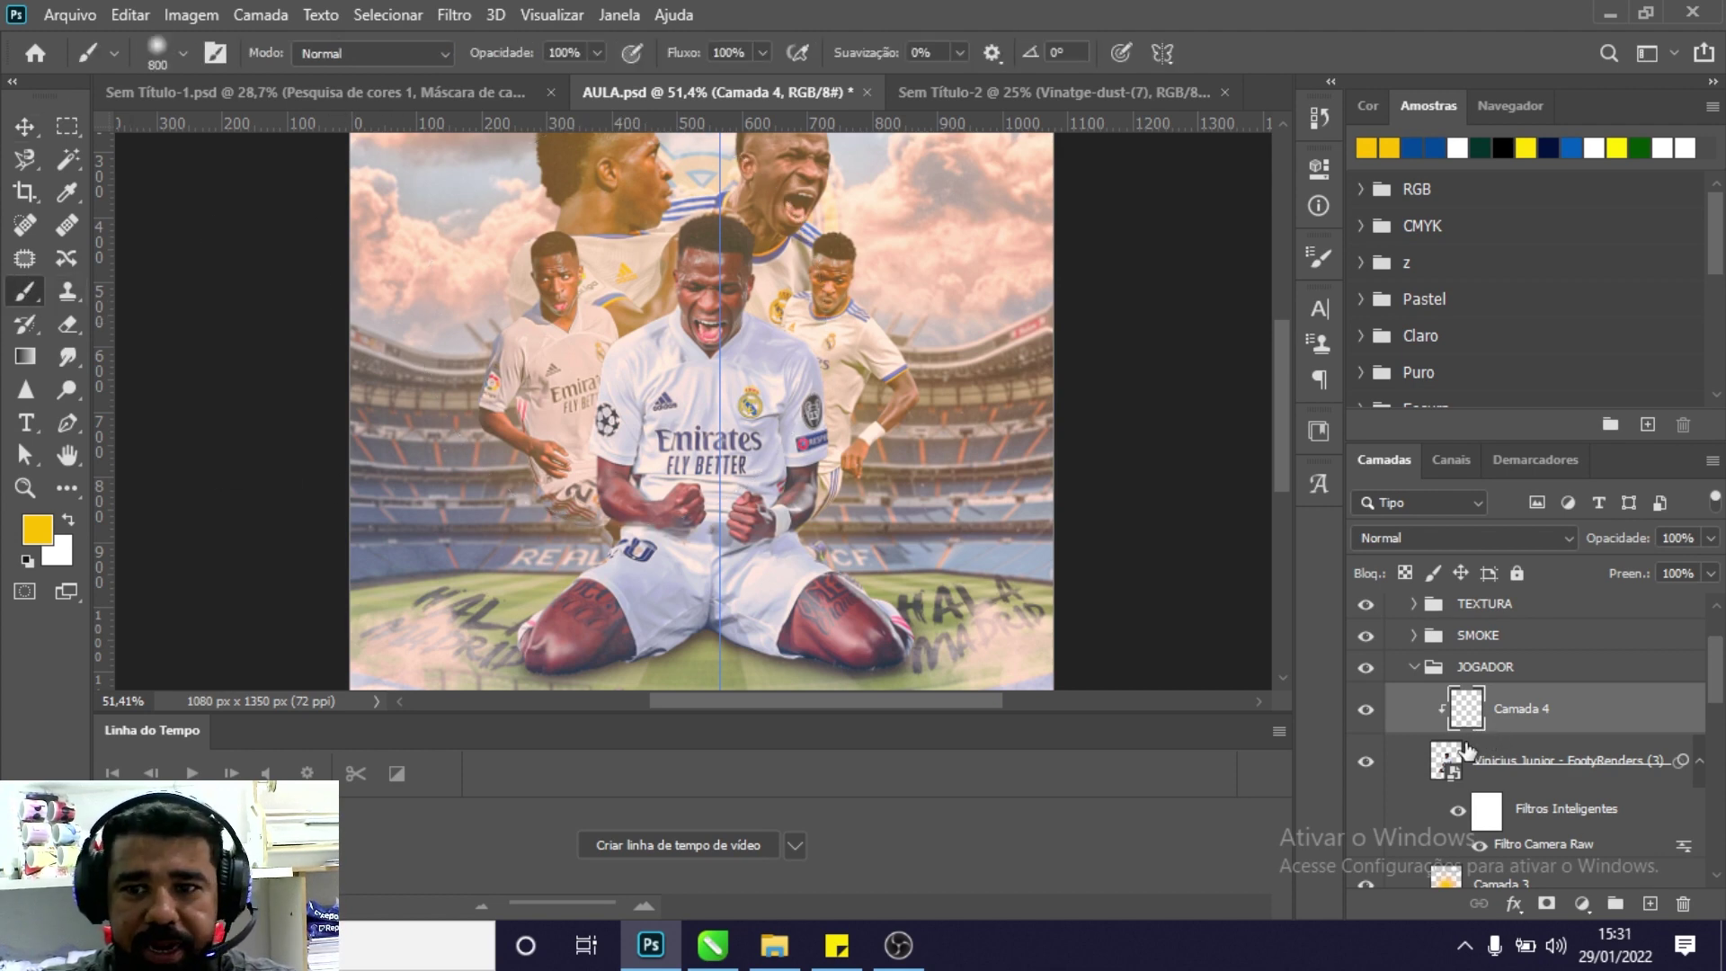
{"action": "mouse_move", "coordinate": [737, 413]}
{"action": "left_mouse_down"}
{"action": "mouse_move", "coordinate": [560, 564]}
{"action": "mouse_move", "coordinate": [734, 386]}
{"action": "left_mouse_up"}
{"action": "key", "text": "ctrl+z"}
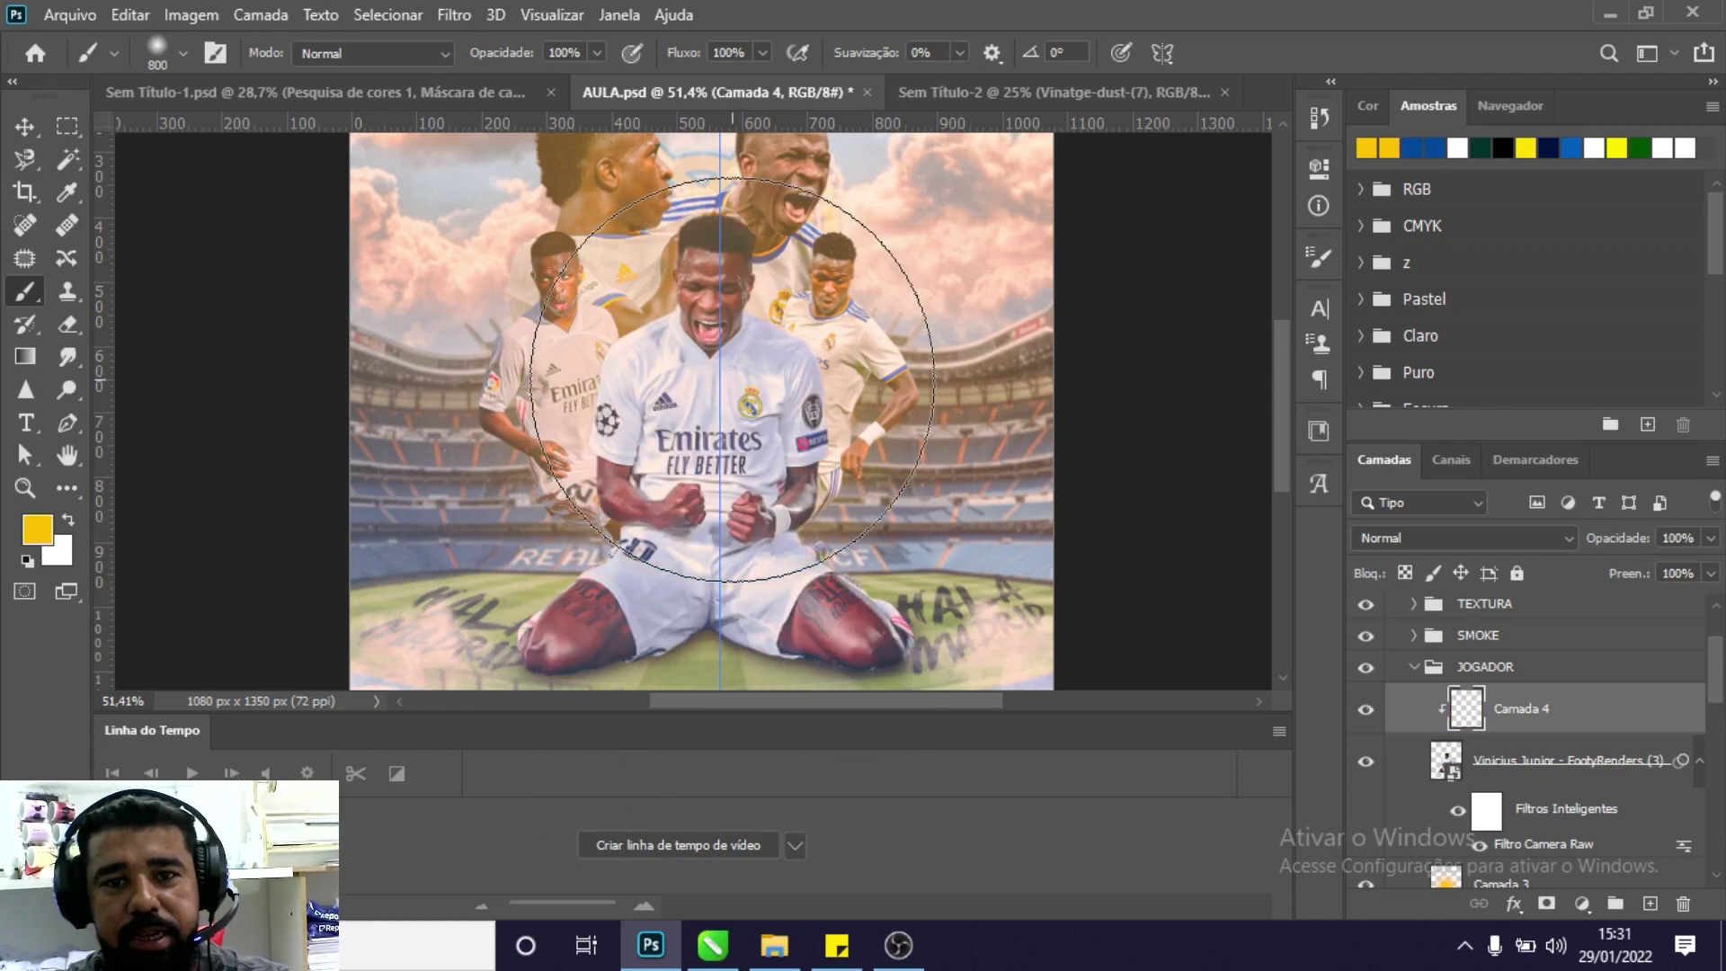
{"action": "key", "text": "z"}
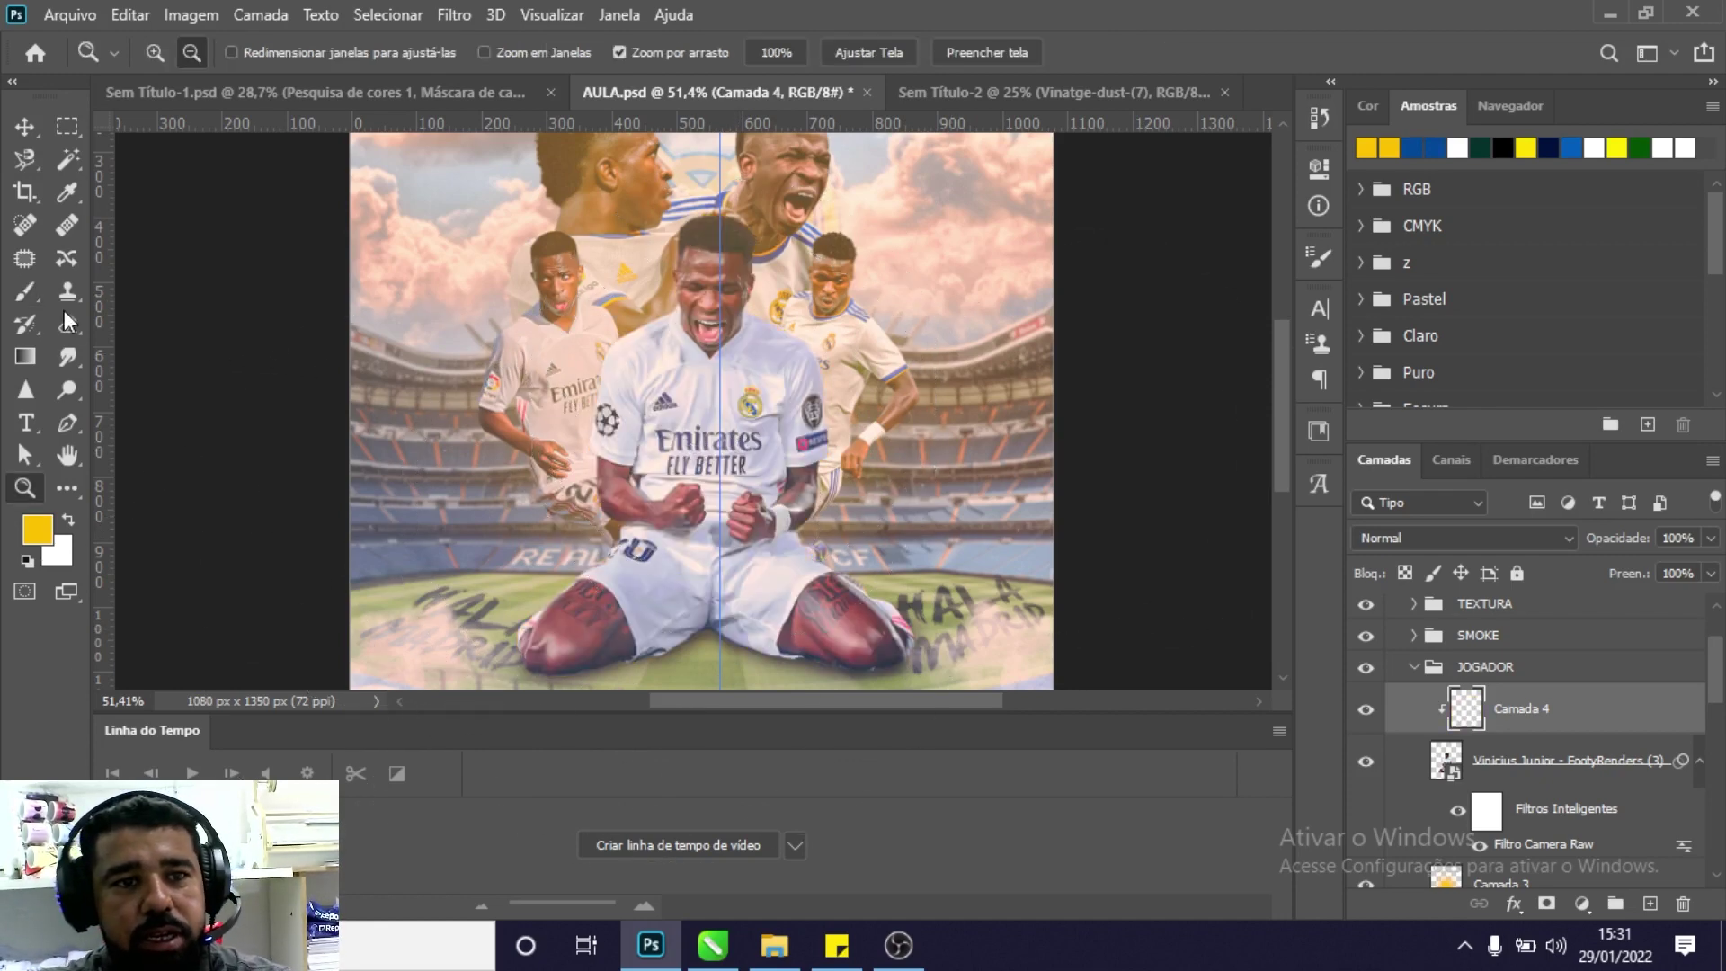
{"action": "left_click", "coordinate": [25, 292]}
{"action": "key", "text": "bracketleft"}
{"action": "key", "text": "bracketleft"}
{"action": "key", "text": "bracketleft"}
{"action": "key", "text": "bracketleft"}
{"action": "key", "text": "bracketleft"}
Set Camada 4's blend mode to Divisão, undo a stray dab and lower brush Flow to 41%.
{"action": "left_click", "coordinate": [1368, 537]}
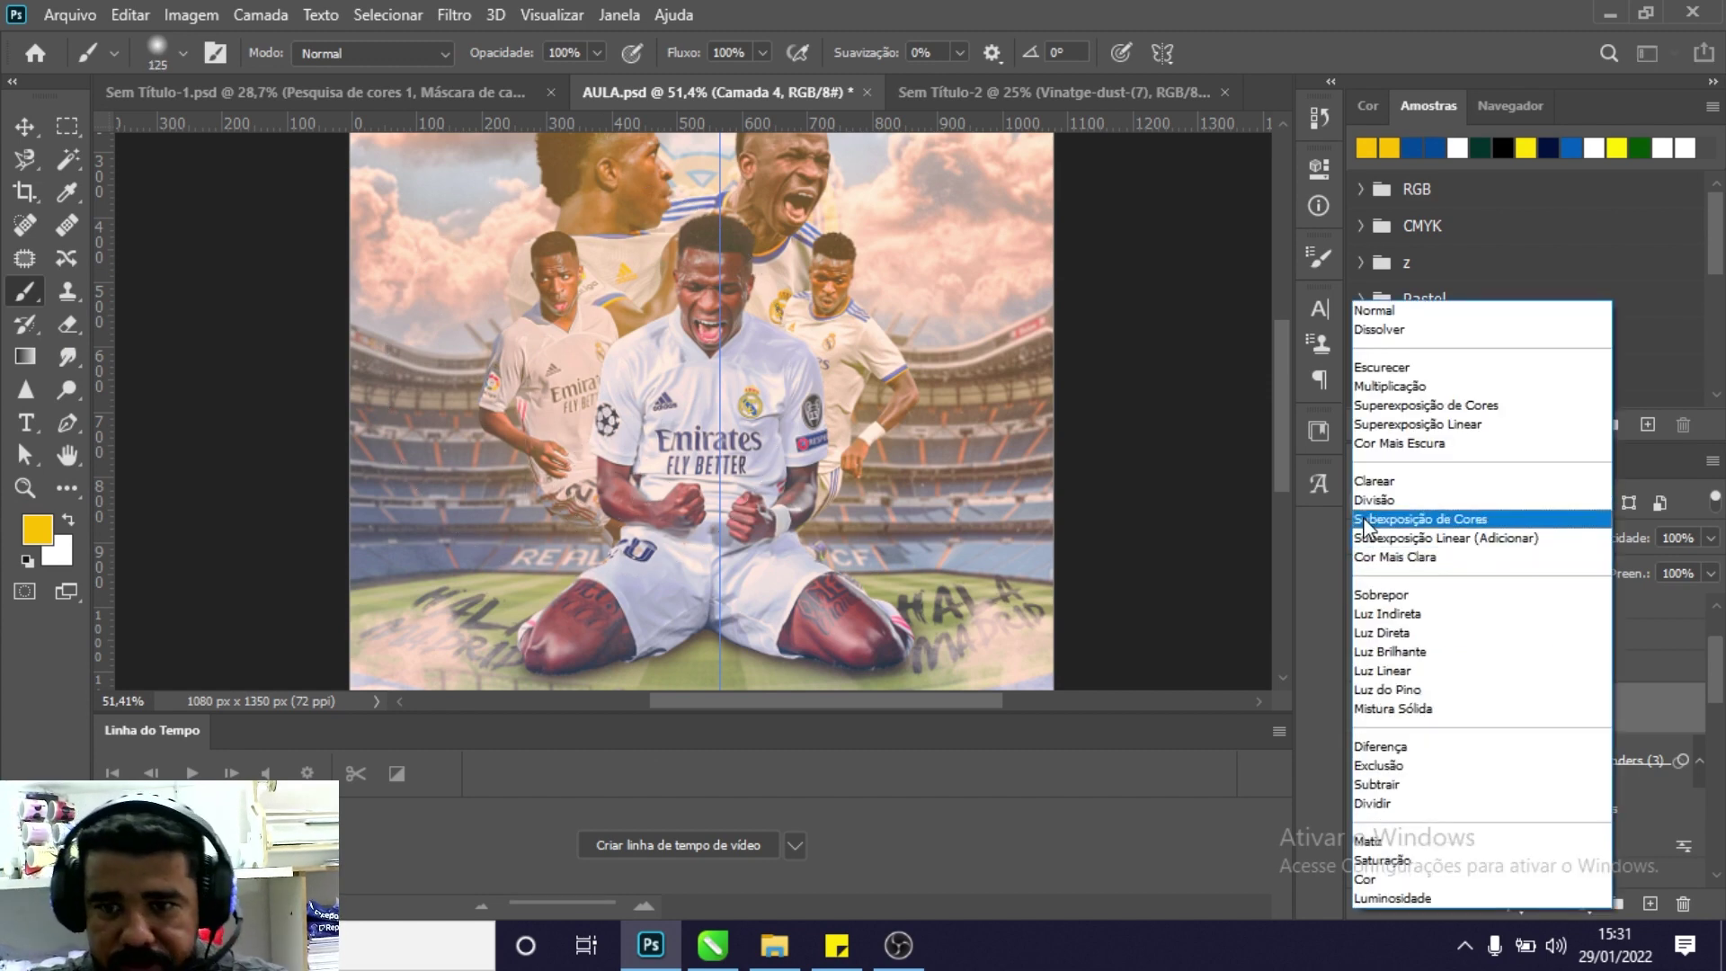
{"action": "left_click", "coordinate": [1365, 510]}
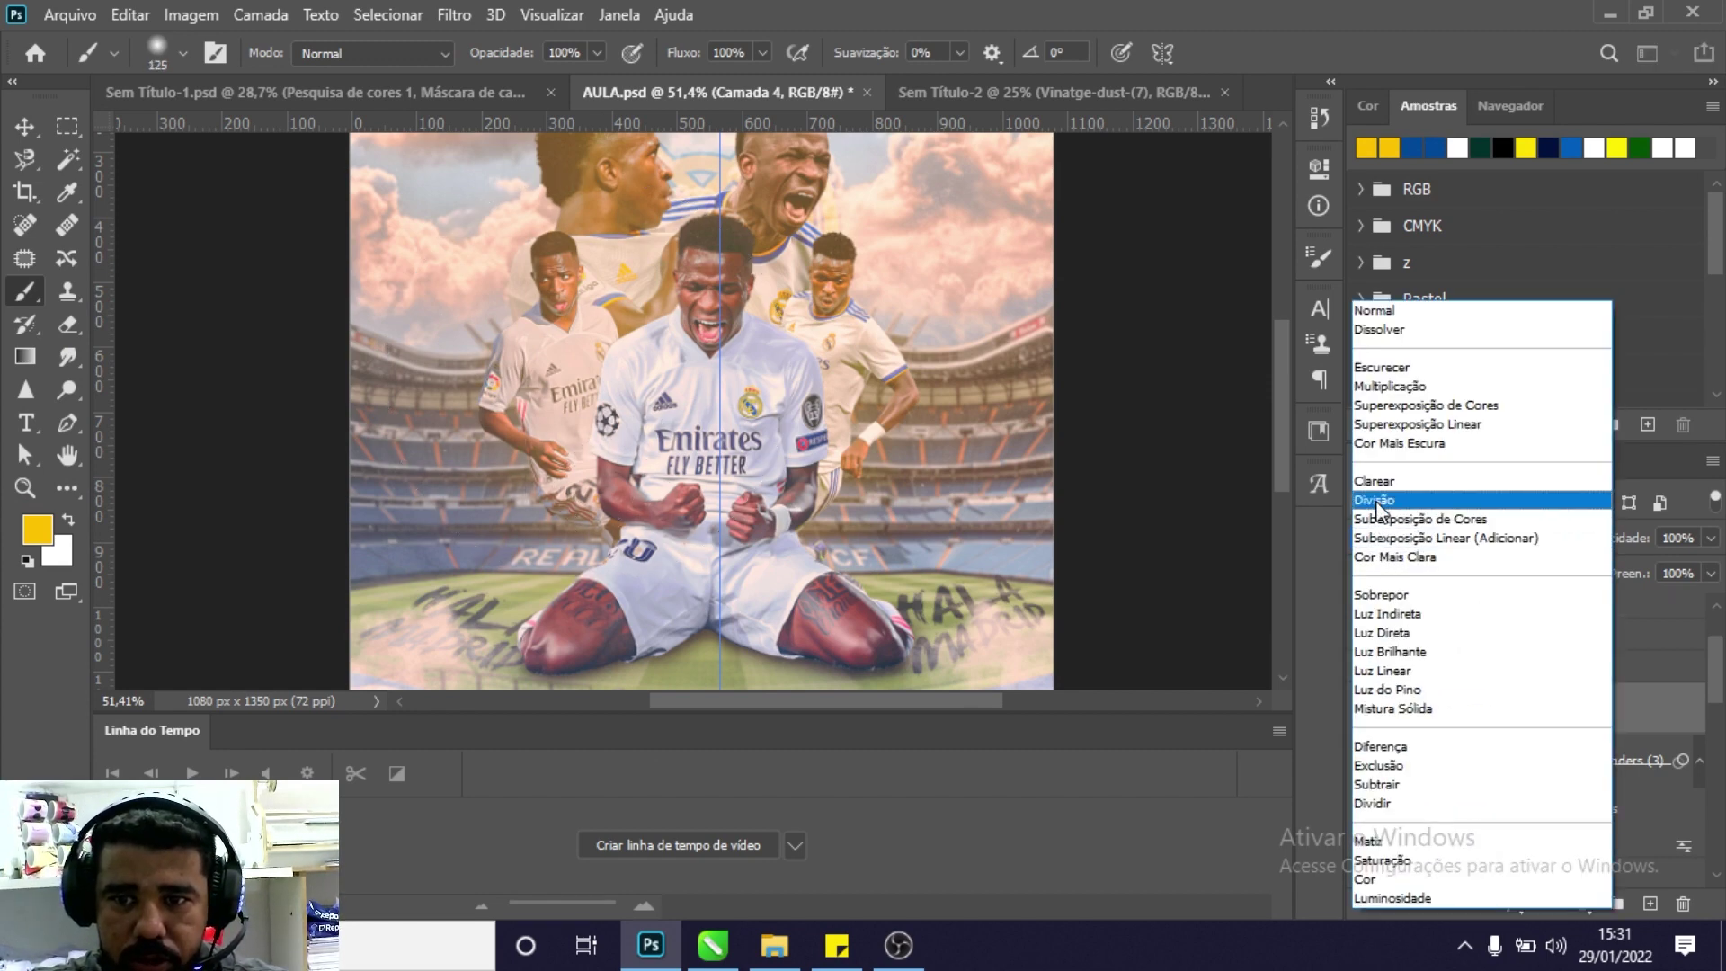
{"action": "left_click", "coordinate": [1384, 818]}
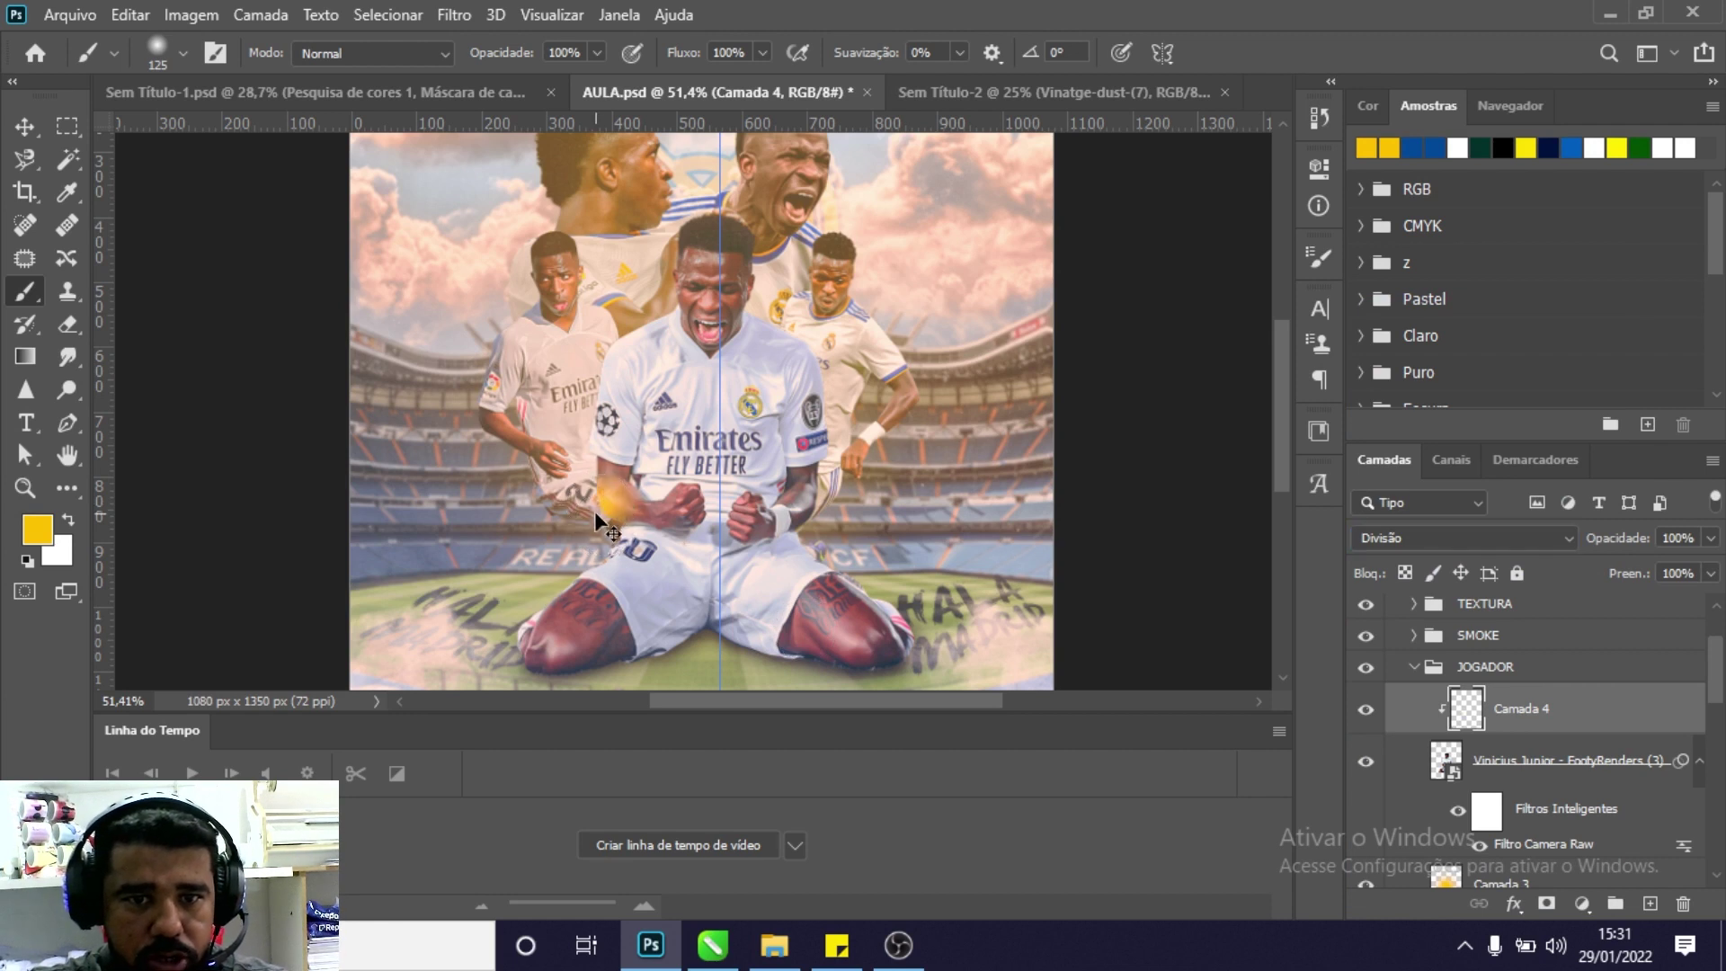
{"action": "key", "text": "ctrl+z"}
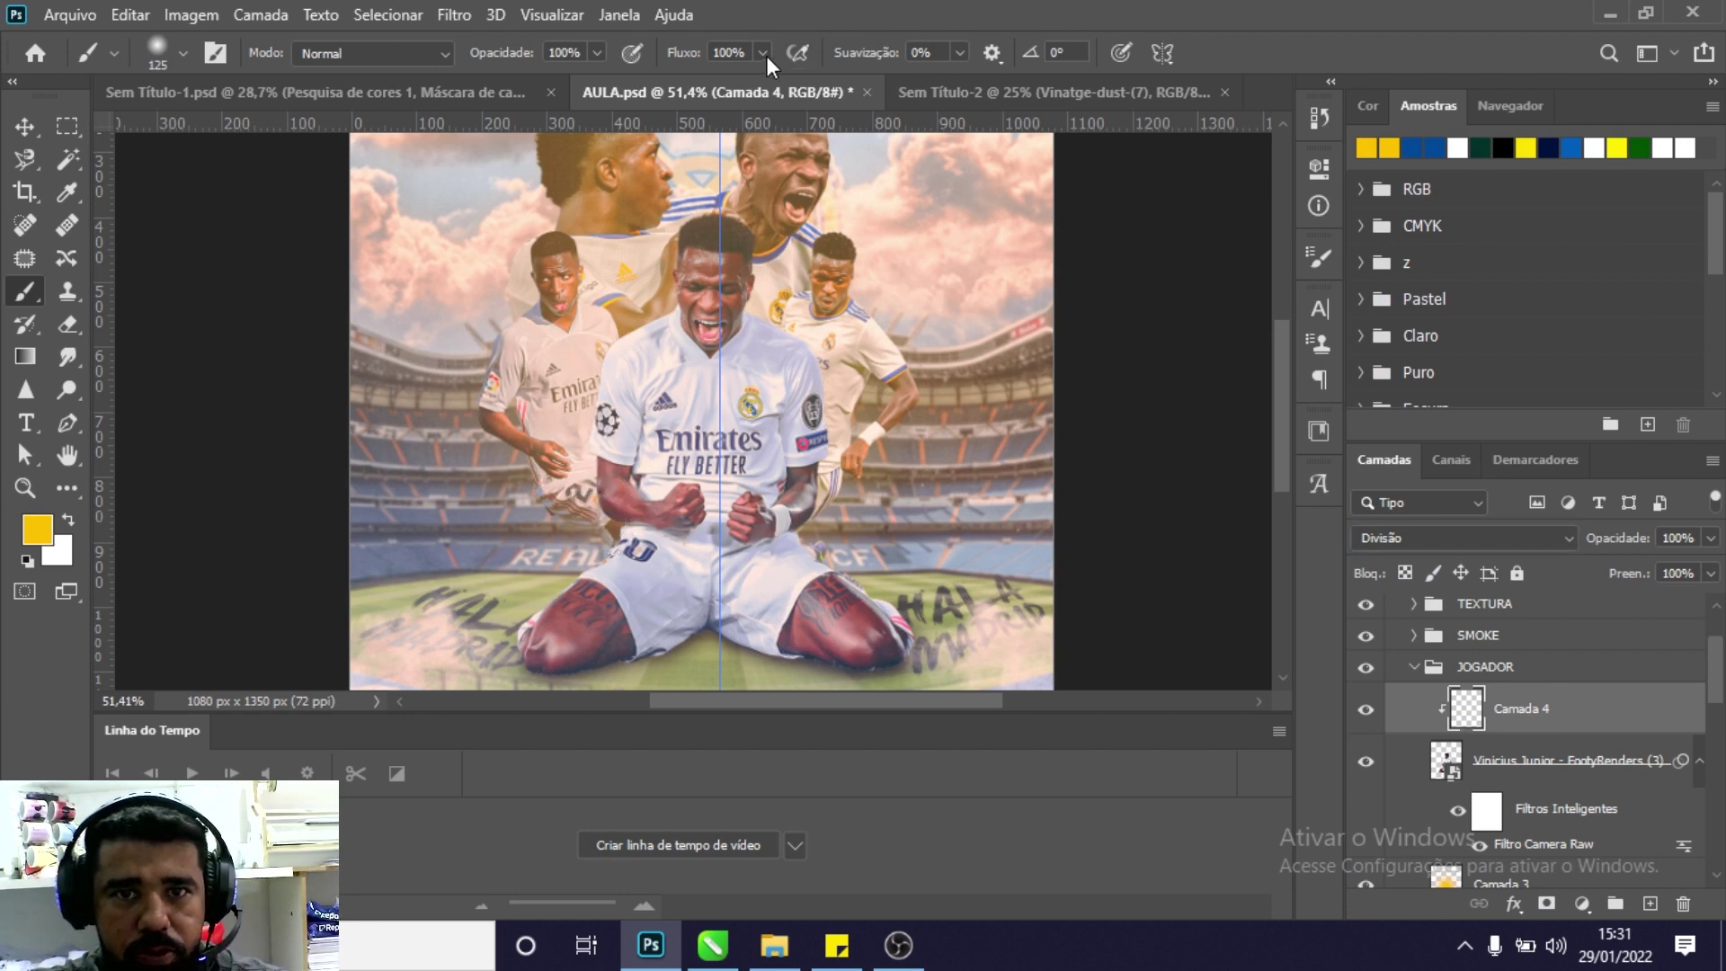
{"action": "left_click", "coordinate": [591, 520]}
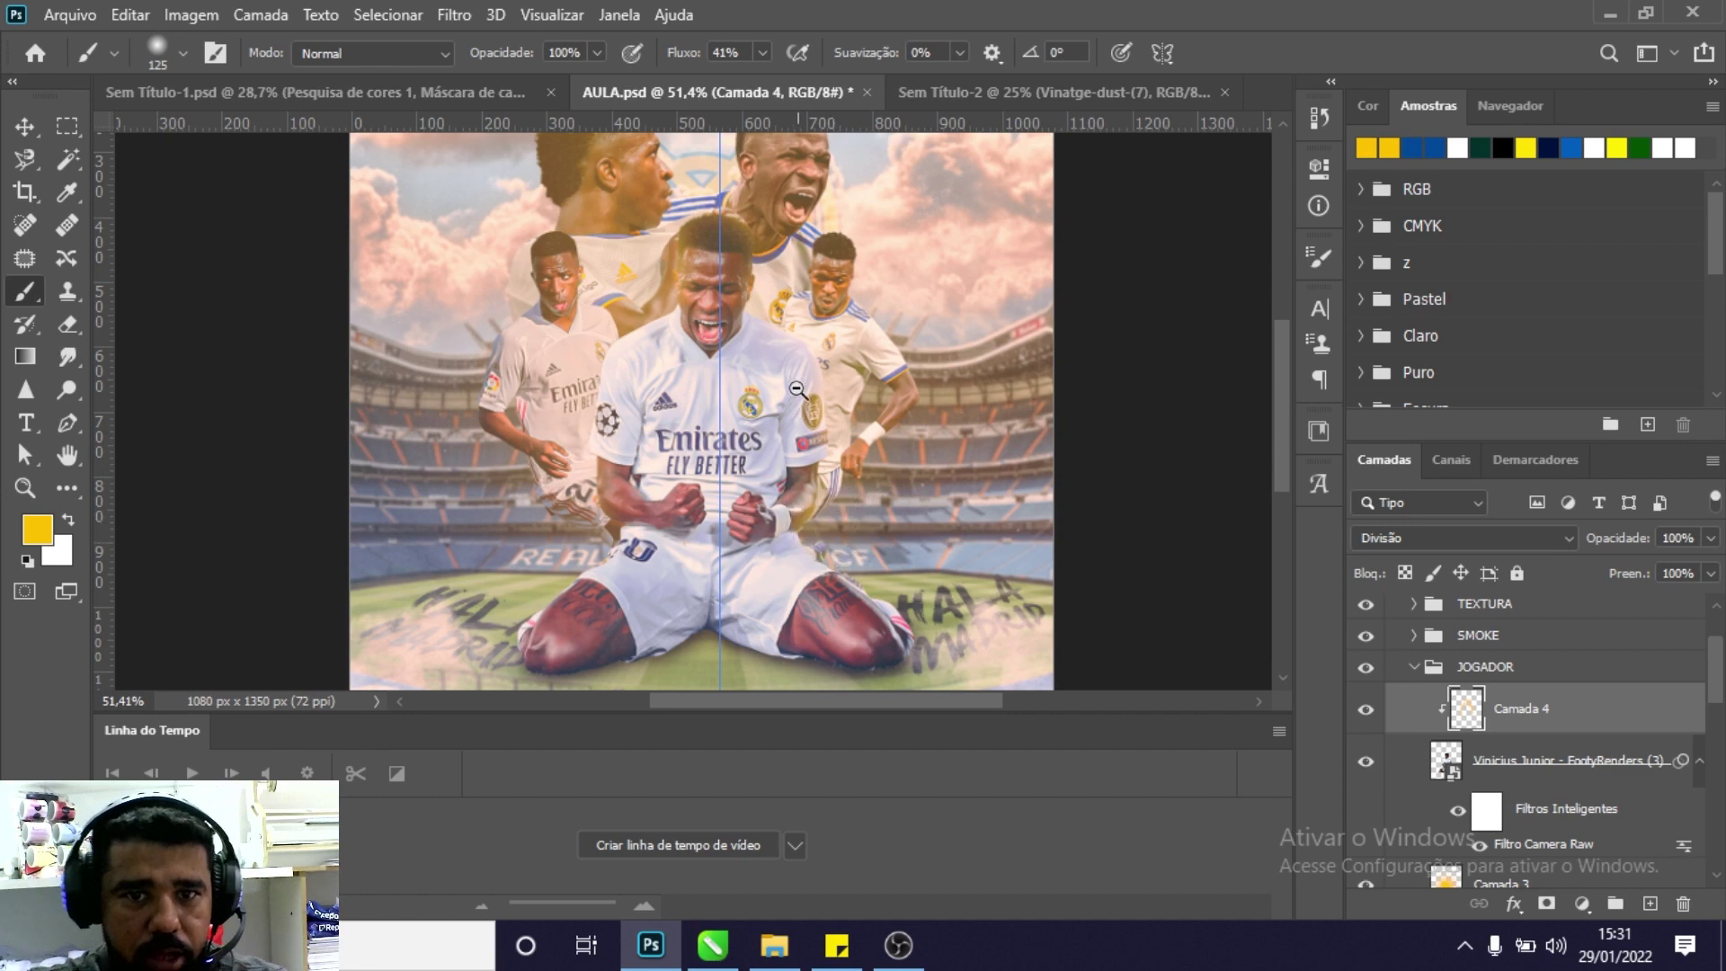
{"action": "key", "text": "z"}
{"action": "left_click_drag", "start_coordinate": [797, 389], "coordinate": [851, 344]}
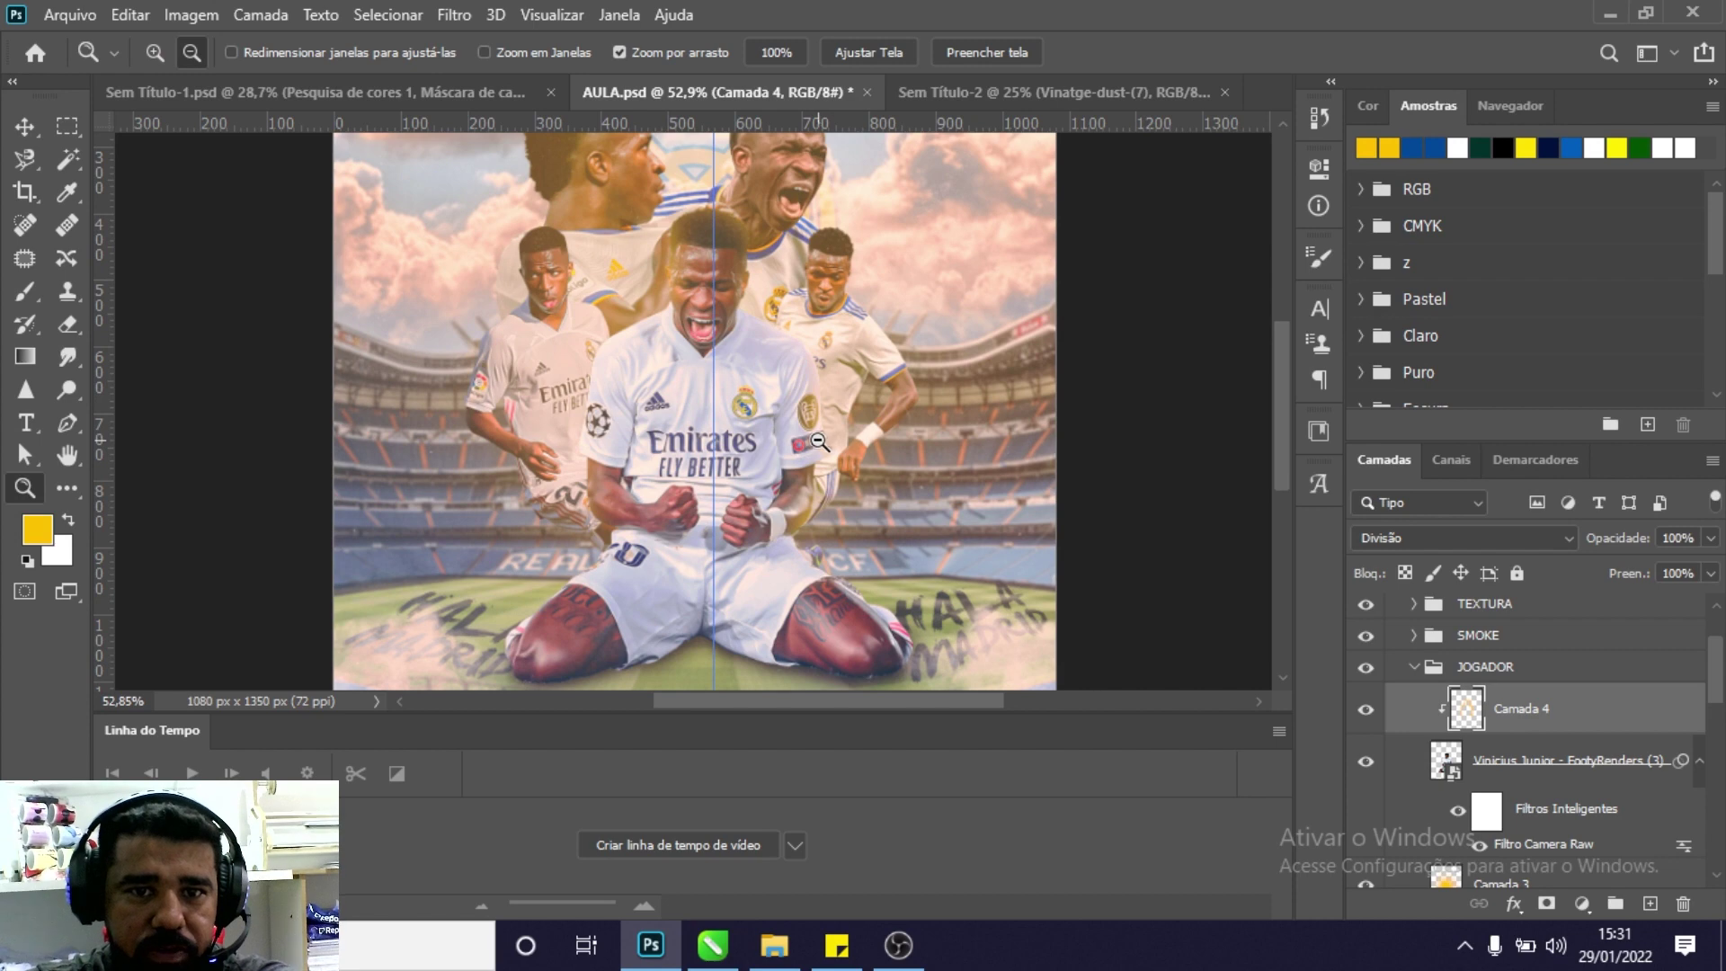
{"action": "mouse_move", "coordinate": [807, 387]}
{"action": "left_mouse_down"}
{"action": "mouse_move", "coordinate": [892, 357]}
{"action": "mouse_move", "coordinate": [863, 296]}
{"action": "left_mouse_up"}
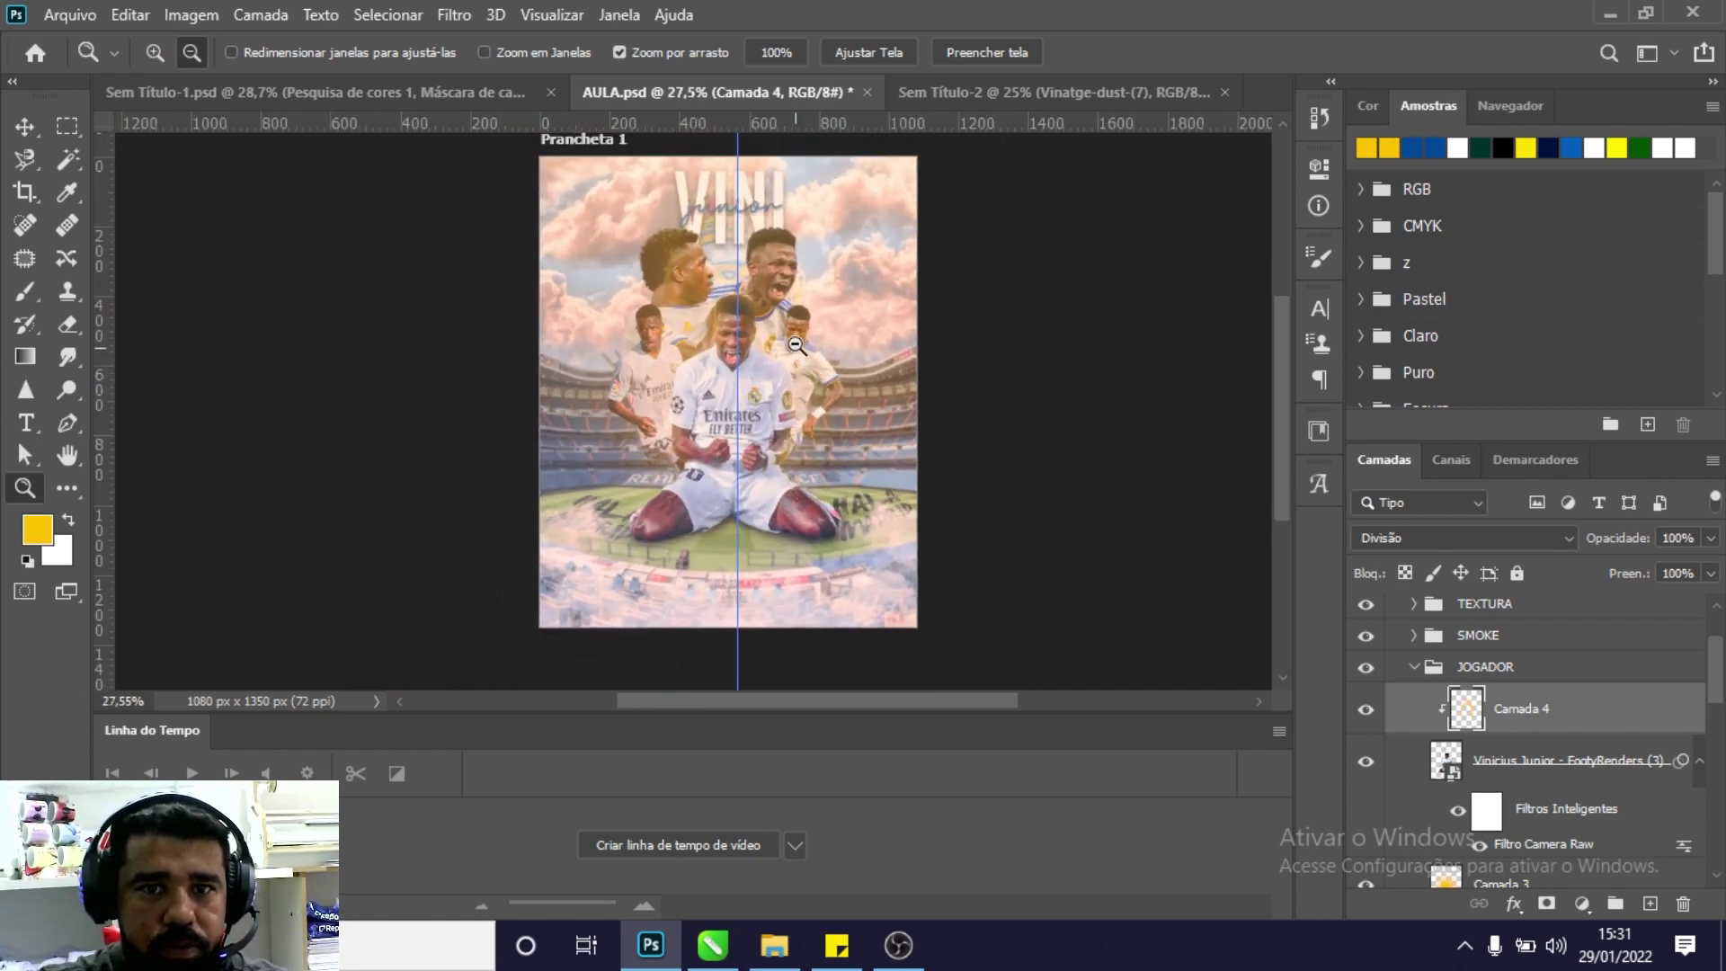
{"action": "left_click", "coordinate": [16, 127]}
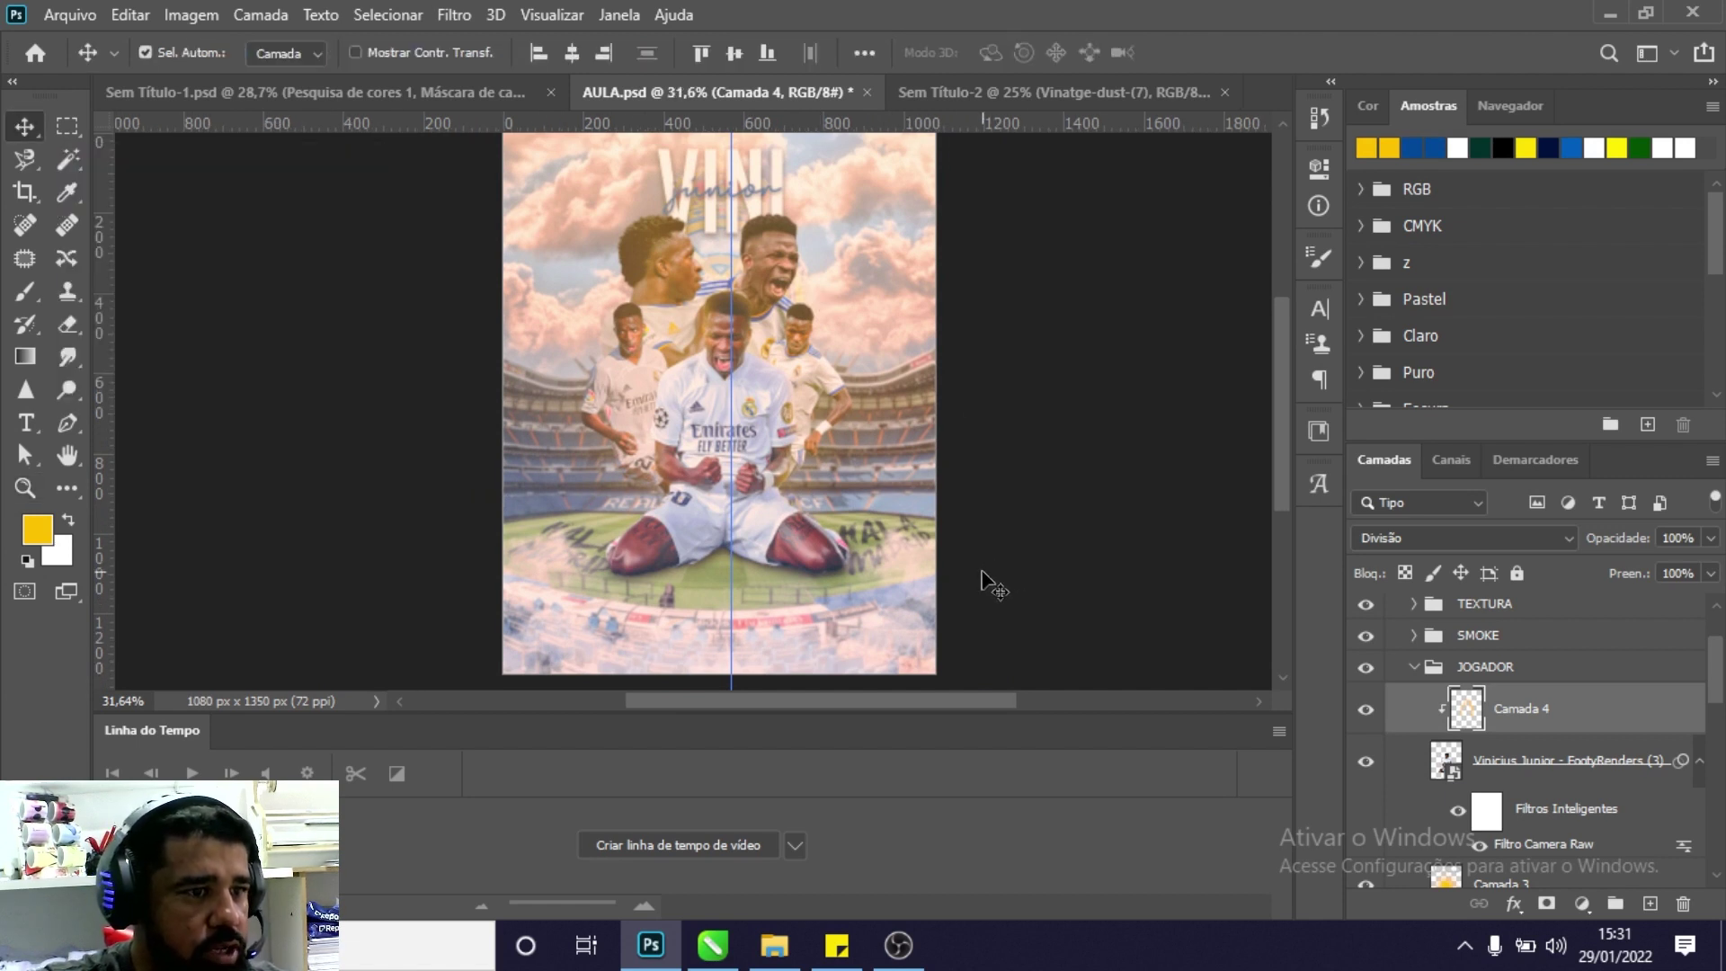
{"action": "key", "text": "z"}
{"action": "mouse_move", "coordinate": [798, 393]}
{"action": "left_mouse_down"}
{"action": "mouse_move", "coordinate": [842, 325]}
{"action": "mouse_move", "coordinate": [1186, 560]}
{"action": "left_mouse_up"}
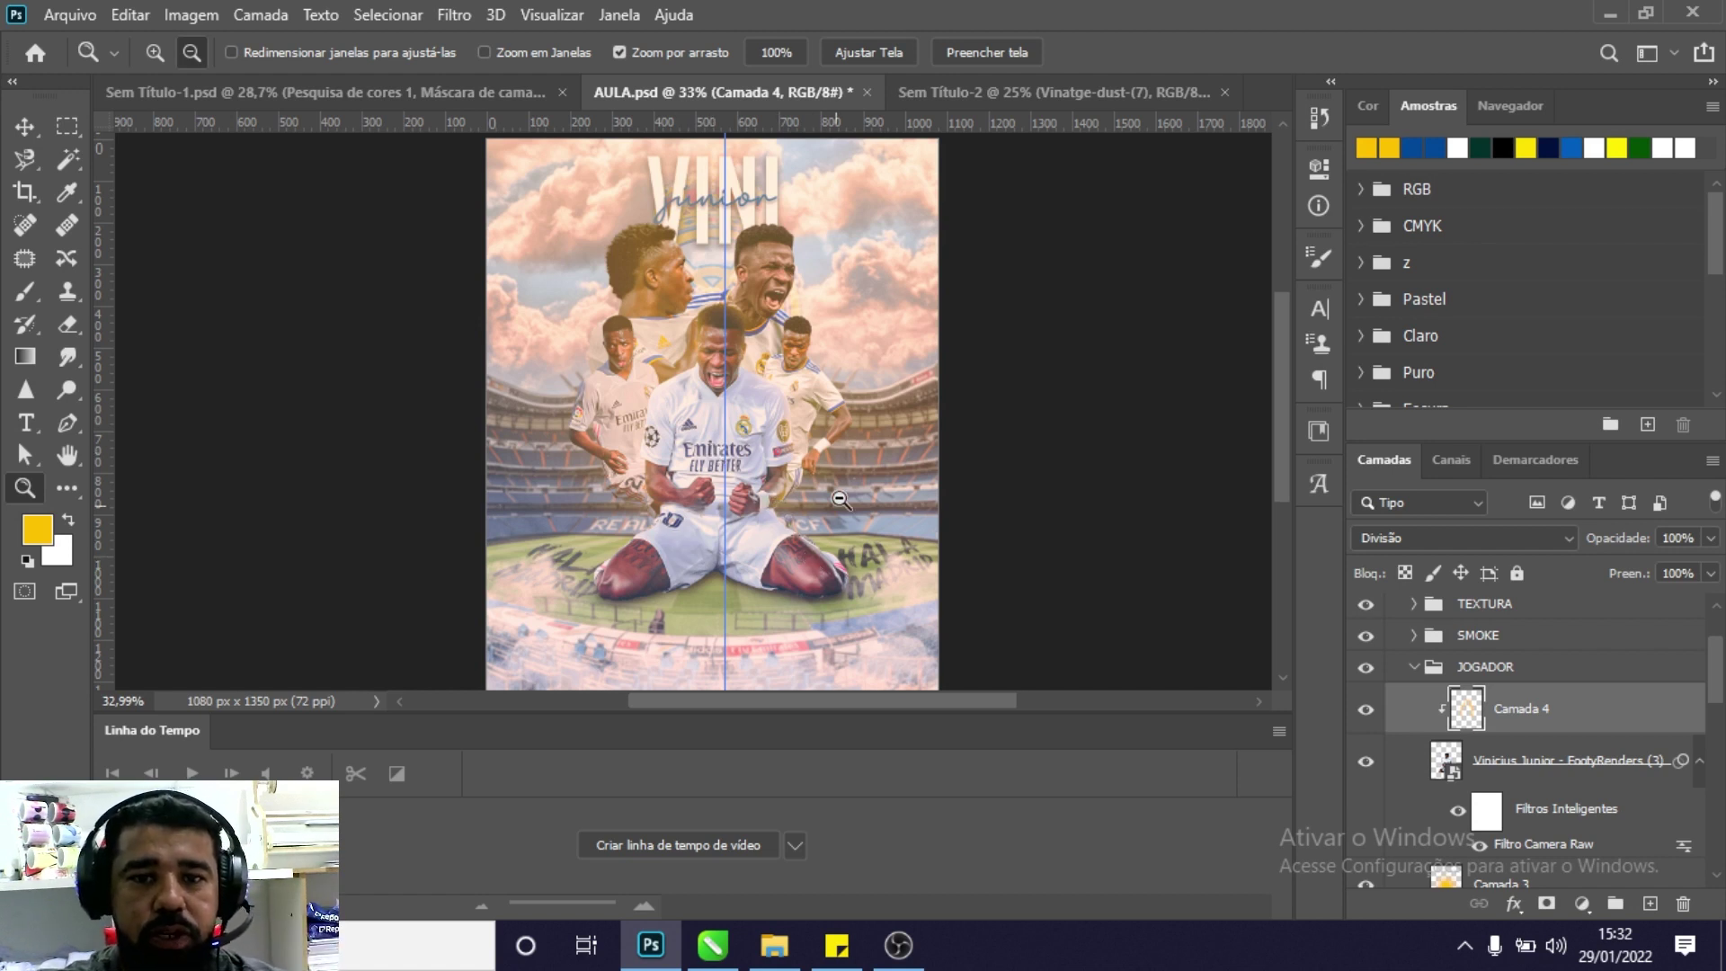
{"action": "left_click_drag", "start_coordinate": [848, 493], "coordinate": [853, 487]}
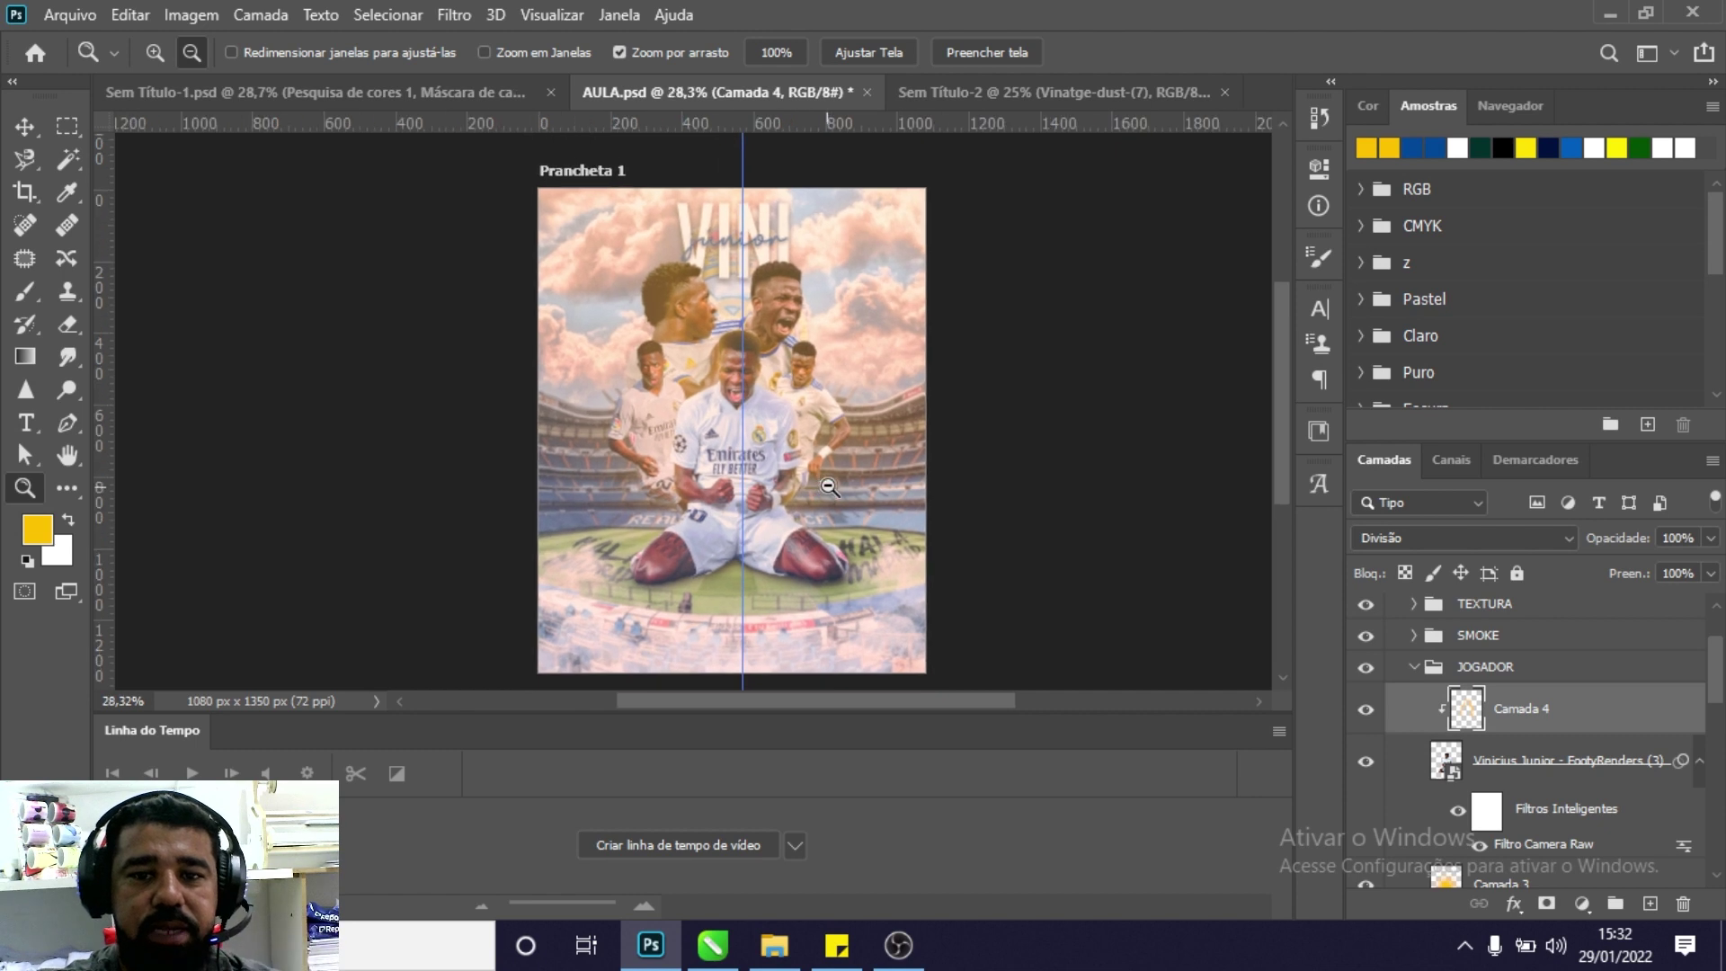